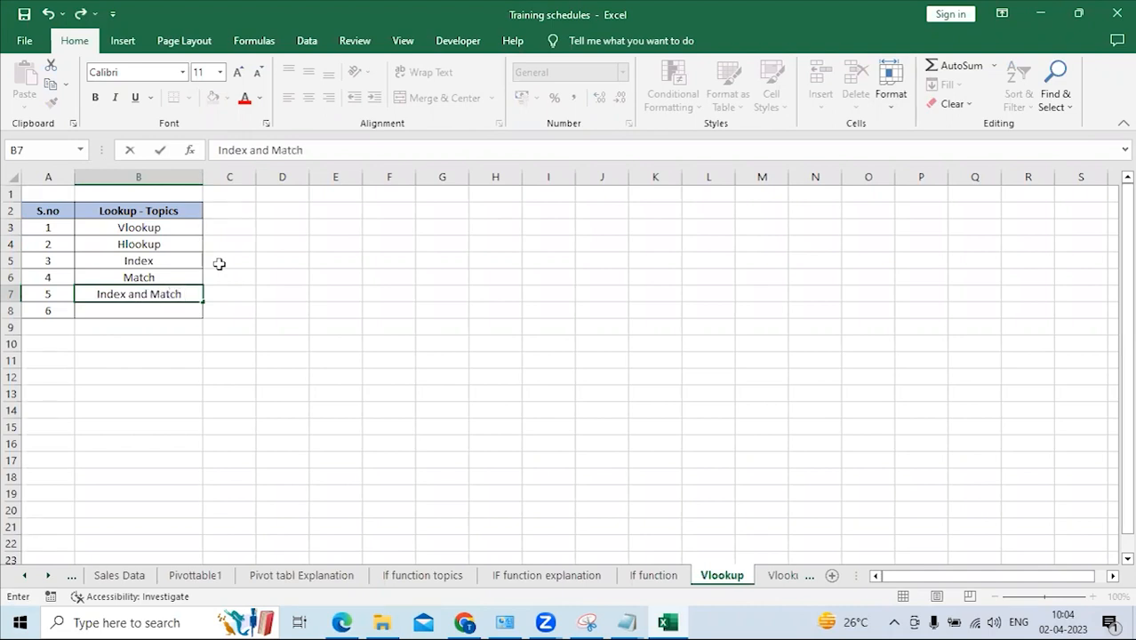
# Complete the fifth lookup topic in B7 as "Index and Match mixed together" and autofit column B to its contents.
pyautogui.write('mixed toge')
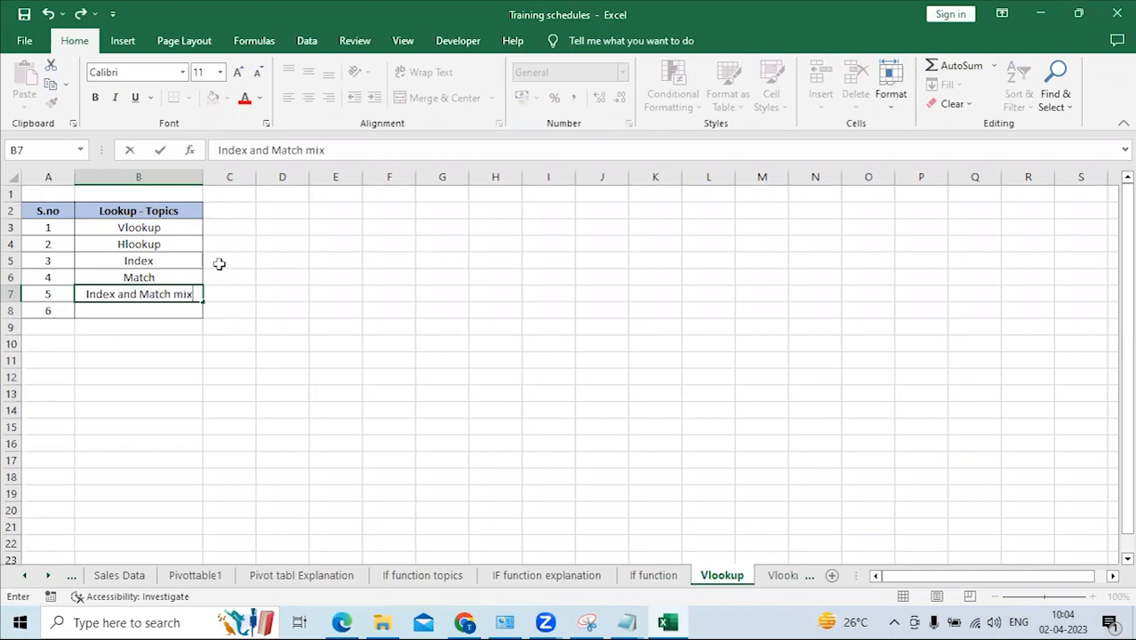
pyautogui.write('et')
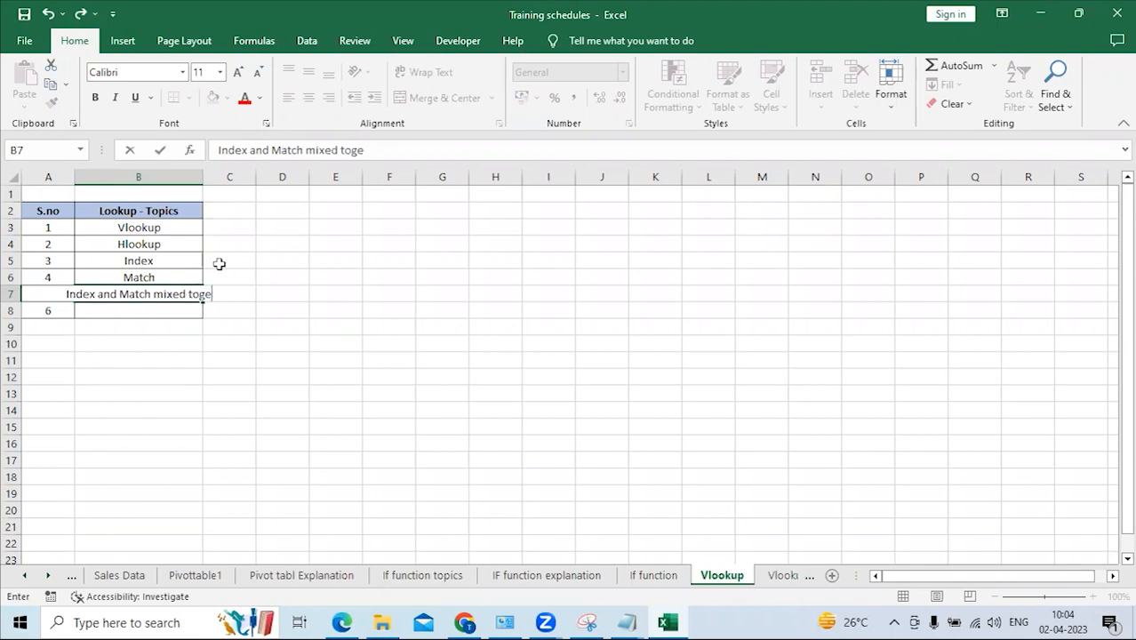
pyautogui.press('BackSpace')
pyautogui.press('BackSpace')
pyautogui.write('ther')
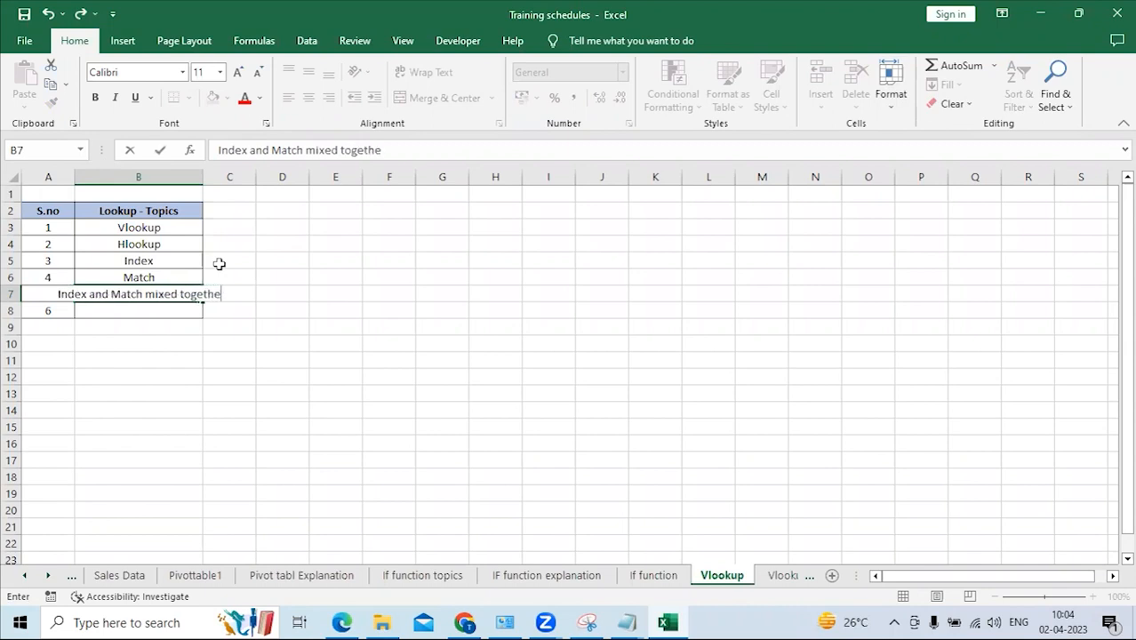
pyautogui.press('Return')
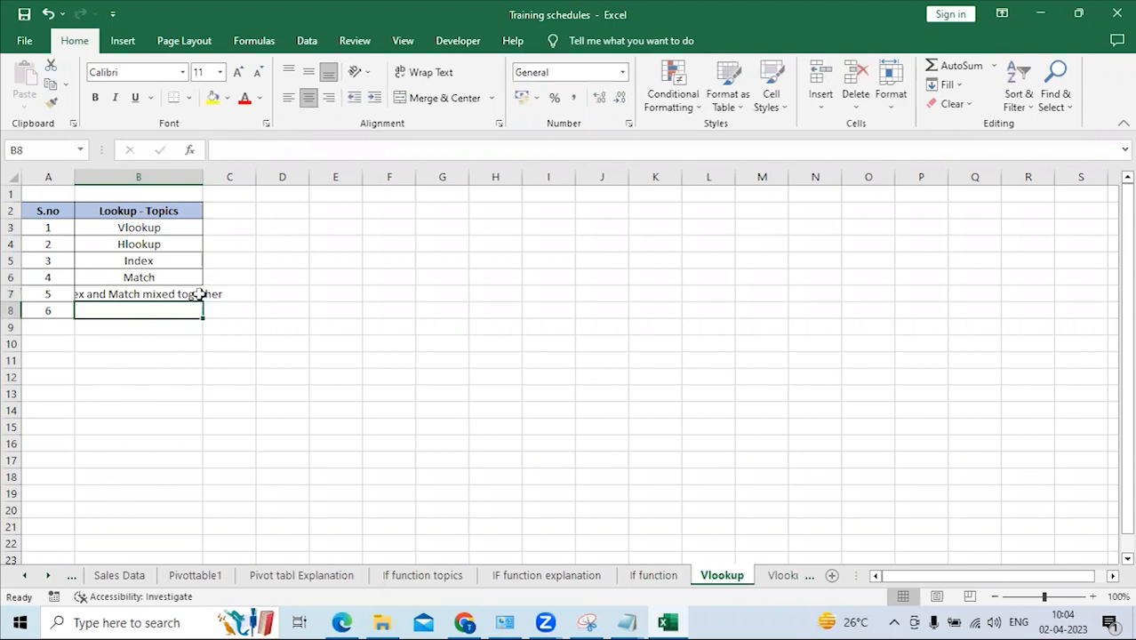
pyautogui.click(186, 294)
pyautogui.doubleClick(202, 178)
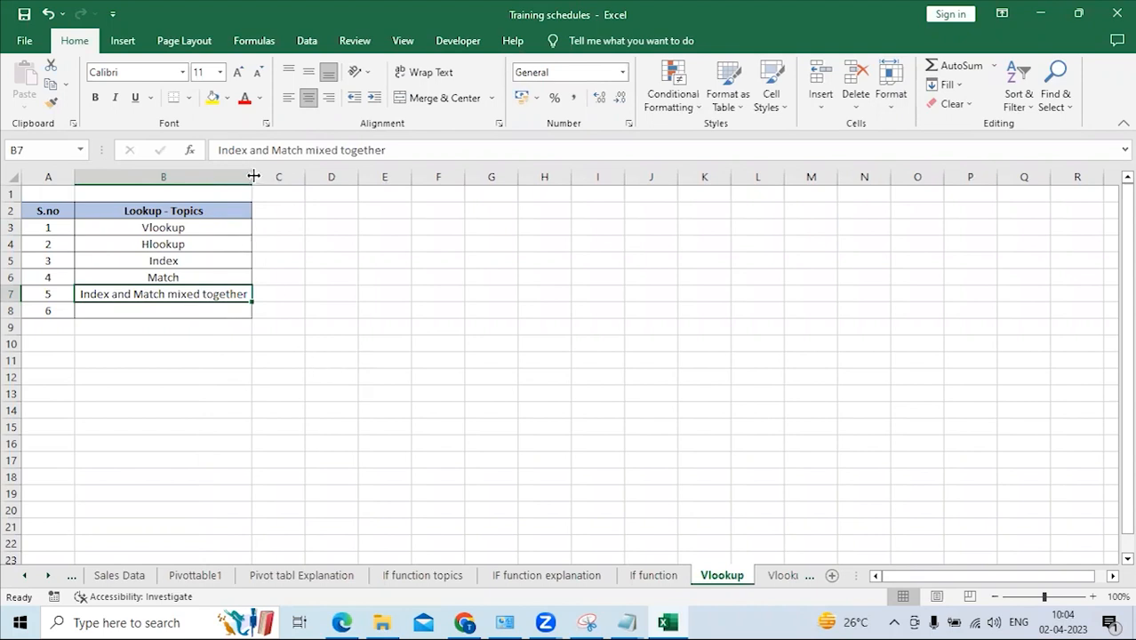
pyautogui.click(198, 231)
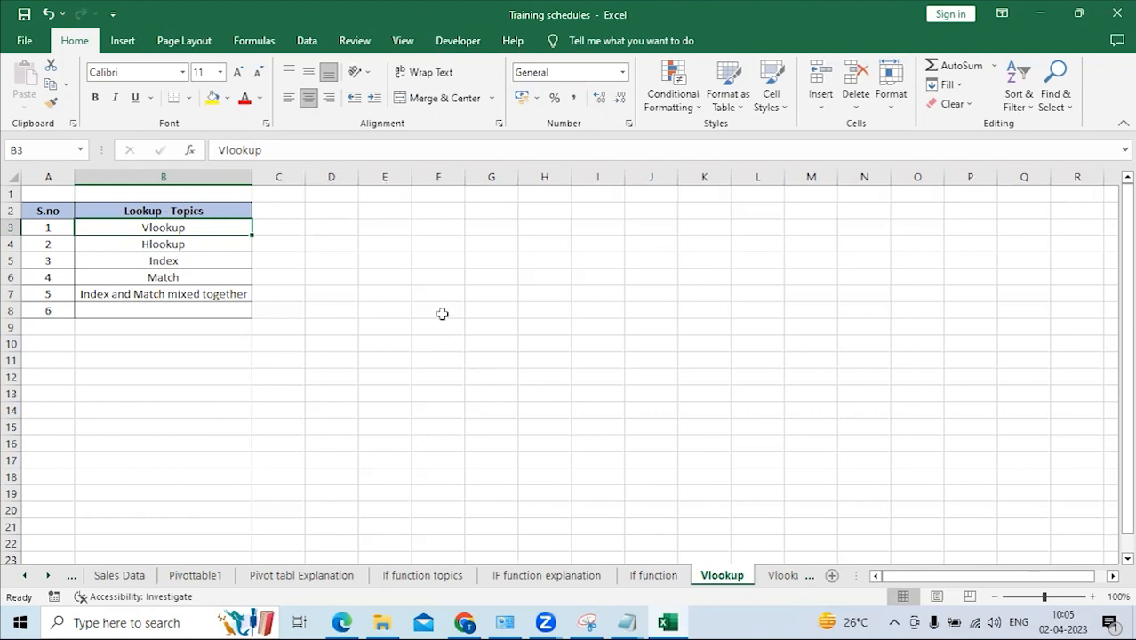
pyautogui.click(425, 227)
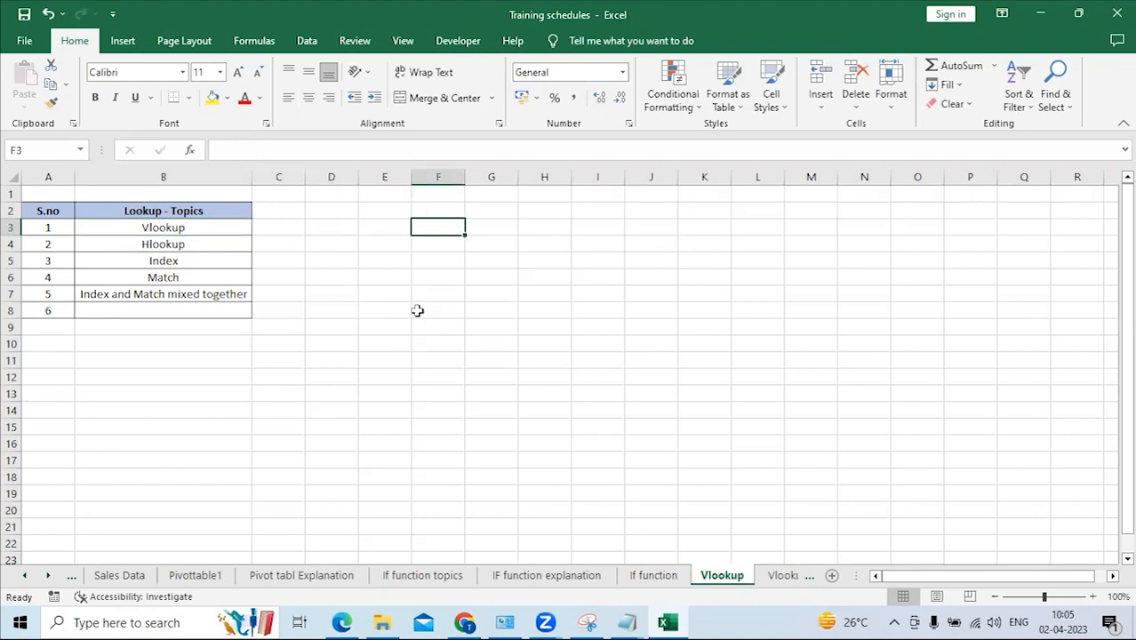
# Enter the title "Table 1" in C11 and the header "Emp No" beneath it in C12.
pyautogui.click(276, 365)
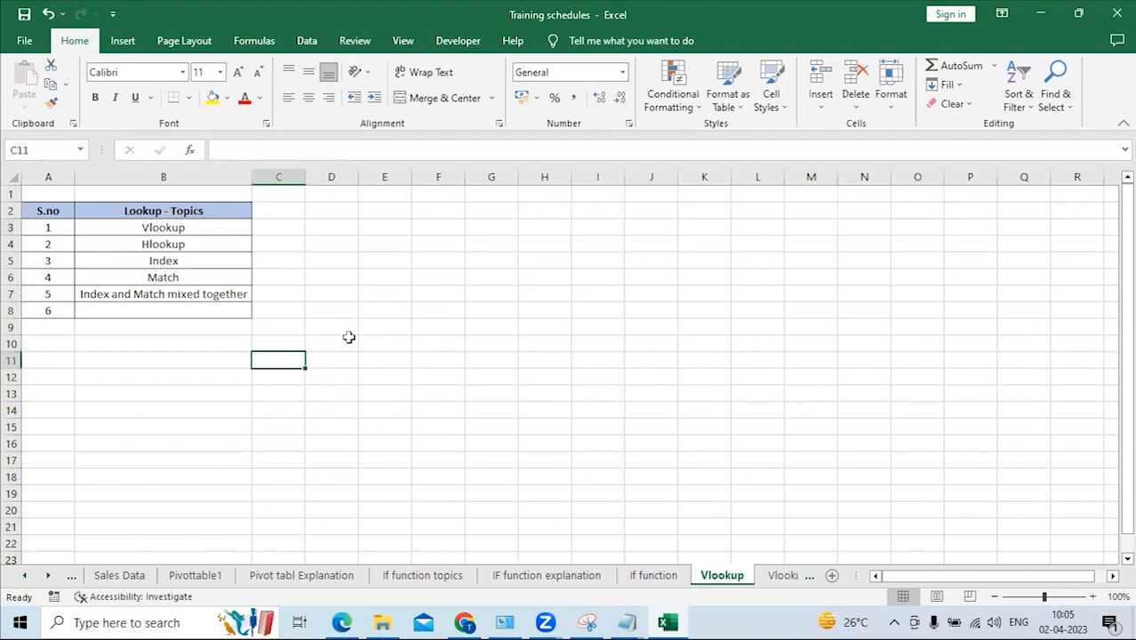
pyautogui.write('Table')
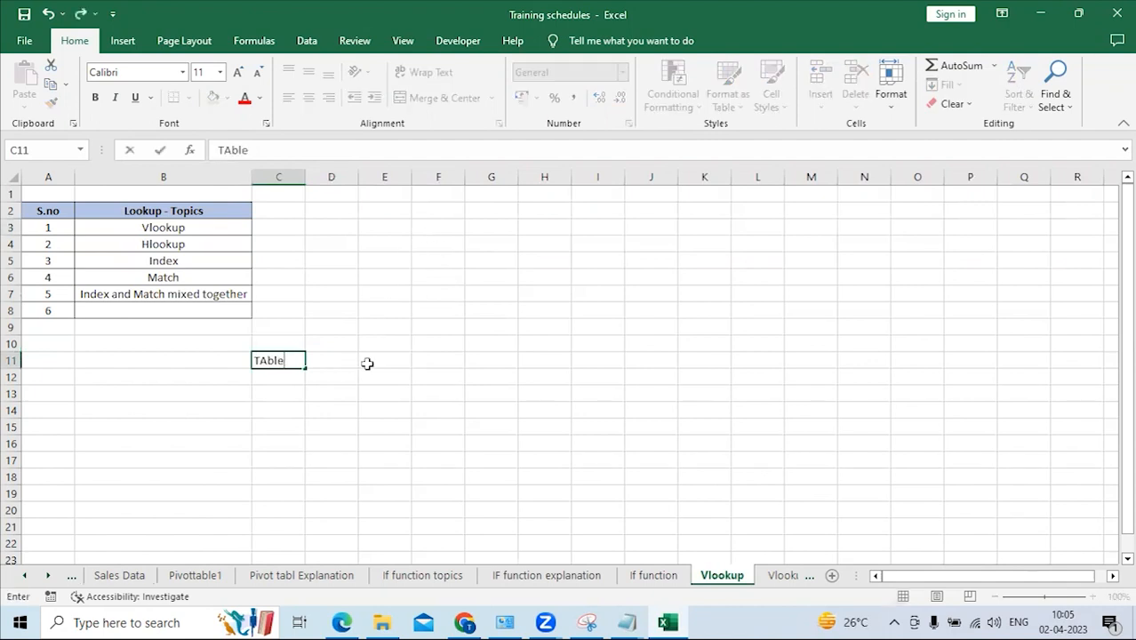
pyautogui.write(' 1')
pyautogui.press('Return')
pyautogui.press('Up')
pyautogui.press('Right')
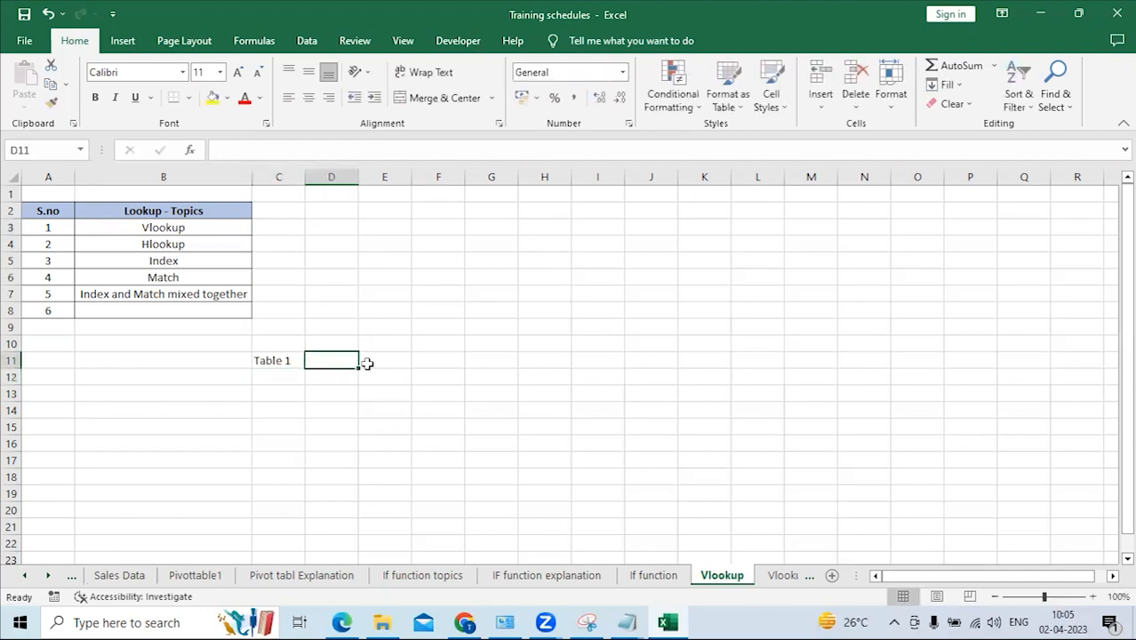
pyautogui.press('Down')
pyautogui.press('Left')
pyautogui.write('Emp')
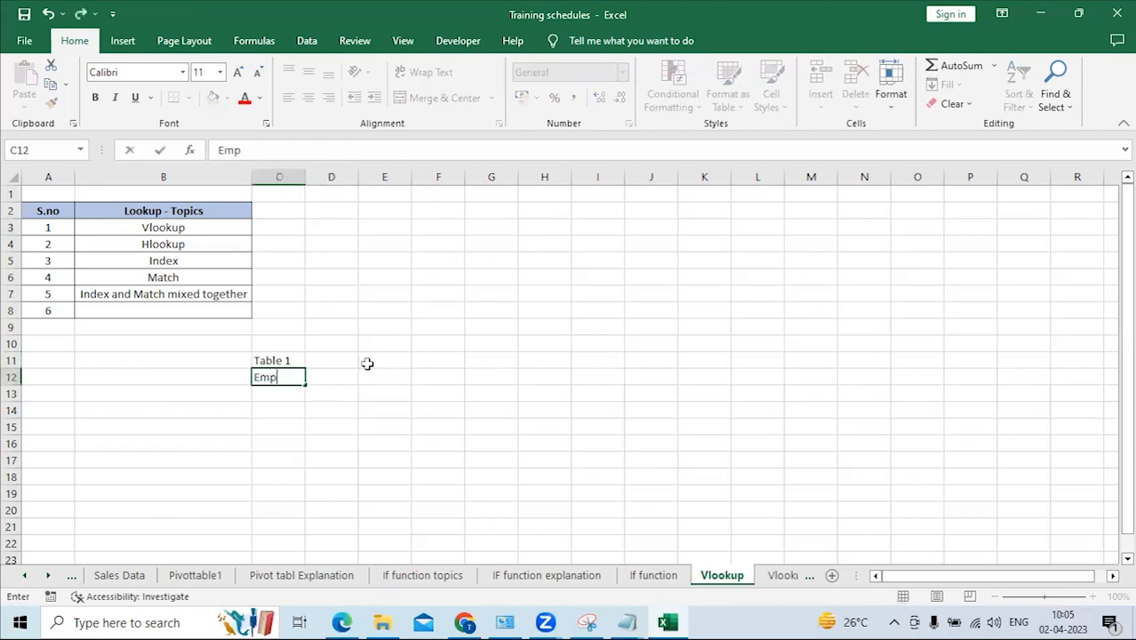
pyautogui.write(' No')
pyautogui.press('Return')
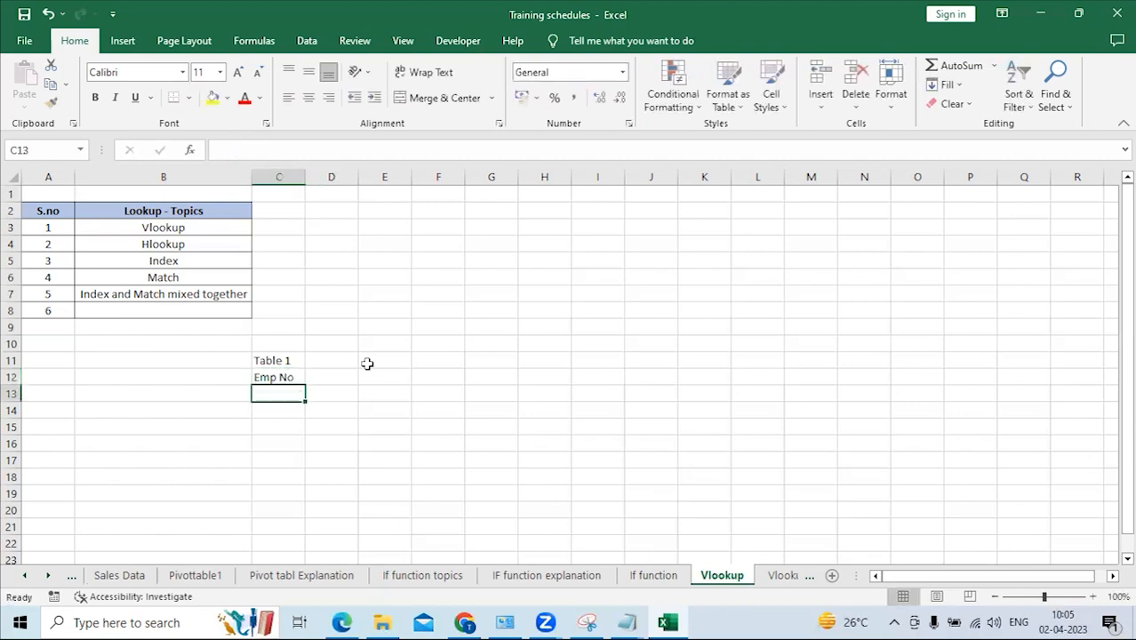
# Enter the title "Table 2" in I11, on the same row as the first table's title.
pyautogui.click(608, 356)
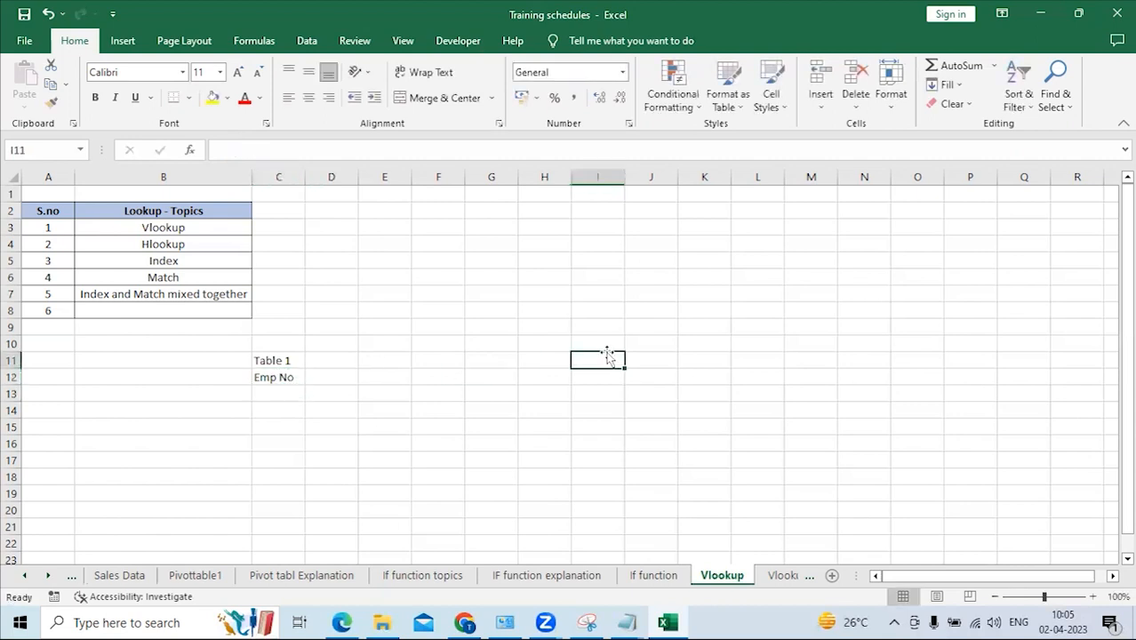
pyautogui.write('Table 2')
pyautogui.press('Return')
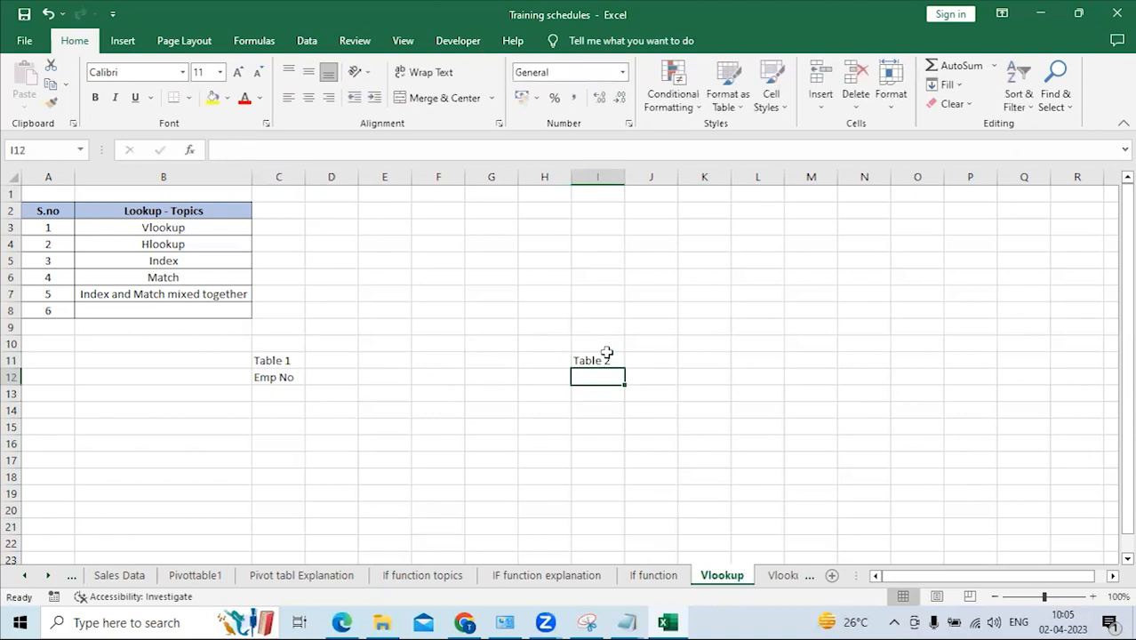
# Add the header "Name" in D12, next to Table 1's Emp No header.
pyautogui.click(336, 381)
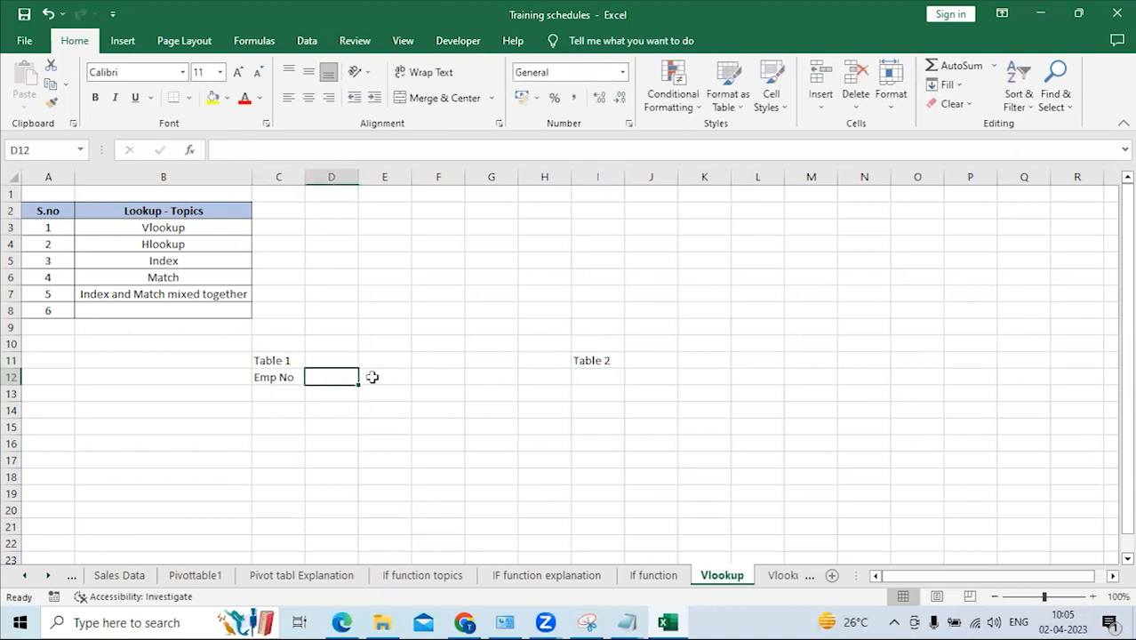
pyautogui.write('Name')
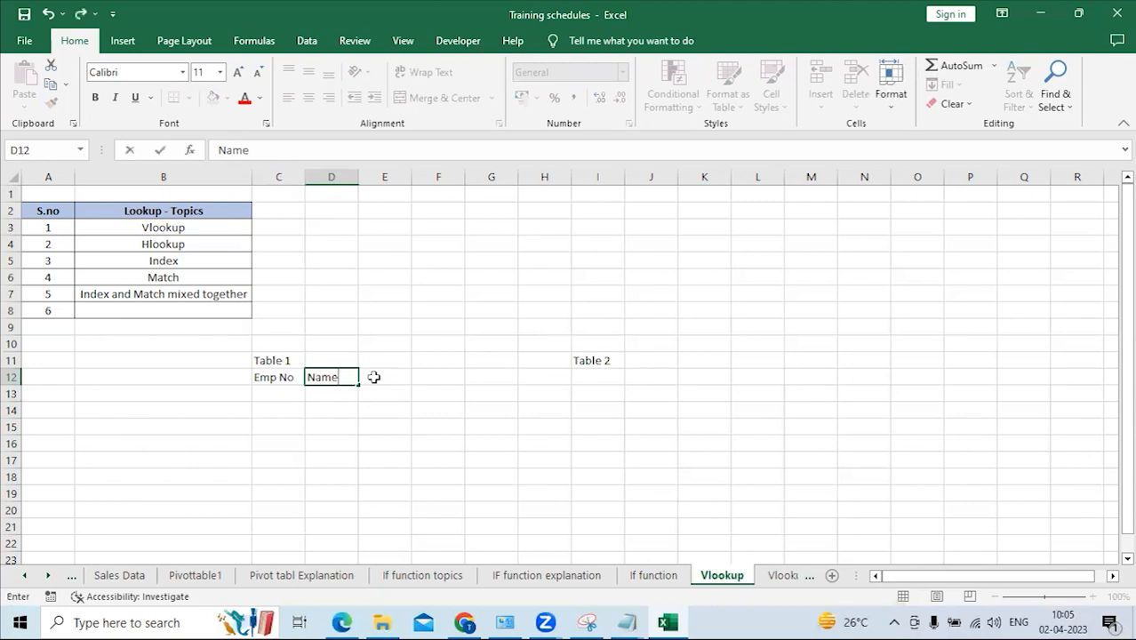
pyautogui.press('Return')
# Enter the Table 2 headers "emp no" in I12 and "Name" in J12.
pyautogui.click(608, 379)
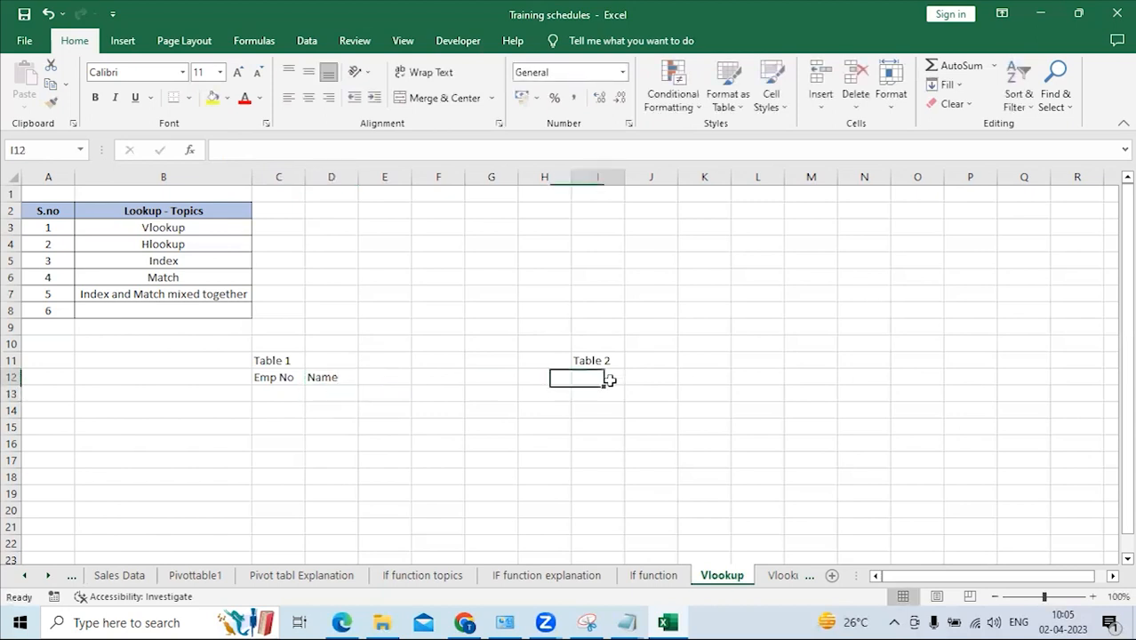
pyautogui.write('emp')
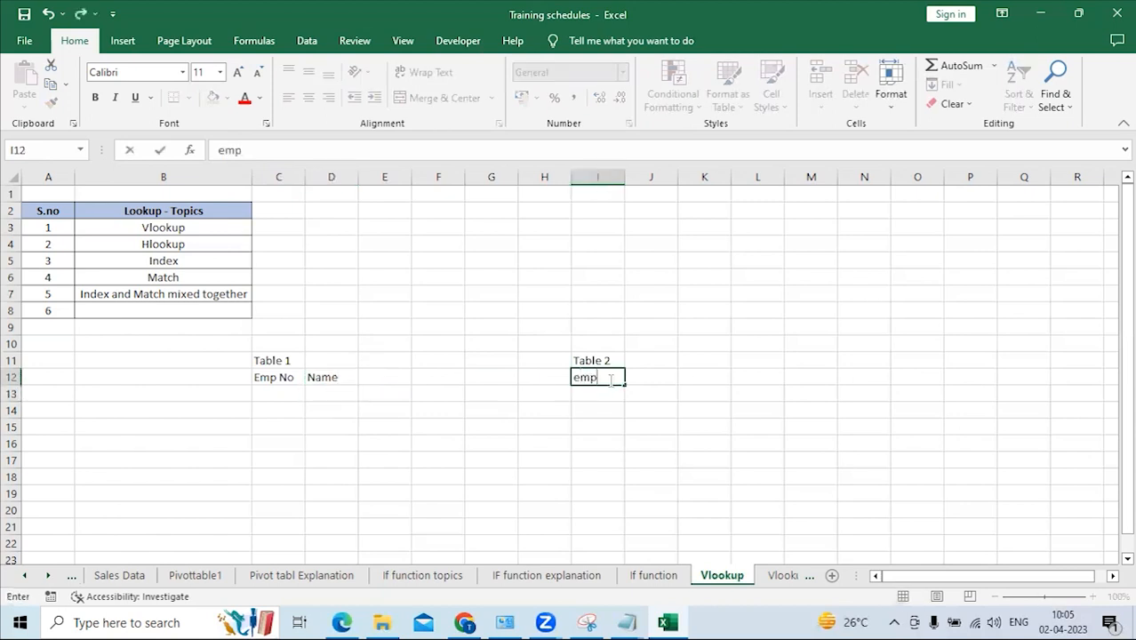
pyautogui.write(' no')
pyautogui.press('Return')
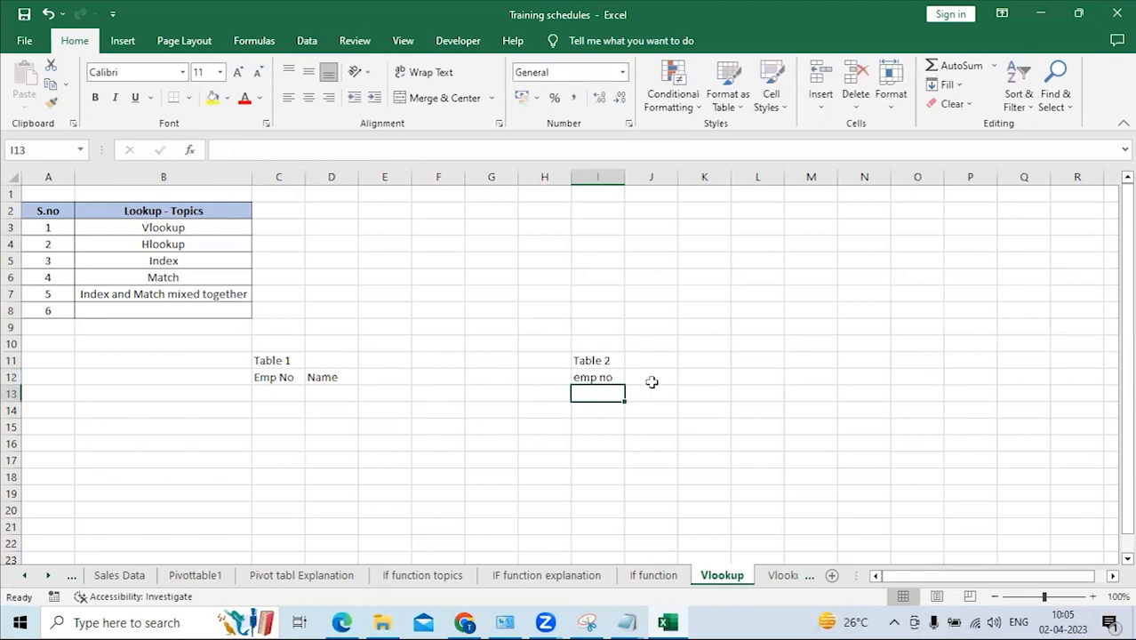
pyautogui.click(652, 381)
pyautogui.write('Name')
pyautogui.press('Return')
# Extend the Table 2 header row with "City" in K12 and "Hire Date" in L12.
pyautogui.press('Up')
pyautogui.press('Right')
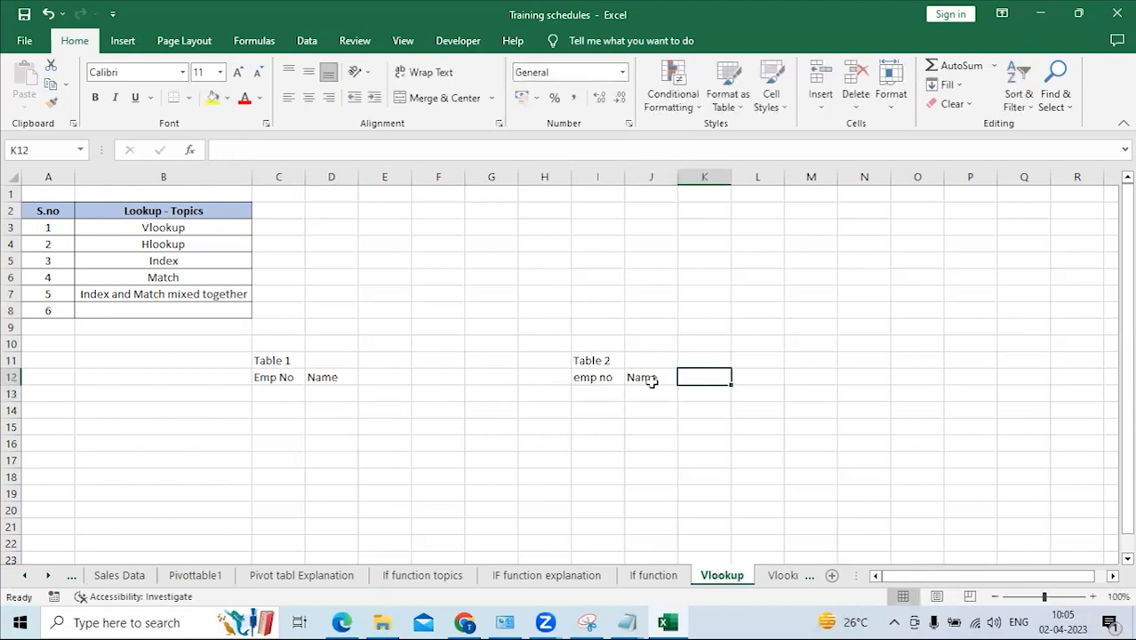
pyautogui.write('City')
pyautogui.press('Return')
pyautogui.press('Up')
pyautogui.press('Right')
pyautogui.write('Hire')
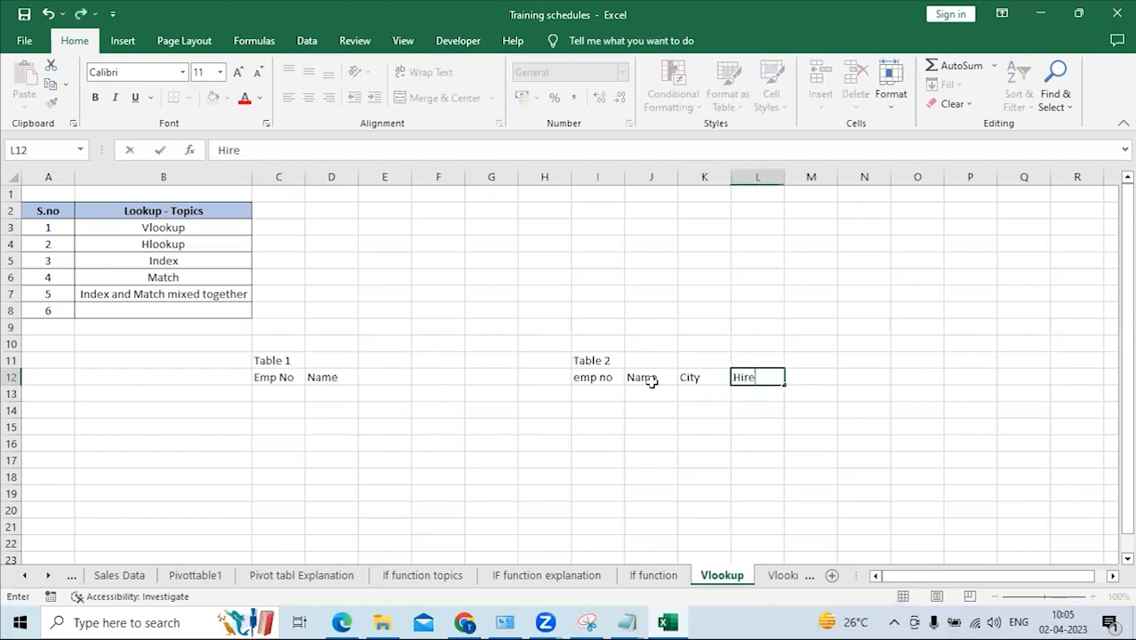
pyautogui.write(' Date')
pyautogui.press('Return')
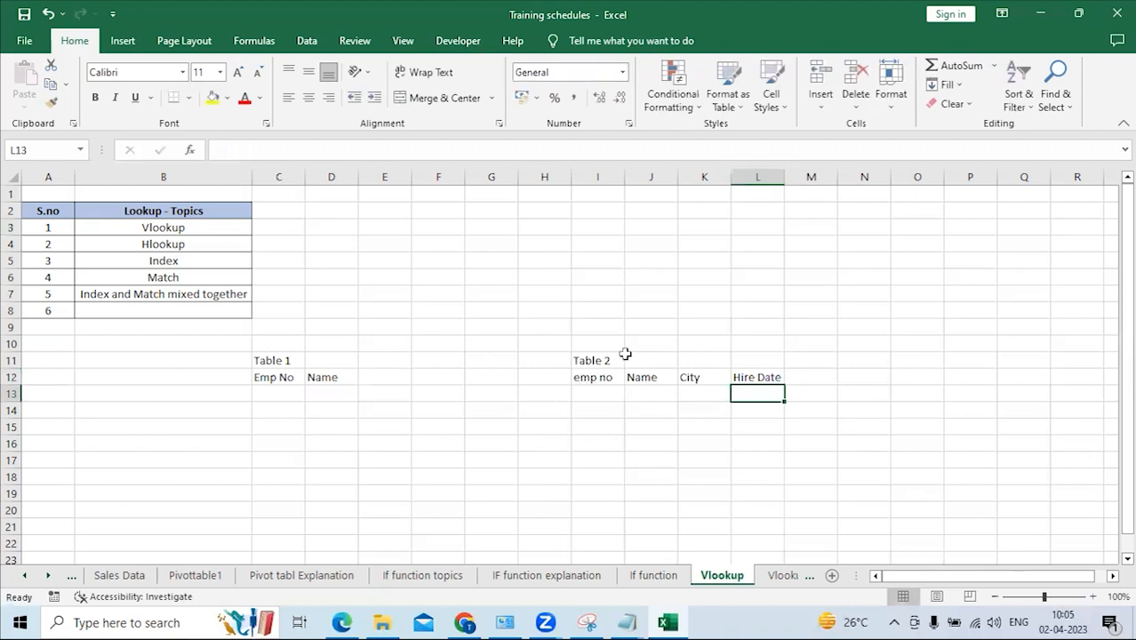
pyautogui.click(290, 360)
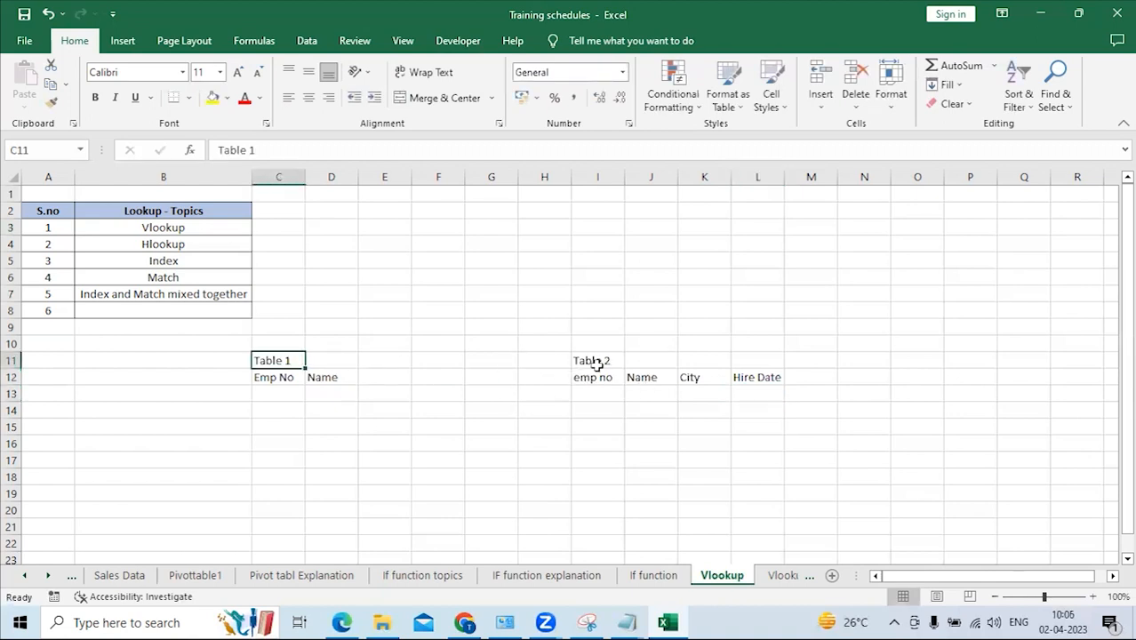
pyautogui.click(594, 364)
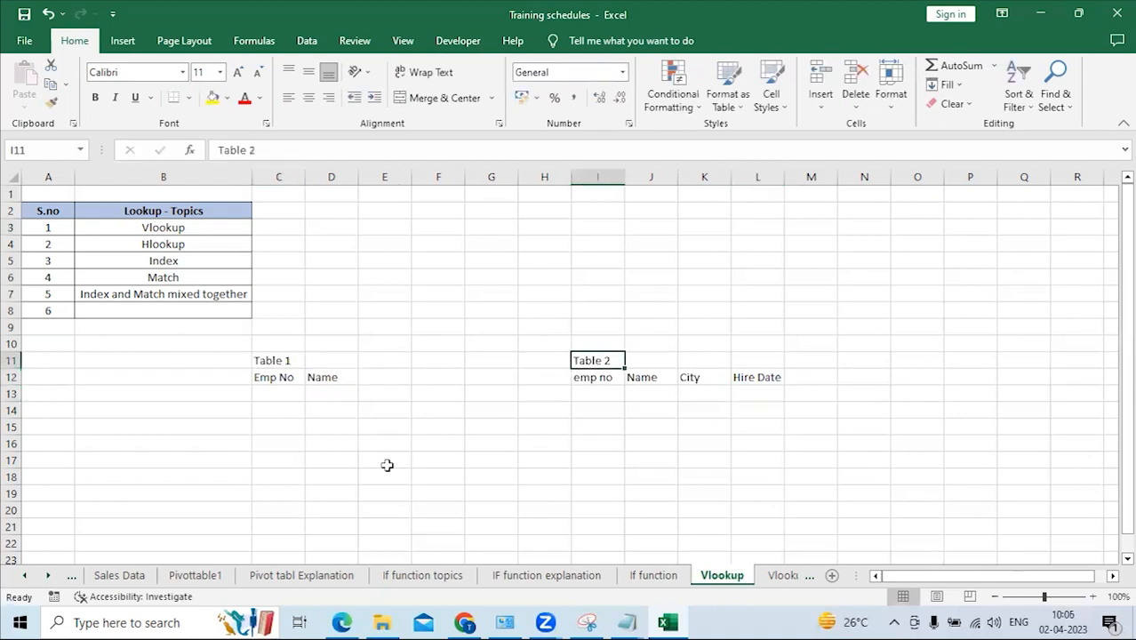
# Fill Table 1's Emp No column in C13:C16 with the numbers 1, 2, 3 and 4.
pyautogui.click(284, 395)
pyautogui.write('1')
pyautogui.press('Return')
pyautogui.write('2')
pyautogui.press('Return')
pyautogui.write('3')
pyautogui.press('Return')
pyautogui.write('4')
pyautogui.press('Return')
pyautogui.click(328, 395)
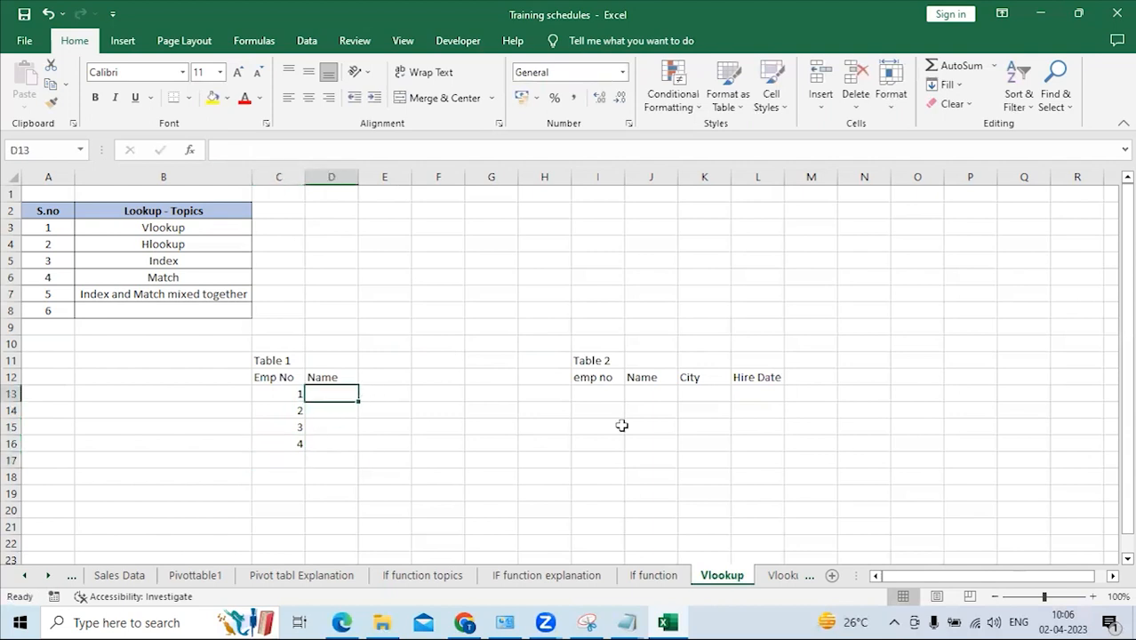
# Fill Table 2's emp no column in I13:I16 with the numbers 1, 2, 3 and 4.
pyautogui.click(588, 392)
pyautogui.write('1')
pyautogui.press('Return')
pyautogui.write('2')
pyautogui.press('Return')
pyautogui.write('3')
pyautogui.press('Return')
pyautogui.write('4')
pyautogui.press('Return')
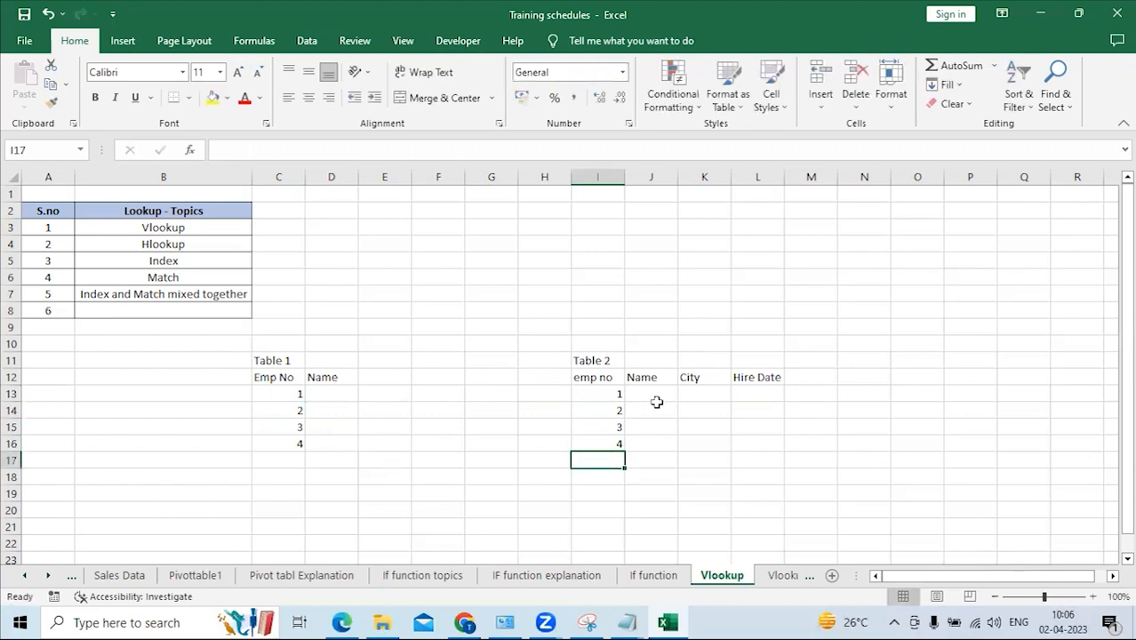
# Fill in the four employees' first names in Table 2's Name column, cells J13:J16.
pyautogui.click(656, 394)
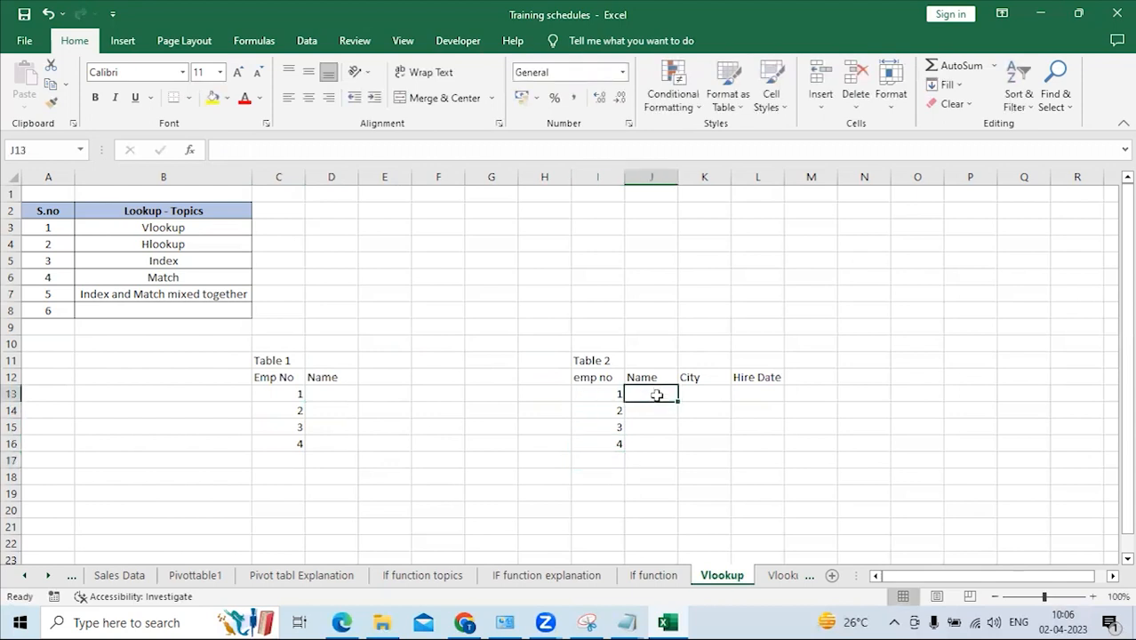
pyautogui.write('Hanesh')
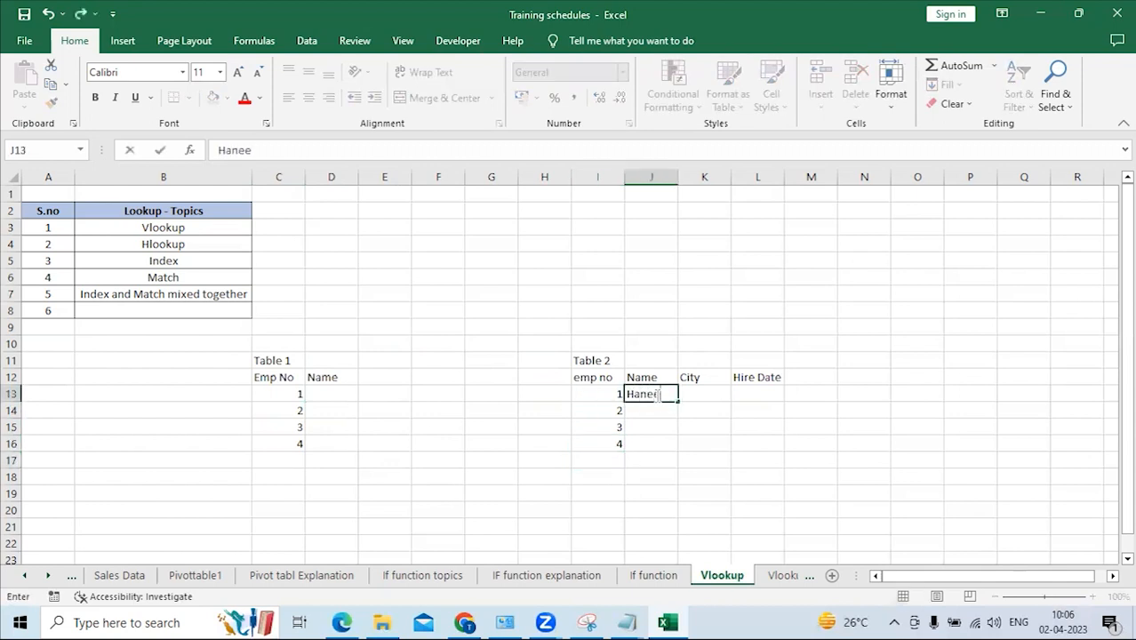
pyautogui.press('Return')
pyautogui.write('nadeem')
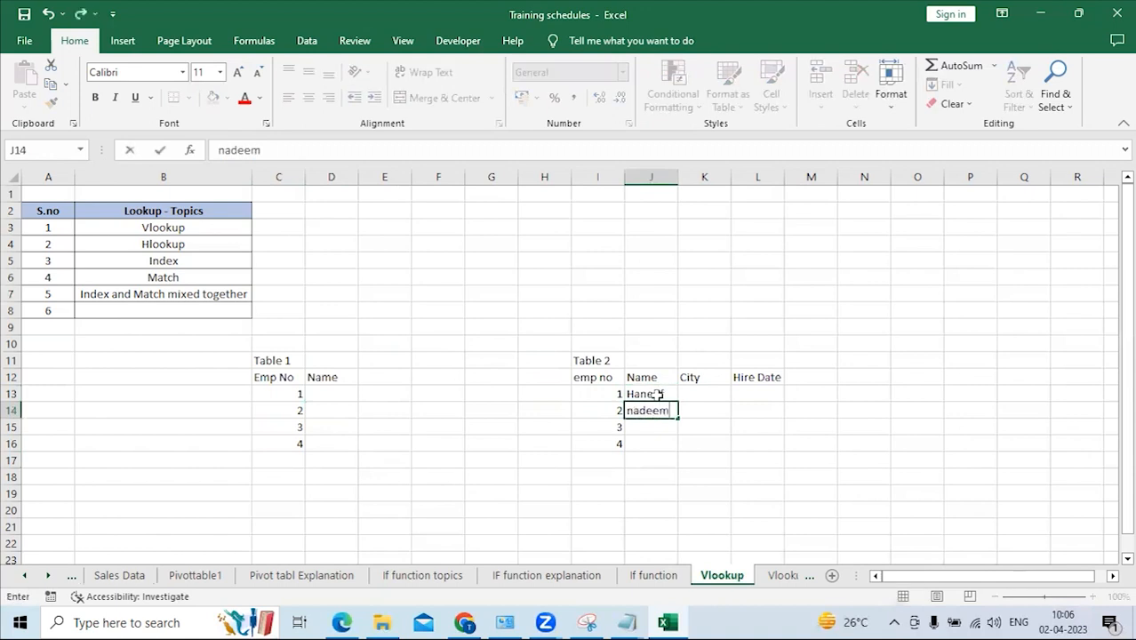
pyautogui.press('Return')
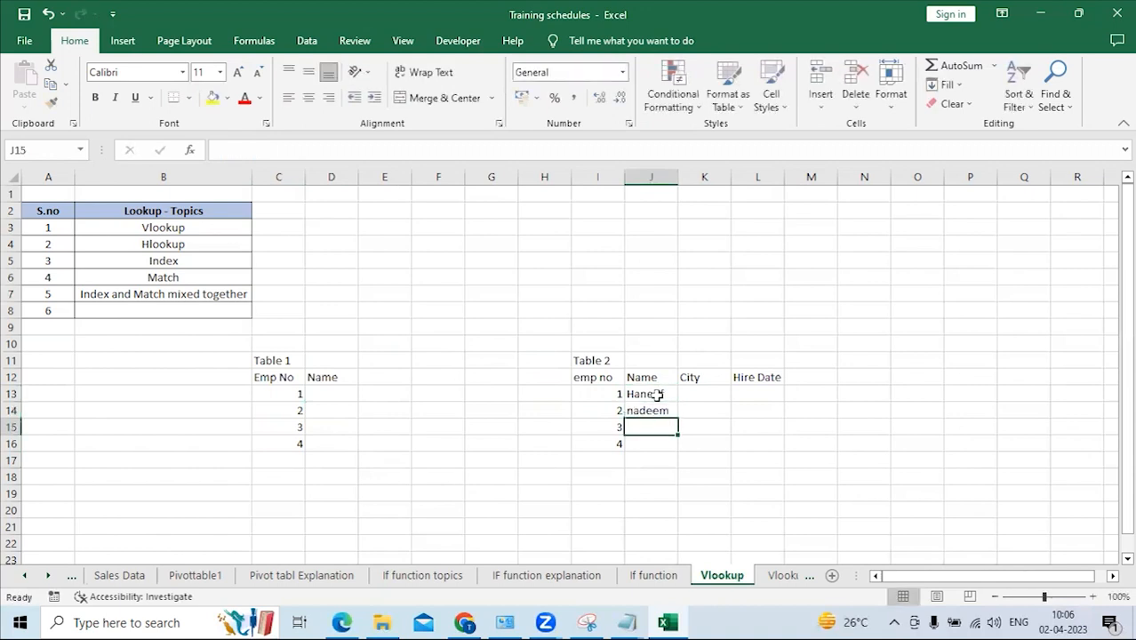
pyautogui.write('Ravi')
pyautogui.press('Return')
pyautogui.write('Shravan')
pyautogui.press('Return')
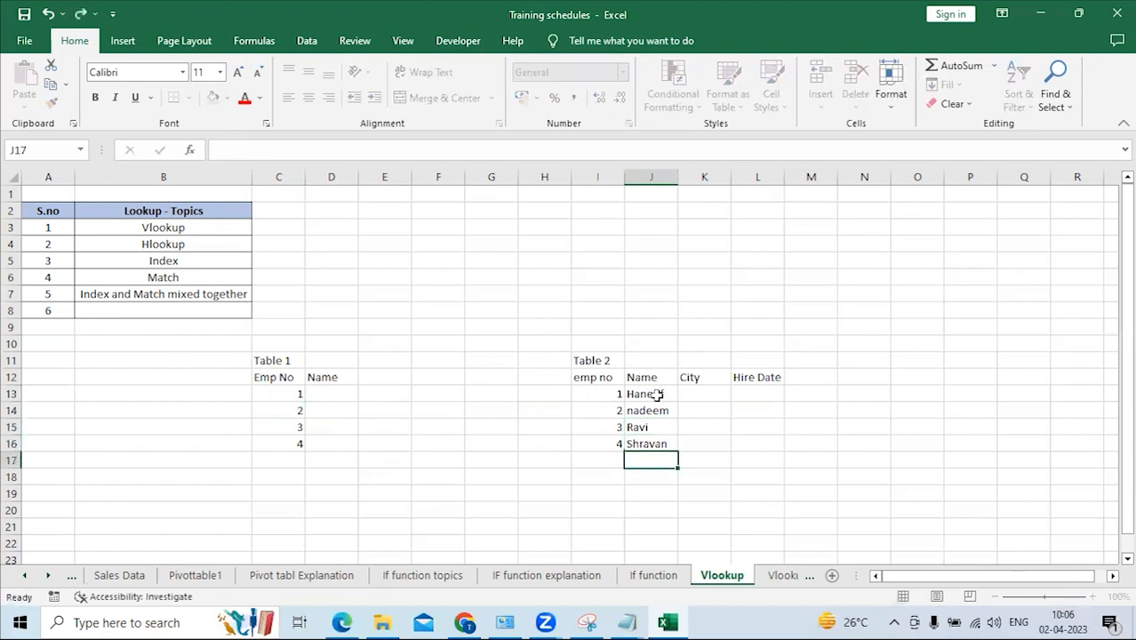
# Enter the first two cities in Table 2's City column: "Toronto" in K13 and "new york" in K14.
pyautogui.click(698, 391)
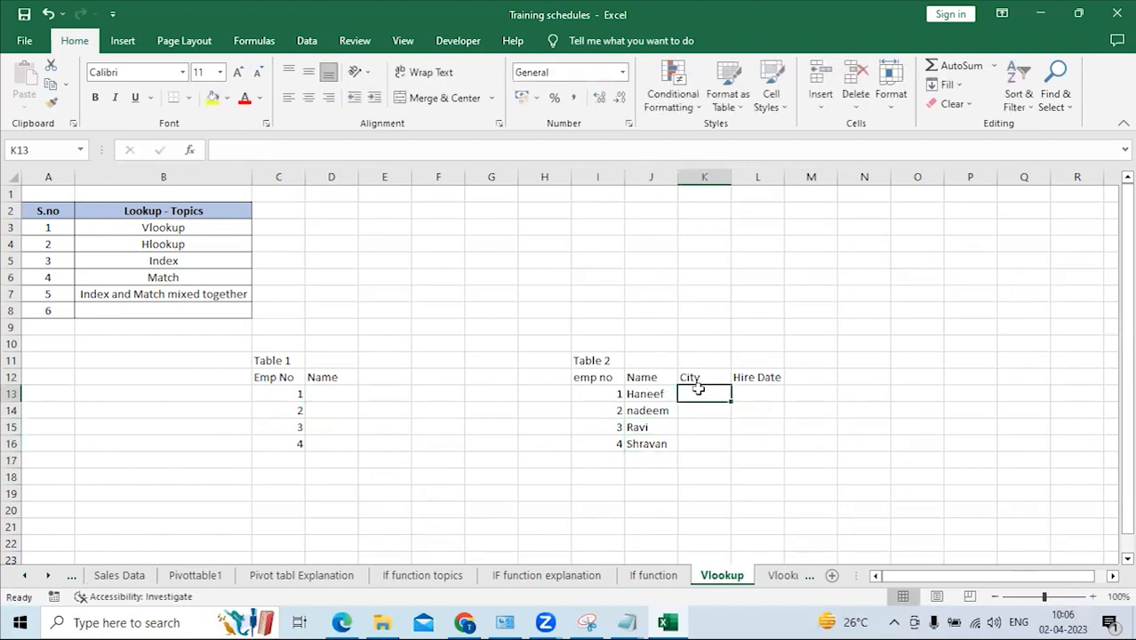
pyautogui.write('K')
pyautogui.press('BackSpace')
pyautogui.write('Torno')
pyautogui.press('BackSpace')
pyautogui.press('BackSpace')
pyautogui.write('onto')
pyautogui.press('Return')
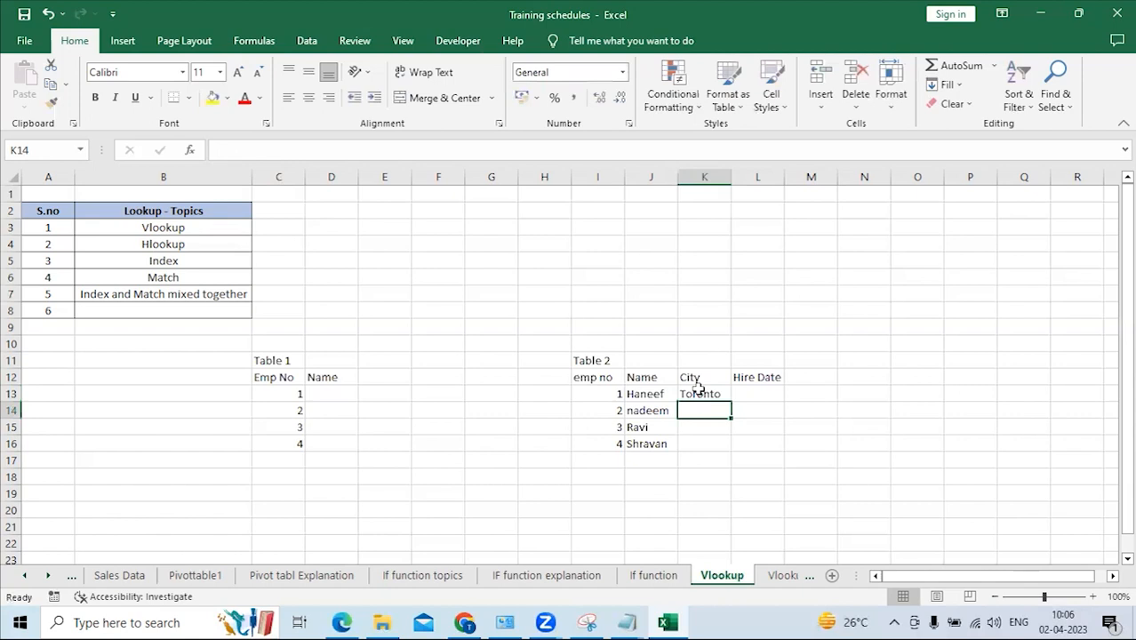
pyautogui.write('new york')
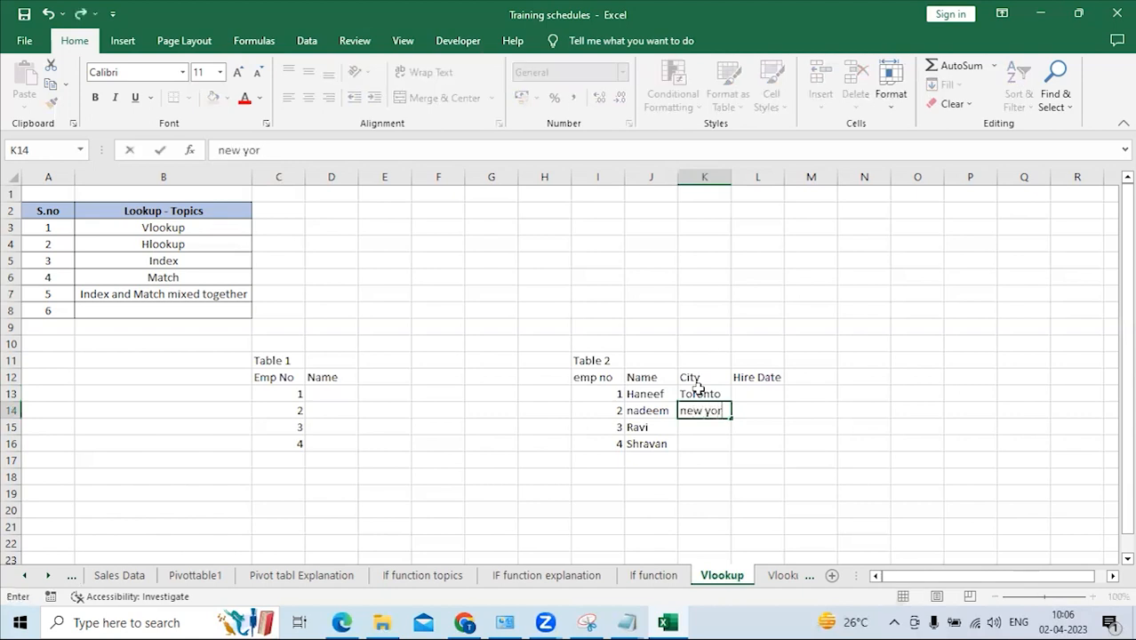
pyautogui.press('Return')
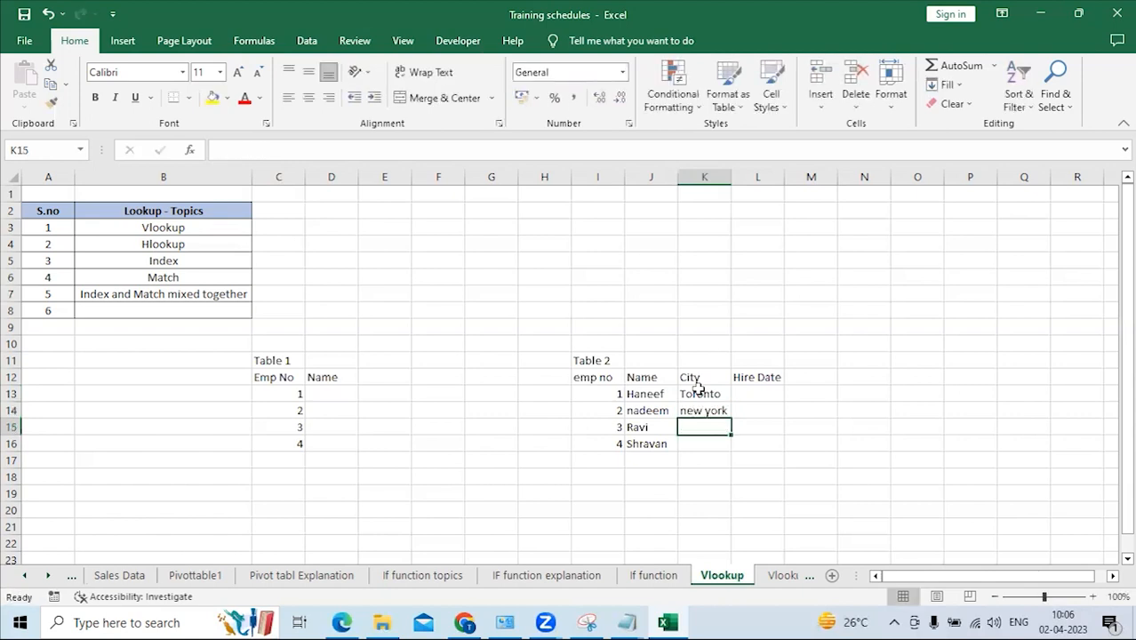
# Complete Table 2's City column with "Norwell" in K15 and "San Francisco" in K16.
pyautogui.write('Norwell')
pyautogui.press('Return')
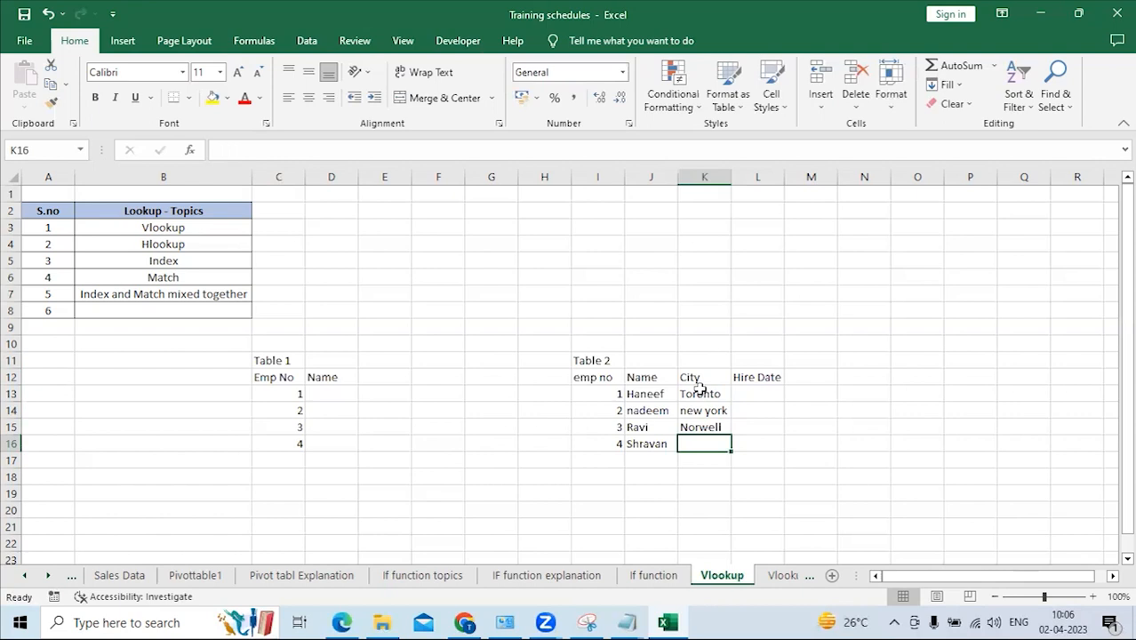
pyautogui.write('San Fransic')
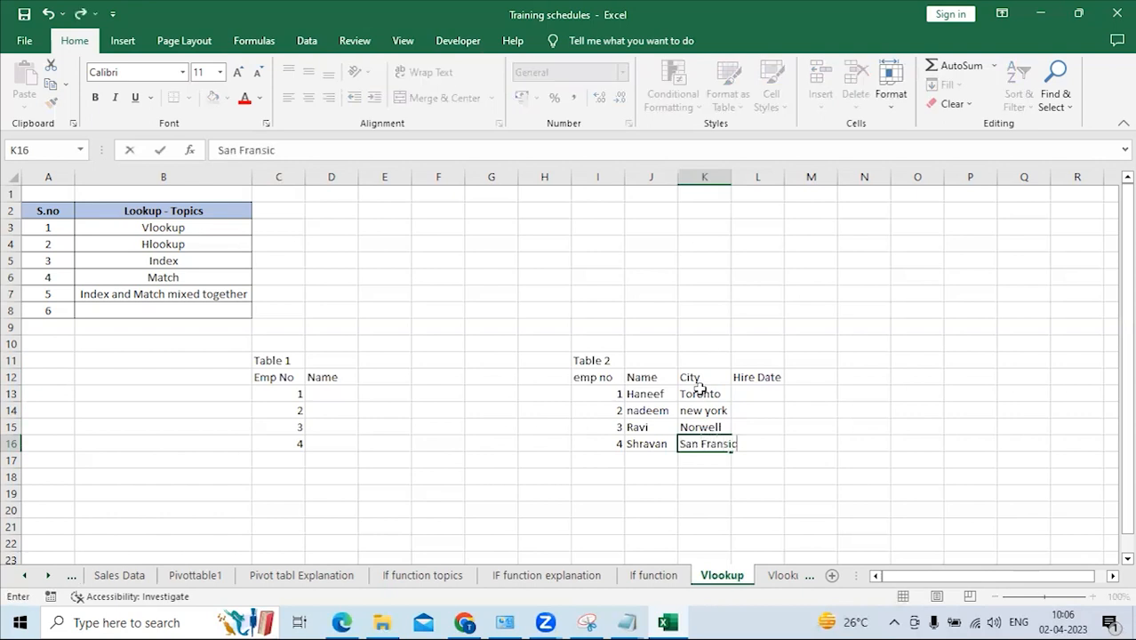
pyautogui.write('isco')
pyautogui.press('Return')
# Enter 4-March as the first hire date in Table 2, cell L13.
pyautogui.press('Up')
pyautogui.press('Right')
pyautogui.press('Up')
pyautogui.press('Up')
pyautogui.press('Up')
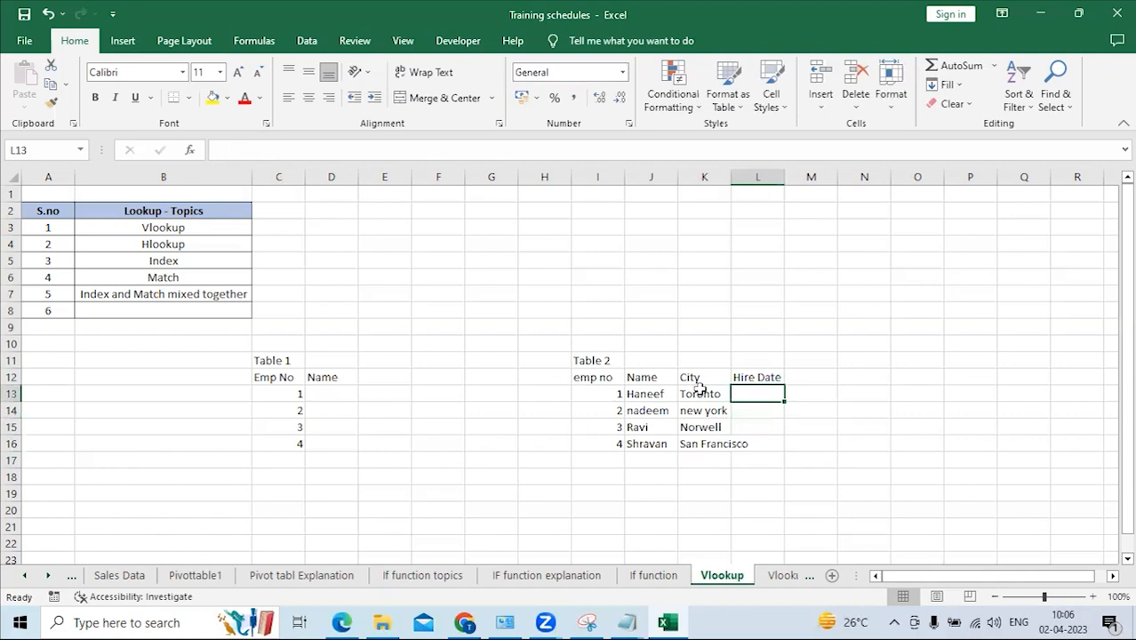
pyautogui.write('4th')
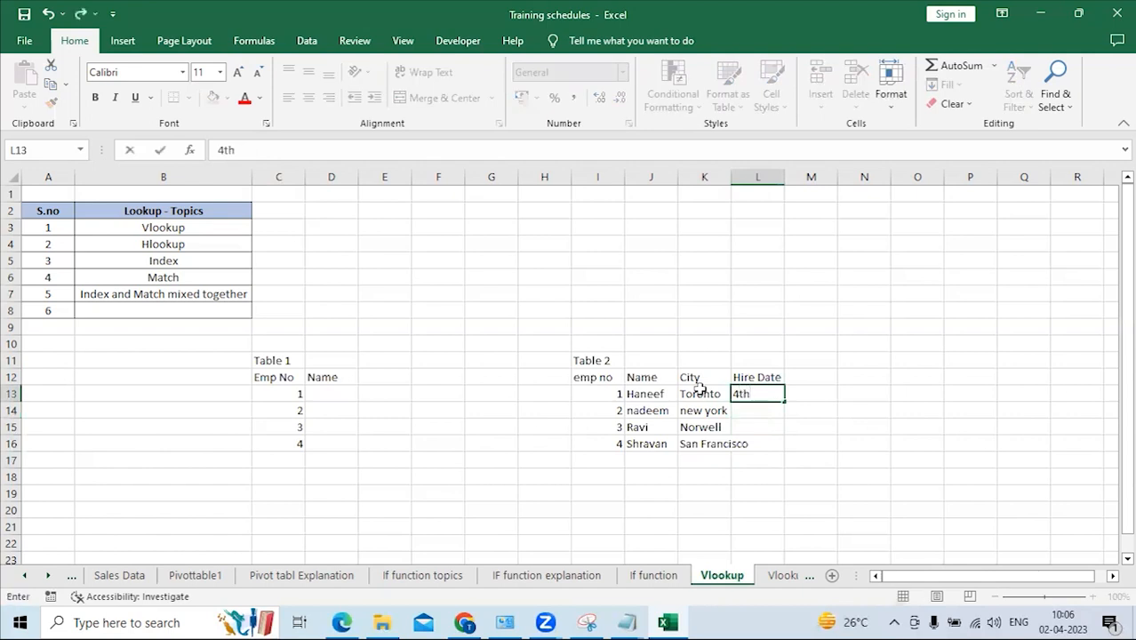
pyautogui.write('M')
pyautogui.press('BackSpace')
pyautogui.press('BackSpace')
pyautogui.press('BackSpace')
pyautogui.write('-March')
pyautogui.press('Return')
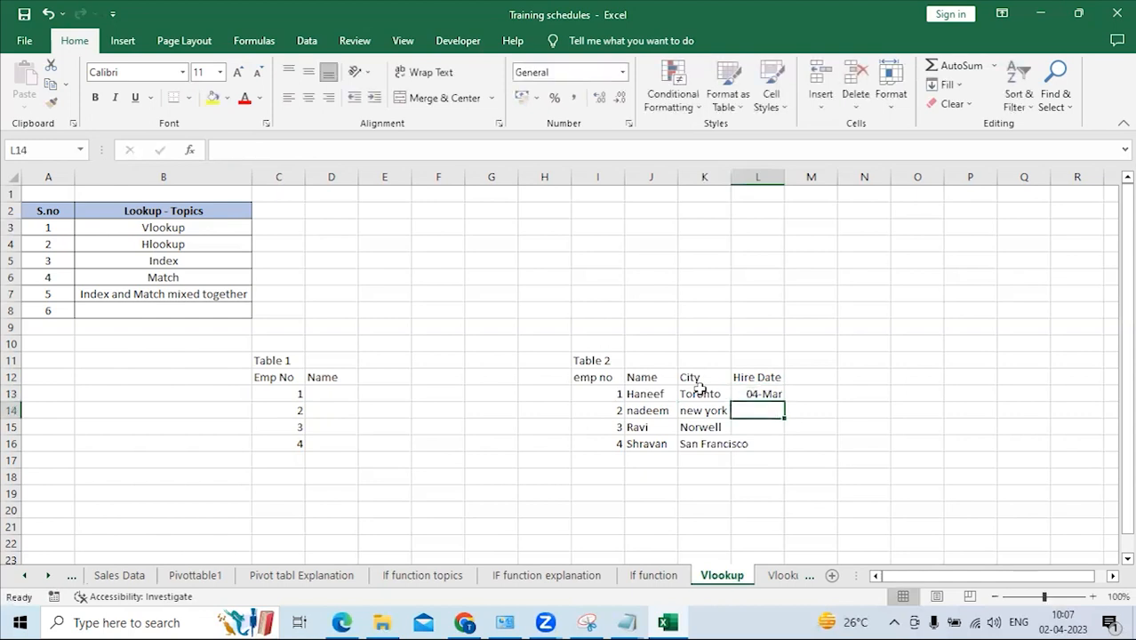
# Fill the remaining hire dates in L14:L16 with 7-March, 8-March and 9-March.
pyautogui.press('Up')
pyautogui.press('Down')
pyautogui.write('7-MArch')
pyautogui.press('Return')
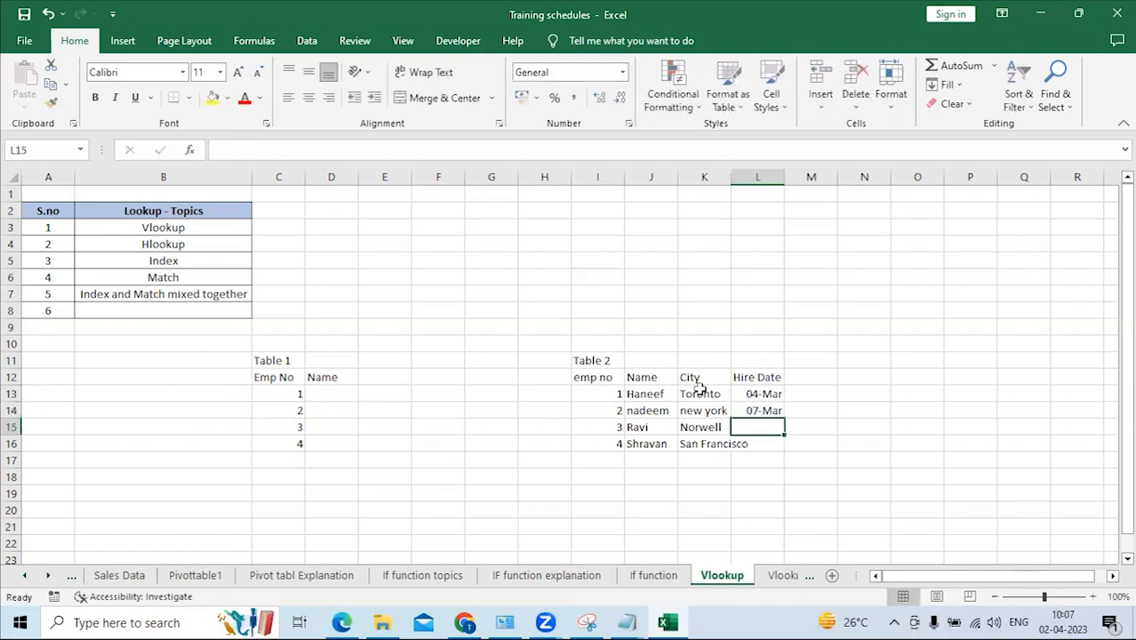
pyautogui.write('8-march')
pyautogui.press('Return')
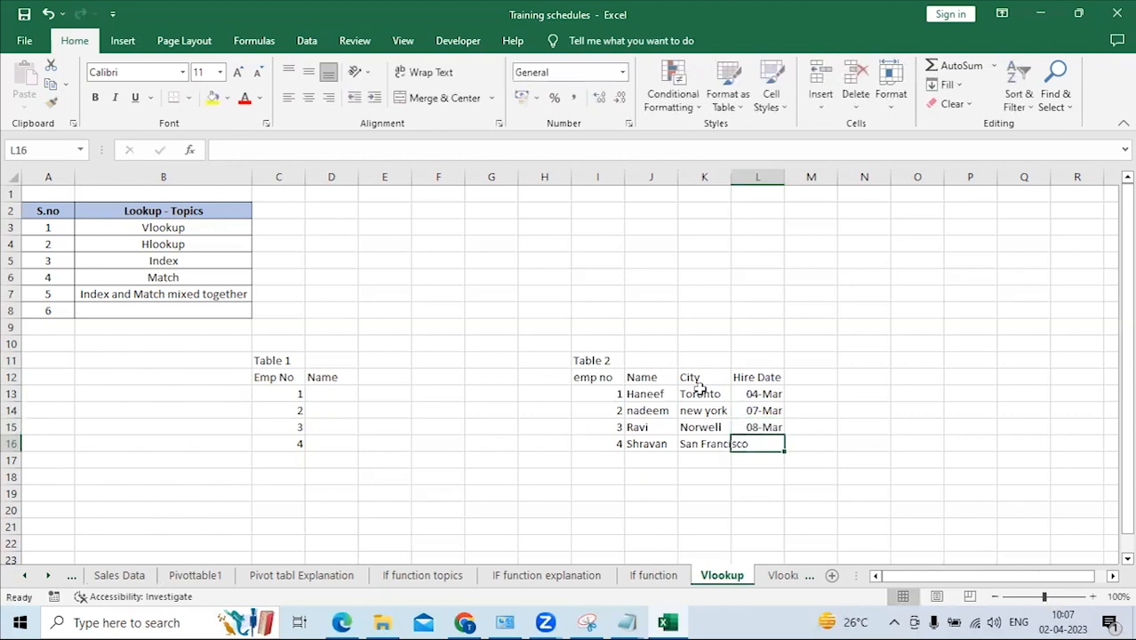
pyautogui.write('9')
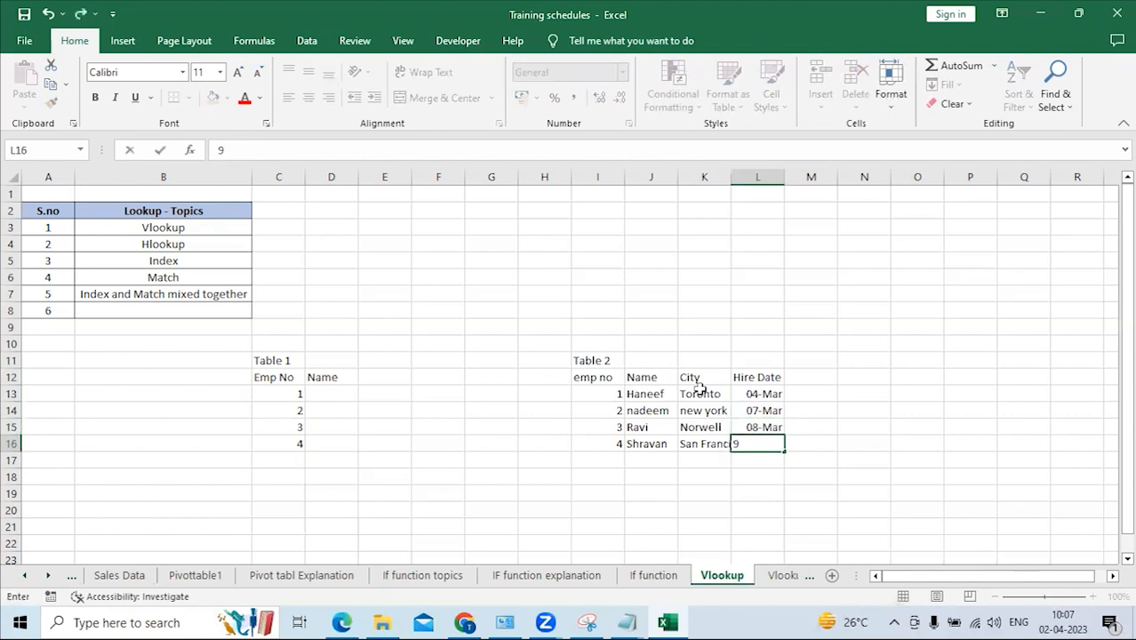
pyautogui.write('-March')
pyautogui.press('Return')
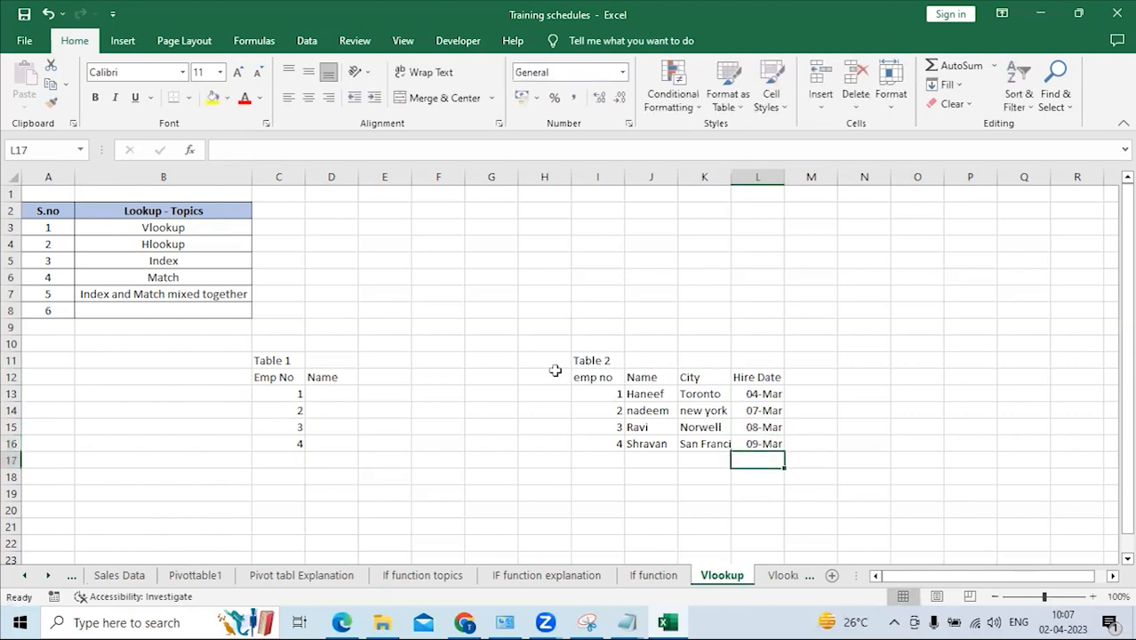
# Make the "Table 1" and "Table 2" titles in C11 and I11 bold with a yellow fill.
pyautogui.click(290, 360)
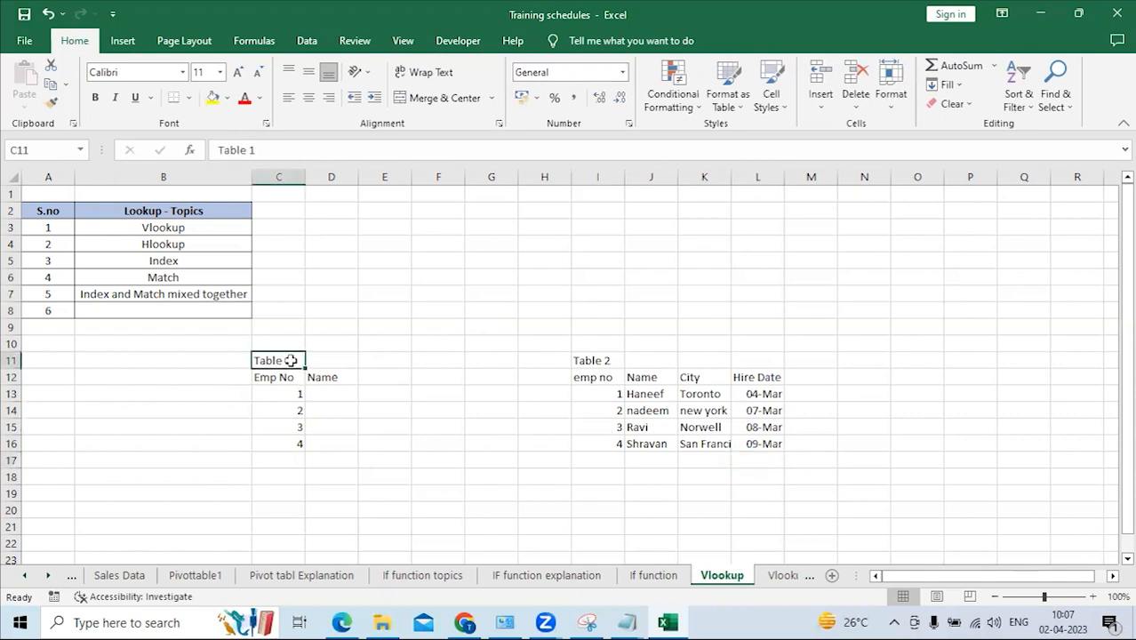
pyautogui.click(213, 99)
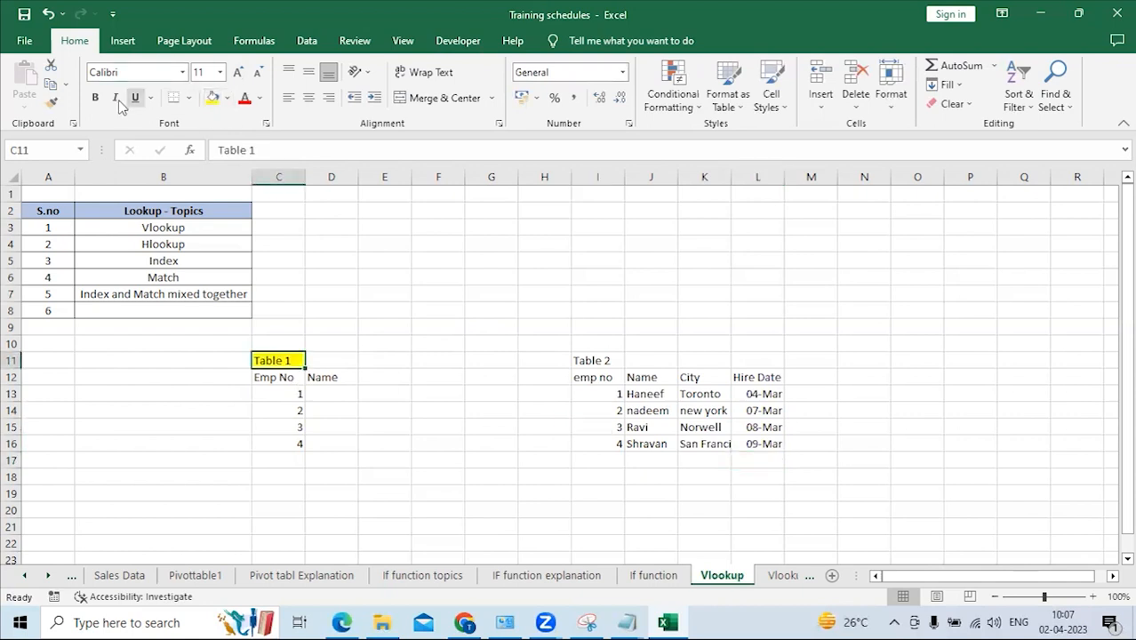
pyautogui.click(597, 361)
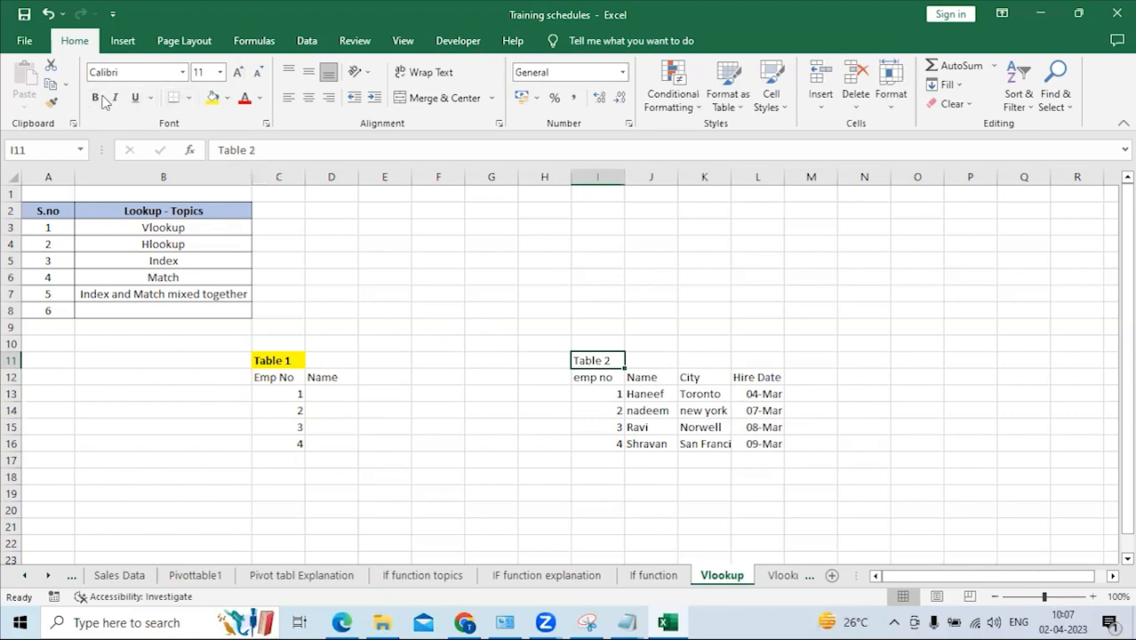
pyautogui.click(95, 100)
pyautogui.click(212, 98)
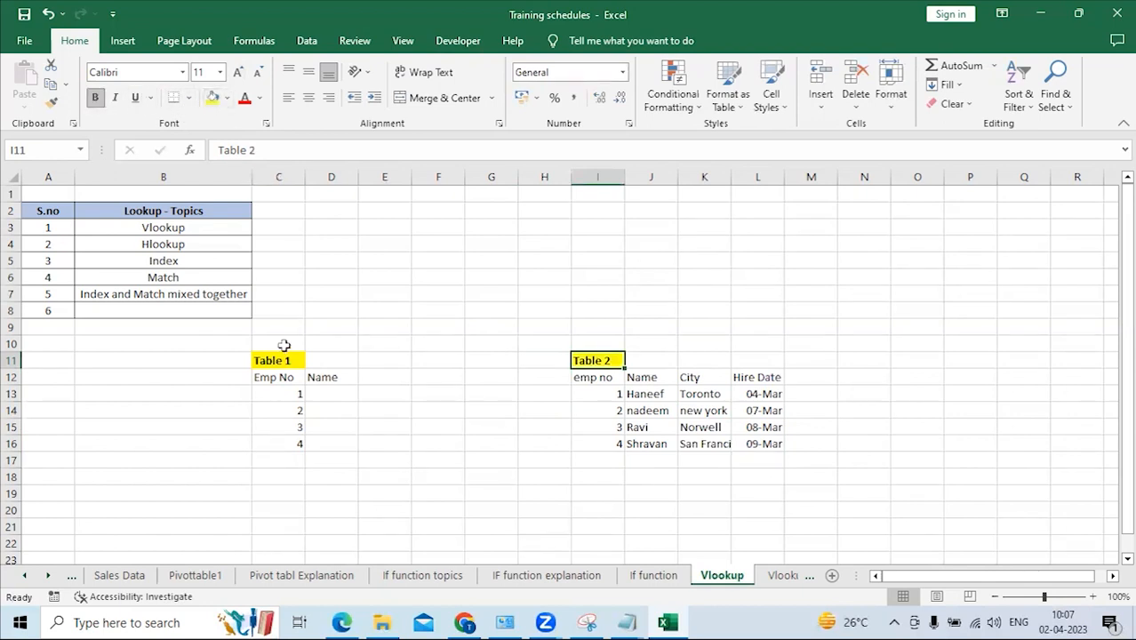
# Format Table 1's range C12:D16 as a table with headers, using the light style with a solid blue header row.
pyautogui.click(283, 429)
pyautogui.moveTo(274, 379); pyautogui.dragTo(327, 429)
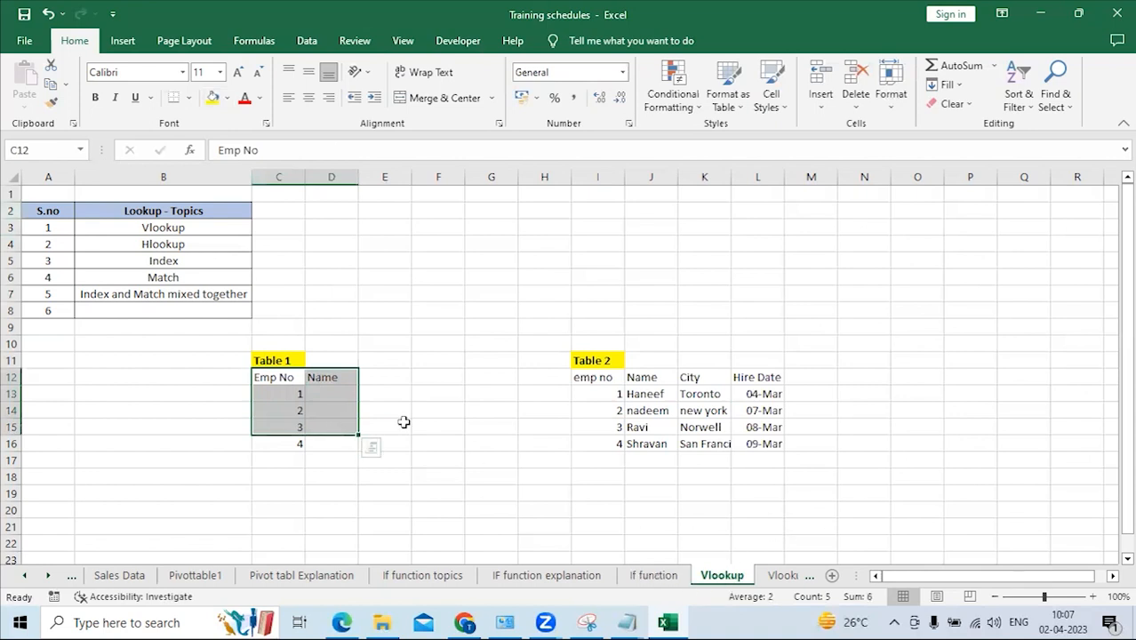
pyautogui.moveTo(267, 379); pyautogui.dragTo(335, 436)
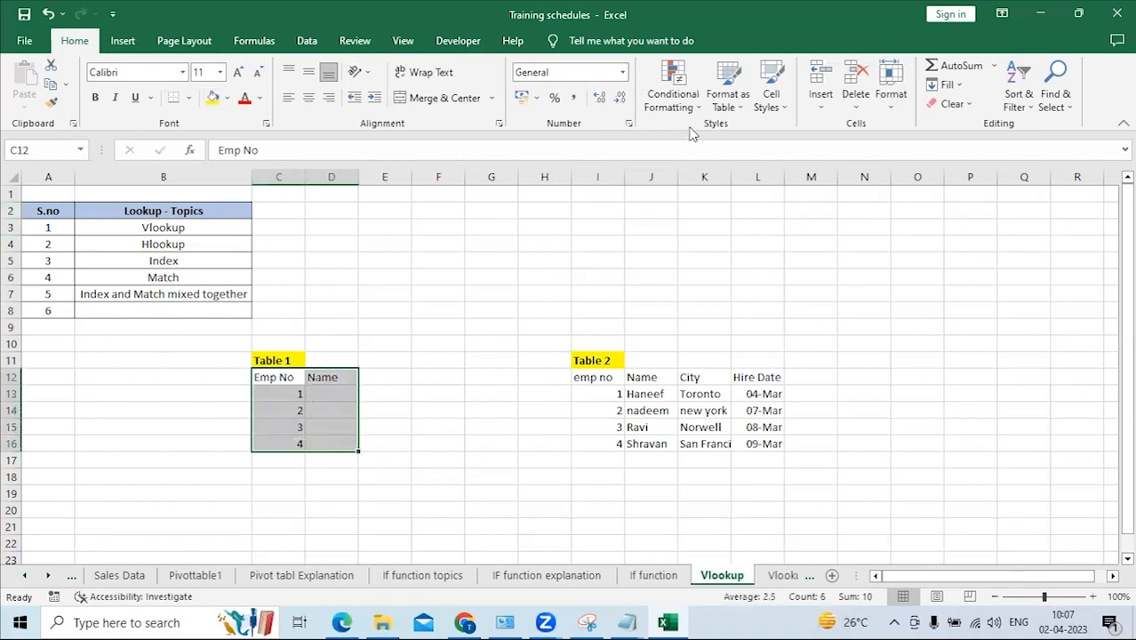
pyautogui.click(727, 97)
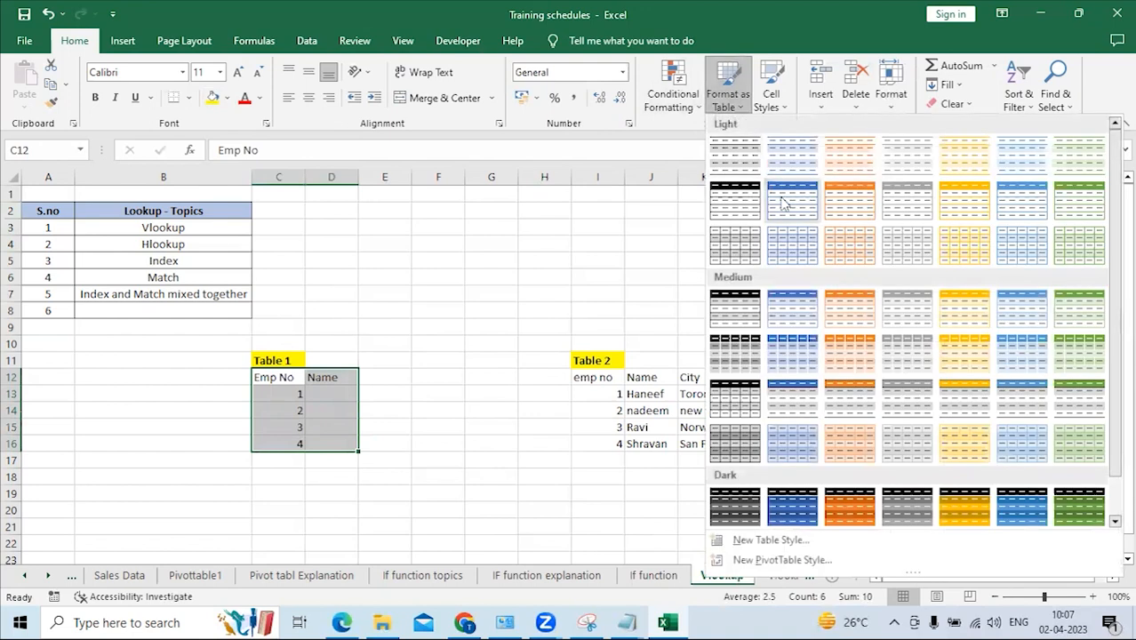
pyautogui.click(784, 204)
pyautogui.click(215, 405)
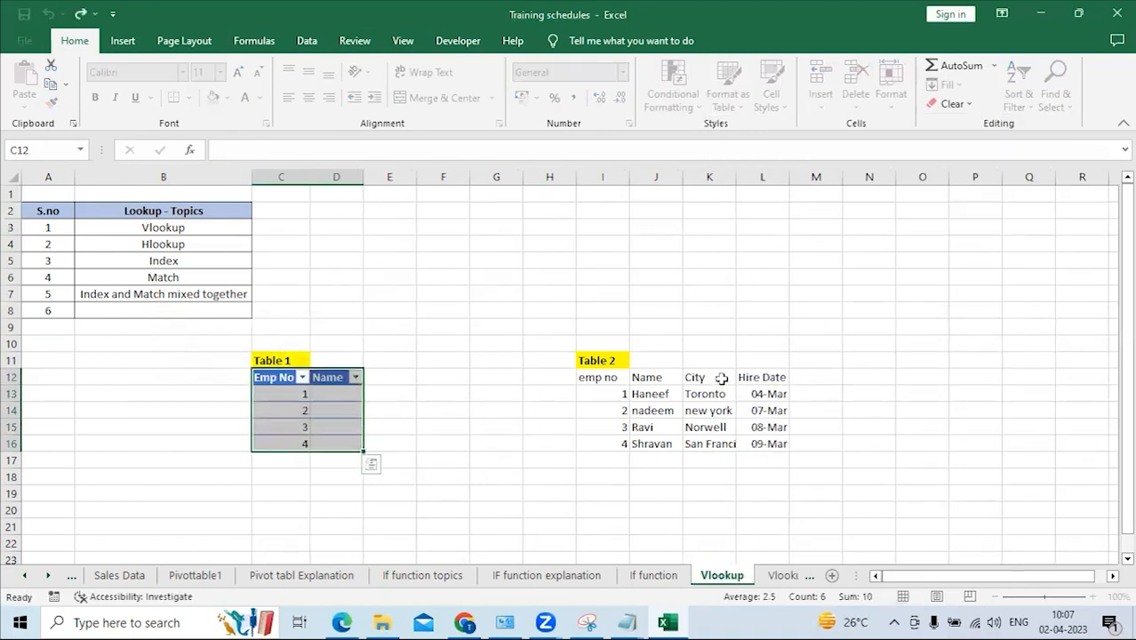
# Format Table 2's range I12:L16 as a table with headers in the same light blue-header style.
pyautogui.moveTo(616, 378); pyautogui.dragTo(771, 445)
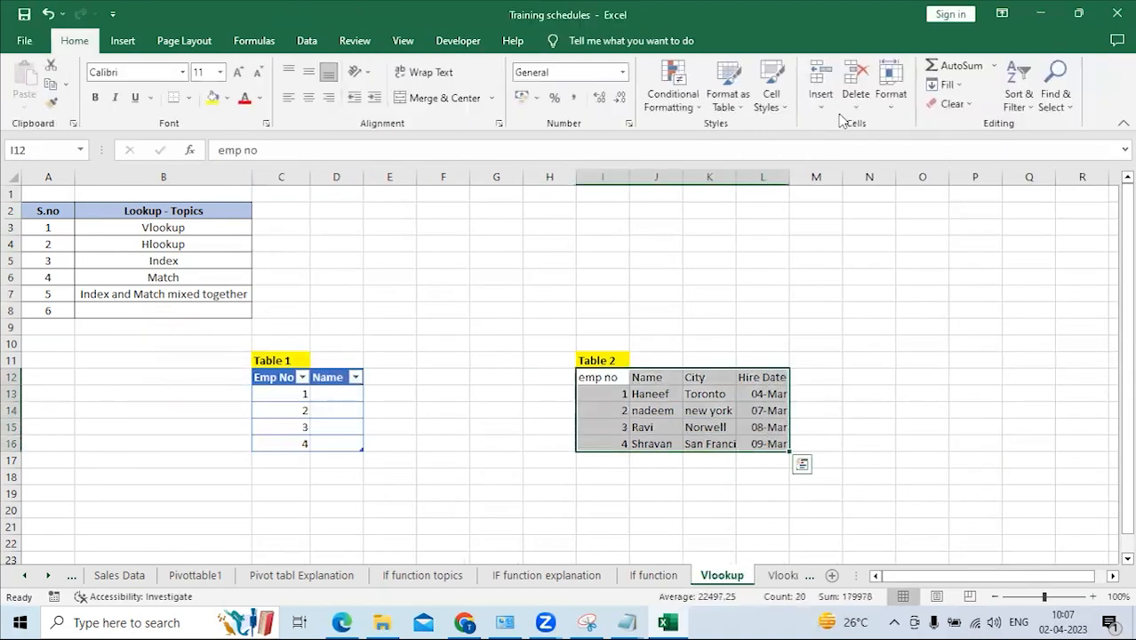
pyautogui.click(717, 100)
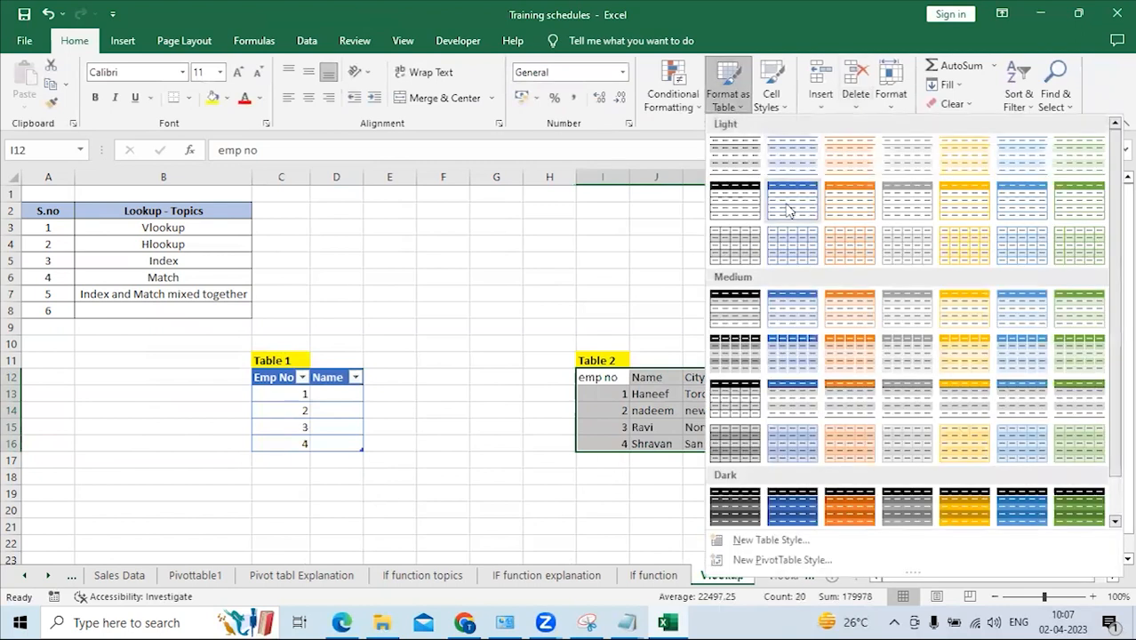
pyautogui.click(791, 210)
pyautogui.click(214, 404)
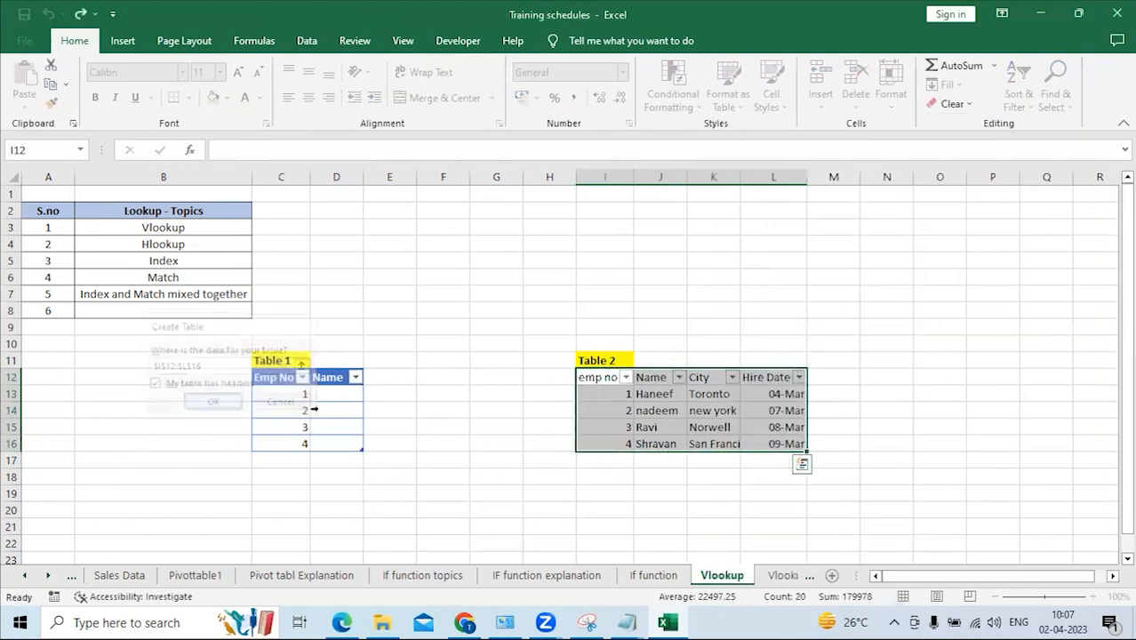
pyautogui.click(545, 393)
# Examine both table titles, their employee numbers and Table 2's emp no, Name, City and Hire Date headings.
pyautogui.click(285, 360)
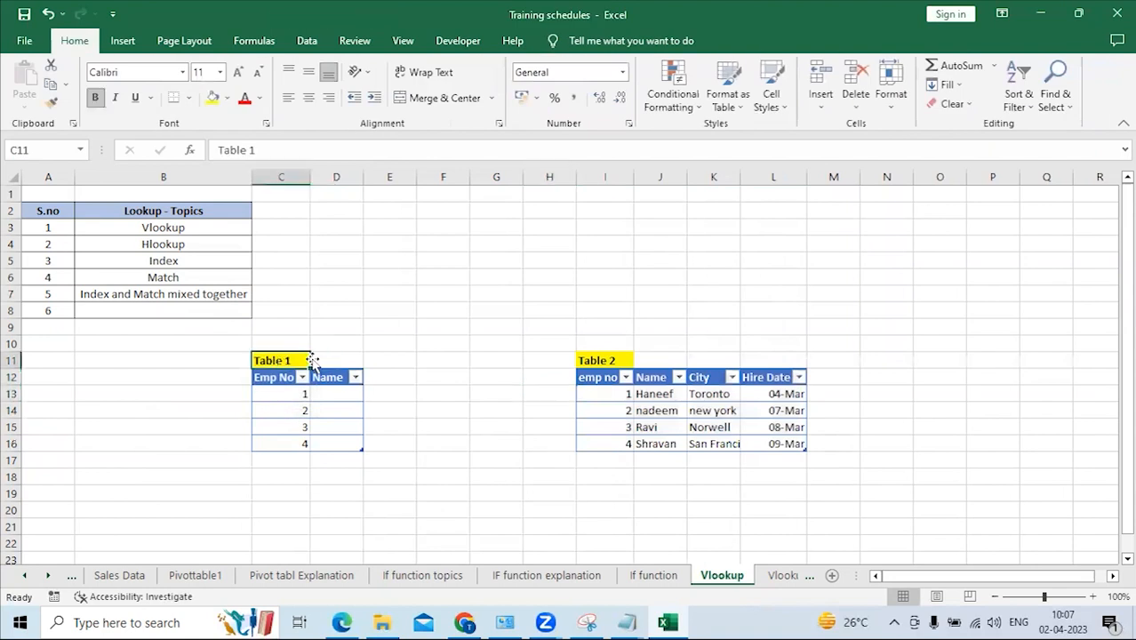
pyautogui.click(590, 360)
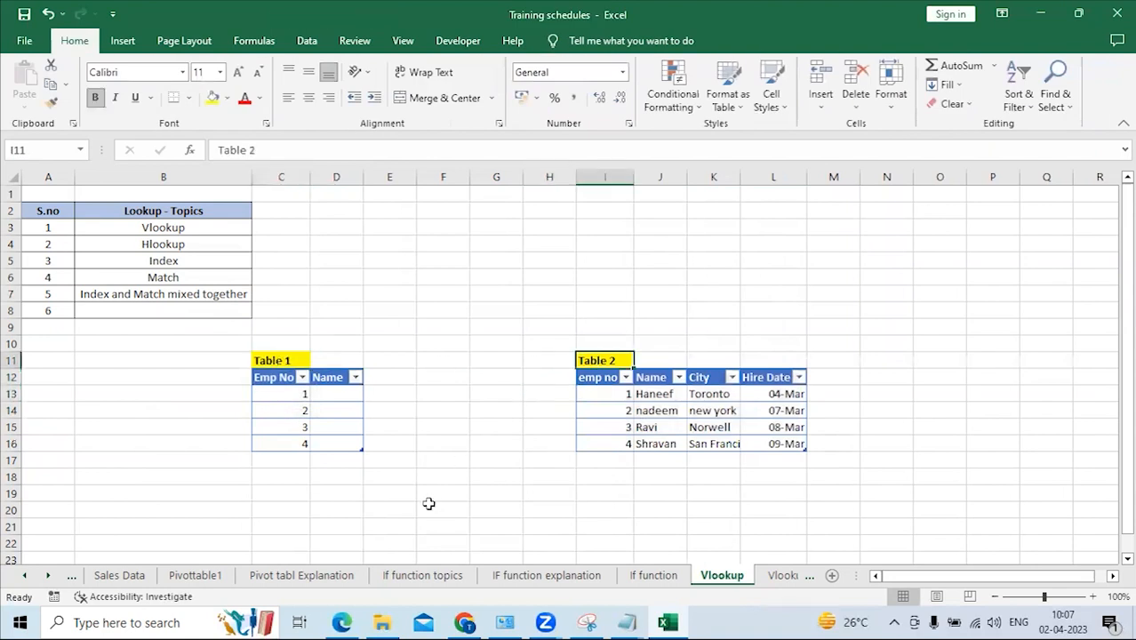
pyautogui.click(302, 394)
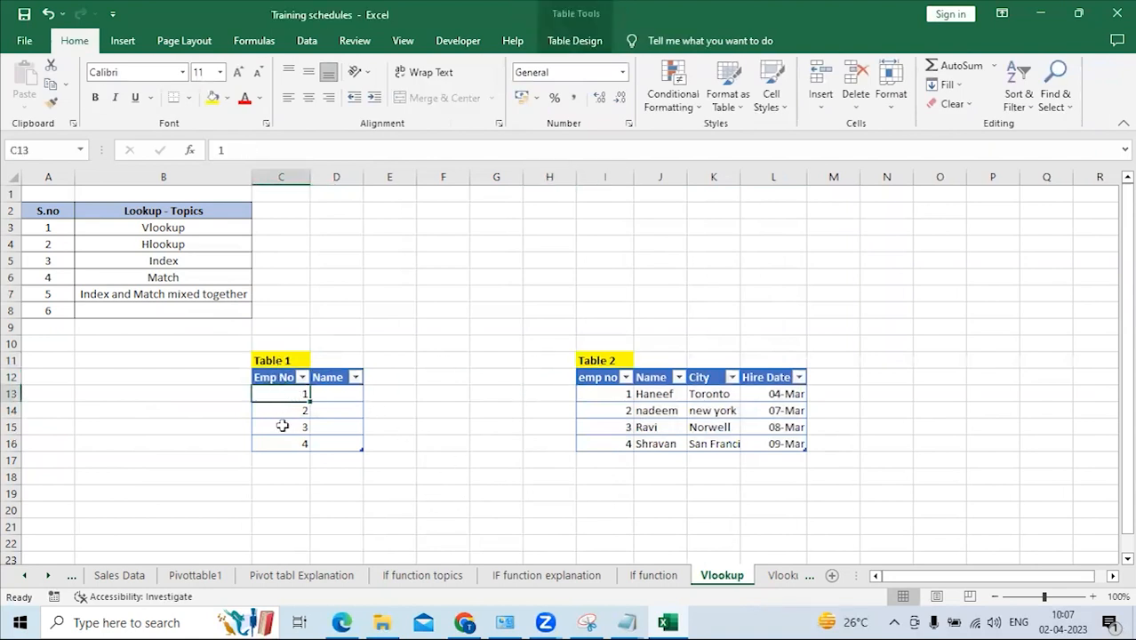
pyautogui.click(623, 397)
pyautogui.click(590, 377)
pyautogui.click(654, 377)
pyautogui.click(703, 377)
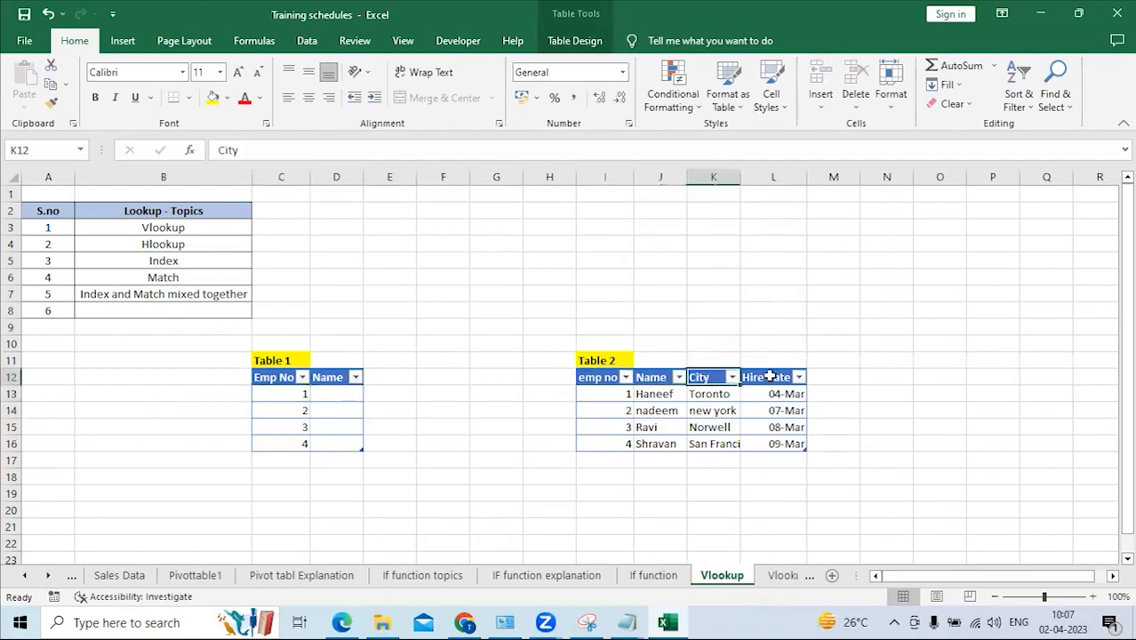
pyautogui.click(770, 375)
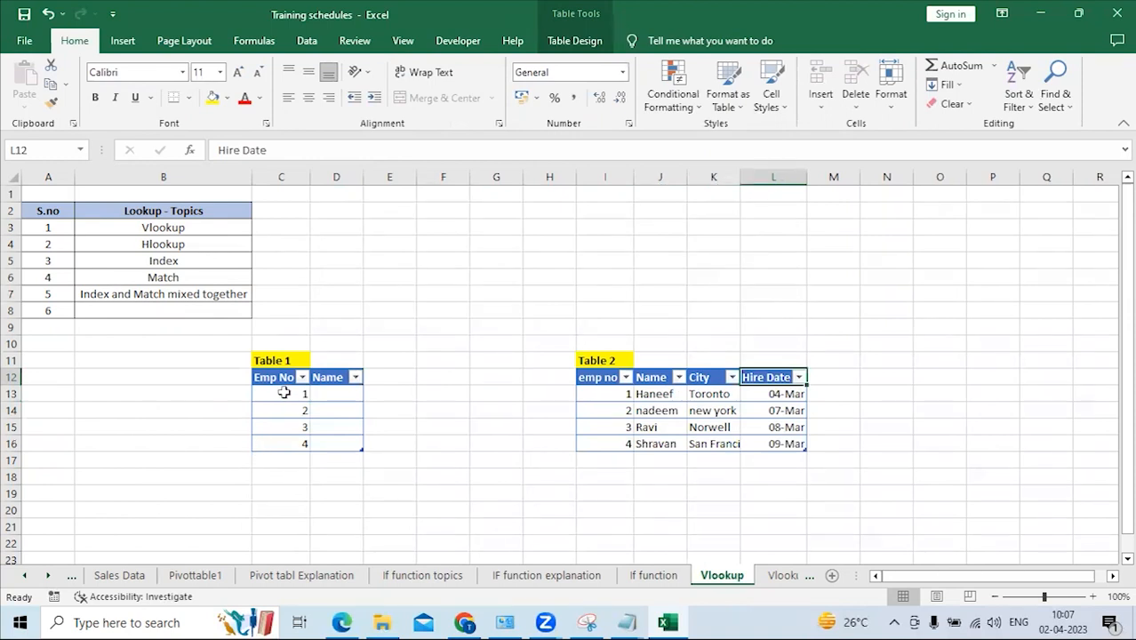
# Compare Table 1's Name column and lookup value in C13 with Table 2's data, selecting the whole range I12:L16.
pyautogui.click(336, 377)
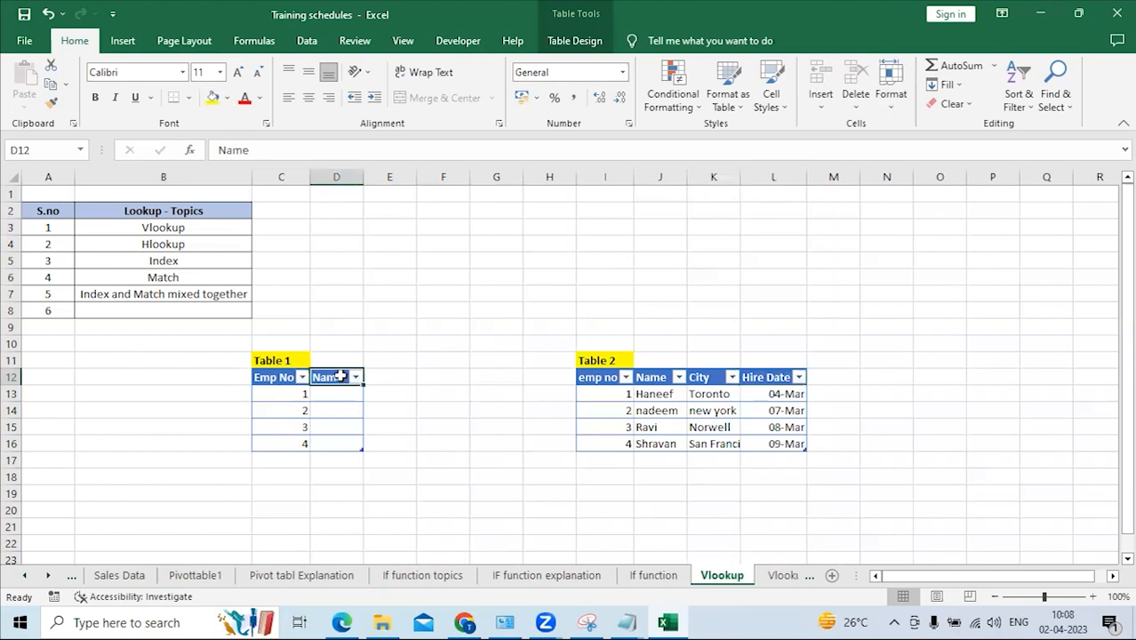
pyautogui.click(656, 393)
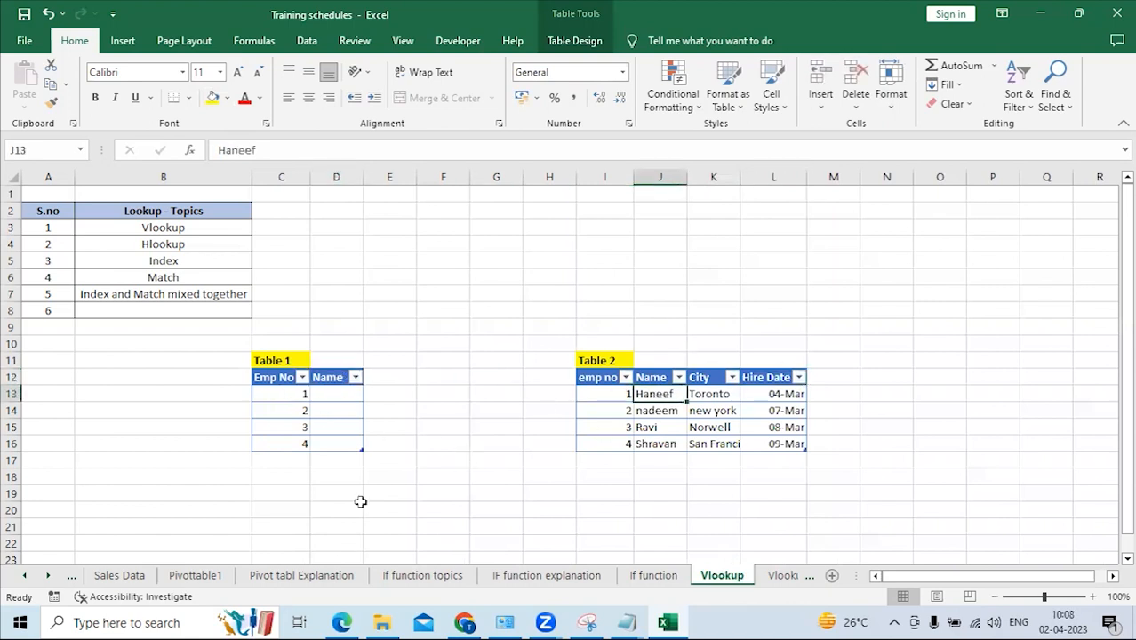
pyautogui.click(340, 393)
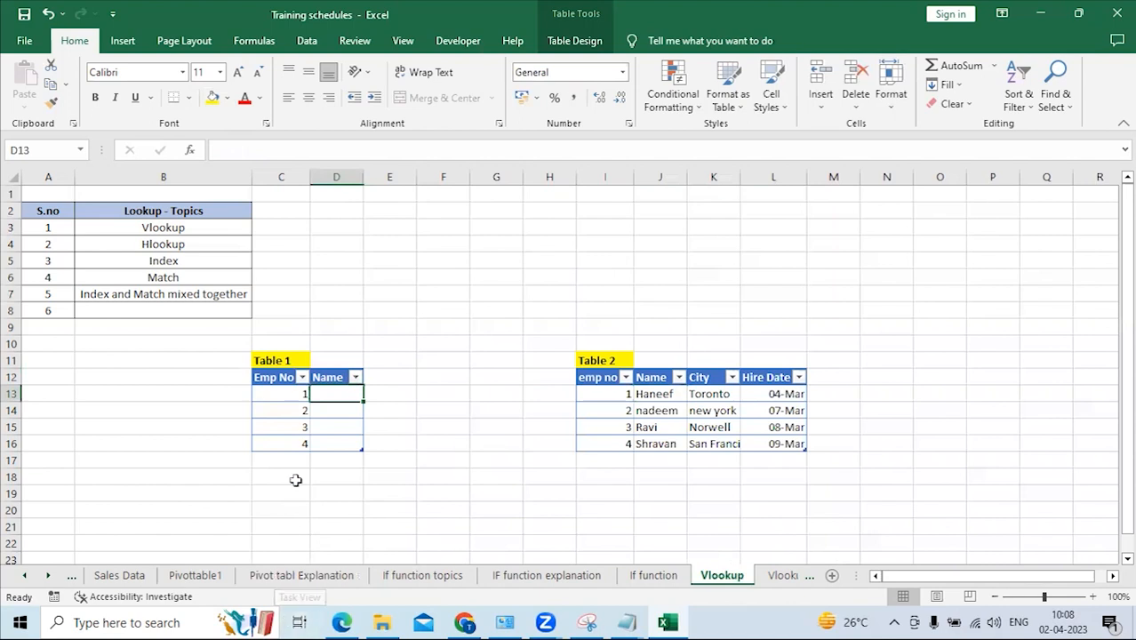
pyautogui.click(286, 394)
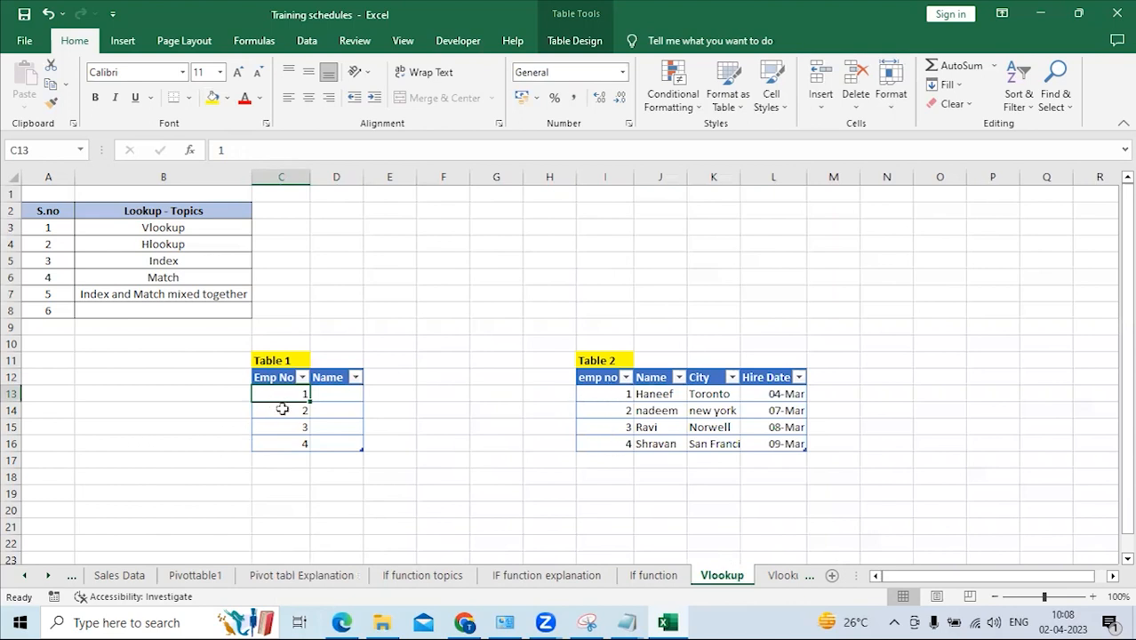
pyautogui.click(605, 169)
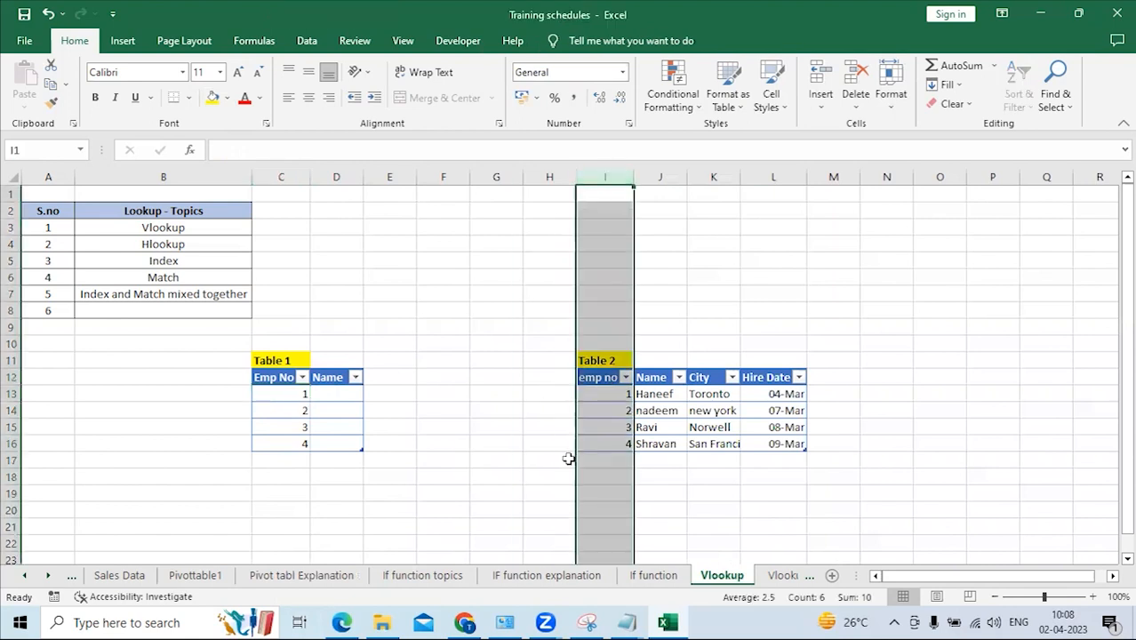
pyautogui.click(615, 410)
pyautogui.hotkey('ctrl', 'a')
pyautogui.hotkey('ctrl', 'a')
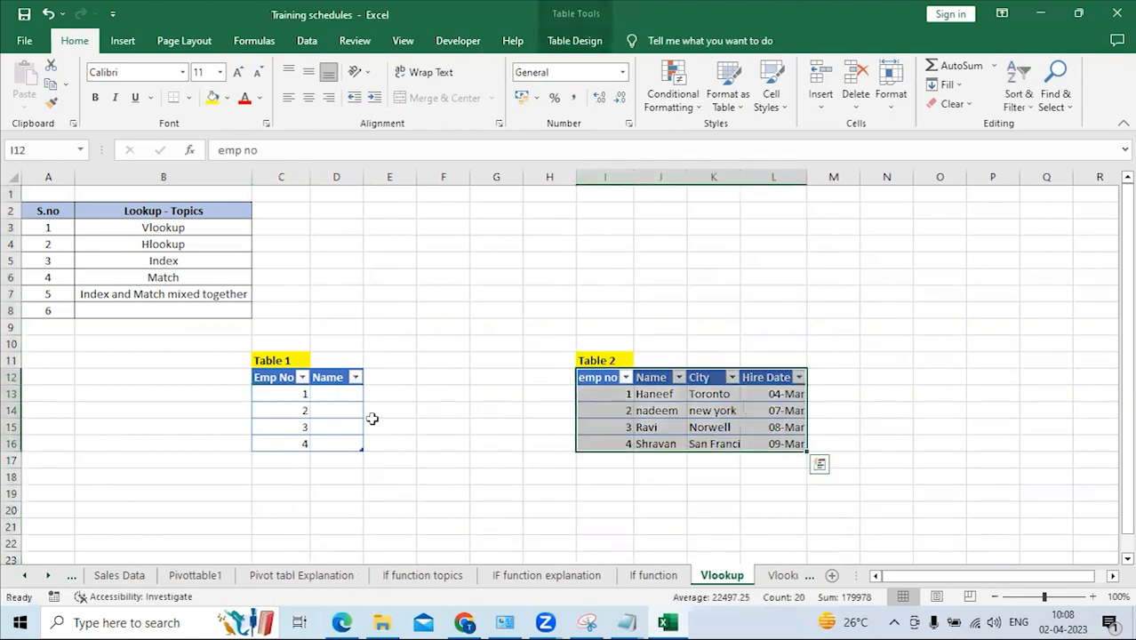
# Fill Table 1's Name cells D13:D16 by manually entering the employee names matching numbers 1 to 4 in Table 2.
pyautogui.click(286, 393)
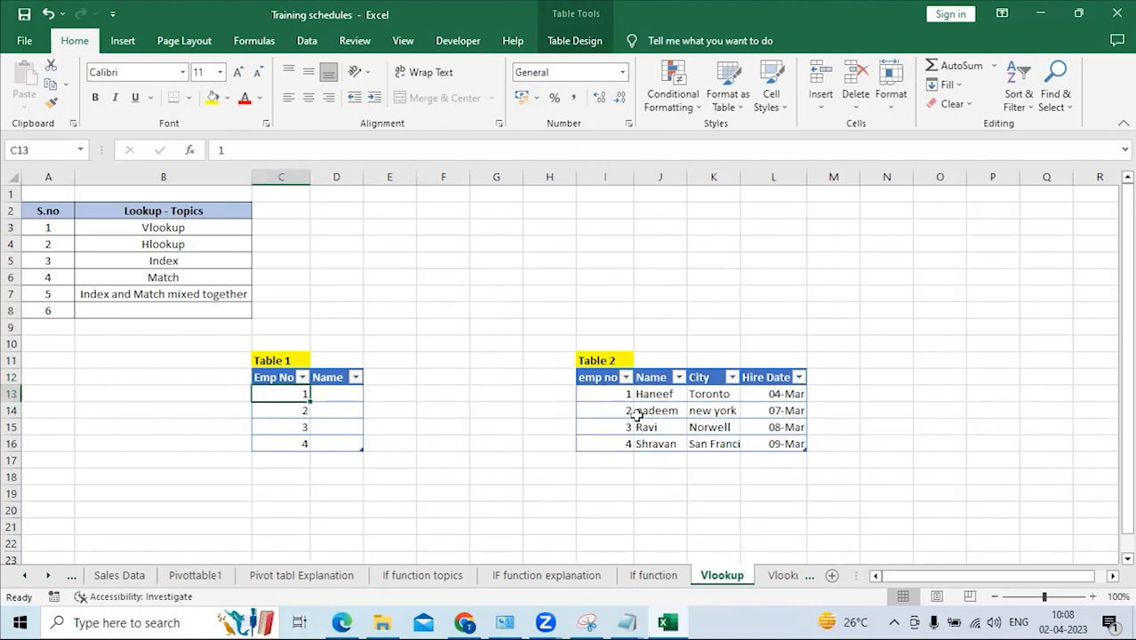
pyautogui.click(336, 393)
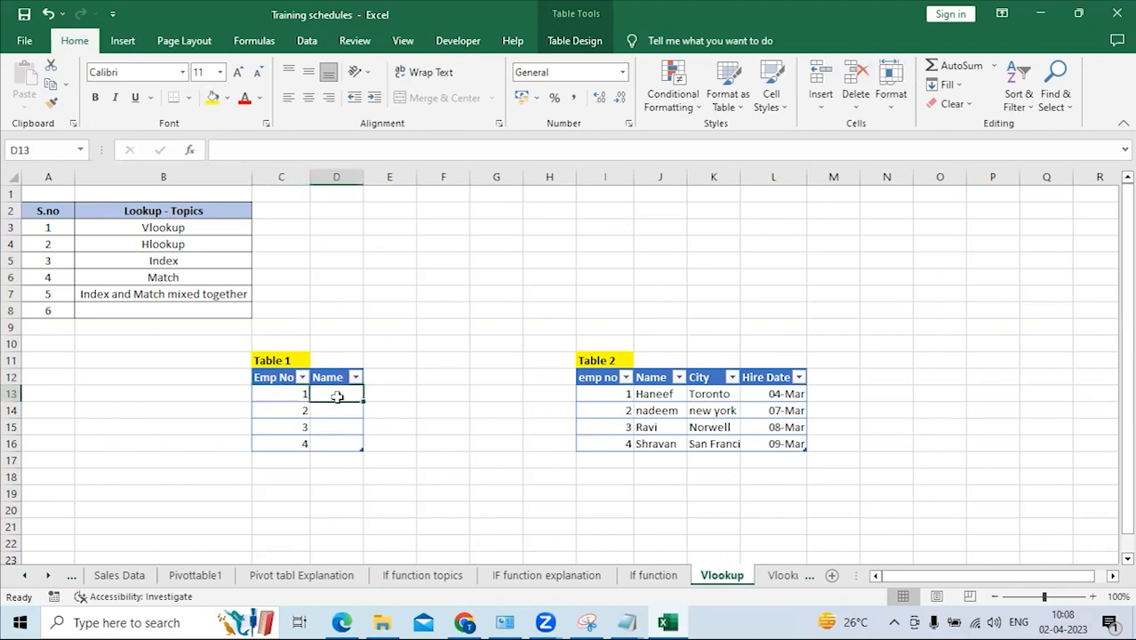
pyautogui.click(284, 391)
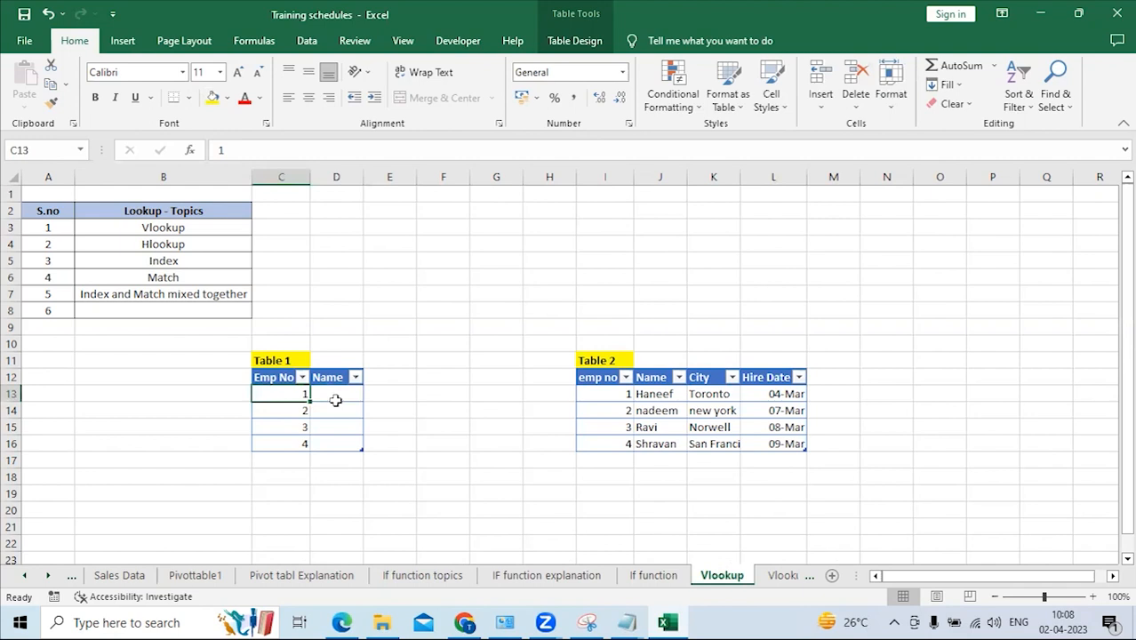
pyautogui.click(335, 400)
pyautogui.write('a')
pyautogui.write('Haneef')
pyautogui.press('Return')
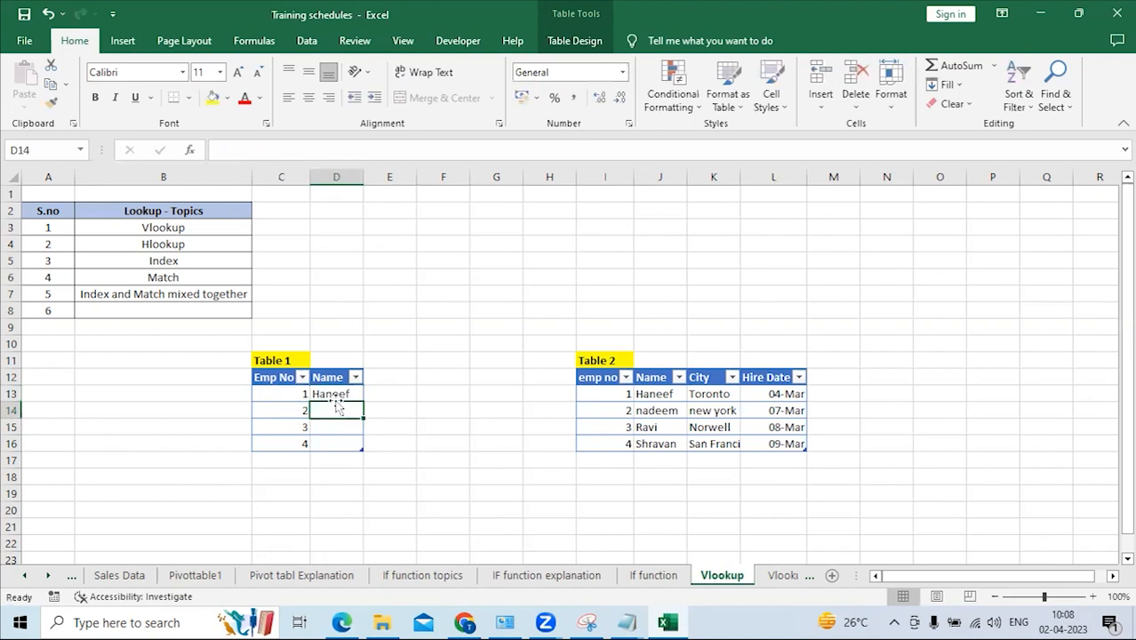
pyautogui.write('Nadeem')
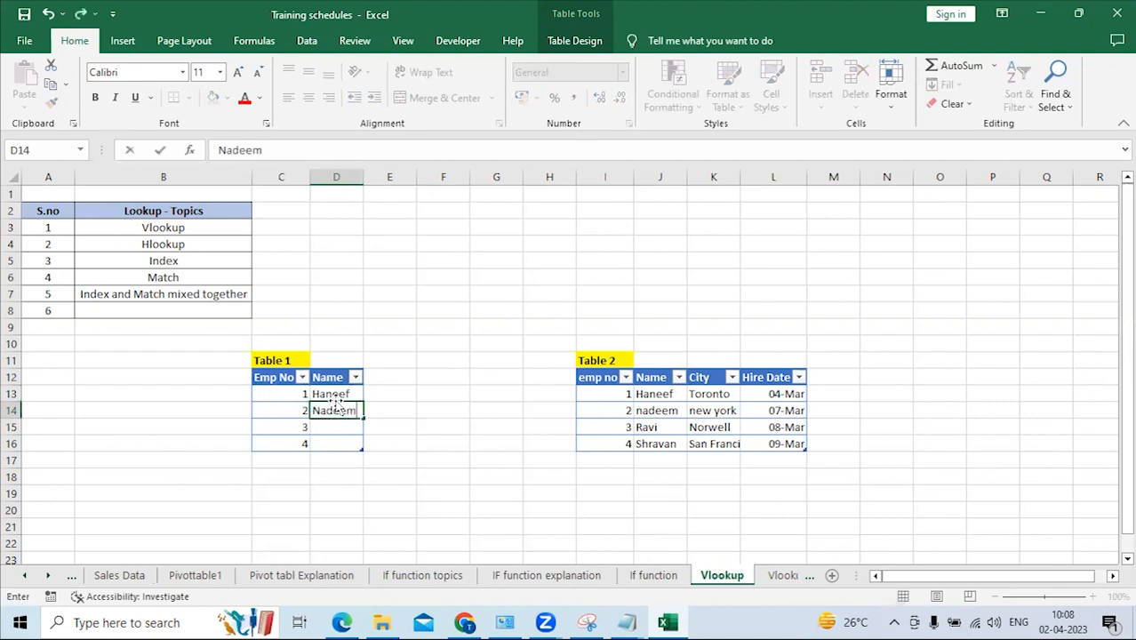
pyautogui.press('Return')
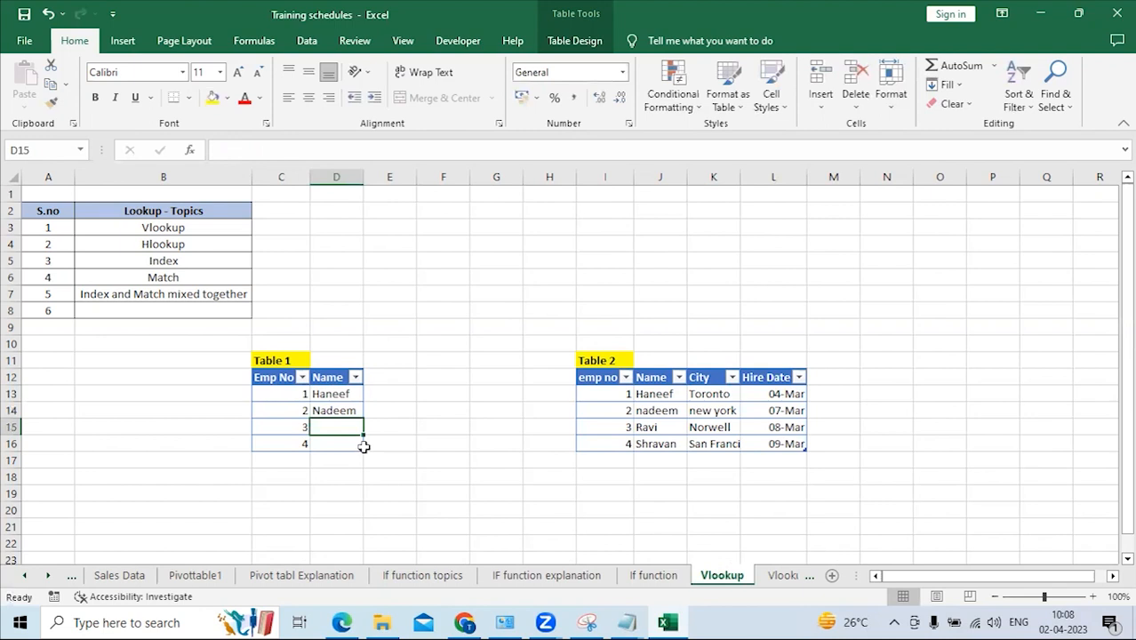
pyautogui.write('Ravi')
pyautogui.press('Return')
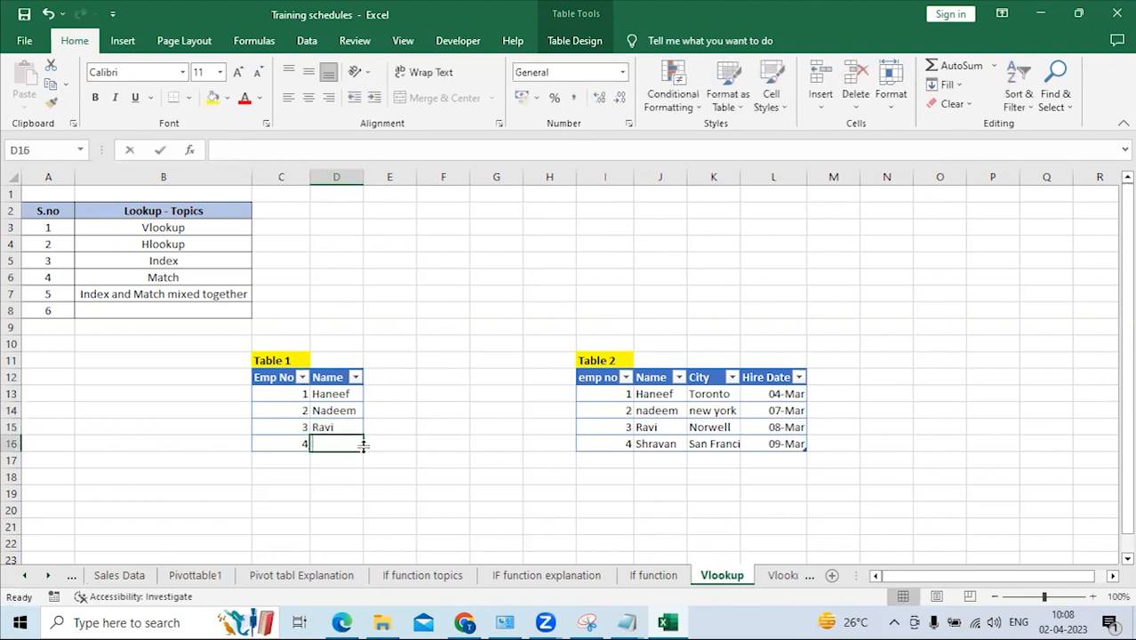
pyautogui.write('Shravan')
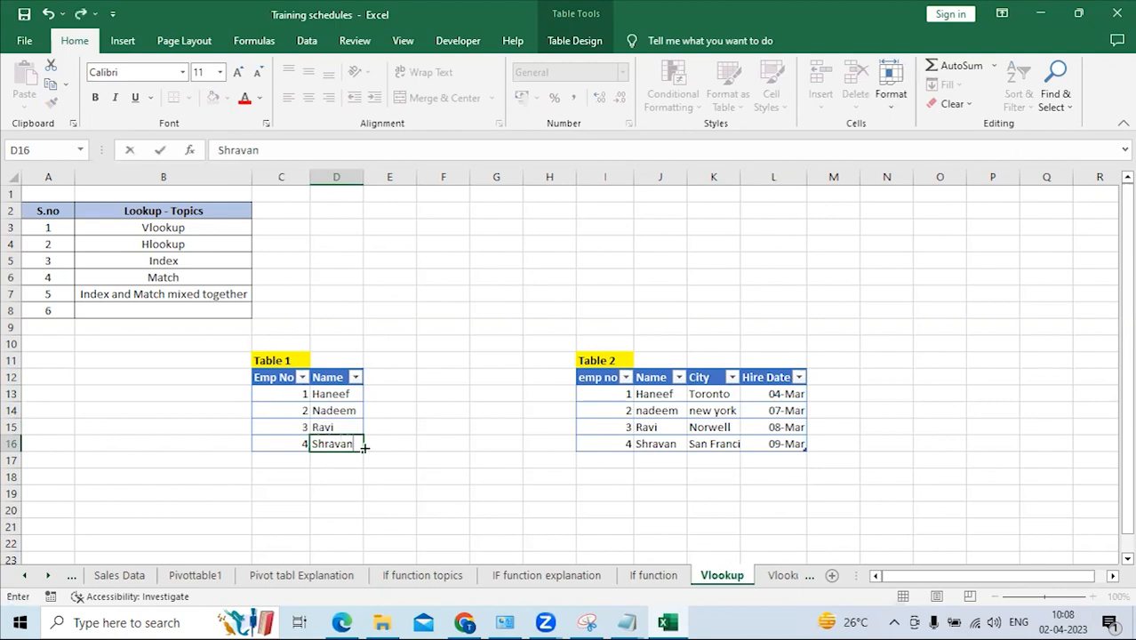
pyautogui.press('Return')
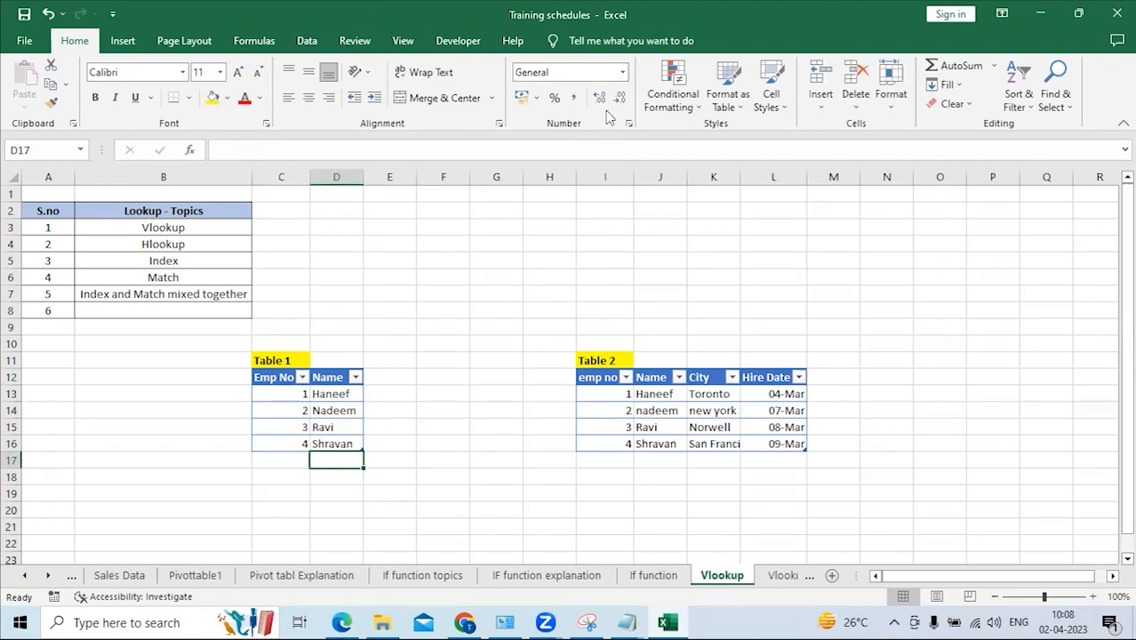
# Replace Table 1's employee numbers in C13:C16 with 998, 678, 567 and 456.
pyautogui.click(609, 169)
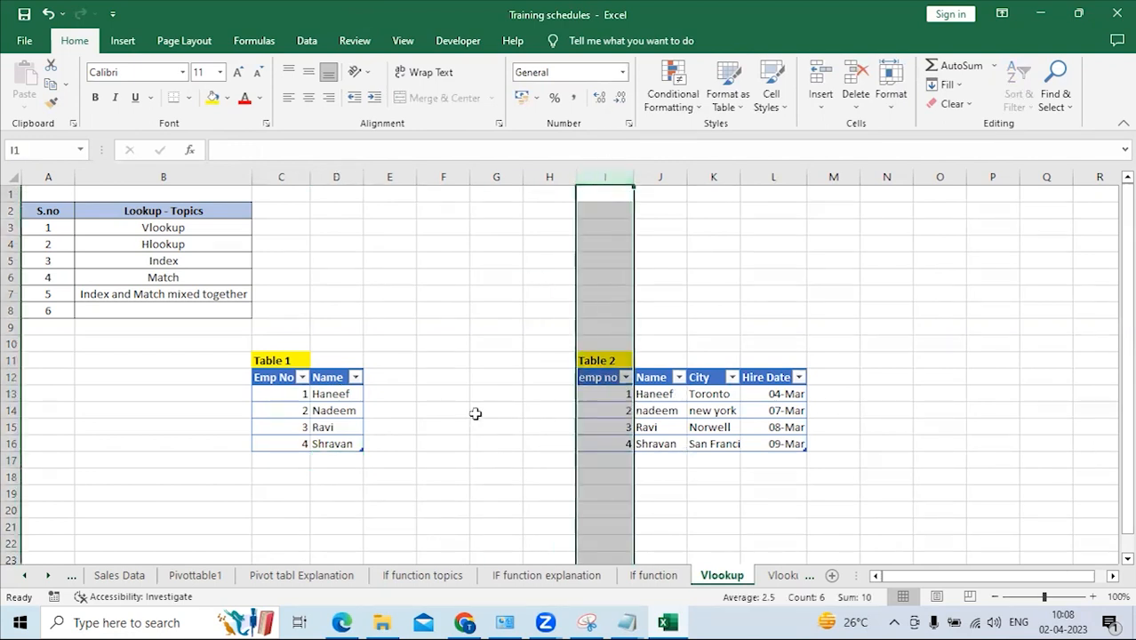
pyautogui.click(285, 394)
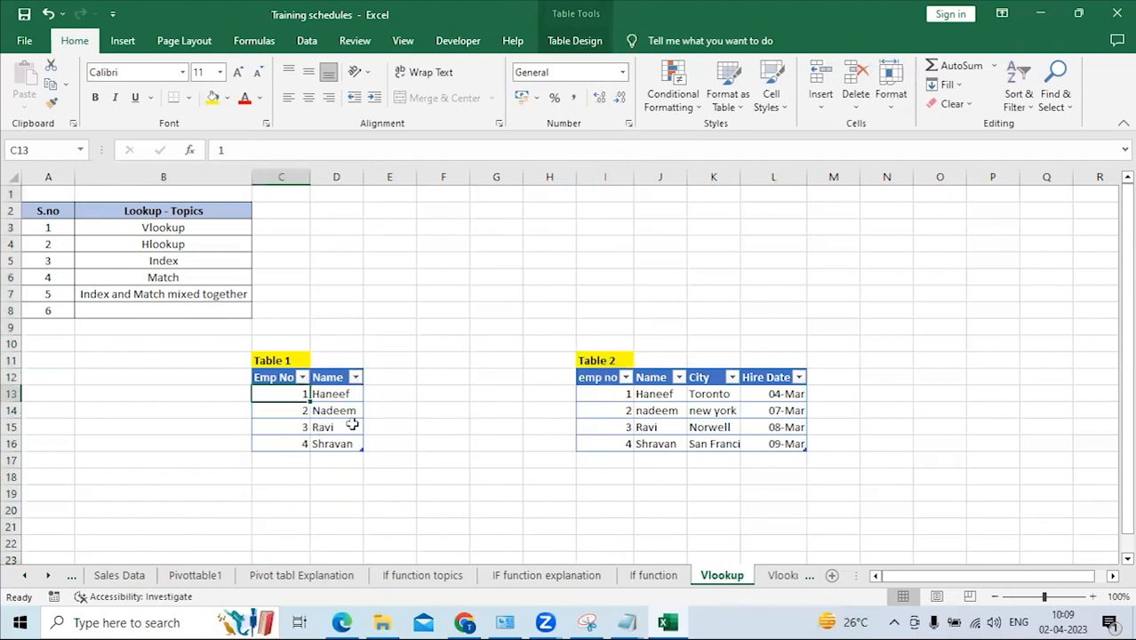
pyautogui.write('998')
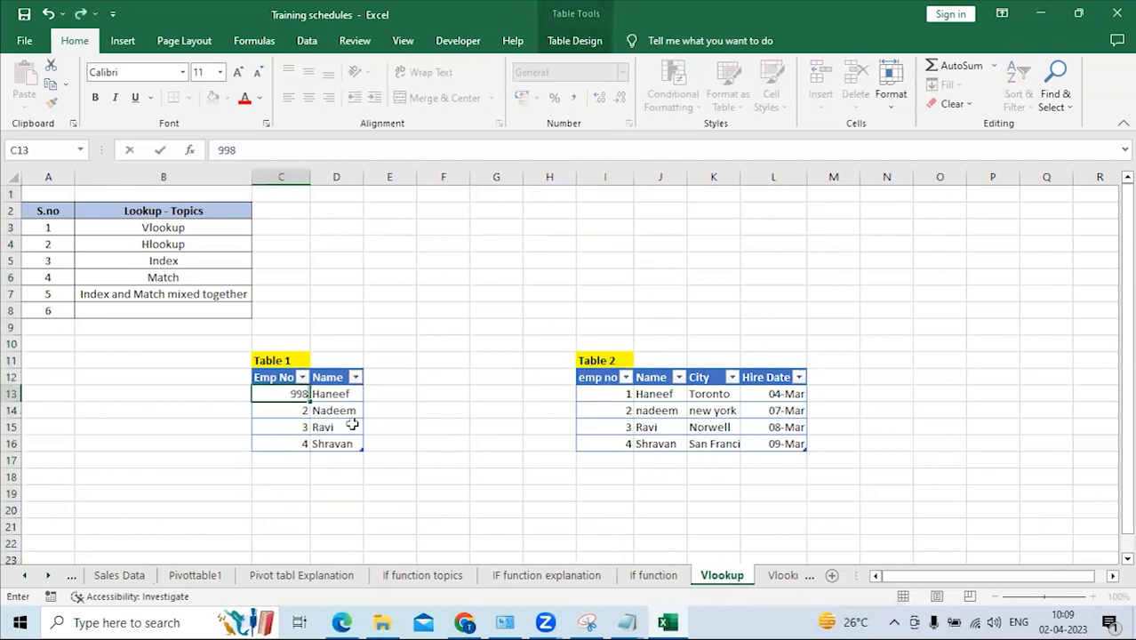
pyautogui.press('Return')
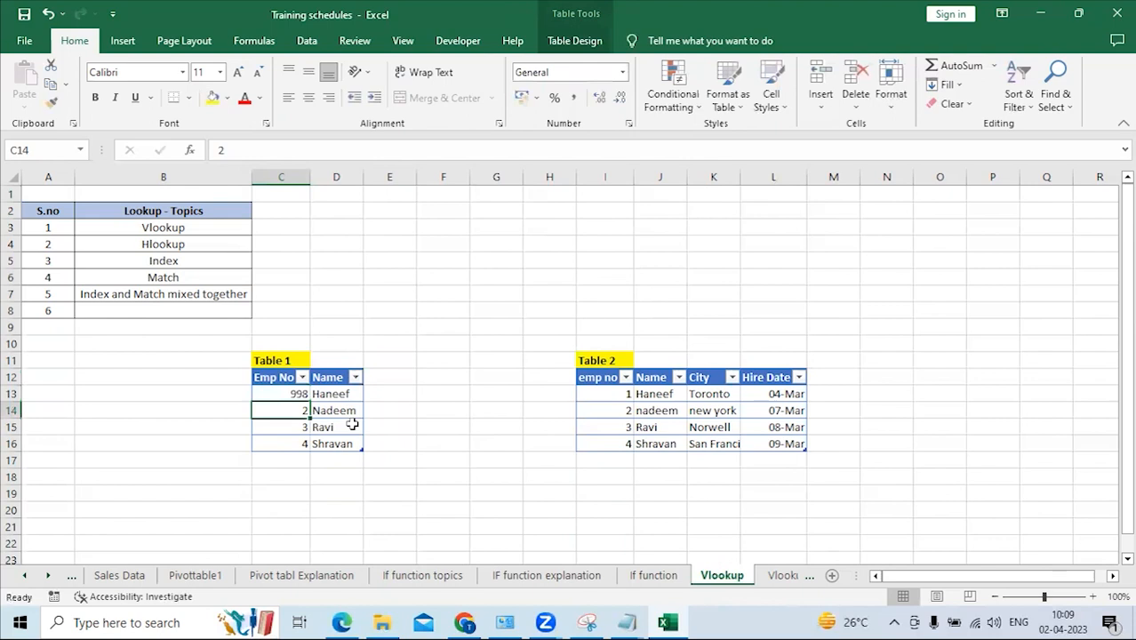
pyautogui.write('678')
pyautogui.press('Return')
pyautogui.write('567')
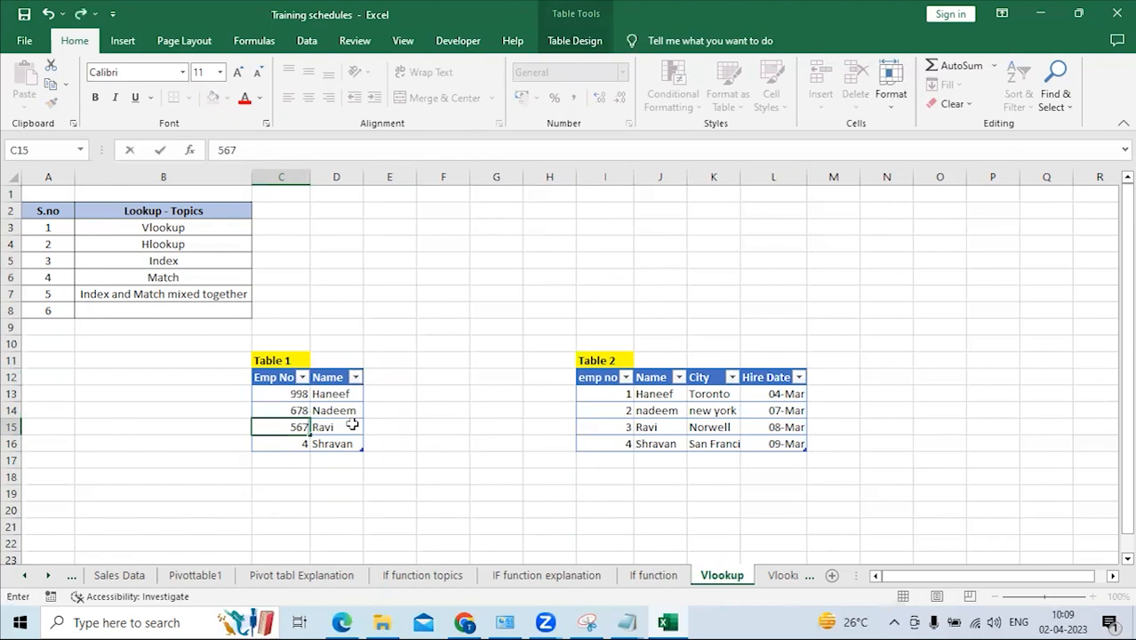
pyautogui.press('Return')
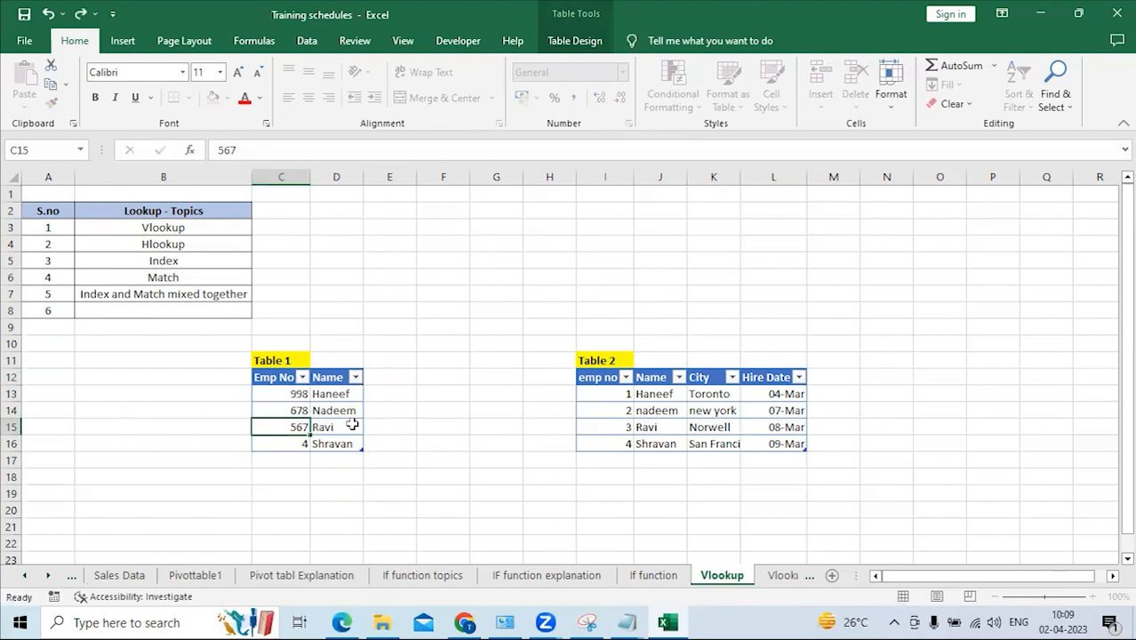
pyautogui.write('456')
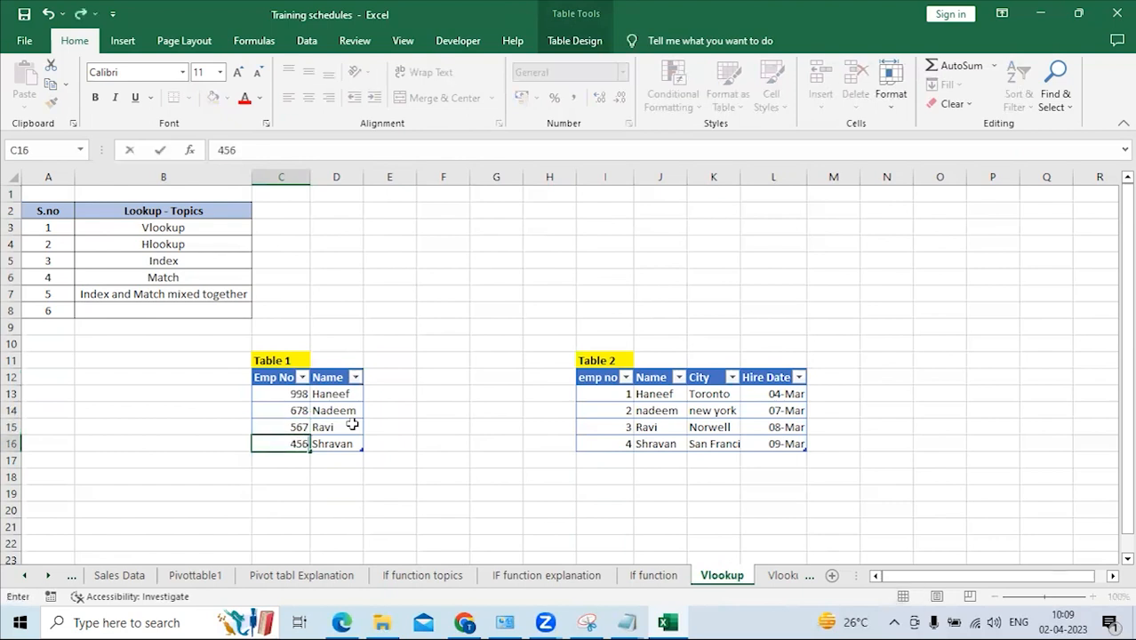
pyautogui.press('Return')
# Compare the employee numbers in C13:C16 with the names beside them in D13:D16, row by row.
pyautogui.moveTo(286, 399); pyautogui.dragTo(296, 452)
pyautogui.click(274, 394)
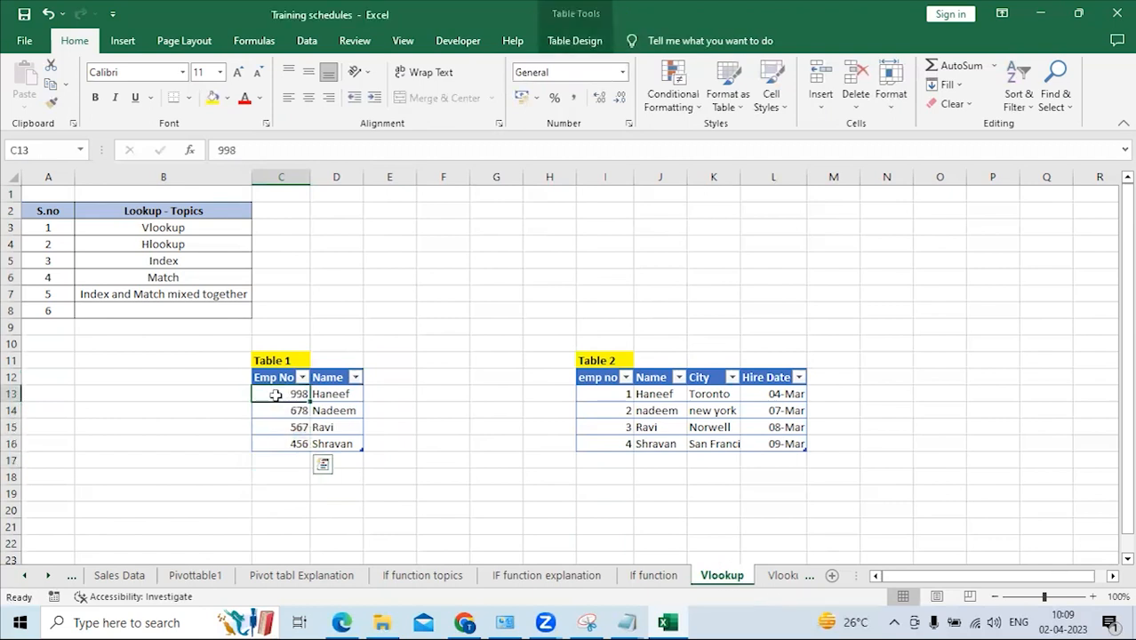
pyautogui.moveTo(322, 394); pyautogui.dragTo(345, 445)
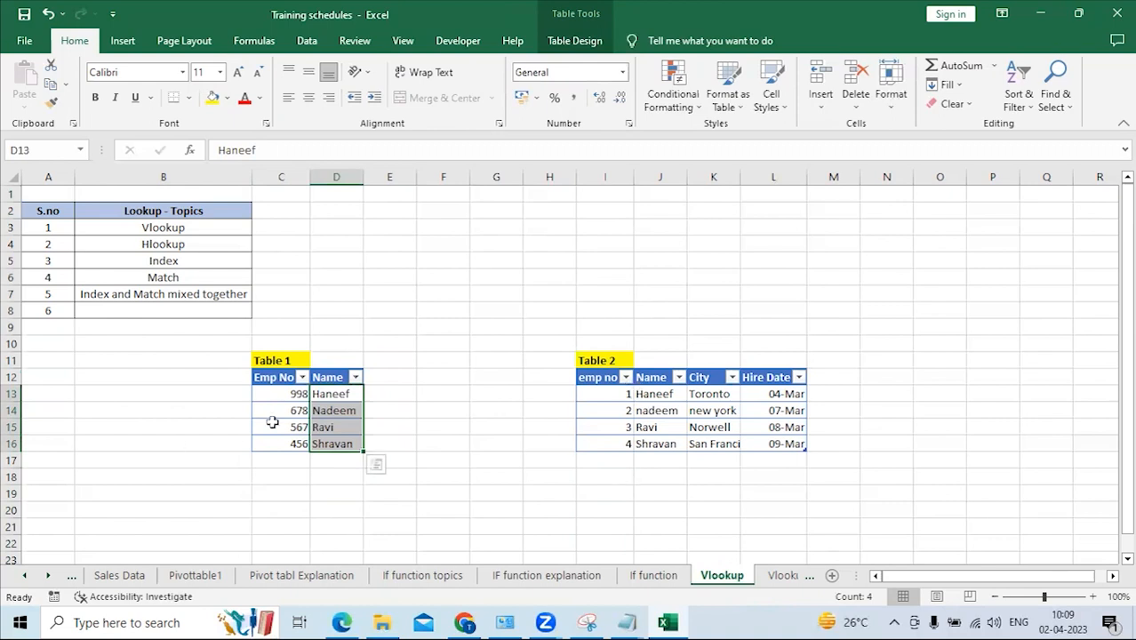
pyautogui.click(283, 394)
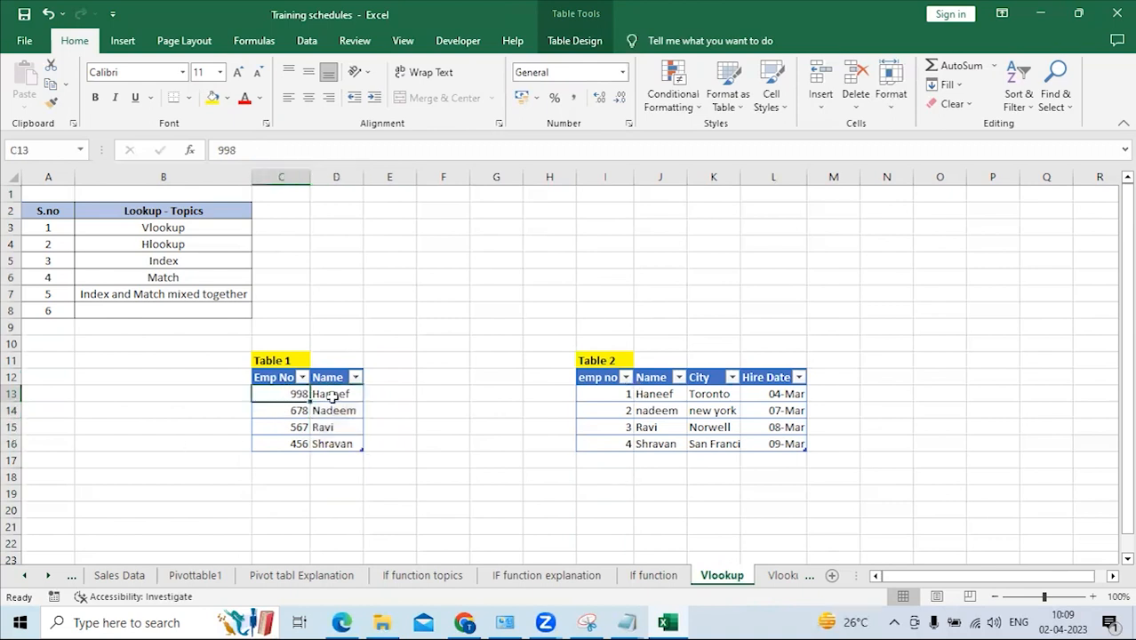
pyautogui.click(343, 397)
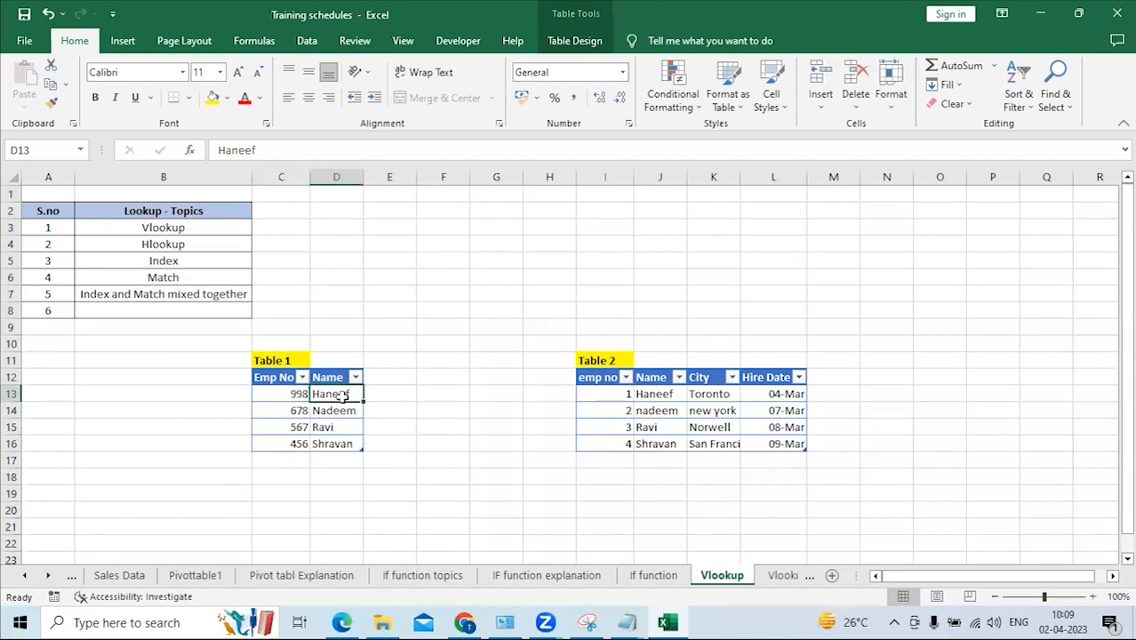
pyautogui.click(291, 410)
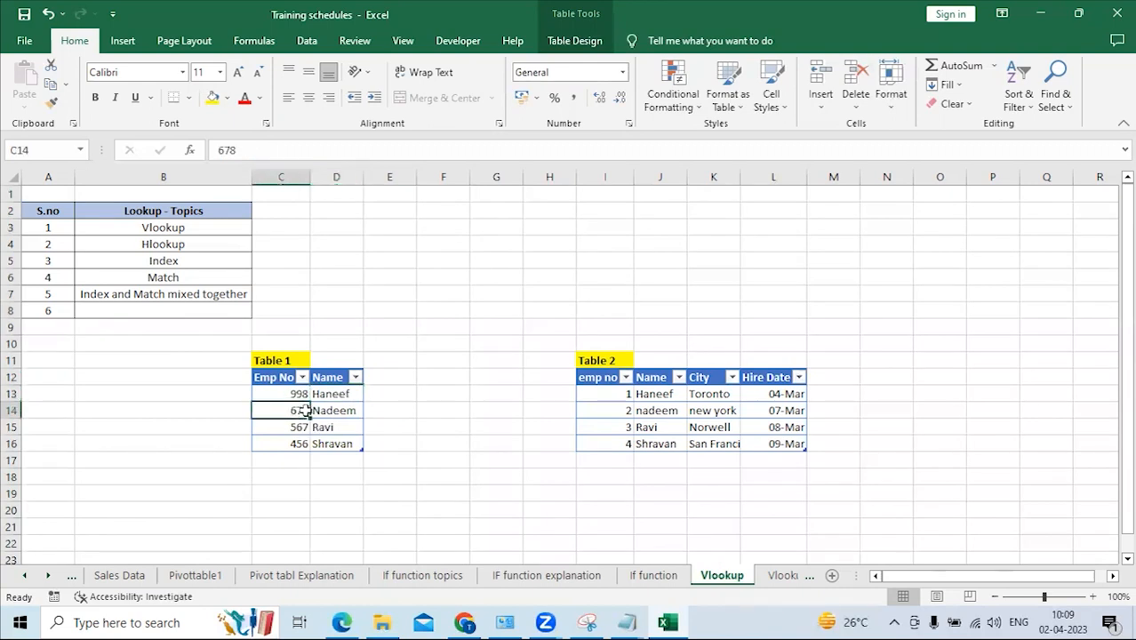
pyautogui.click(343, 411)
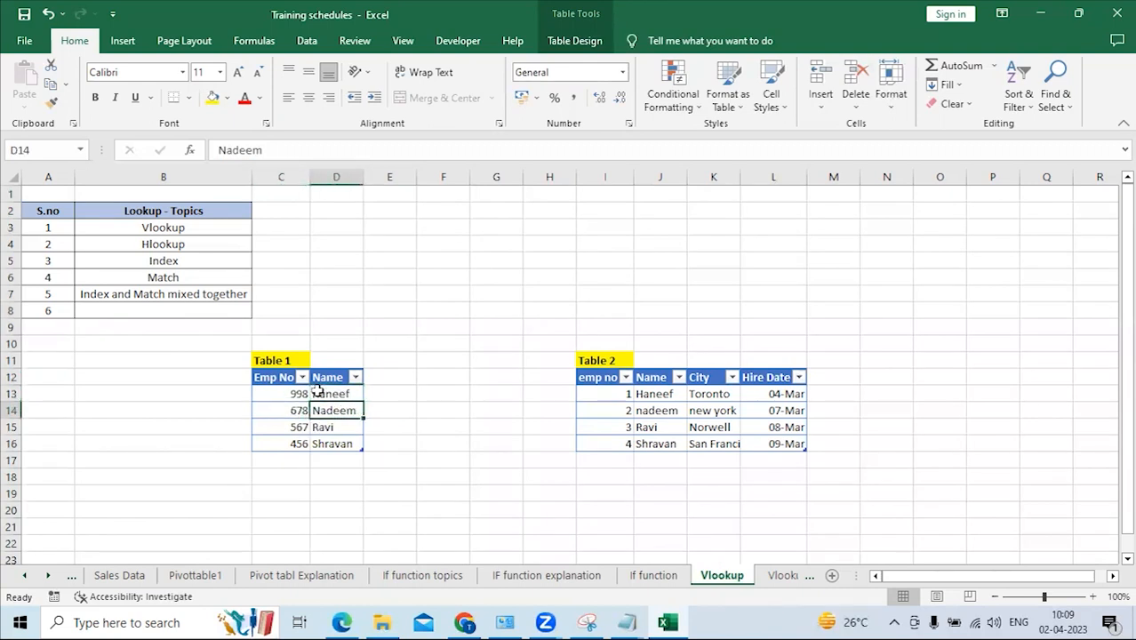
pyautogui.moveTo(281, 393); pyautogui.dragTo(289, 442)
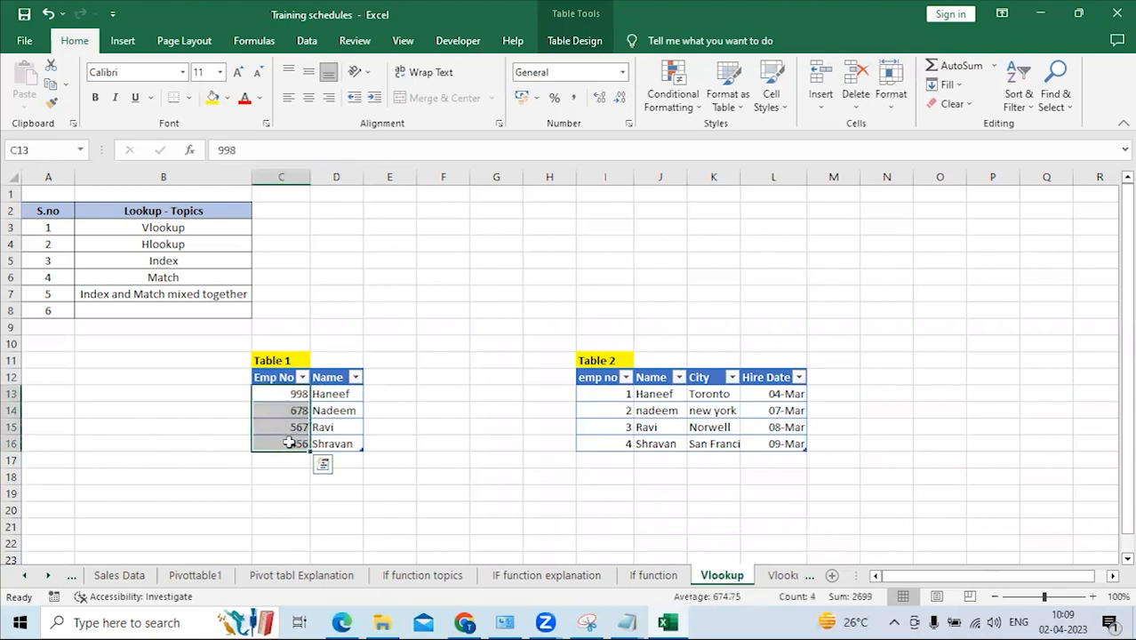
# Set the employee numbers in C13:C16 to 1, 2, 3 and 4, and clear the names in D13:D16.
pyautogui.click(292, 400)
pyautogui.write('1')
pyautogui.press('Return')
pyautogui.write('2')
pyautogui.press('Return')
pyautogui.write('3')
pyautogui.press('Return')
pyautogui.write('4')
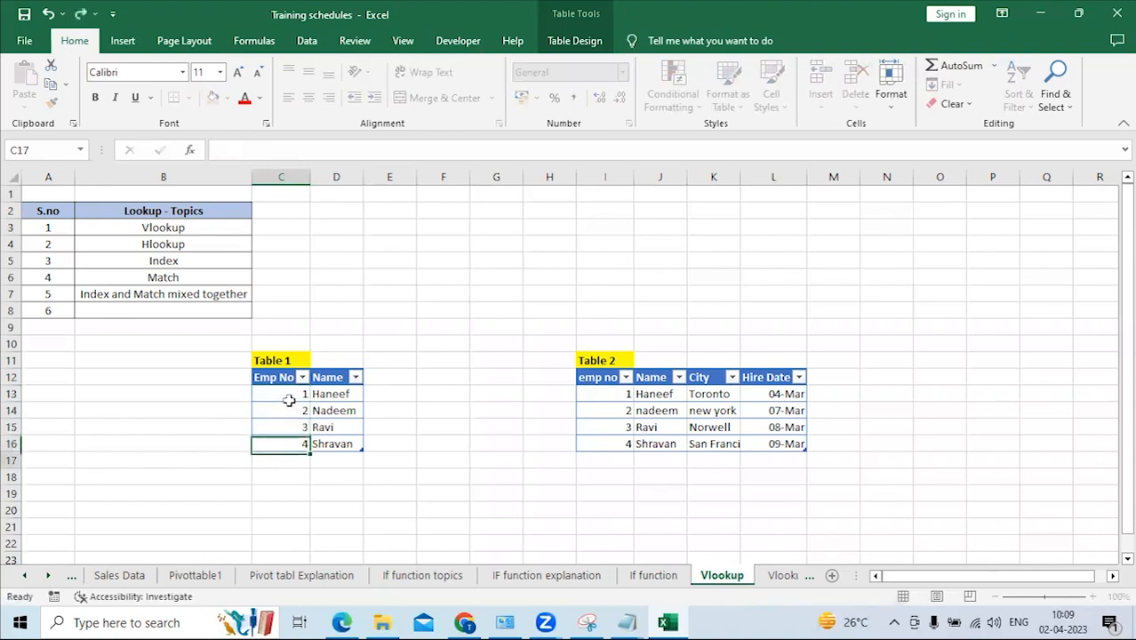
pyautogui.press('Return')
pyautogui.moveTo(331, 397); pyautogui.dragTo(354, 443)
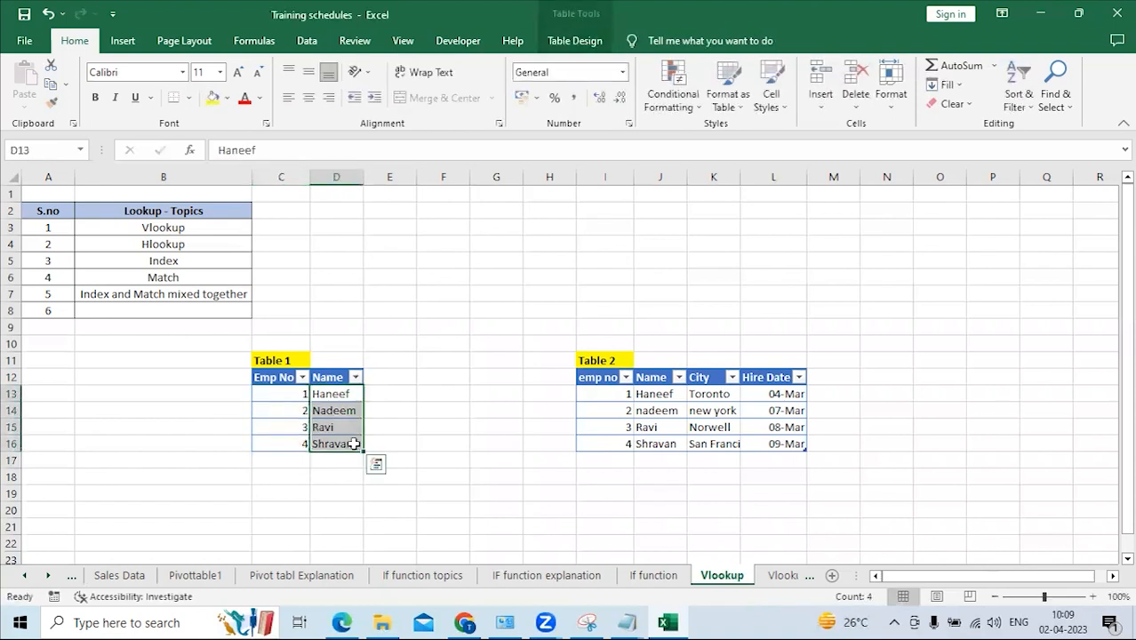
pyautogui.press('Delete')
# Examine the Table 1 and Table 2 titles and the individual employee numbers in Table 1's Emp No column.
pyautogui.click(279, 391)
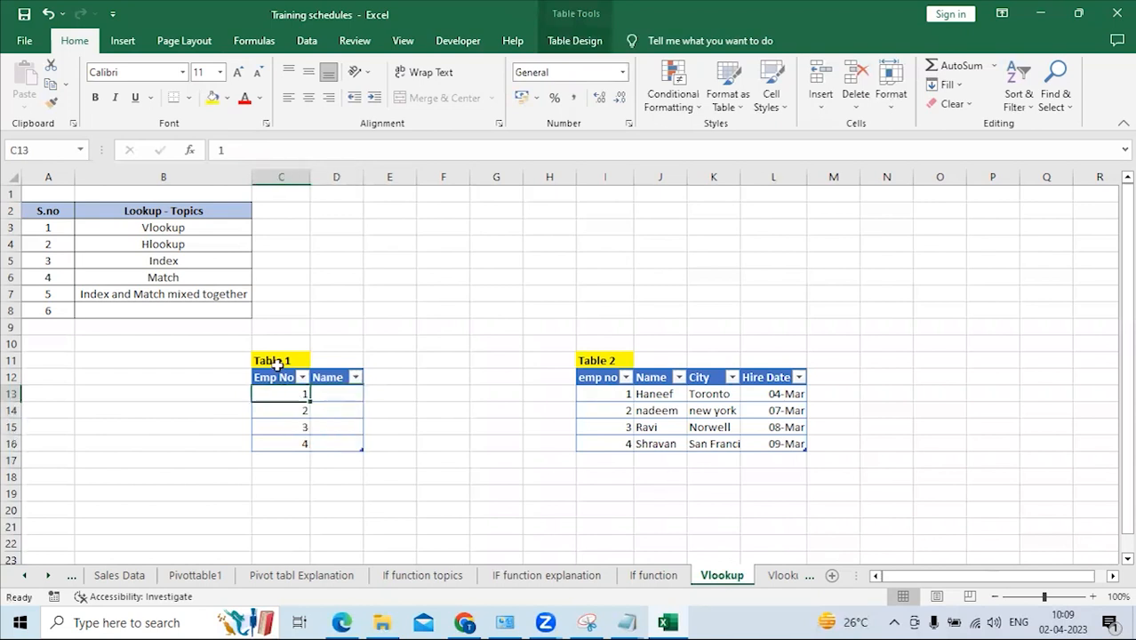
pyautogui.click(277, 363)
pyautogui.click(582, 356)
pyautogui.click(278, 364)
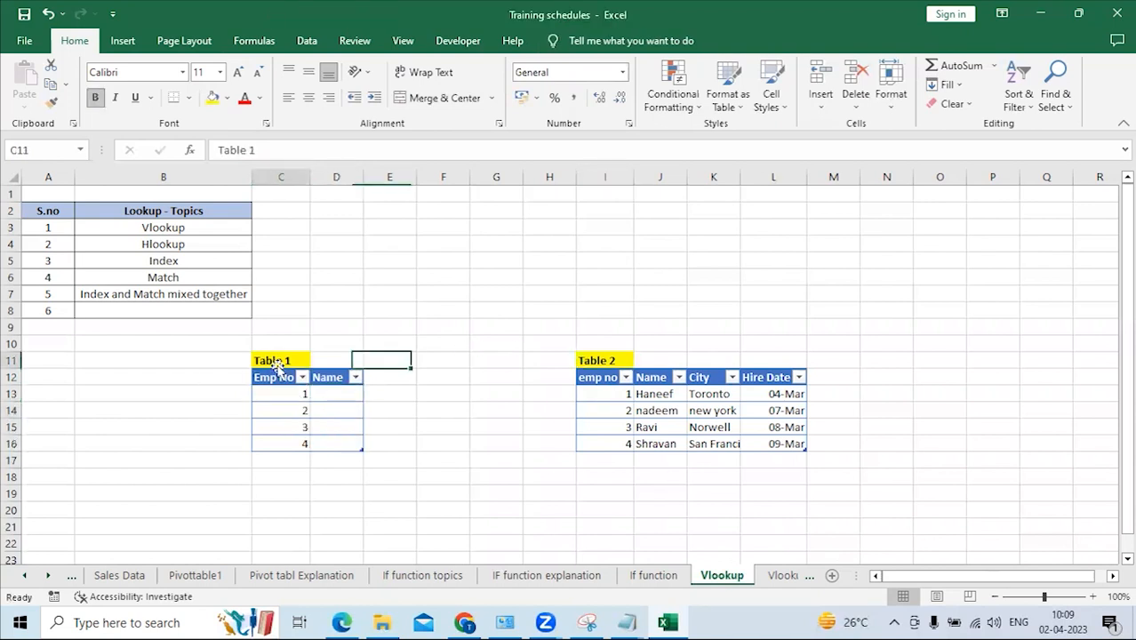
pyautogui.click(283, 393)
pyautogui.click(589, 359)
pyautogui.click(296, 360)
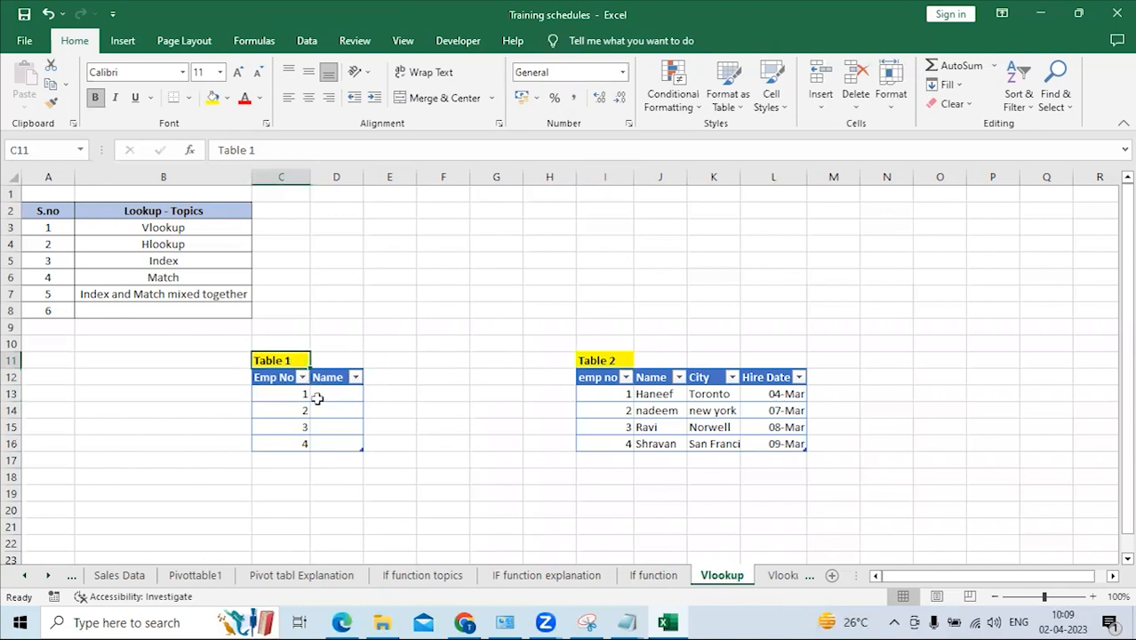
pyautogui.click(280, 398)
pyautogui.click(279, 427)
pyautogui.click(281, 444)
pyautogui.click(282, 391)
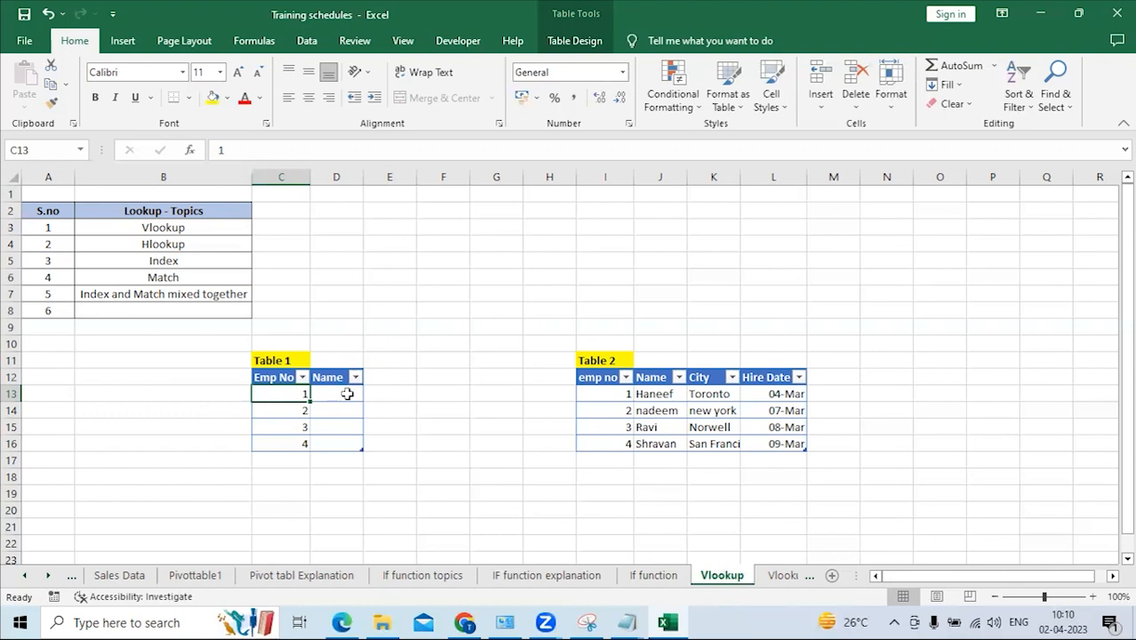
# Duplicate Table 2's first employee record, I13:L13, into row 17 directly below the table's last record.
pyautogui.moveTo(614, 394); pyautogui.dragTo(770, 398)
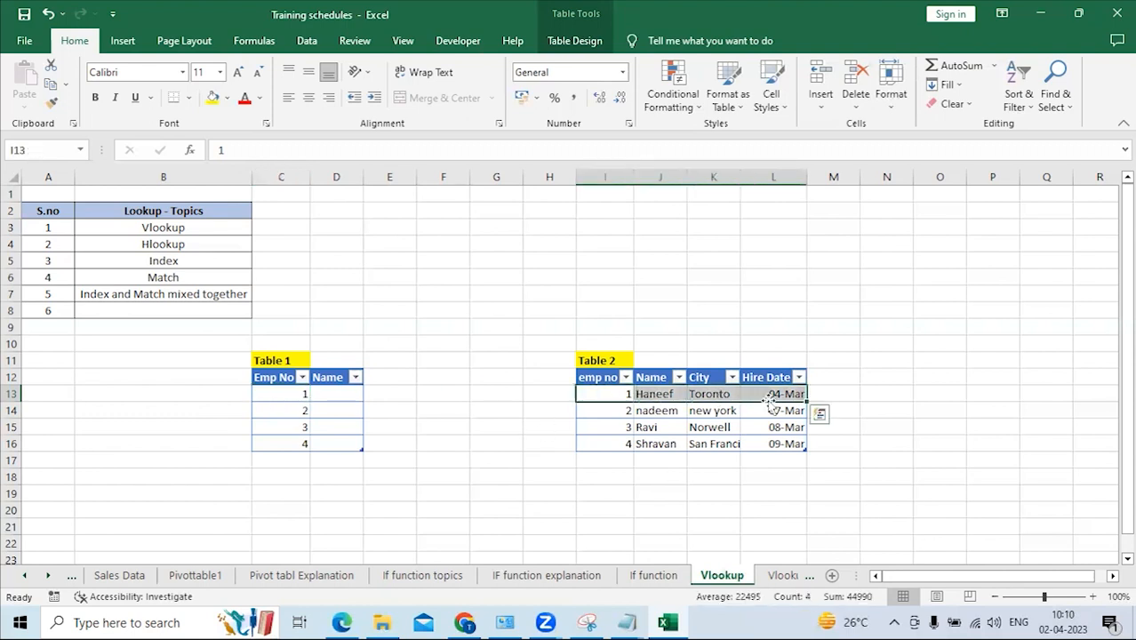
pyautogui.hotkey('ctrl', 'c')
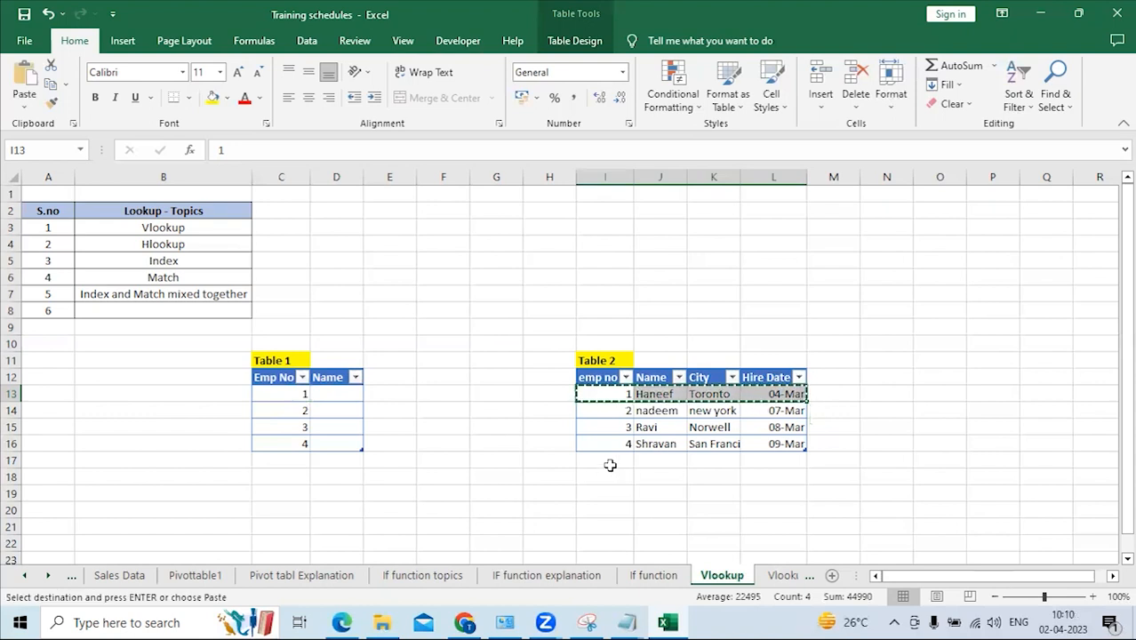
pyautogui.click(610, 461)
pyautogui.hotkey('ctrl', 'v')
# Append a surname to the duplicated employee's name in J17 and autofit column J to its contents.
pyautogui.click(665, 460)
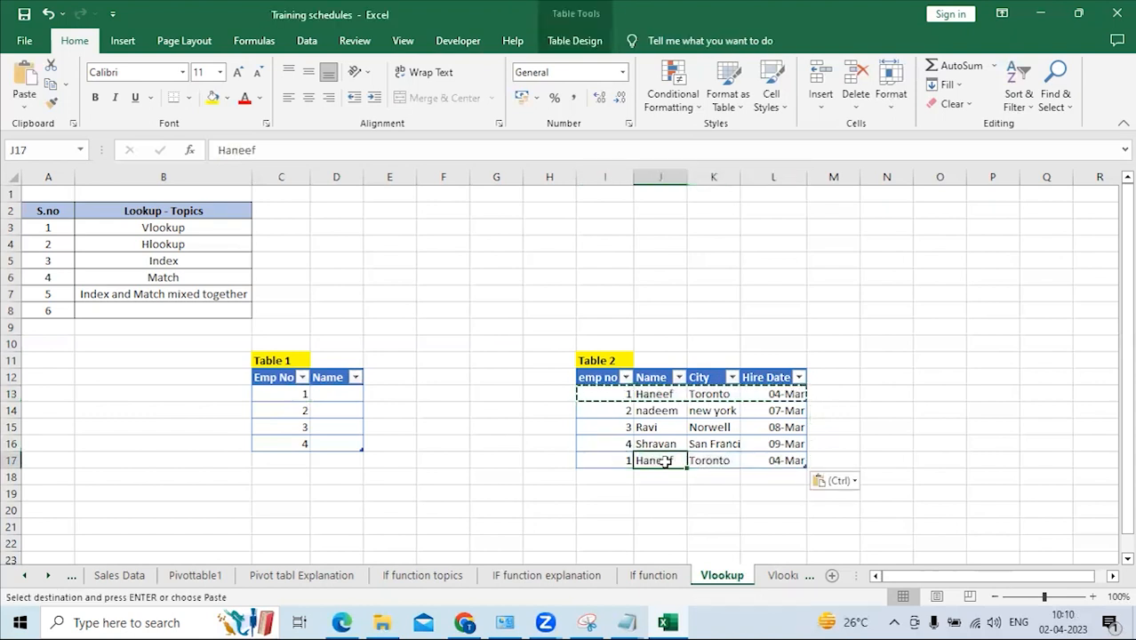
pyautogui.click(283, 149)
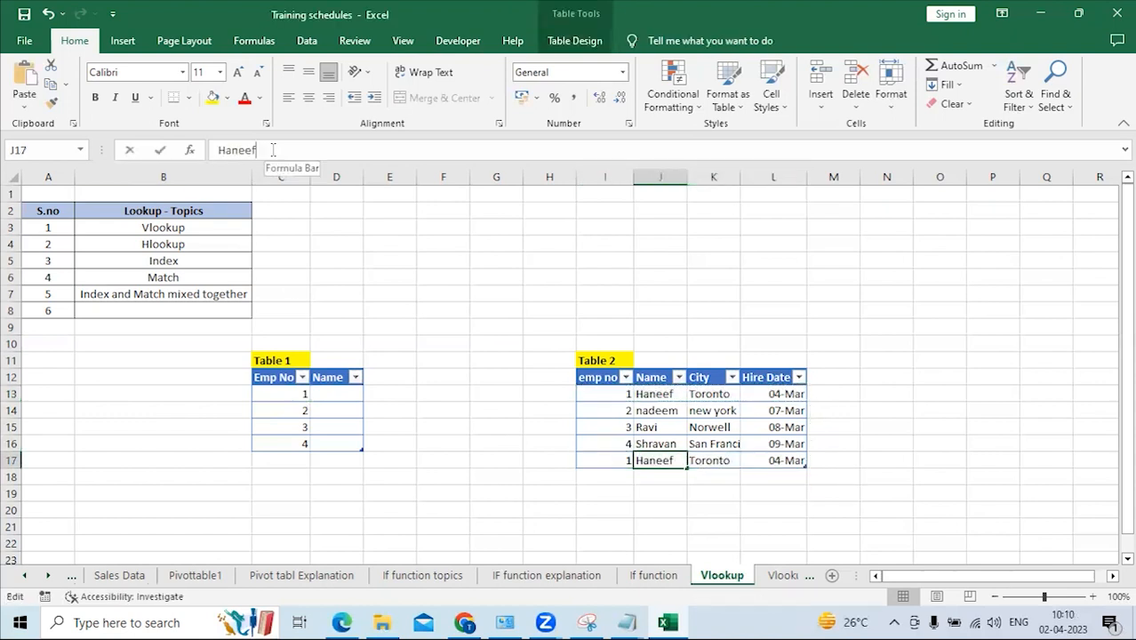
pyautogui.press('BackSpace')
pyautogui.write('syea')
pyautogui.press('Return')
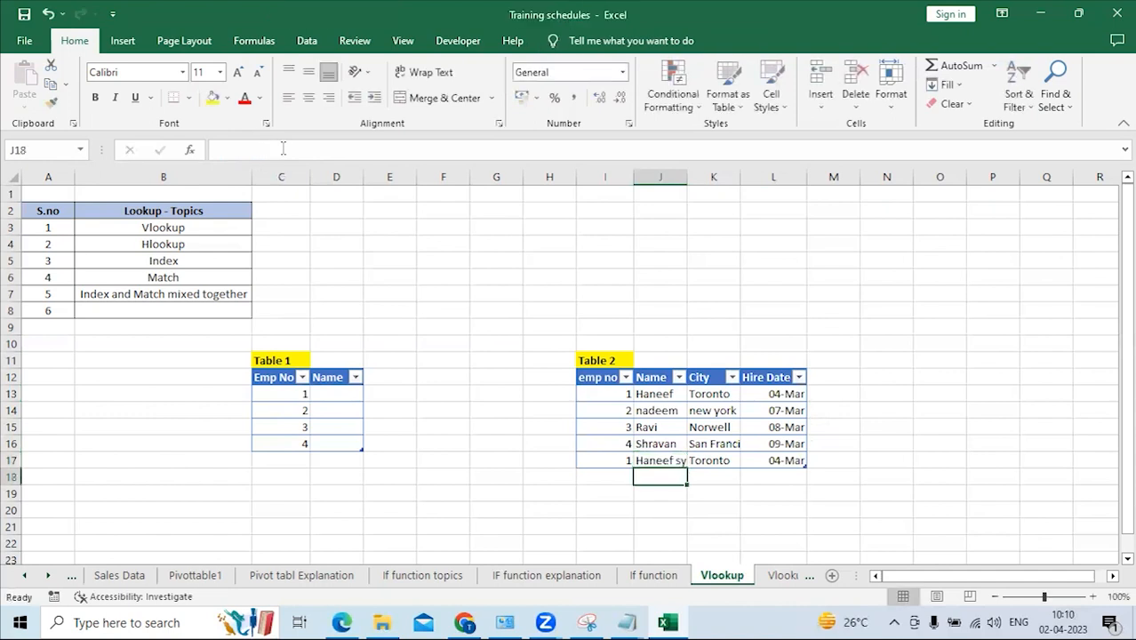
pyautogui.doubleClick(685, 174)
pyautogui.click(622, 460)
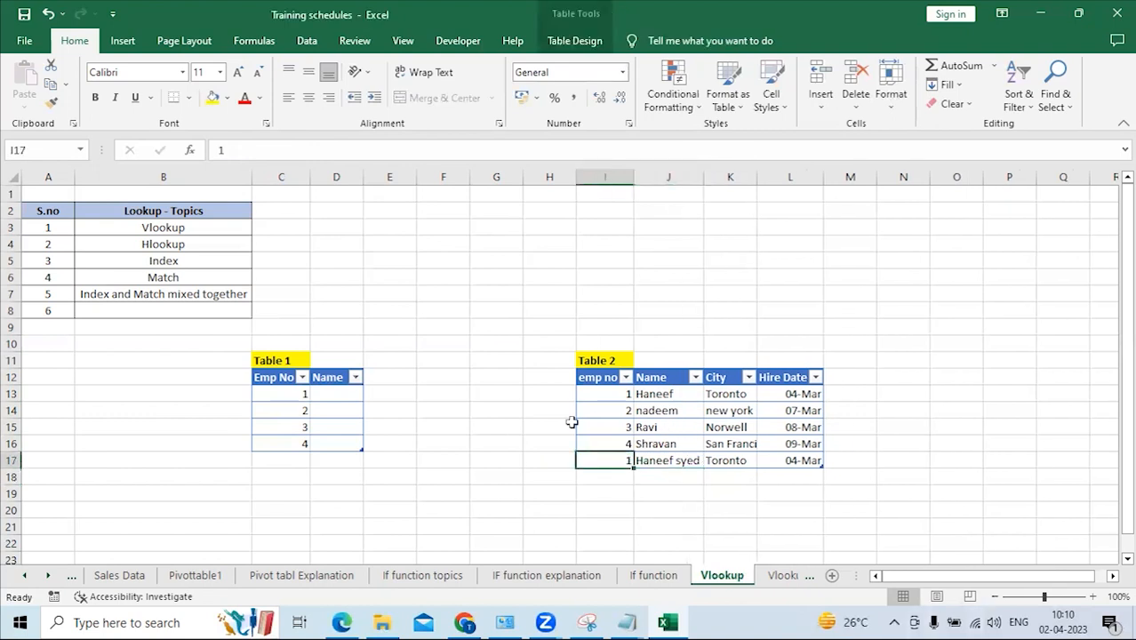
# Undo the column J autofit, the surname edit in J17 and the duplicated record in row 17 of Table 2.
pyautogui.click(332, 393)
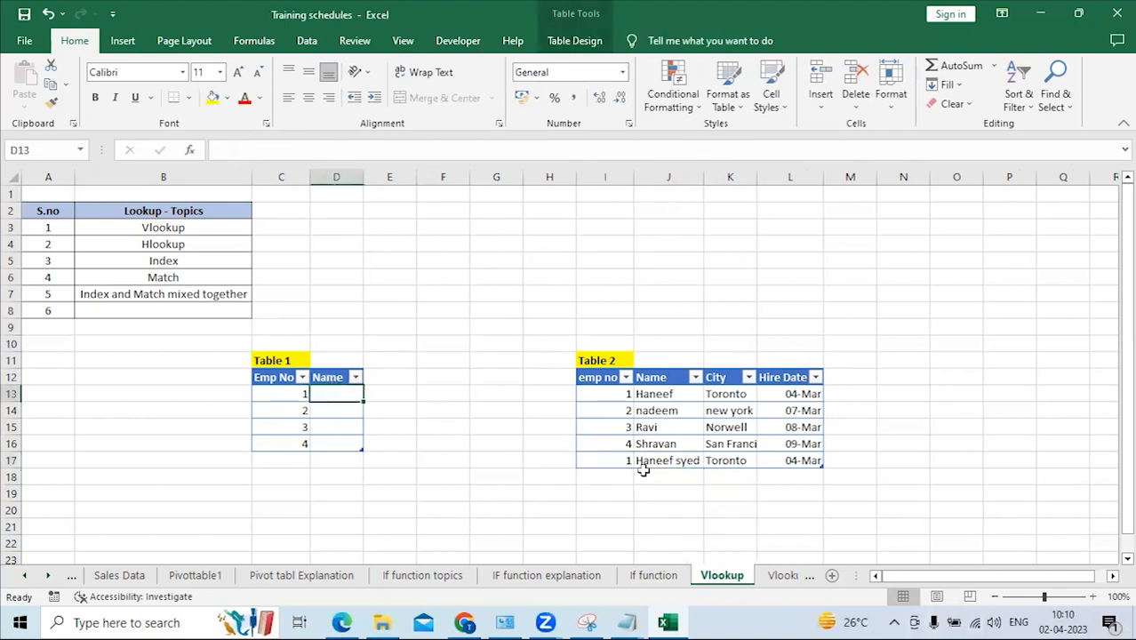
pyautogui.hotkey('ctrl', 'z')
pyautogui.hotkey('ctrl', 'z')
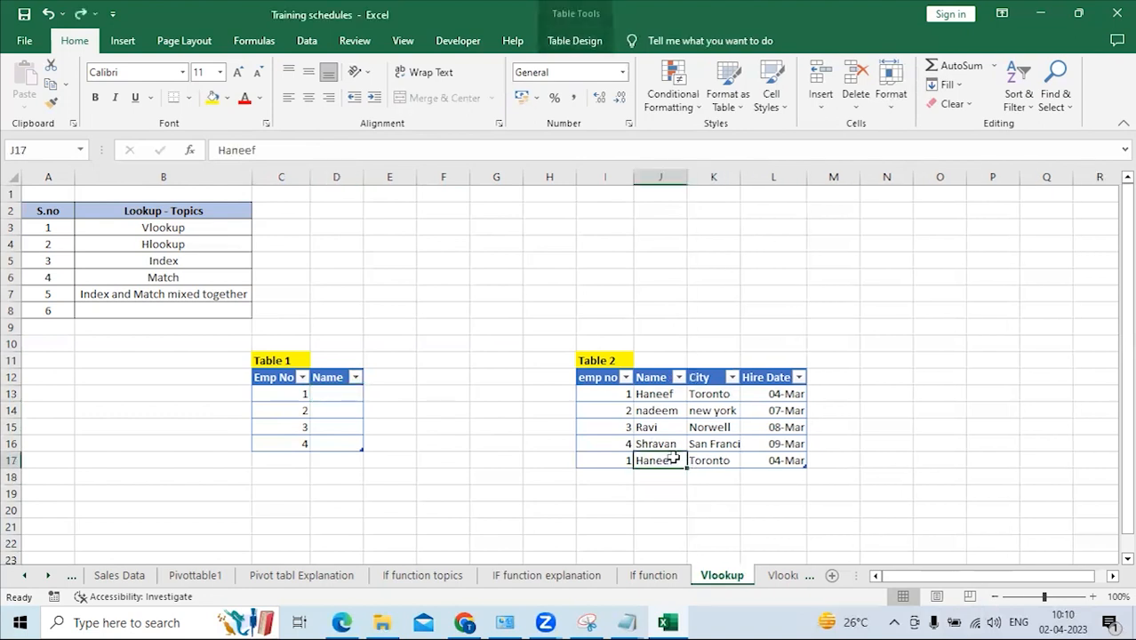
pyautogui.hotkey('ctrl', 'z')
pyautogui.hotkey('ctrl', 'z')
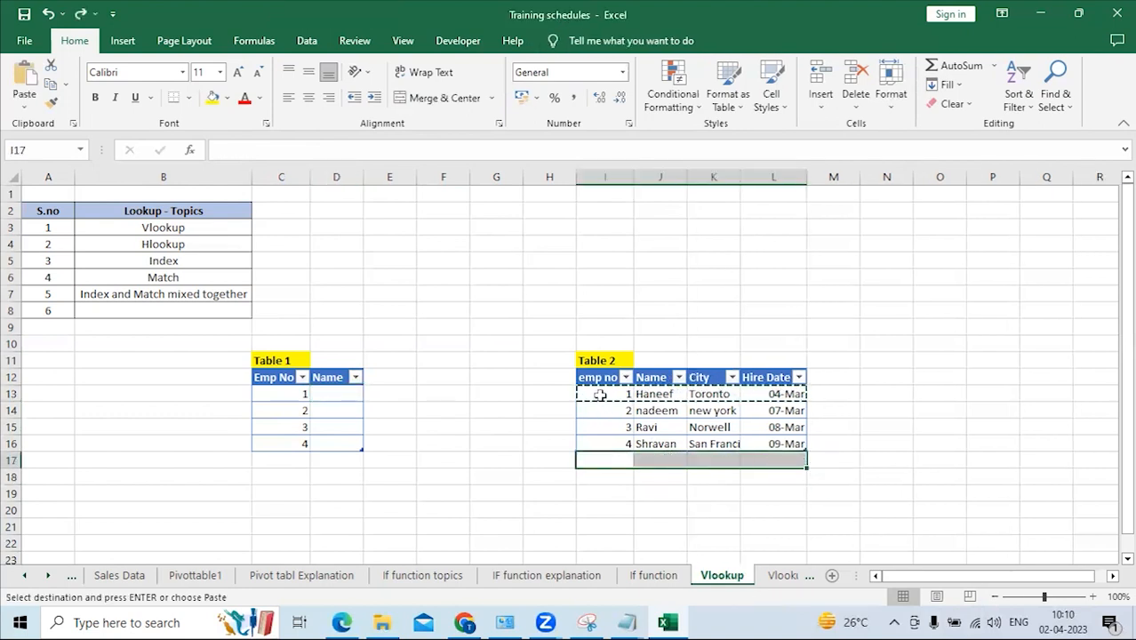
pyautogui.click(600, 396)
# Start a VLOOKUP formula in D13, the first Name cell of Table 1, and open its function arguments for editing.
pyautogui.click(345, 391)
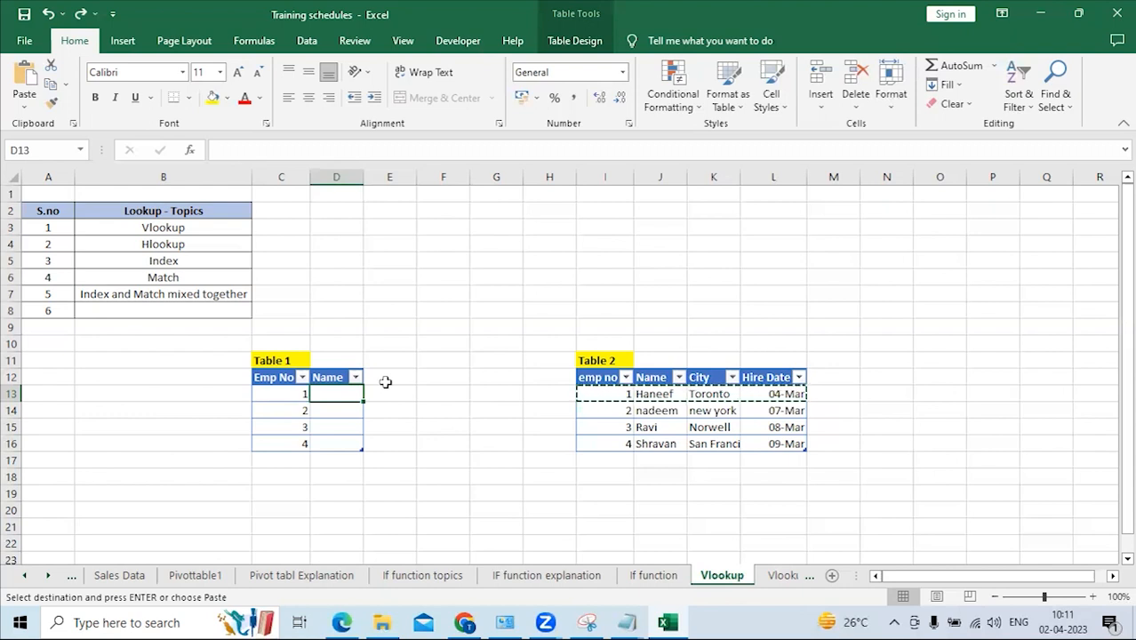
pyautogui.press('Escape')
pyautogui.write('=')
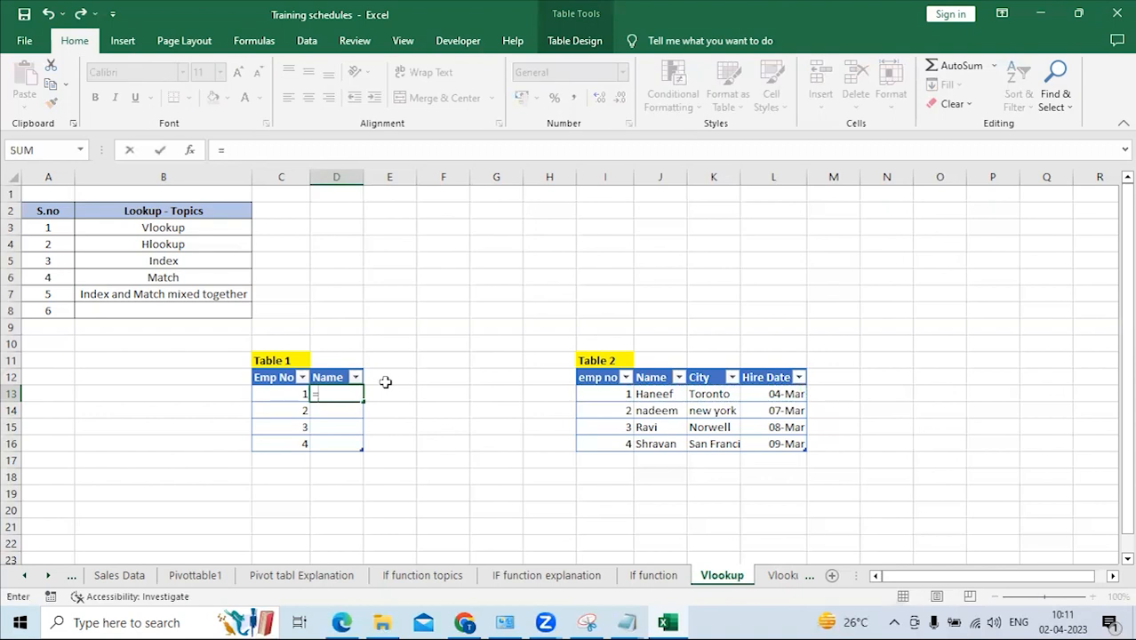
pyautogui.write('v')
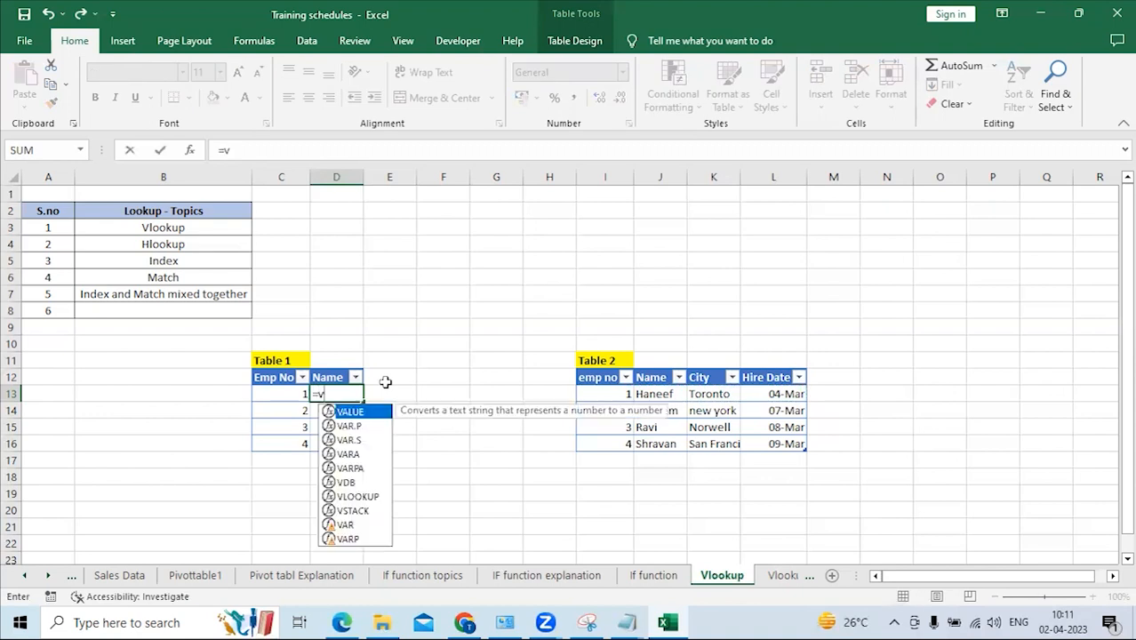
pyautogui.write('loo')
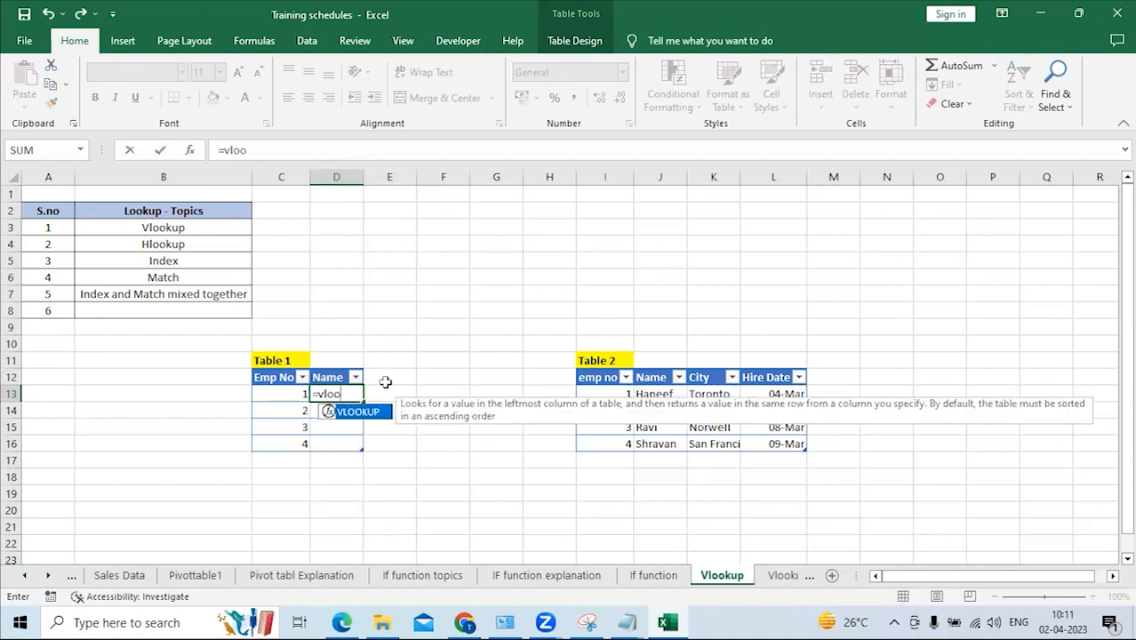
pyautogui.press('Tab')
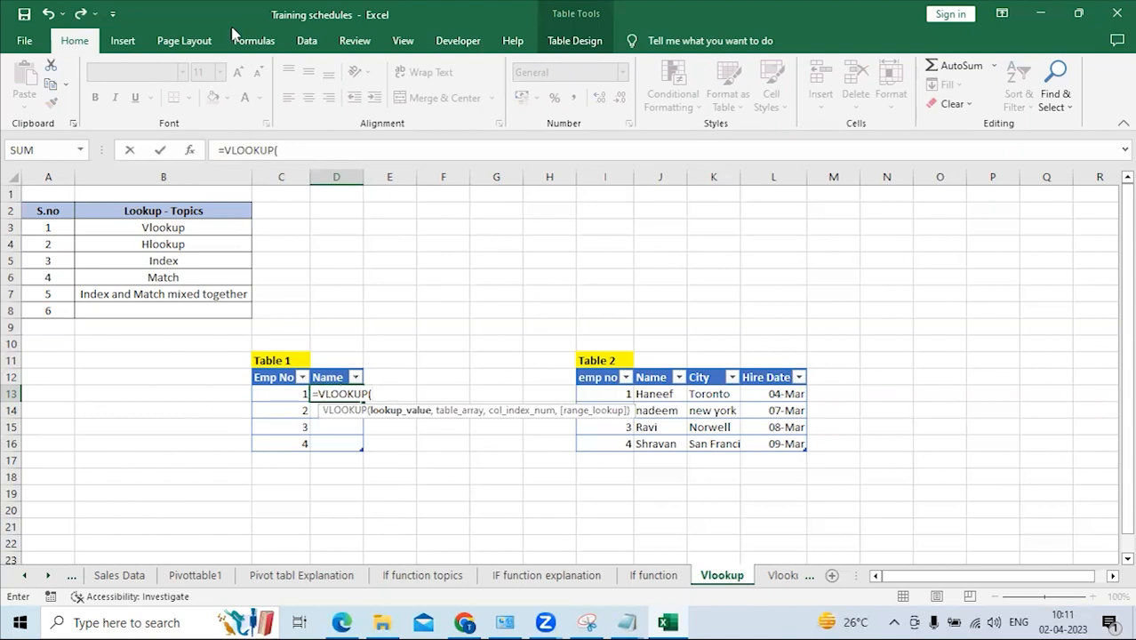
pyautogui.click(274, 42)
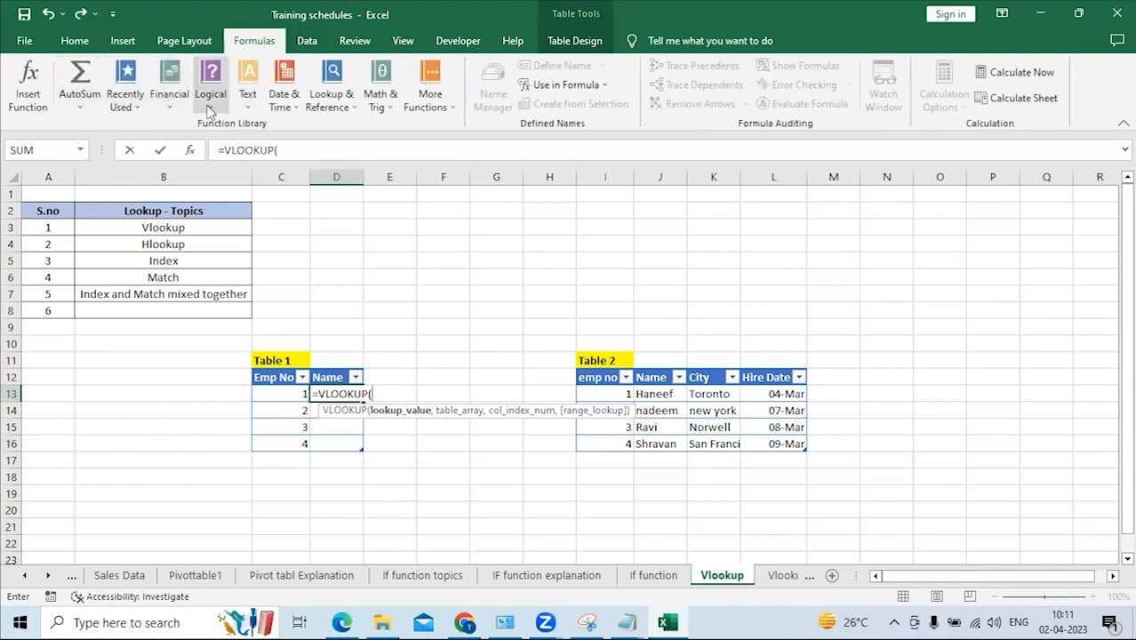
pyautogui.click(37, 96)
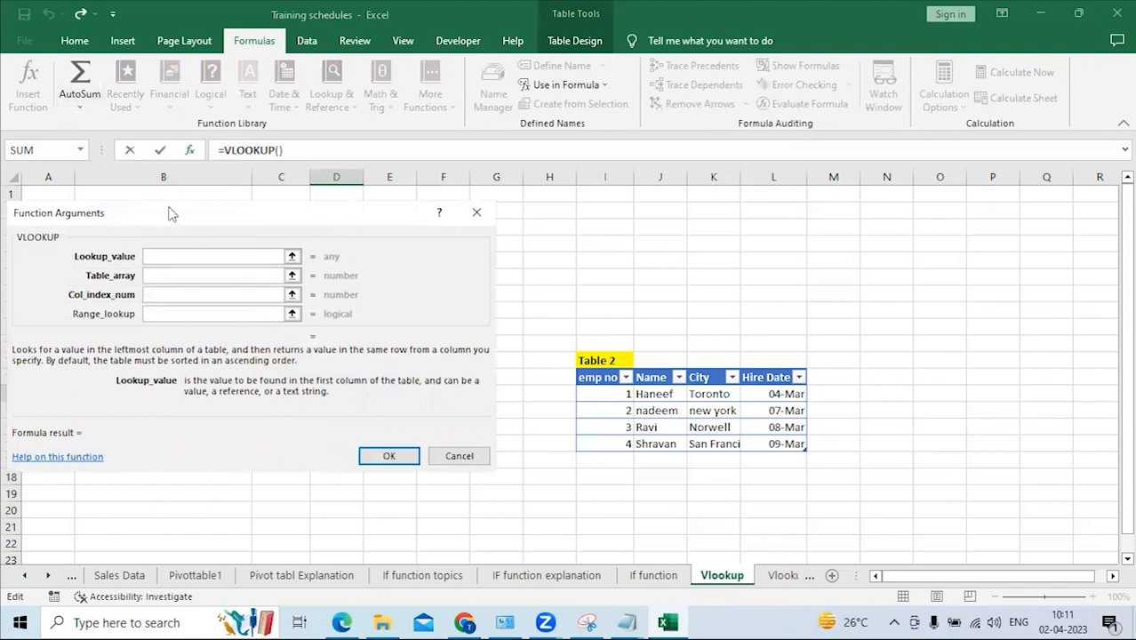
# Use the Emp No value in C13 as the VLOOKUP lookup value, keeping the arguments dialog clear of the tables.
pyautogui.moveTo(172, 214); pyautogui.dragTo(634, 213)
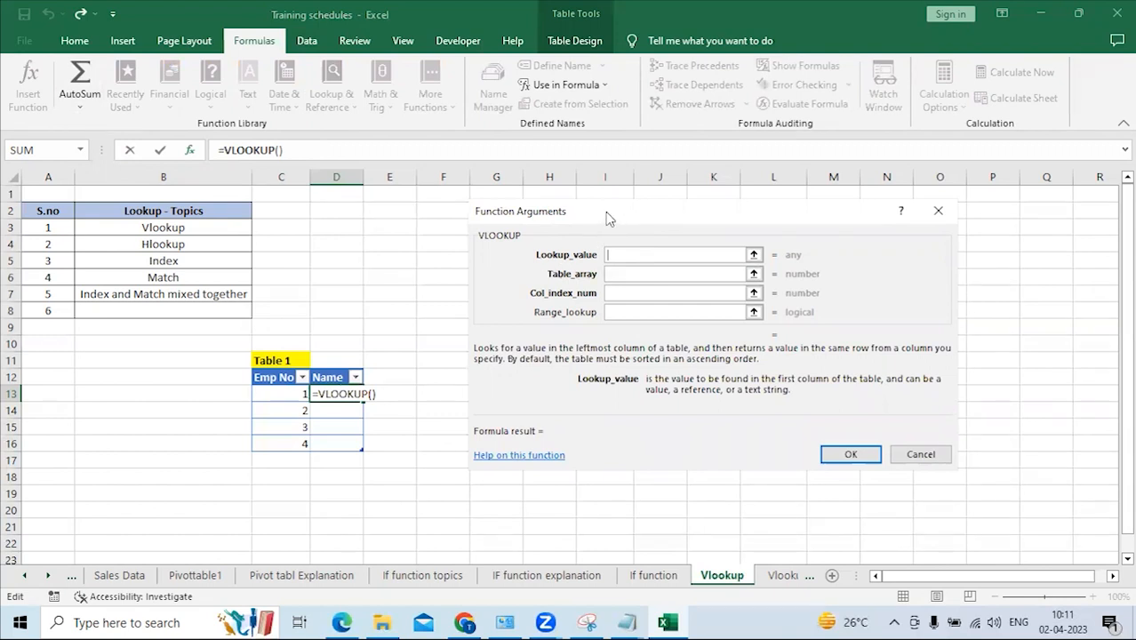
pyautogui.moveTo(609, 218); pyautogui.dragTo(465, 476)
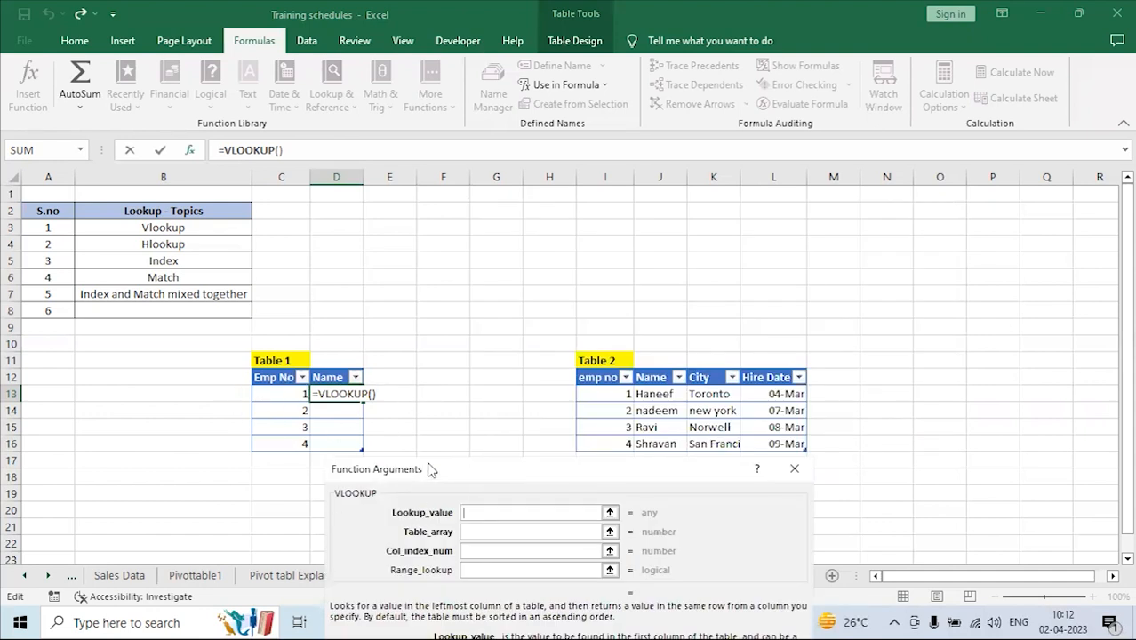
pyautogui.click(286, 395)
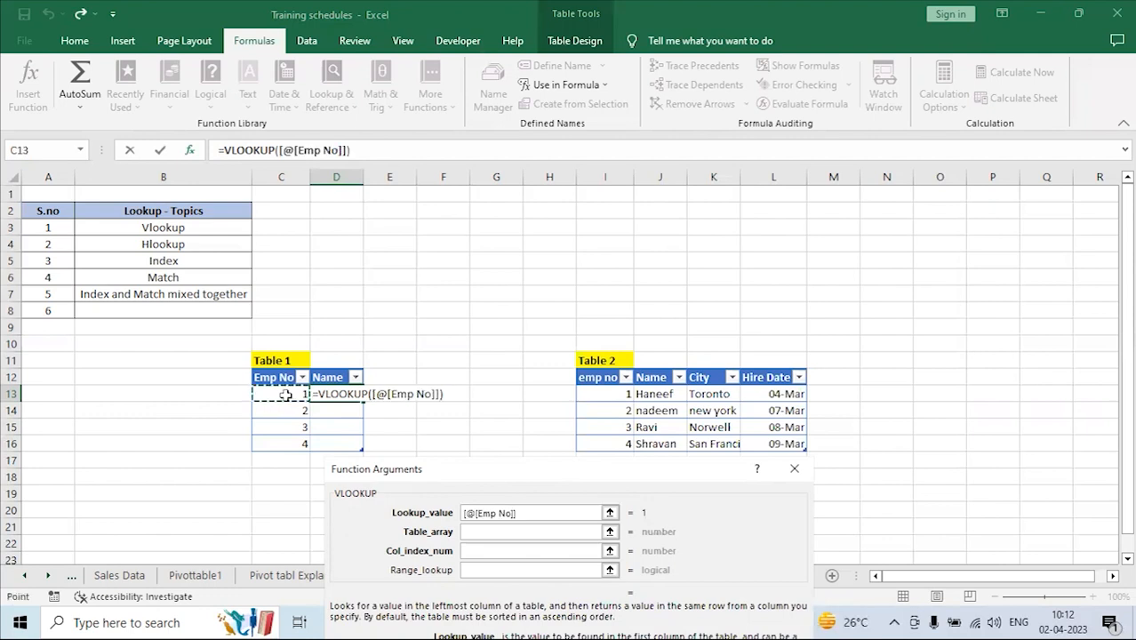
# Set the table array to all of Table 2 including headers, I12:L16, and the column index number to 2.
pyautogui.click(475, 532)
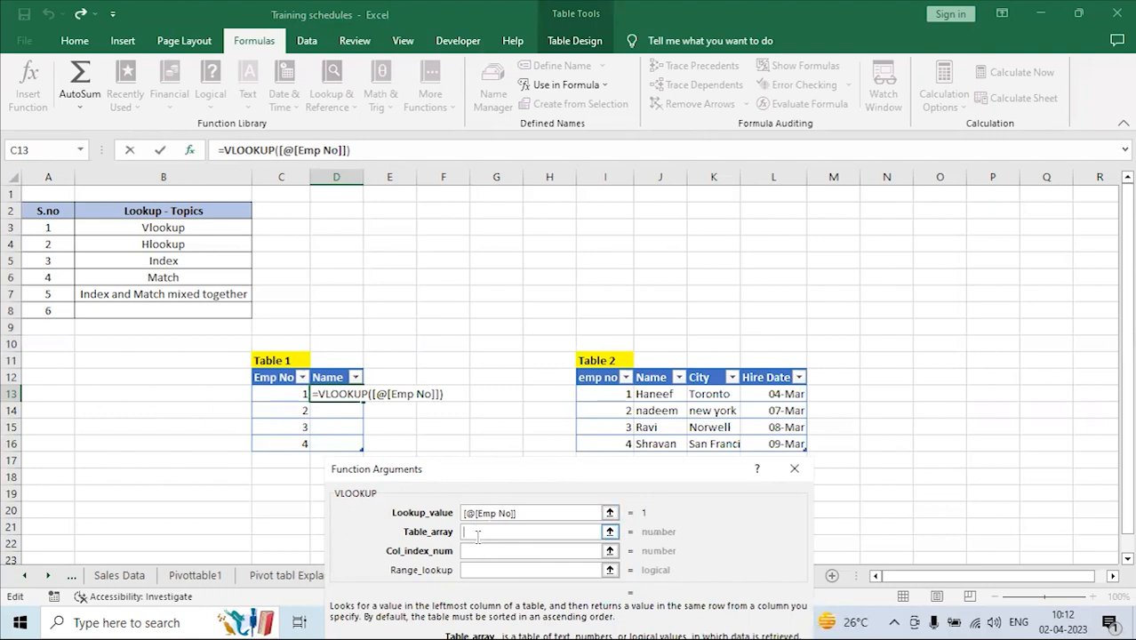
pyautogui.moveTo(591, 378); pyautogui.dragTo(770, 445)
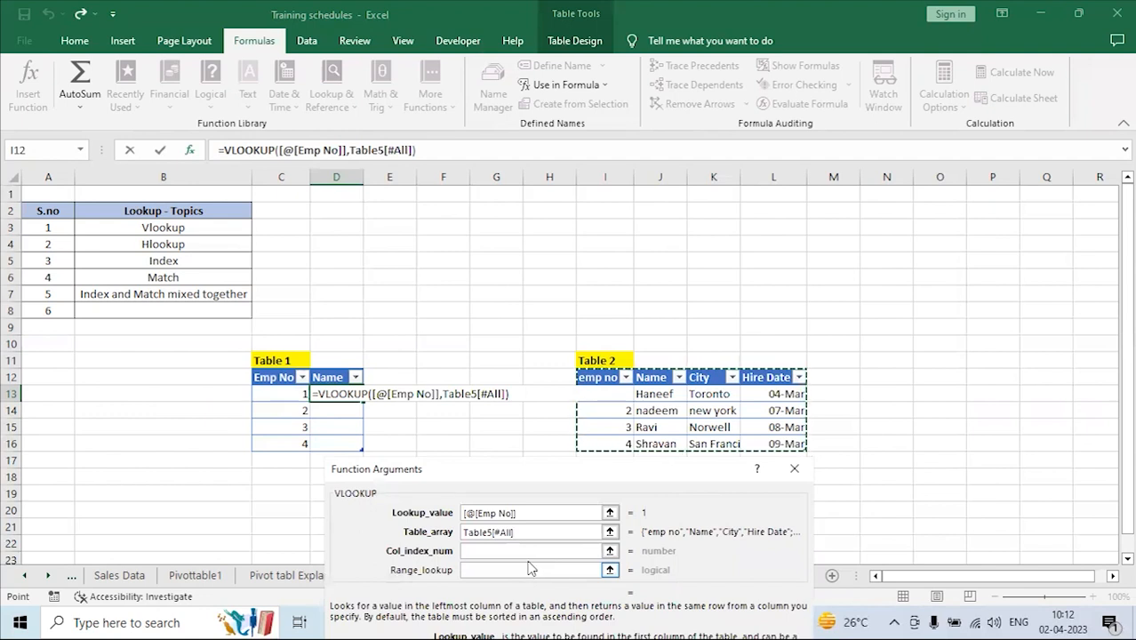
pyautogui.click(521, 551)
pyautogui.click(521, 552)
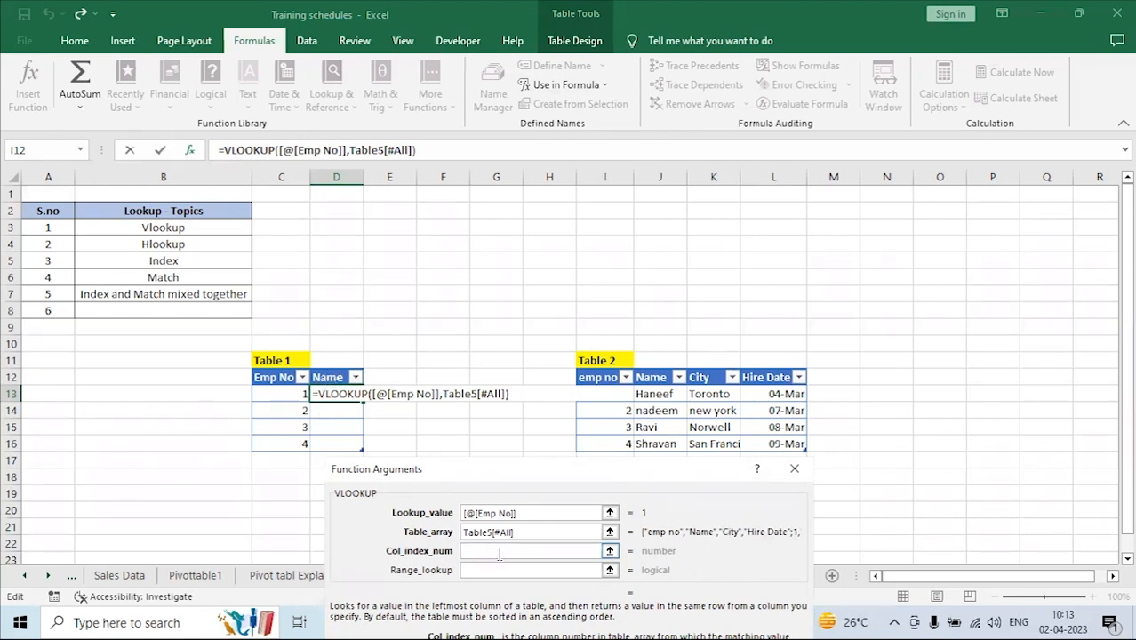
pyautogui.write('2')
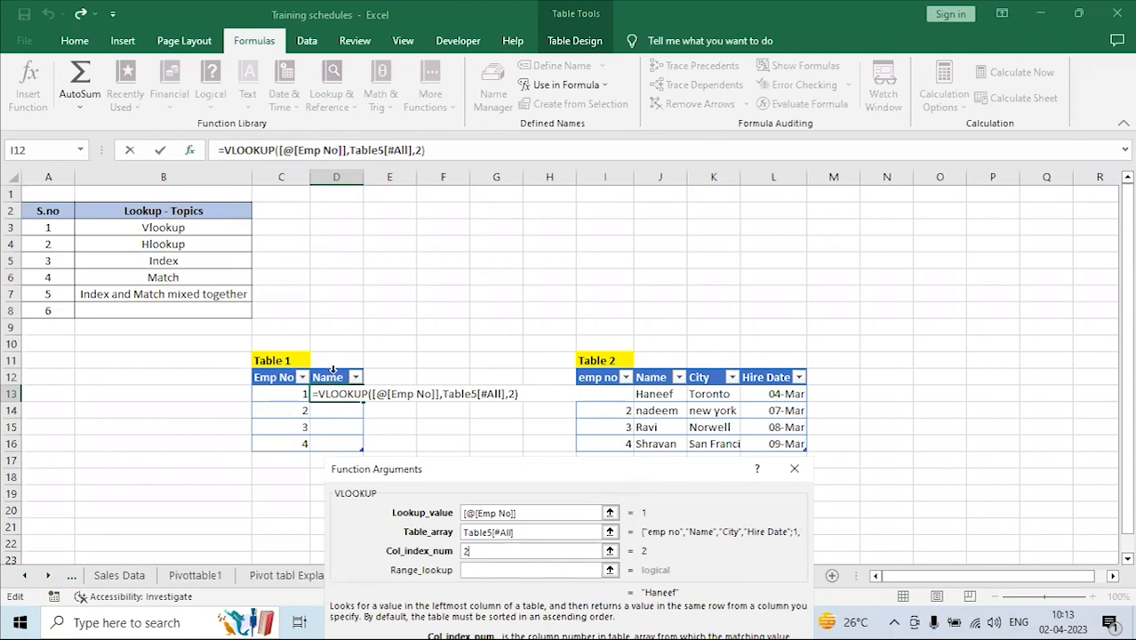
# Try 3 as the column index number while pointing at Table 2's headers, and restore the index to 2.
pyautogui.click(500, 551)
pyautogui.press('BackSpace')
pyautogui.write('3+')
pyautogui.click(593, 379)
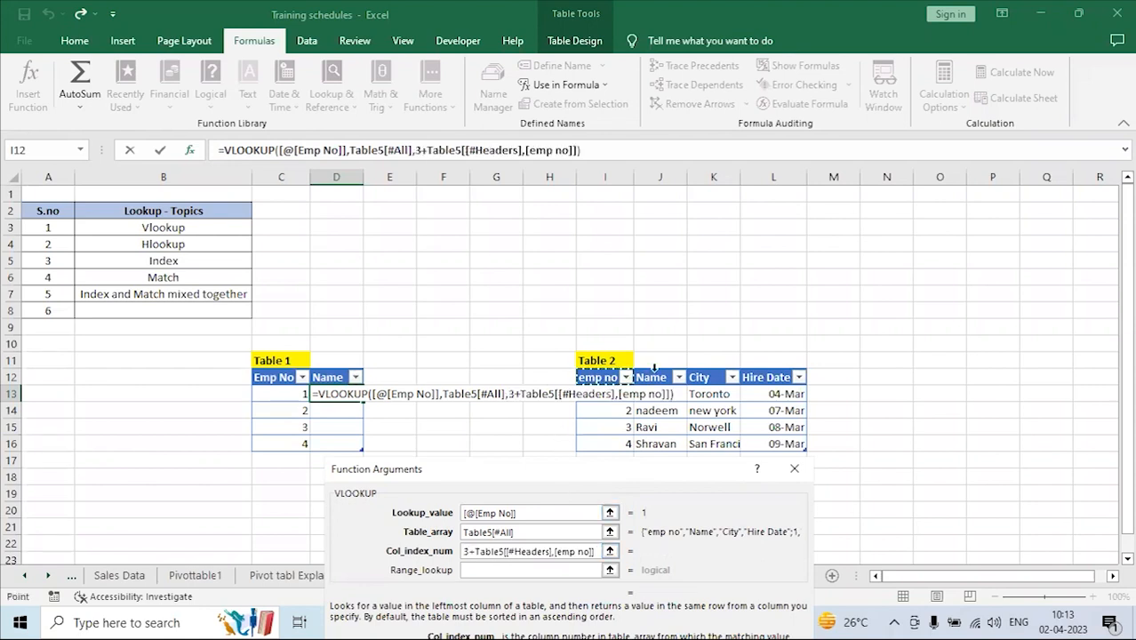
pyautogui.click(654, 370)
pyautogui.click(699, 379)
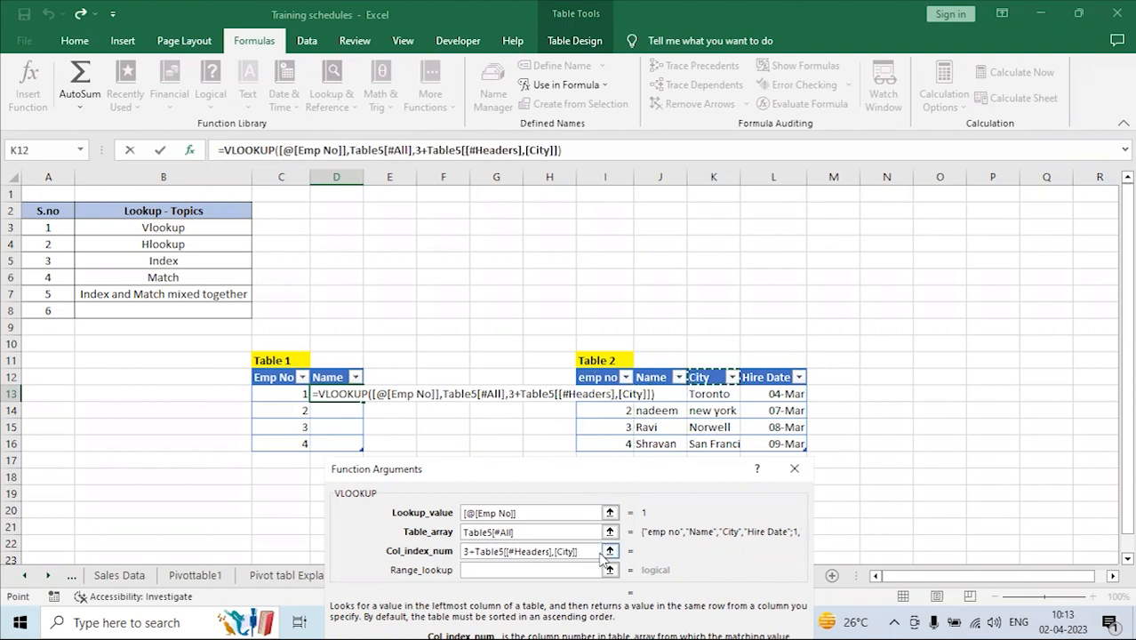
pyautogui.moveTo(575, 552); pyautogui.dragTo(468, 552)
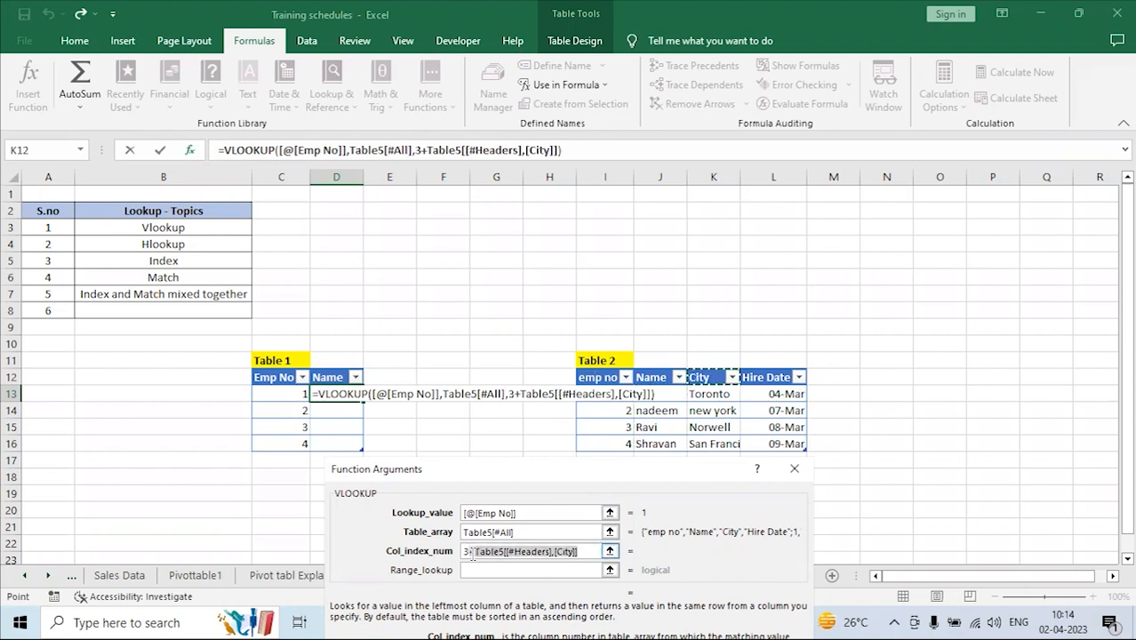
pyautogui.press('BackSpace')
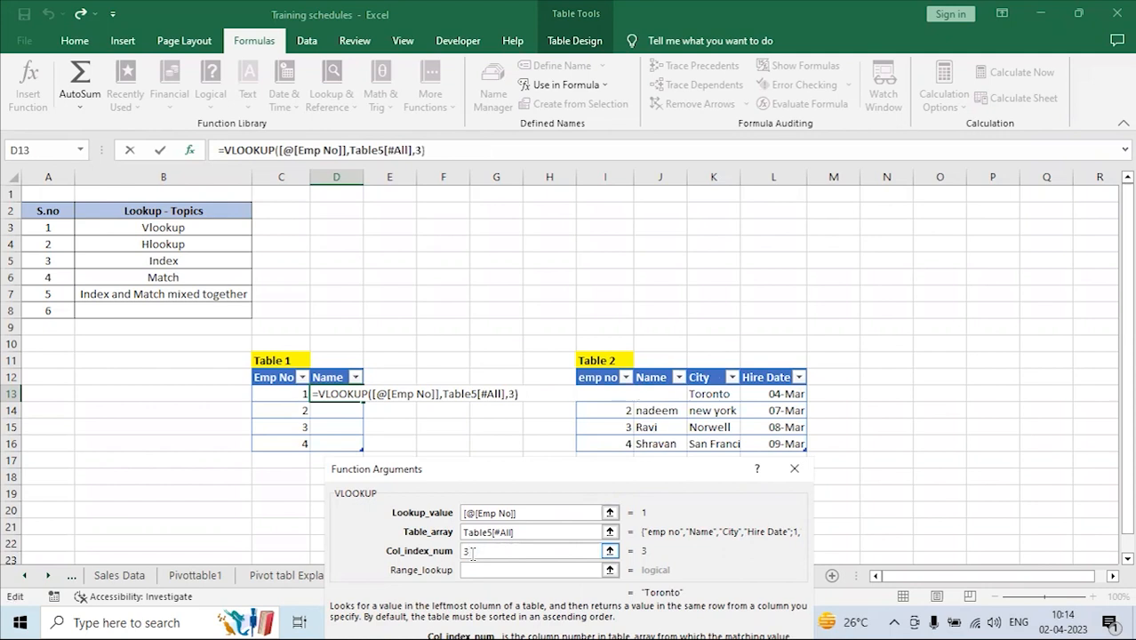
pyautogui.press('BackSpace')
pyautogui.write('2')
# Set the range lookup to false for an exact match and complete the VLOOKUP formula for Table 1's Name column.
pyautogui.click(473, 573)
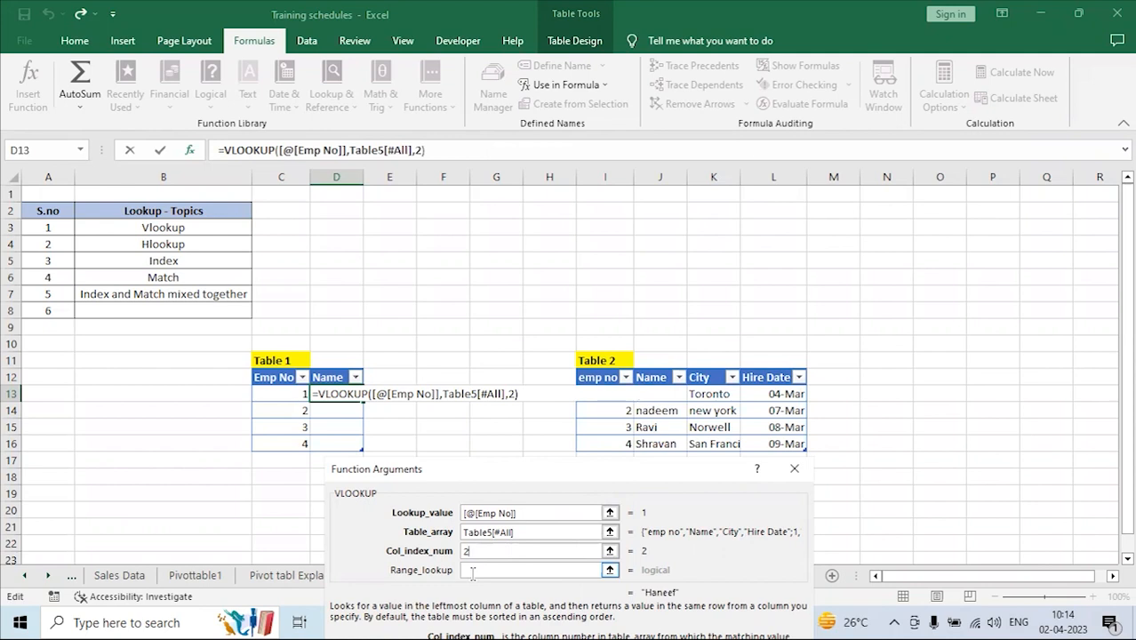
pyautogui.click(473, 573)
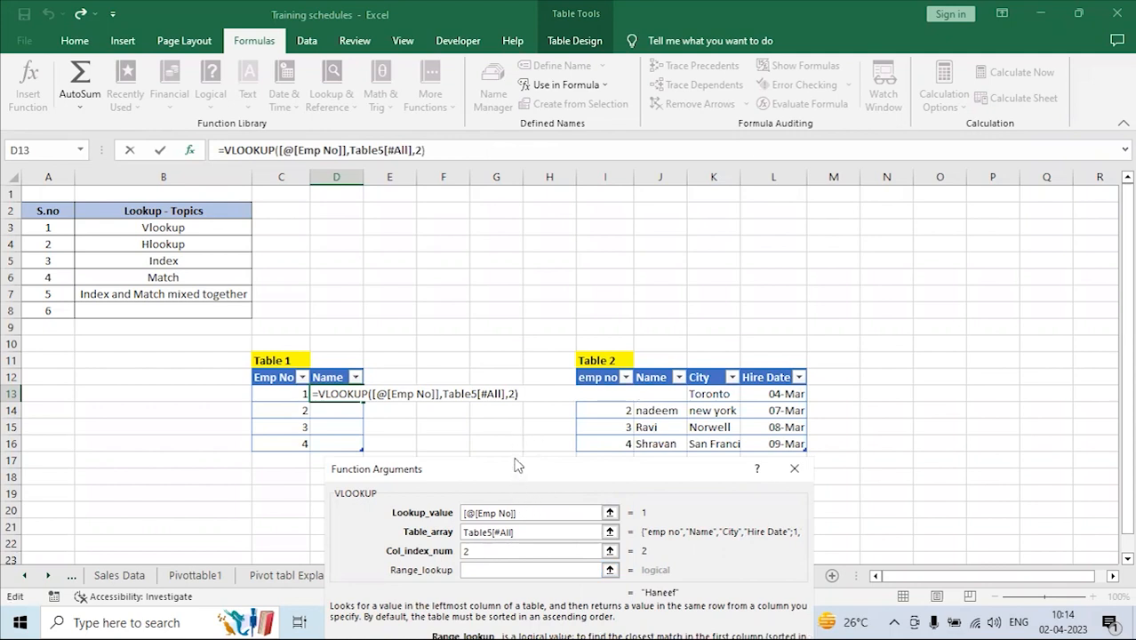
pyautogui.moveTo(517, 466); pyautogui.dragTo(526, 210)
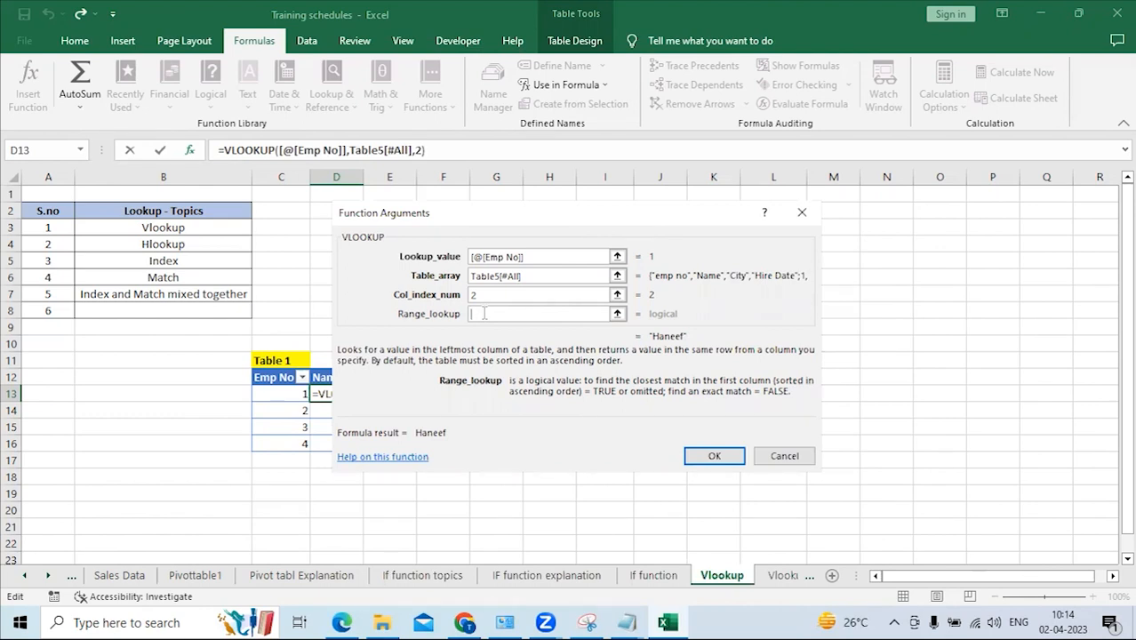
pyautogui.write('false')
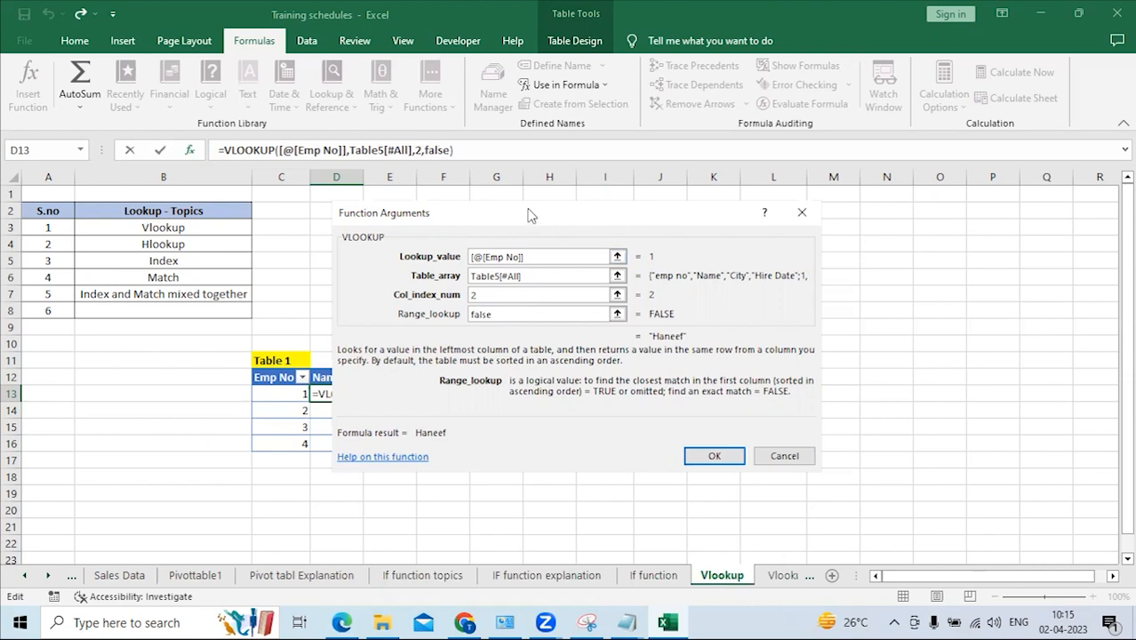
pyautogui.moveTo(537, 214); pyautogui.dragTo(669, 192)
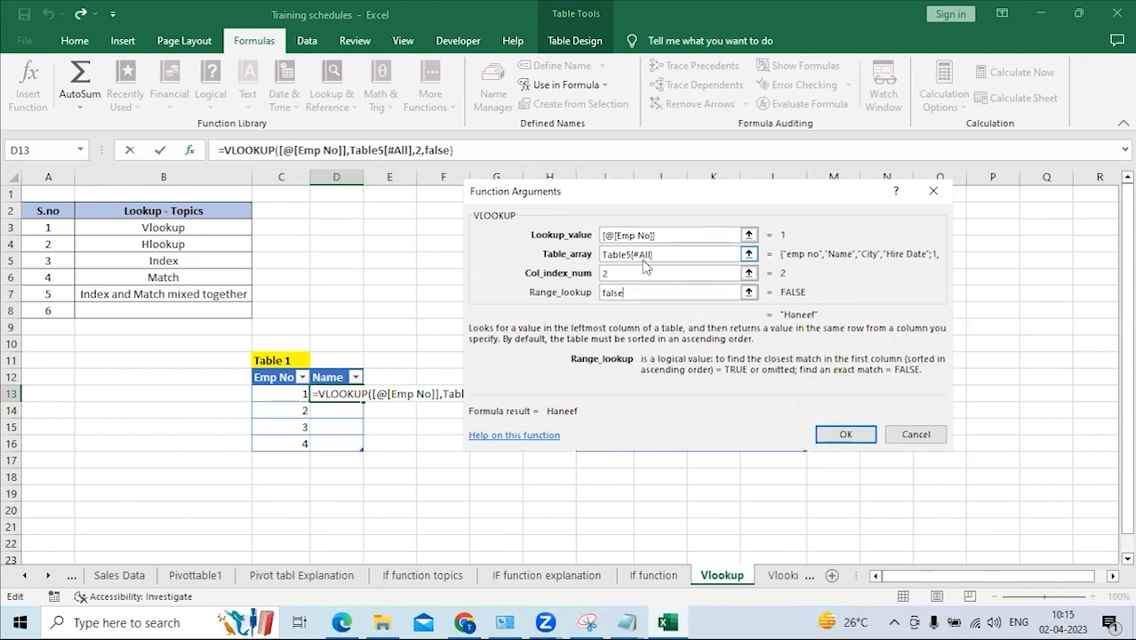
pyautogui.moveTo(708, 194); pyautogui.dragTo(618, 509)
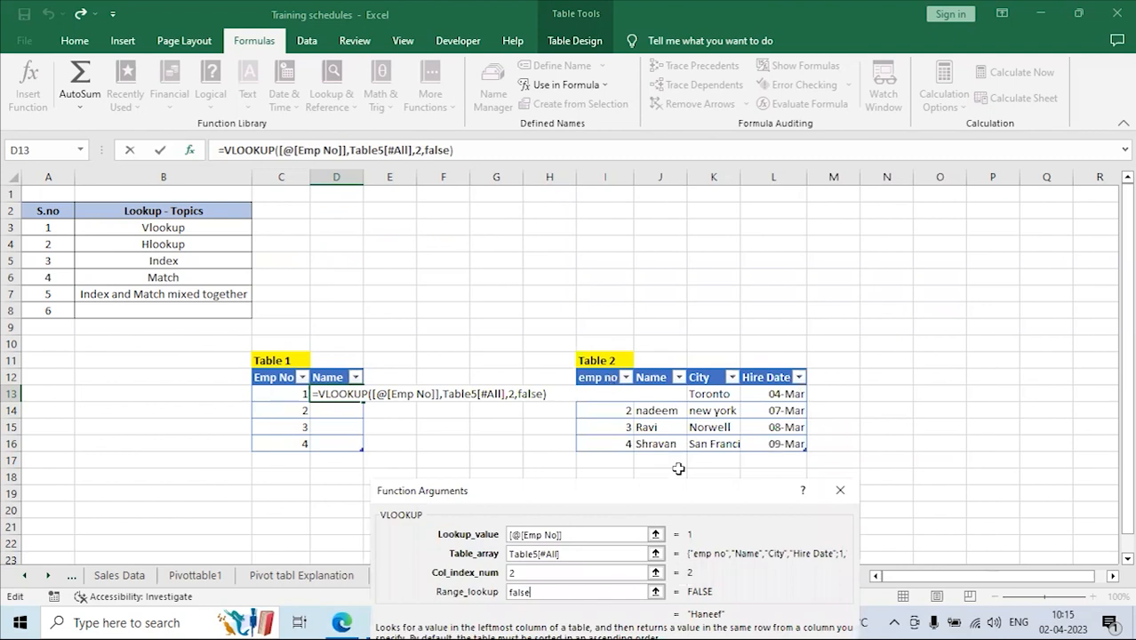
pyautogui.moveTo(620, 488); pyautogui.dragTo(669, 305)
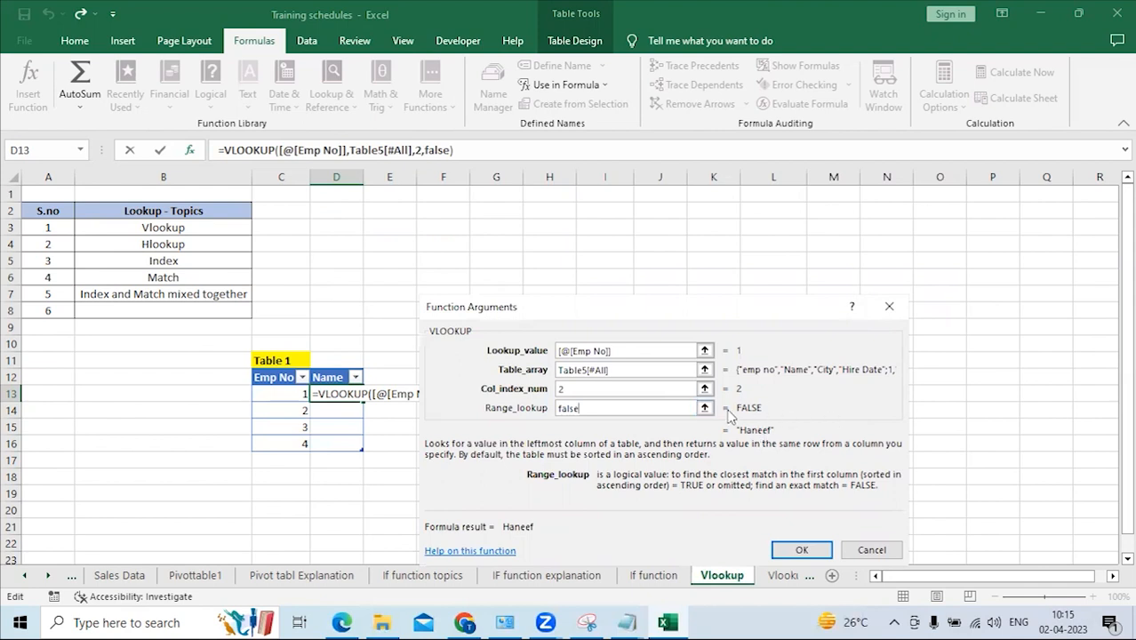
pyautogui.click(786, 549)
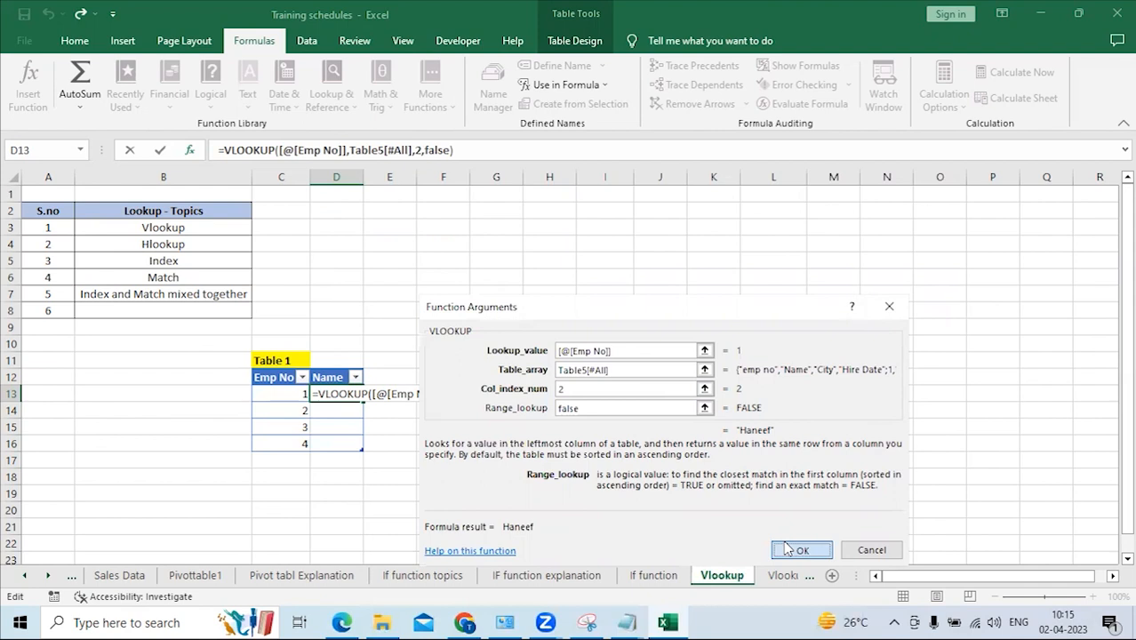
pyautogui.click(786, 549)
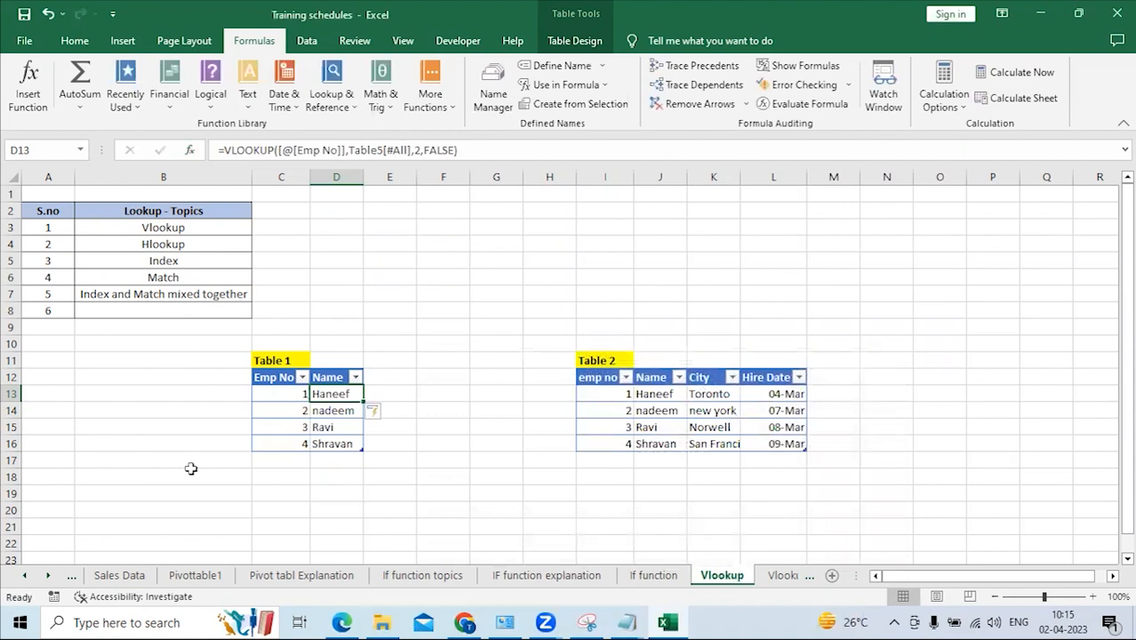
# Examine the VLOOKUP formulas filled into D14, D15 and D16 of Table 1's Name column.
pyautogui.click(313, 412)
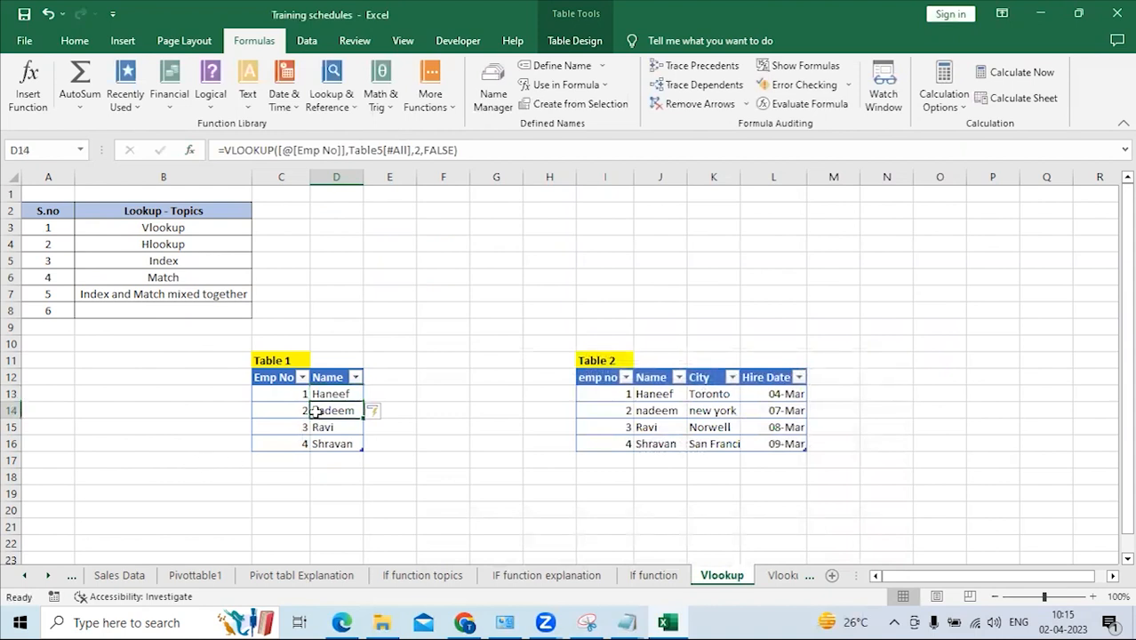
pyautogui.click(330, 428)
pyautogui.click(339, 444)
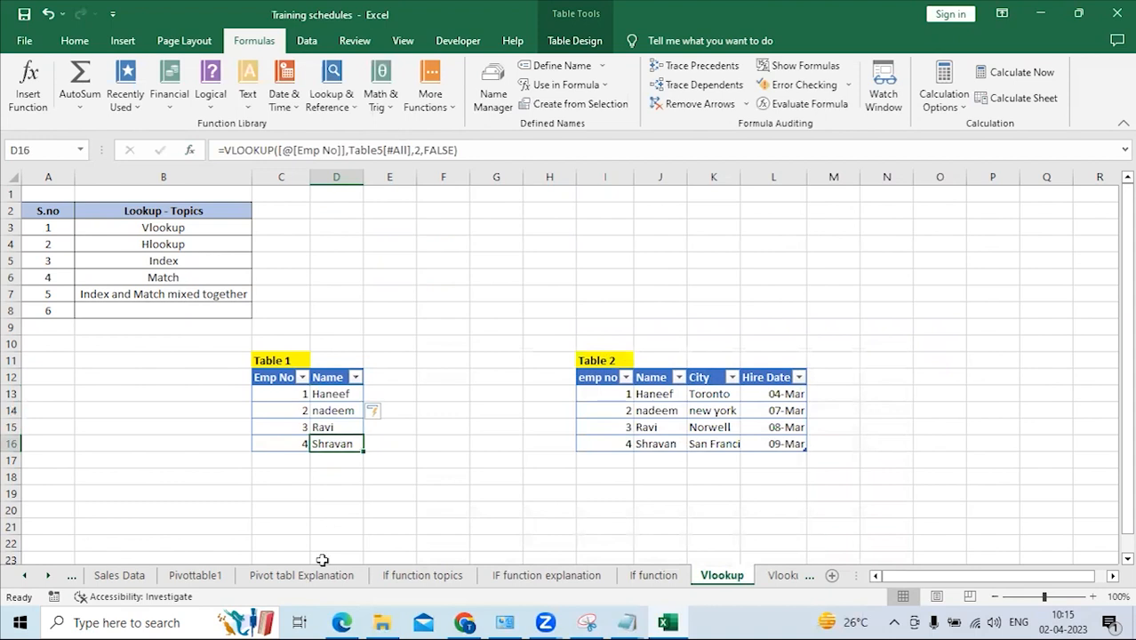
pyautogui.click(484, 444)
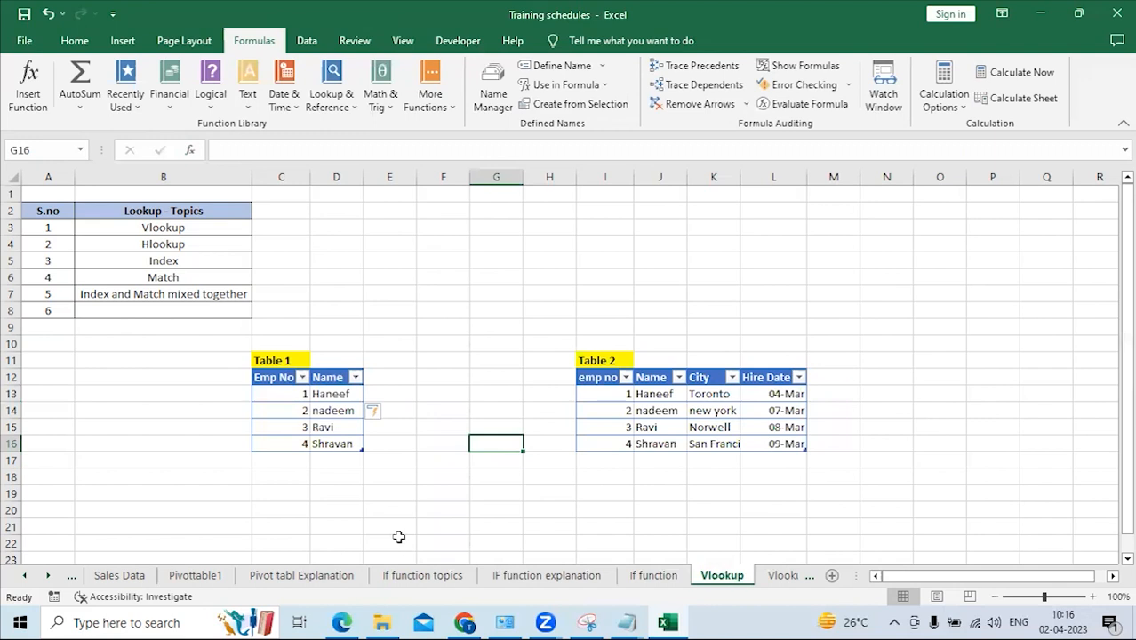
pyautogui.click(452, 377)
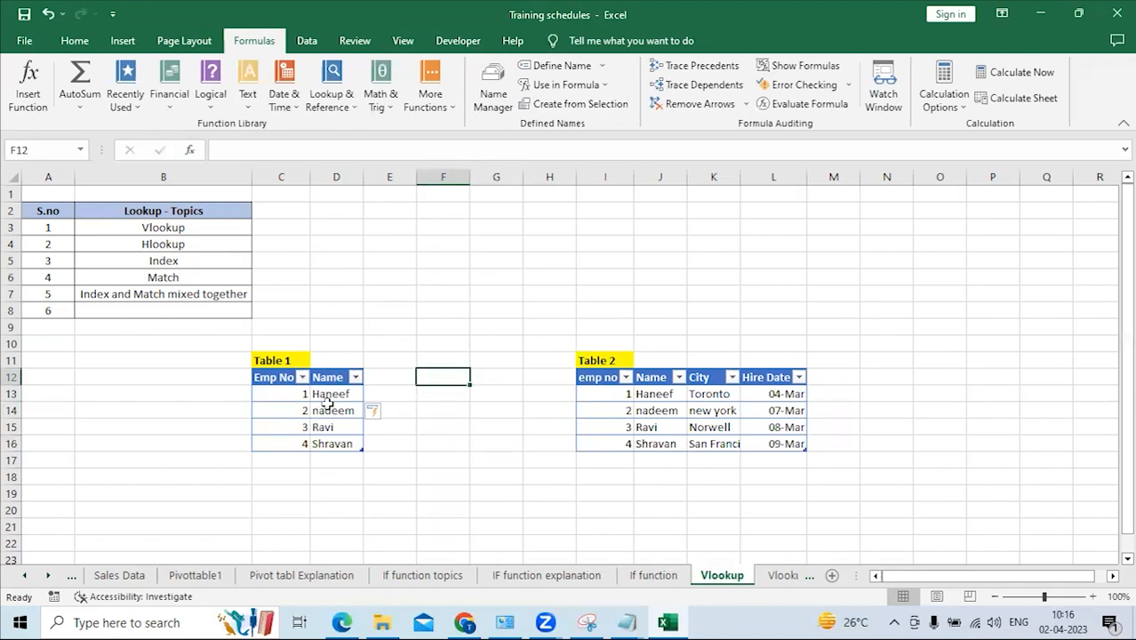
# Select Table 1, C12:D16, and look through the available Format as Table styles without applying one.
pyautogui.moveTo(271, 378); pyautogui.dragTo(339, 444)
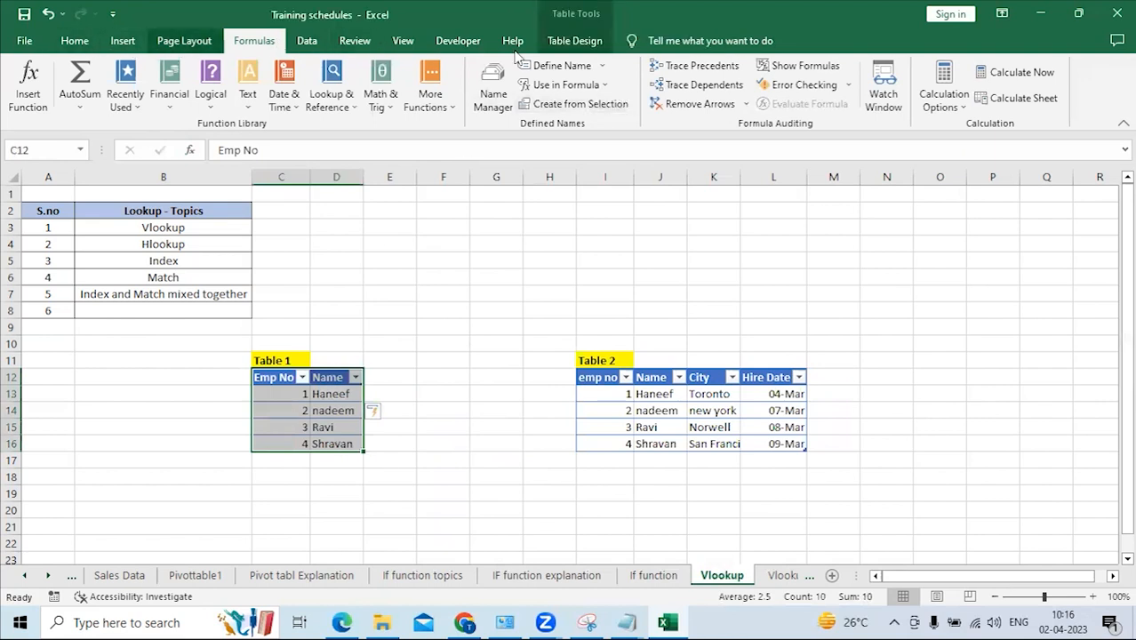
pyautogui.click(71, 42)
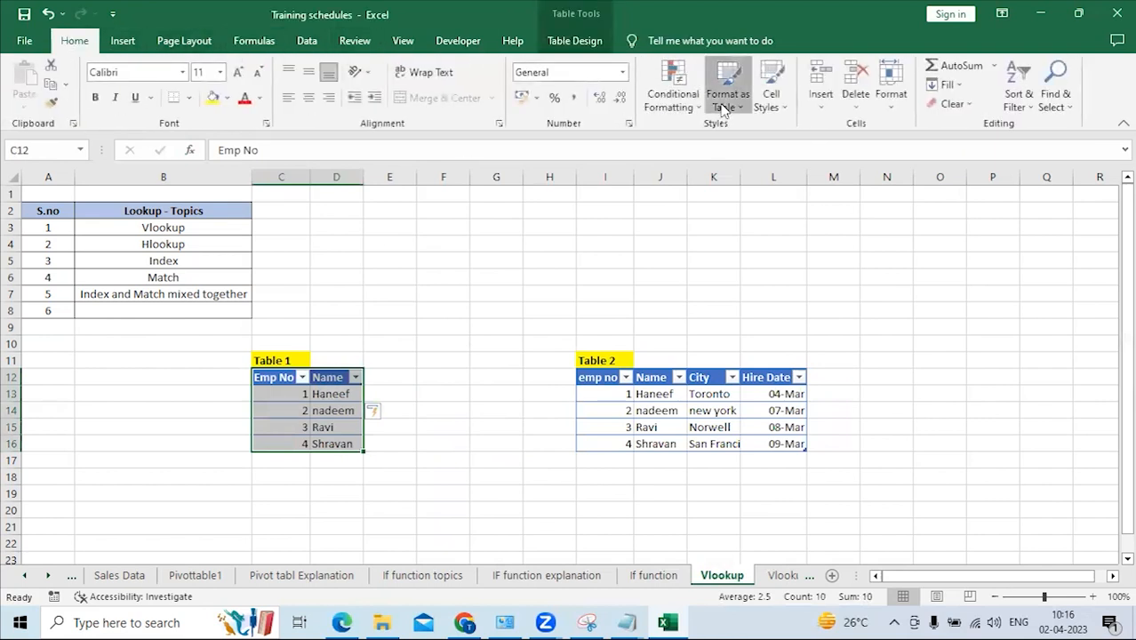
pyautogui.click(728, 89)
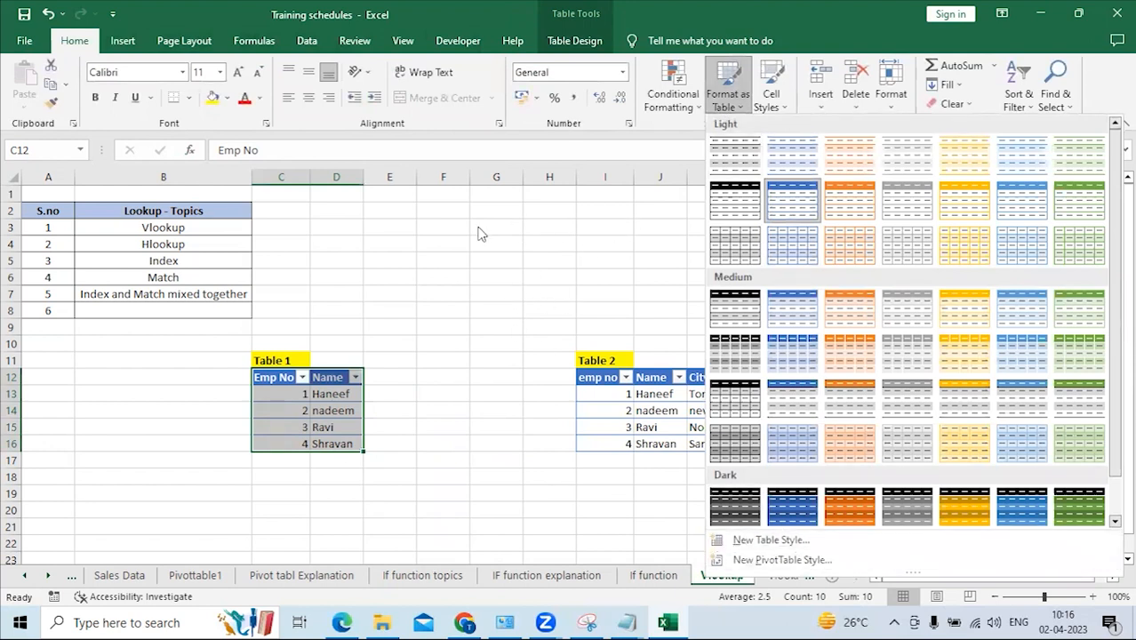
pyautogui.scroll(-1, 861, 287)
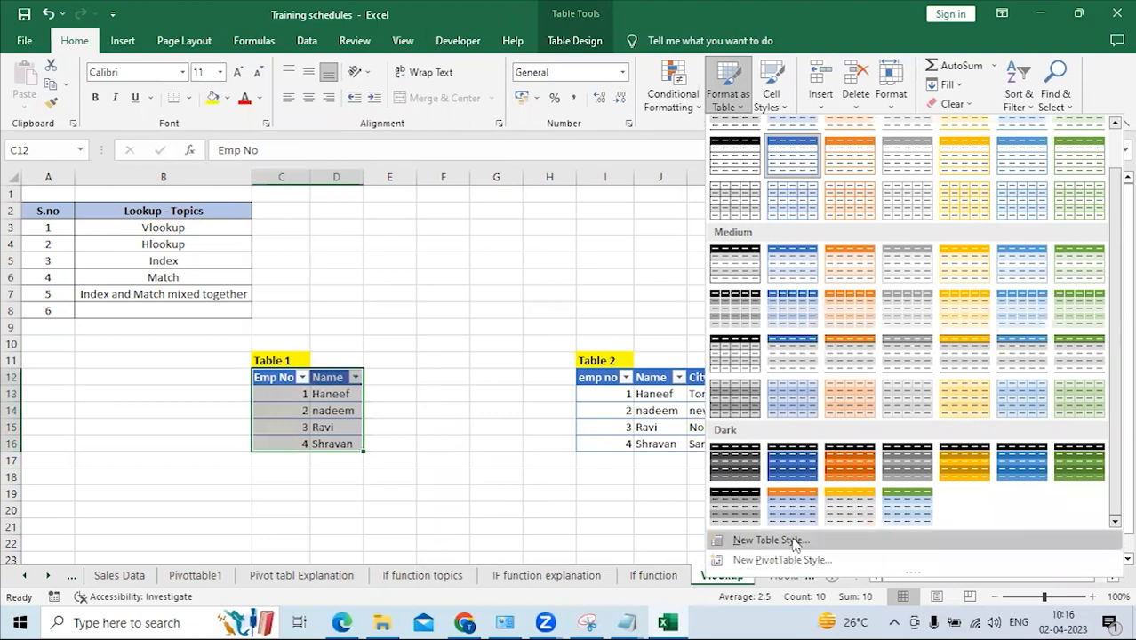
pyautogui.scroll(1, 864, 277)
pyautogui.scroll(-1, 864, 278)
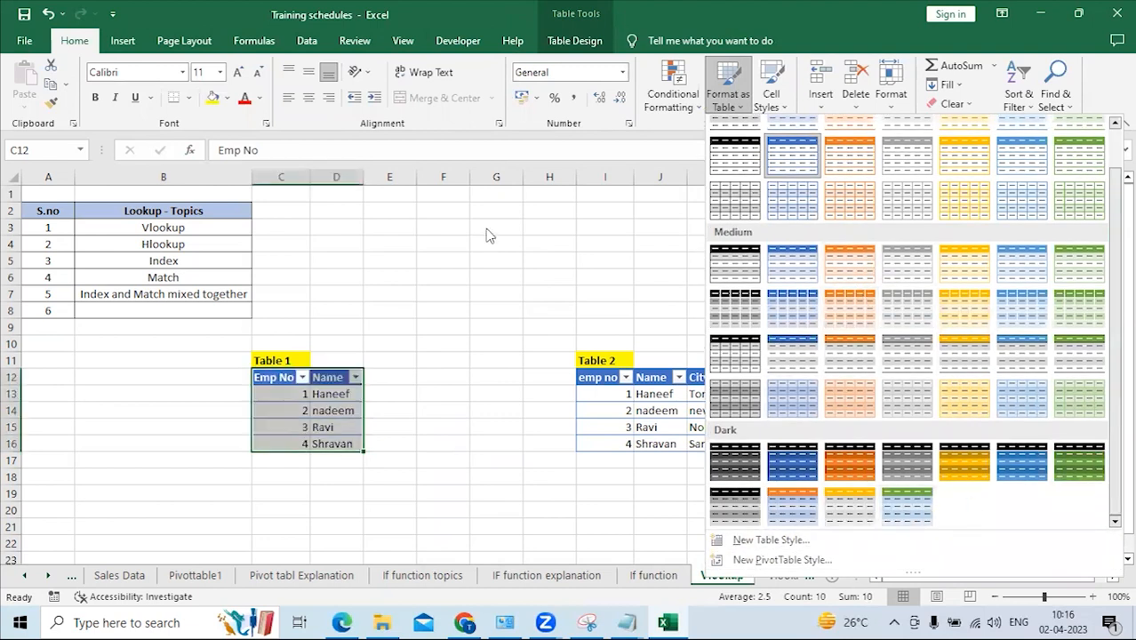
pyautogui.press('Escape')
# Clear the table style from Table 1.
pyautogui.click(574, 41)
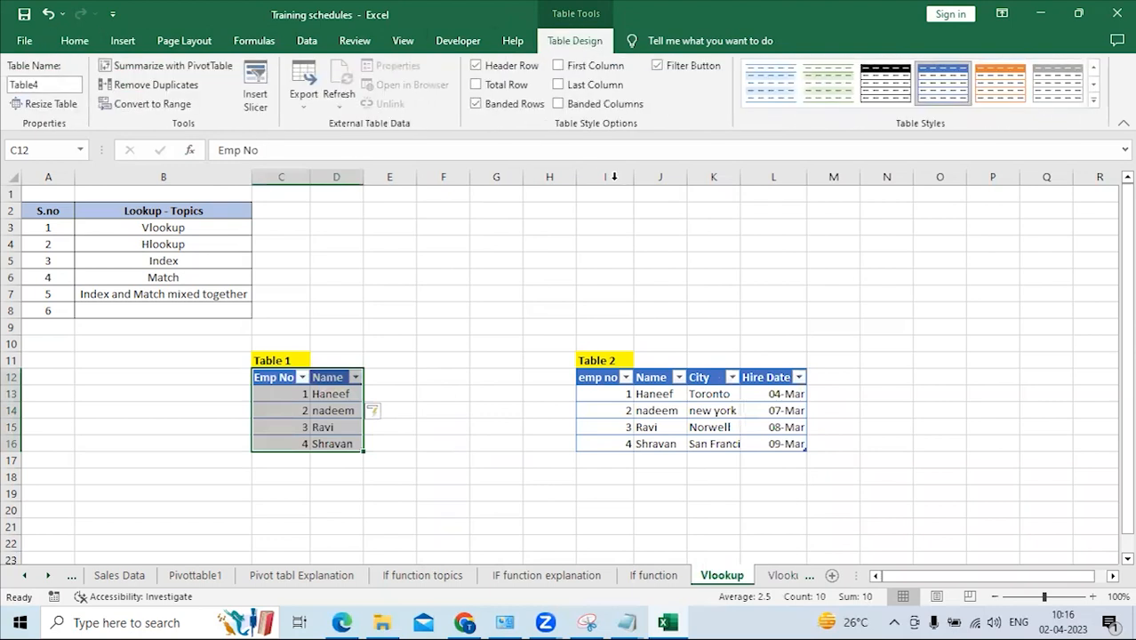
pyautogui.click(1093, 100)
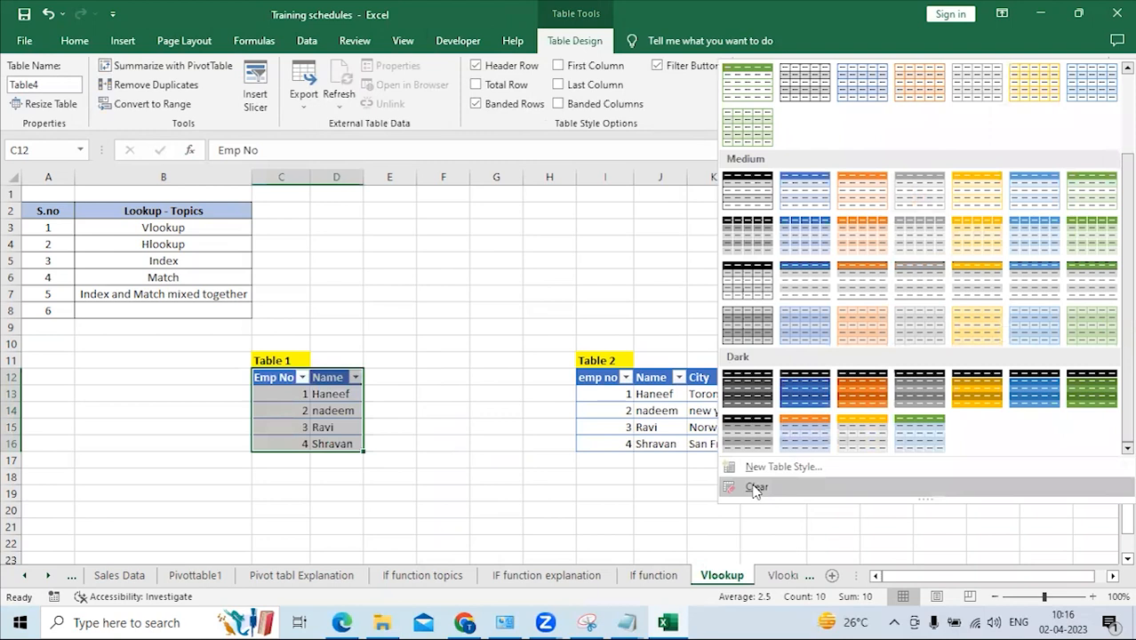
pyautogui.click(754, 488)
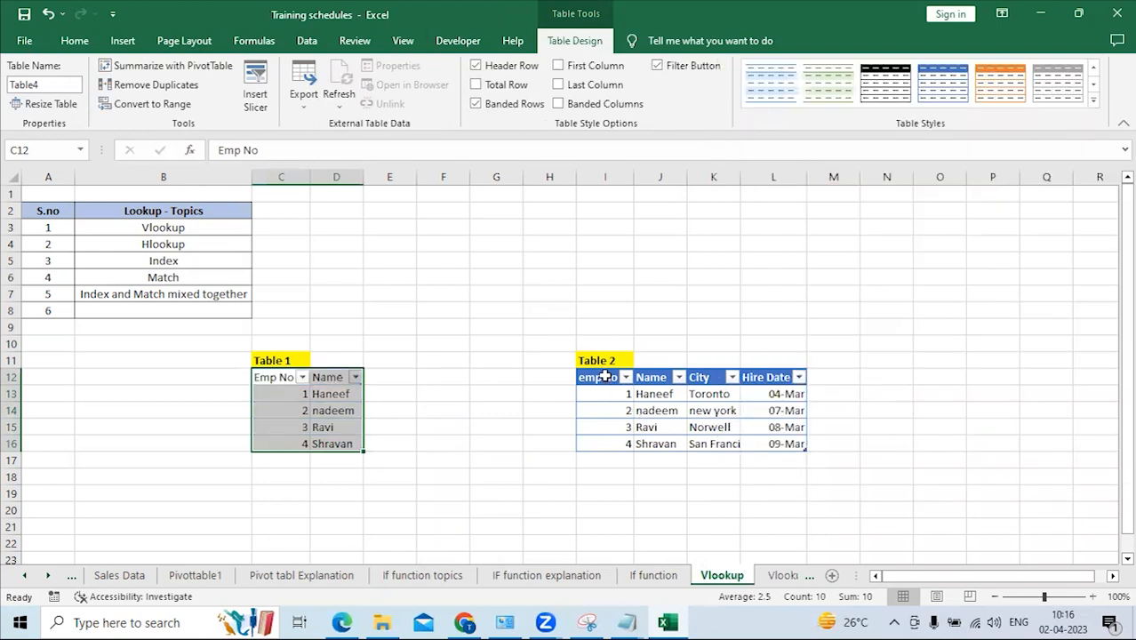
# Clear the table style from Table 2, I12:L16.
pyautogui.moveTo(605, 377); pyautogui.dragTo(801, 444)
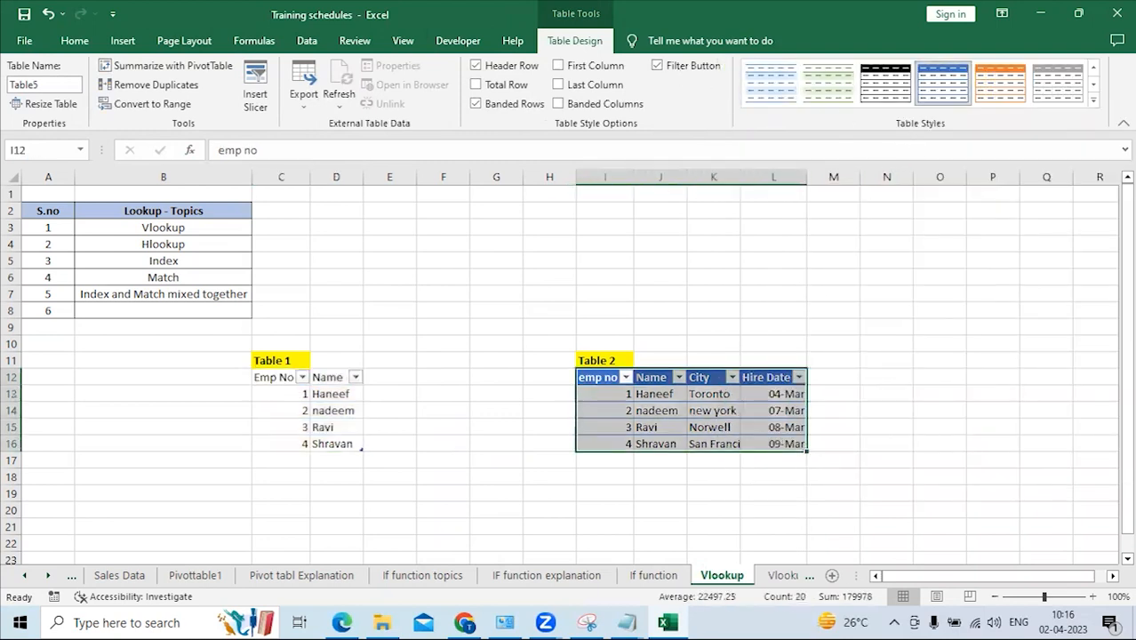
pyautogui.click(1094, 100)
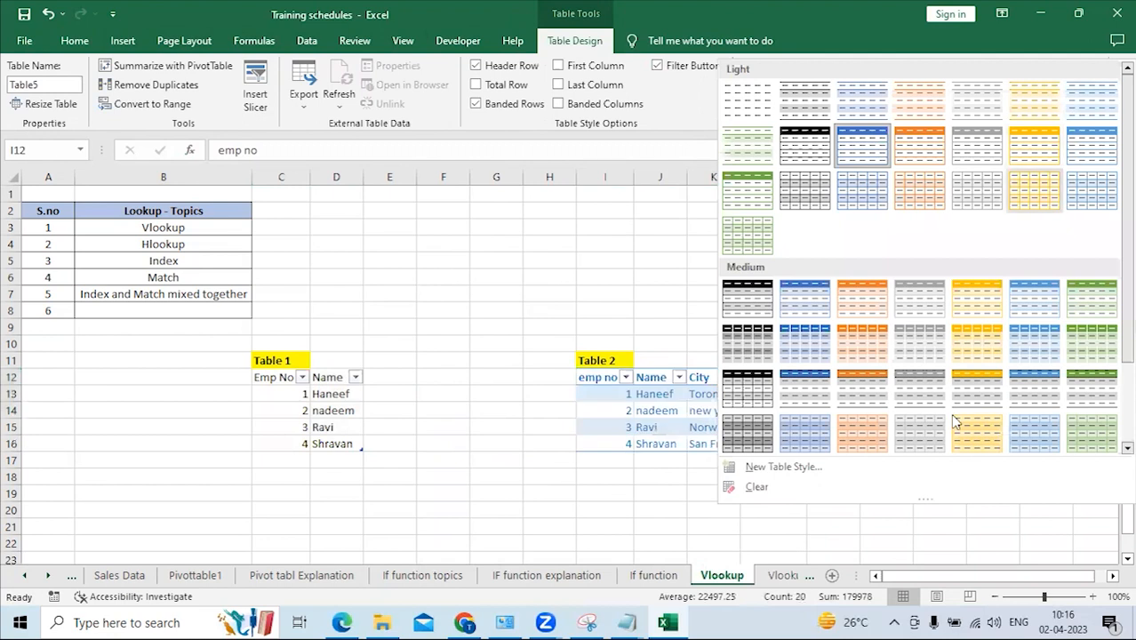
pyautogui.click(806, 489)
pyautogui.click(474, 375)
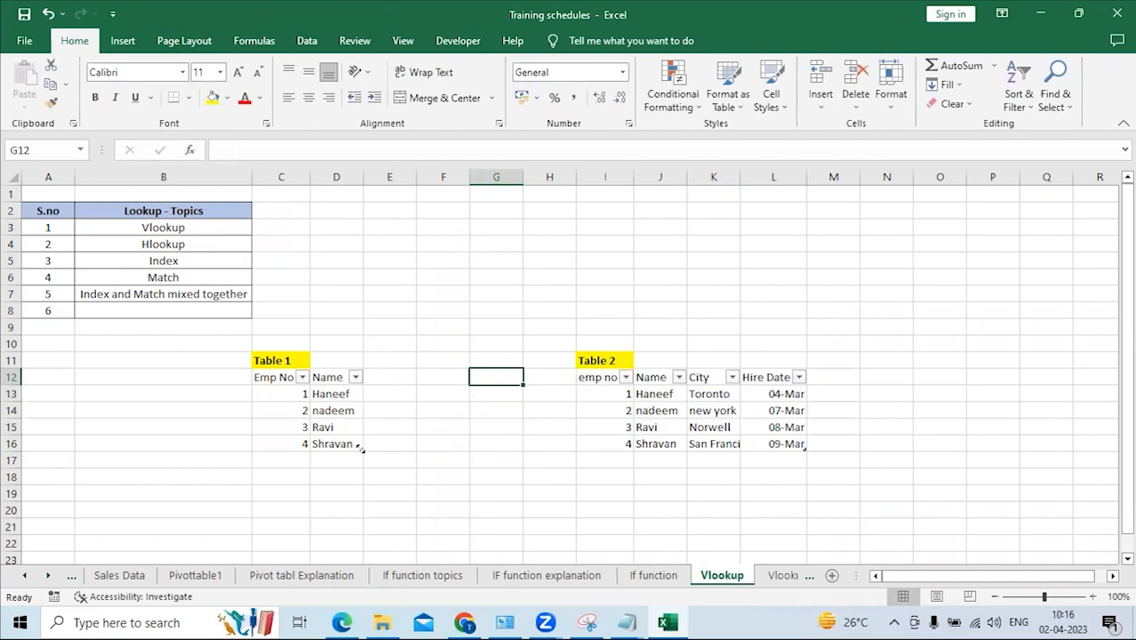
# Shrink Table 1's table range to its header and first data row, C12:D13.
pyautogui.moveTo(359, 444); pyautogui.dragTo(311, 379)
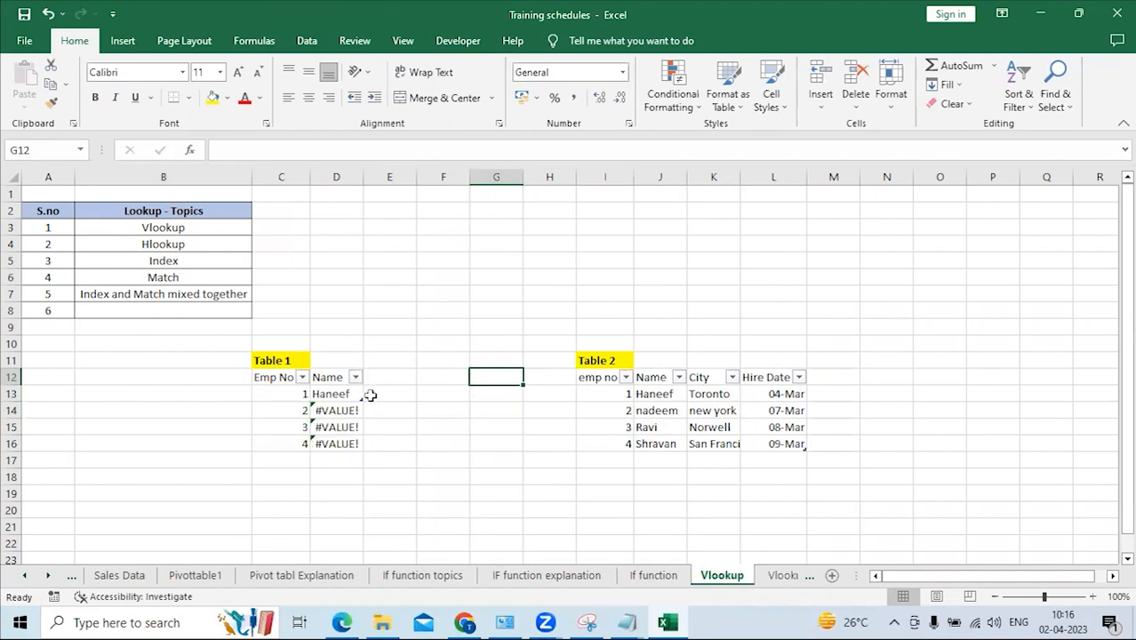
pyautogui.hotkey('ctrl', 'z')
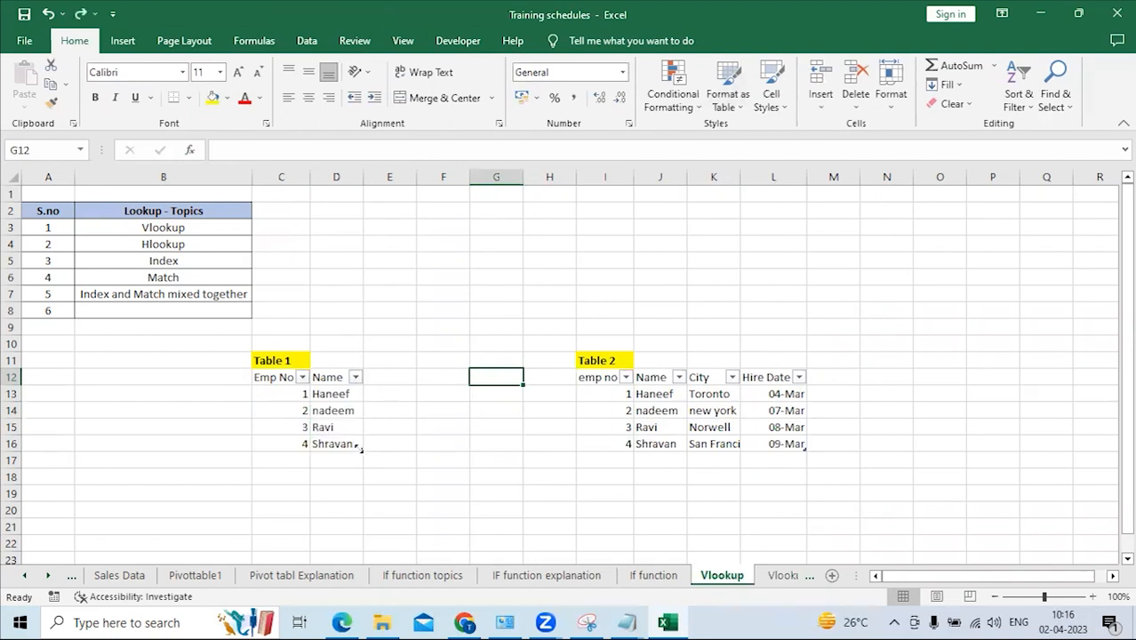
pyautogui.moveTo(360, 450); pyautogui.dragTo(348, 402)
# Clear the contents of Table 1's header and first data row, C12:D13.
pyautogui.moveTo(279, 376); pyautogui.dragTo(364, 394)
pyautogui.rightClick(349, 394)
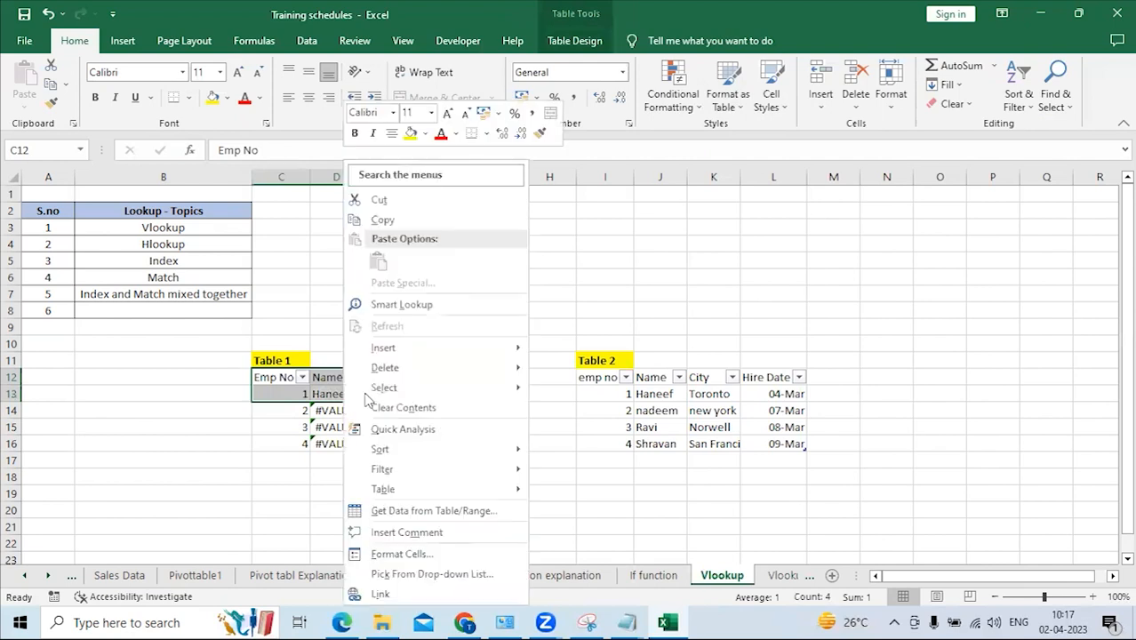
pyautogui.moveTo(391, 490)
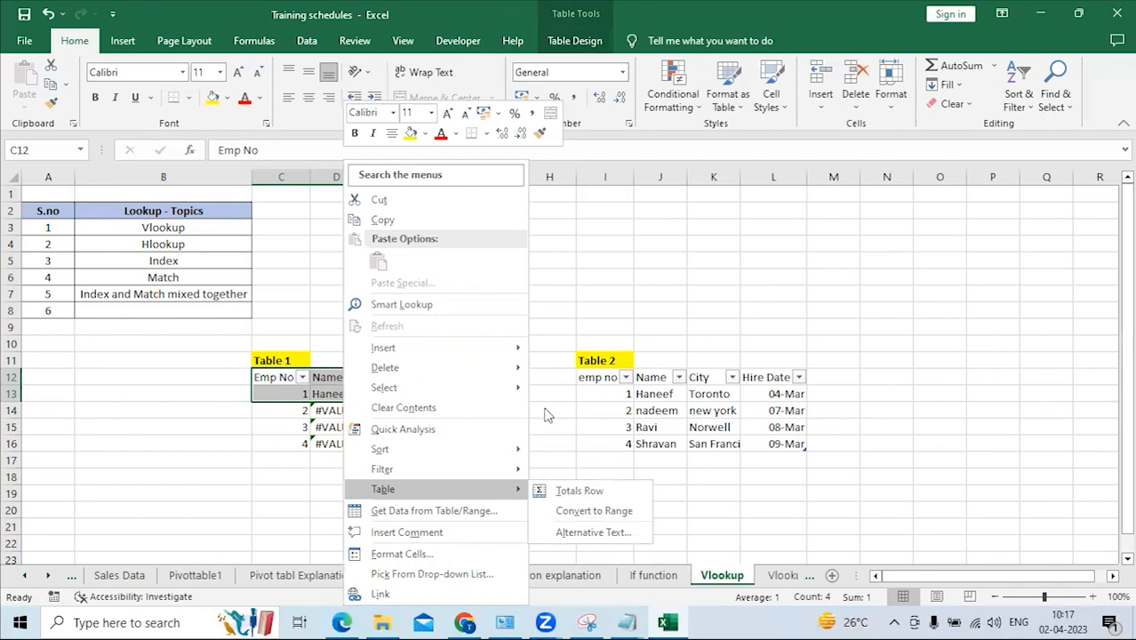
pyautogui.click(430, 407)
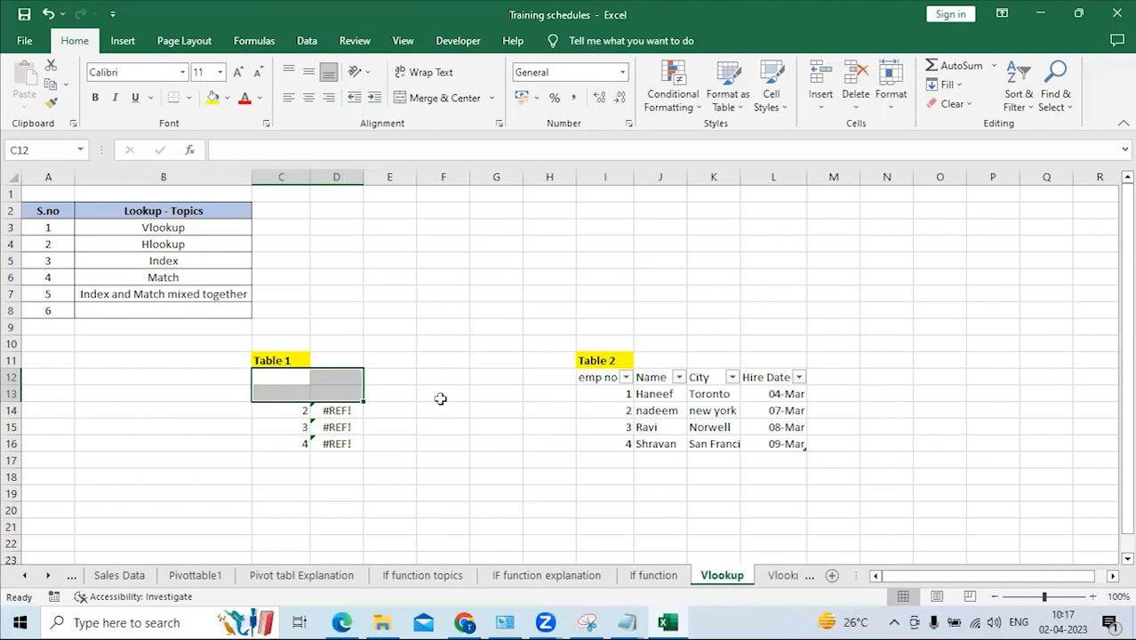
# Re-enter Table 1's headers as plain cells, Emp No in C12 and Name in D12.
pyautogui.click(291, 377)
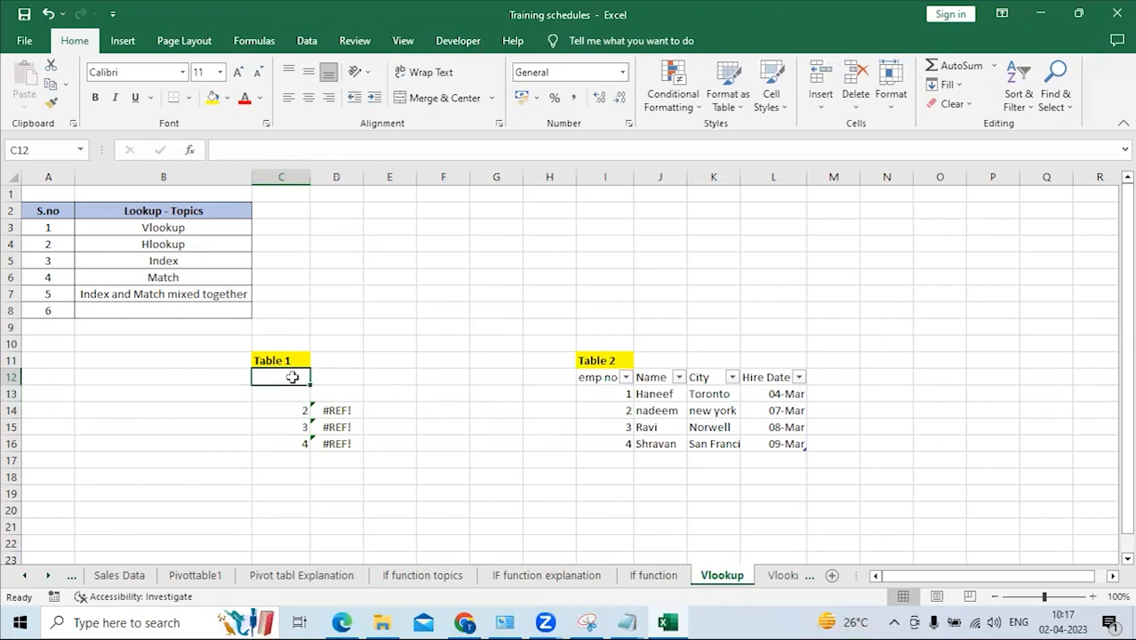
pyautogui.write('E')
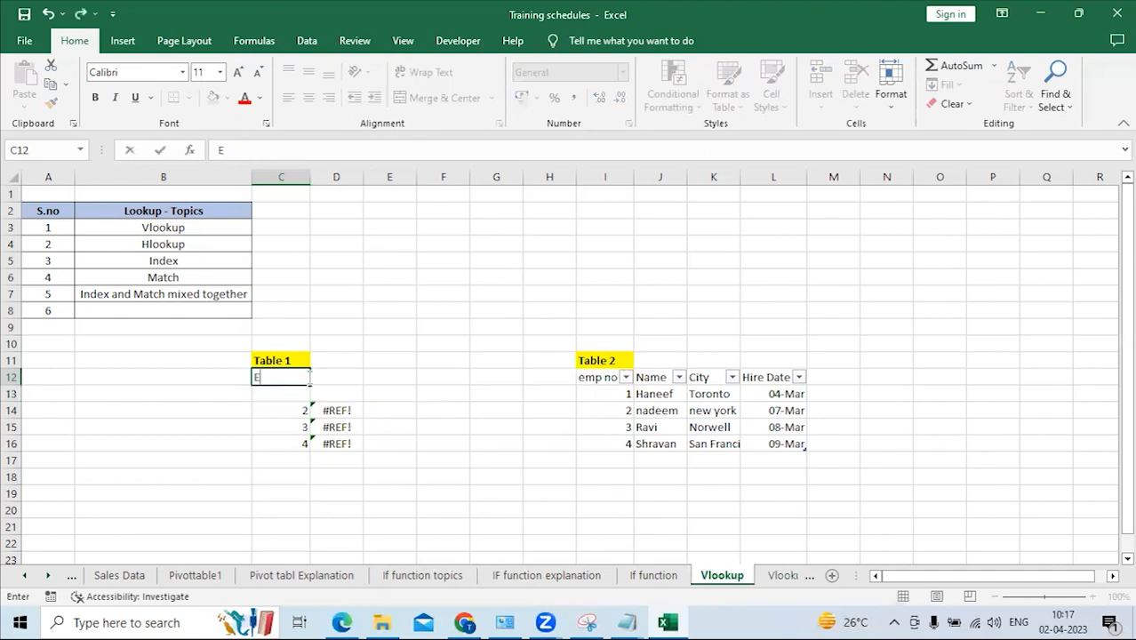
pyautogui.write('mp No')
pyautogui.press('Return')
pyautogui.click(311, 378)
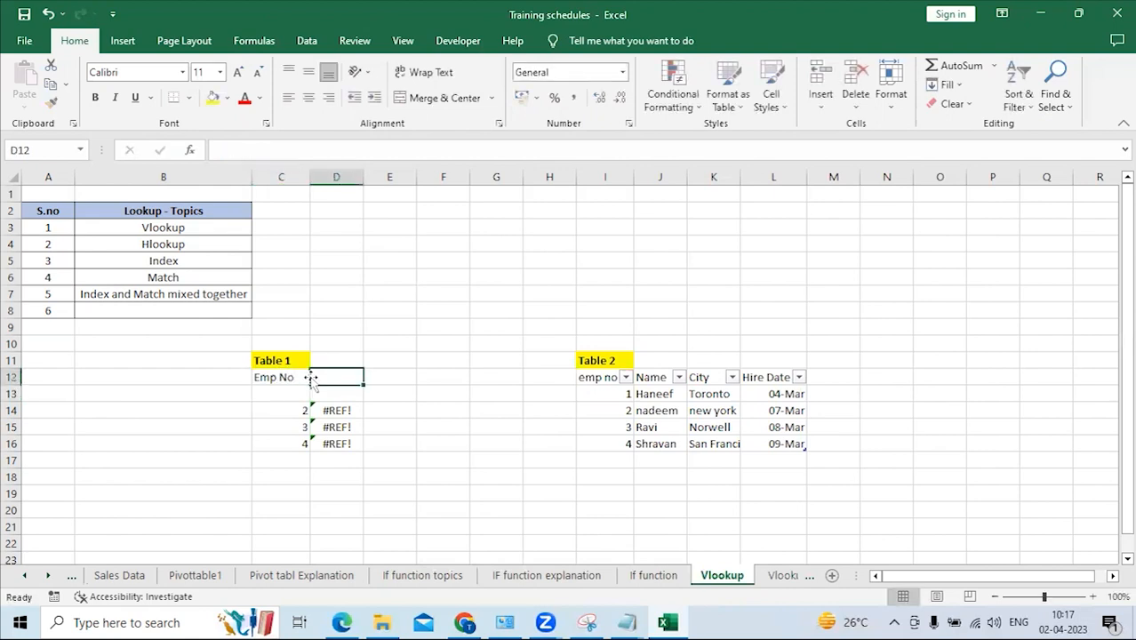
pyautogui.write('Name')
pyautogui.press('Return')
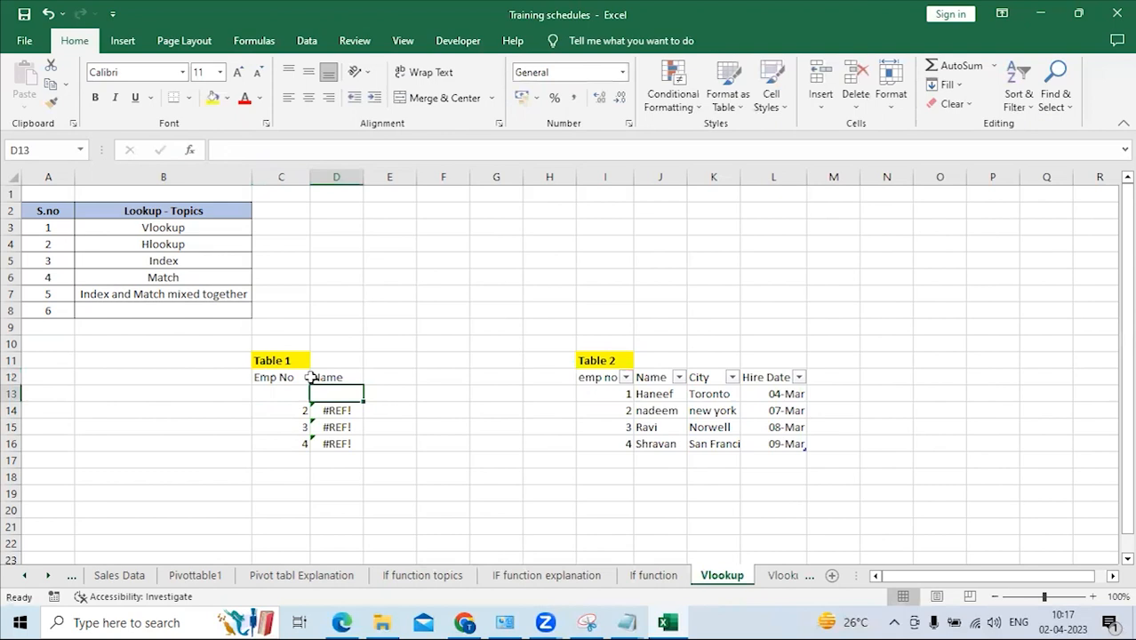
# Shrink Table 2's table range to the employee number header and first value, I12:I13.
pyautogui.moveTo(798, 446); pyautogui.dragTo(645, 449)
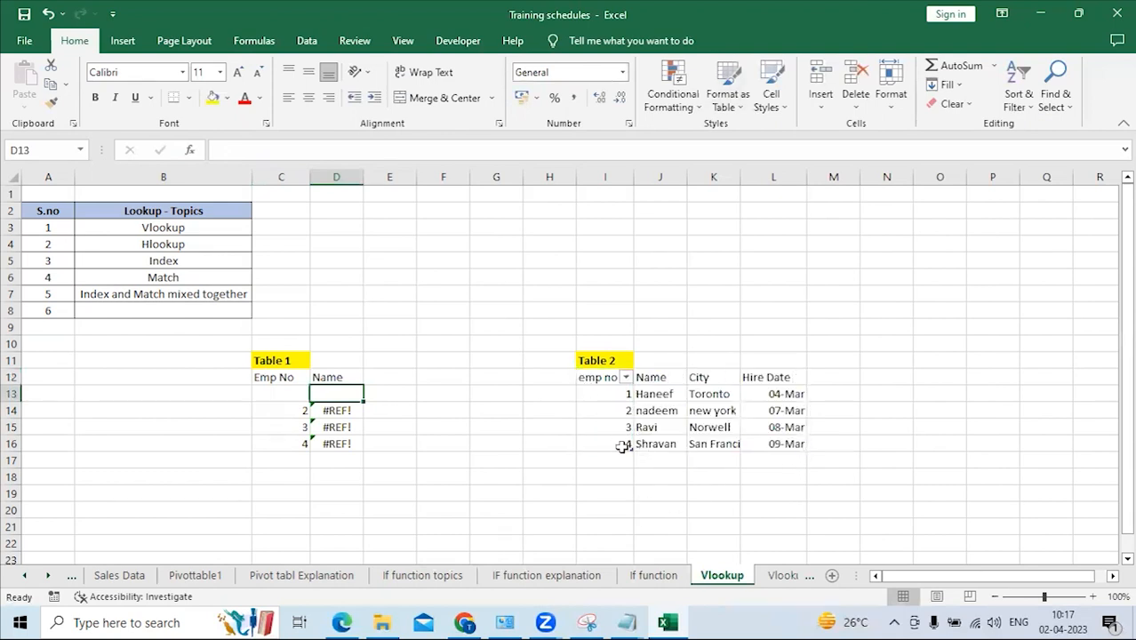
pyautogui.click(622, 445)
pyautogui.rightClick(623, 445)
pyautogui.click(603, 379)
pyautogui.moveTo(603, 377); pyautogui.dragTo(603, 444)
pyautogui.click(605, 477)
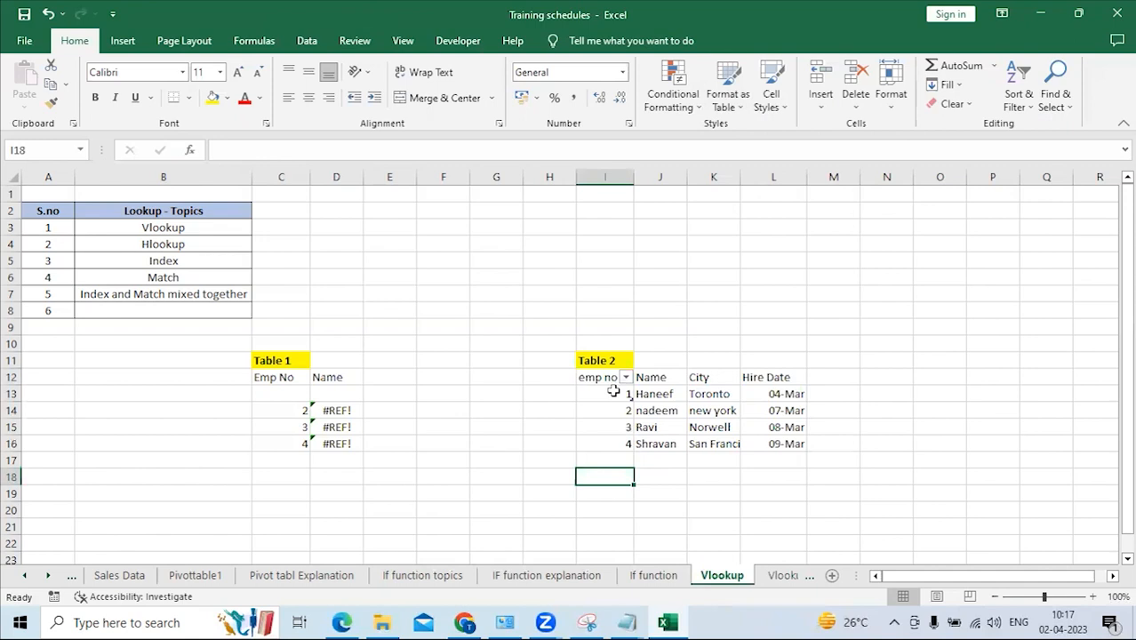
# Clear the contents of Table 2's employee number header and first value, I12:I13.
pyautogui.moveTo(605, 379)
pyautogui.mouseDown()
pyautogui.moveTo(622, 376)
pyautogui.moveTo(613, 388)
pyautogui.mouseUp()
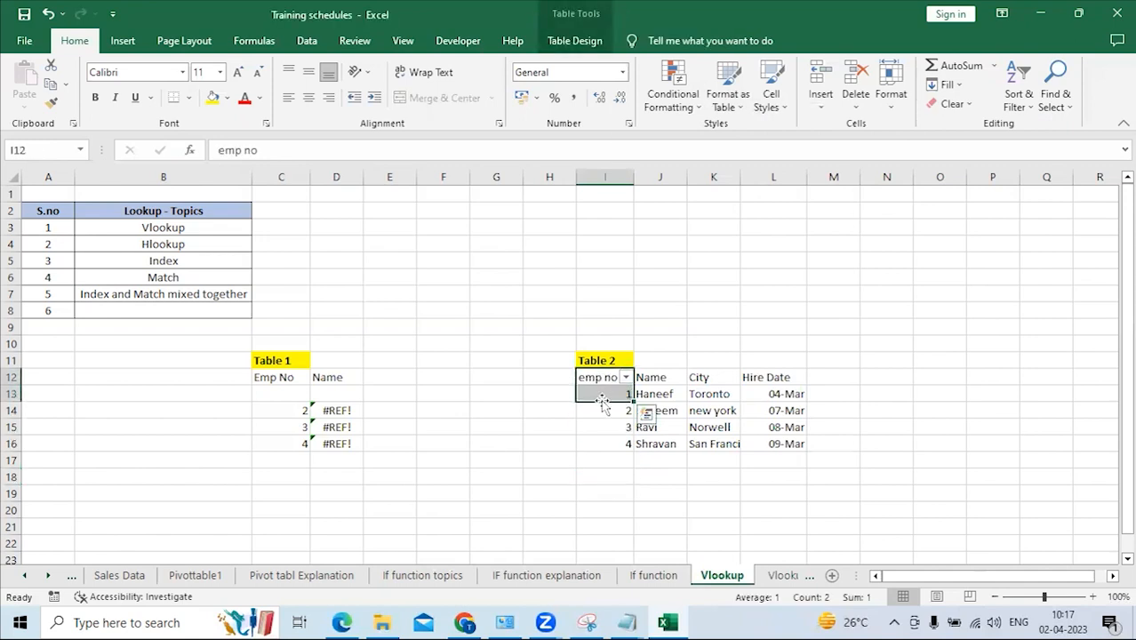
pyautogui.click(602, 377)
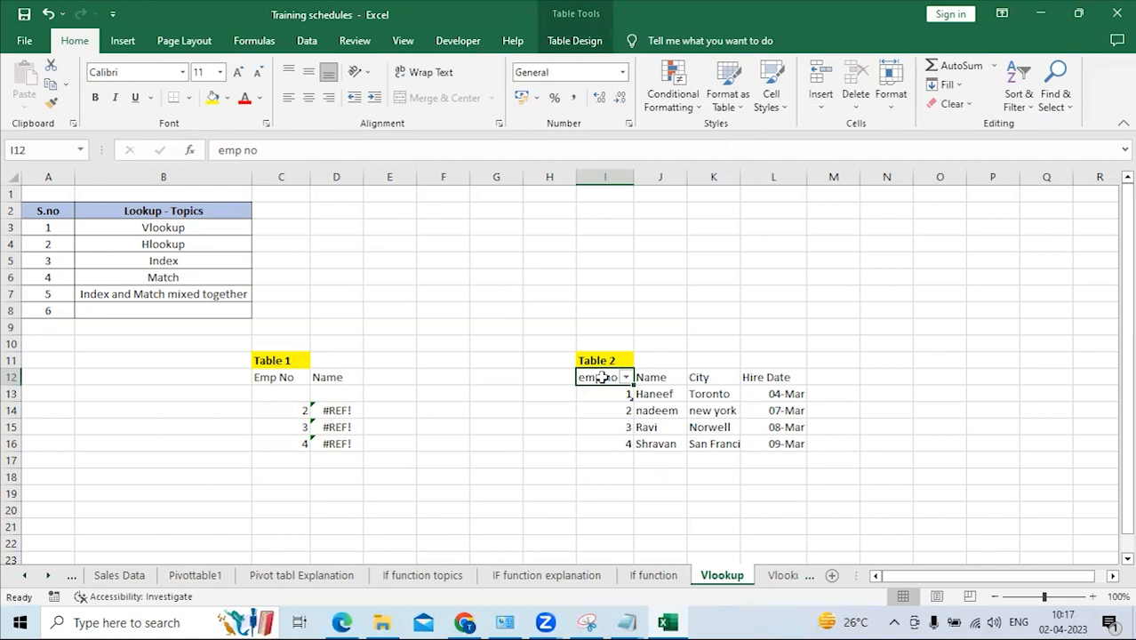
pyautogui.moveTo(602, 377); pyautogui.dragTo(609, 389)
pyautogui.rightClick(612, 391)
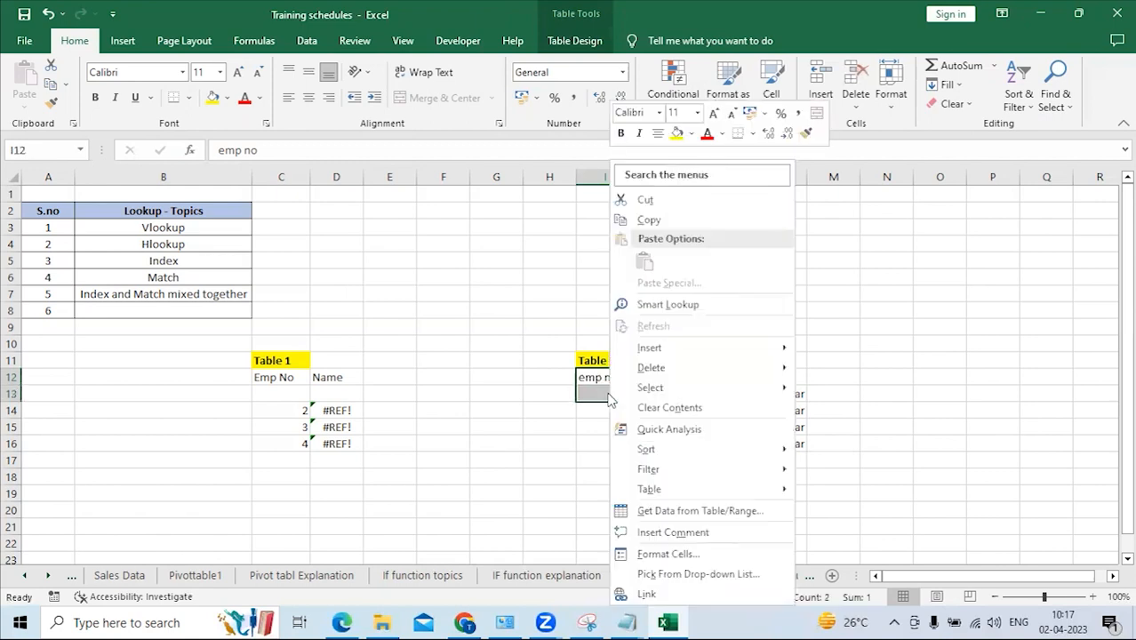
pyautogui.moveTo(676, 379)
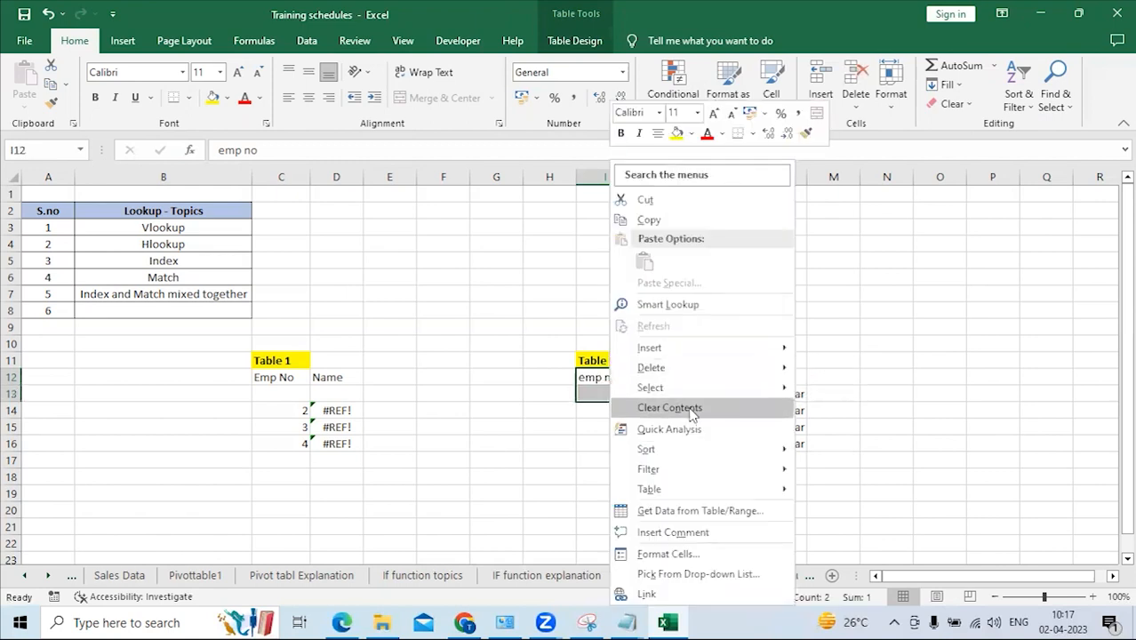
pyautogui.click(690, 409)
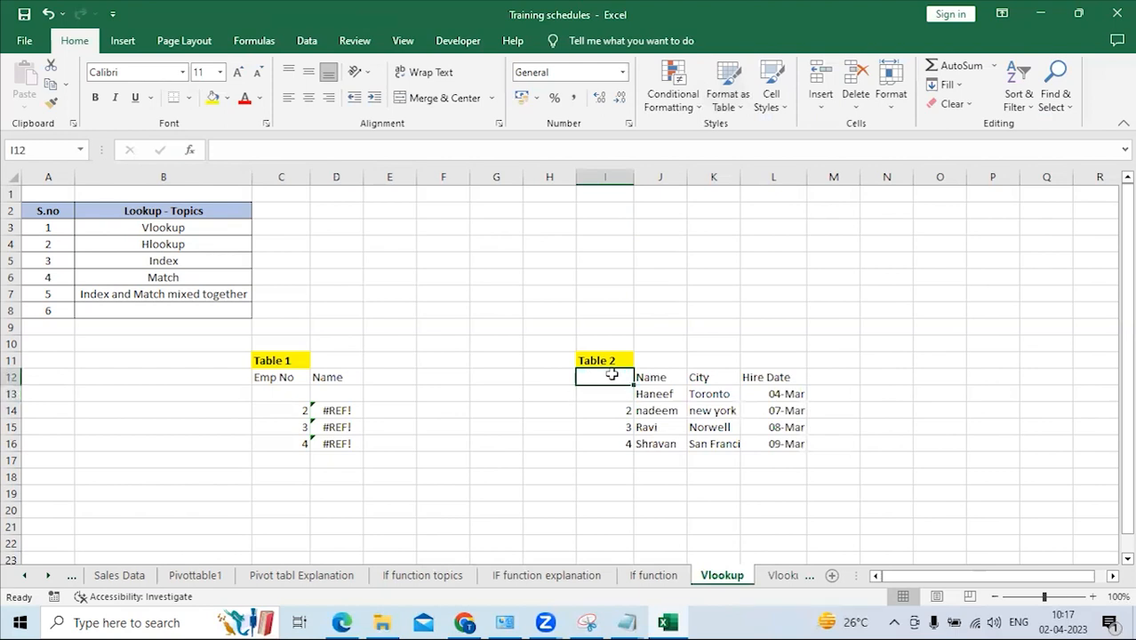
# Re-enter the header Emp No in I12 and the value 1 in I13 of Table 2.
pyautogui.write('Emp')
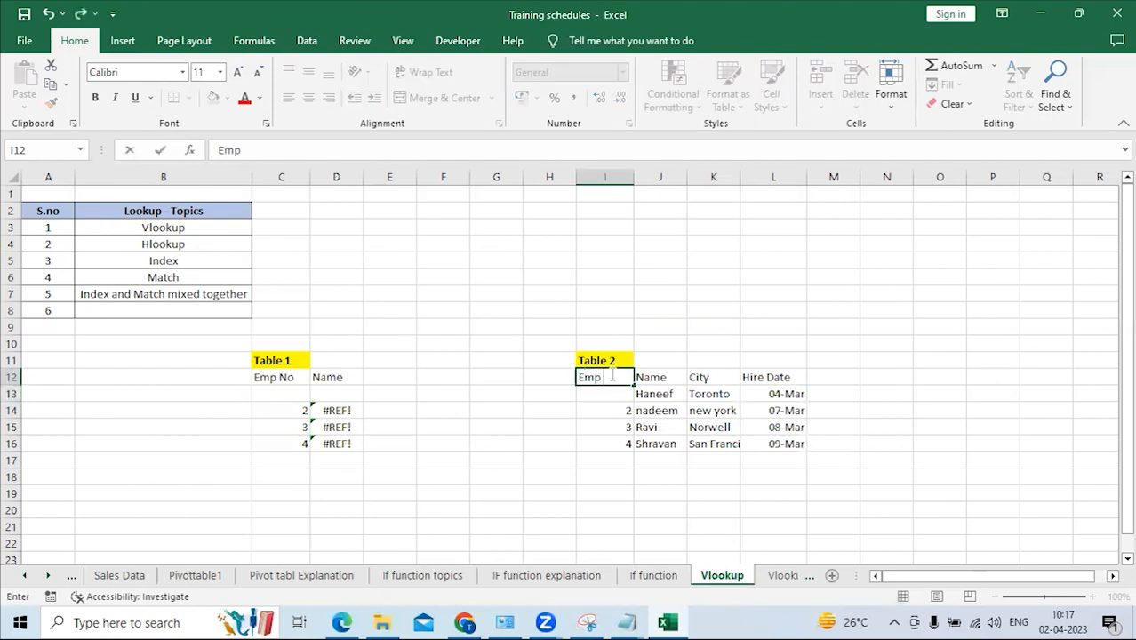
pyautogui.write(' No')
pyautogui.press('Return')
pyautogui.write('1')
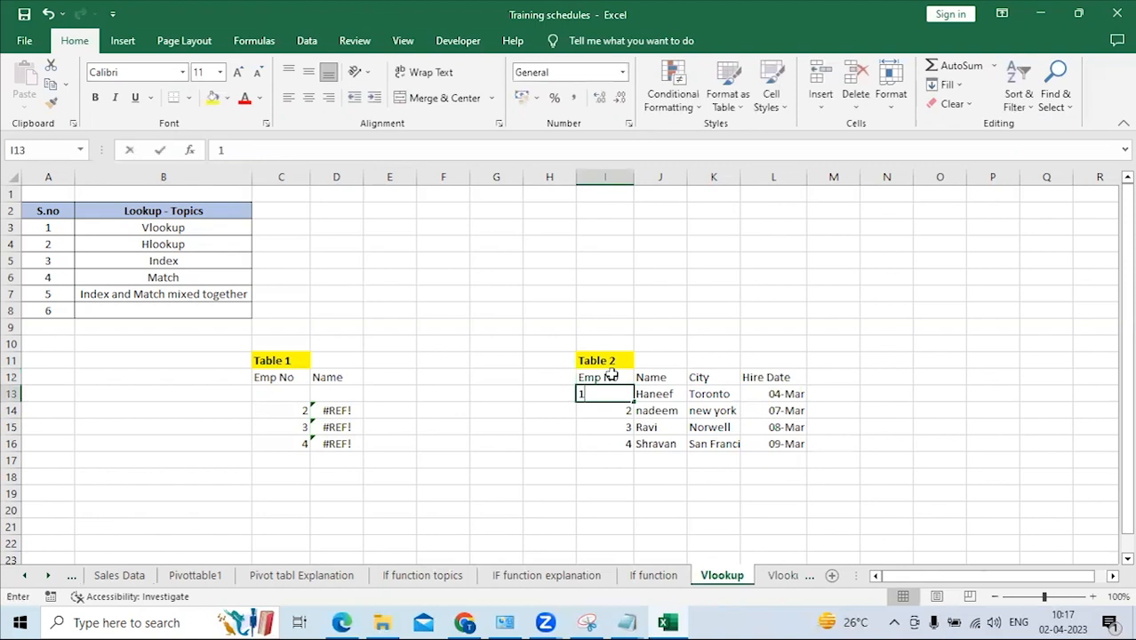
pyautogui.press('Return')
# Enter 1 in C13 of Table 1 and delete the broken VLOOKUP formulas from D14:D16.
pyautogui.click(290, 392)
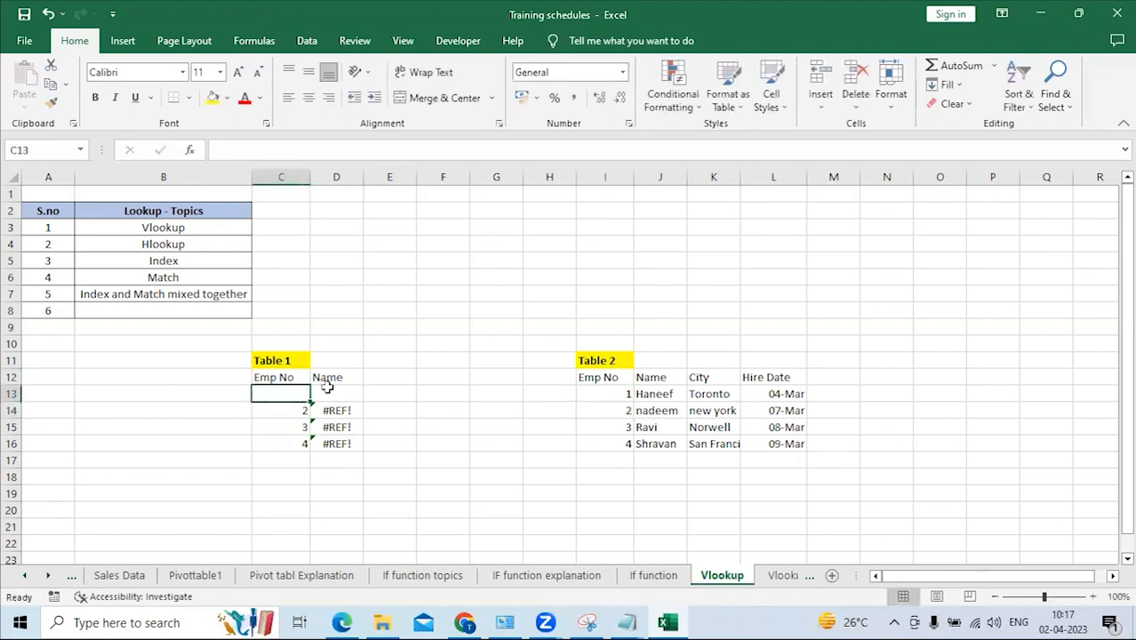
pyautogui.write('1')
pyautogui.press('Return')
pyautogui.click(328, 392)
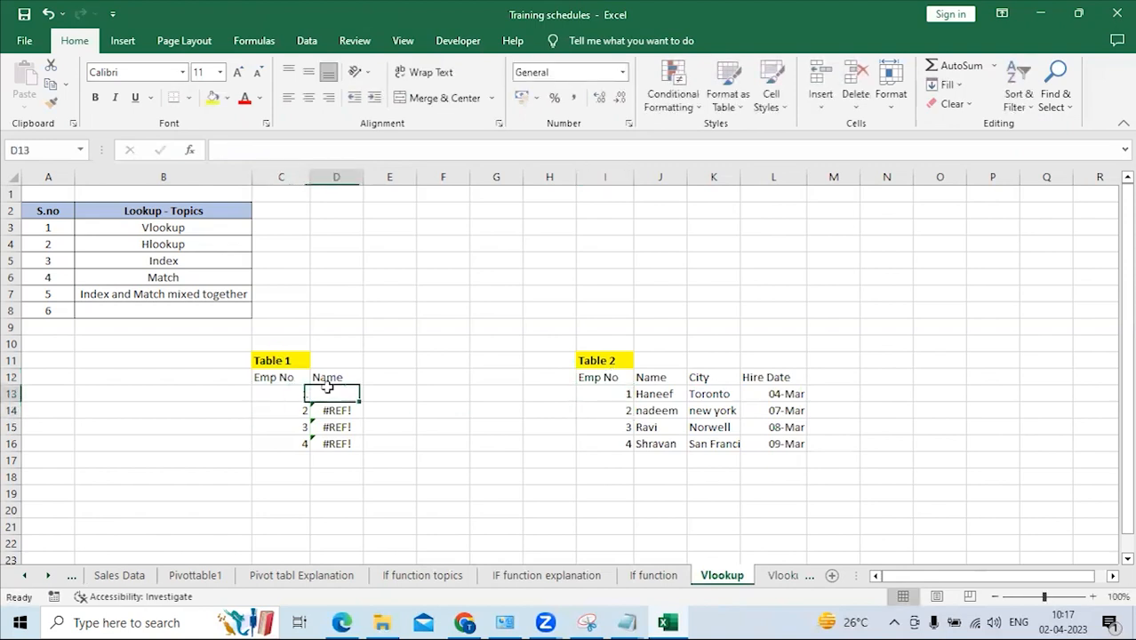
pyautogui.click(342, 408)
pyautogui.keyDown('shift'); pyautogui.click(342, 444); pyautogui.keyUp('shift')
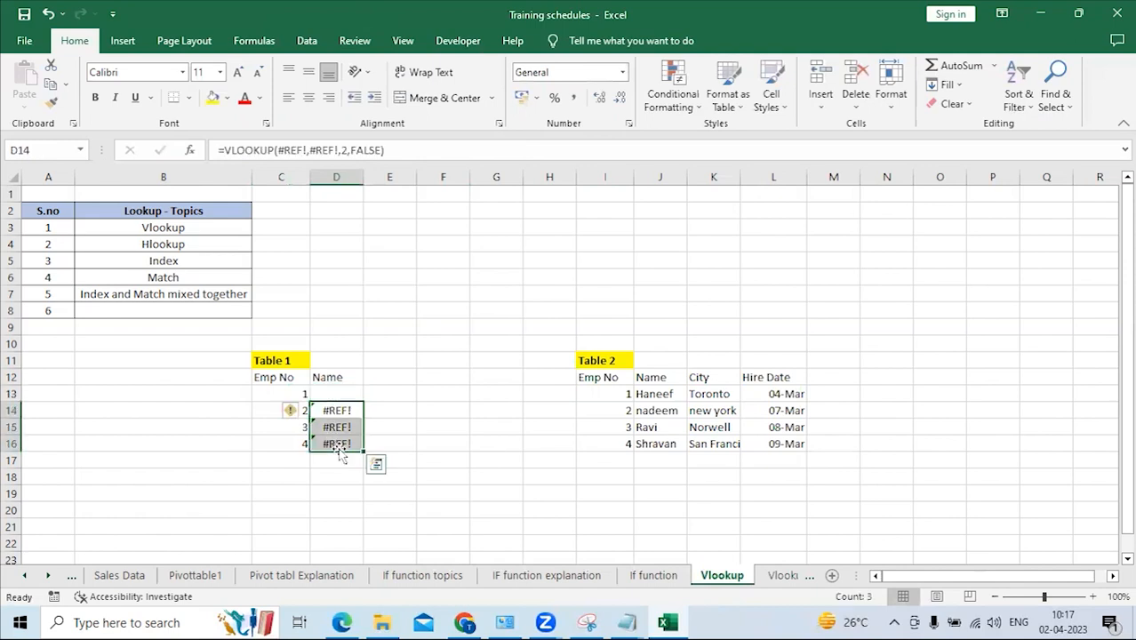
pyautogui.press('Delete')
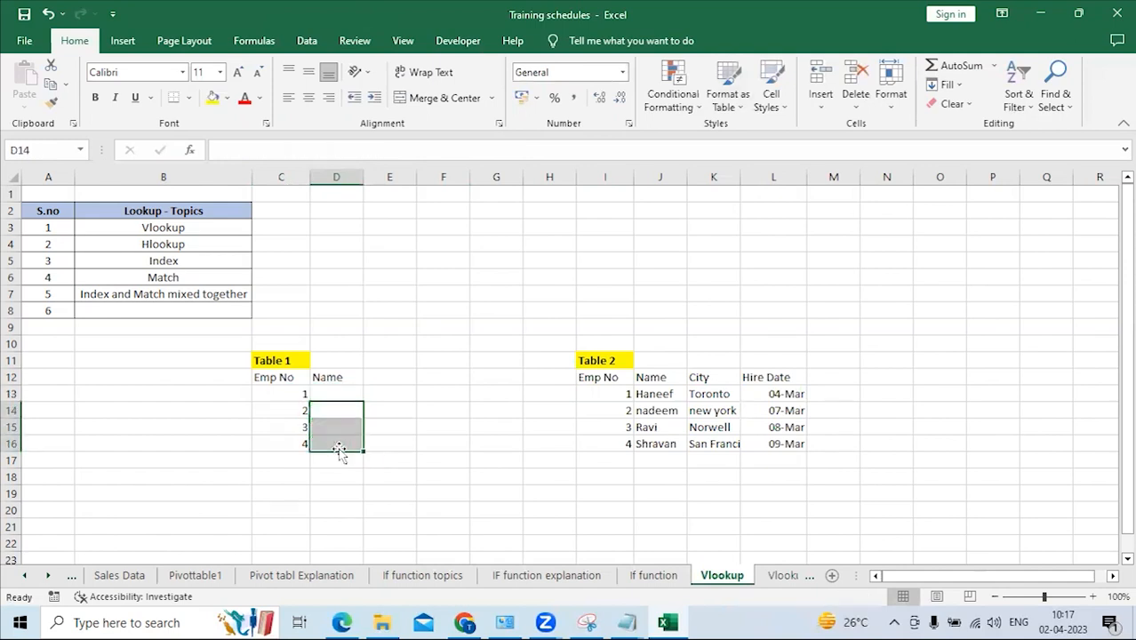
# Switch to Chrome and close the WhatsApp tab.
pyautogui.click(462, 617)
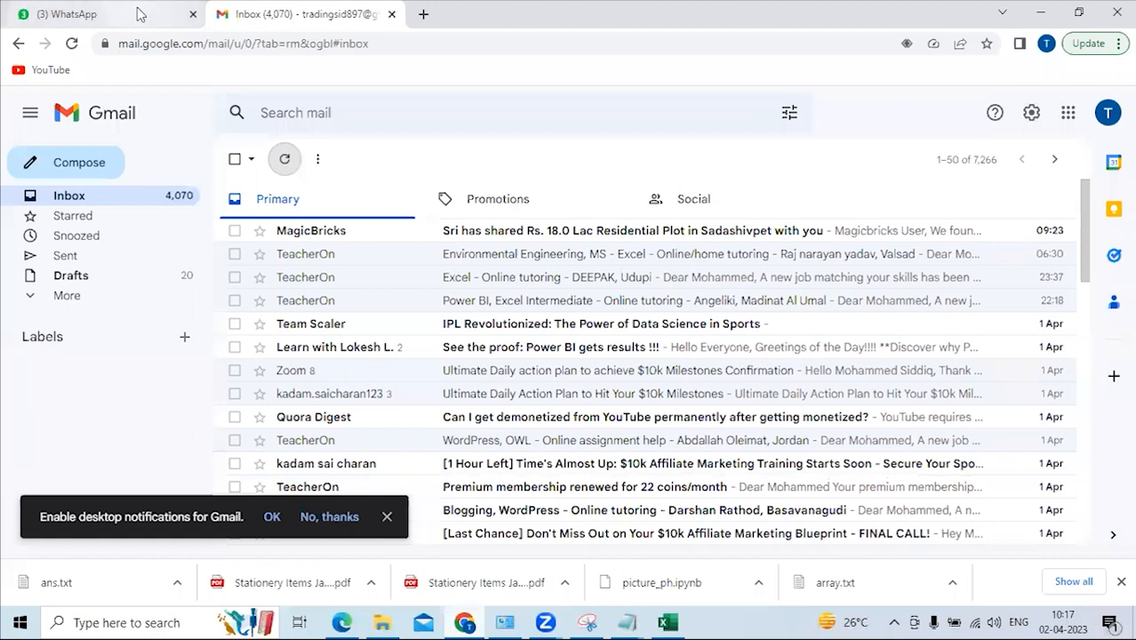
pyautogui.click(193, 14)
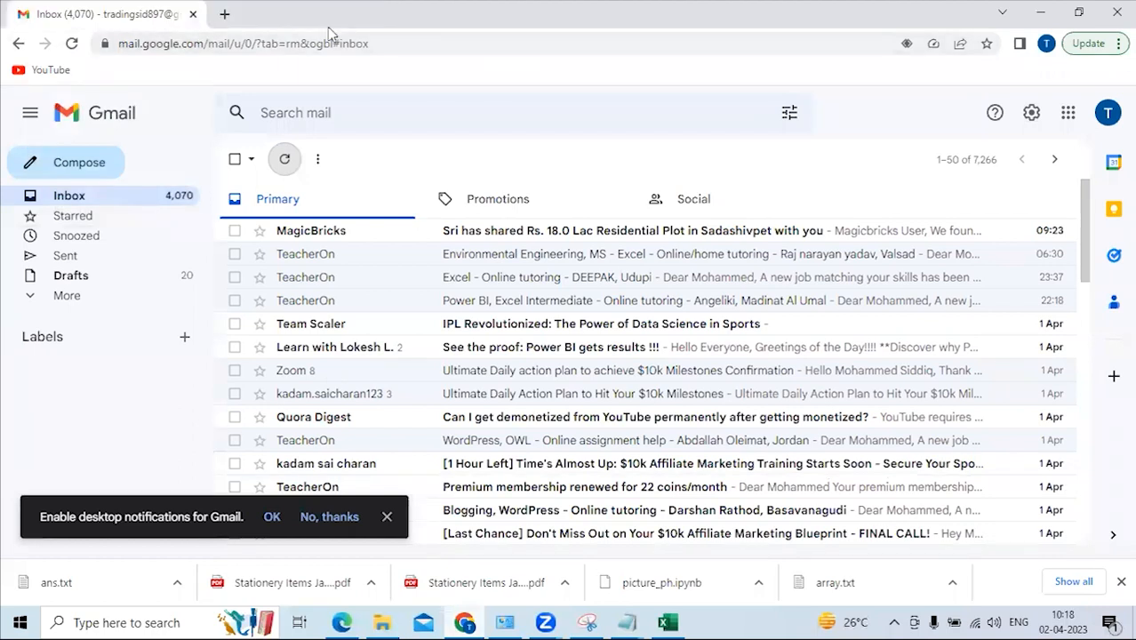
# Switch back to Excel and review the ranges of Table 1 (C12:D16) and Table 2 (I12:L16) on the Vlookup sheet.
pyautogui.click(1043, 12)
pyautogui.click(366, 353)
pyautogui.click(349, 392)
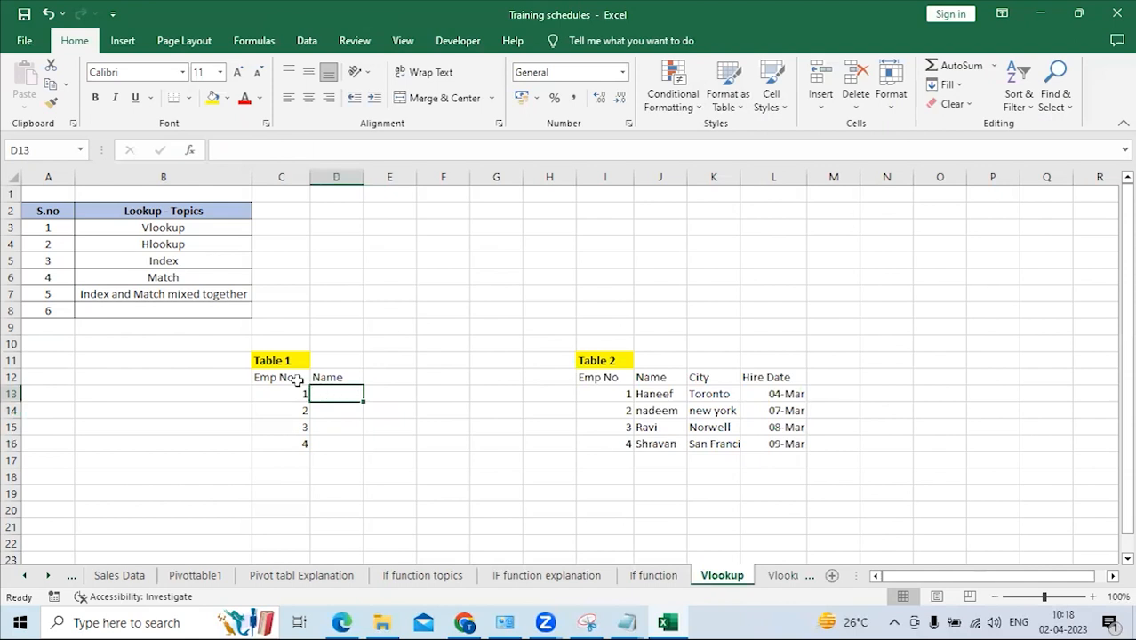
pyautogui.moveTo(298, 377); pyautogui.dragTo(328, 442)
pyautogui.moveTo(596, 377); pyautogui.dragTo(790, 447)
pyautogui.click(320, 394)
pyautogui.click(801, 90)
pyautogui.click(337, 428)
# Start inserting a function in D13, the first Name cell of Table 1, through the Insert Function dialog.
pyautogui.click(335, 394)
pyautogui.click(252, 44)
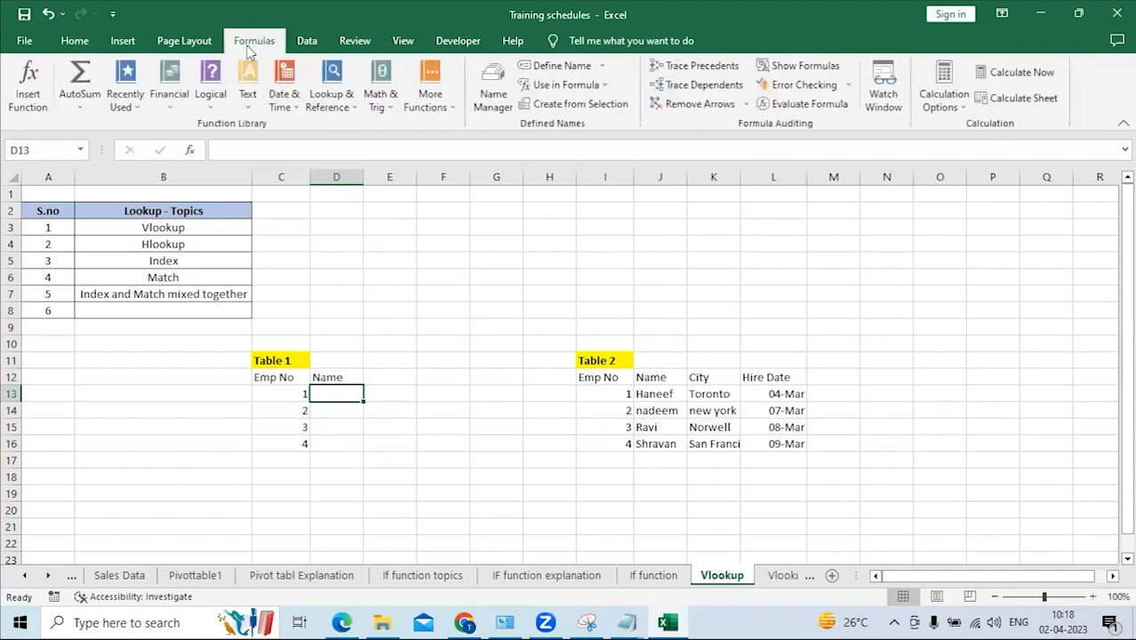
pyautogui.click(136, 106)
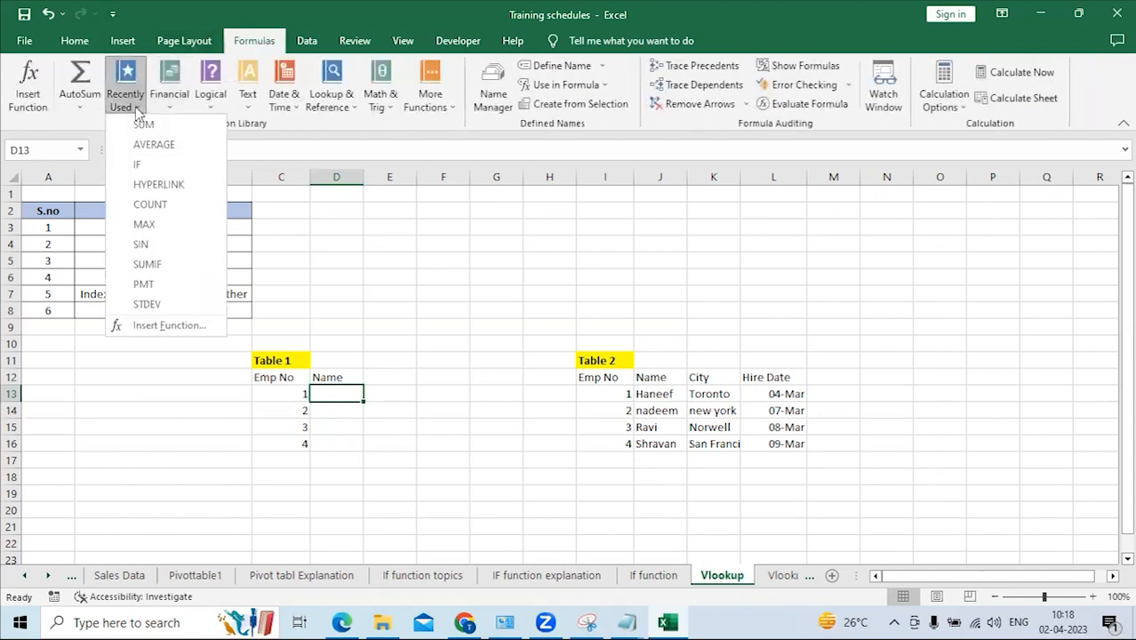
pyautogui.click(22, 98)
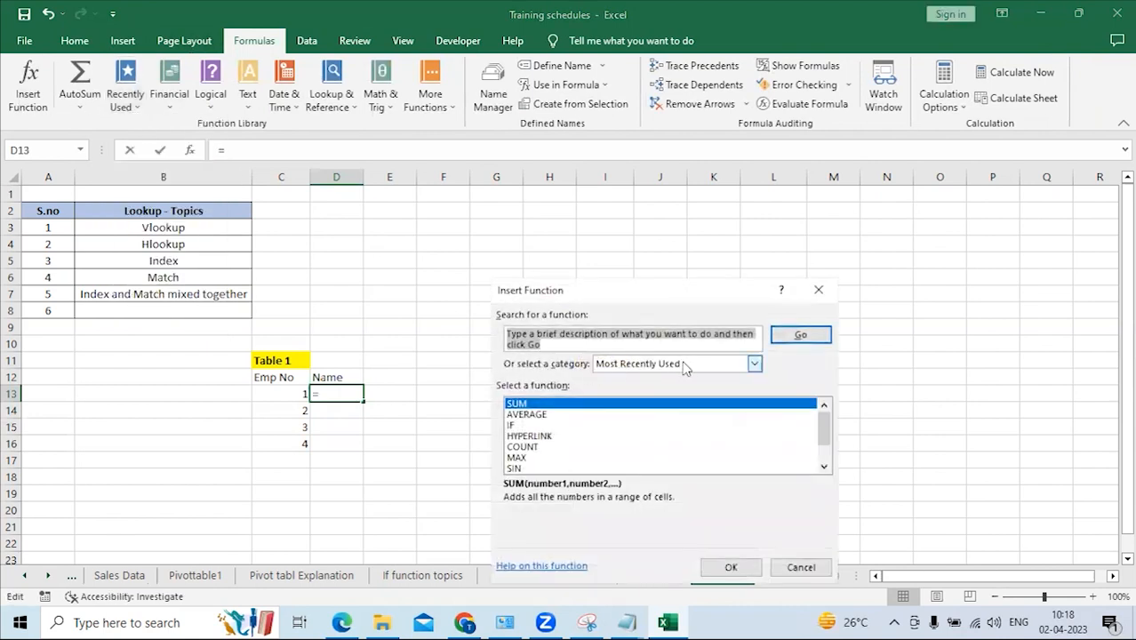
pyautogui.scroll(-1, 662, 451)
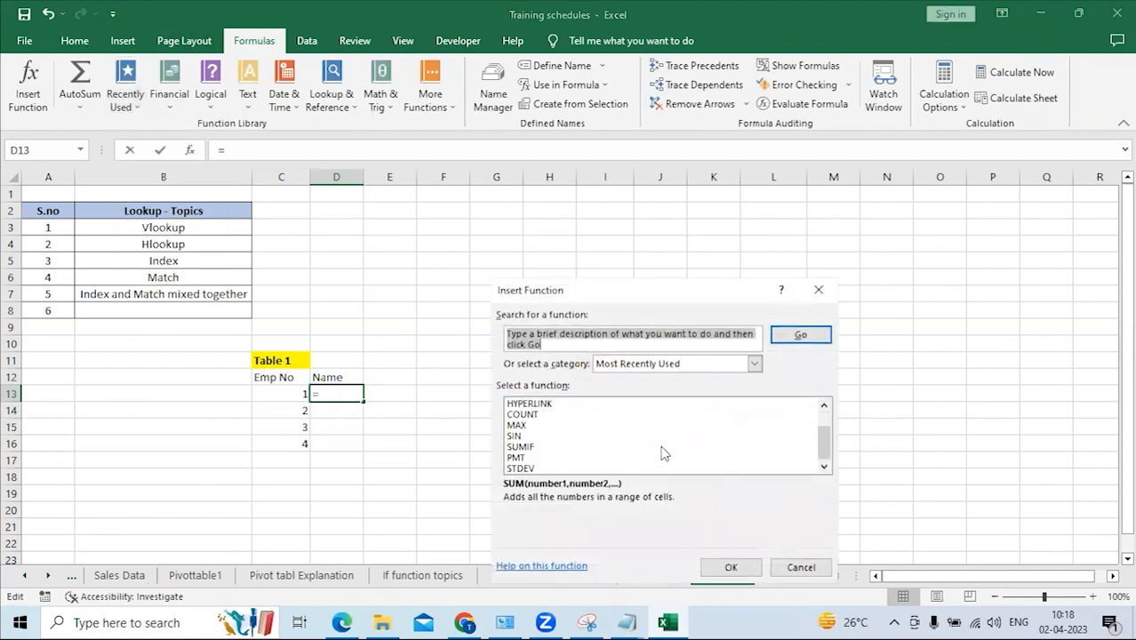
pyautogui.click(754, 365)
pyautogui.scroll(-1, 687, 452)
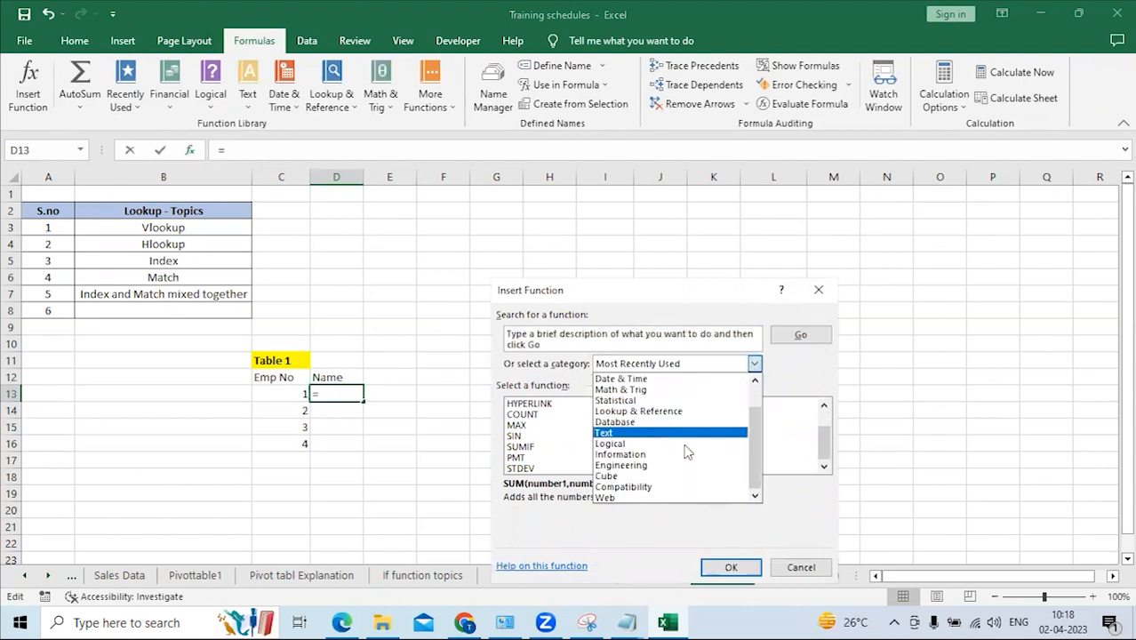
pyautogui.scroll(1, 686, 453)
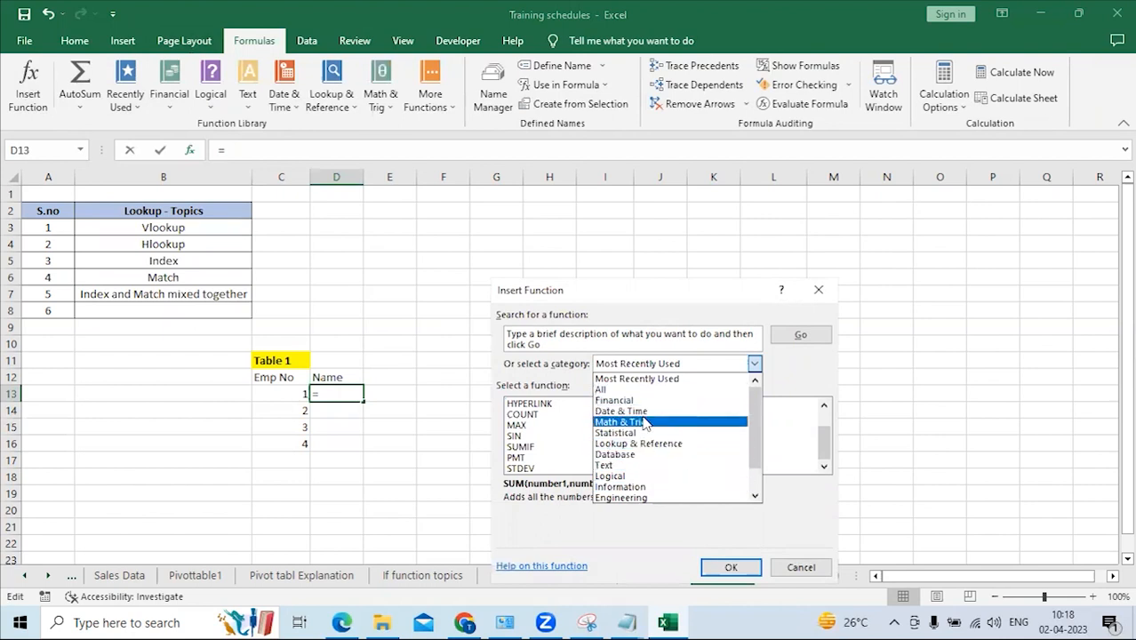
pyautogui.click(640, 477)
pyautogui.scroll(-2, 647, 440)
pyautogui.scroll(2, 647, 444)
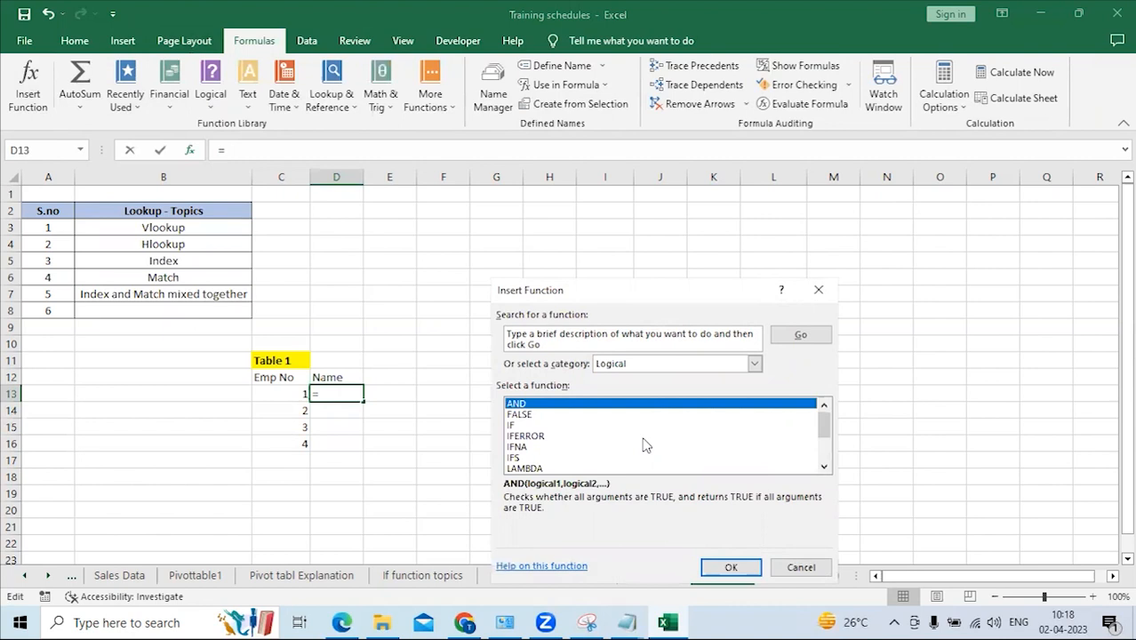
# List functions from the All category and insert VLOOKUP into D13.
pyautogui.click(754, 364)
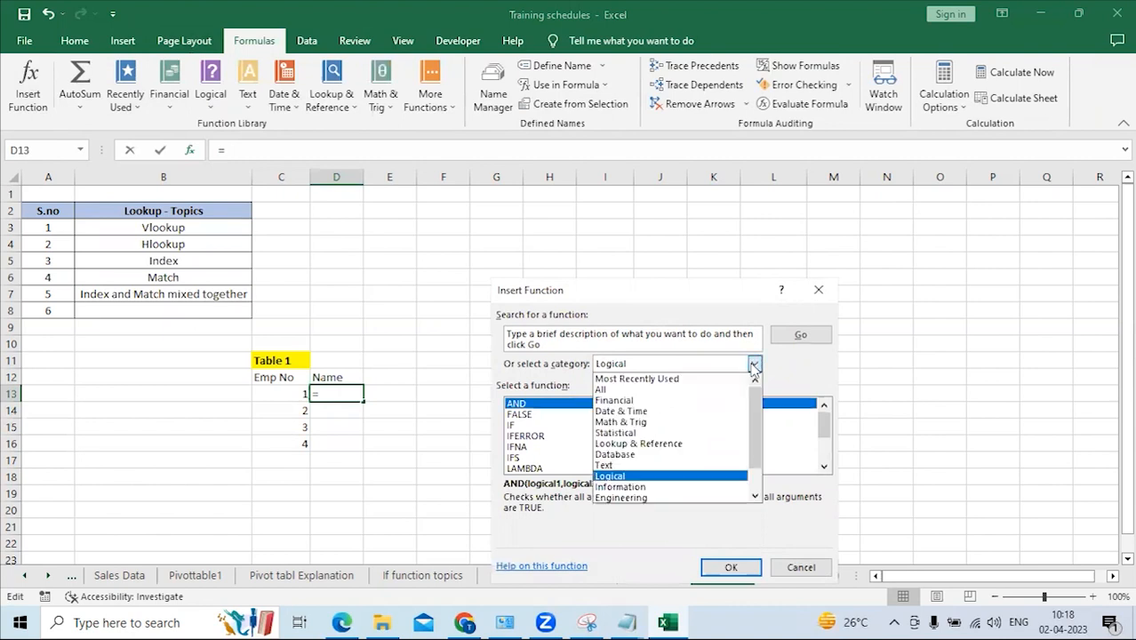
pyautogui.click(658, 391)
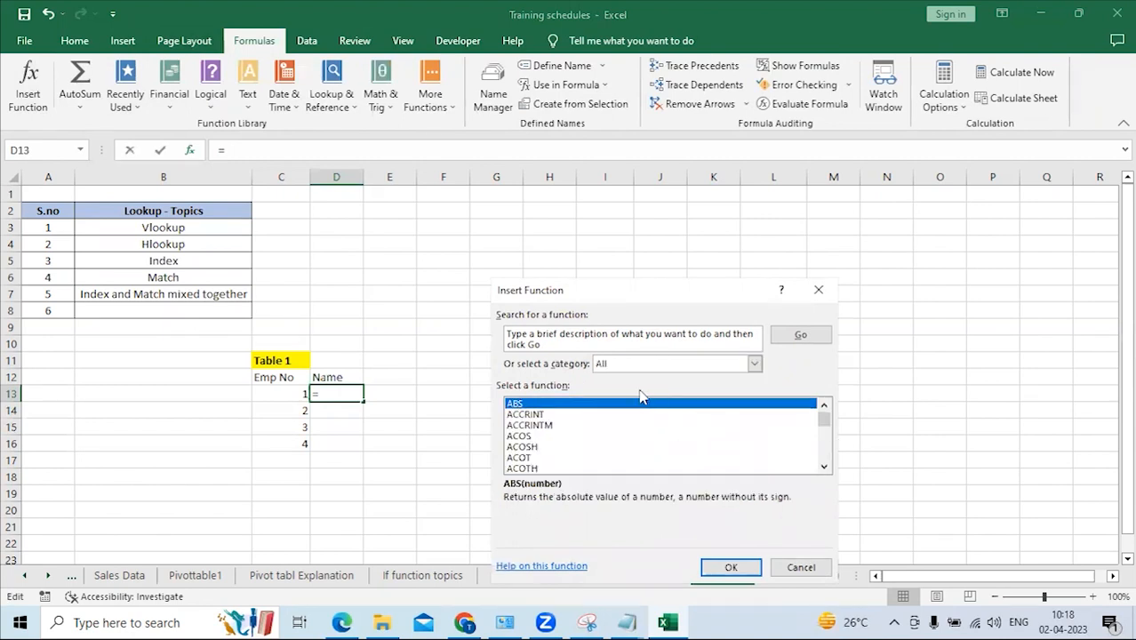
pyautogui.scroll(-6, 601, 460)
pyautogui.click(556, 447)
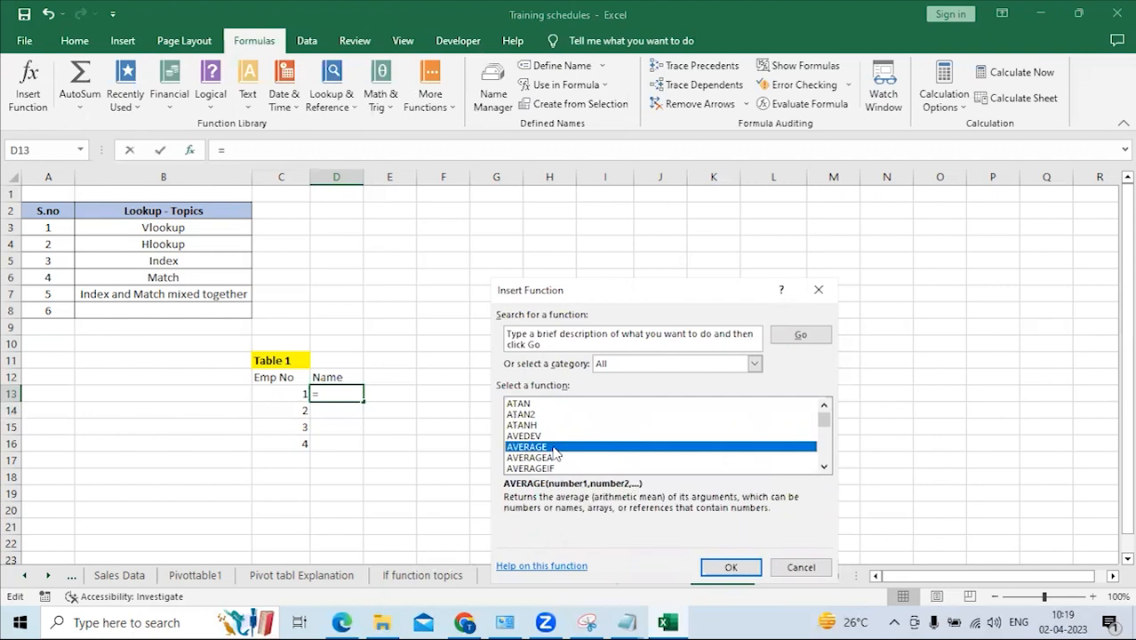
pyautogui.press('v')
pyautogui.scroll(-3, 551, 455)
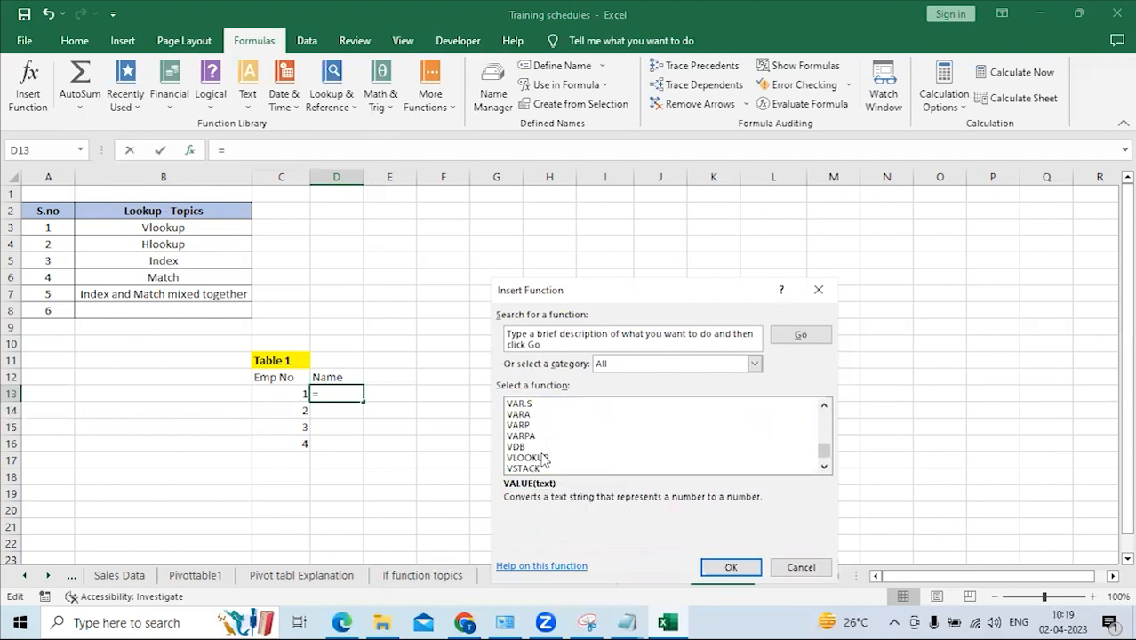
pyautogui.click(543, 457)
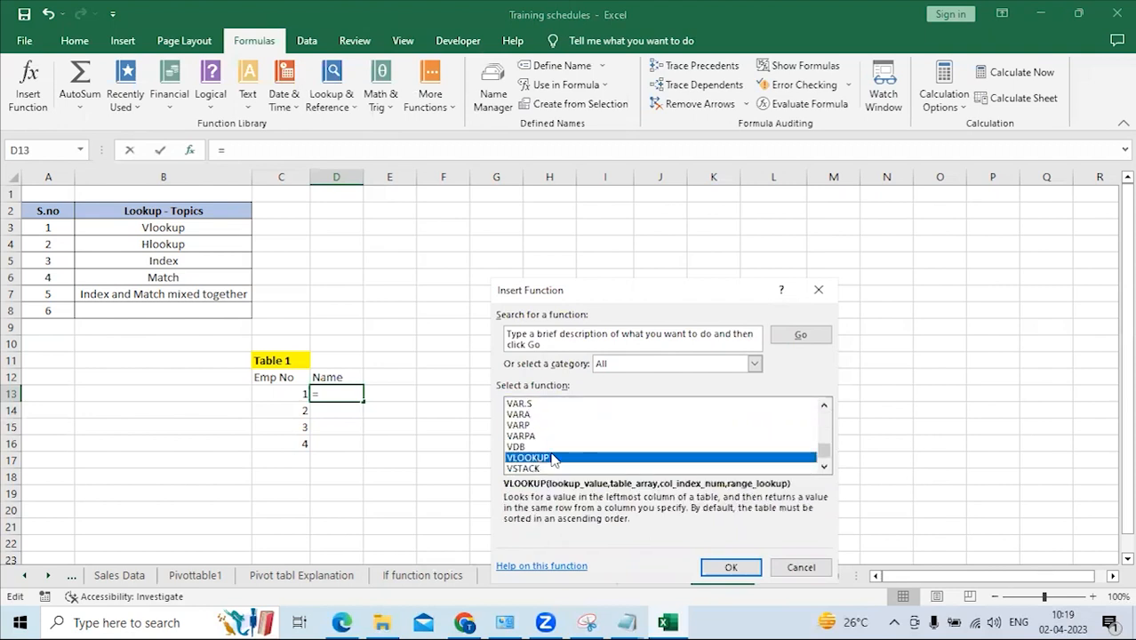
pyautogui.click(730, 567)
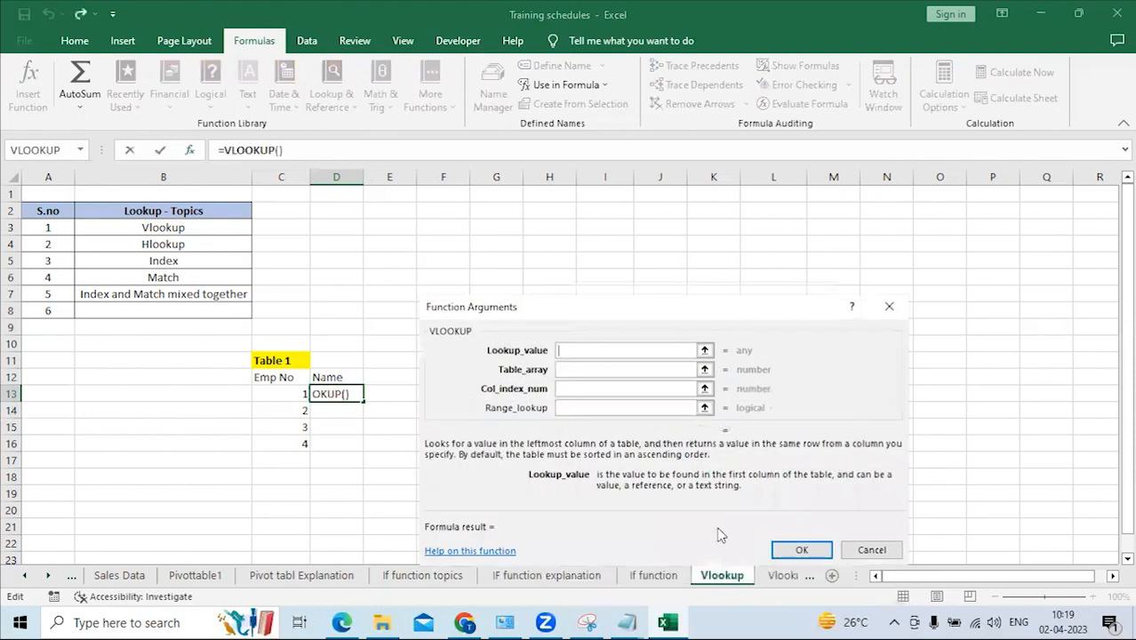
# Set VLOOKUP's Lookup_value to C13 and its Table_array to Table 2's range I12:L16.
pyautogui.moveTo(568, 307); pyautogui.dragTo(542, 232)
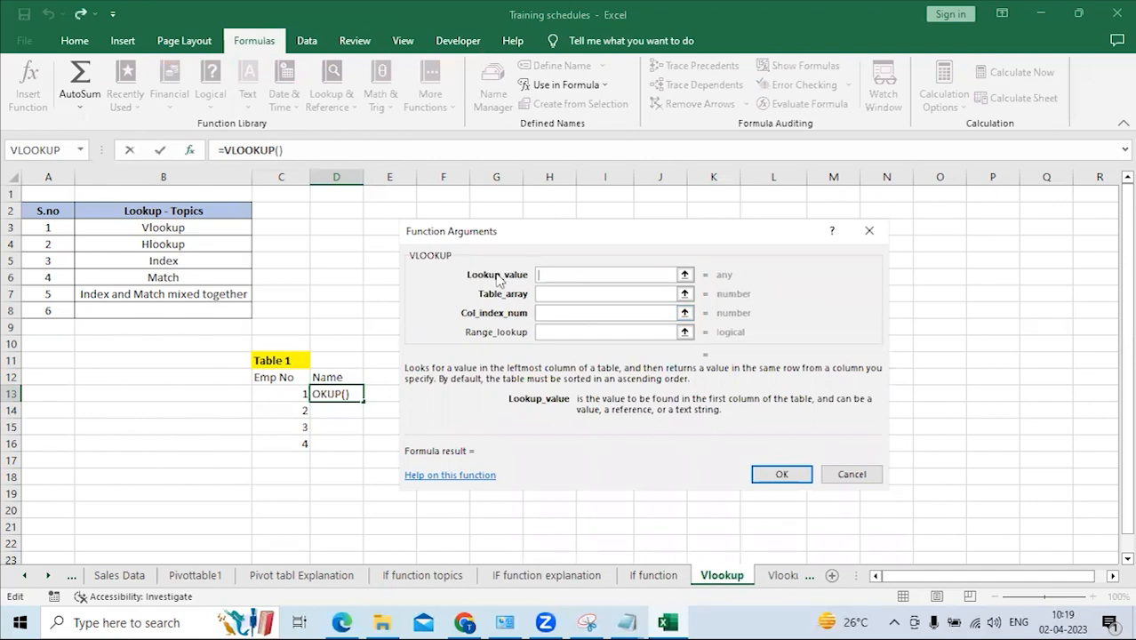
pyautogui.click(280, 394)
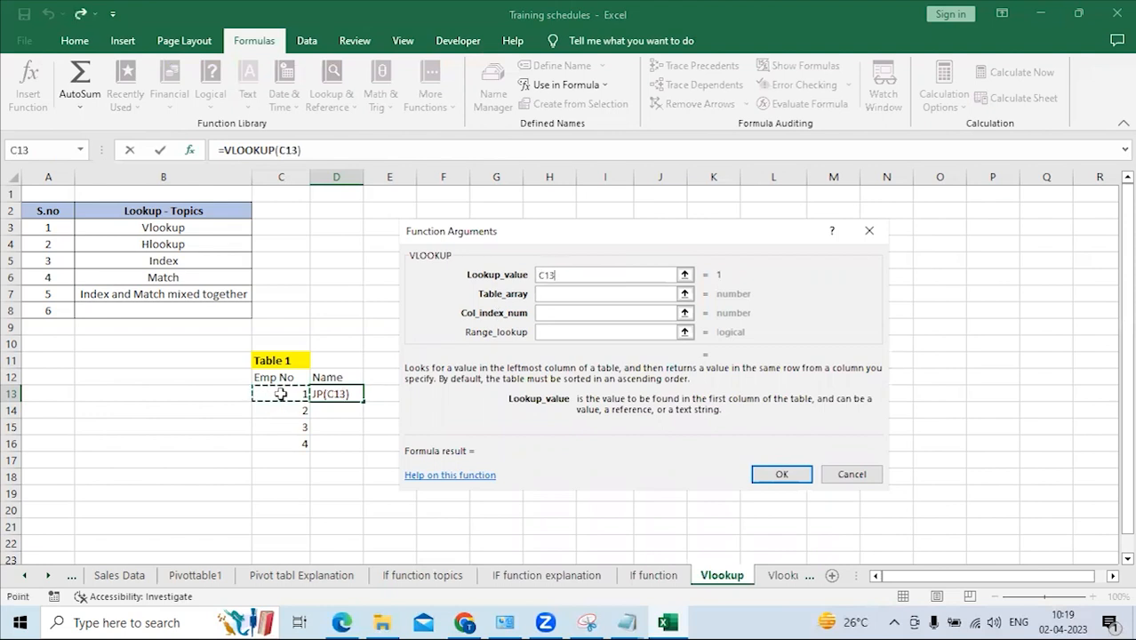
pyautogui.click(553, 295)
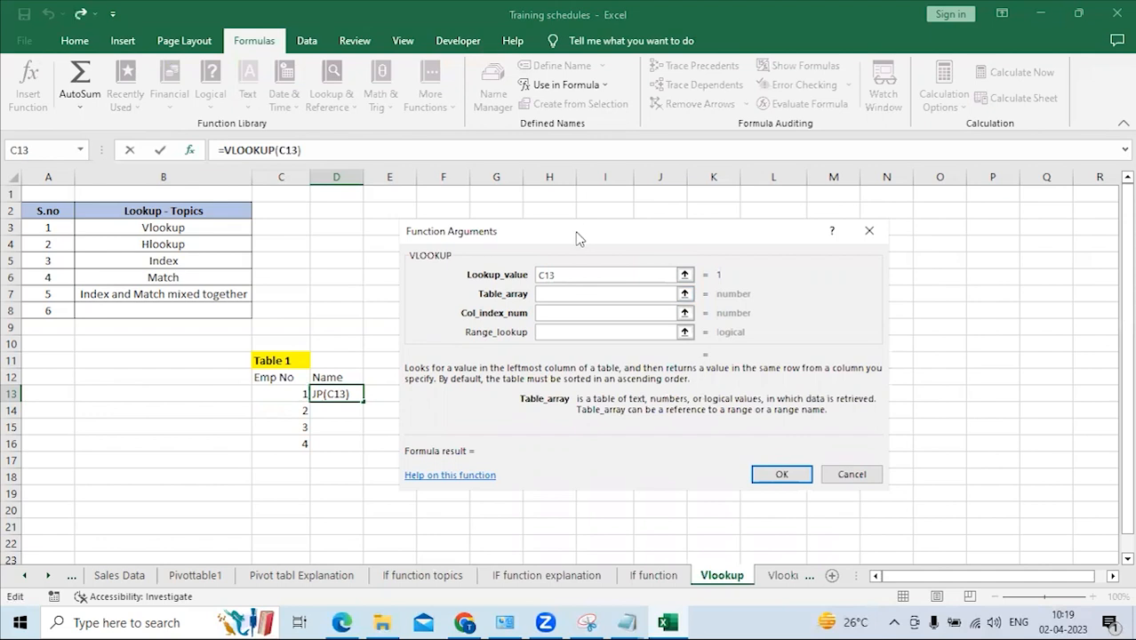
pyautogui.moveTo(576, 237); pyautogui.dragTo(185, 250)
pyautogui.moveTo(597, 377); pyautogui.dragTo(762, 447)
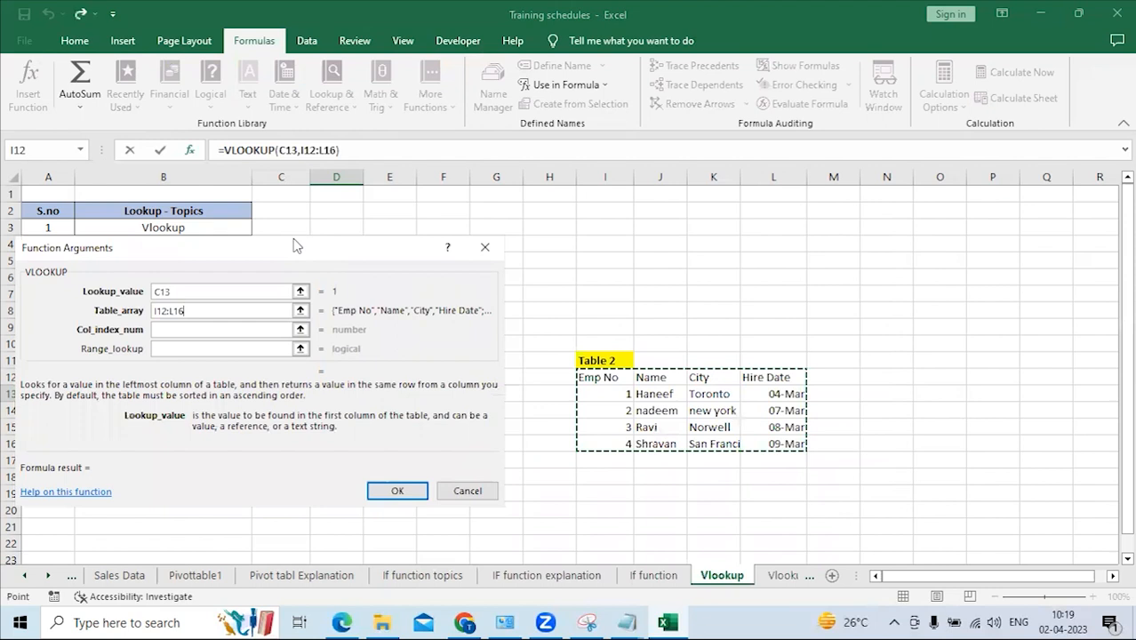
# Make the Table_array reference absolute as $I$12:$L$16.
pyautogui.moveTo(297, 246); pyautogui.dragTo(655, 247)
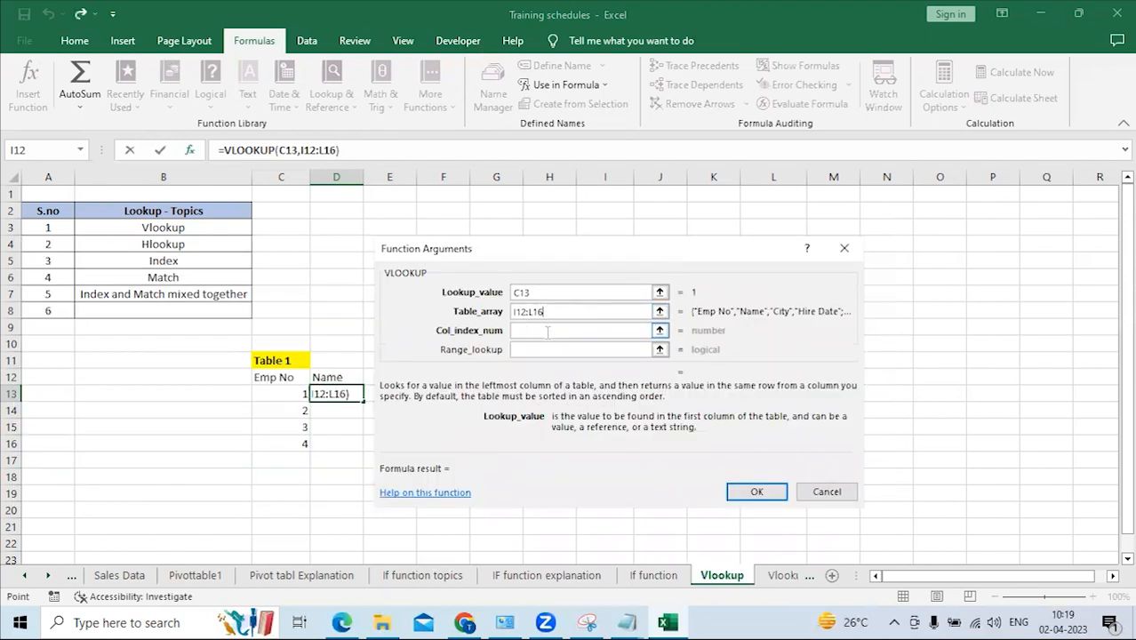
pyautogui.moveTo(625, 252); pyautogui.dragTo(163, 256)
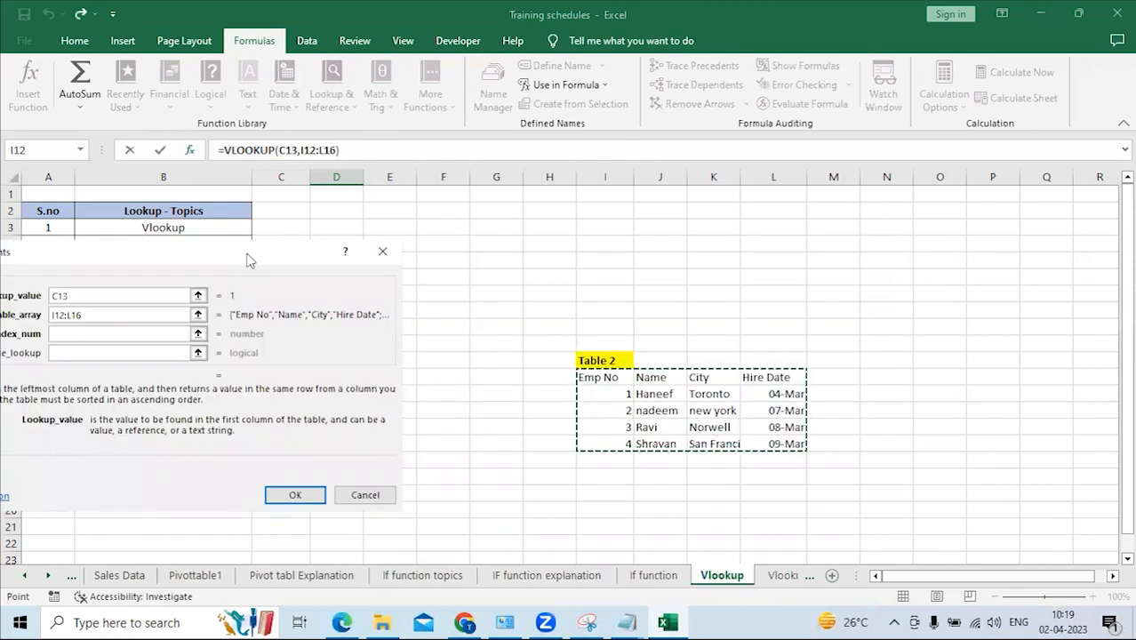
pyautogui.moveTo(249, 260); pyautogui.dragTo(808, 187)
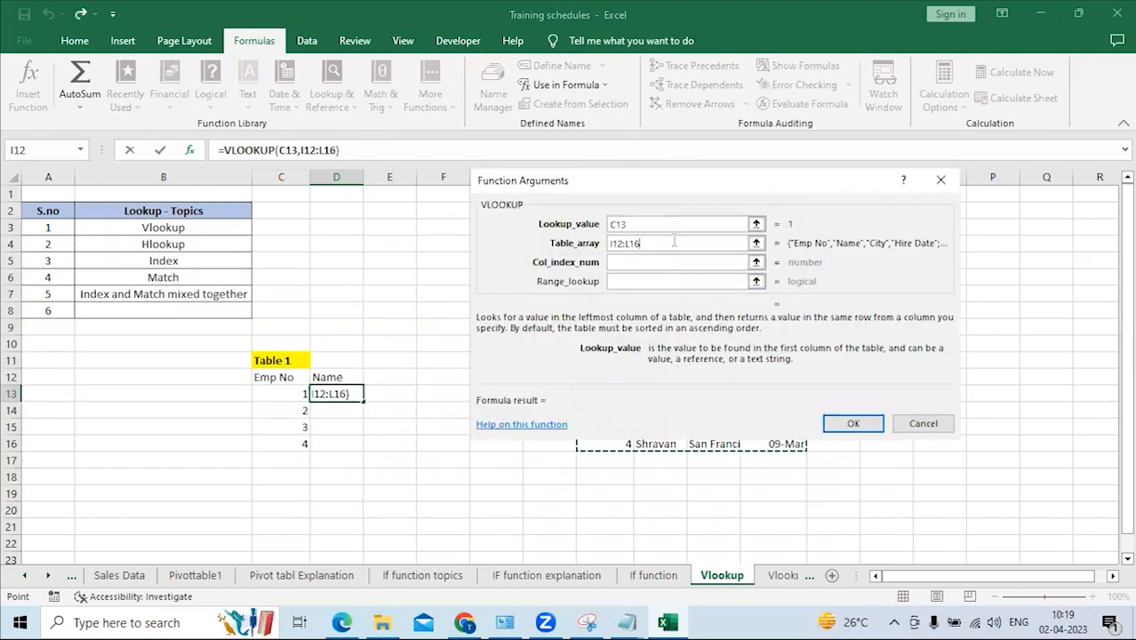
pyautogui.click(593, 243)
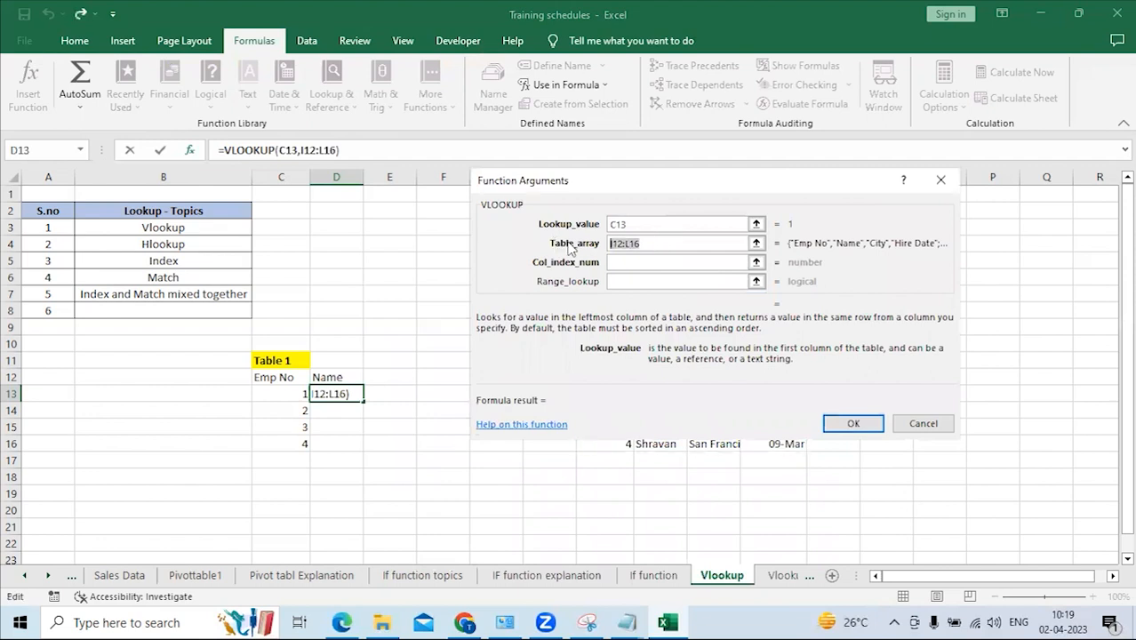
pyautogui.press('F4')
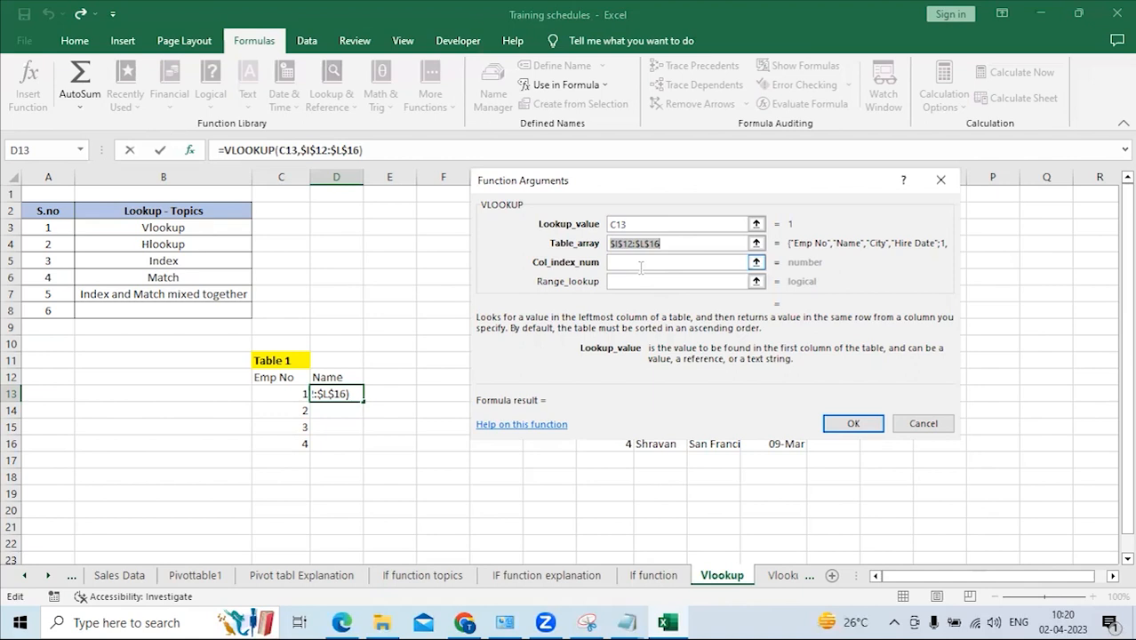
# Set Col_index_num to 2 and Range_lookup to 0, and confirm the VLOOKUP formula in D13.
pyautogui.click(640, 266)
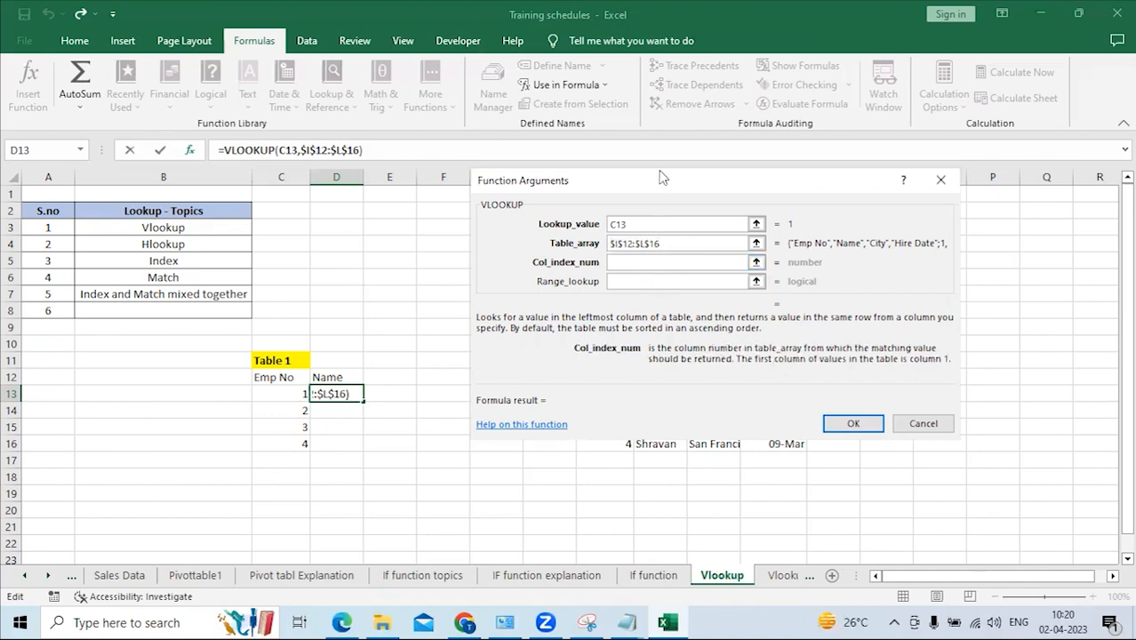
pyautogui.moveTo(663, 188); pyautogui.dragTo(201, 136)
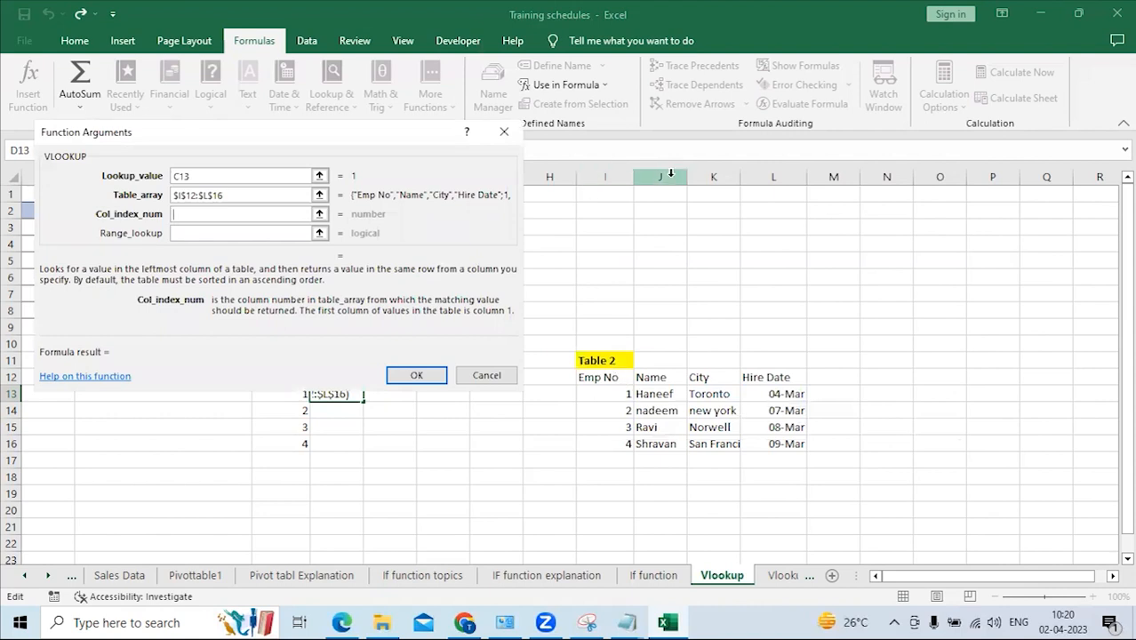
pyautogui.click(275, 215)
pyautogui.write('2')
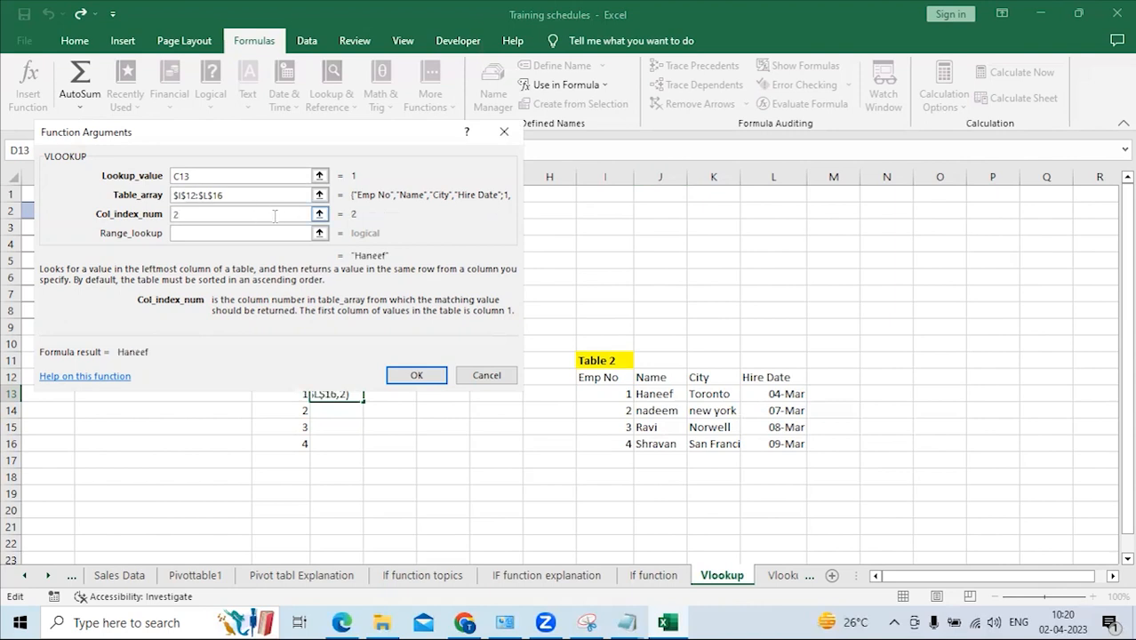
pyautogui.click(258, 233)
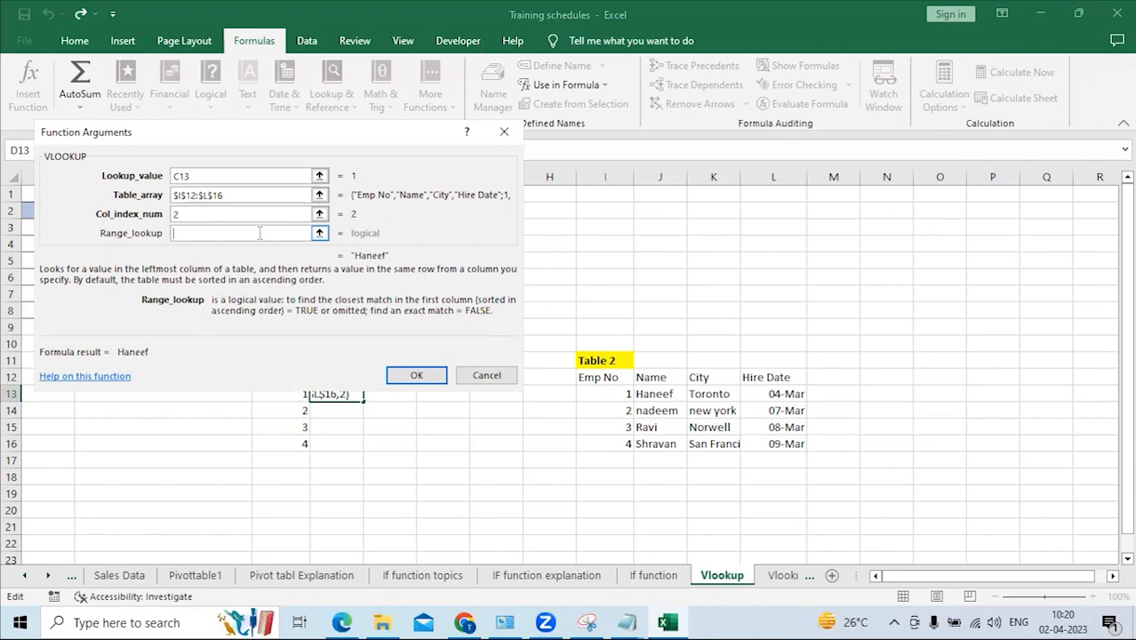
pyautogui.write('1')
pyautogui.press('BackSpace')
pyautogui.write('0')
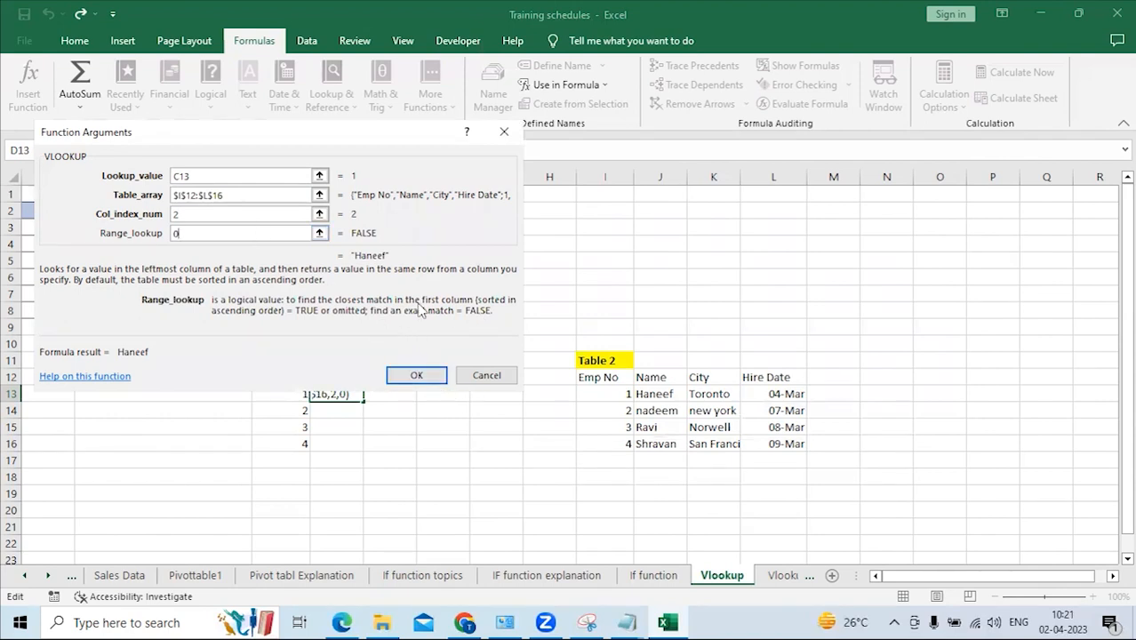
pyautogui.click(416, 376)
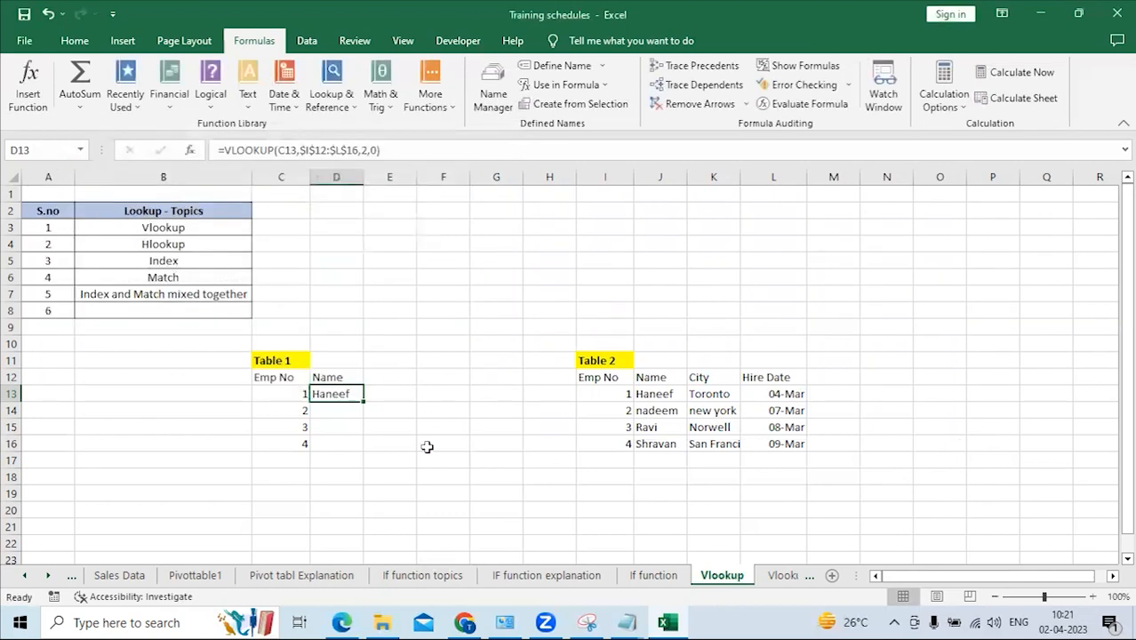
# Fill the VLOOKUP formula from D13 down to D16 and check the copied formula in D15.
pyautogui.click(271, 393)
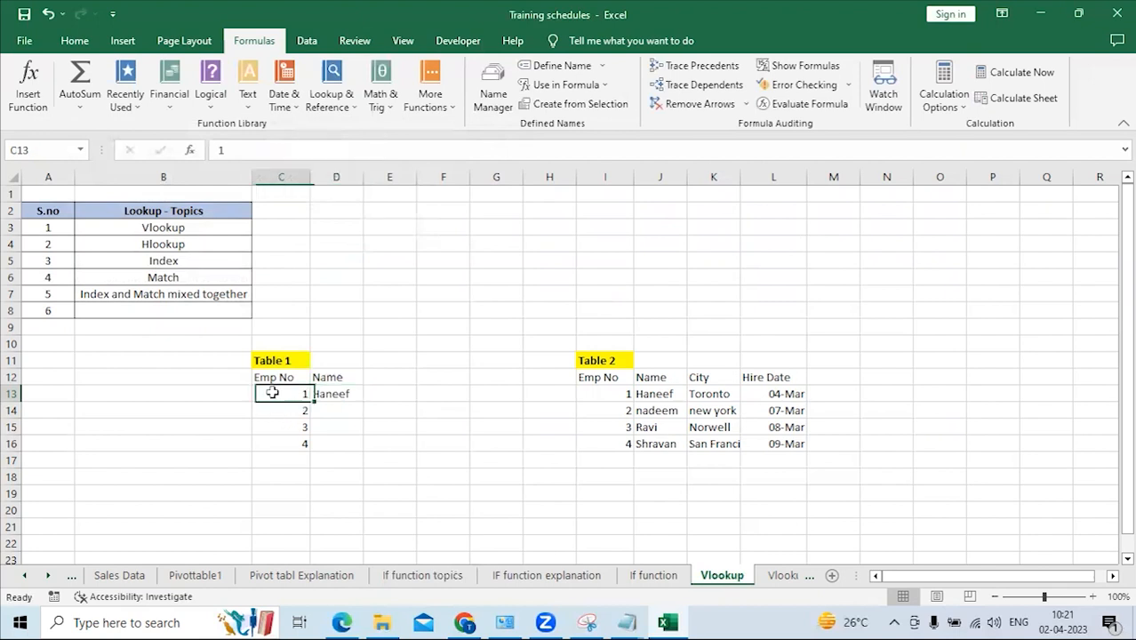
pyautogui.click(327, 393)
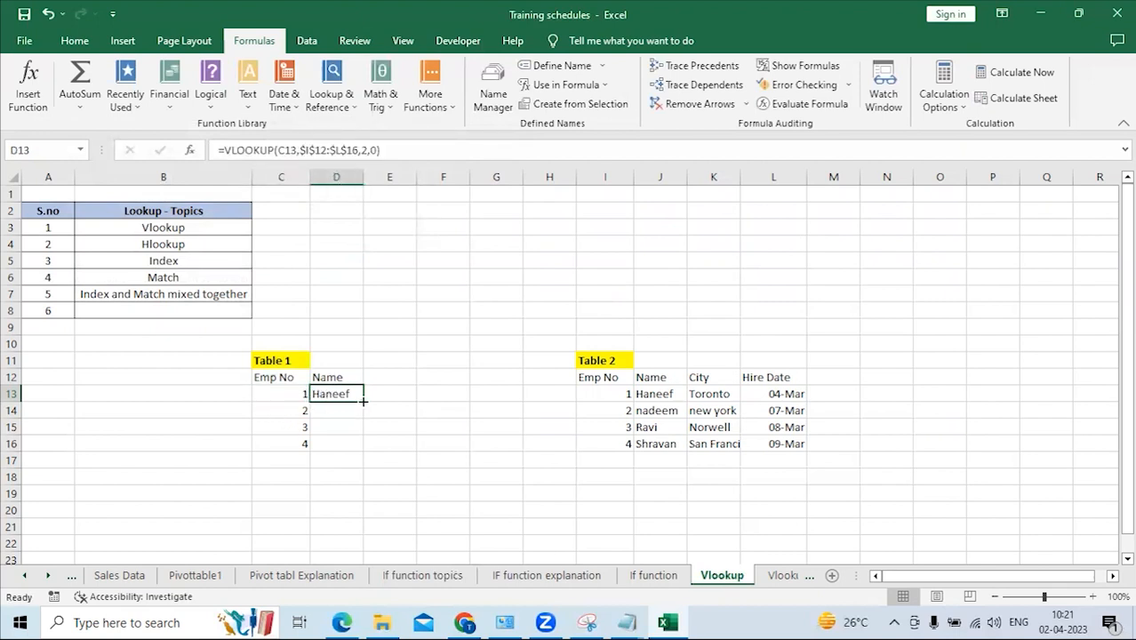
pyautogui.doubleClick(363, 399)
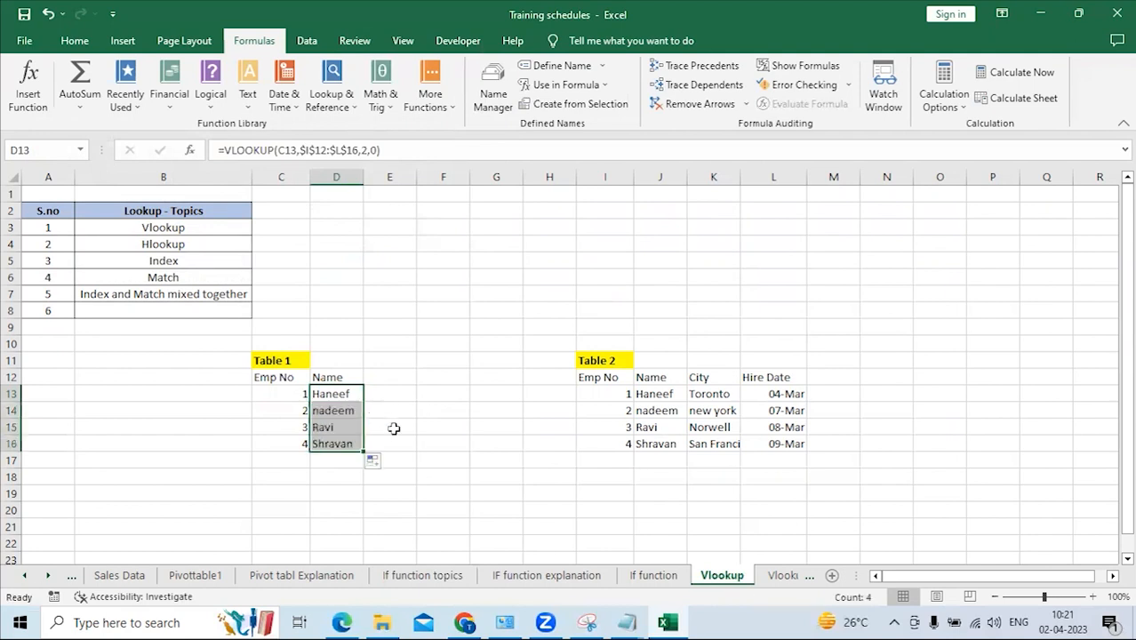
pyautogui.click(334, 428)
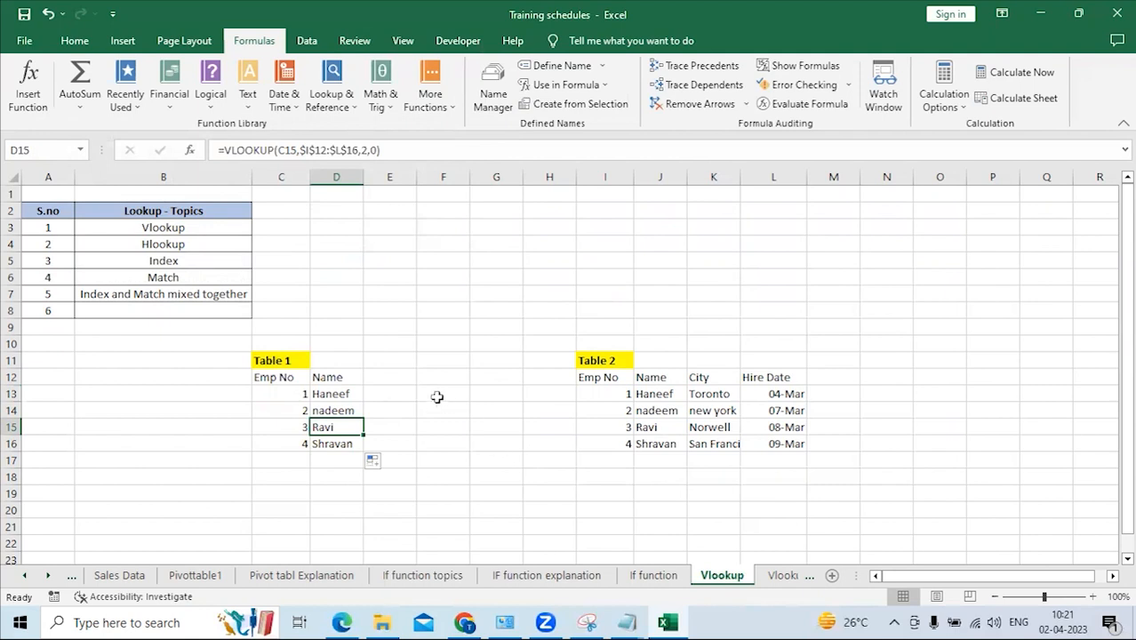
# Add the header City in E12 of Table 1.
pyautogui.click(399, 381)
pyautogui.write('Ci')
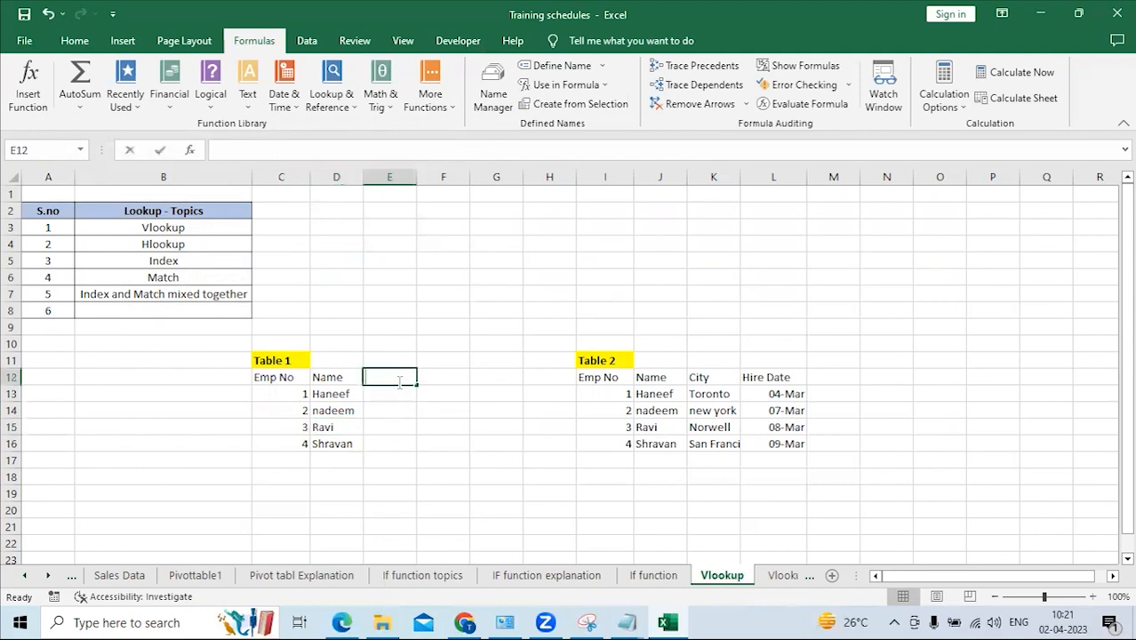
pyautogui.write('ty')
pyautogui.press('Return')
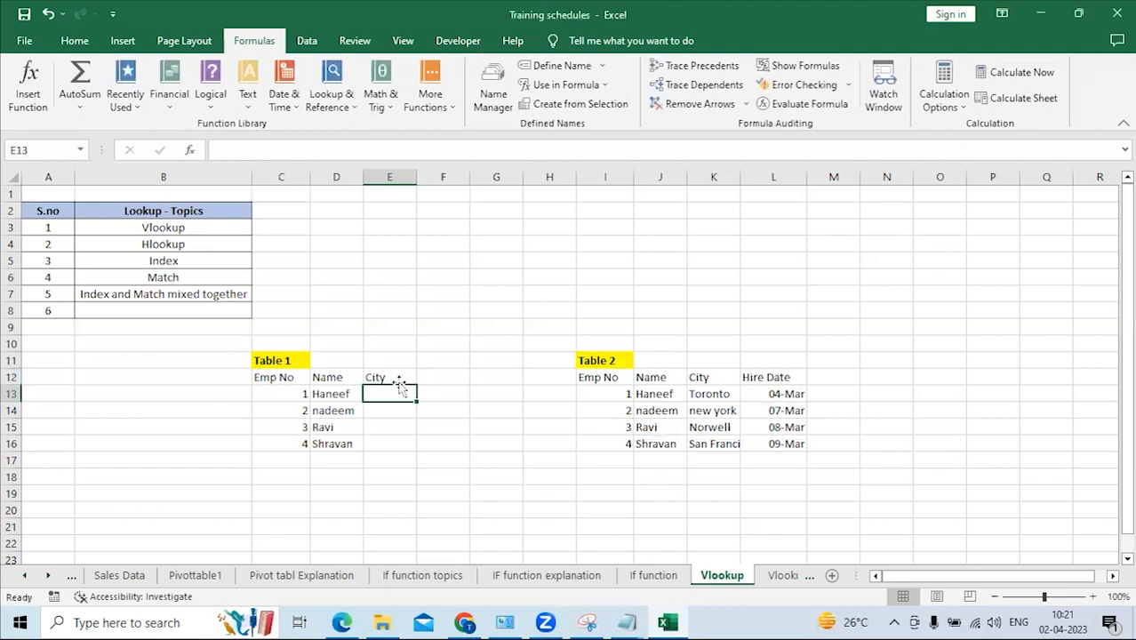
# Add the header Hire Date in F12 of Table 1.
pyautogui.press('Up')
pyautogui.press('Right')
pyautogui.write('Hire Date')
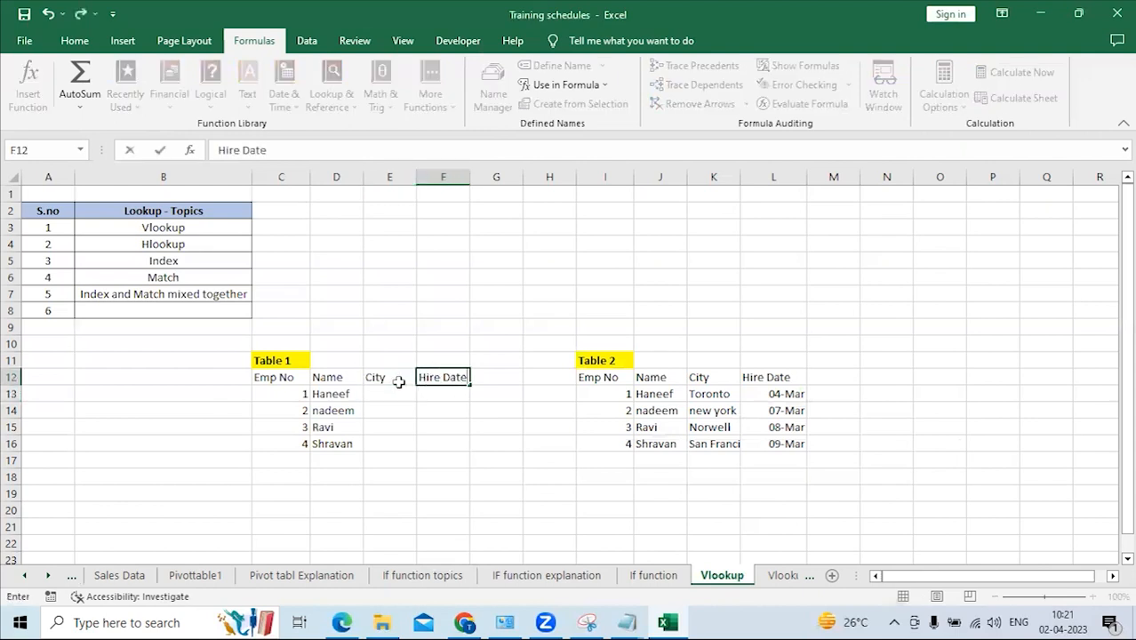
pyautogui.press('Return')
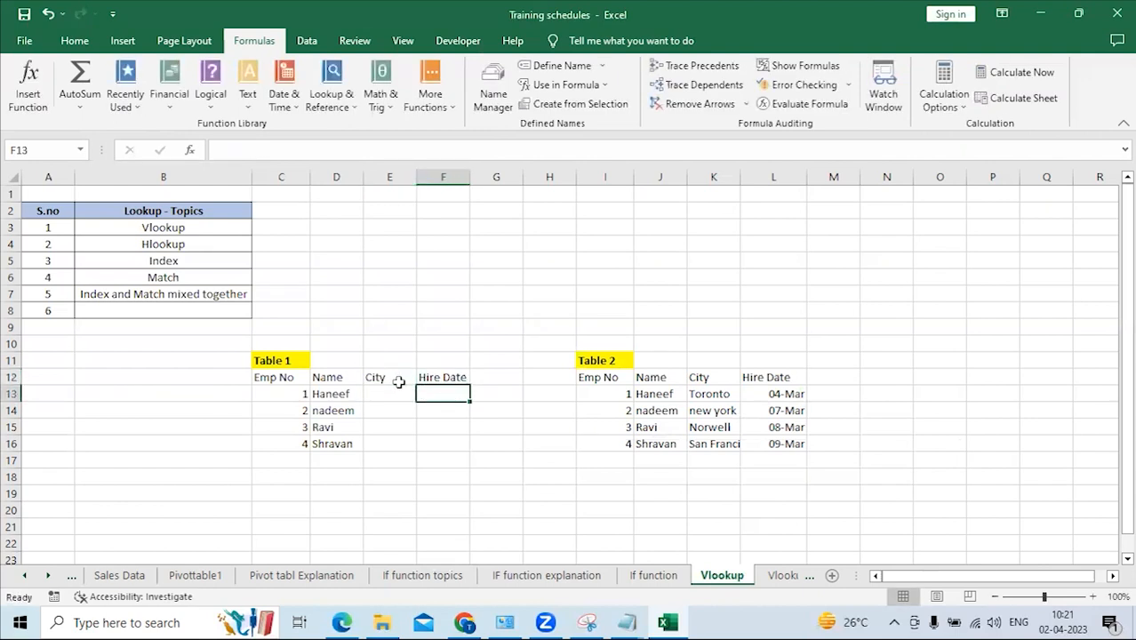
# Change Table 1's Emp No values in C13:C16 to 4, 3, 1 and 2.
pyautogui.click(371, 394)
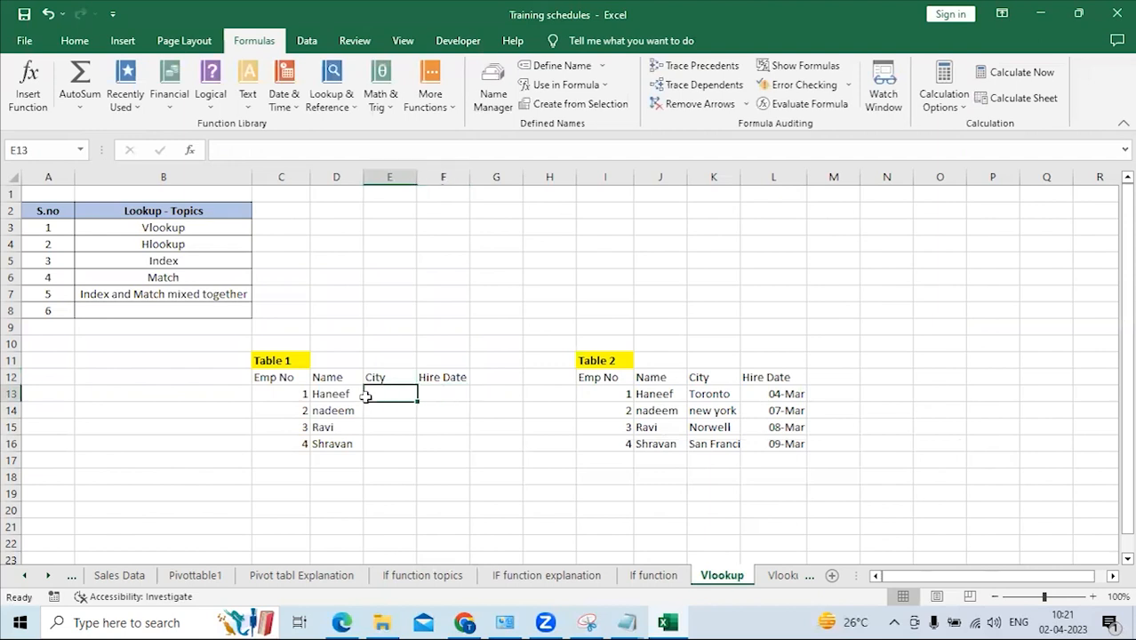
pyautogui.click(292, 391)
pyautogui.click(292, 445)
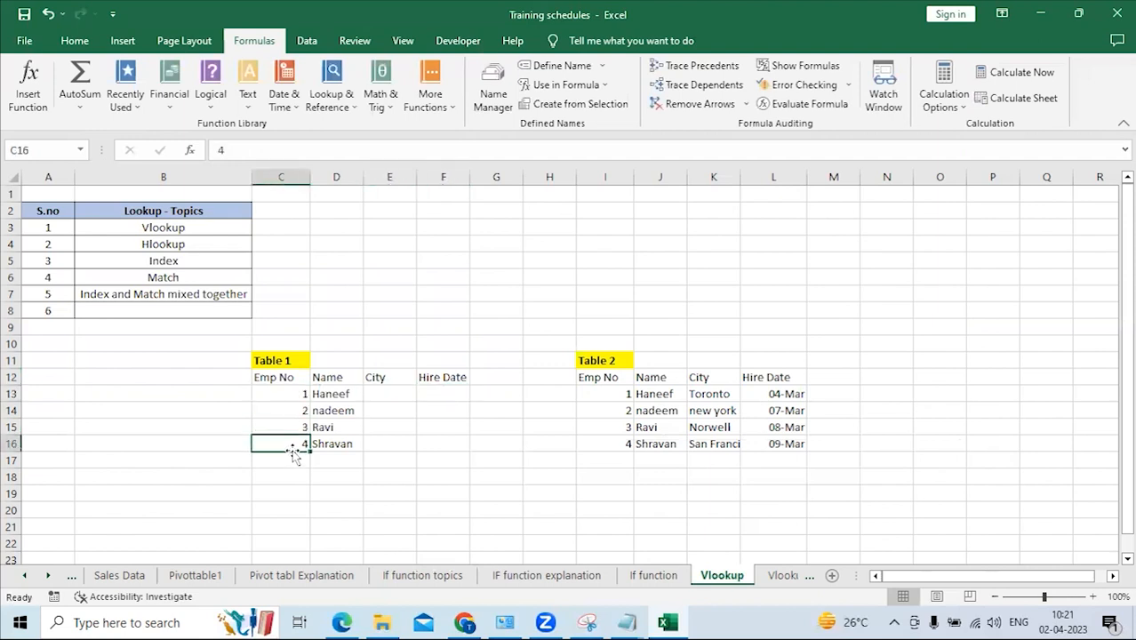
pyautogui.click(289, 393)
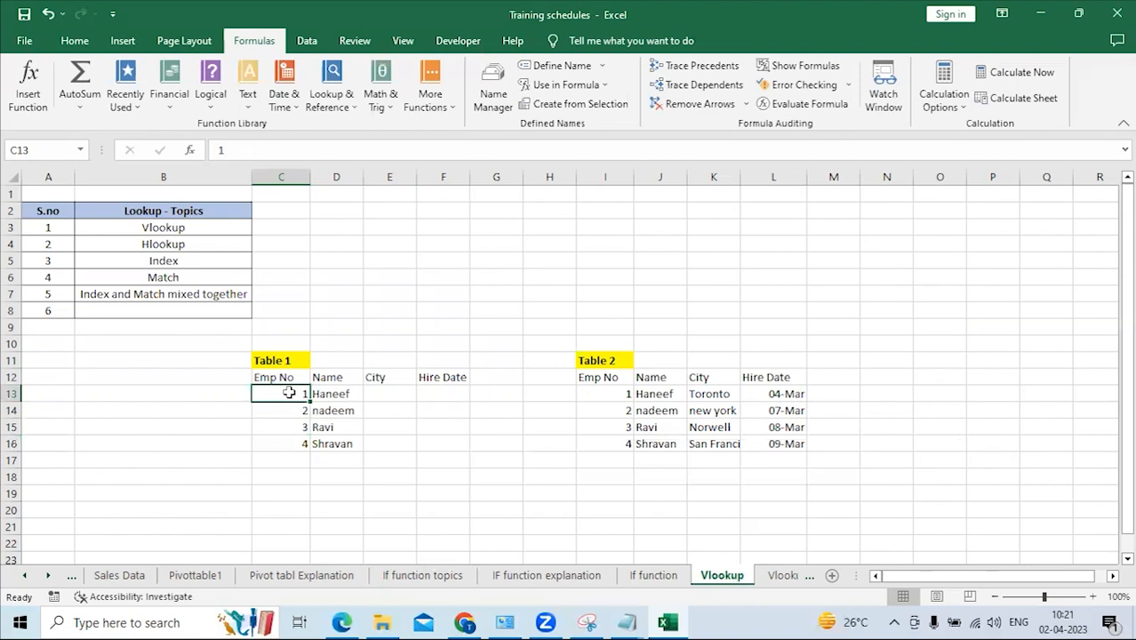
pyautogui.write('4')
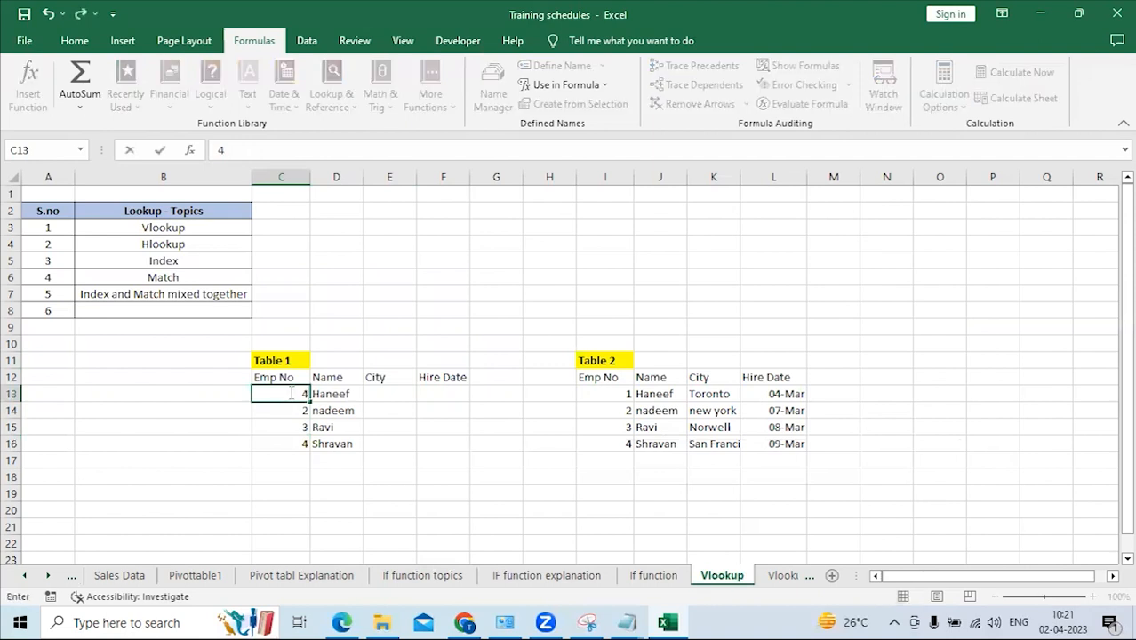
pyautogui.press('Return')
pyautogui.write('3')
pyautogui.press('Return')
pyautogui.write('1')
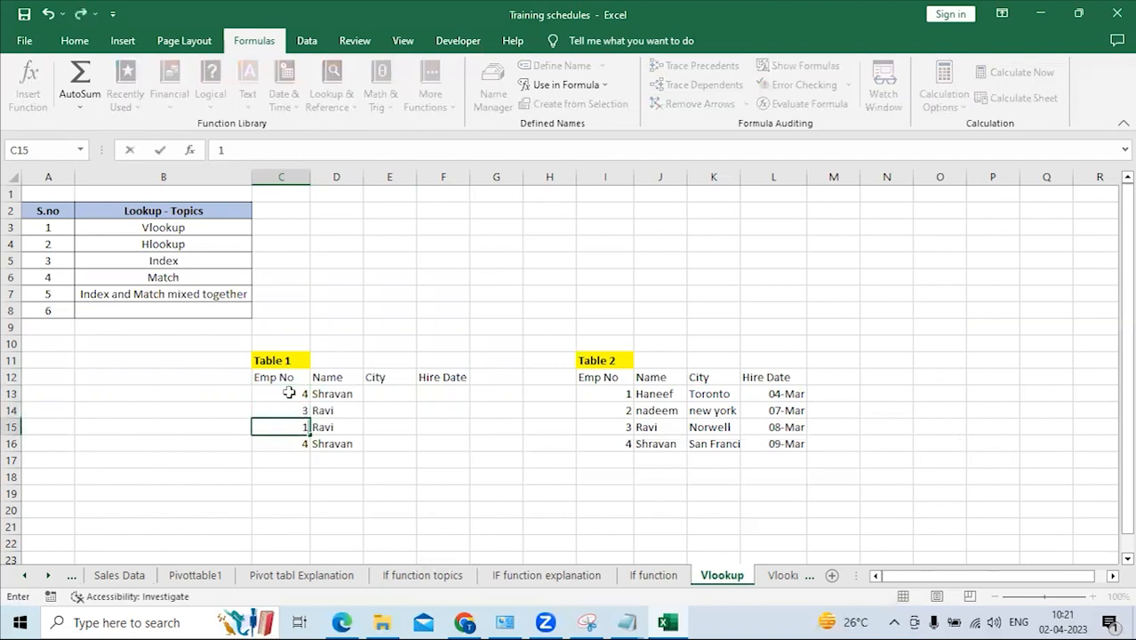
pyautogui.press('Return')
pyautogui.write('2')
pyautogui.press('Return')
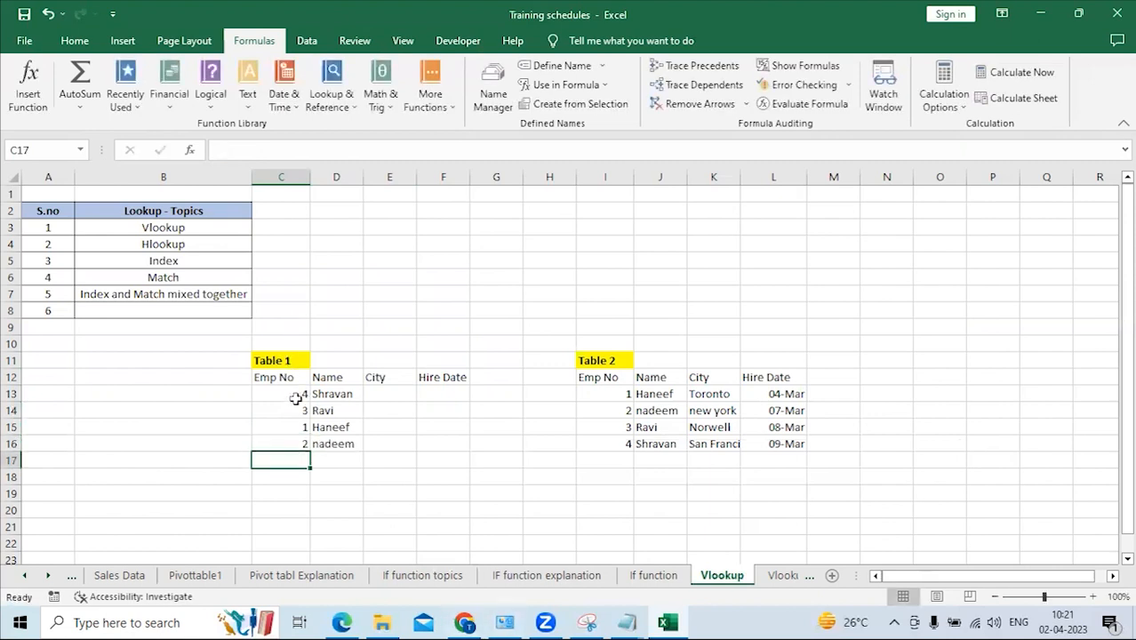
# Examine Table 1's reordered employee numbers, their looked-up names and each argument of the VLOOKUP formula in D13.
pyautogui.moveTo(293, 399); pyautogui.dragTo(297, 444)
pyautogui.click(337, 391)
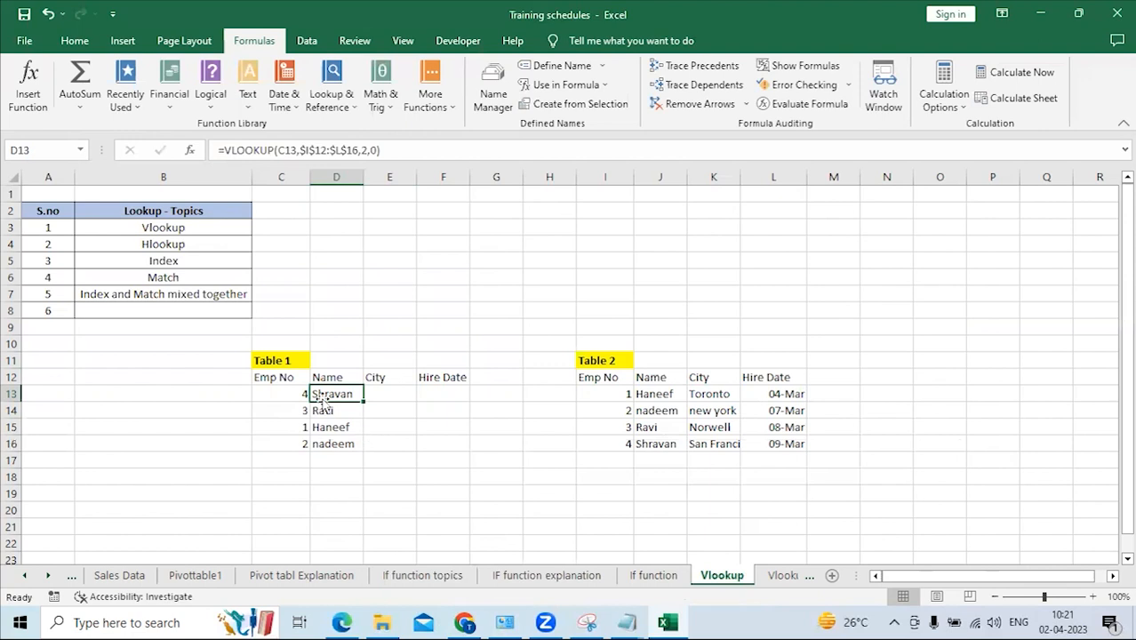
pyautogui.moveTo(284, 393); pyautogui.dragTo(286, 437)
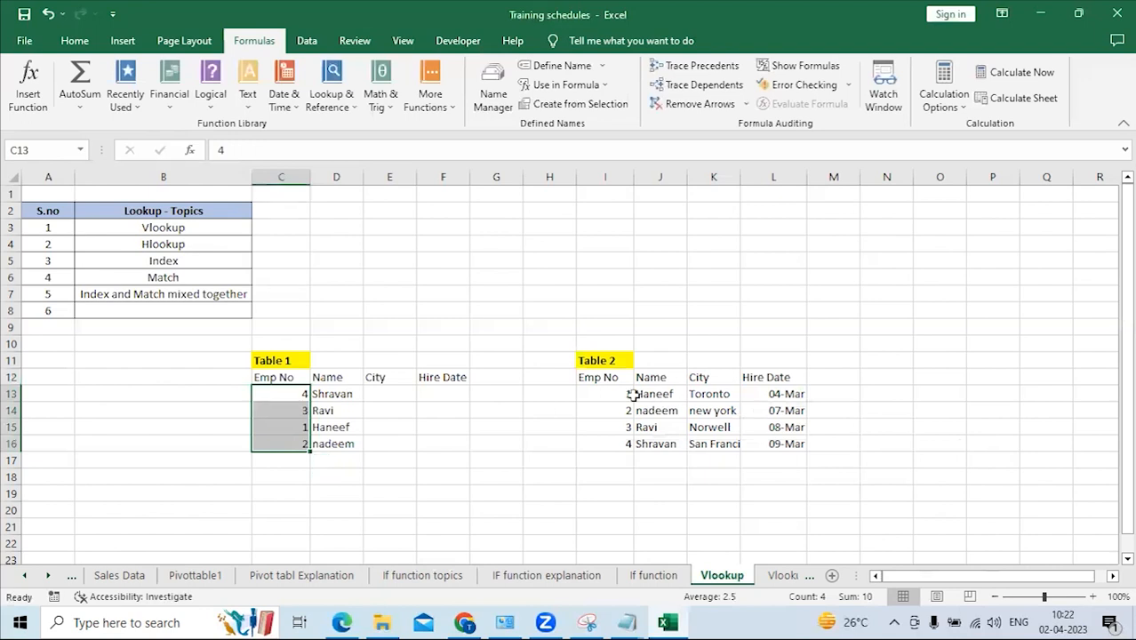
pyautogui.click(291, 398)
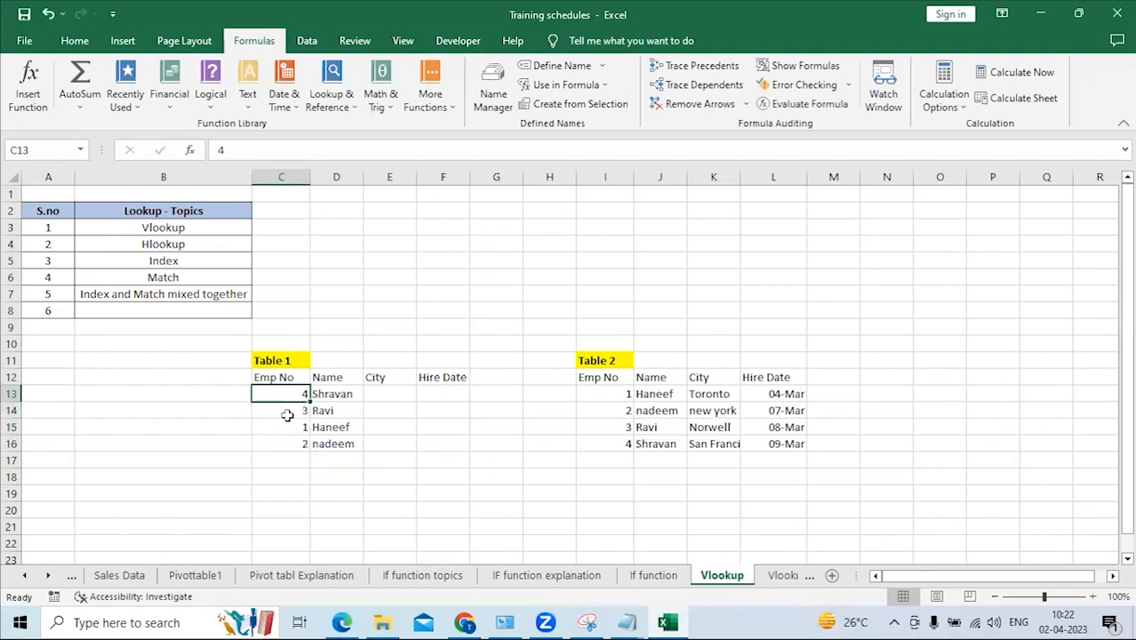
pyautogui.moveTo(281, 376); pyautogui.dragTo(434, 444)
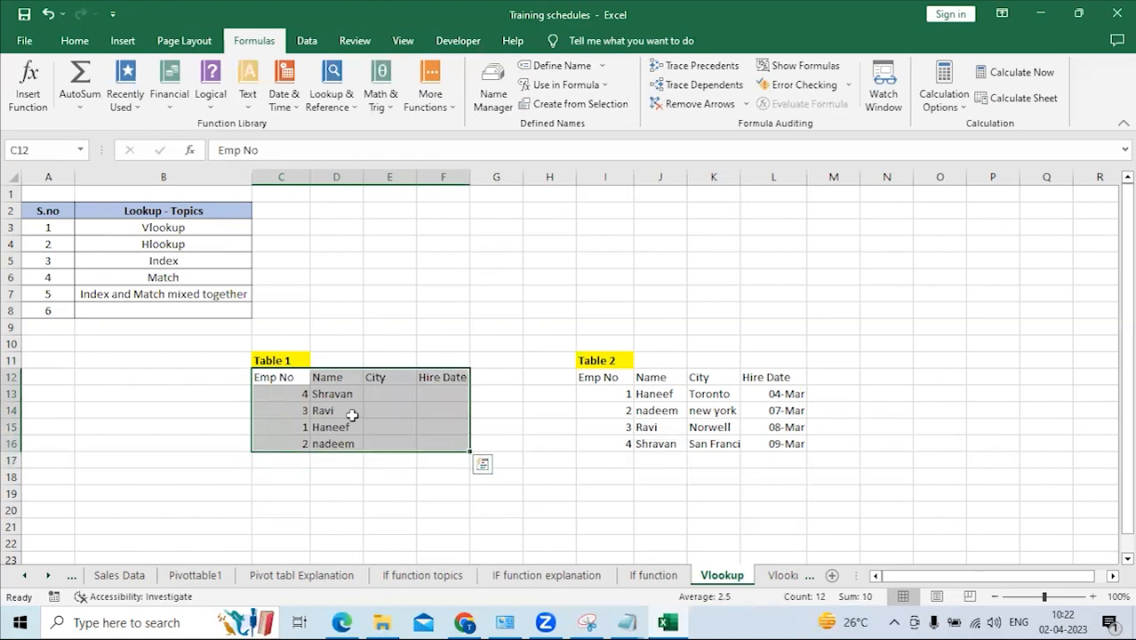
pyautogui.click(293, 379)
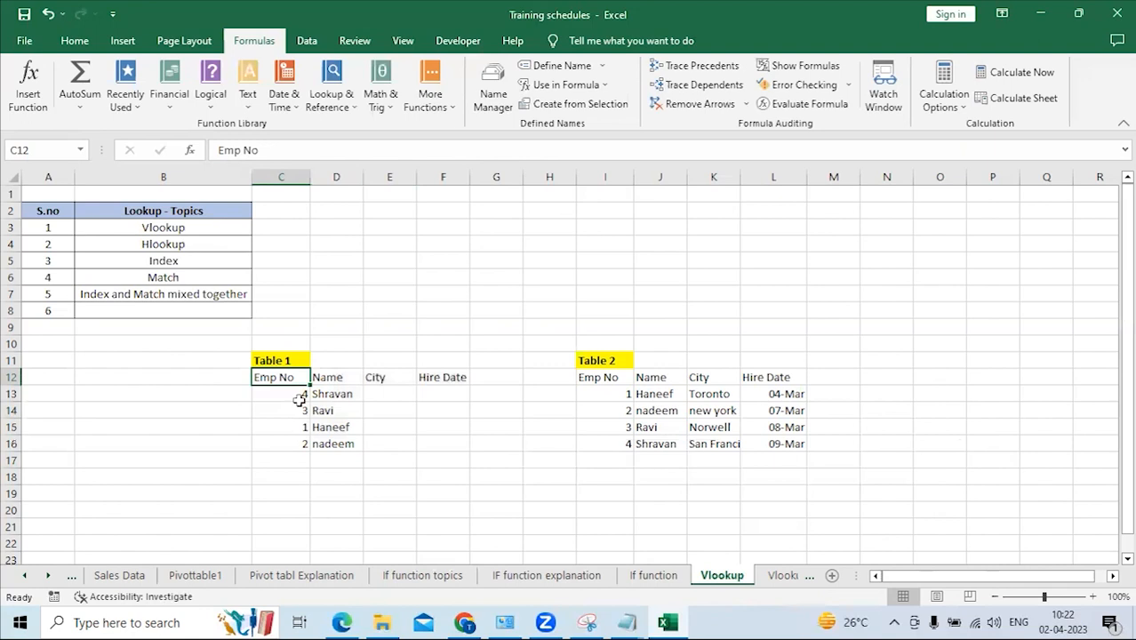
pyautogui.click(384, 393)
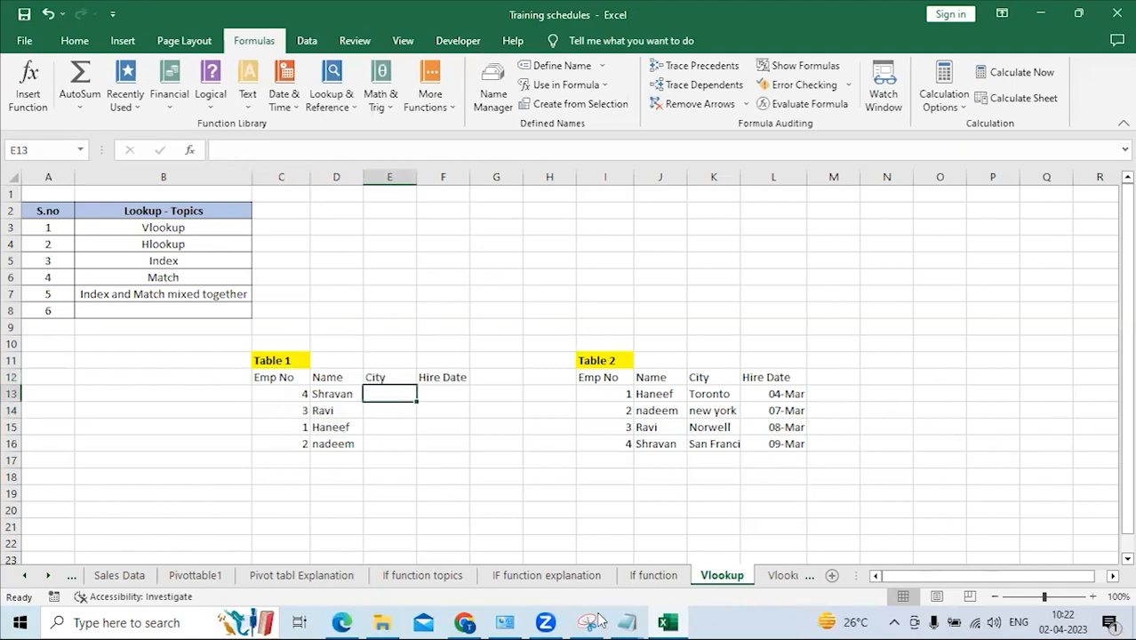
pyautogui.click(341, 400)
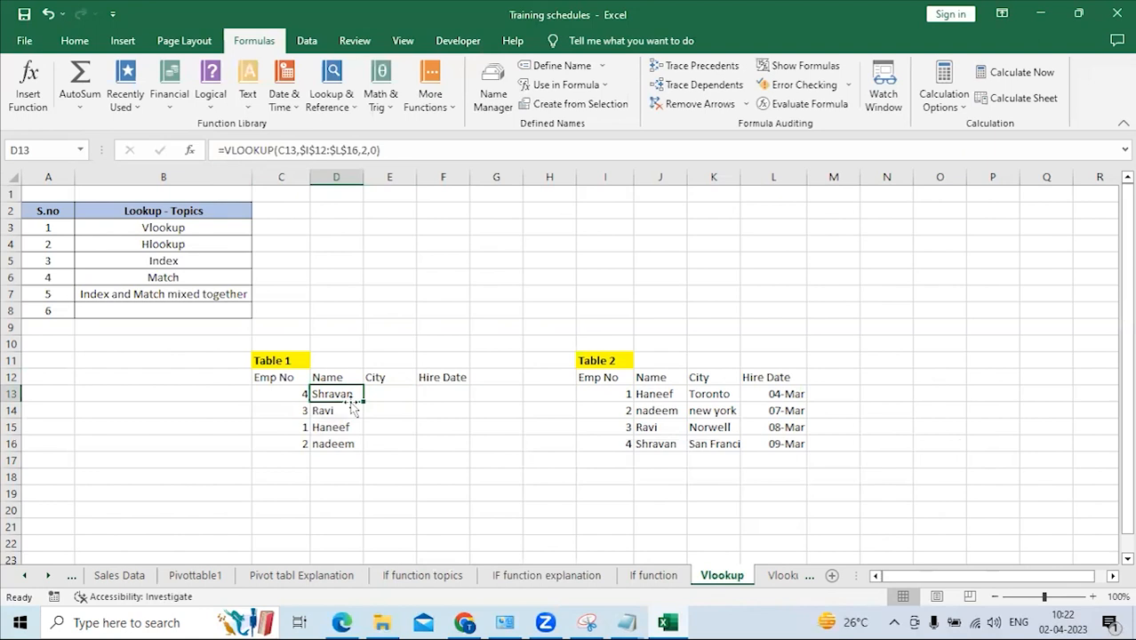
pyautogui.click(299, 150)
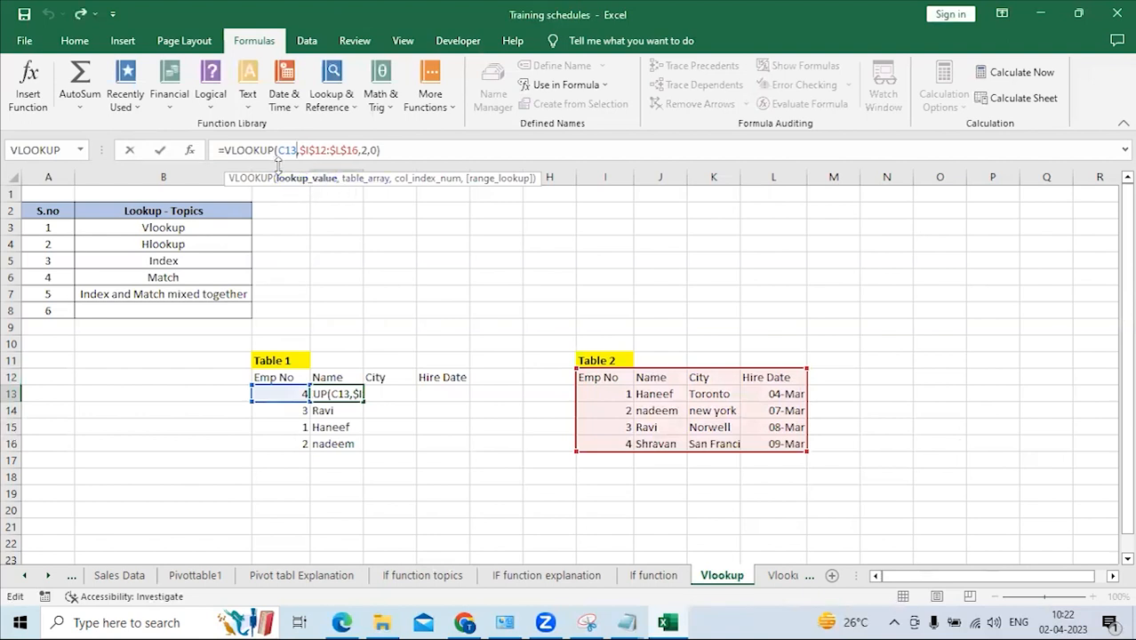
pyautogui.click(365, 178)
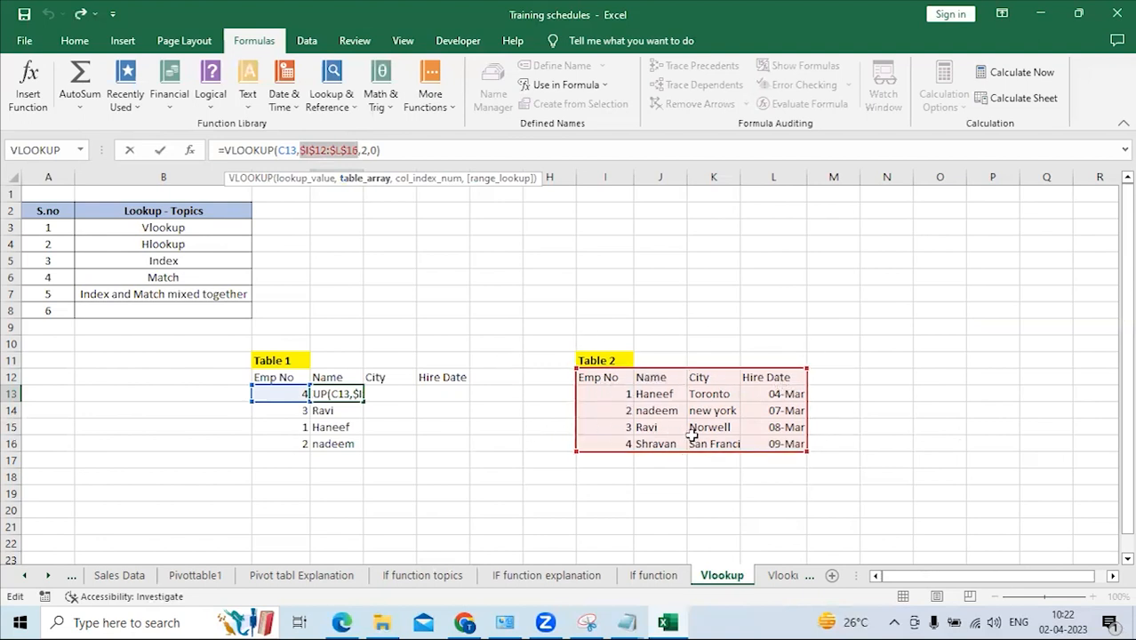
pyautogui.click(365, 146)
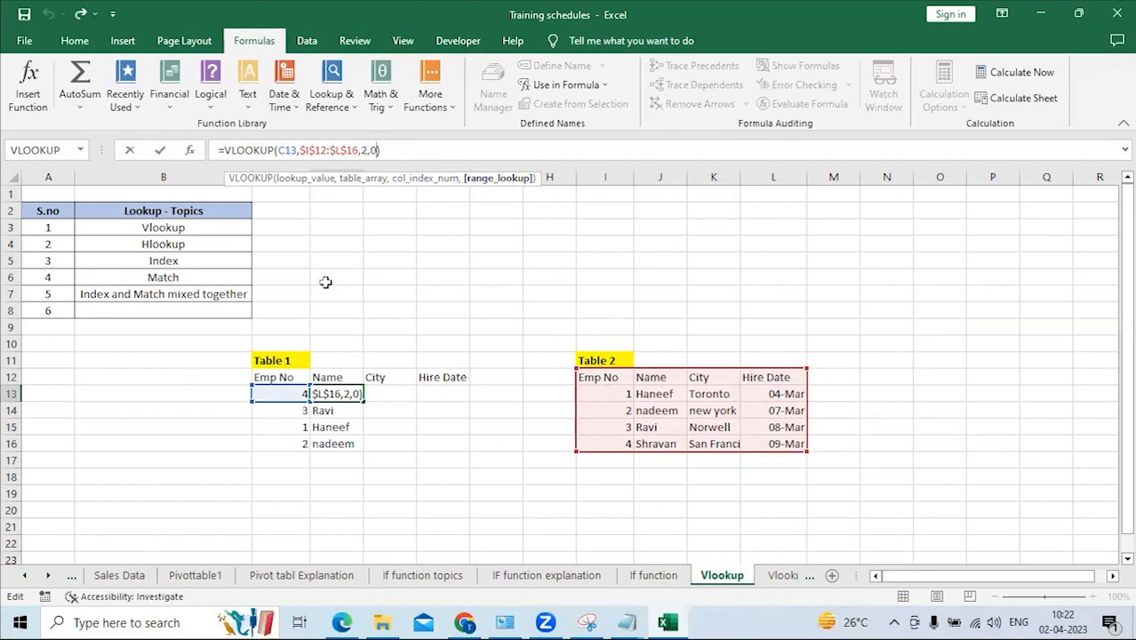
pyautogui.press('Return')
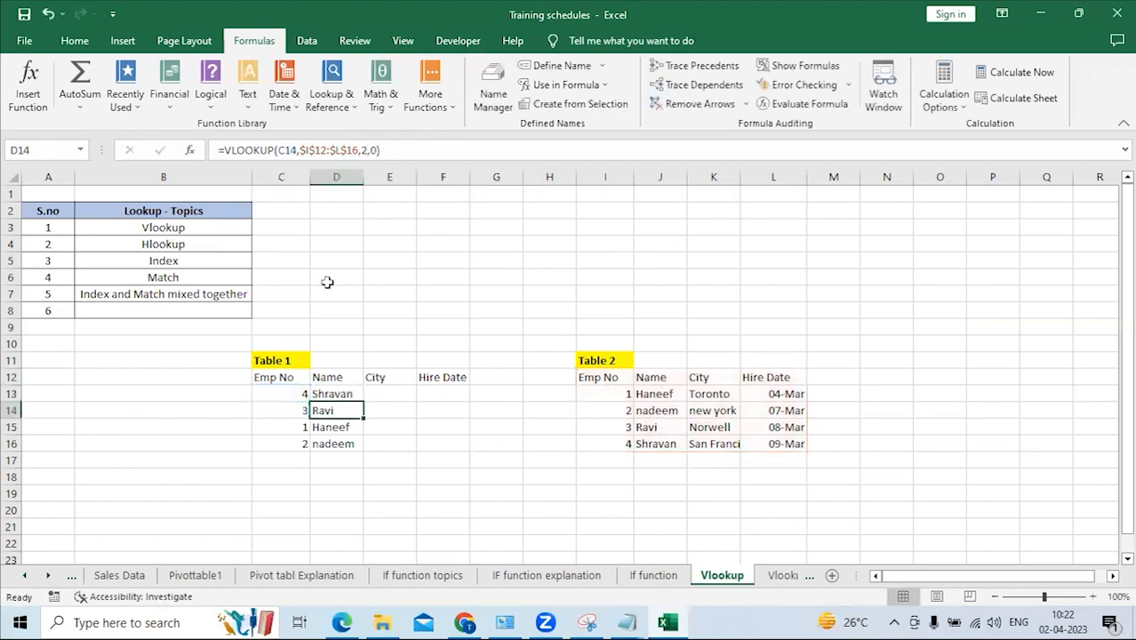
# Clear the headers in E12:F12 and rename the header in D12 as City.
pyautogui.moveTo(393, 377); pyautogui.dragTo(446, 377)
pyautogui.press('Delete')
pyautogui.click(331, 398)
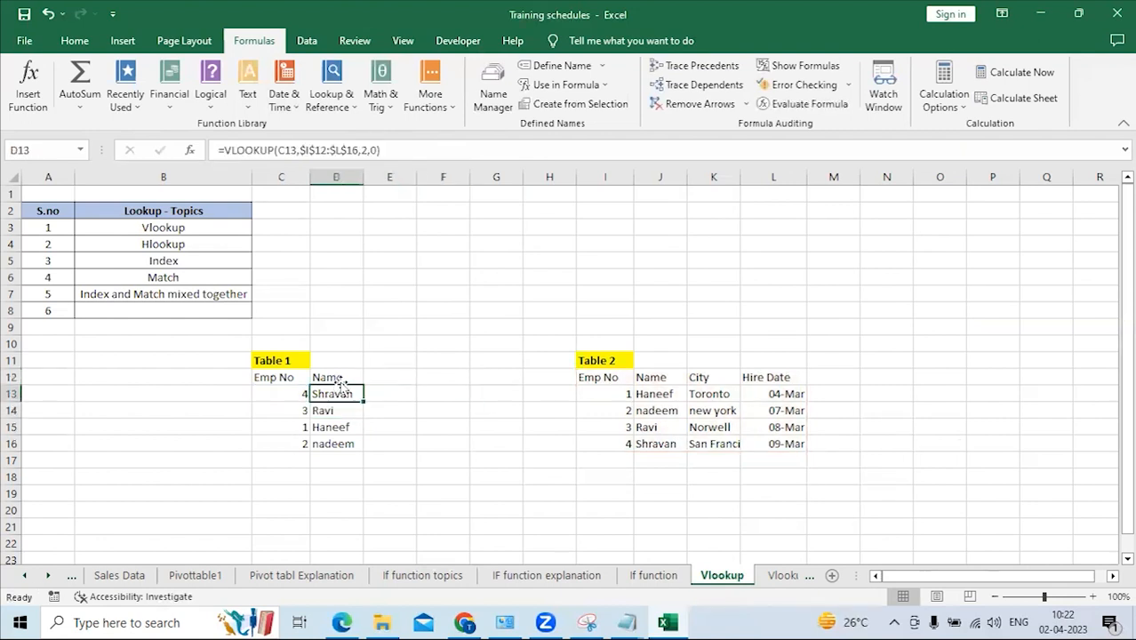
pyautogui.click(341, 377)
pyautogui.write('City')
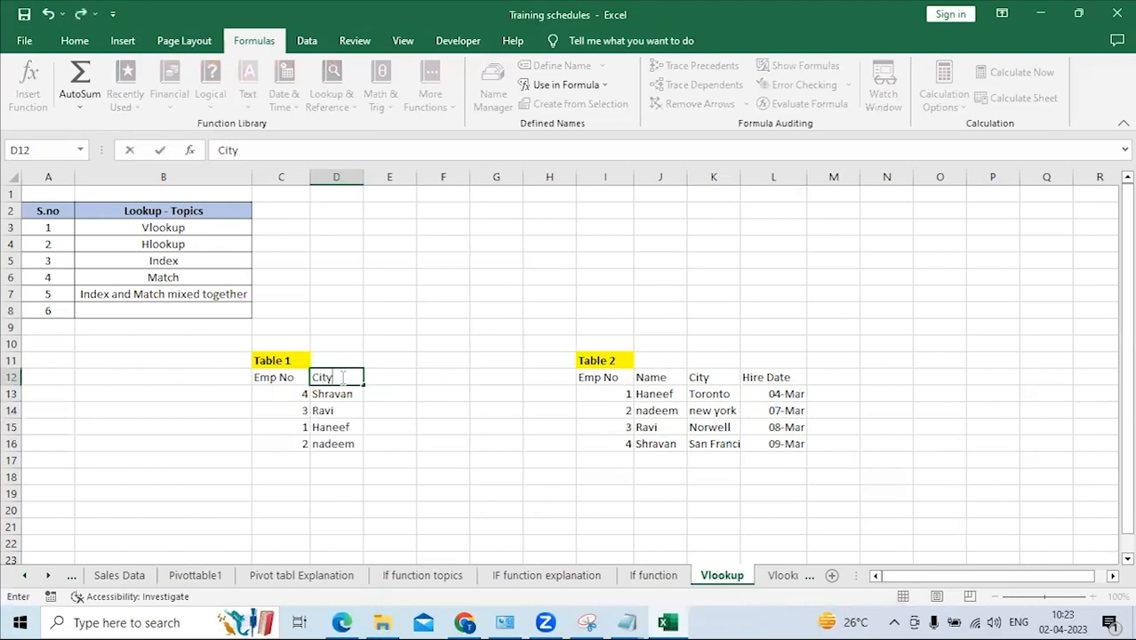
pyautogui.press('Return')
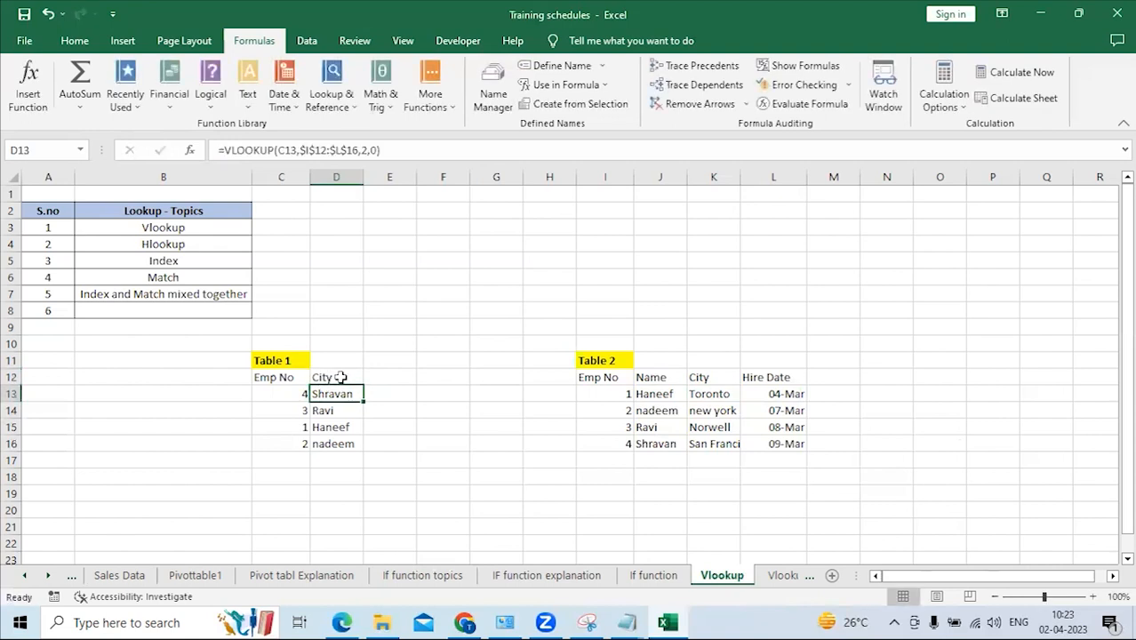
# Set the column index of the VLOOKUP formula in D13 to 3 and fill it down to D16.
pyautogui.click(332, 150)
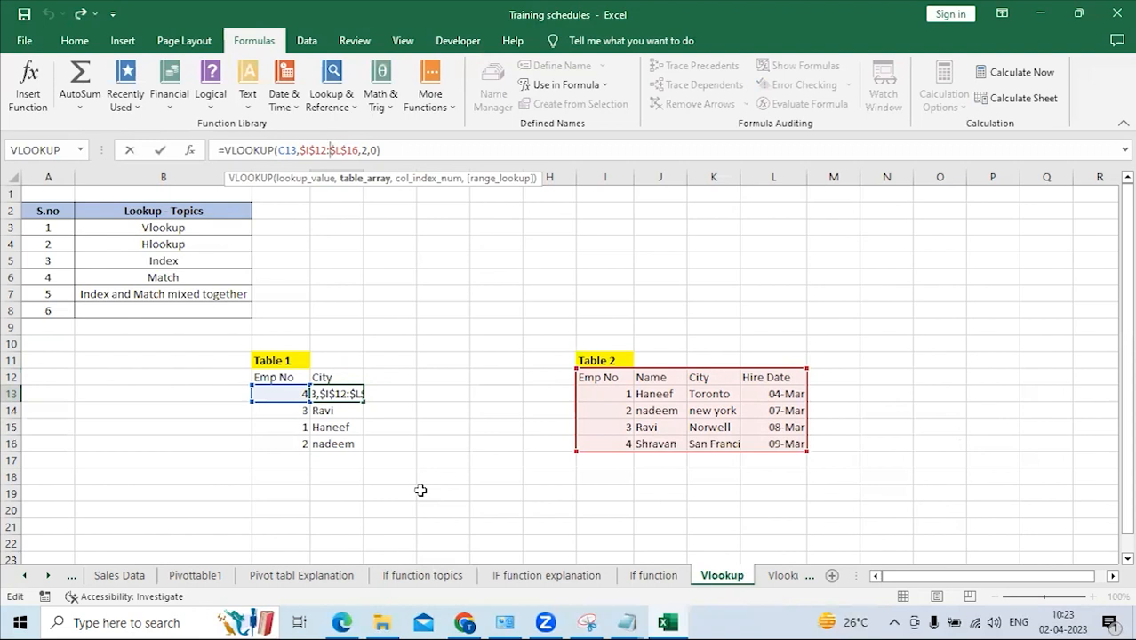
pyautogui.click(367, 150)
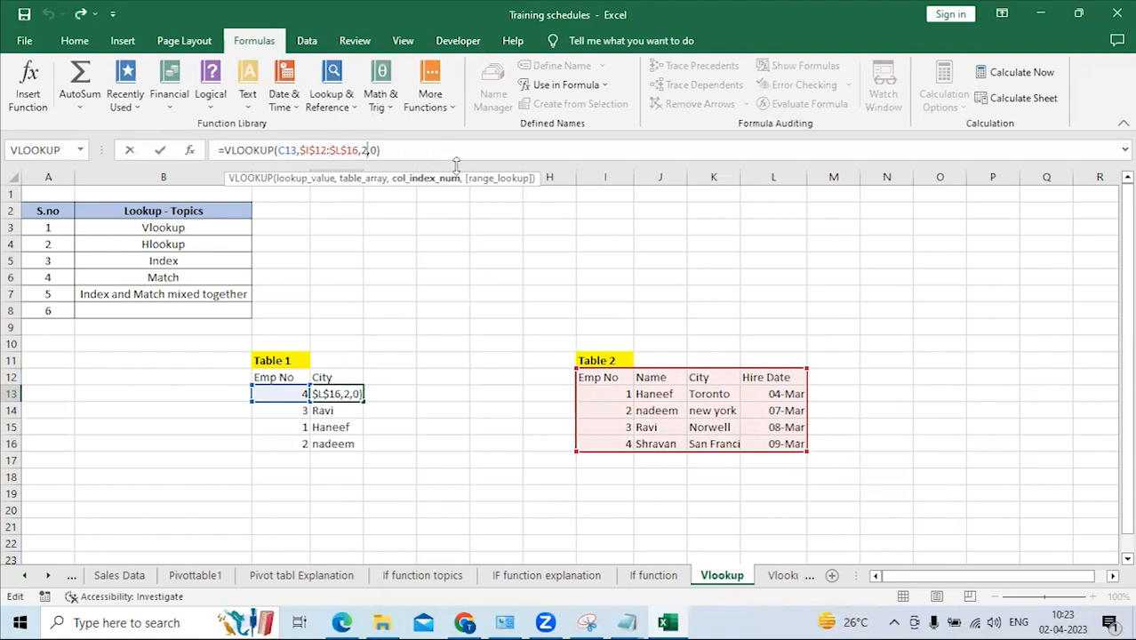
pyautogui.press('BackSpace')
pyautogui.write('2')
pyautogui.press('Return')
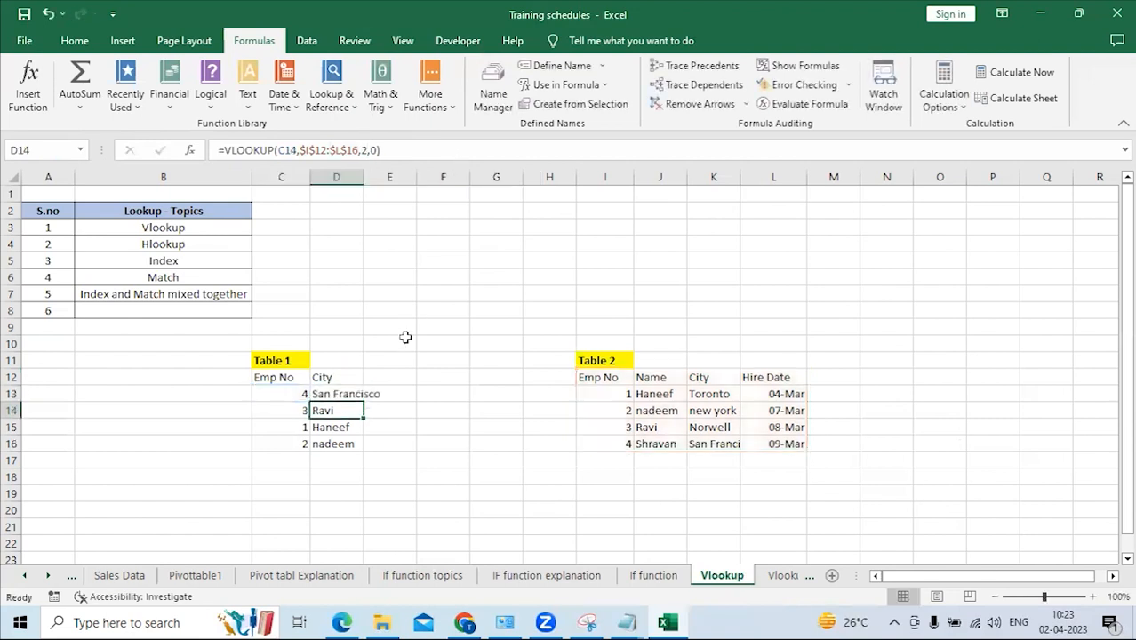
pyautogui.click(354, 393)
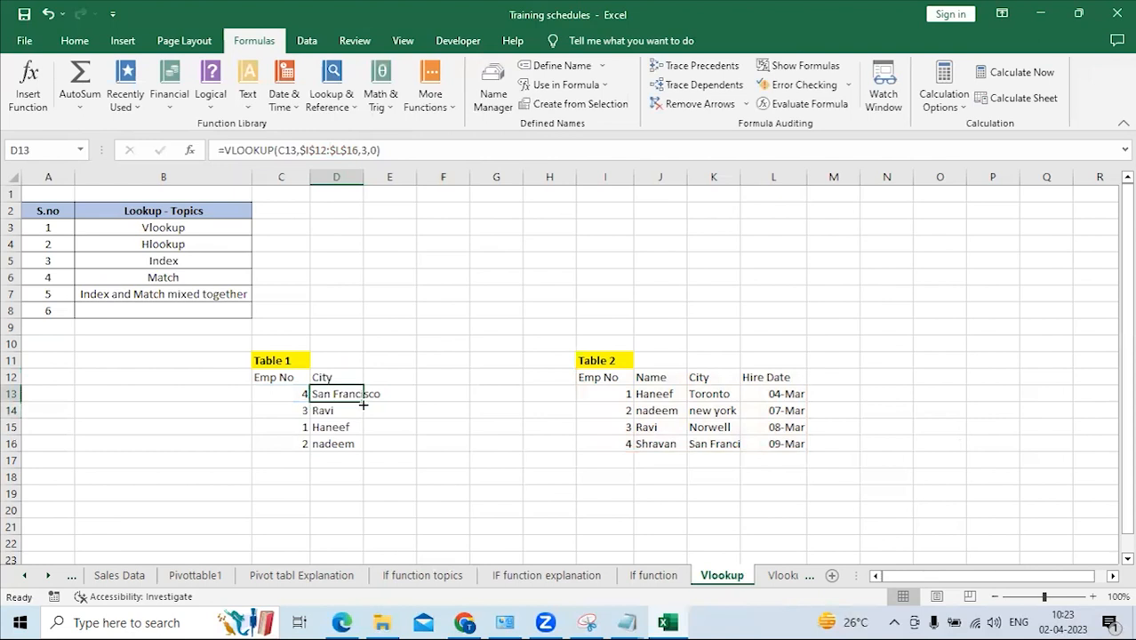
pyautogui.doubleClick(363, 404)
# Set the column index of the VLOOKUP formula in D13 to 4 and fill it down to D16.
pyautogui.click(367, 391)
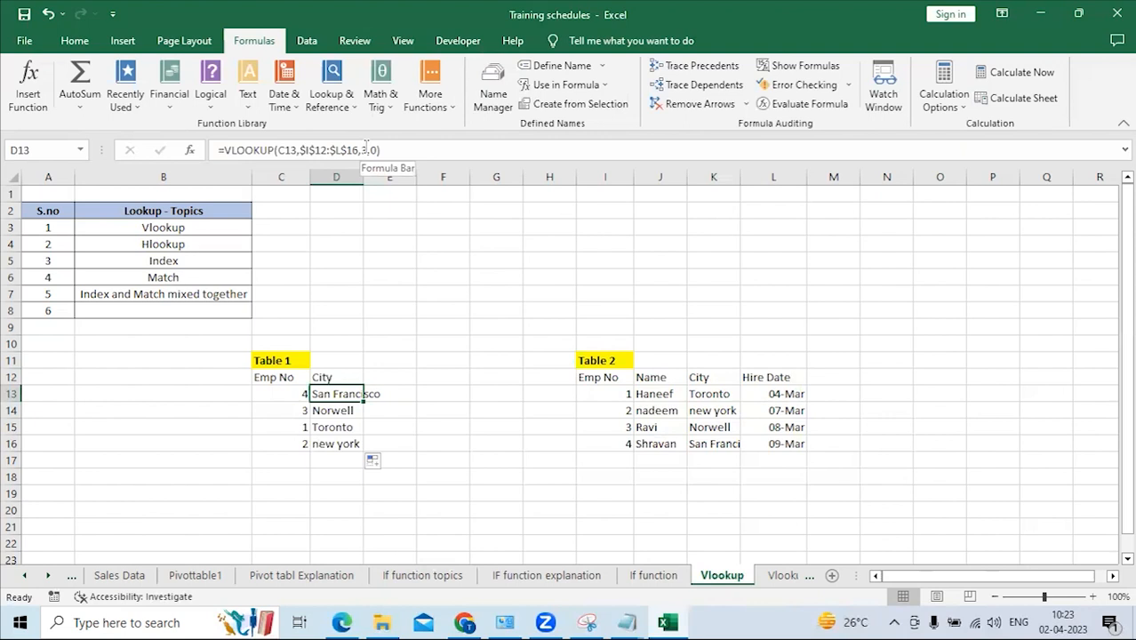
pyautogui.click(366, 148)
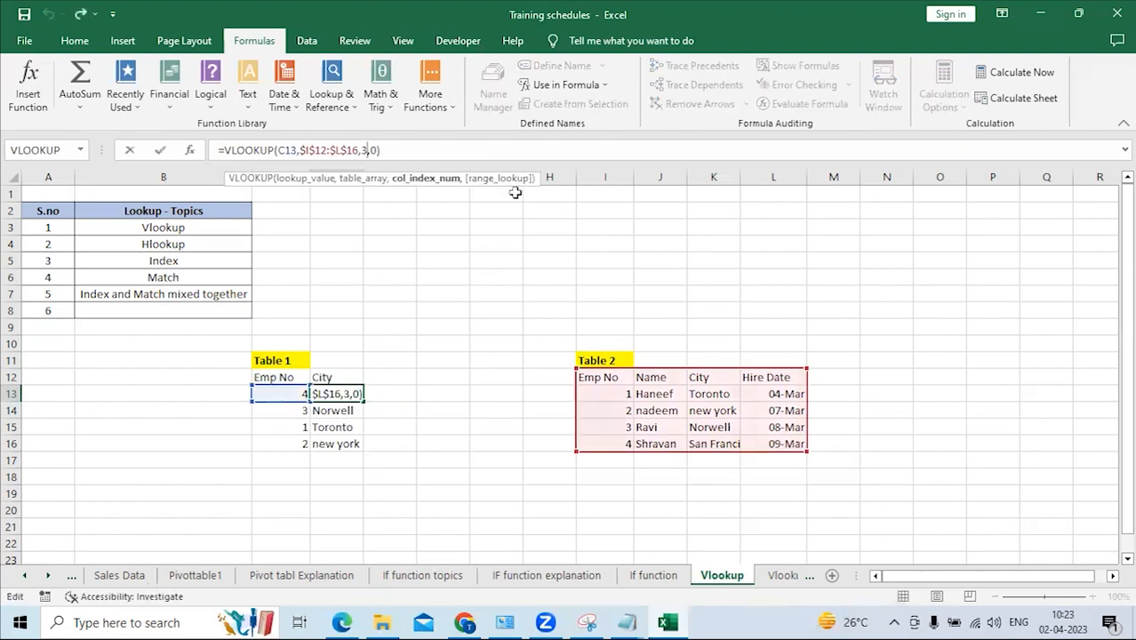
pyautogui.press('BackSpace')
pyautogui.write('4')
pyautogui.press('Return')
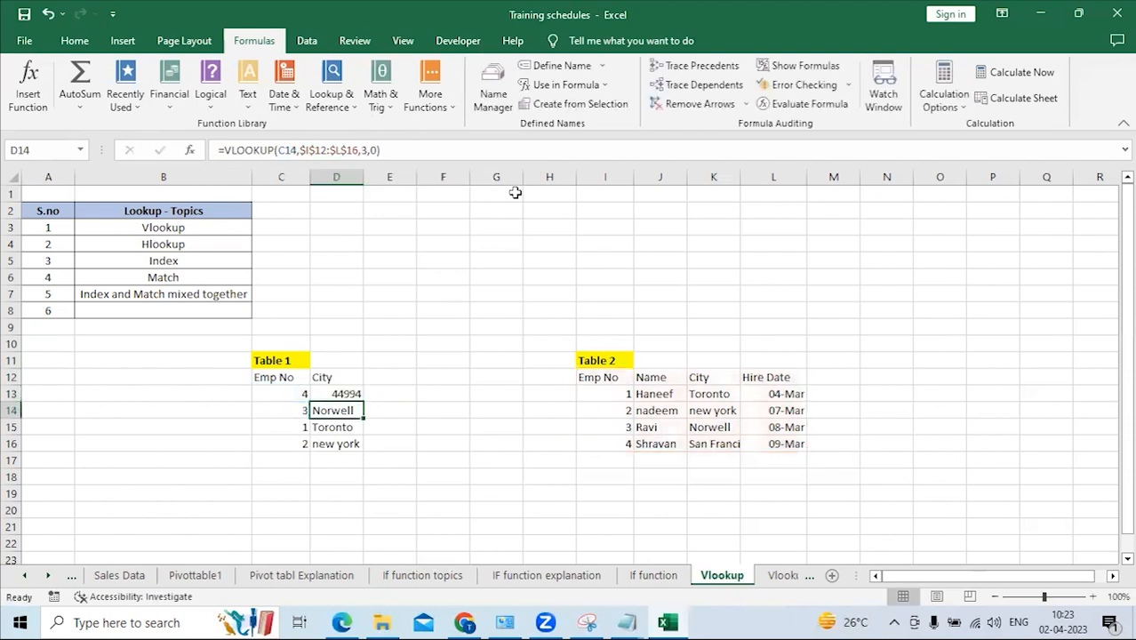
pyautogui.click(360, 395)
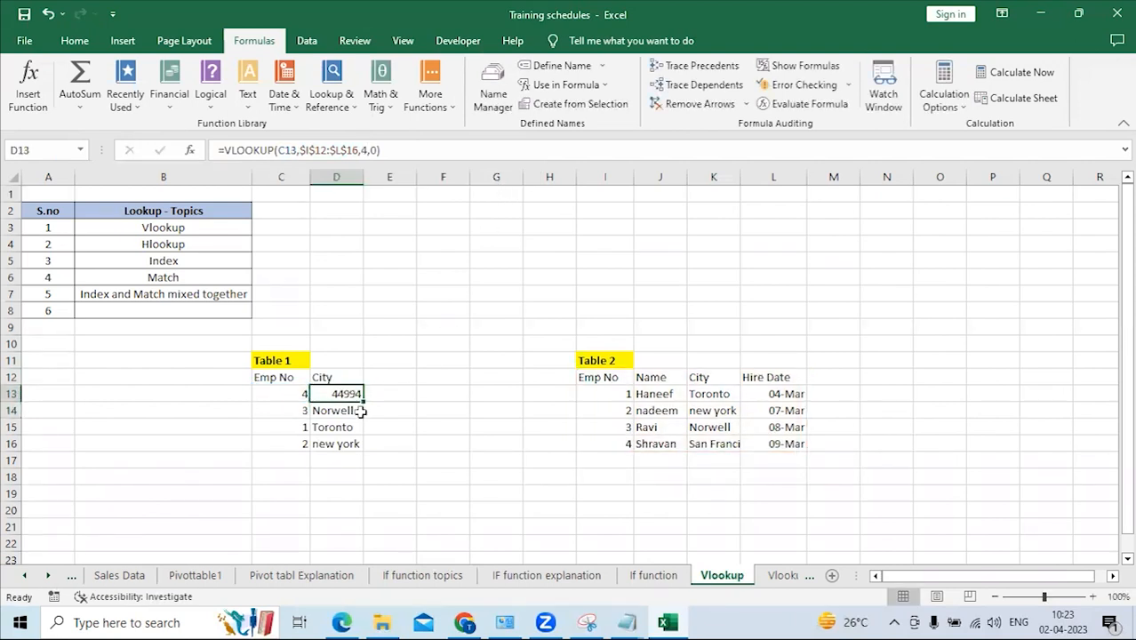
pyautogui.moveTo(365, 403); pyautogui.dragTo(364, 450)
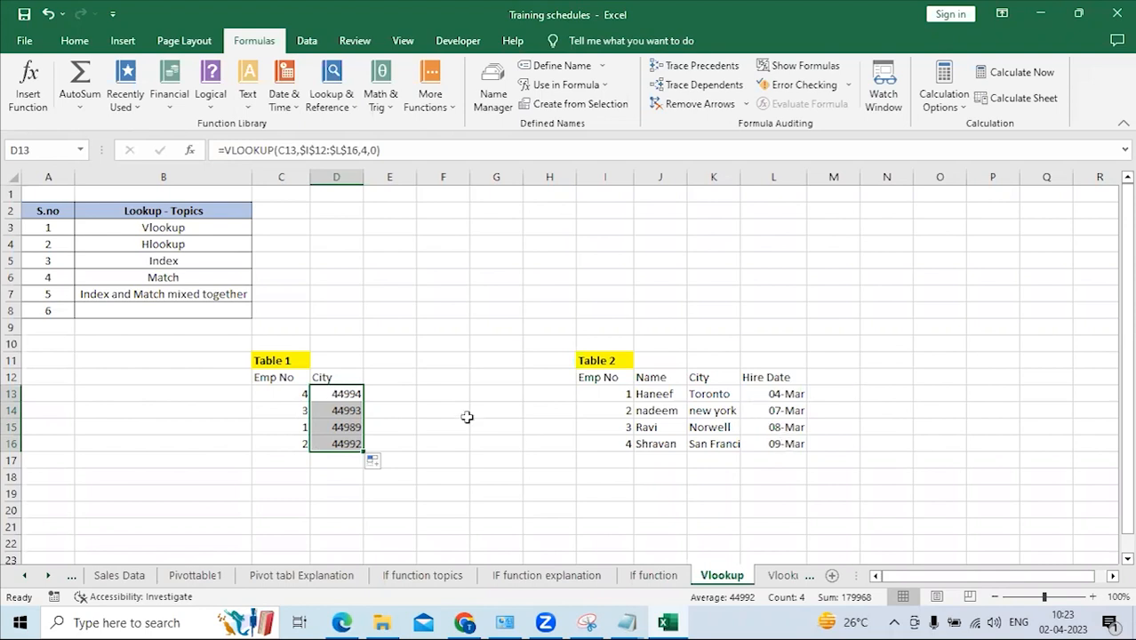
# Format the looked-up values in D13:D16 as dates of the type *14-03-2012.
pyautogui.click(342, 395)
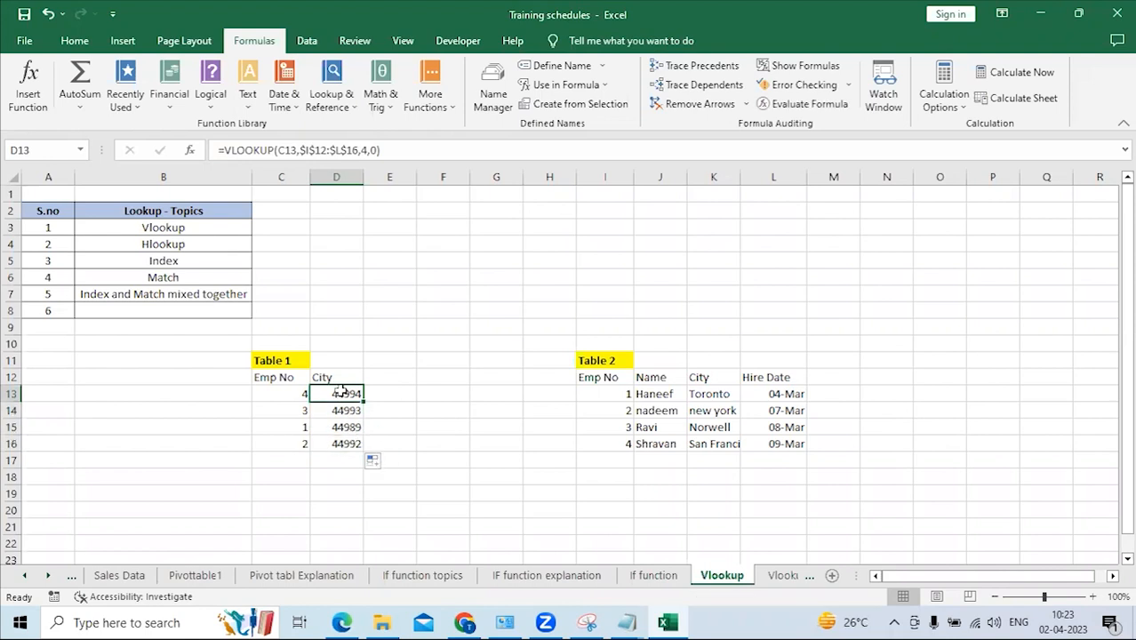
pyautogui.moveTo(342, 391); pyautogui.dragTo(337, 446)
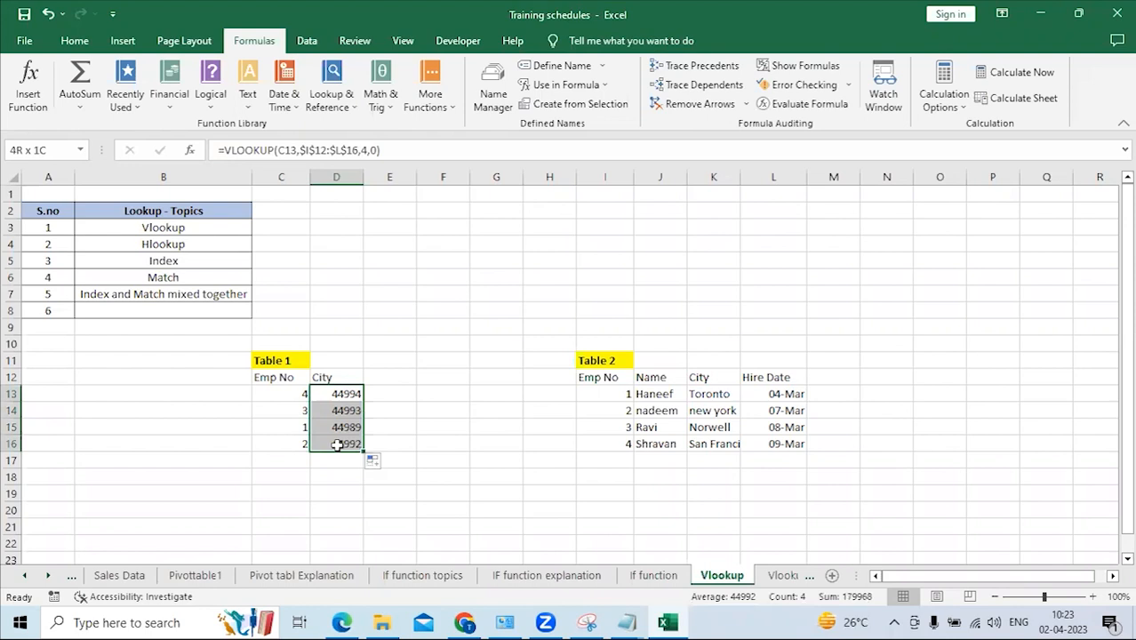
pyautogui.click(75, 41)
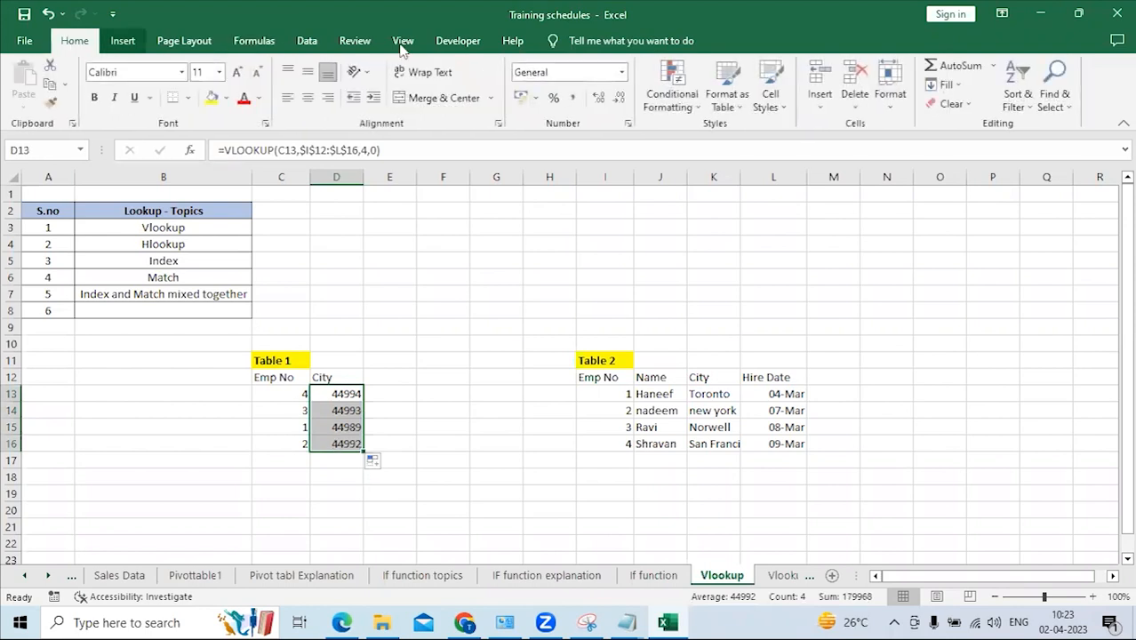
pyautogui.click(624, 72)
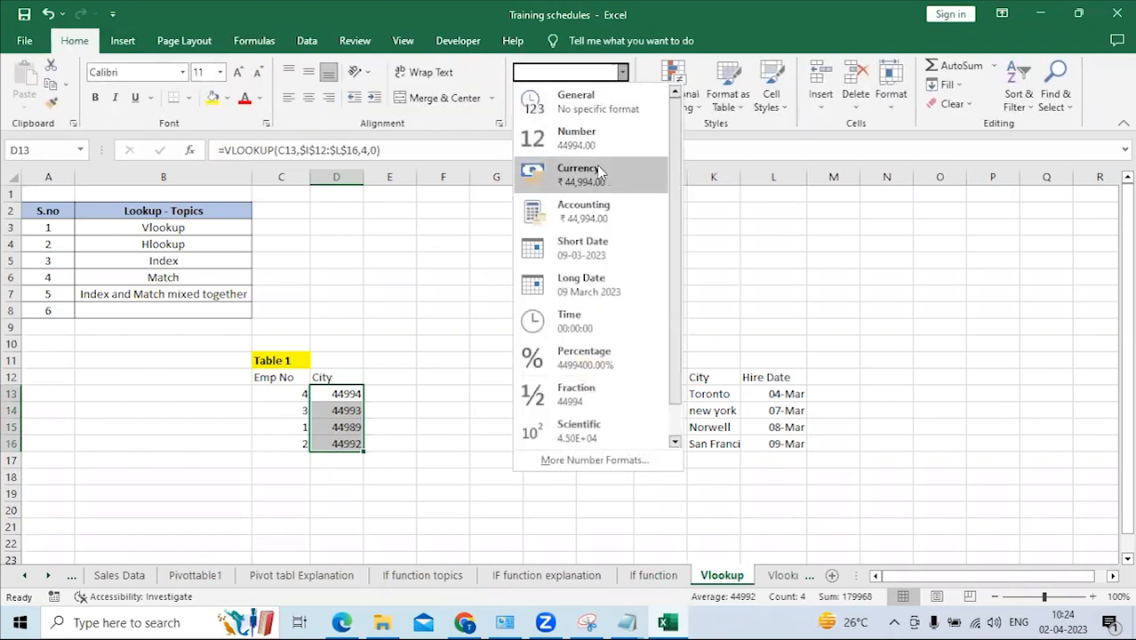
pyautogui.click(594, 459)
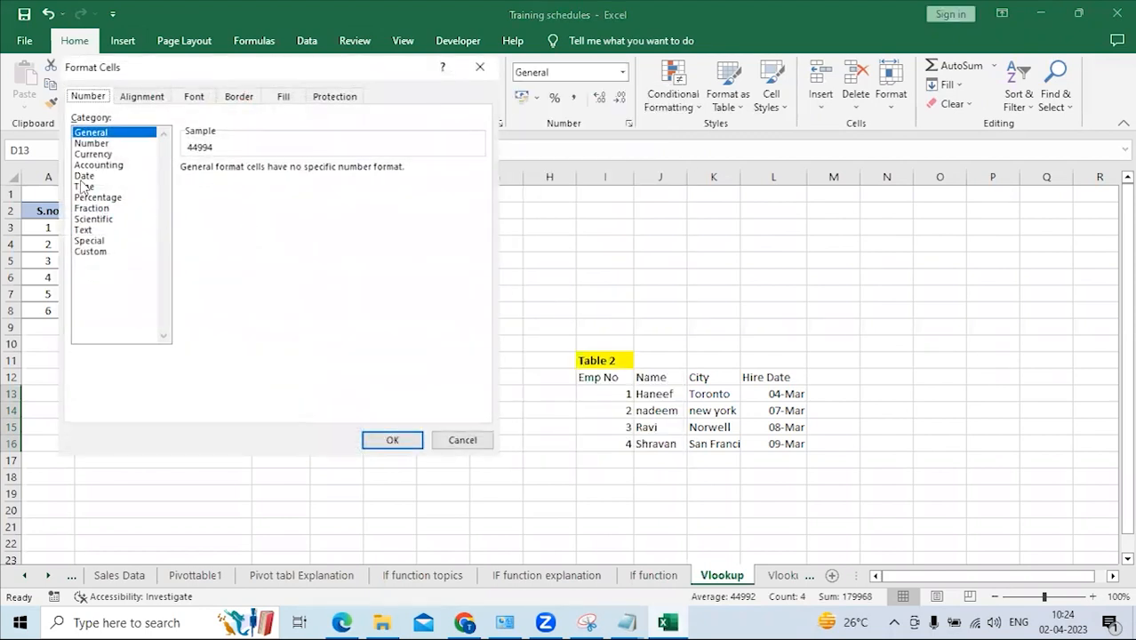
pyautogui.click(83, 177)
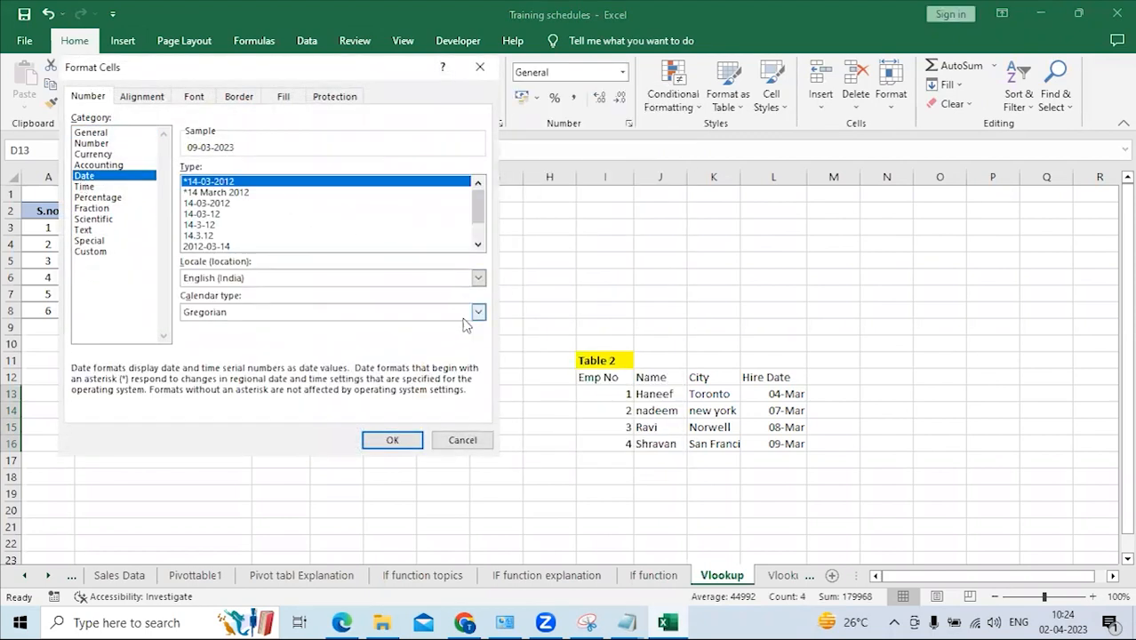
pyautogui.click(372, 439)
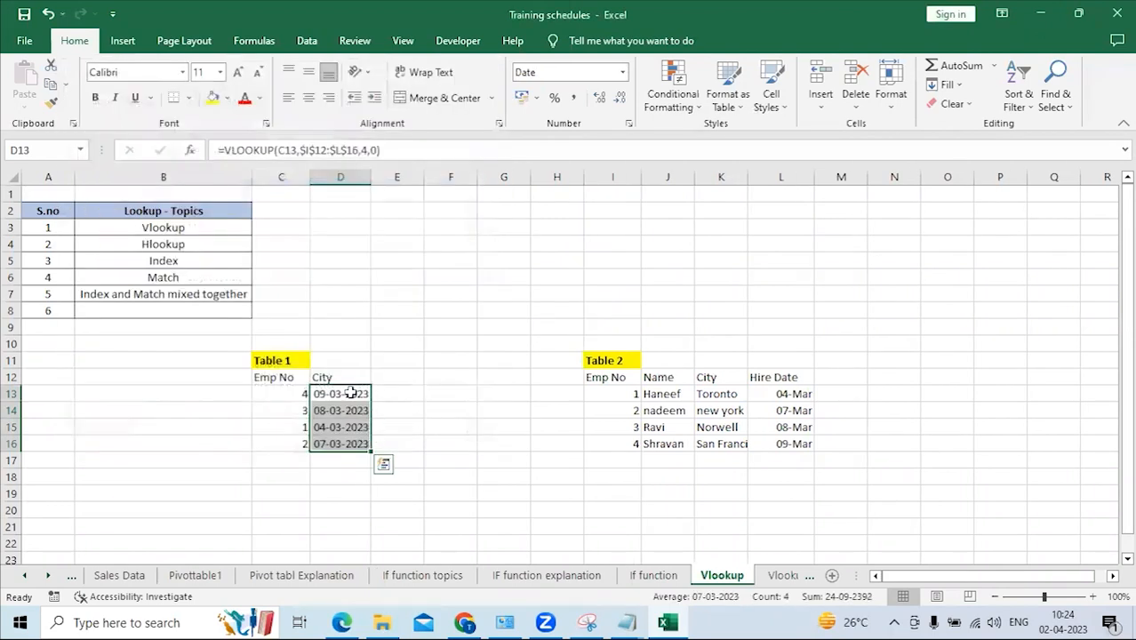
pyautogui.click(350, 392)
pyautogui.click(355, 439)
pyautogui.click(354, 392)
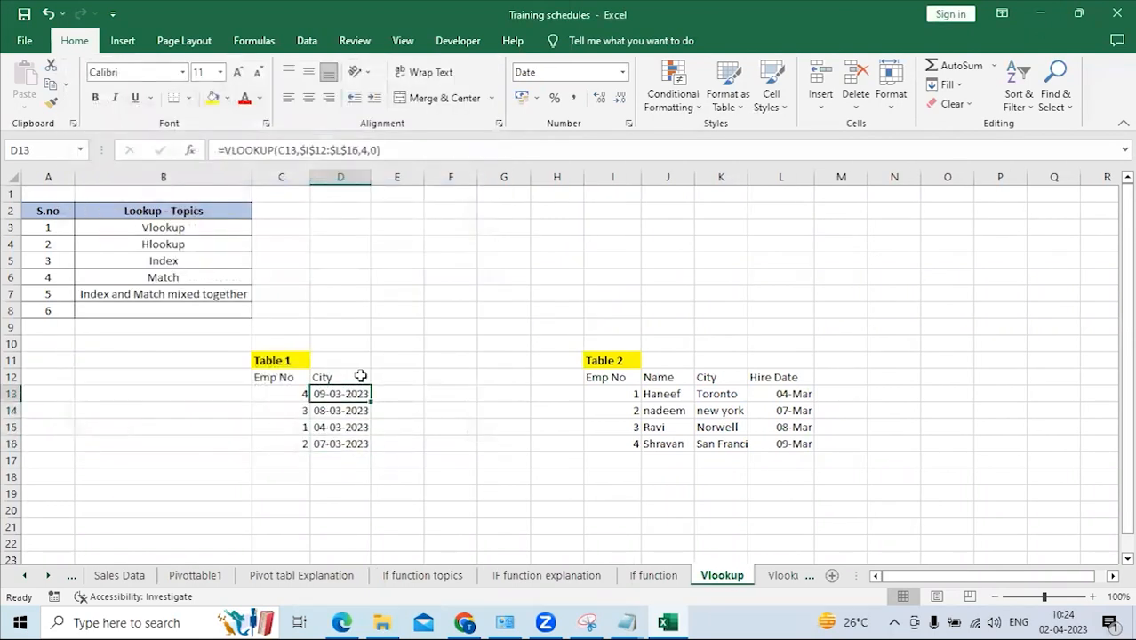
# Enter the header Name in E12, beside Table 1's City header.
pyautogui.click(350, 376)
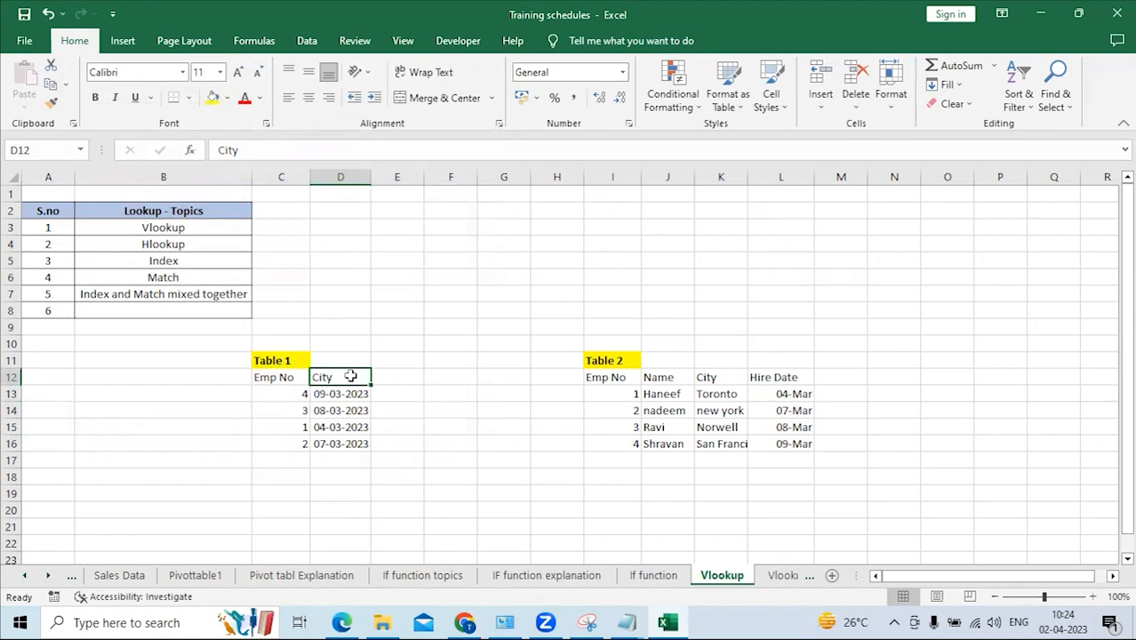
pyautogui.click(395, 374)
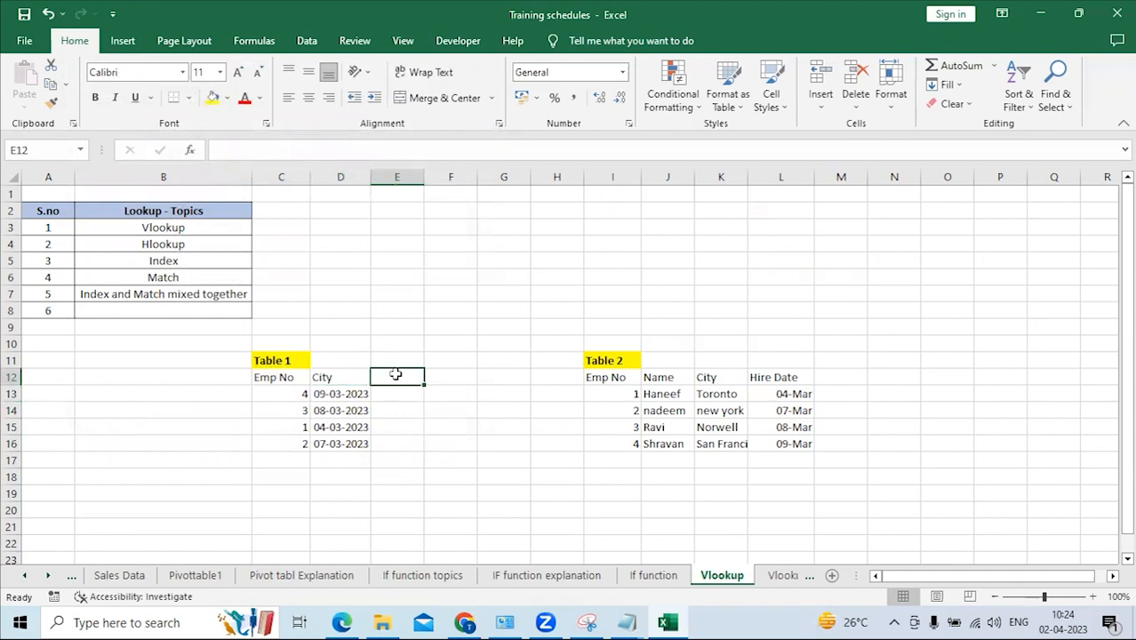
pyautogui.write('Name')
pyautogui.press('Return')
# Copy the VLOOKUP formula from D13 into E13 and widen column E.
pyautogui.click(340, 391)
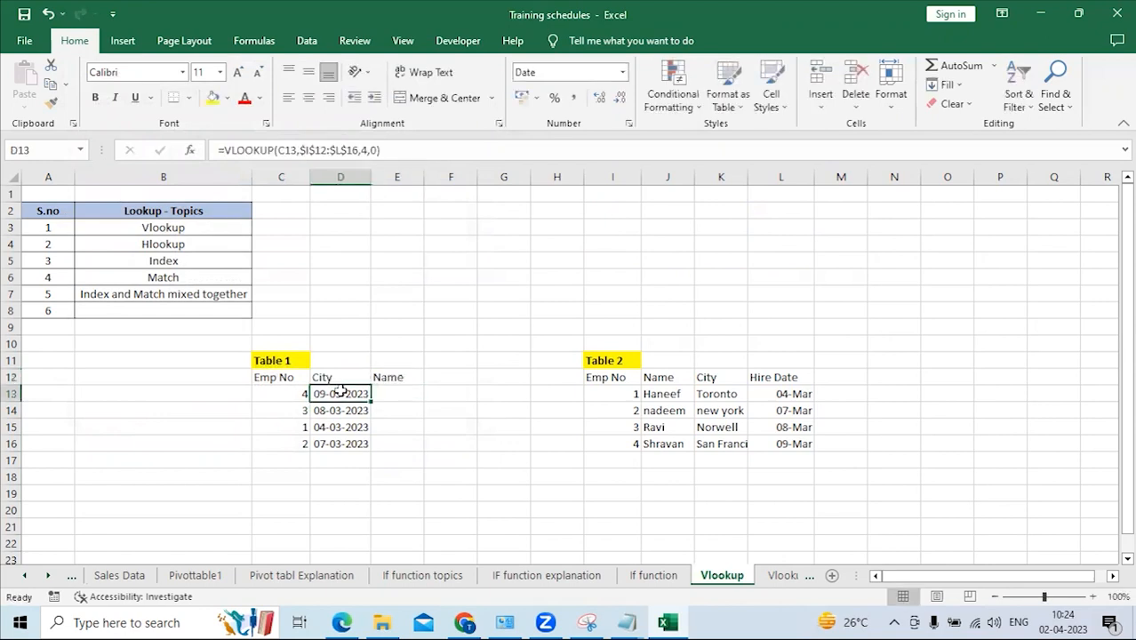
pyautogui.hotkey('ctrl', 'c')
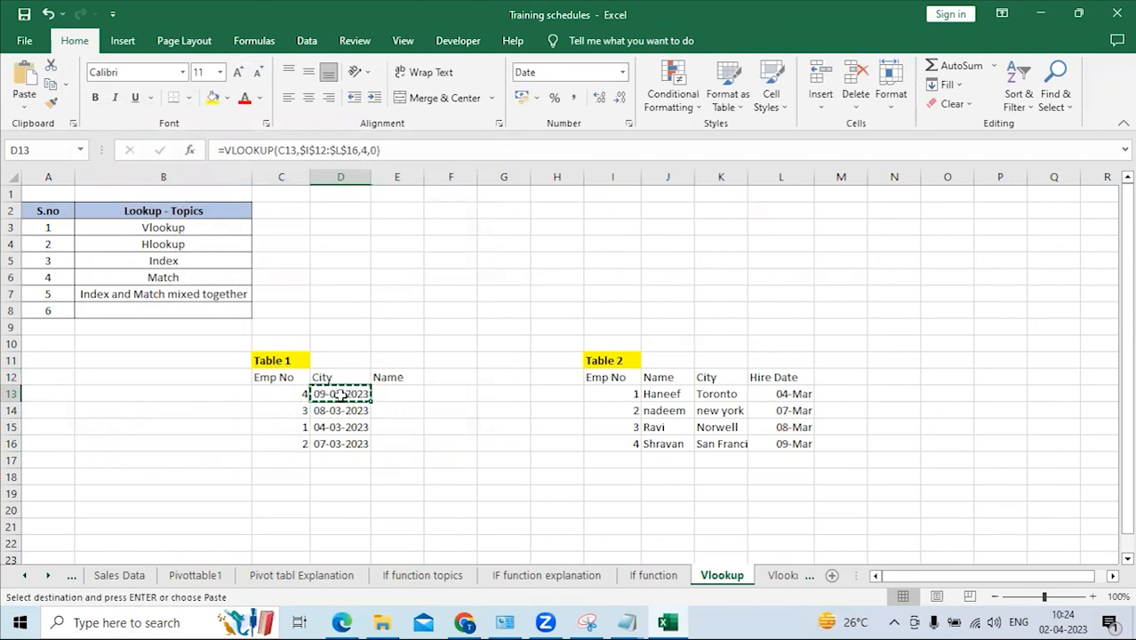
pyautogui.click(405, 394)
pyautogui.hotkey('ctrl', 'v')
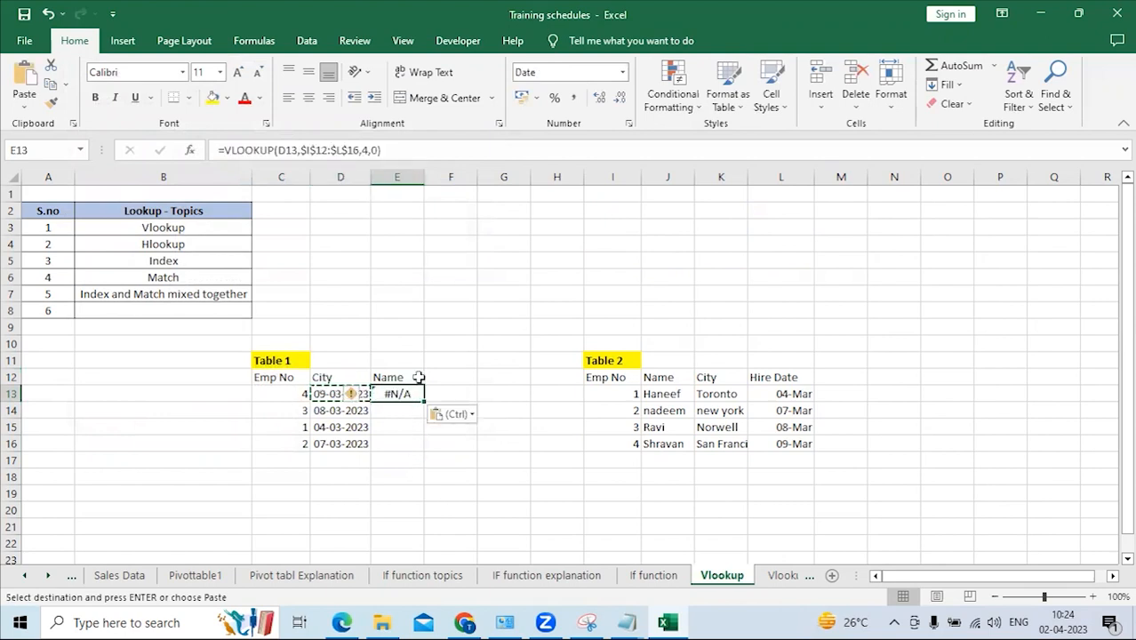
pyautogui.moveTo(425, 177); pyautogui.dragTo(460, 177)
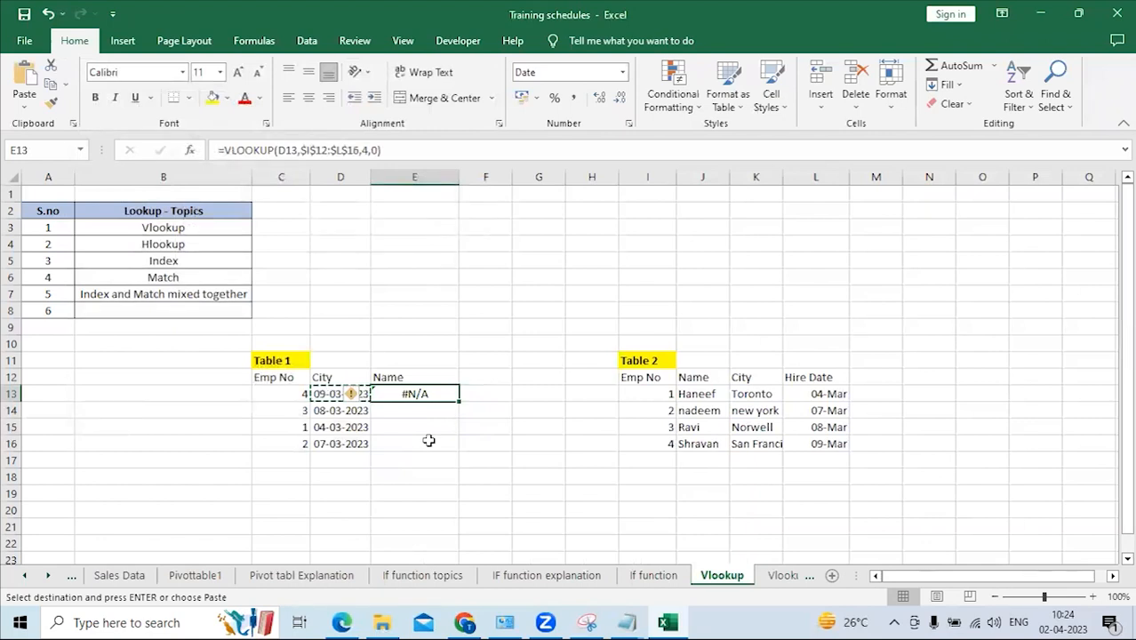
# Set the column index of the VLOOKUP formula in E13 to 2.
pyautogui.click(371, 151)
pyautogui.press('BackSpace')
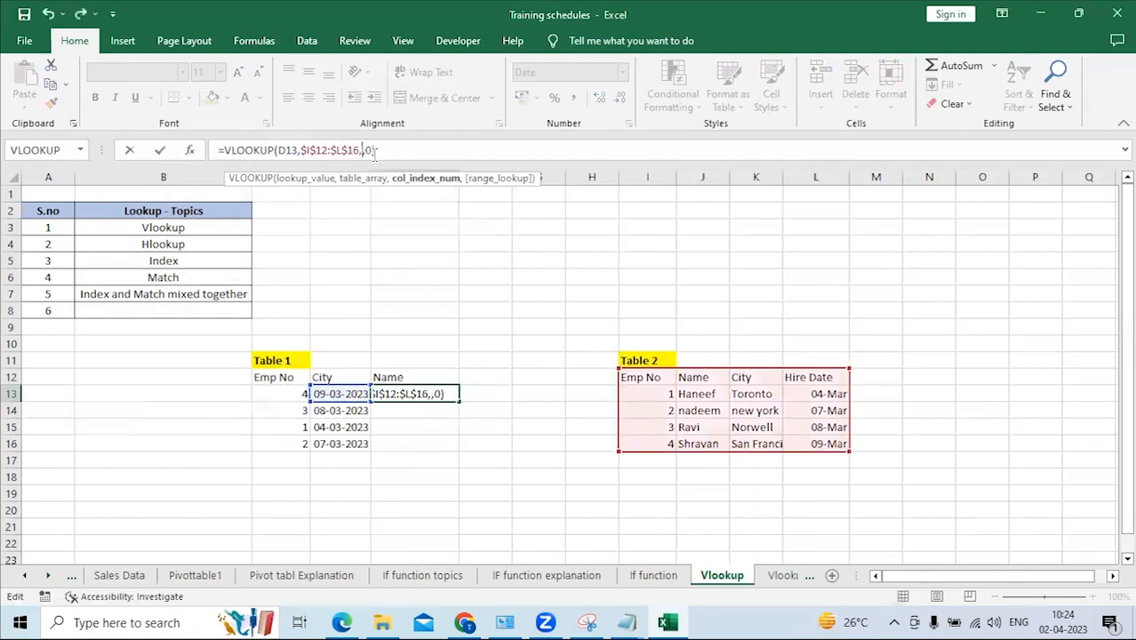
pyautogui.write('2')
pyautogui.press('Return')
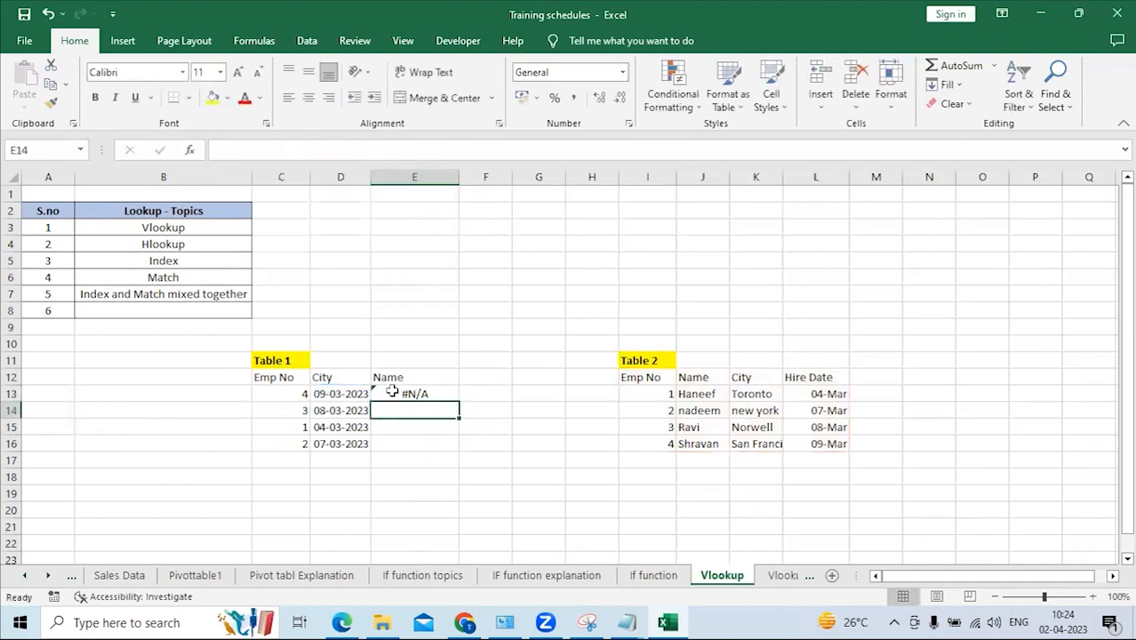
# Check the arguments of the VLOOKUP formula in E13 and set its lookup value to C13.
pyautogui.click(425, 393)
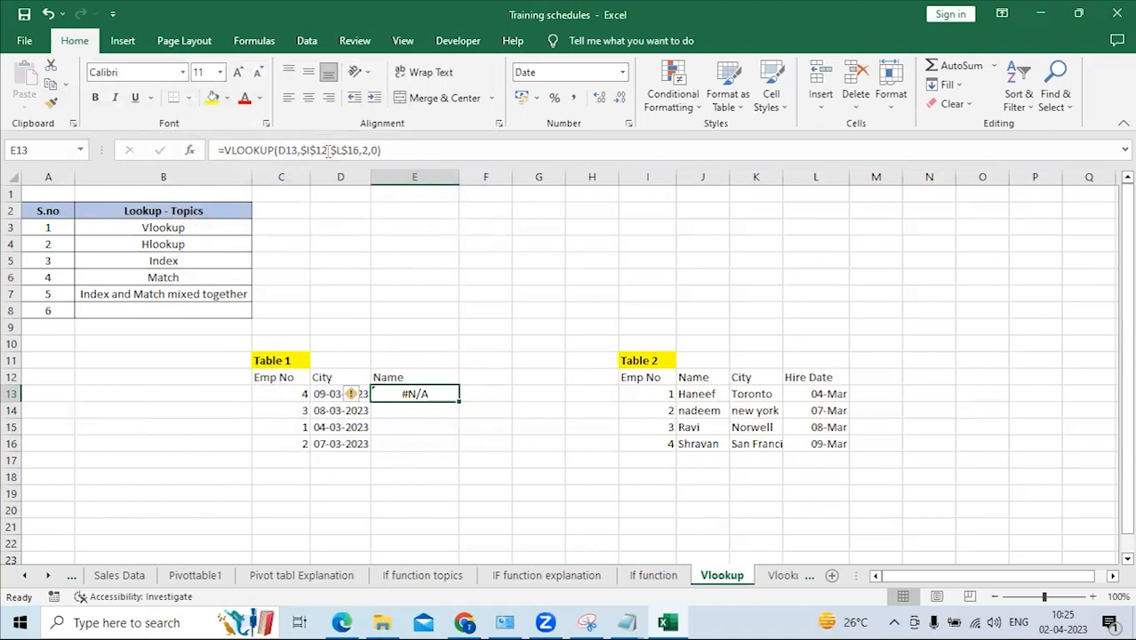
pyautogui.click(302, 149)
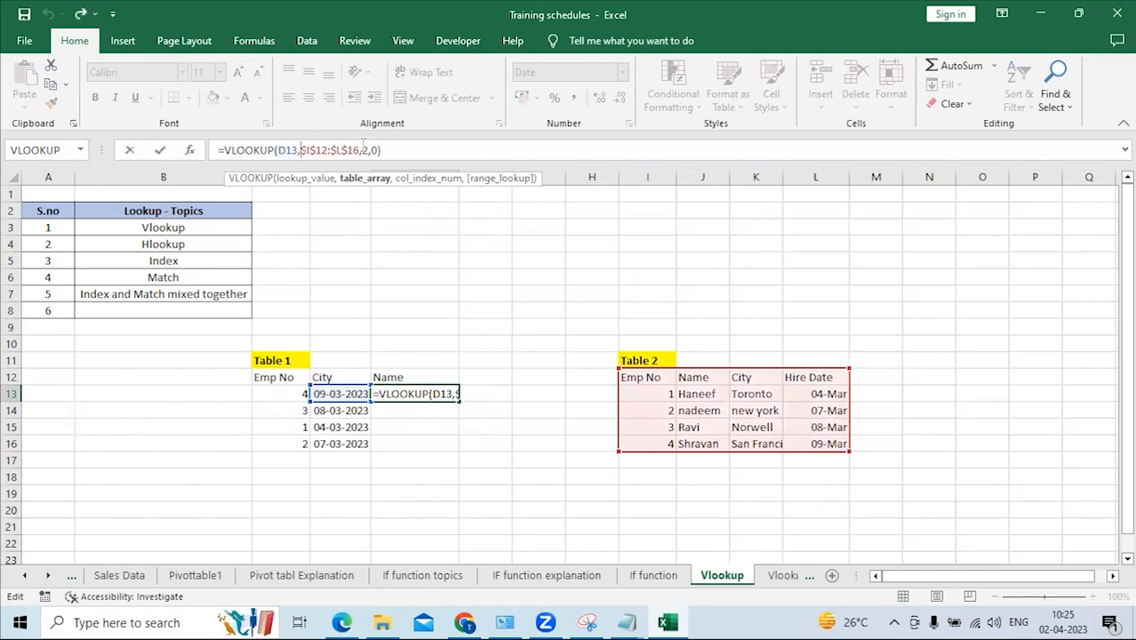
pyautogui.click(369, 149)
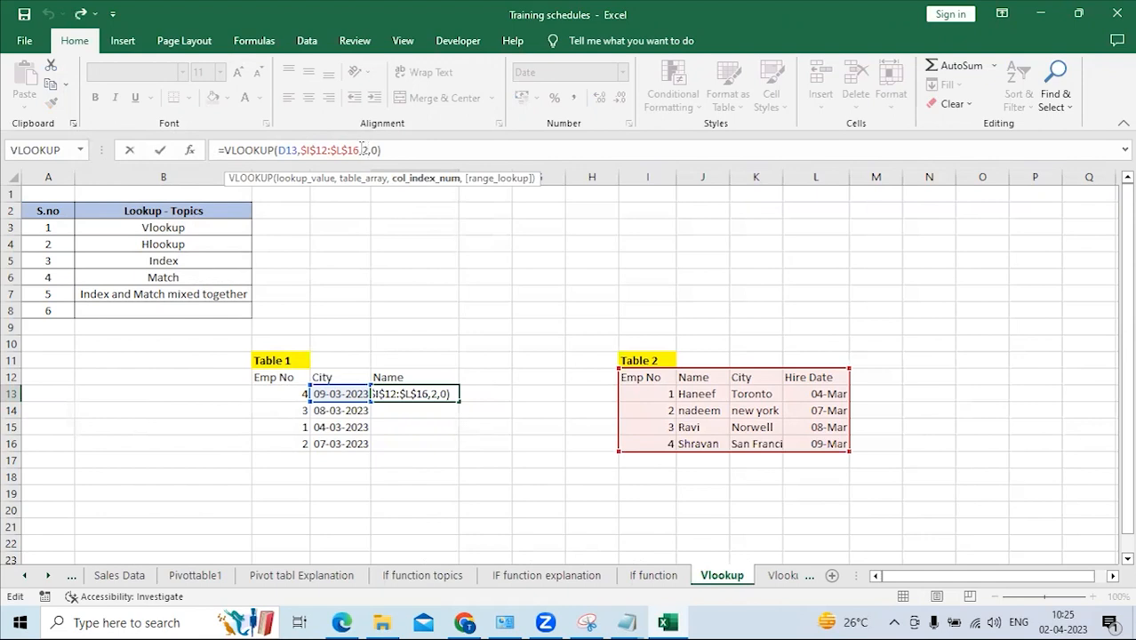
pyautogui.click(331, 150)
pyautogui.click(291, 150)
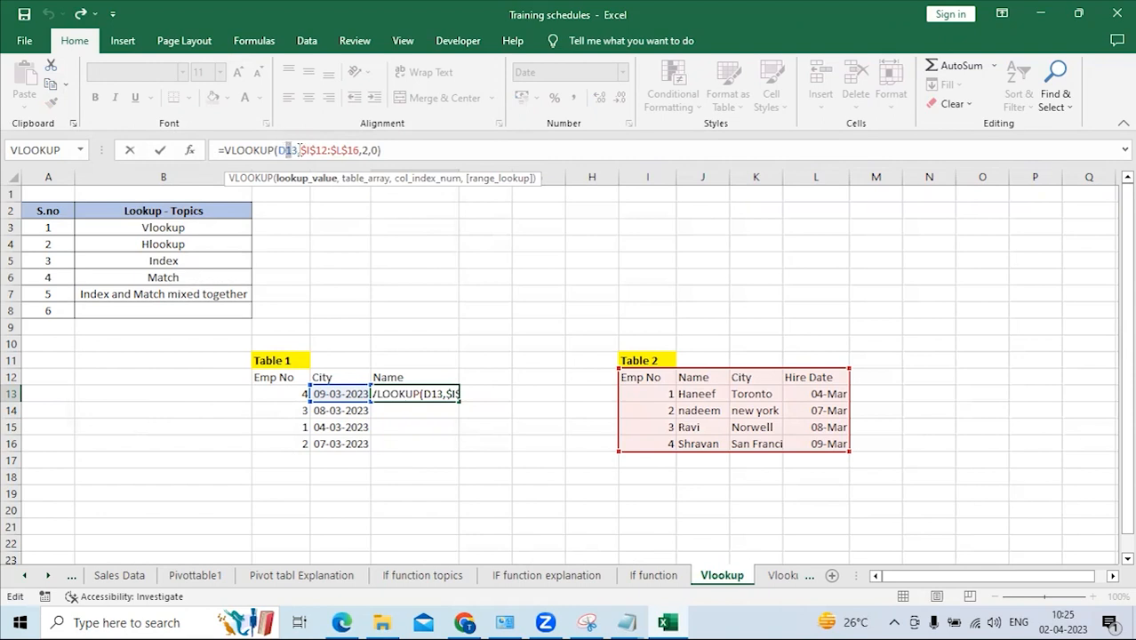
pyautogui.moveTo(296, 149); pyautogui.dragTo(277, 150)
pyautogui.press('BackSpace')
pyautogui.click(296, 393)
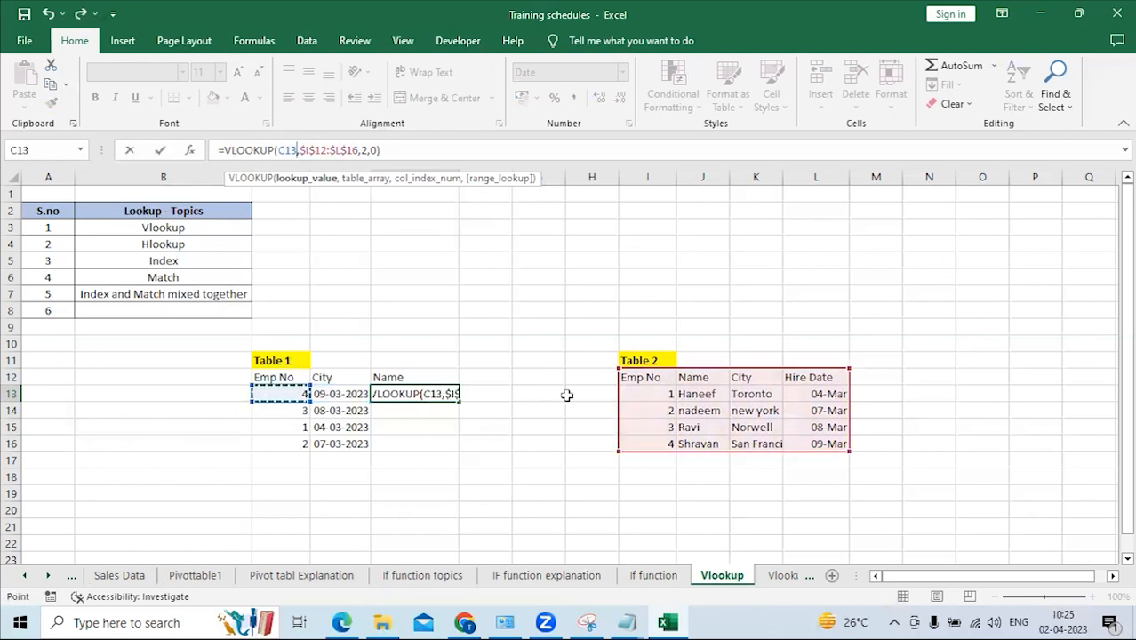
pyautogui.press('Return')
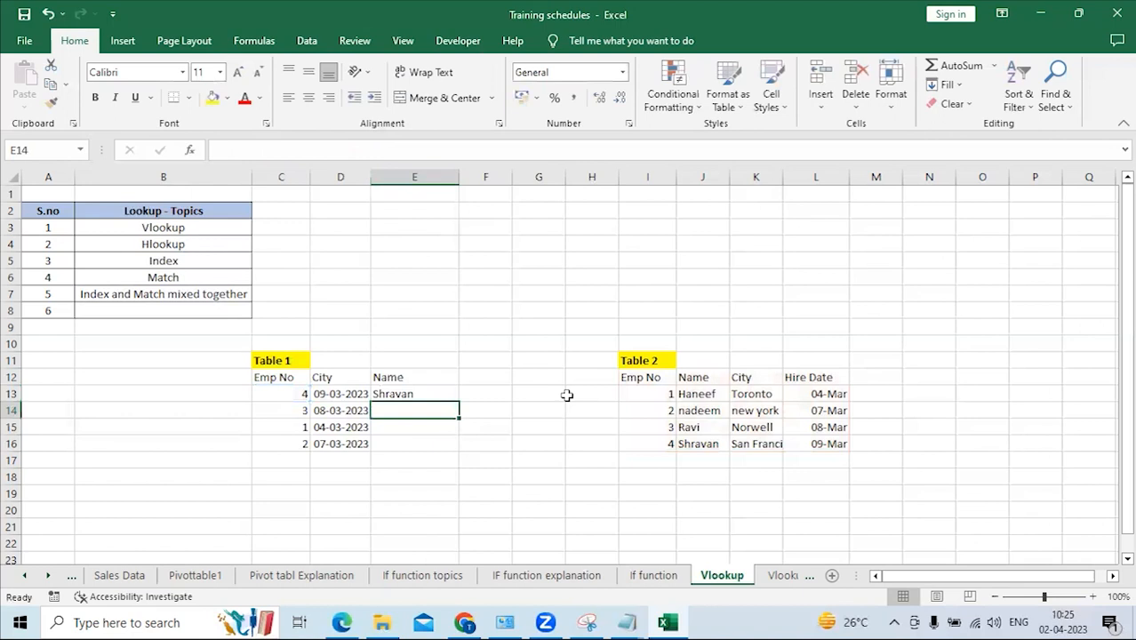
# Fill the VLOOKUP formula in E13 down to E16.
pyautogui.click(437, 398)
pyautogui.doubleClick(460, 401)
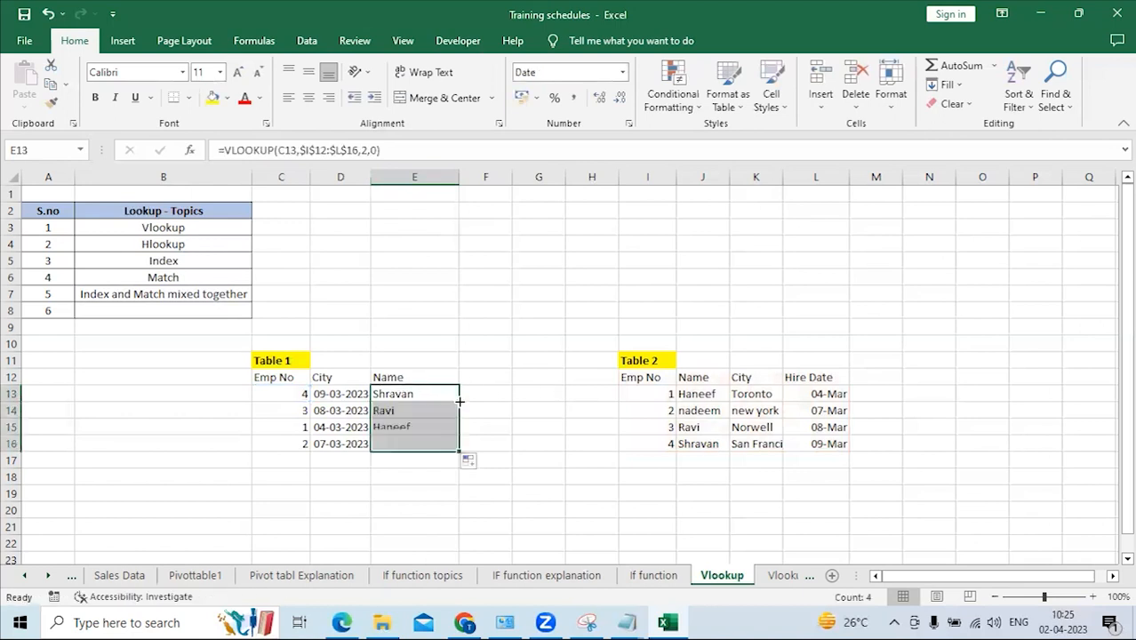
pyautogui.click(397, 394)
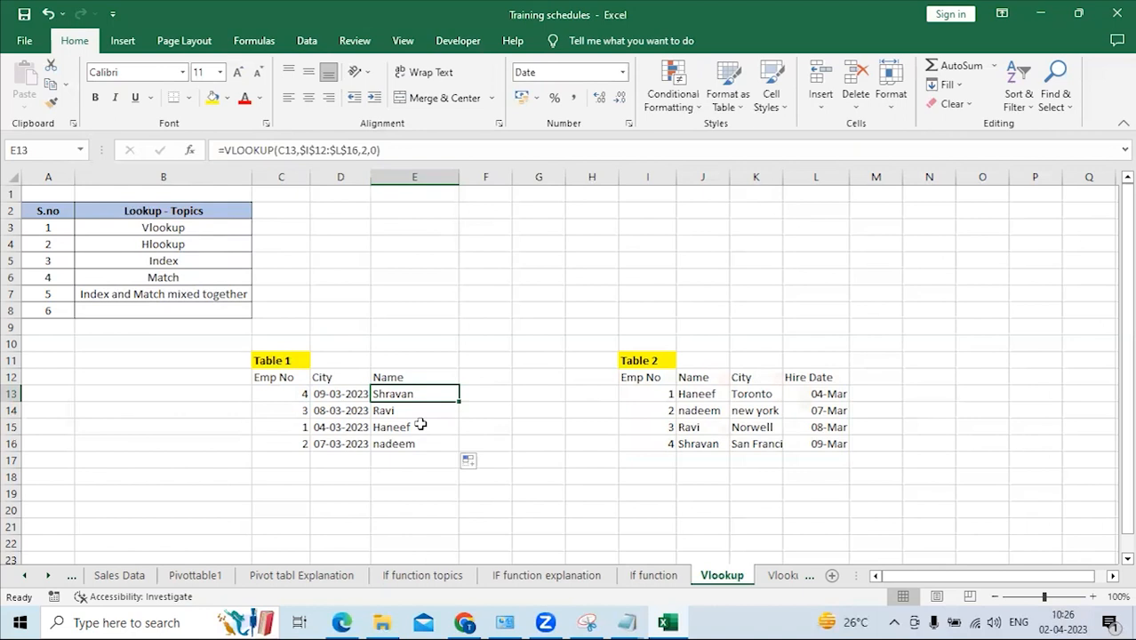
# Examine the Emp ID, First Name, Last Name, Dept and Pay Rate columns on the Vlookup function sheet against the Master Employee List sheet.
pyautogui.click(774, 575)
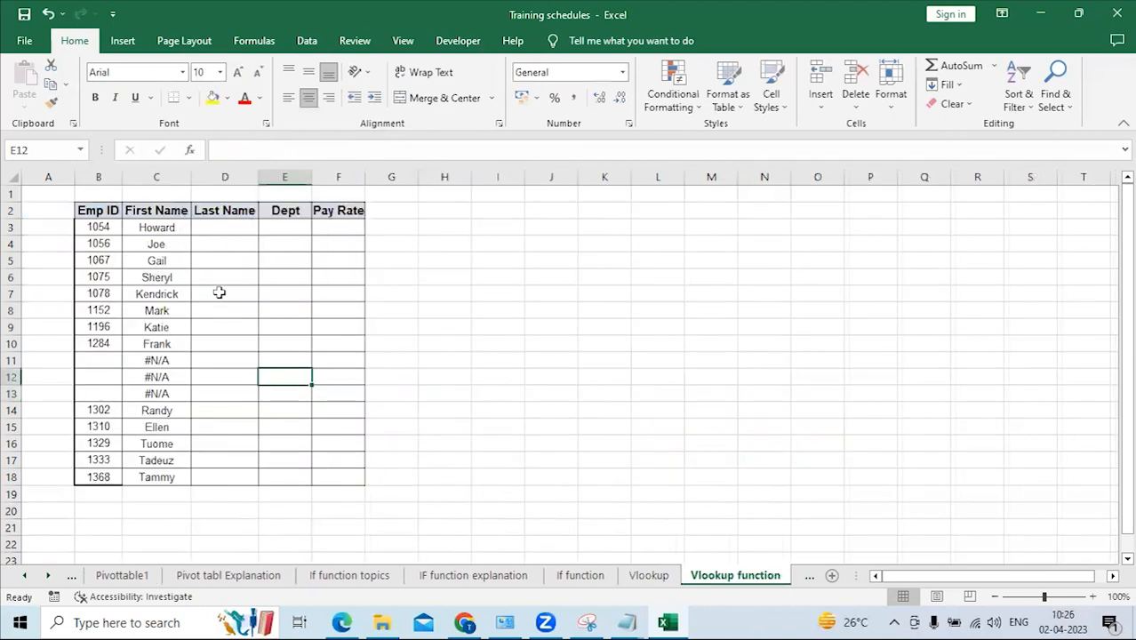
pyautogui.click(195, 228)
pyautogui.click(203, 258)
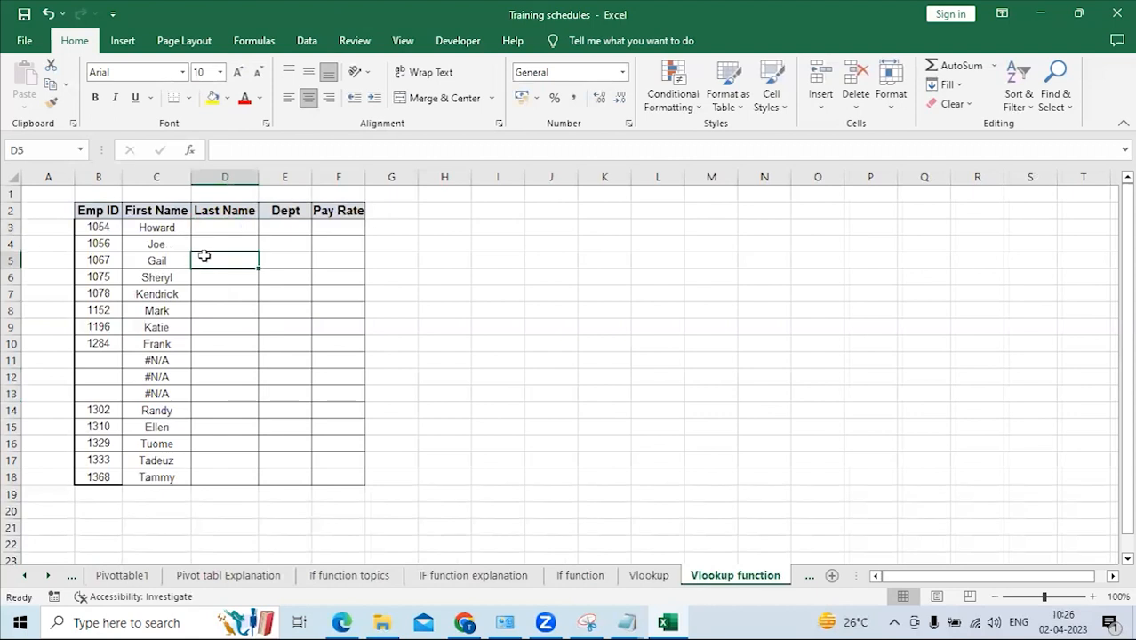
pyautogui.click(103, 226)
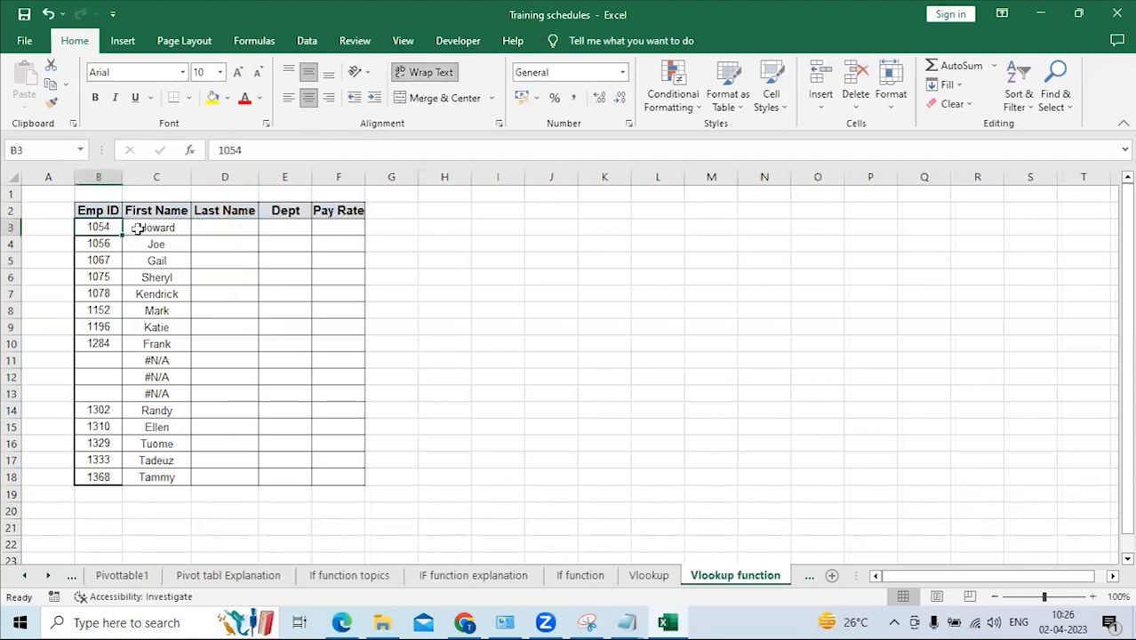
pyautogui.click(165, 206)
pyautogui.click(226, 211)
pyautogui.click(283, 211)
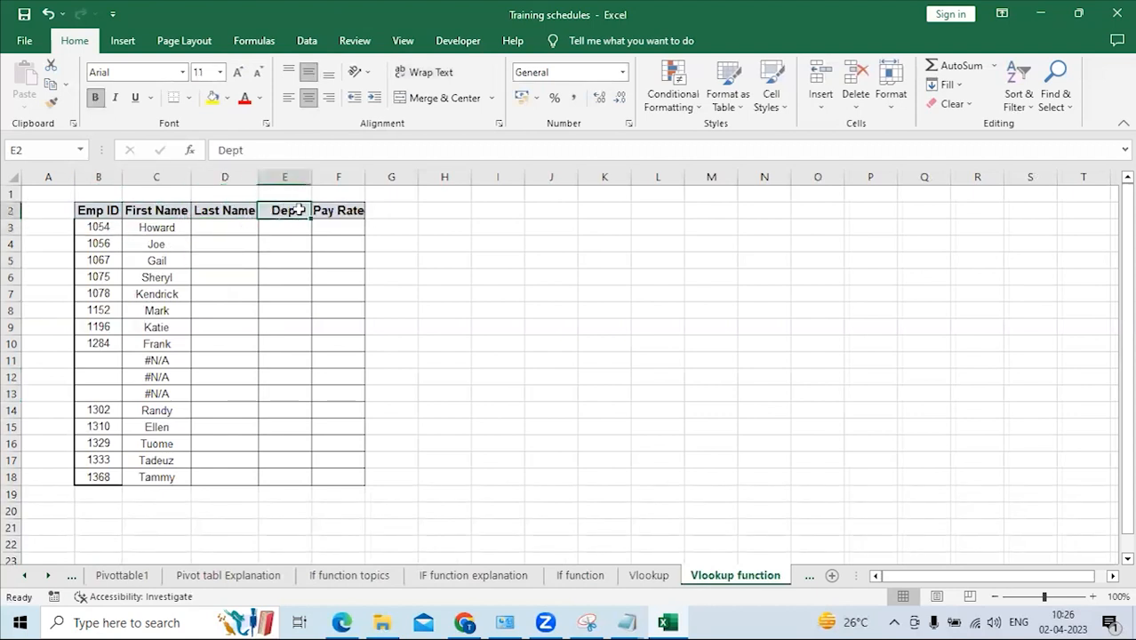
pyautogui.click(351, 210)
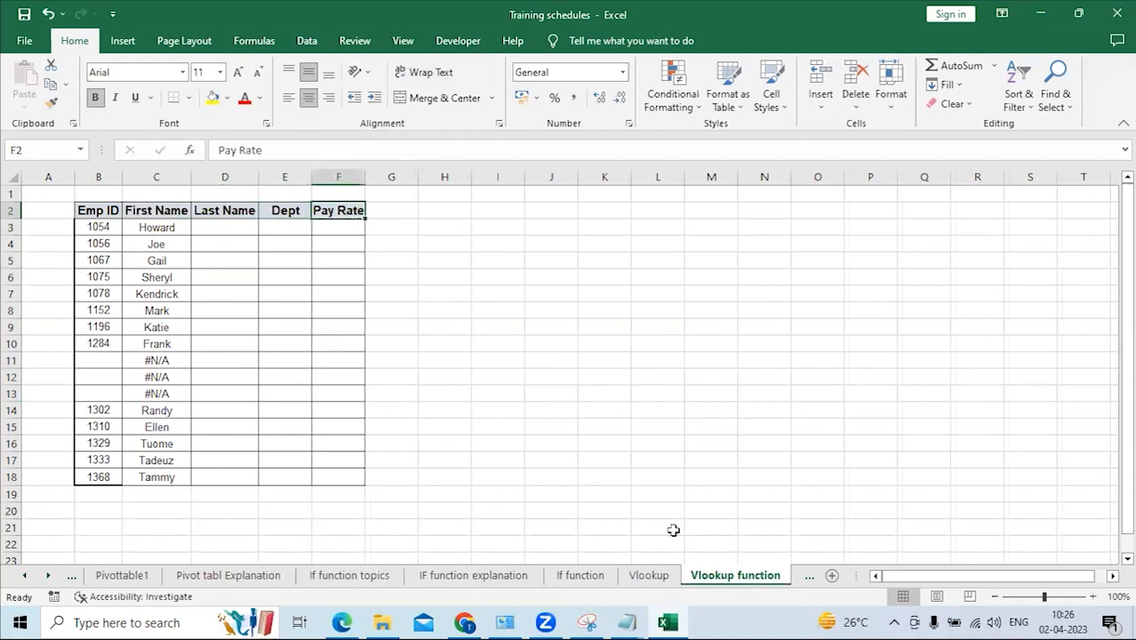
pyautogui.click(806, 575)
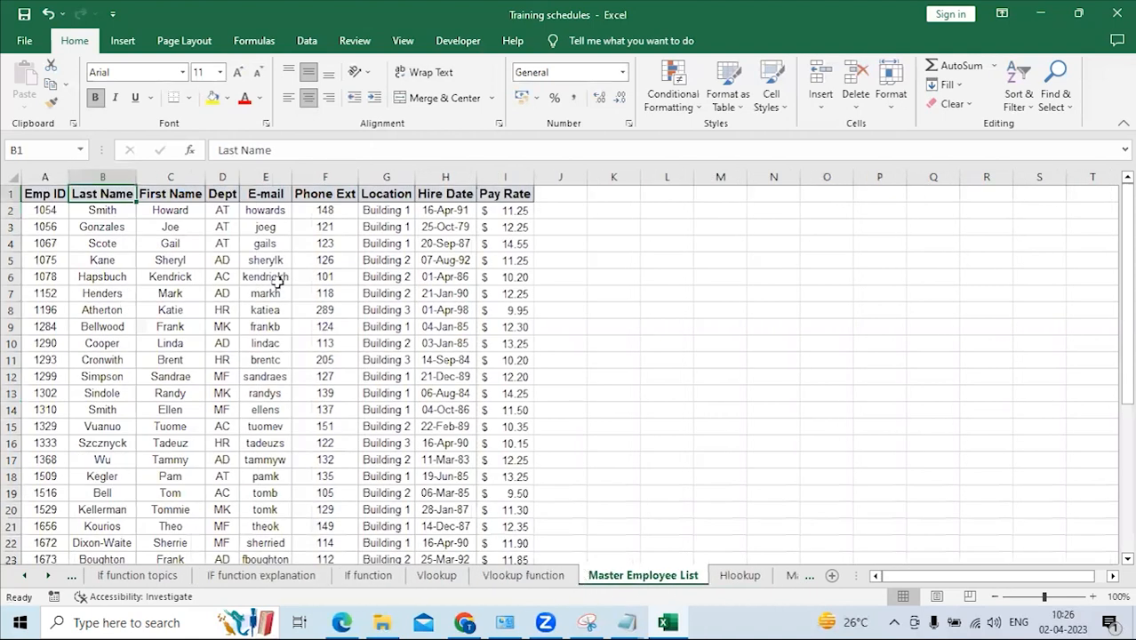
pyautogui.click(524, 578)
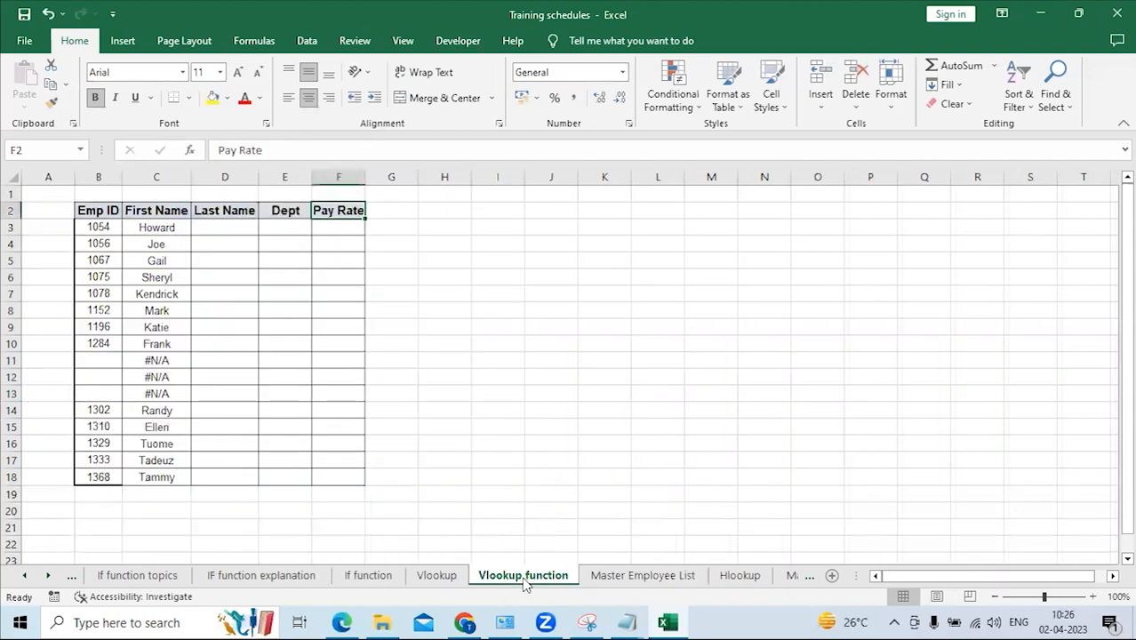
# Review Table 1 on the Vlookup sheet and the VLOOKUP formula in E13.
pyautogui.click(435, 576)
pyautogui.click(318, 377)
pyautogui.moveTo(296, 361); pyautogui.dragTo(411, 446)
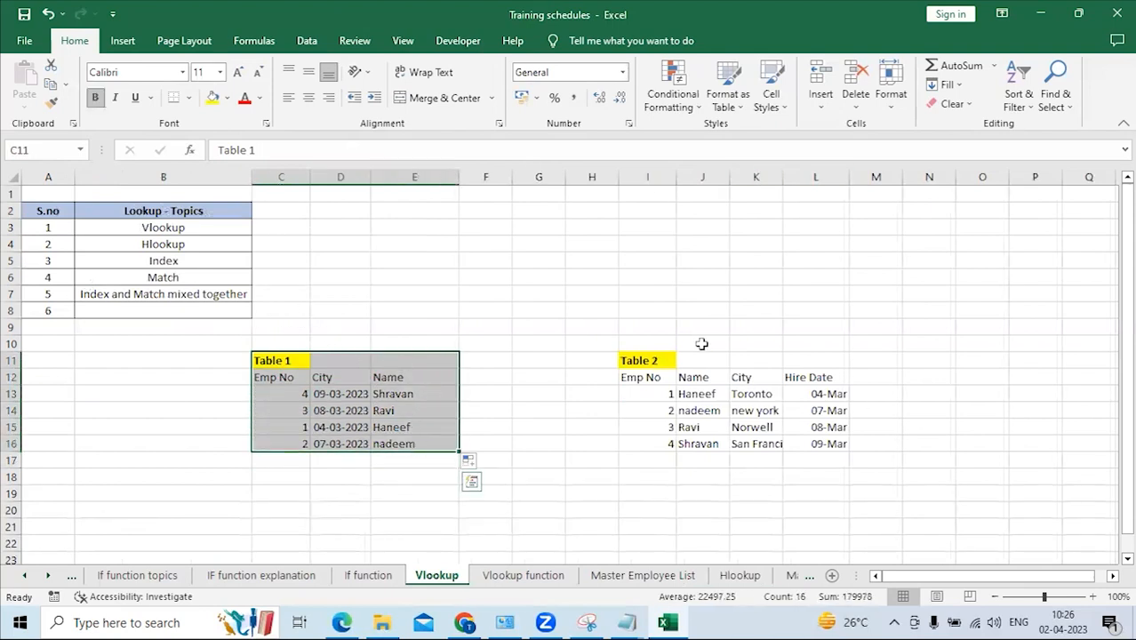
pyautogui.click(394, 390)
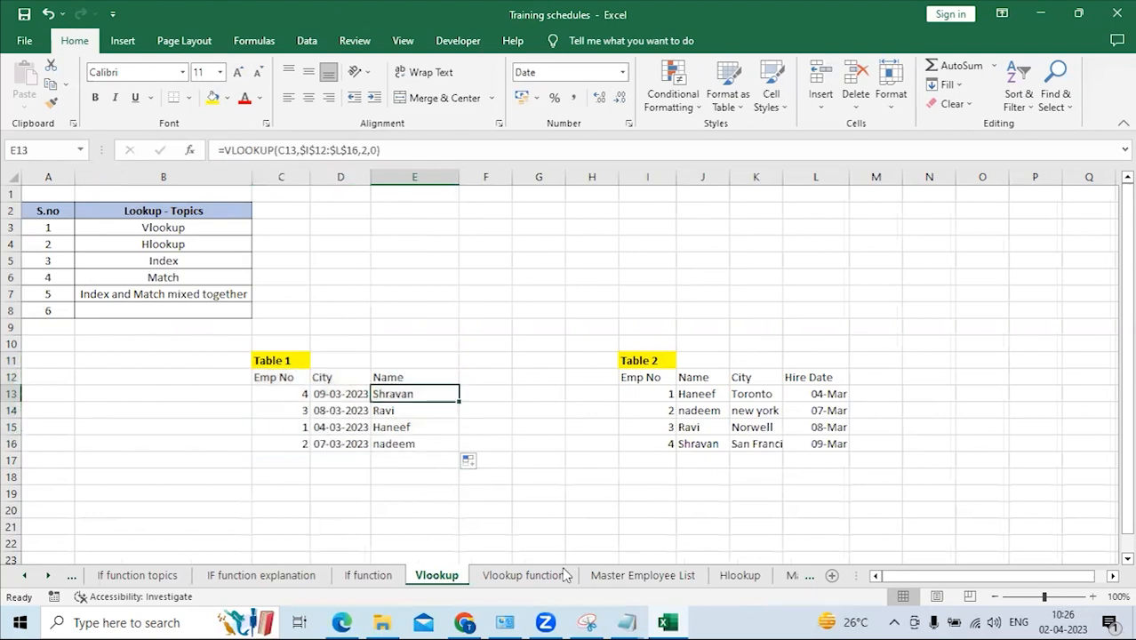
# Compare the empty Last Name, Dept and Pay Rate columns on the Vlookup function sheet with the Master Employee List and Vlookup sheets.
pyautogui.click(522, 577)
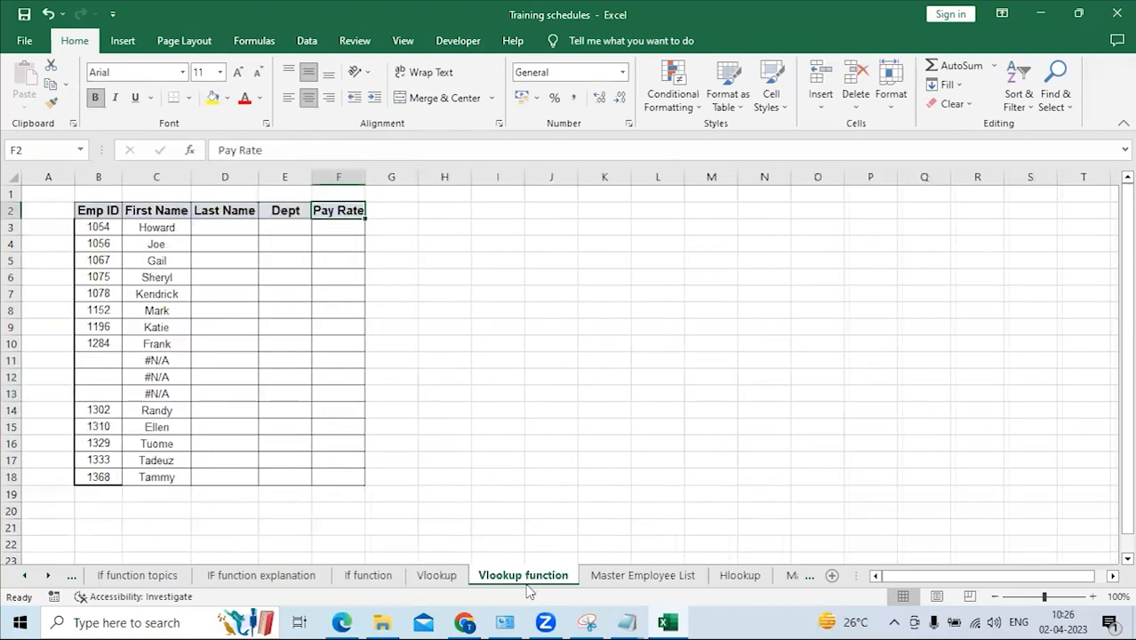
pyautogui.click(223, 215)
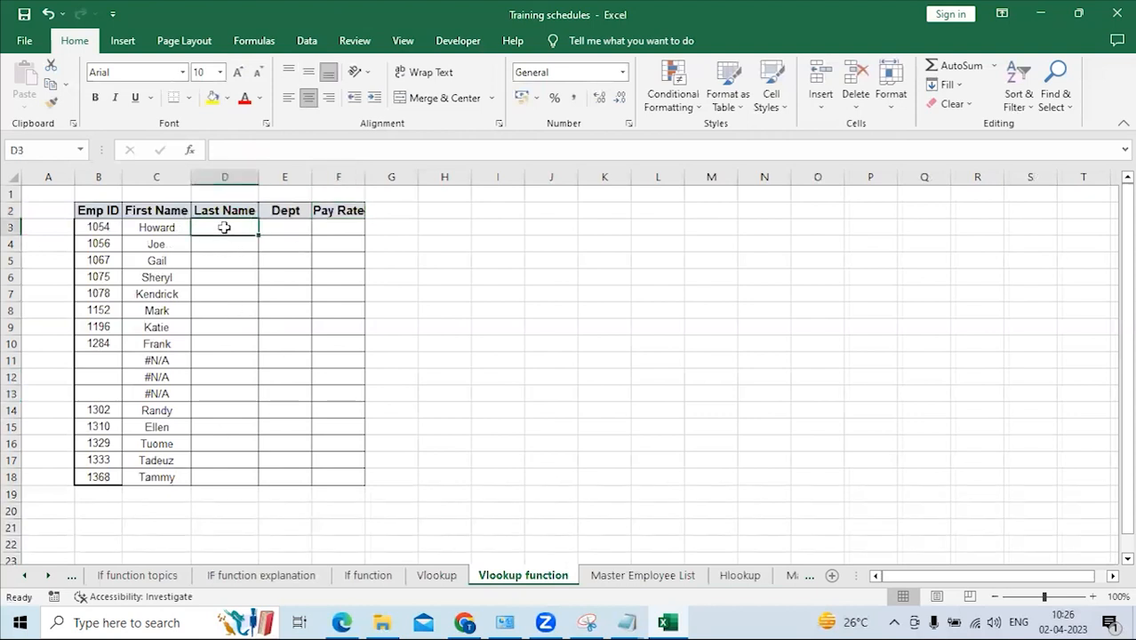
pyautogui.click(279, 214)
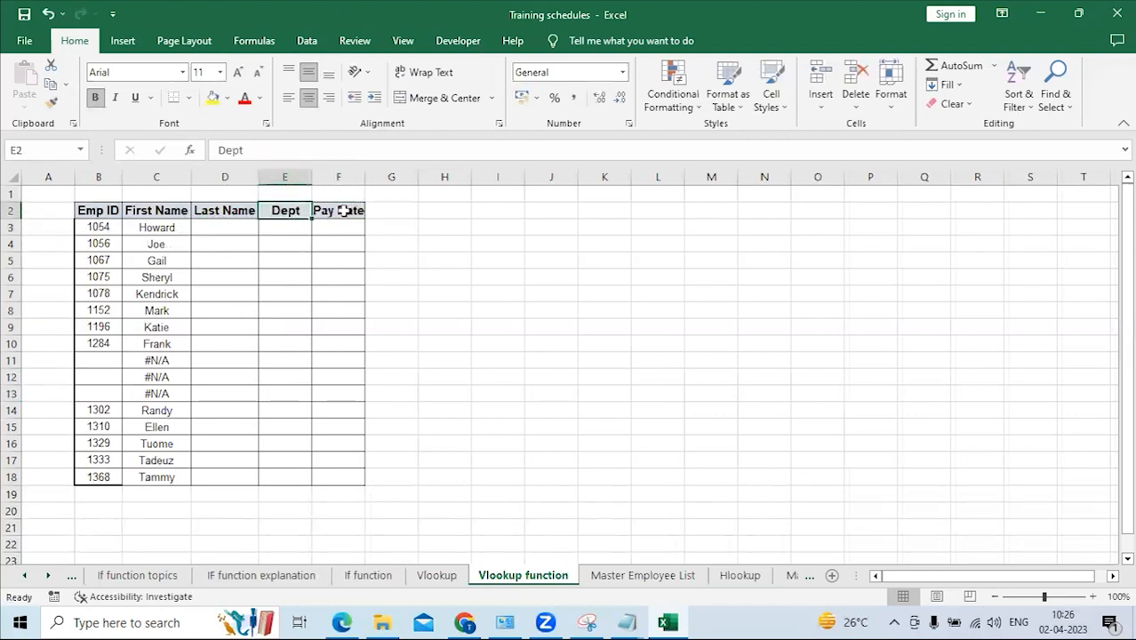
pyautogui.click(343, 212)
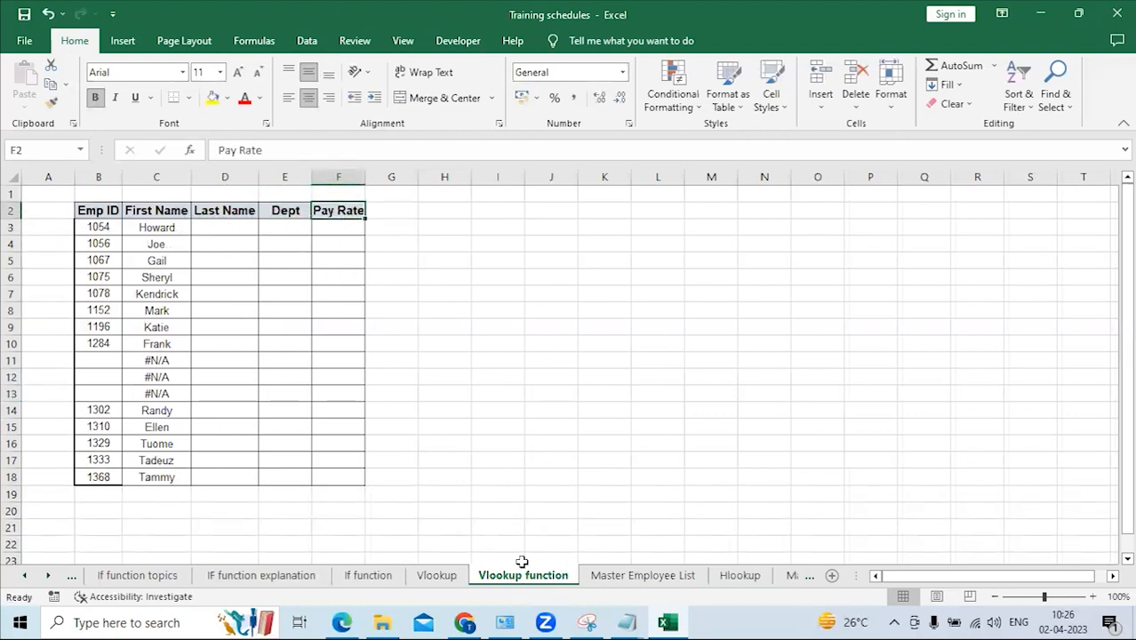
pyautogui.click(642, 575)
pyautogui.click(169, 227)
pyautogui.click(111, 279)
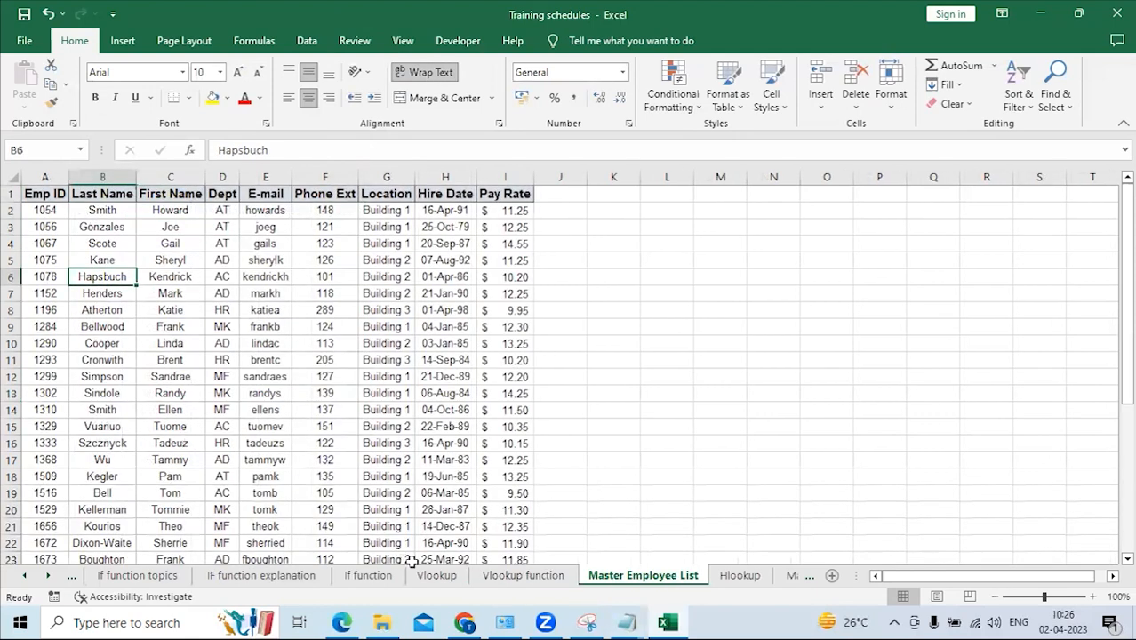
pyautogui.click(523, 575)
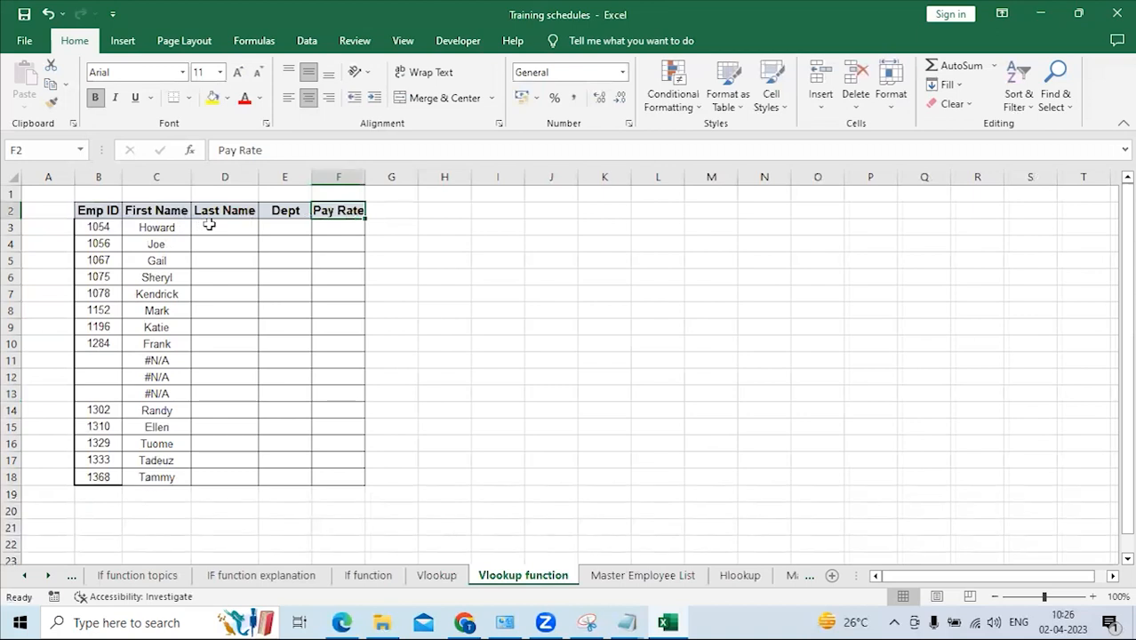
pyautogui.click(436, 575)
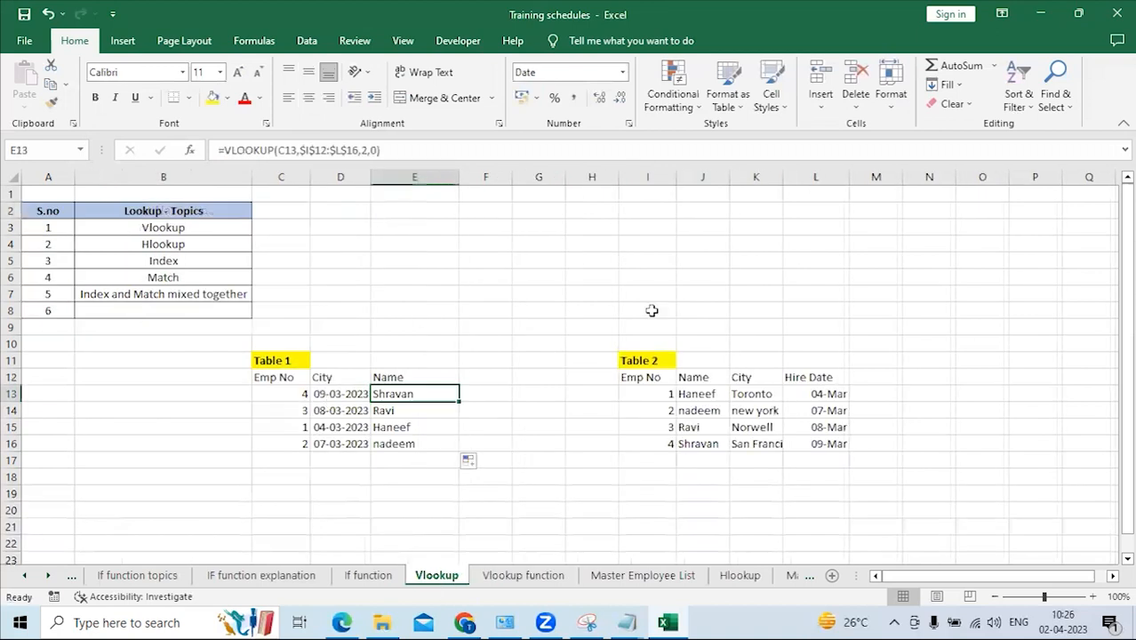
# Start a VLOOKUP formula in D3 of the Vlookup function sheet with the Emp ID in B3 as its lookup value.
pyautogui.click(524, 576)
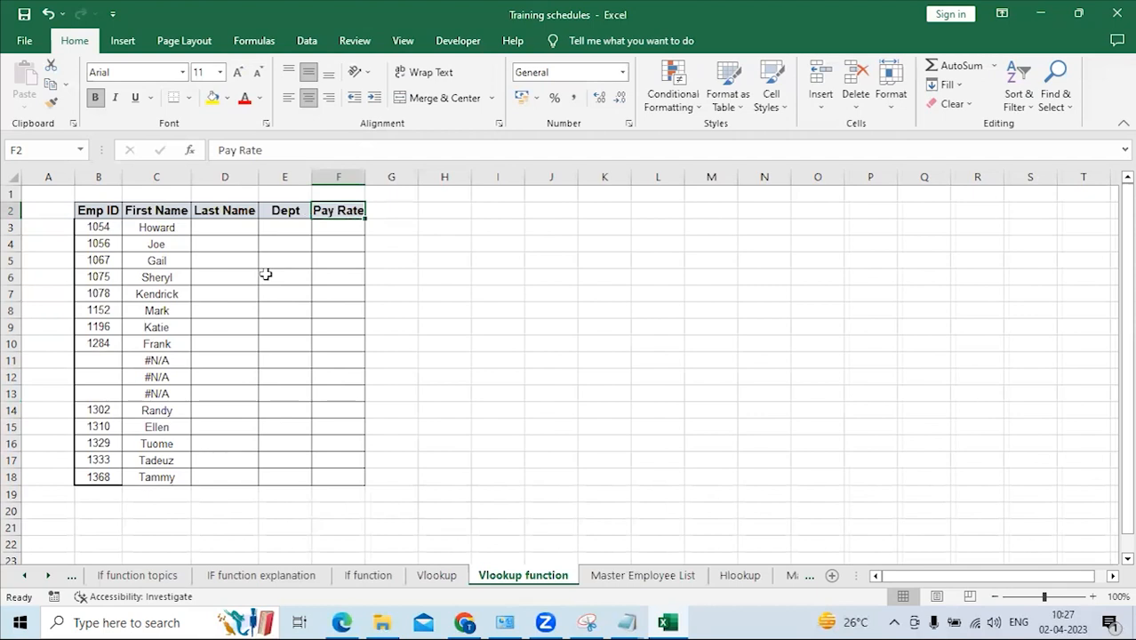
pyautogui.click(237, 232)
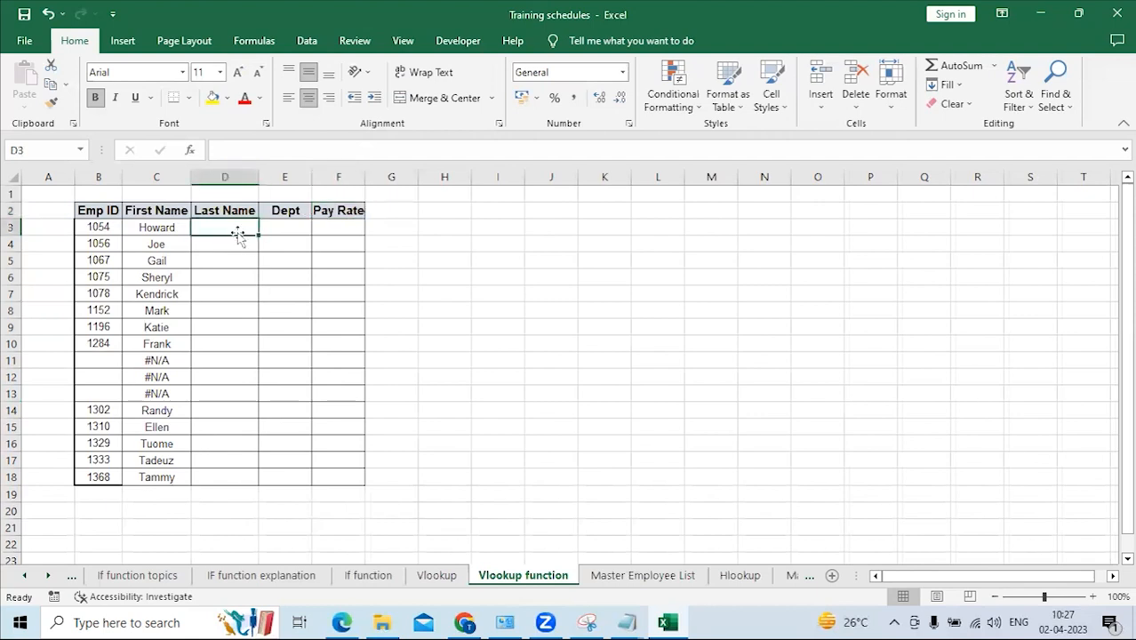
pyautogui.write('=vl')
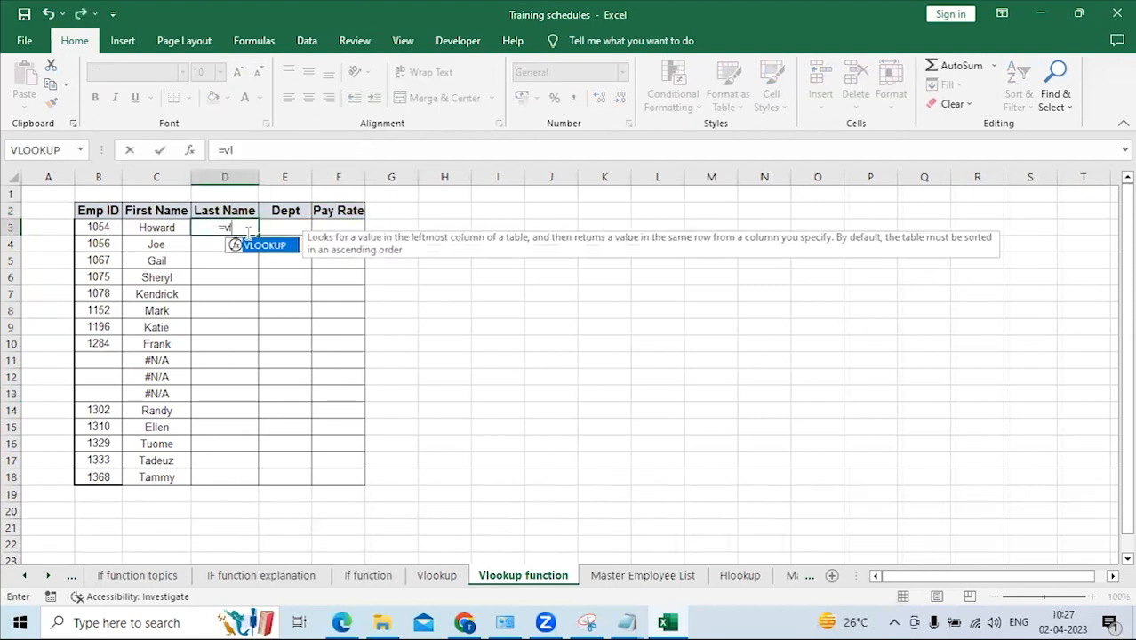
pyautogui.press('Tab')
pyautogui.press('Left')
pyautogui.press('Left')
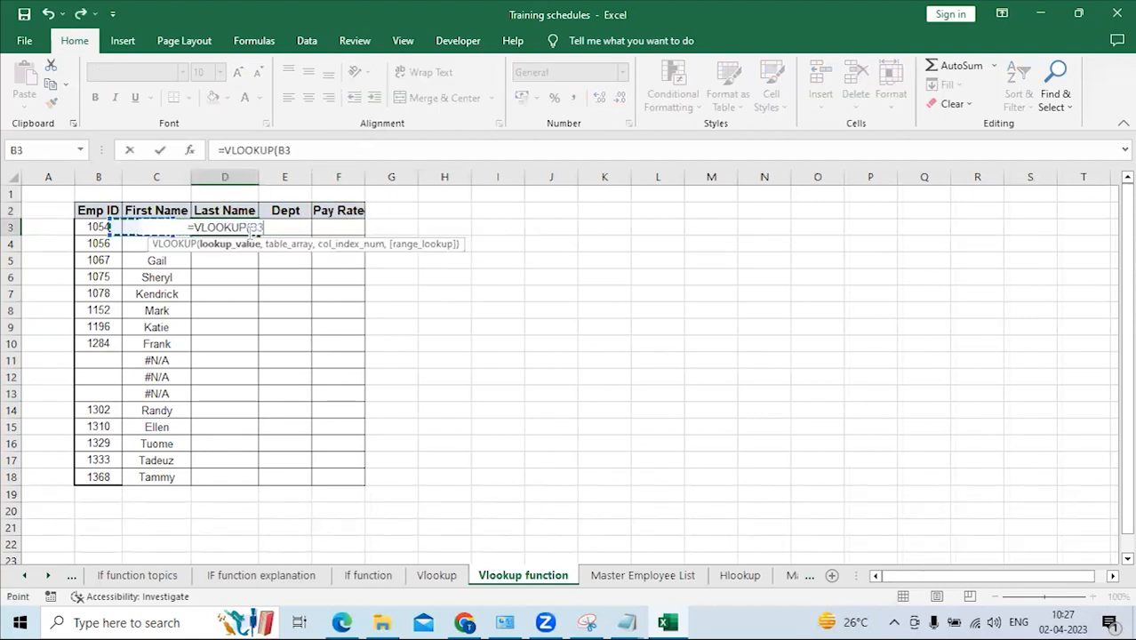
# Add the range A1:I38 from the Master Employee List sheet as the table array of the VLOOKUP in D3.
pyautogui.write(',')
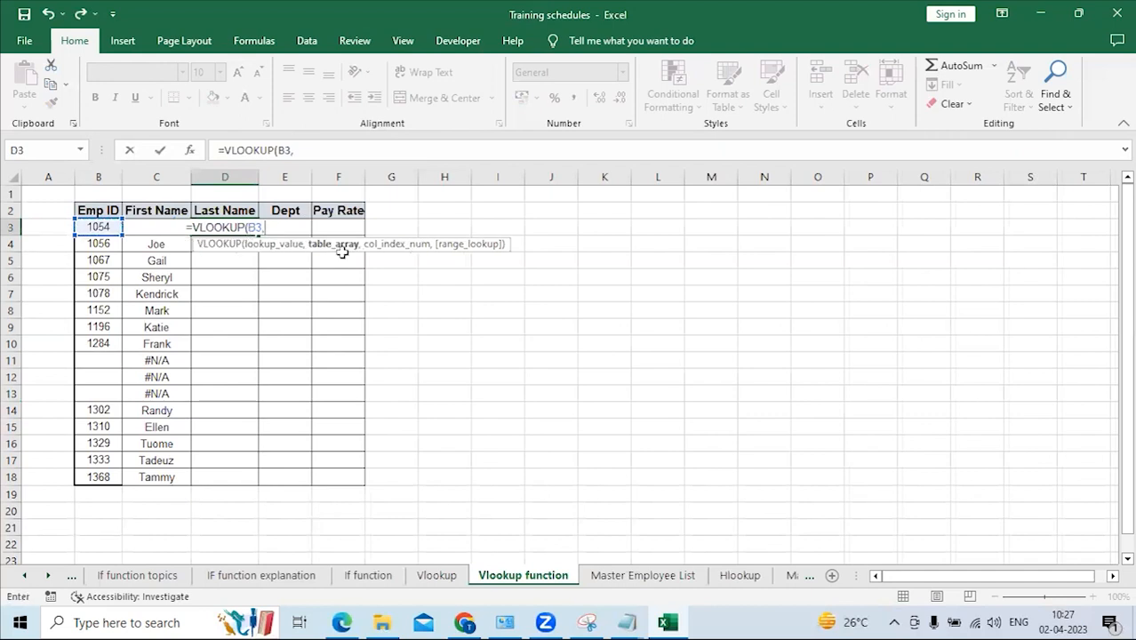
pyautogui.click(635, 576)
pyautogui.click(40, 193)
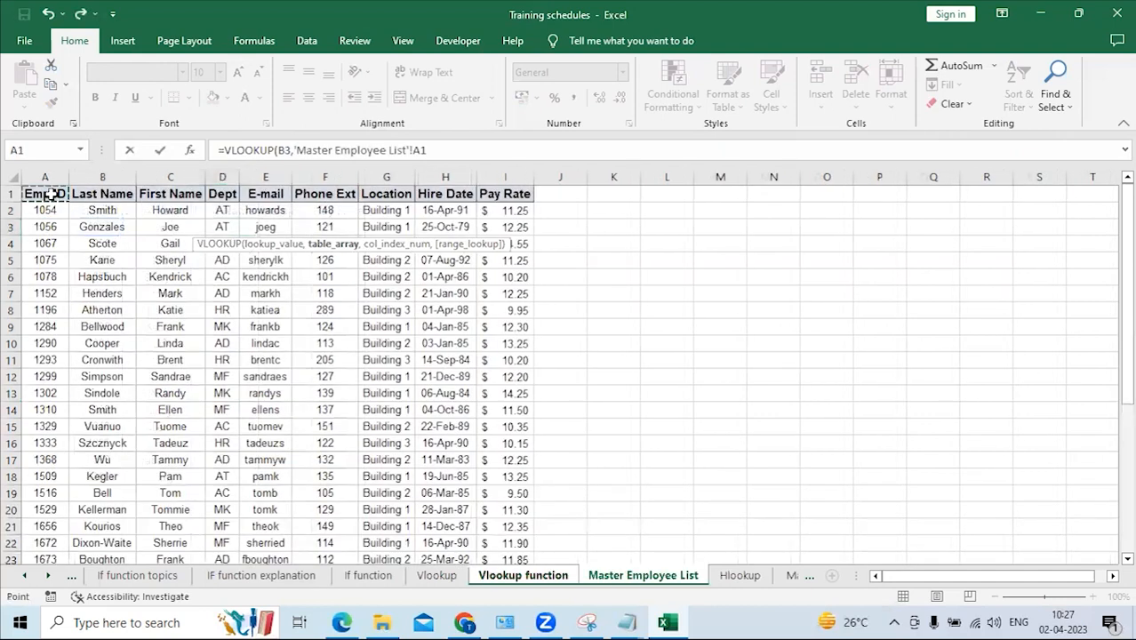
pyautogui.hotkey('ctrl', 'shift', 'Right')
pyautogui.hotkey('ctrl', 'shift', 'Down')
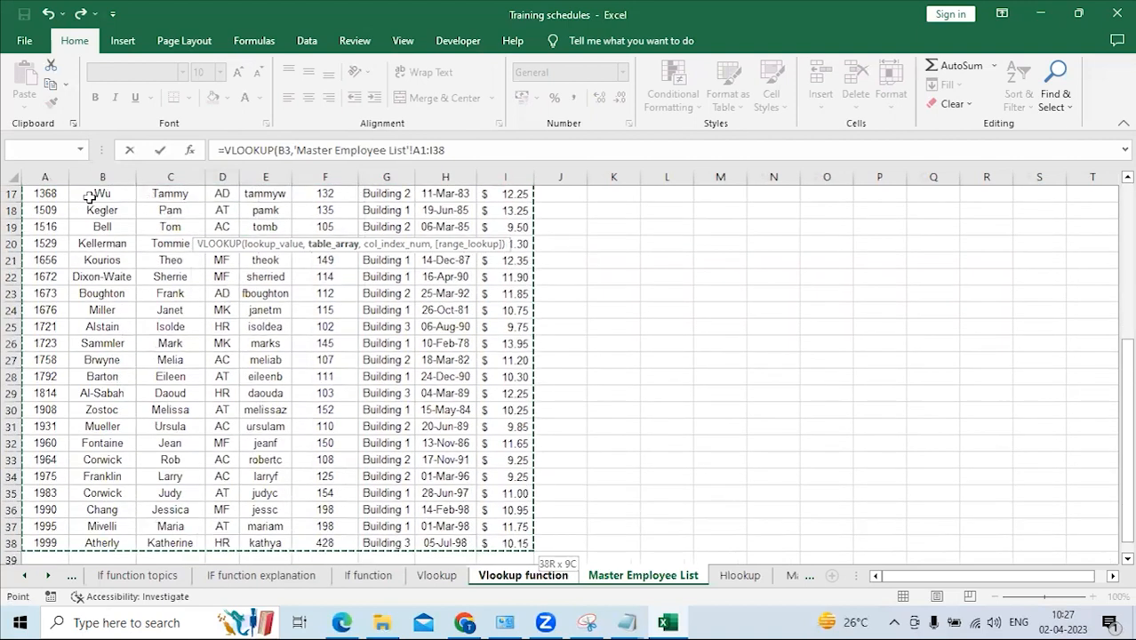
pyautogui.write(',')
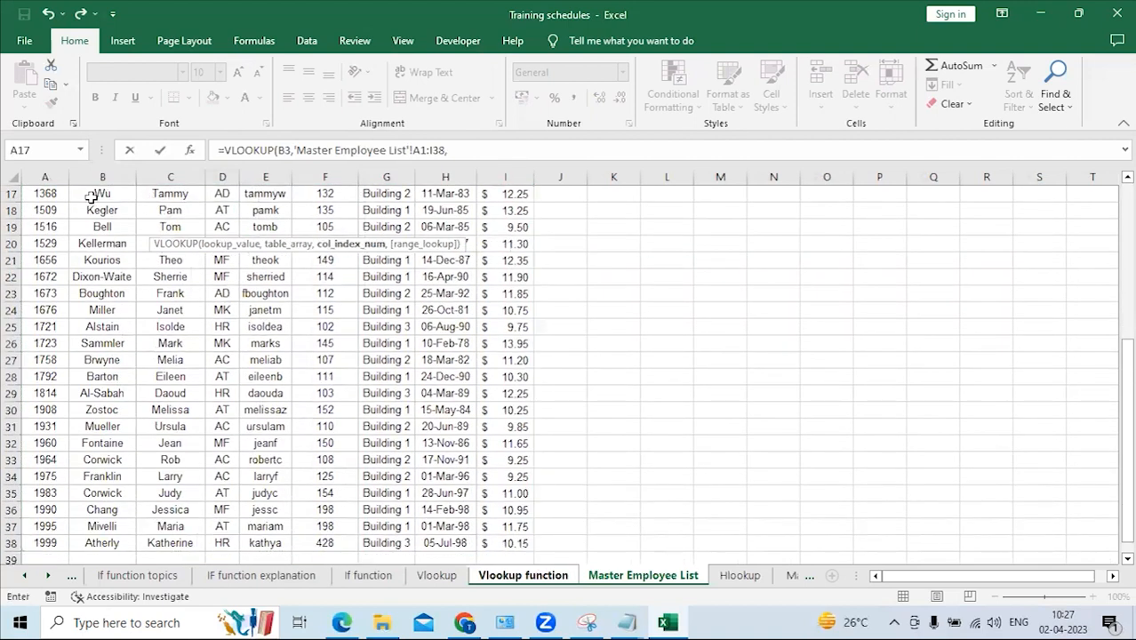
# Remove the stray Vlookup function sheet reference and complete the D3 formula with column index 3 and match type 0.
pyautogui.moveTo(1127, 418); pyautogui.dragTo(1127, 288)
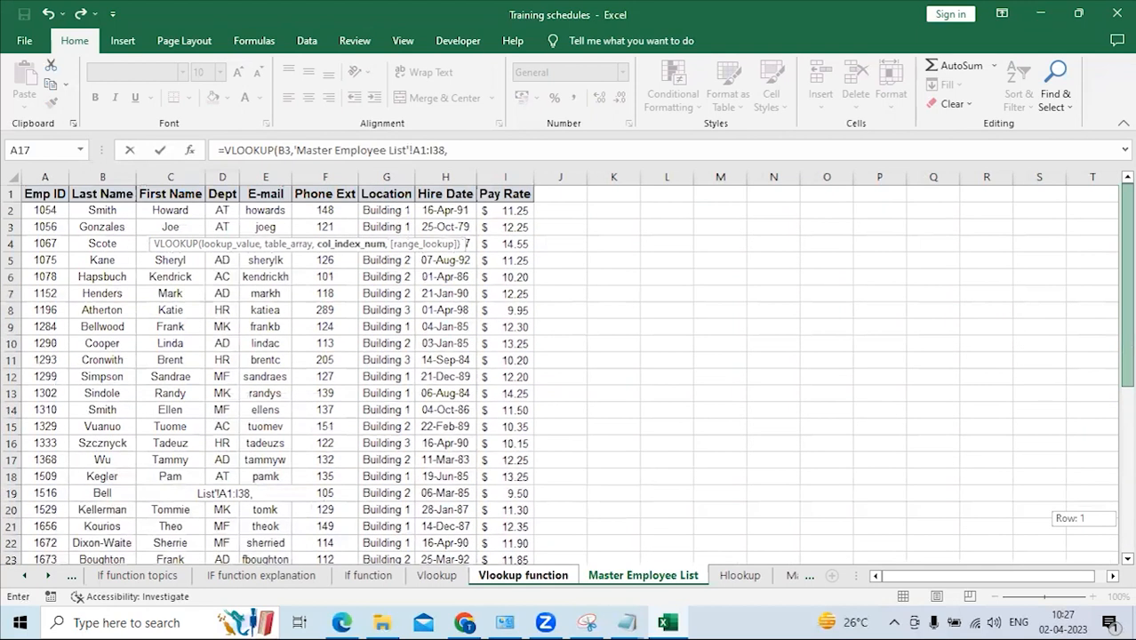
pyautogui.click(505, 578)
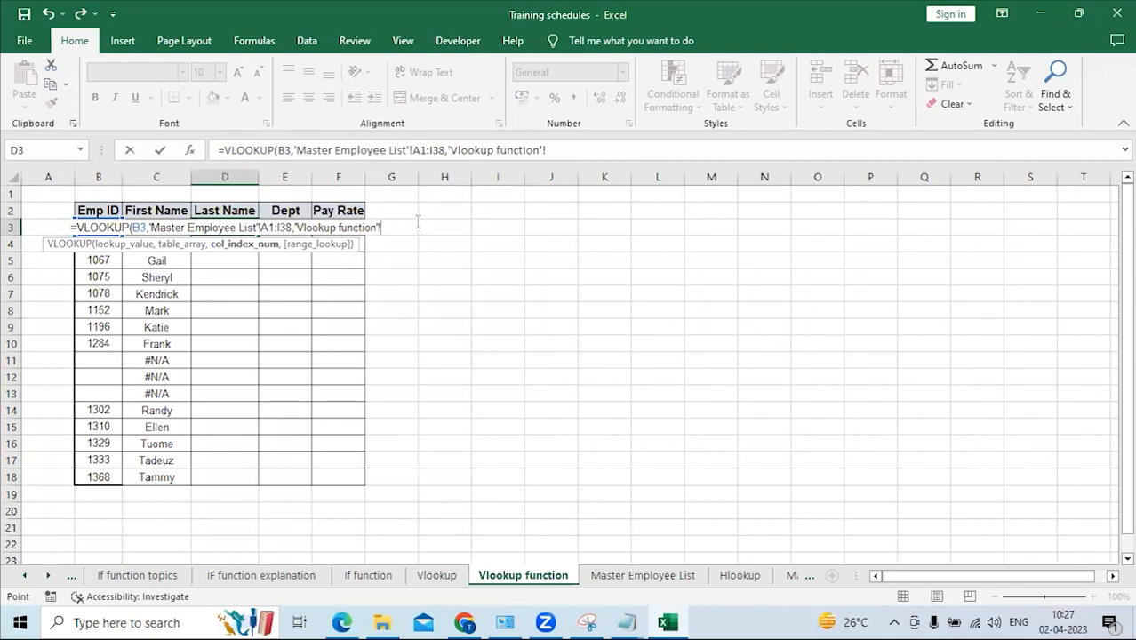
pyautogui.moveTo(397, 227); pyautogui.dragTo(298, 228)
pyautogui.press('BackSpace')
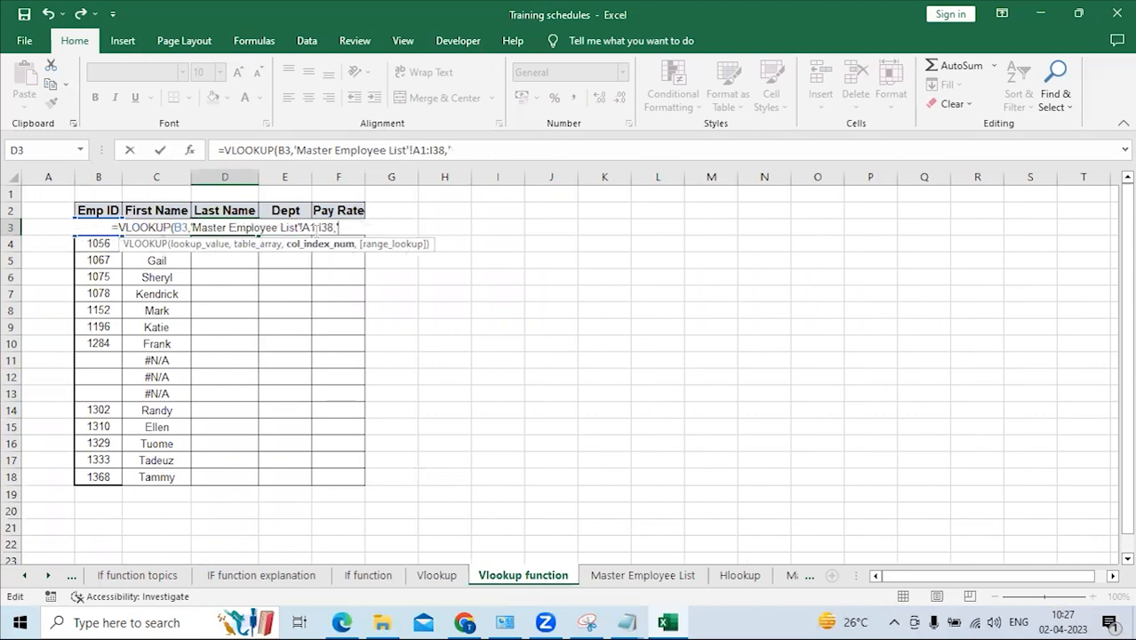
pyautogui.write('3,0')
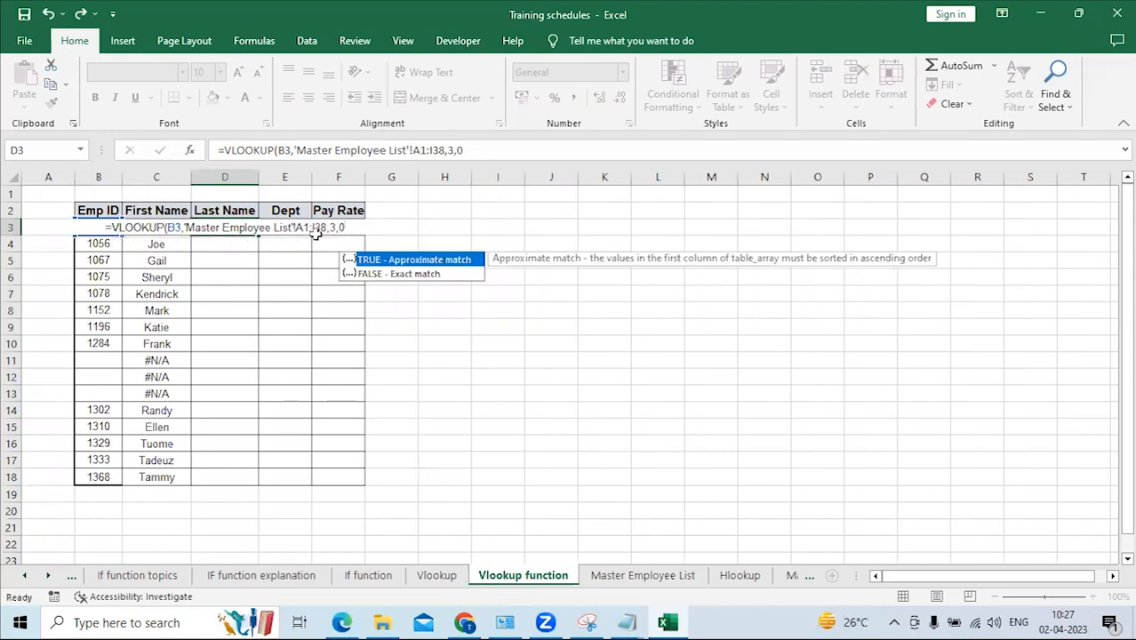
pyautogui.press('Return')
# Change the D3 lookup's column index to 2 and fill the formula down the Last Name column to D18.
pyautogui.click(224, 227)
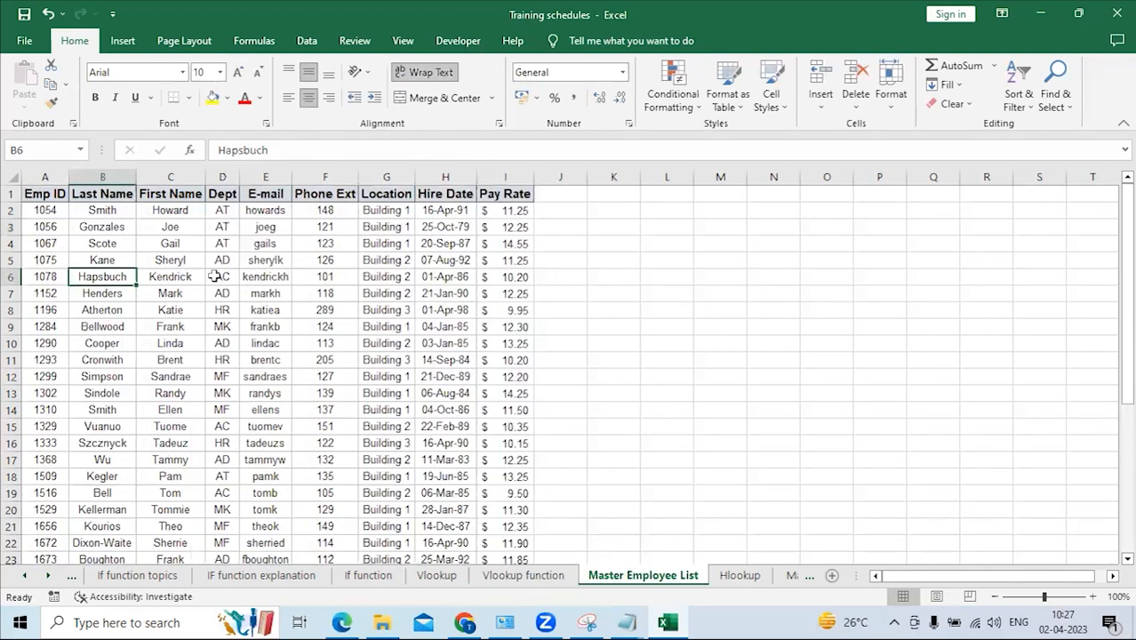
pyautogui.click(177, 208)
pyautogui.click(98, 208)
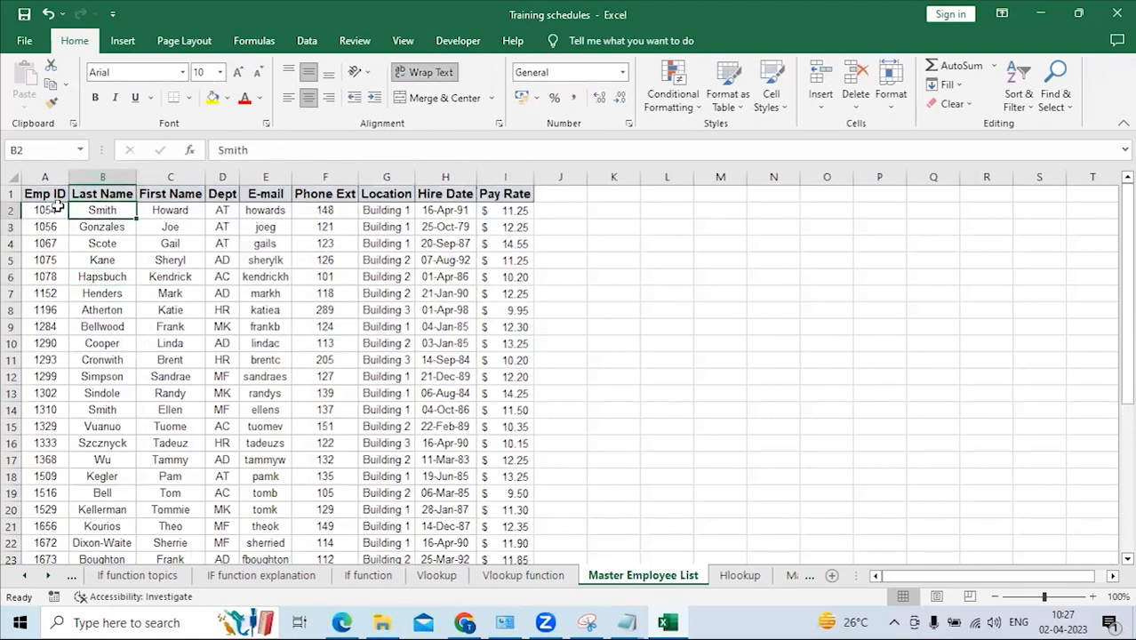
pyautogui.click(522, 575)
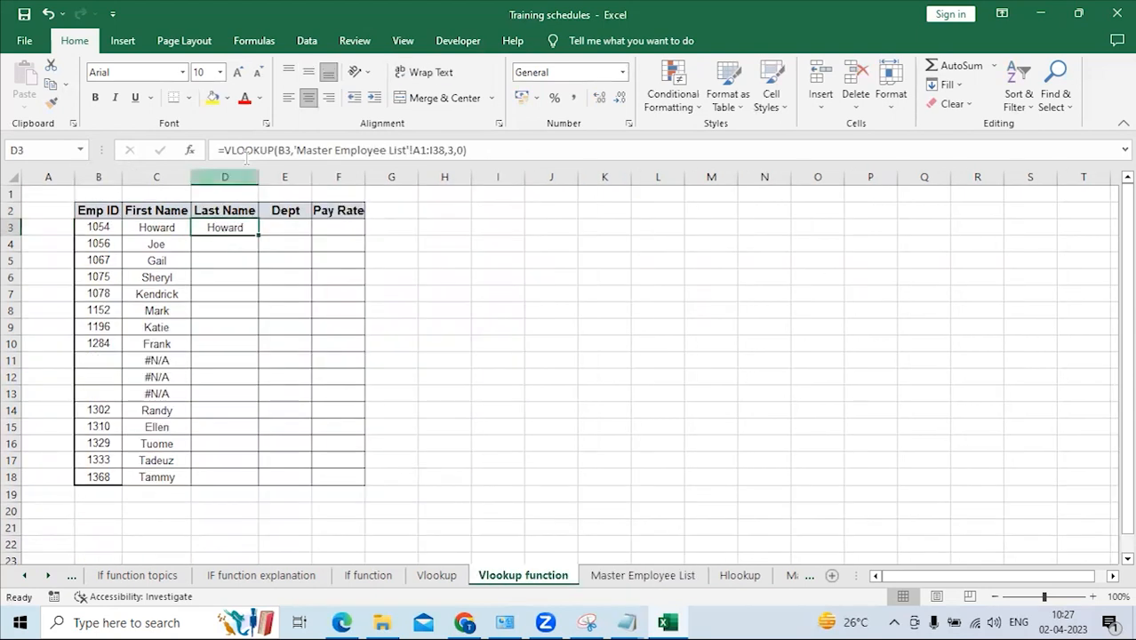
pyautogui.click(456, 151)
pyautogui.click(455, 151)
pyautogui.press('BackSpace')
pyautogui.write('2')
pyautogui.press('Return')
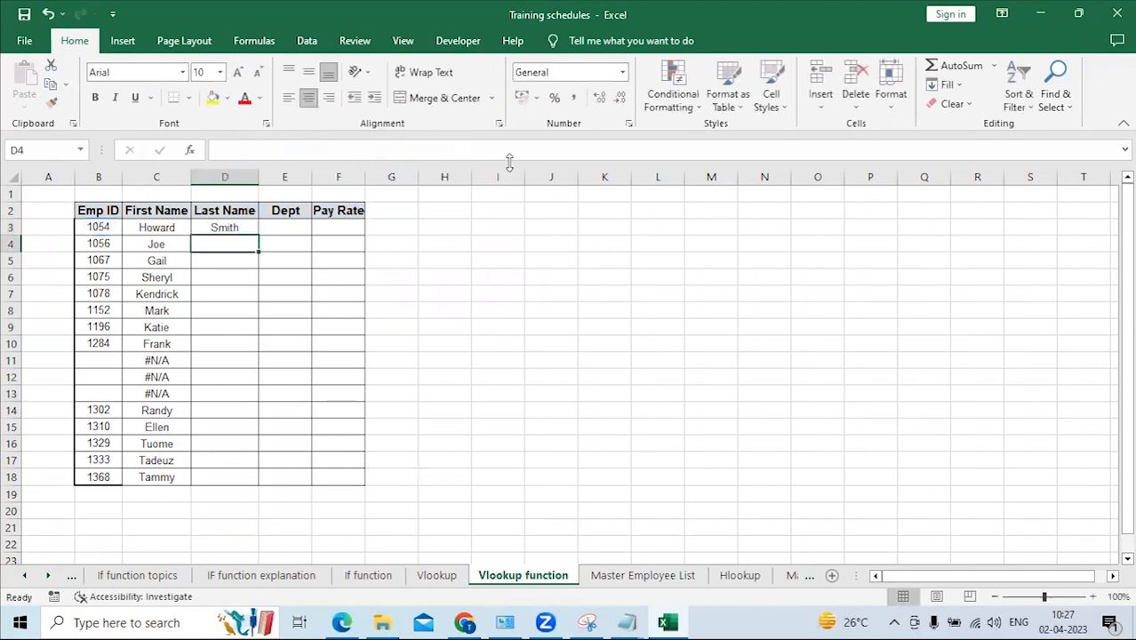
pyautogui.click(234, 226)
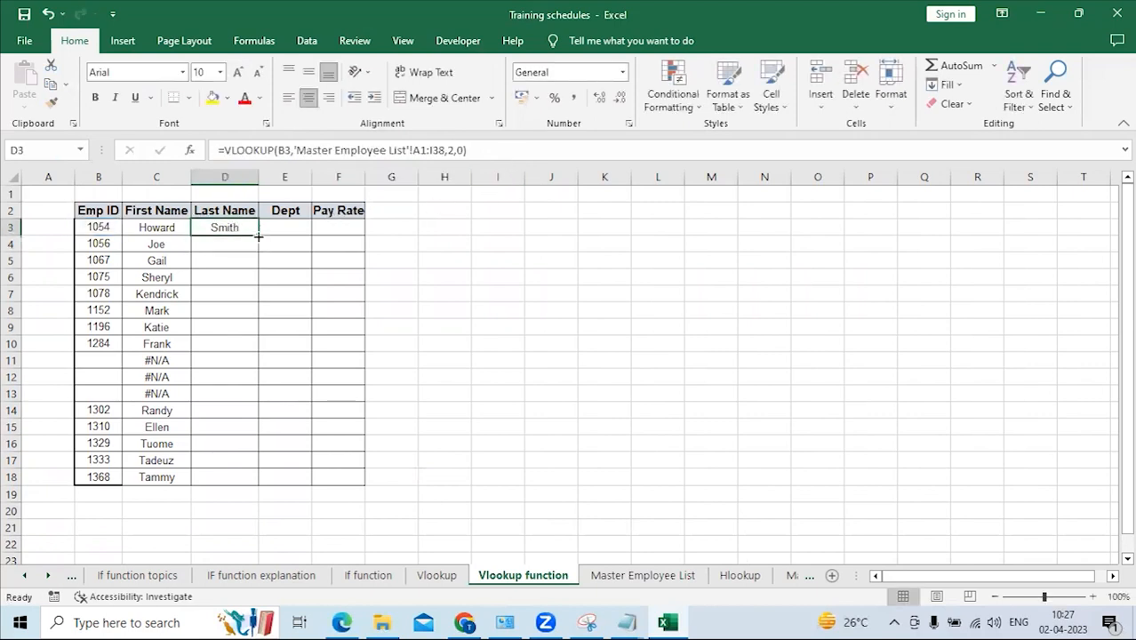
pyautogui.doubleClick(258, 236)
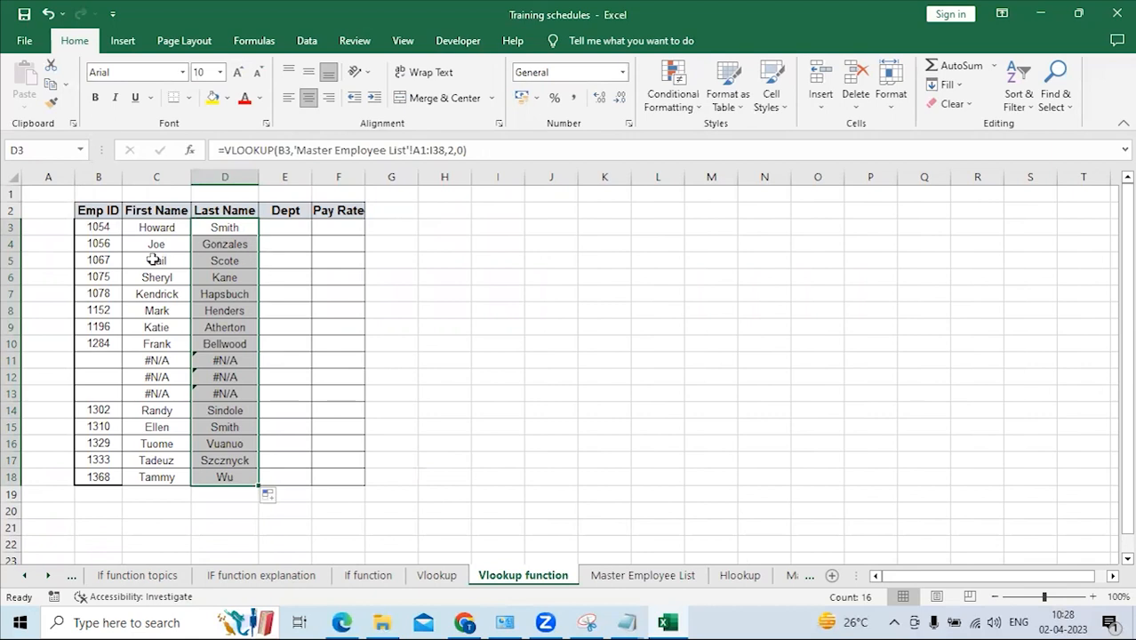
# Try a duplicate employee ID by entering the ID from B3 into B4, and undo that entry.
pyautogui.click(96, 228)
pyautogui.click(114, 245)
pyautogui.write('1054')
pyautogui.press('Return')
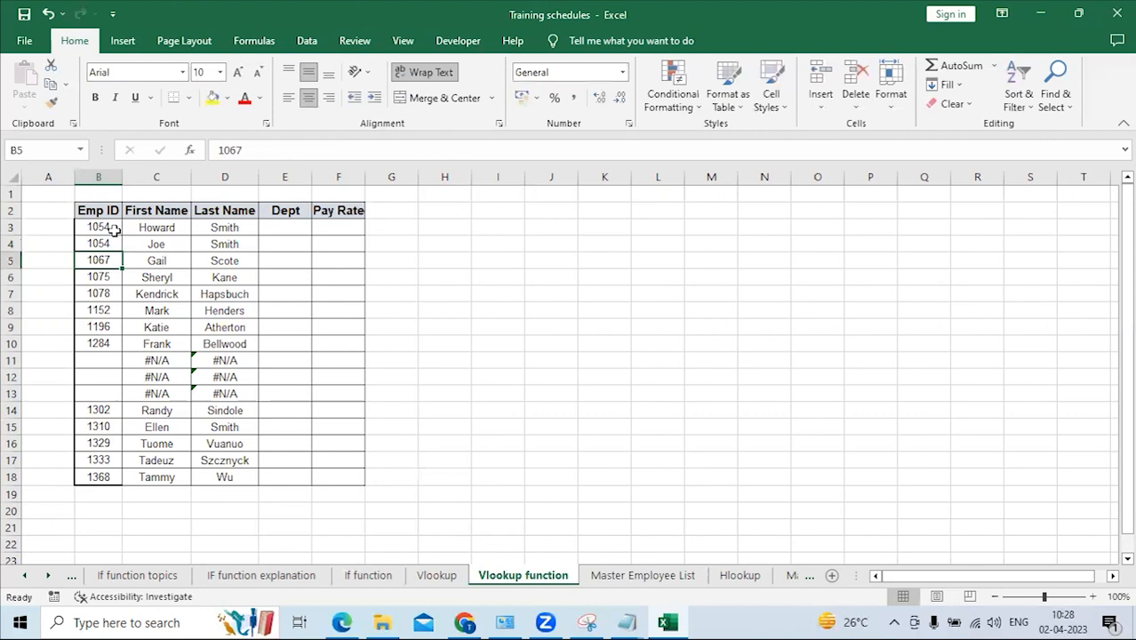
pyautogui.hotkey('ctrl', 'a')
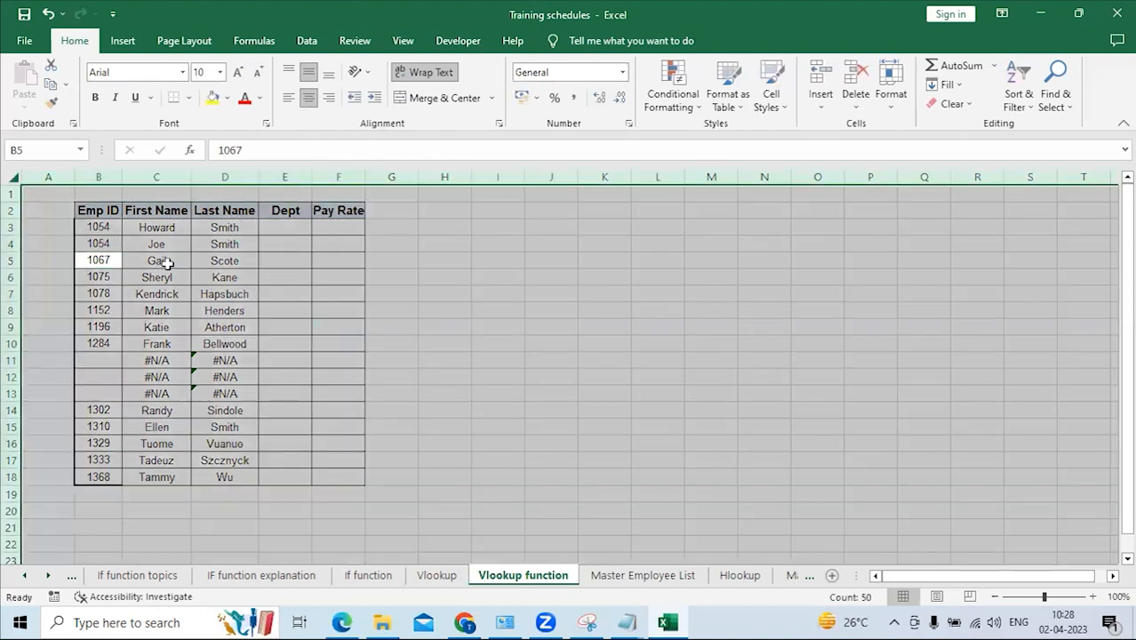
pyautogui.click(167, 263)
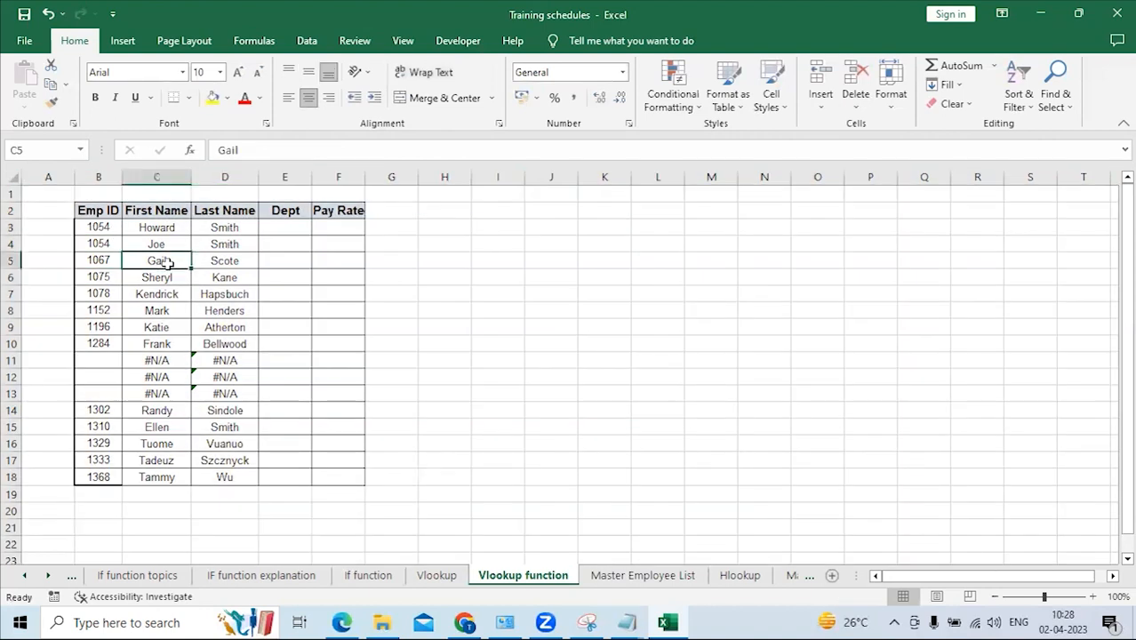
pyautogui.hotkey('ctrl', 'z')
pyautogui.click(195, 278)
pyautogui.click(231, 318)
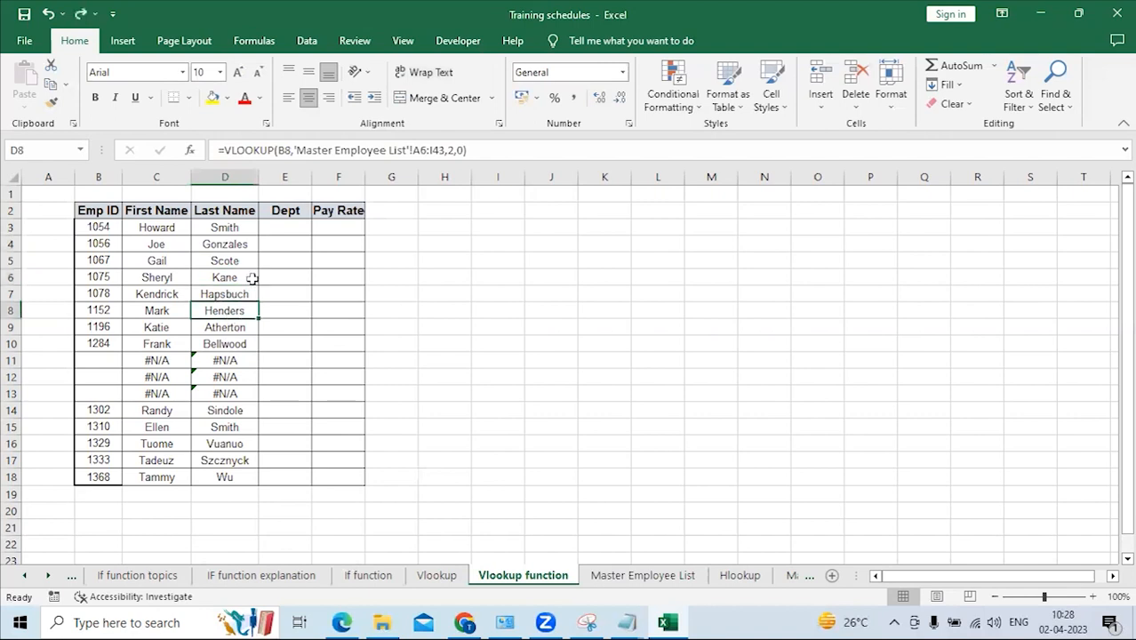
pyautogui.click(296, 212)
pyautogui.click(326, 214)
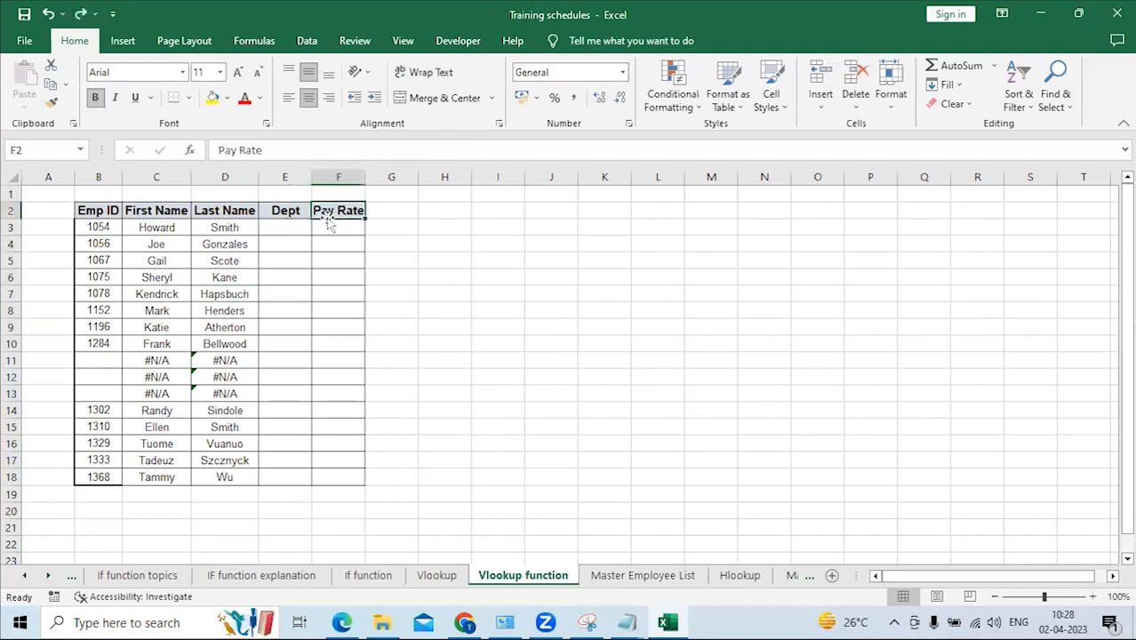
pyautogui.click(288, 211)
pyautogui.click(322, 213)
pyautogui.click(278, 210)
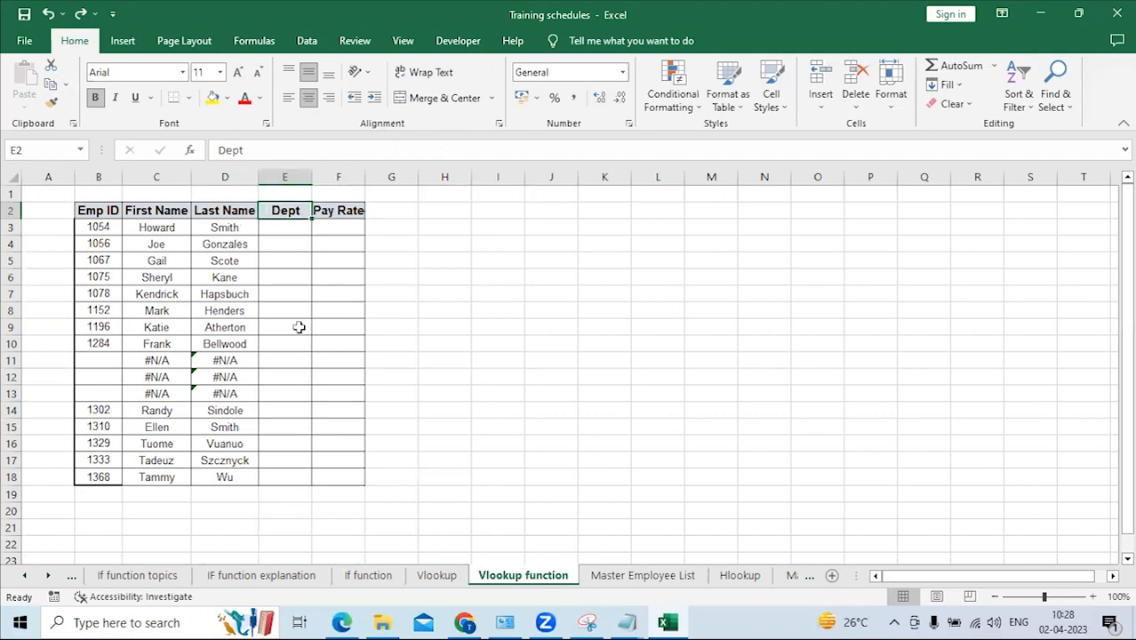
pyautogui.click(276, 230)
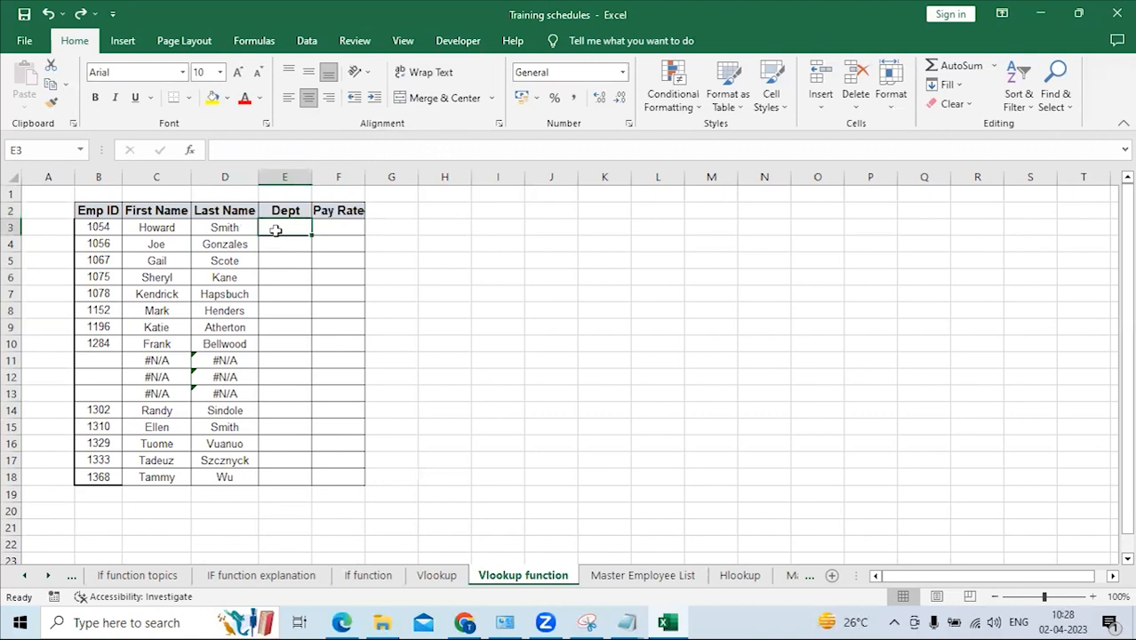
pyautogui.click(274, 210)
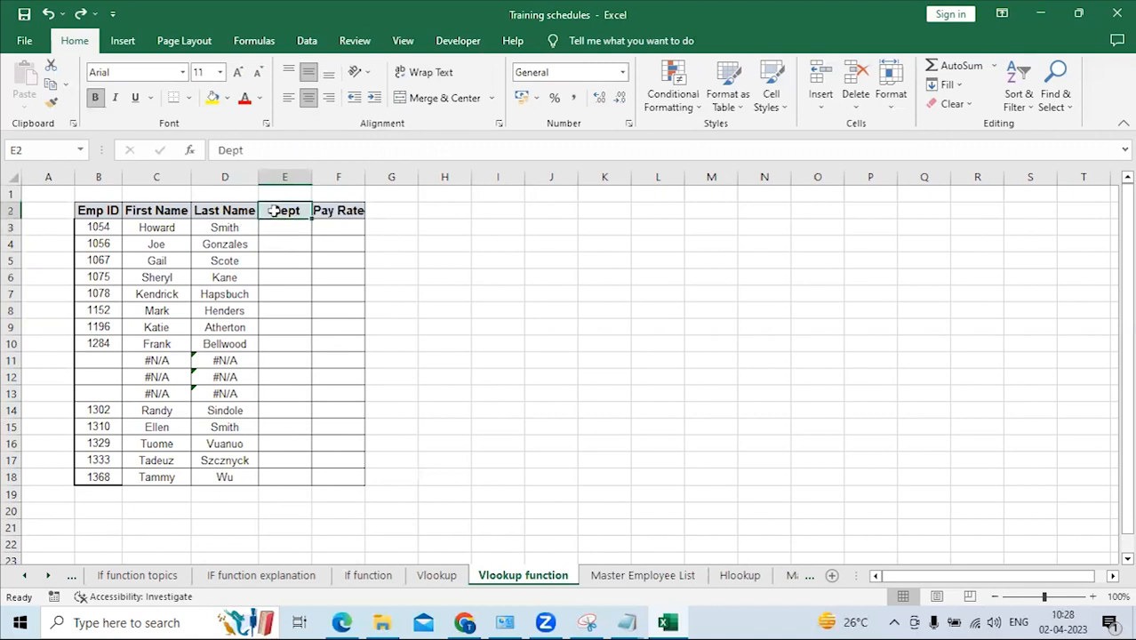
pyautogui.click(324, 215)
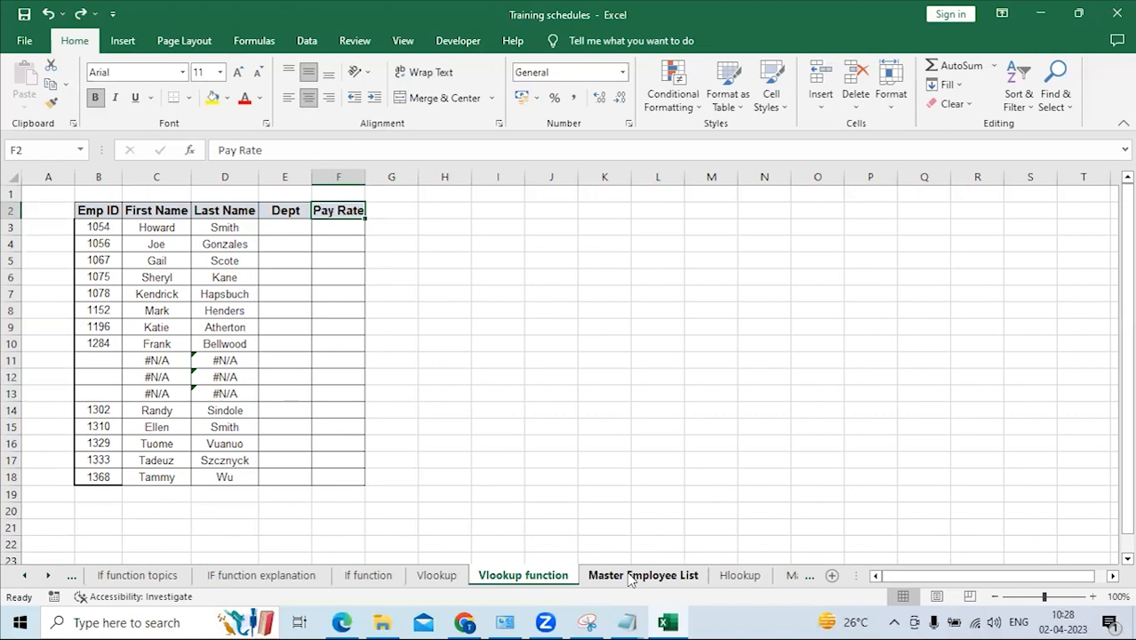
pyautogui.click(285, 217)
pyautogui.click(325, 211)
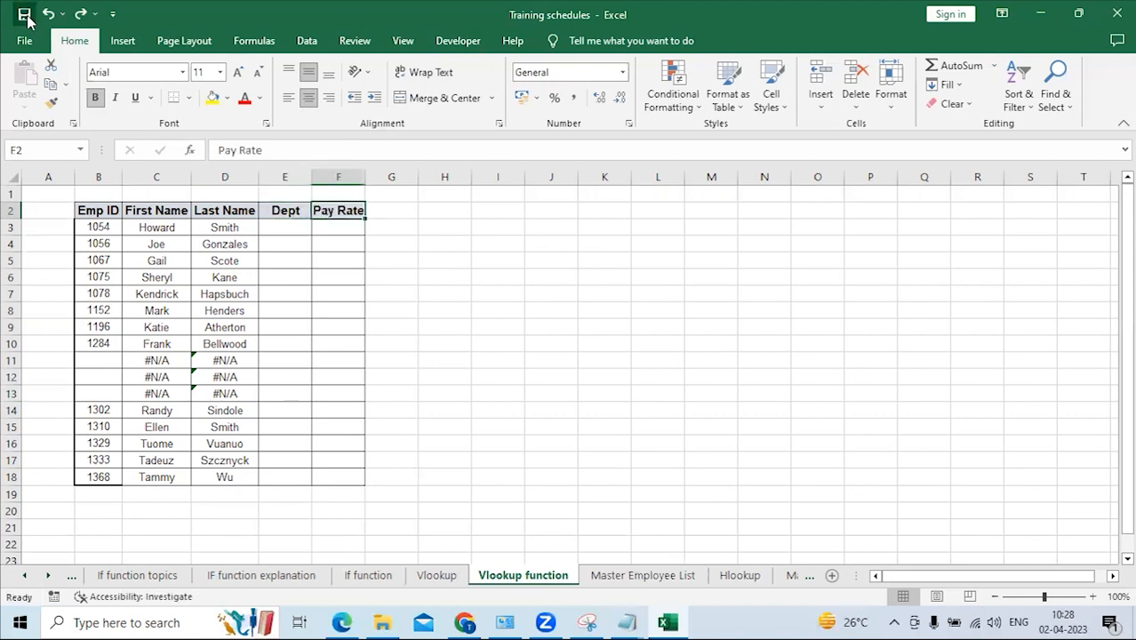
# Open the Hlookup sheet and bring the Master Inventory List sheet's name into view.
pyautogui.click(649, 580)
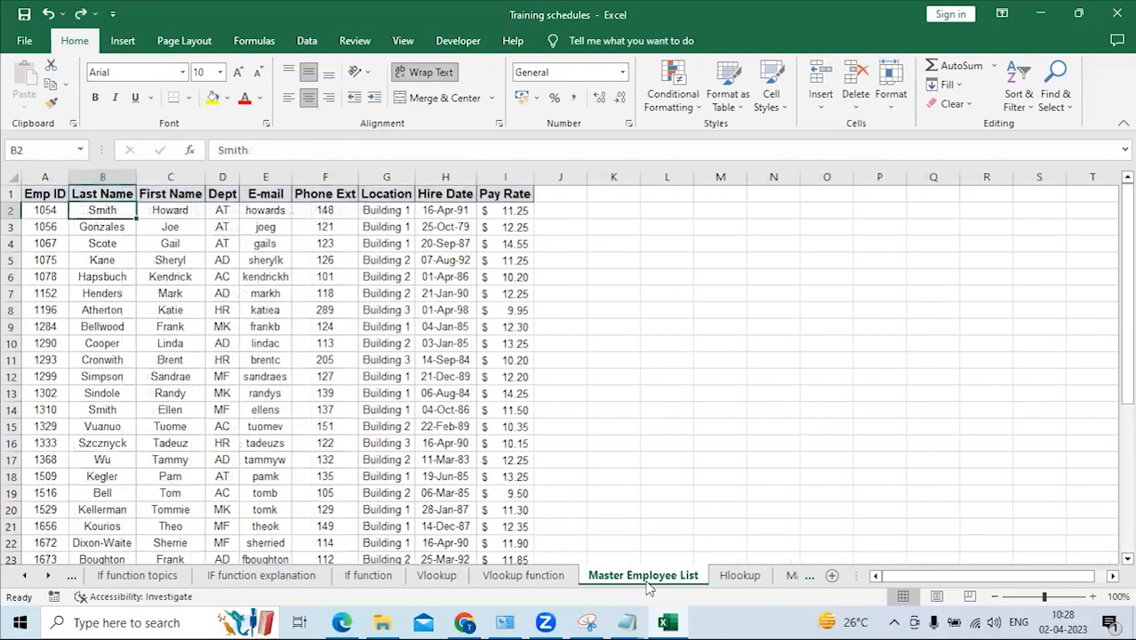
pyautogui.click(740, 576)
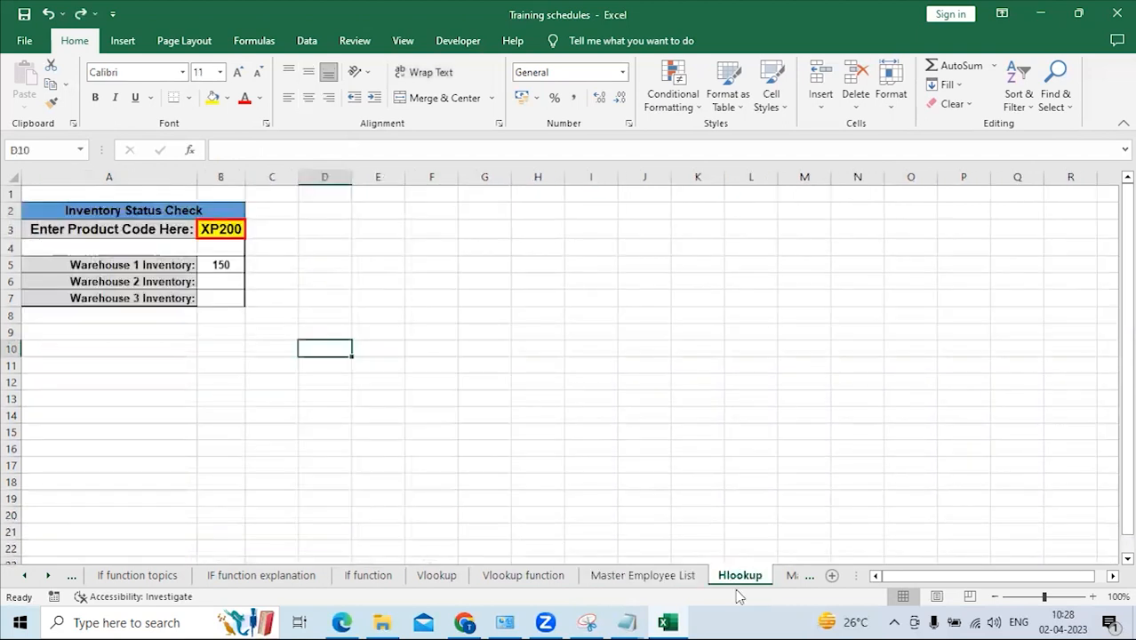
pyautogui.click(221, 265)
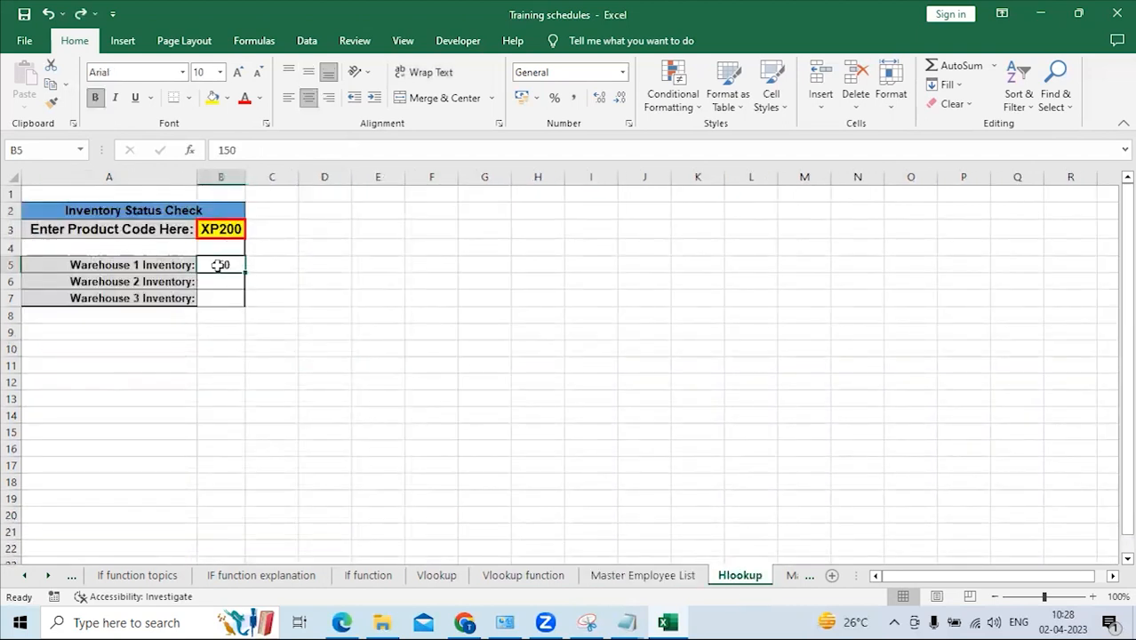
pyautogui.click(25, 578)
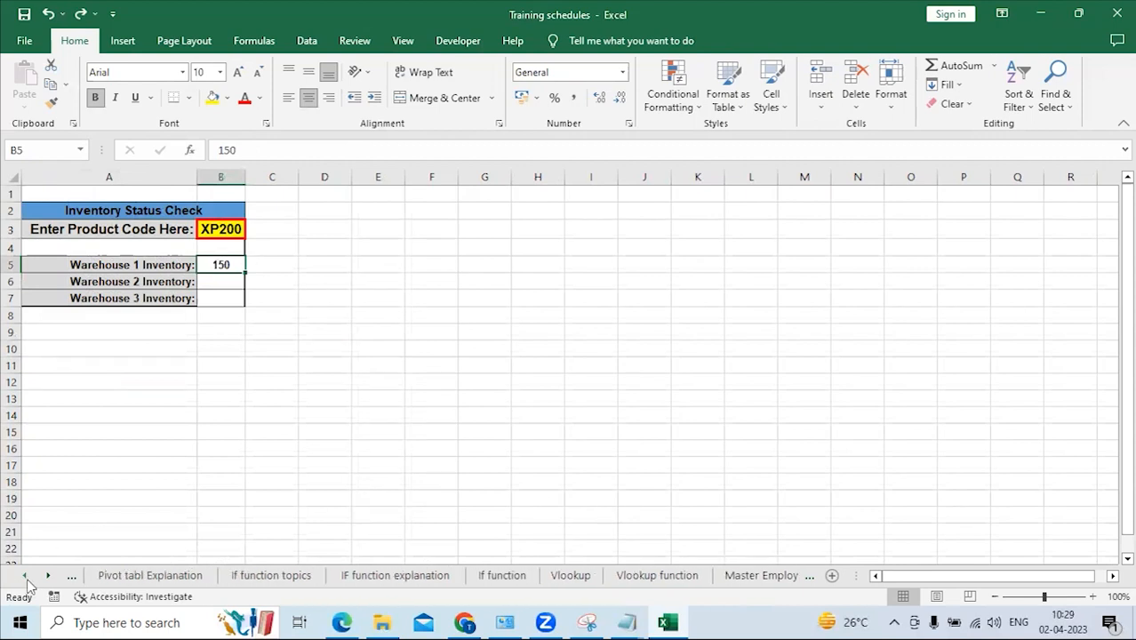
pyautogui.click(47, 578)
pyautogui.click(48, 578)
pyautogui.click(47, 578)
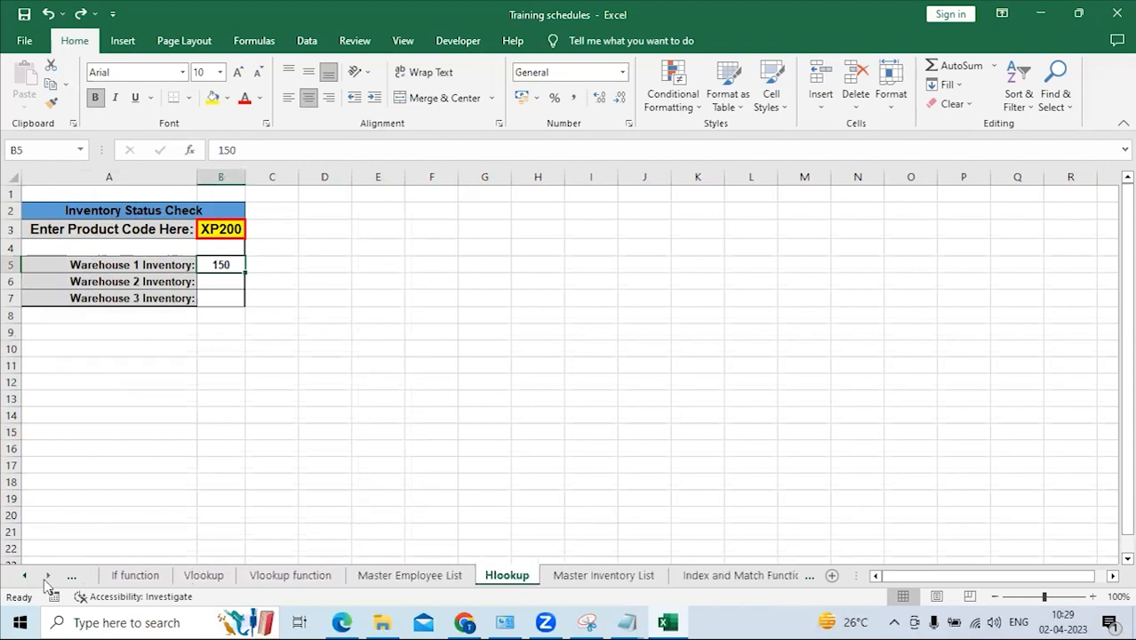
pyautogui.click(47, 578)
pyautogui.click(47, 578)
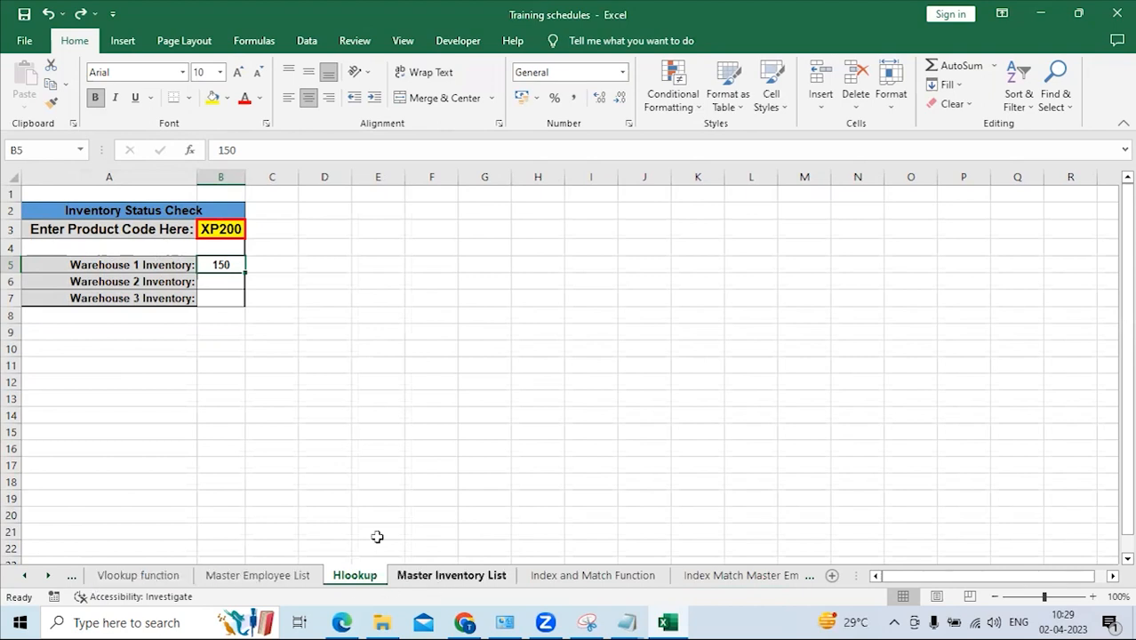
# Examine the product code and warehouse rows on Hlookup and the XP200 stock for Warehouse 1 on Master Inventory List.
pyautogui.click(167, 269)
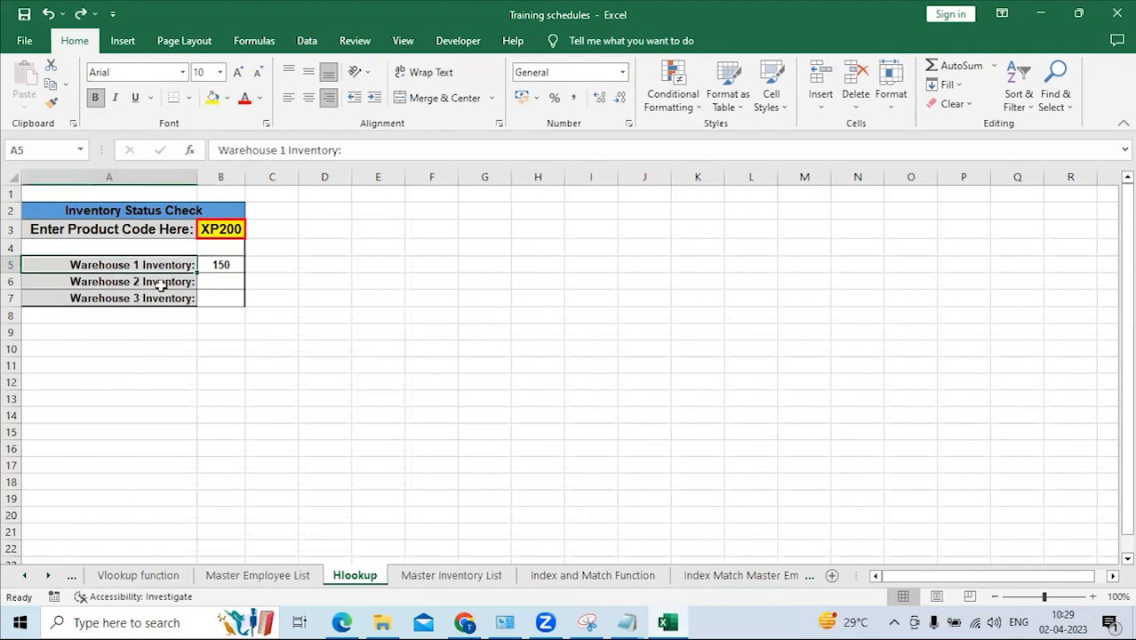
pyautogui.click(151, 297)
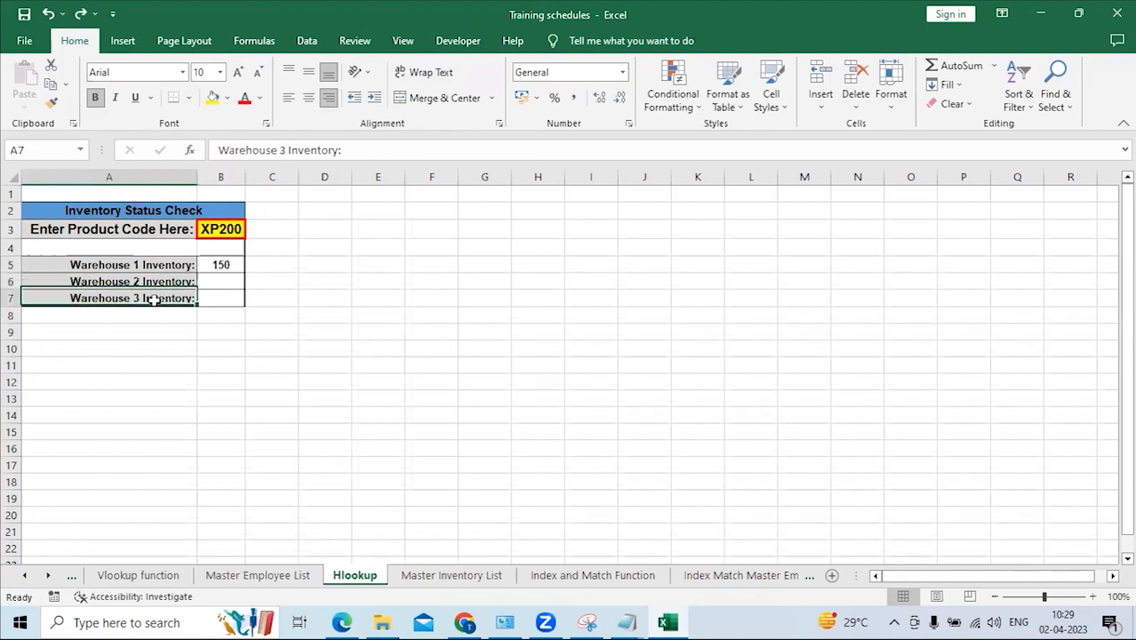
pyautogui.click(130, 228)
pyautogui.click(234, 228)
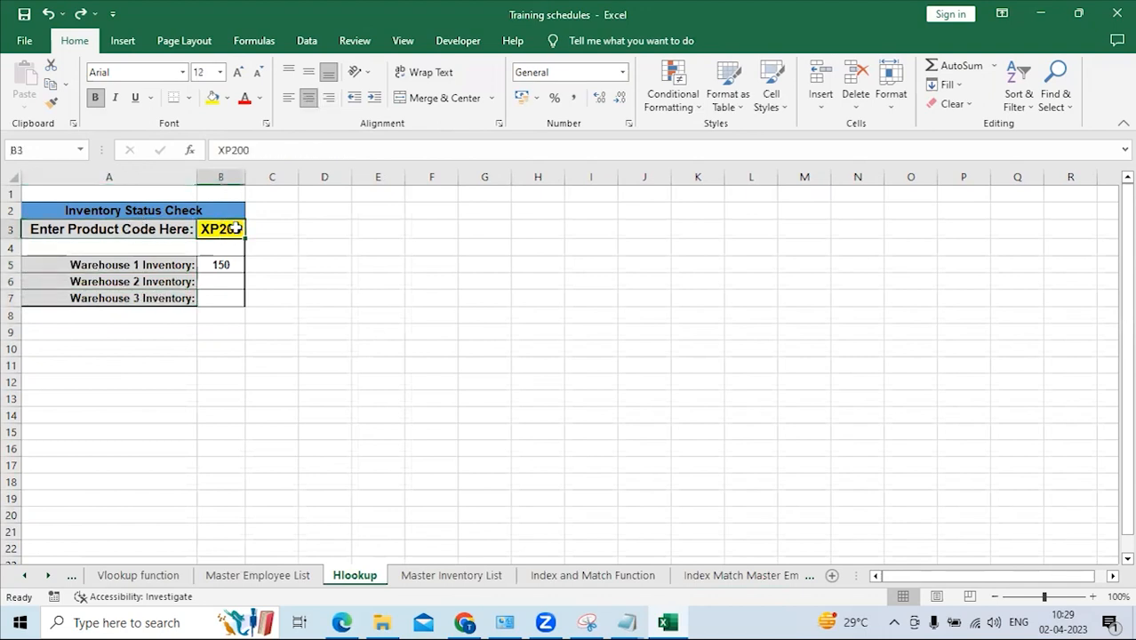
pyautogui.click(451, 576)
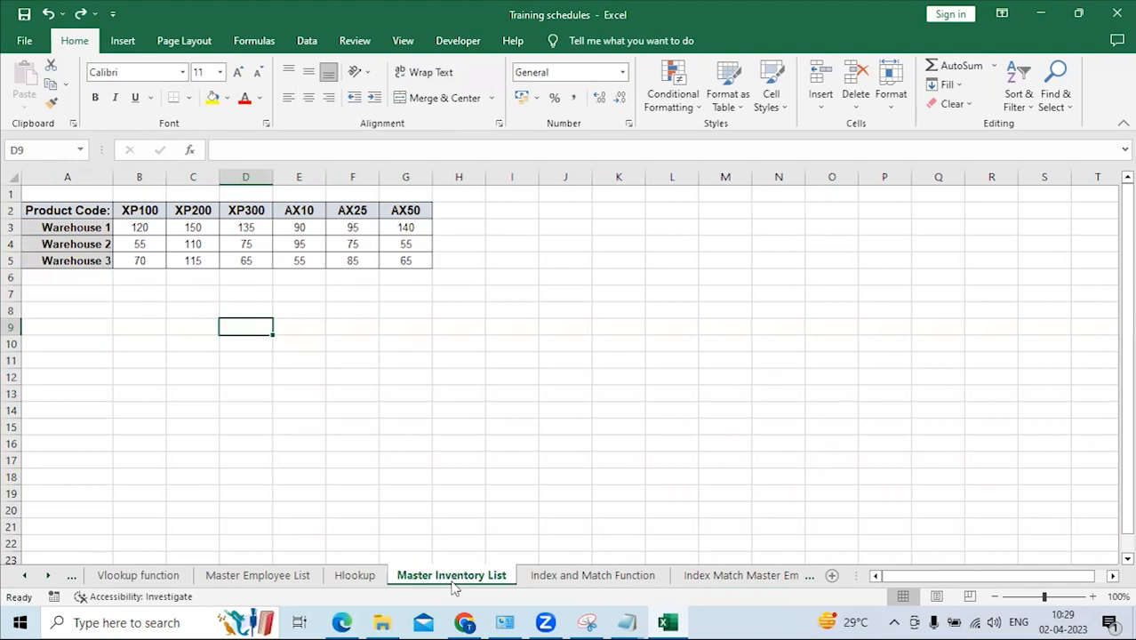
pyautogui.click(193, 228)
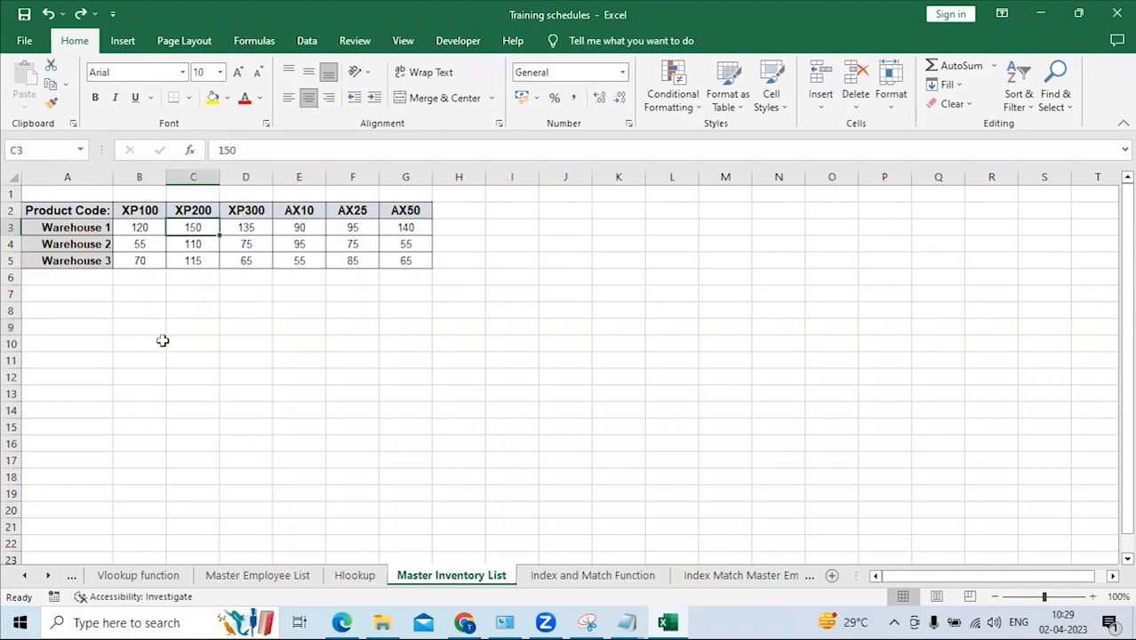
# Examine the XP200 column and warehouse row labels on Master Inventory List, comparing them with the column headers on the Vlookup function sheet.
pyautogui.moveTo(193, 211); pyautogui.dragTo(195, 257)
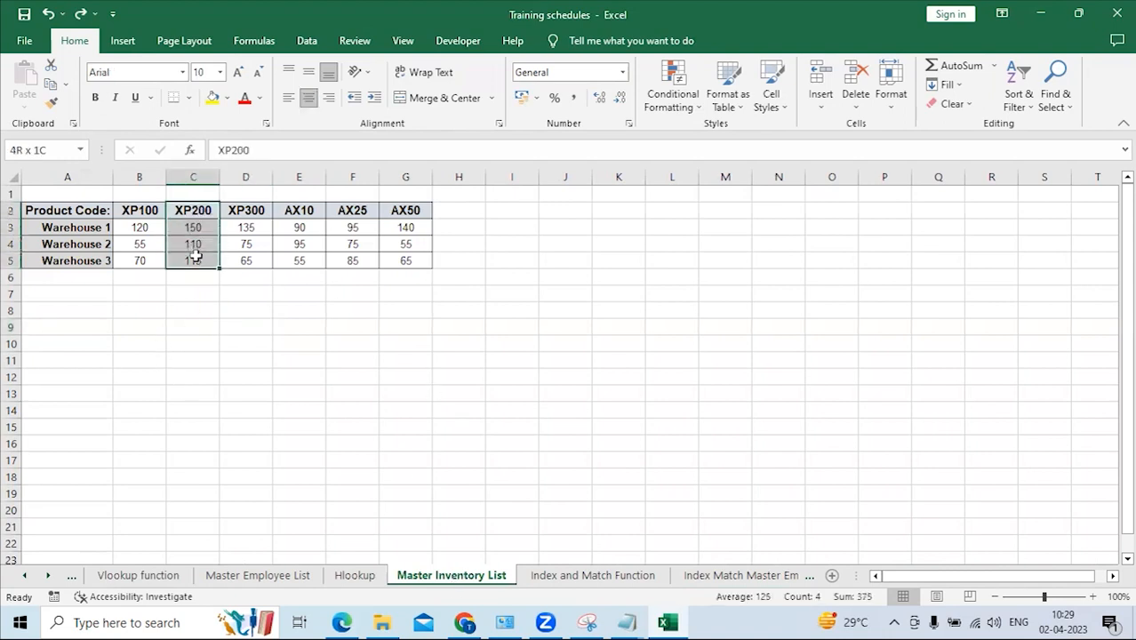
pyautogui.click(188, 209)
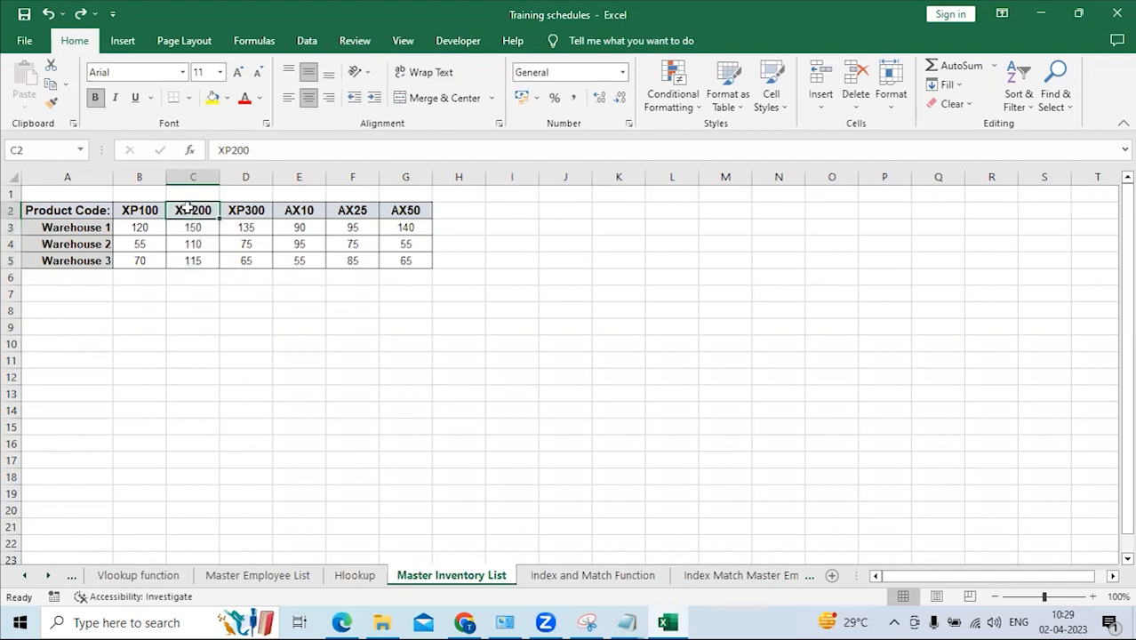
pyautogui.moveTo(188, 208); pyautogui.dragTo(191, 258)
pyautogui.click(86, 230)
pyautogui.click(75, 243)
pyautogui.click(76, 258)
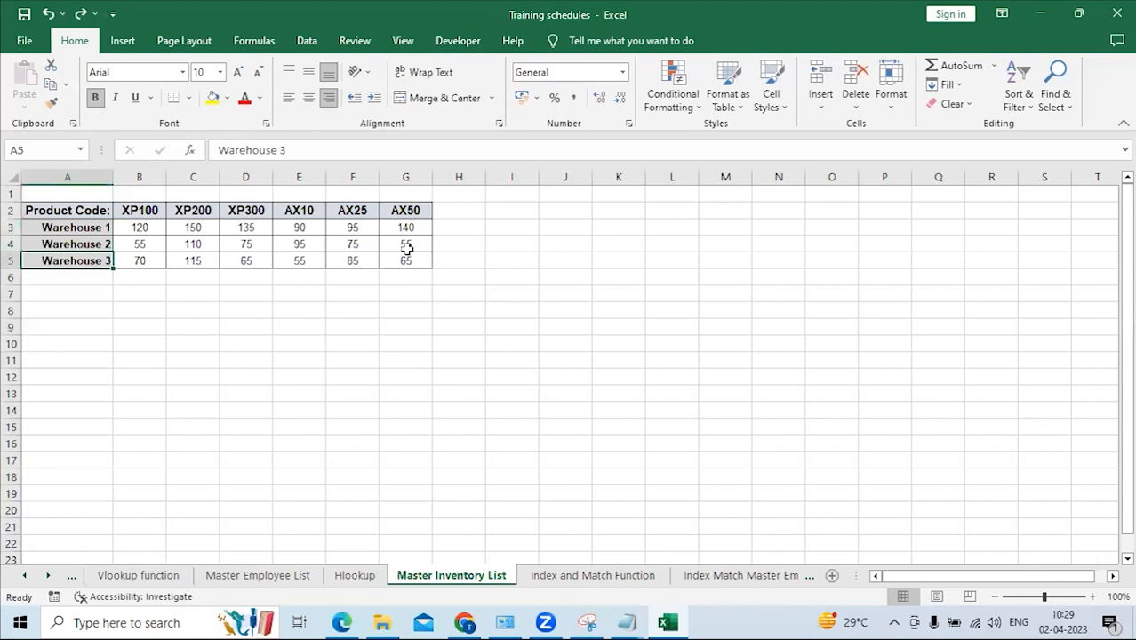
pyautogui.click(150, 578)
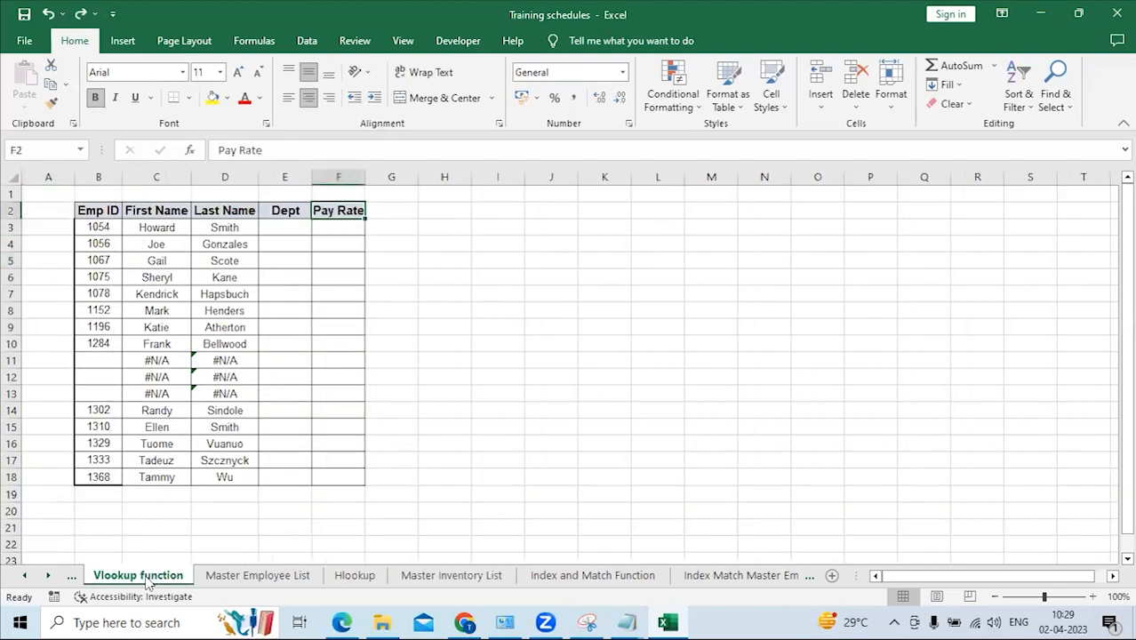
pyautogui.click(157, 212)
pyautogui.click(227, 215)
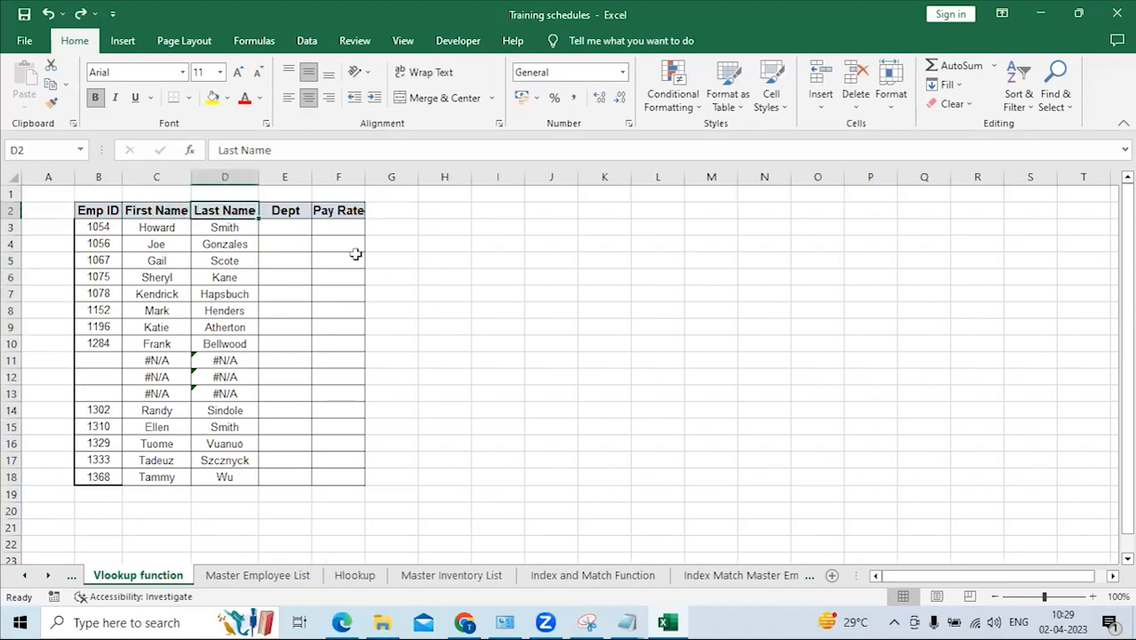
pyautogui.click(451, 579)
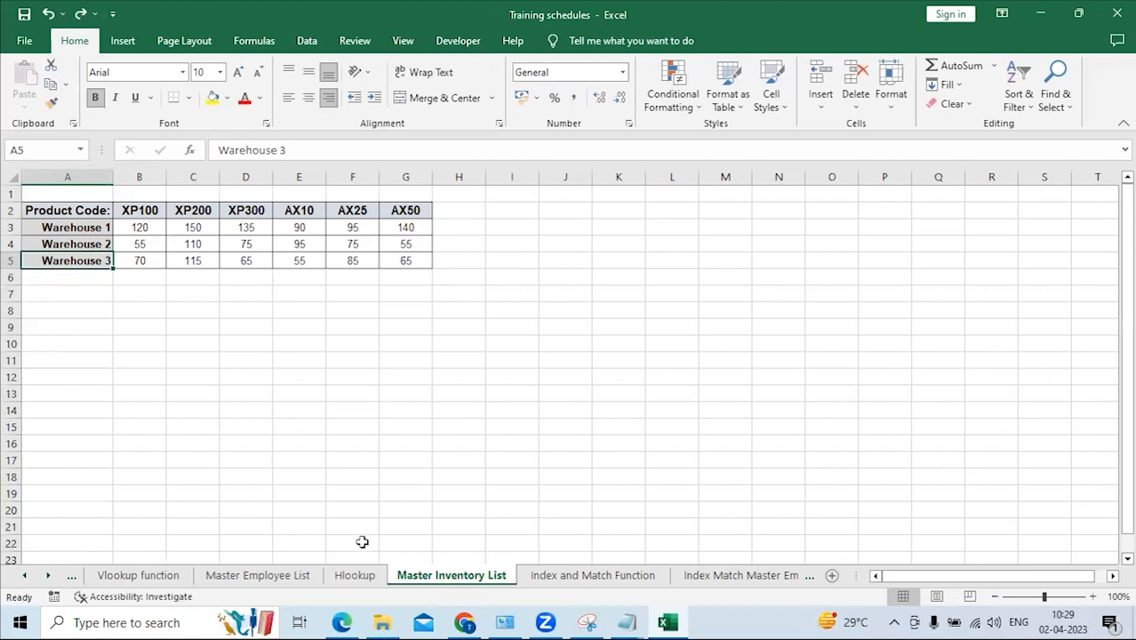
# Start an HLOOKUP in B5 of the Hlookup sheet through the function arguments dialog, with B3 as the lookup value.
pyautogui.click(355, 575)
pyautogui.click(227, 261)
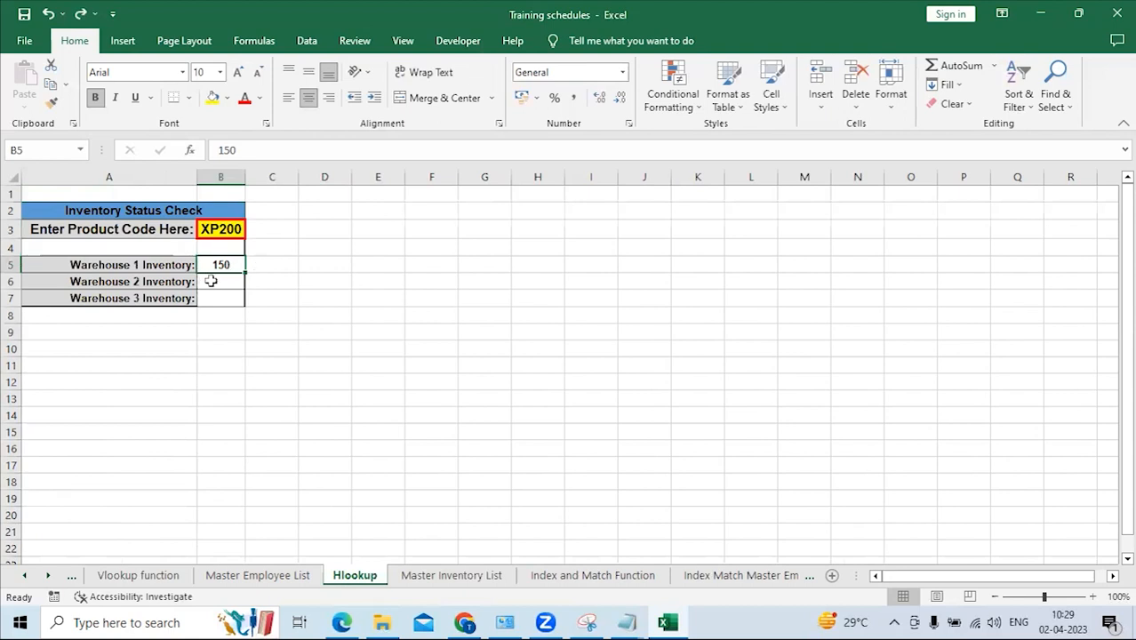
pyautogui.write('=h')
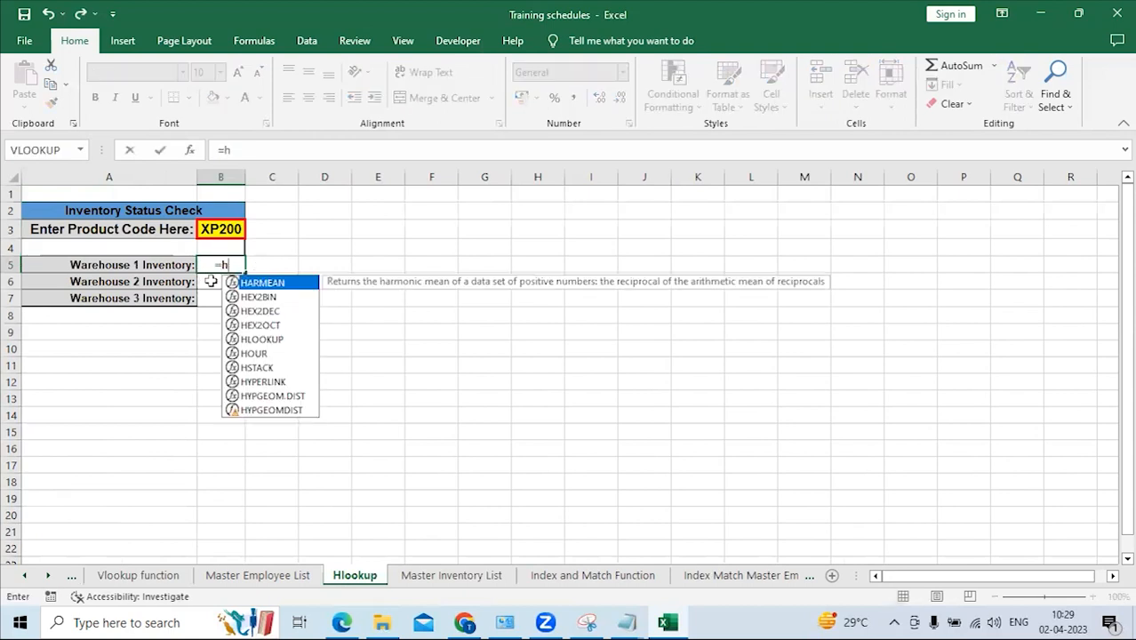
pyautogui.write('l')
pyautogui.press('Tab')
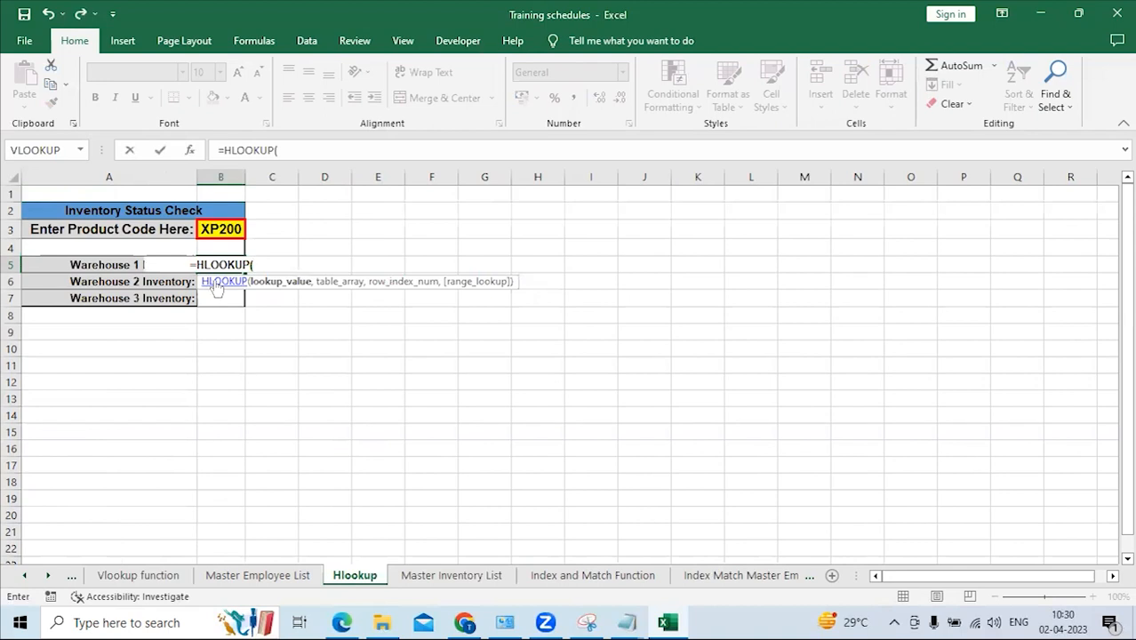
pyautogui.click(126, 45)
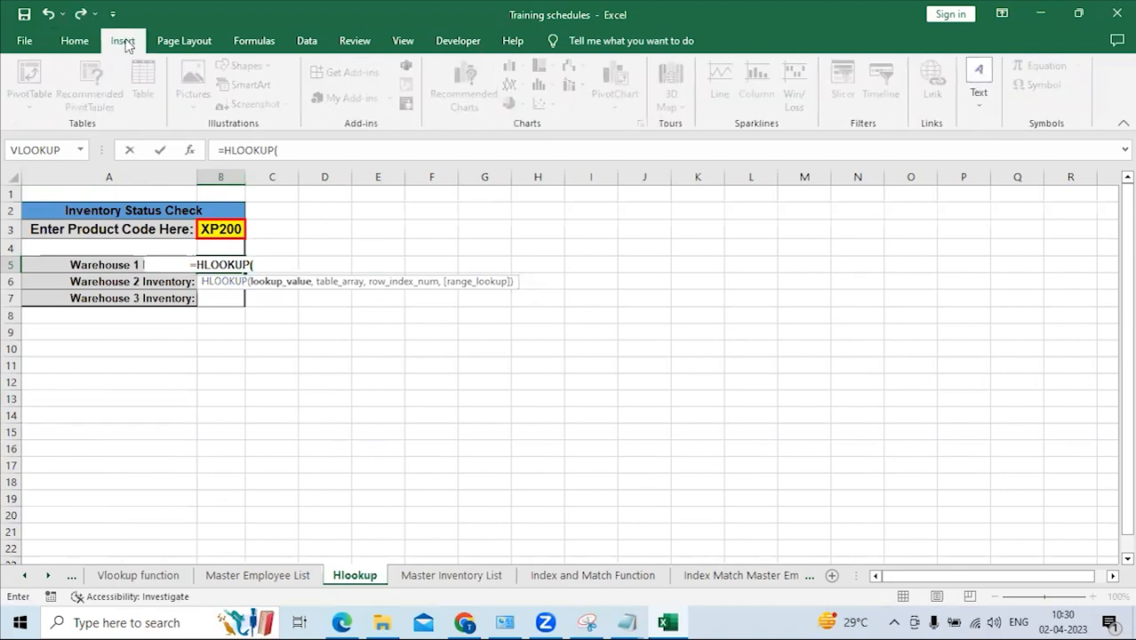
pyautogui.click(255, 44)
pyautogui.click(28, 86)
pyautogui.moveTo(274, 142); pyautogui.dragTo(666, 185)
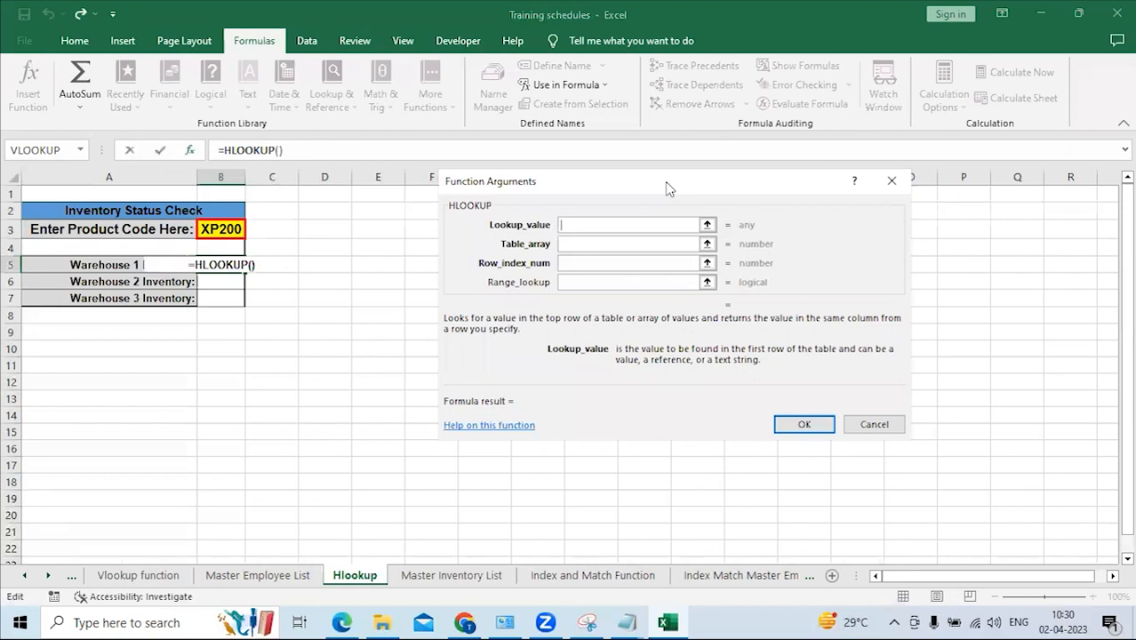
pyautogui.click(215, 228)
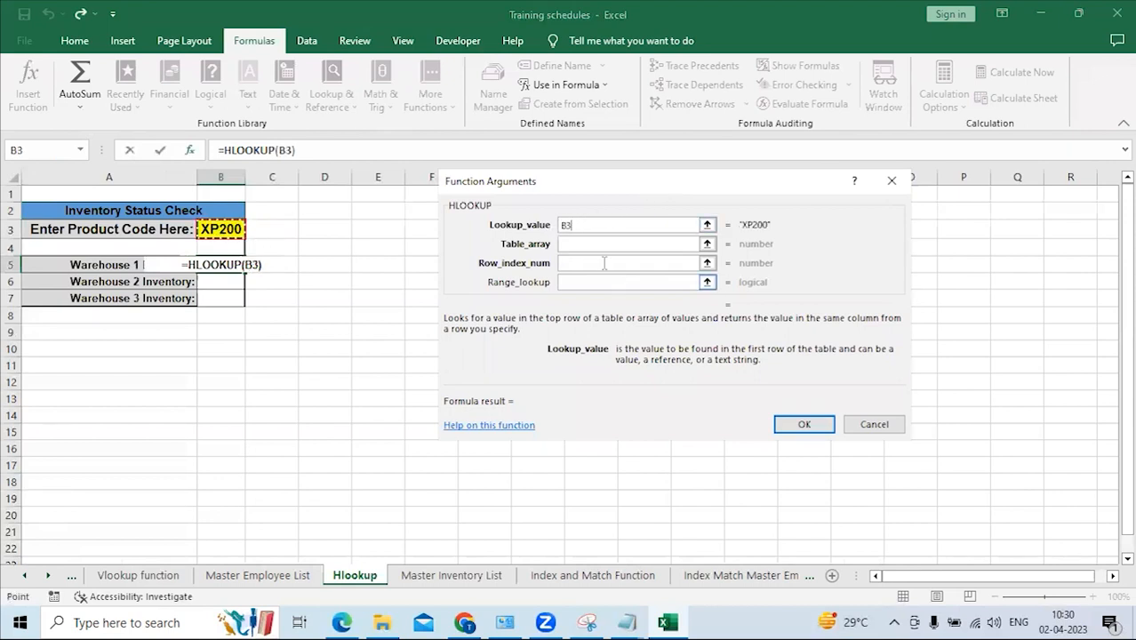
pyautogui.press('Tab')
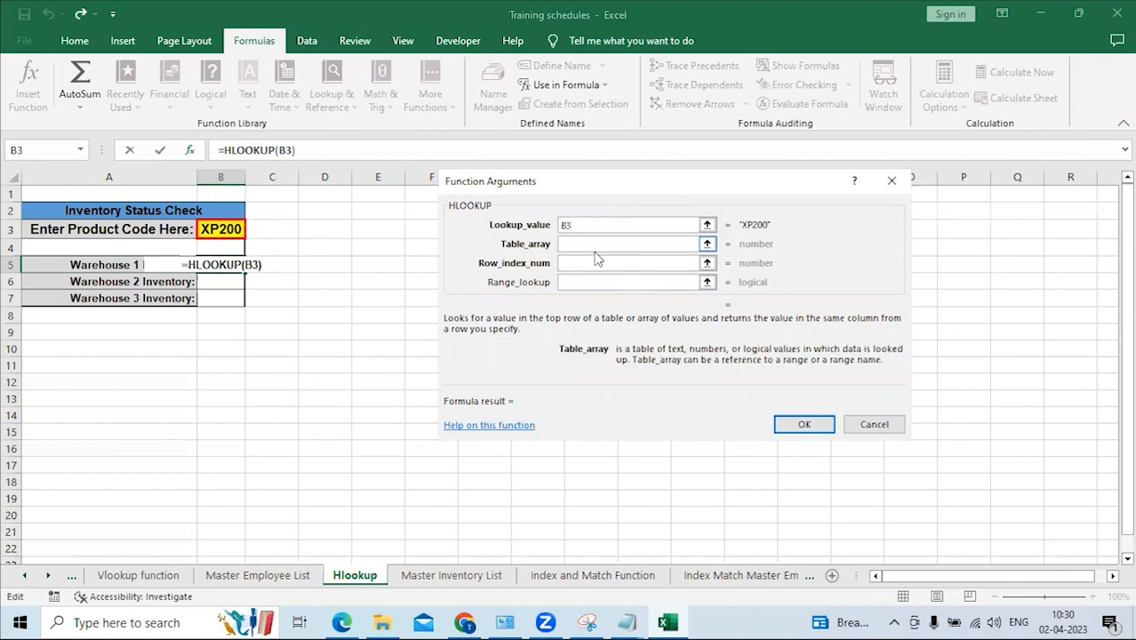
# Set the table array to A2:G5 on Master Inventory List and make its end reference absolute as $G$5.
pyautogui.click(449, 577)
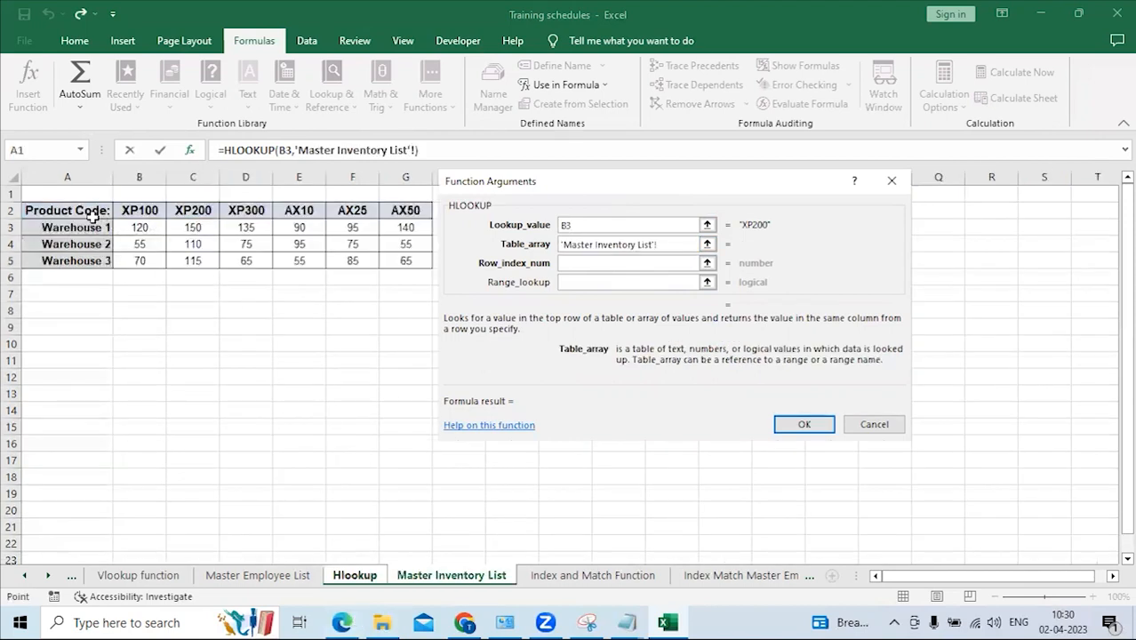
pyautogui.moveTo(82, 213); pyautogui.dragTo(394, 260)
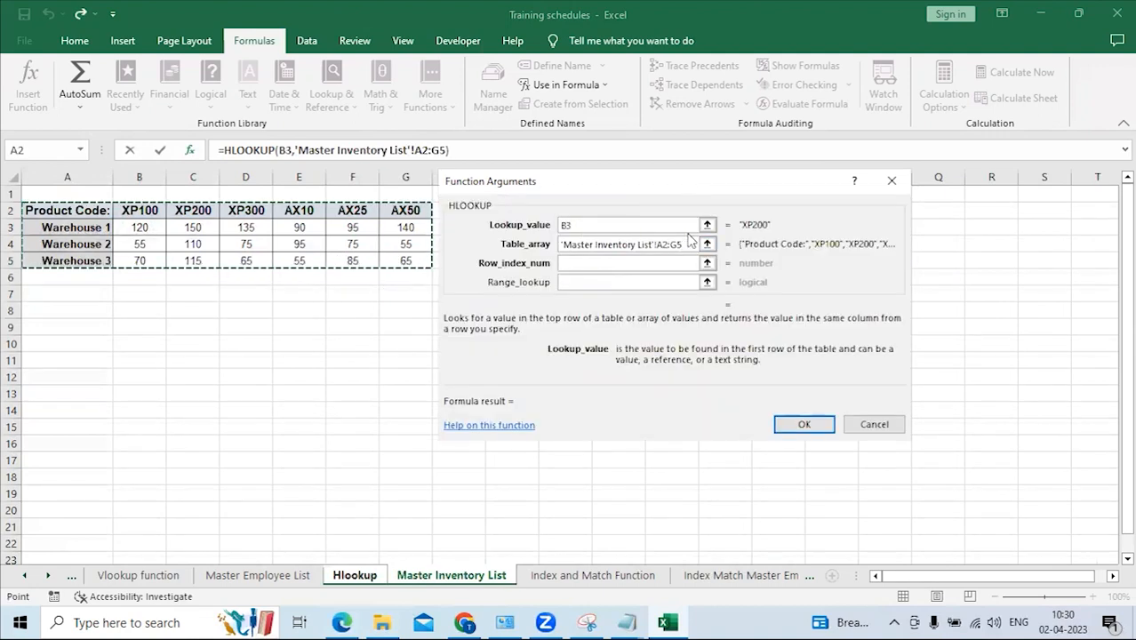
pyautogui.moveTo(683, 245); pyautogui.dragTo(660, 244)
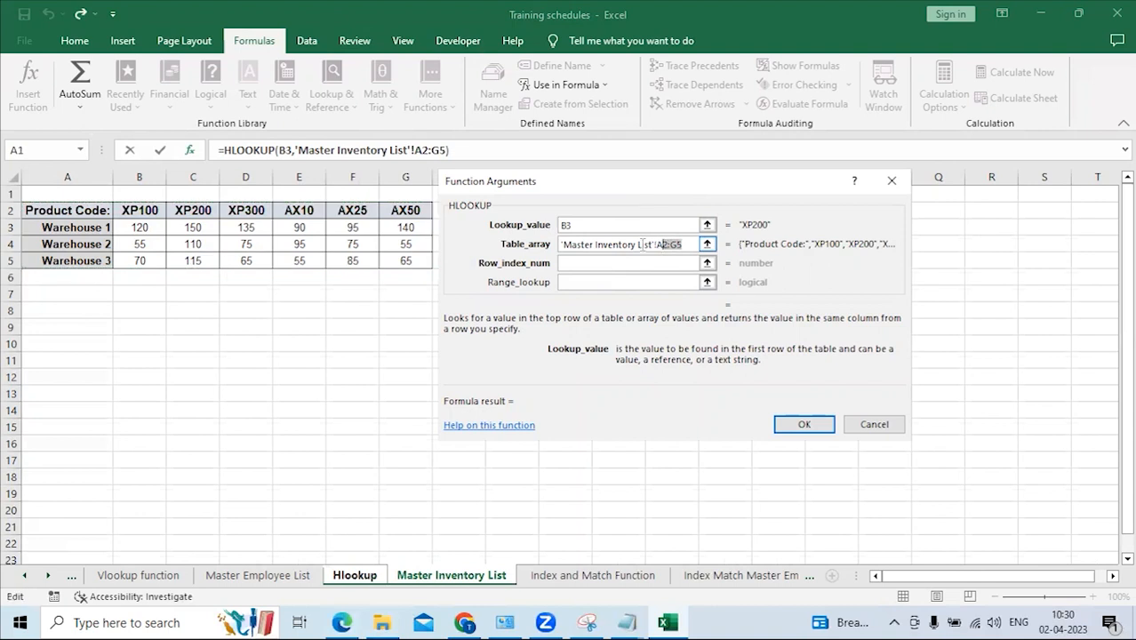
pyautogui.click(684, 243)
pyautogui.press('F4')
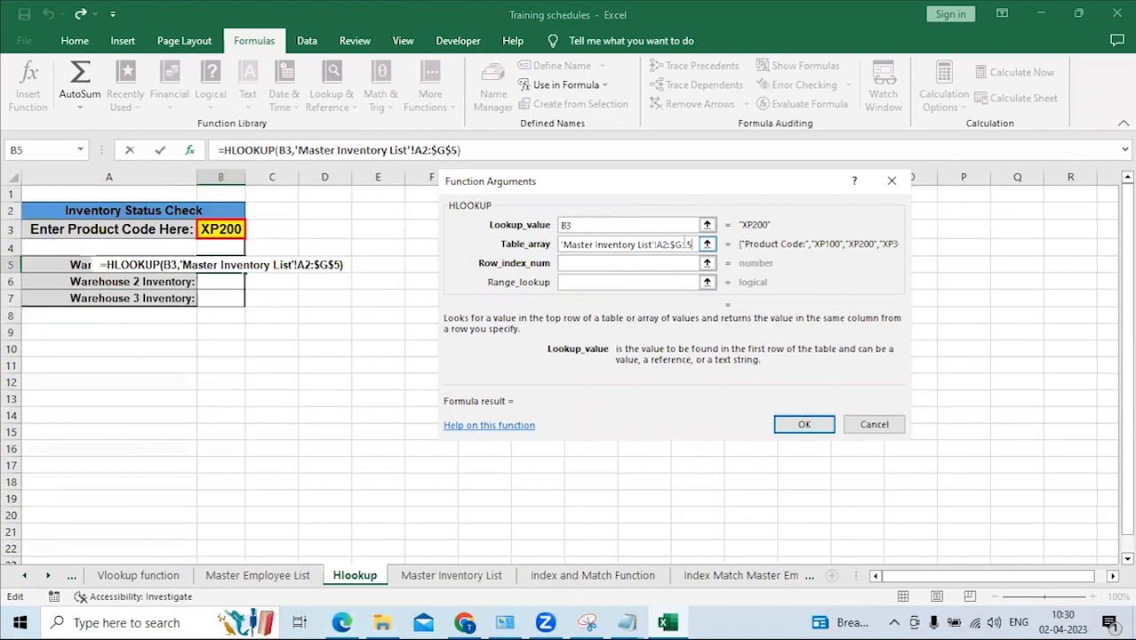
# Set the row index number to 1 and the range lookup to 0, and complete the HLOOKUP formula.
pyautogui.click(633, 263)
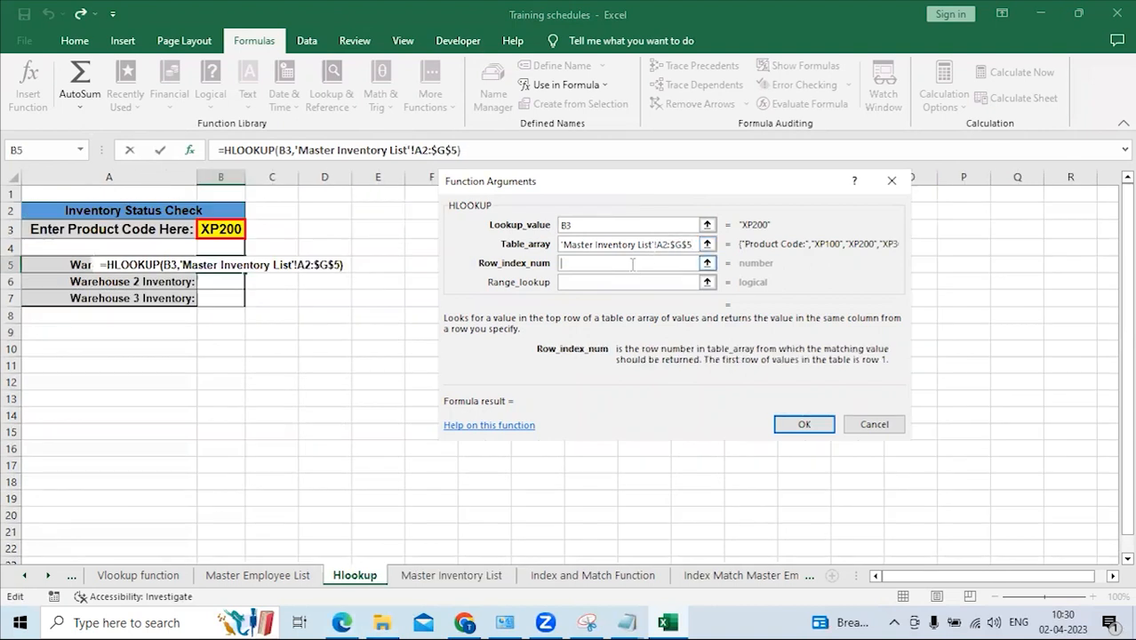
pyautogui.click(452, 575)
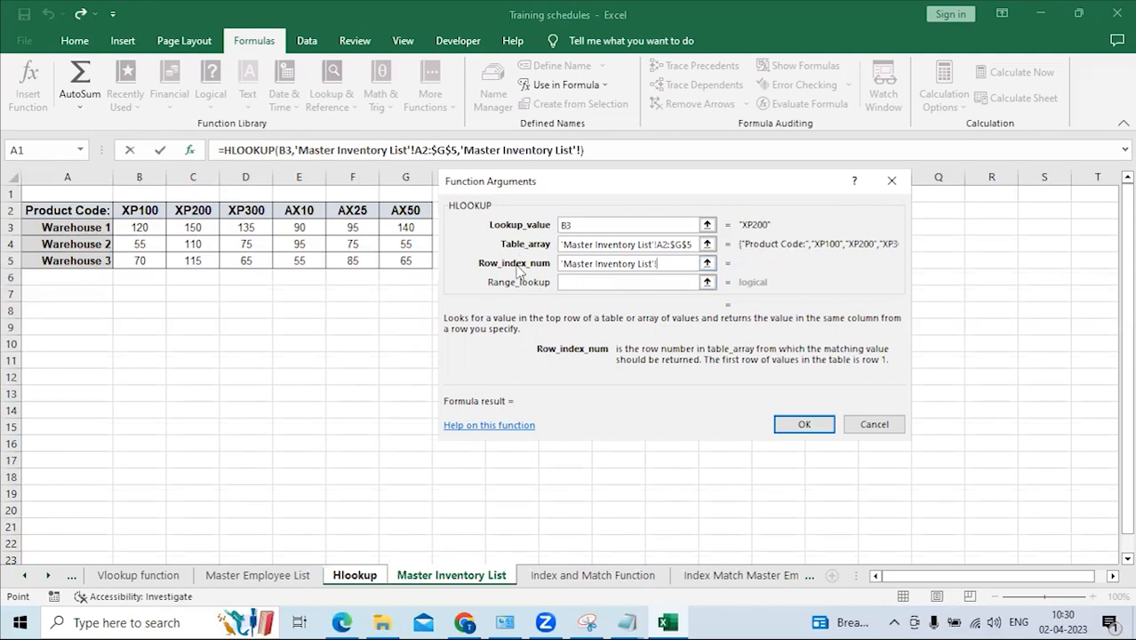
pyautogui.moveTo(678, 264); pyautogui.dragTo(418, 260)
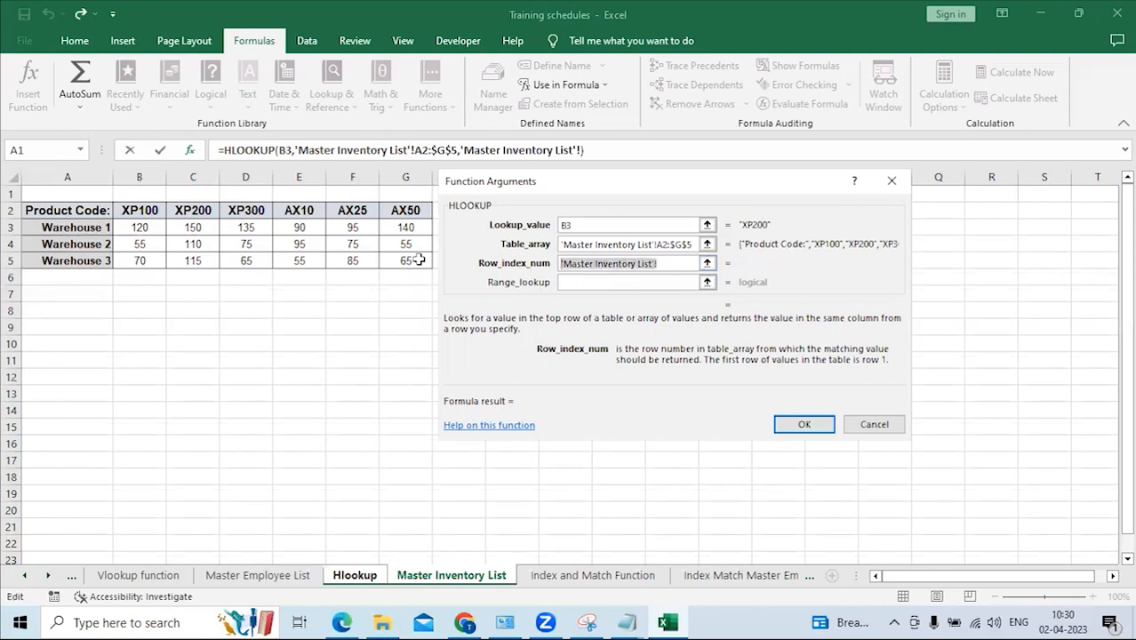
pyautogui.press('BackSpace')
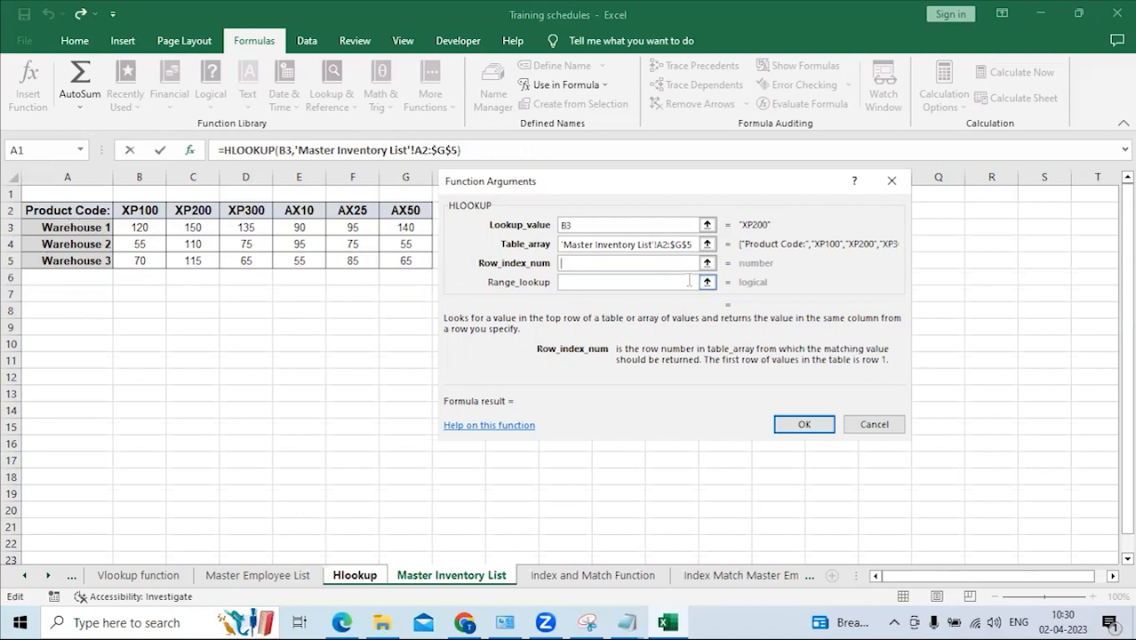
pyautogui.write('1')
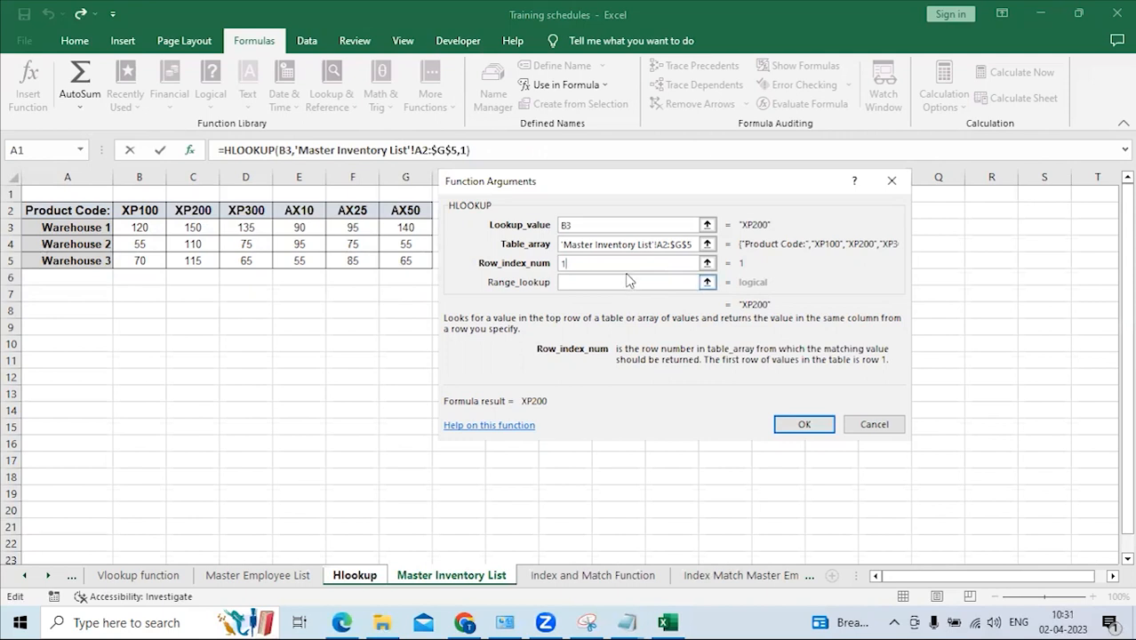
pyautogui.click(614, 281)
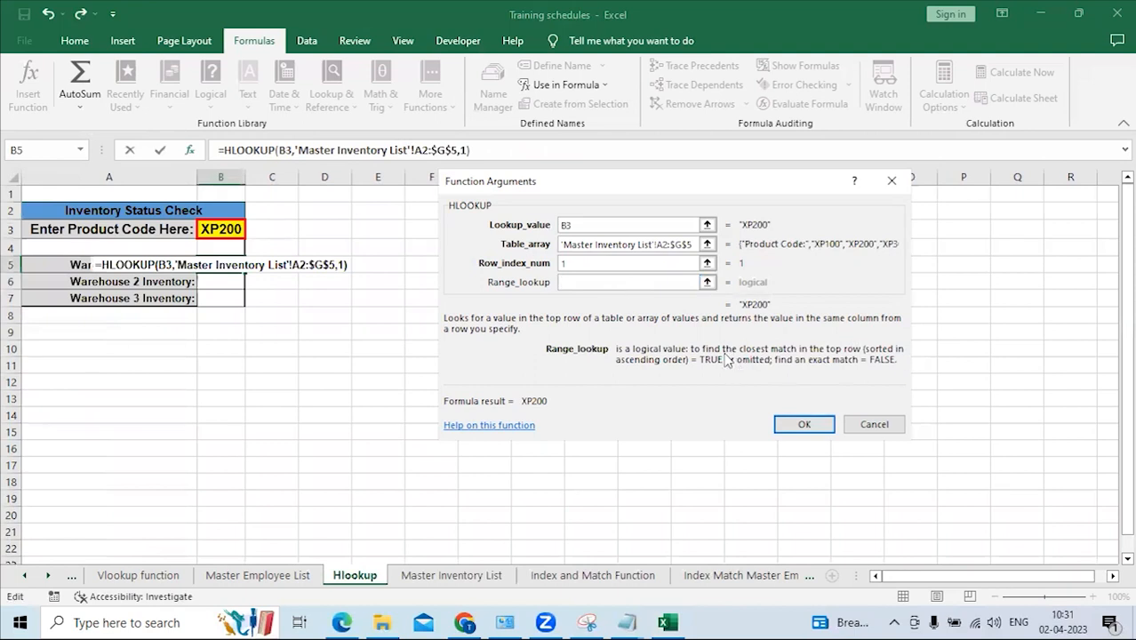
pyautogui.write('0')
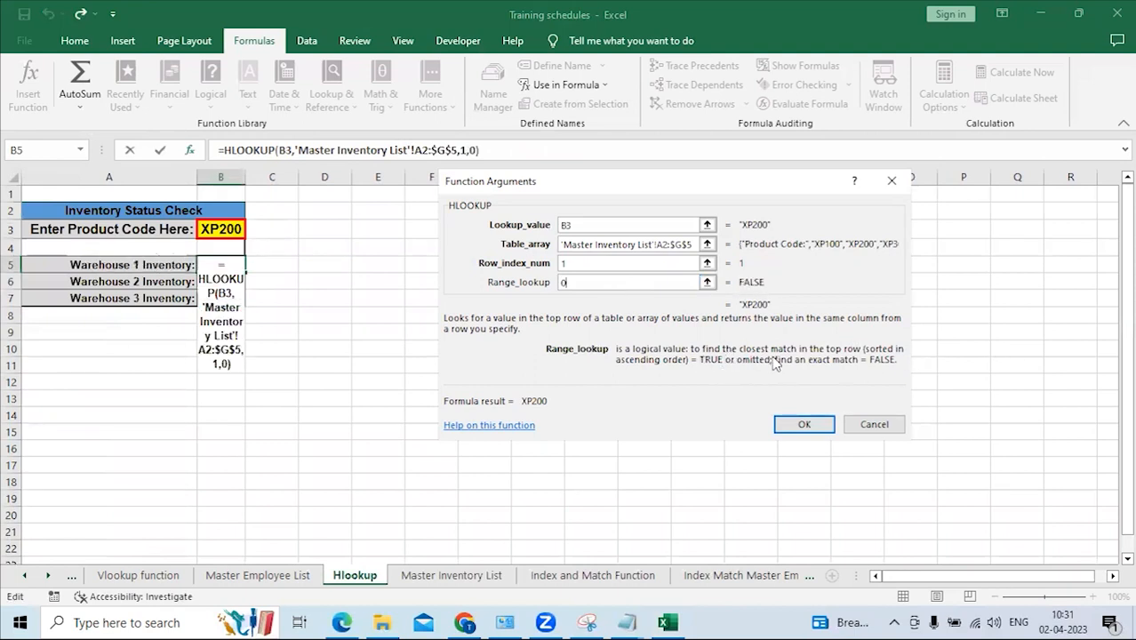
pyautogui.click(804, 427)
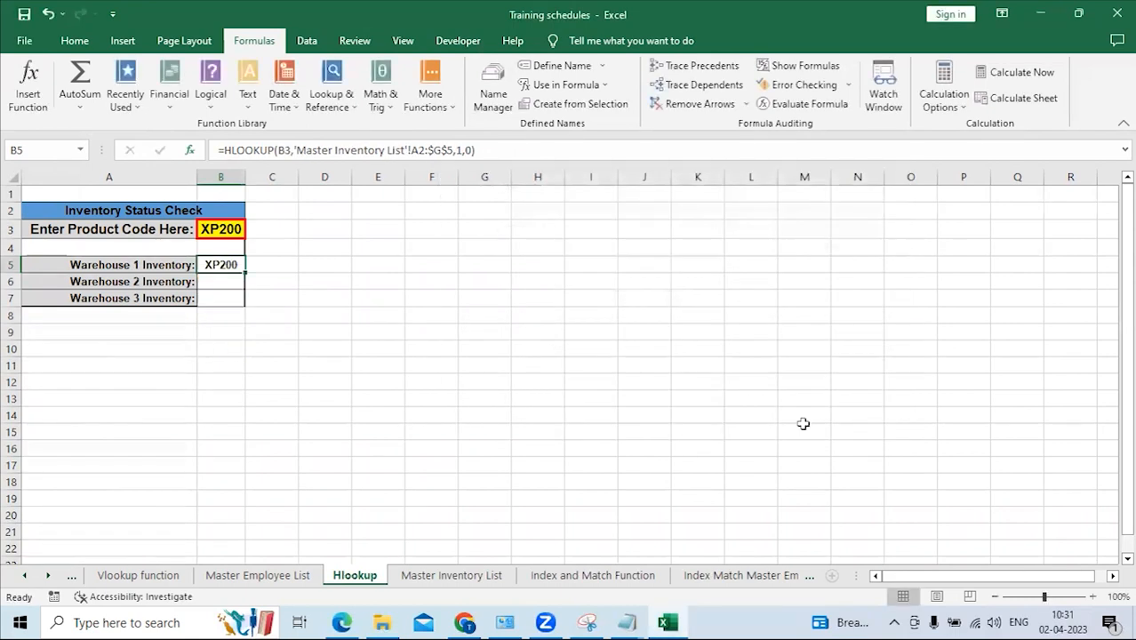
# Make the table array's start reference in the B5 formula absolute as $A$2.
pyautogui.click(461, 149)
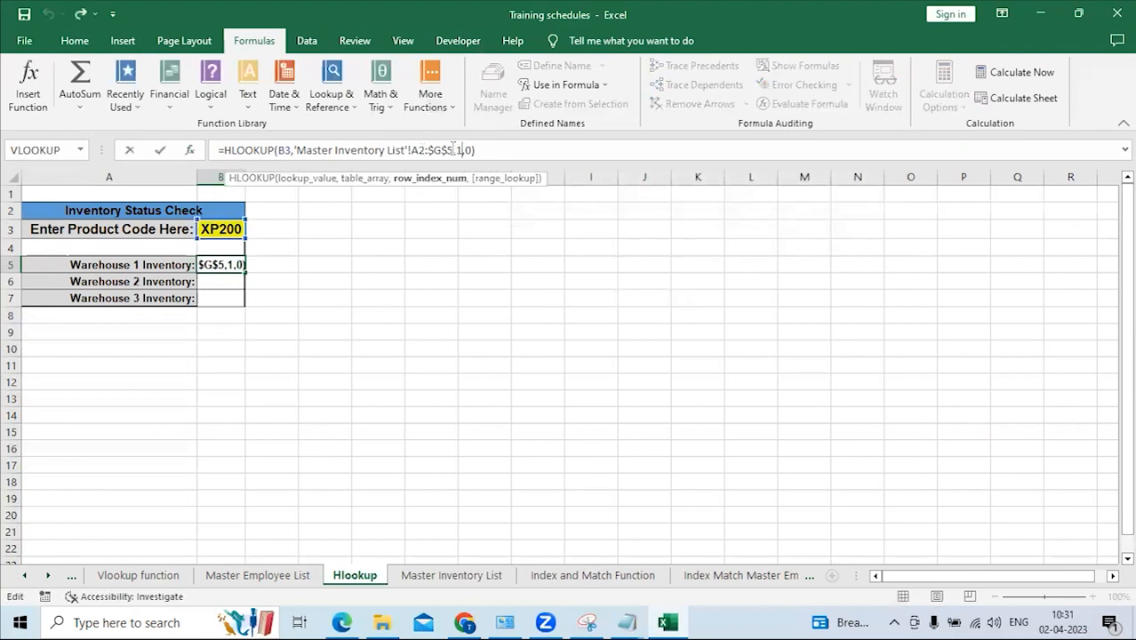
pyautogui.click(419, 149)
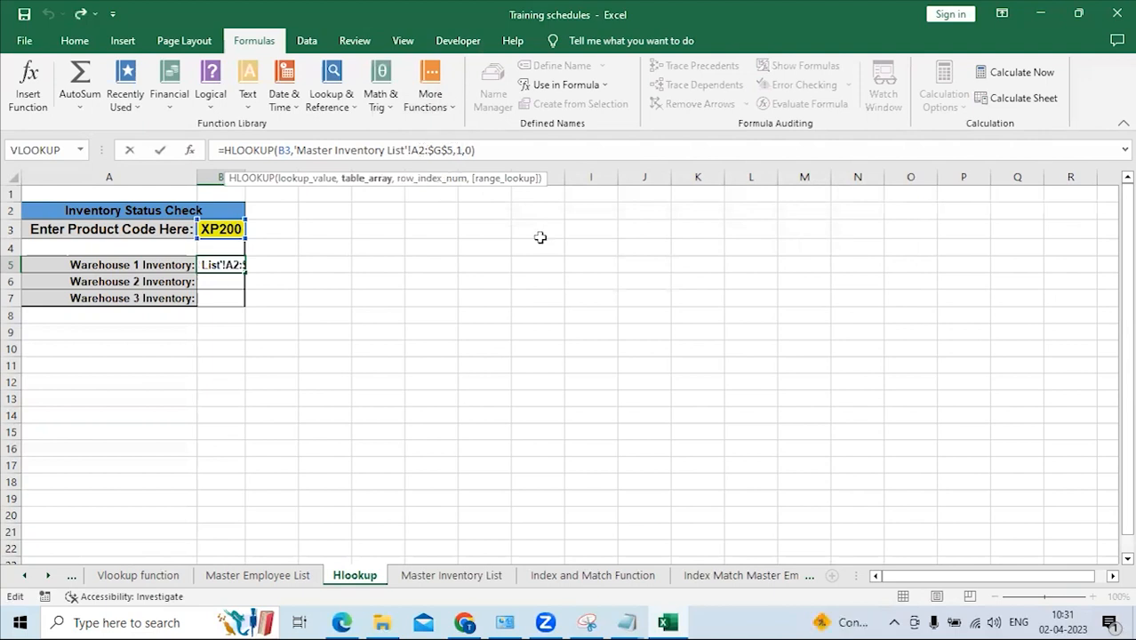
pyautogui.press('F4')
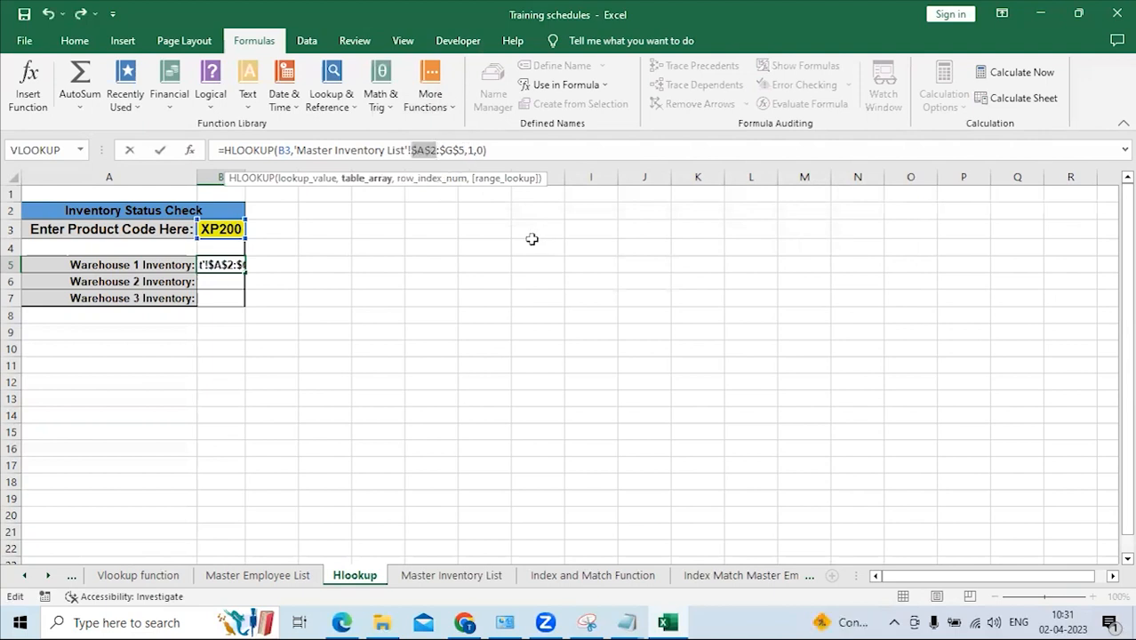
pyautogui.press('Return')
pyautogui.click(224, 259)
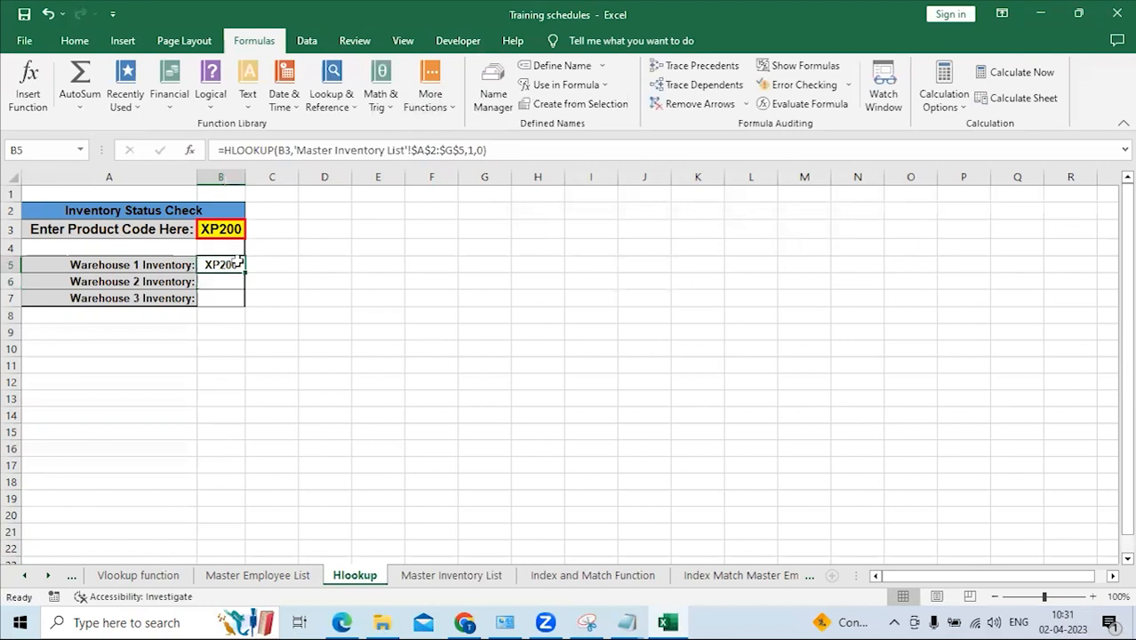
# Check the product code header row on Master Inventory List and change the B5 lookup's row index to 2.
pyautogui.click(454, 576)
pyautogui.click(12, 210)
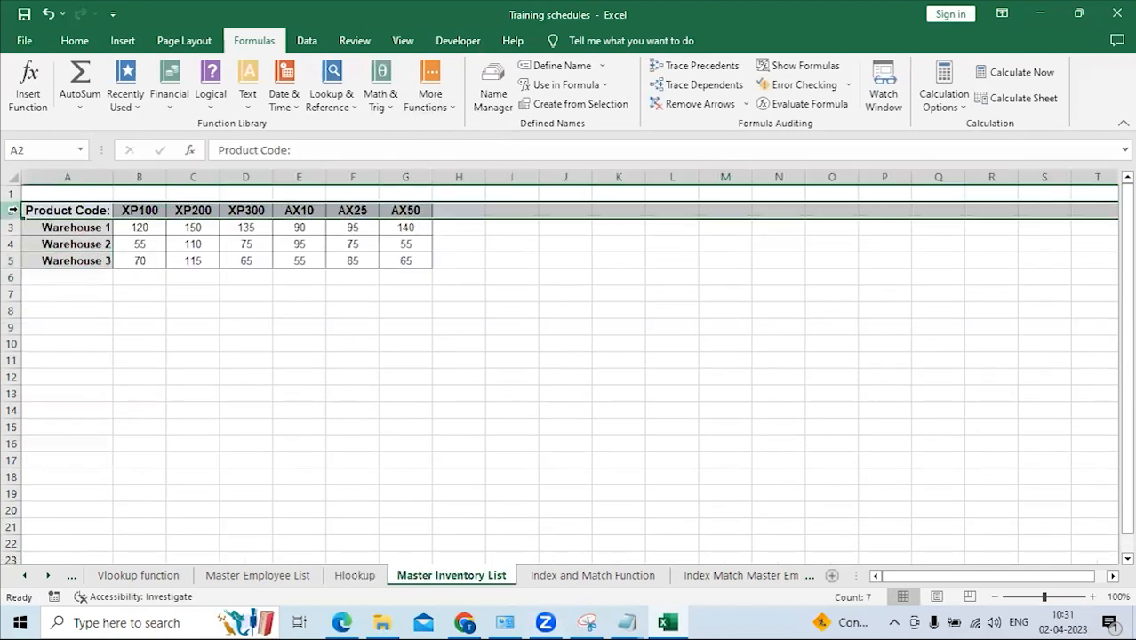
pyautogui.click(199, 210)
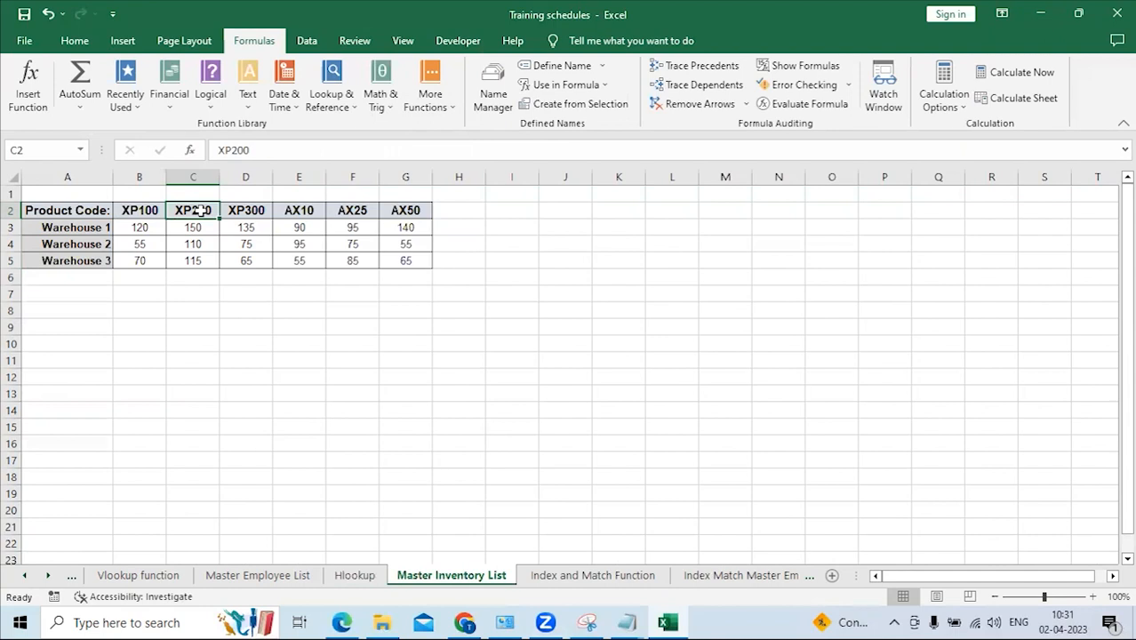
pyautogui.click(355, 576)
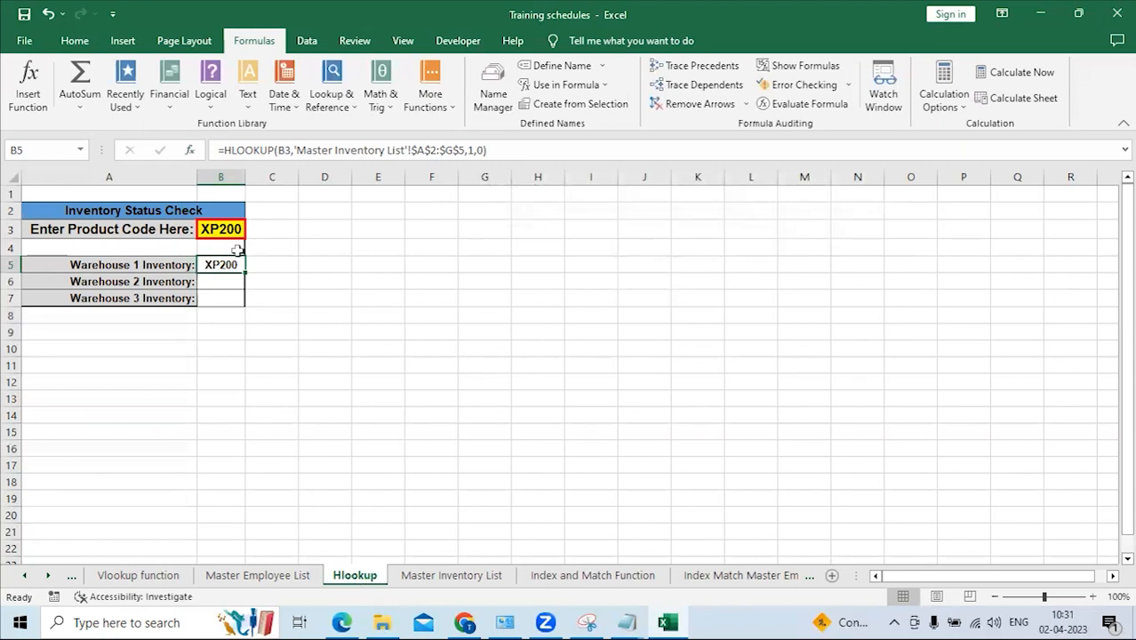
pyautogui.click(472, 150)
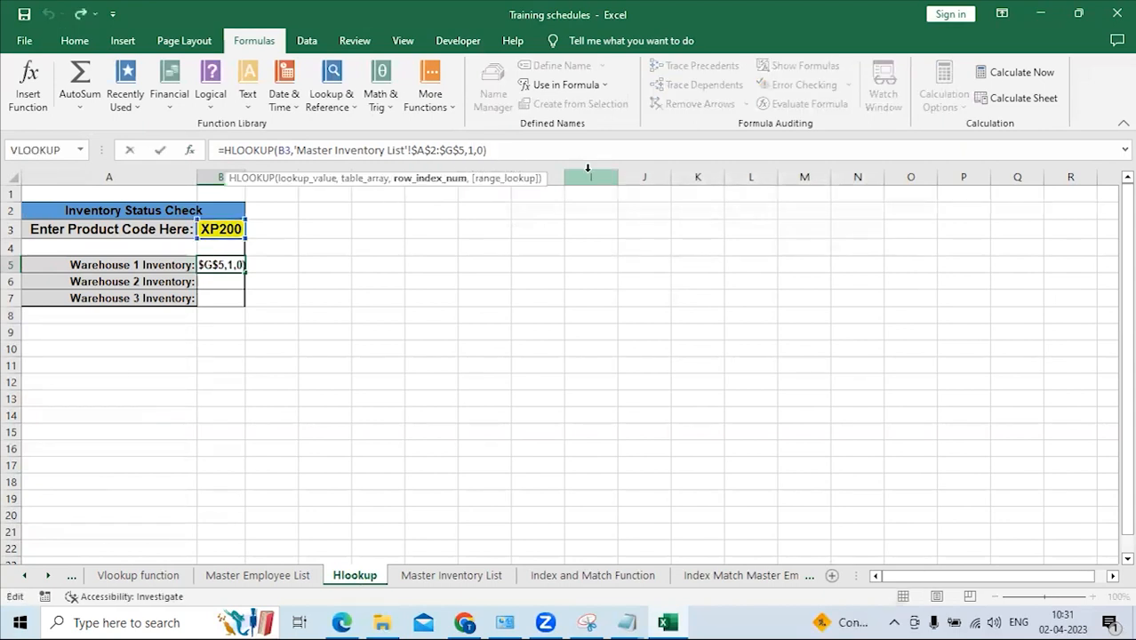
pyautogui.press('BackSpace')
pyautogui.write('2')
pyautogui.press('Return')
# Check Warehouse 1's XP200 quantity on Master Inventory List against the B5 lookup, and compare the VLOOKUP and HLOOKUP sheets.
pyautogui.click(458, 578)
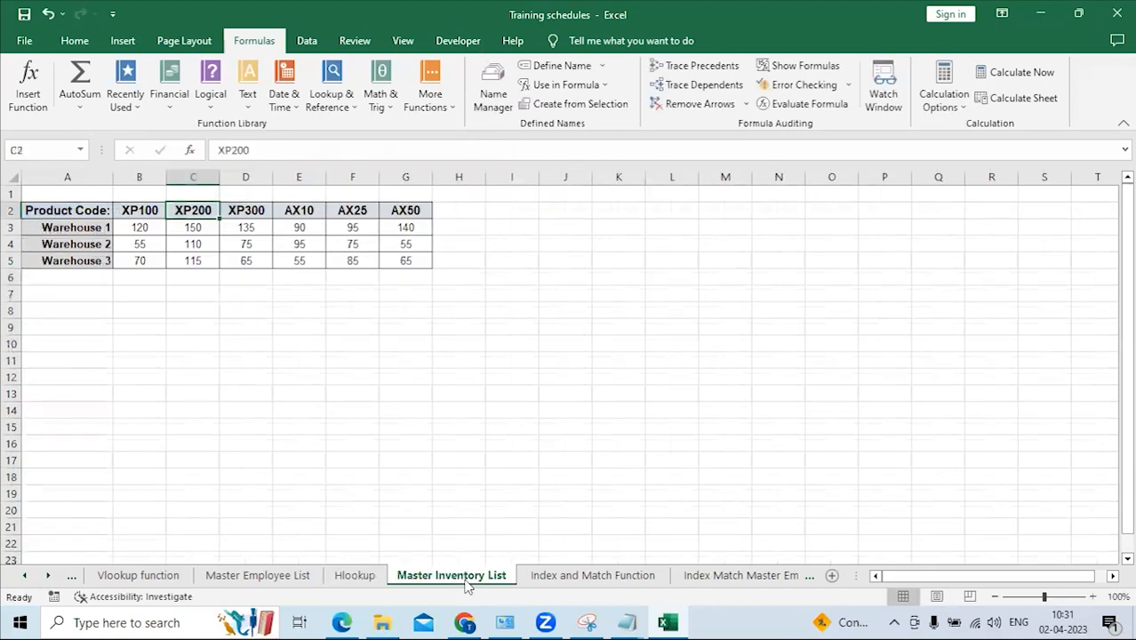
pyautogui.click(75, 231)
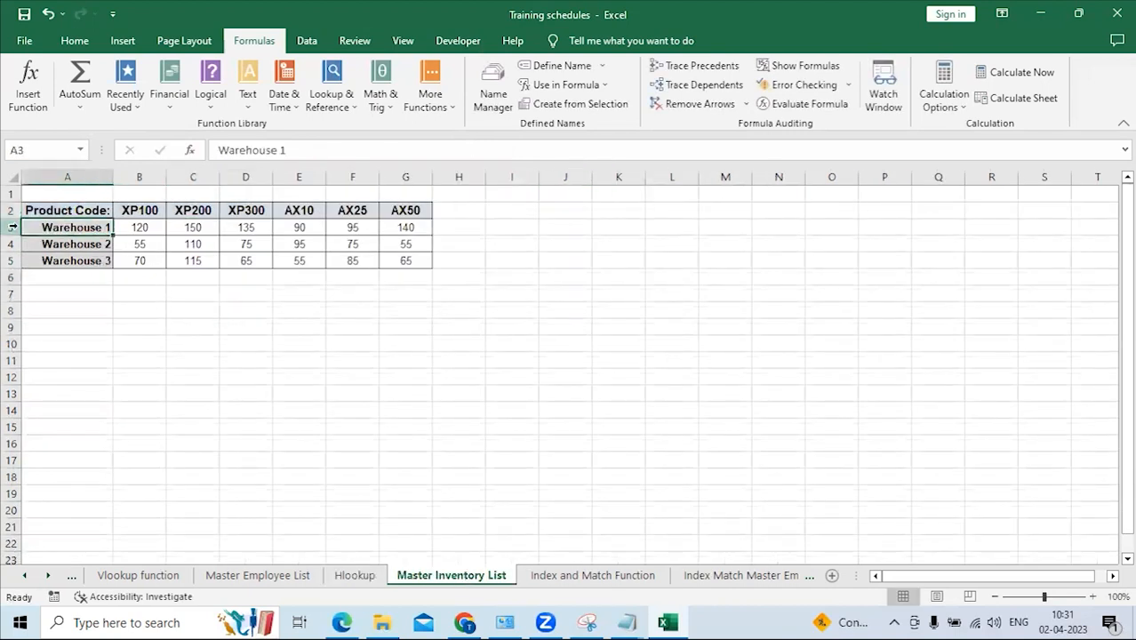
pyautogui.click(12, 227)
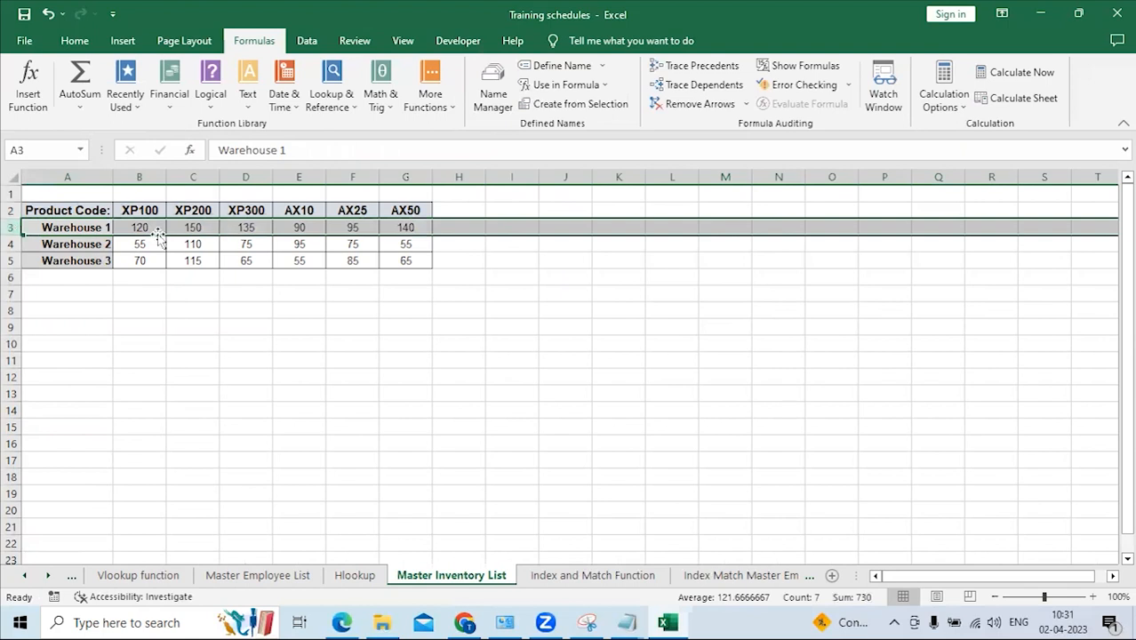
pyautogui.click(202, 227)
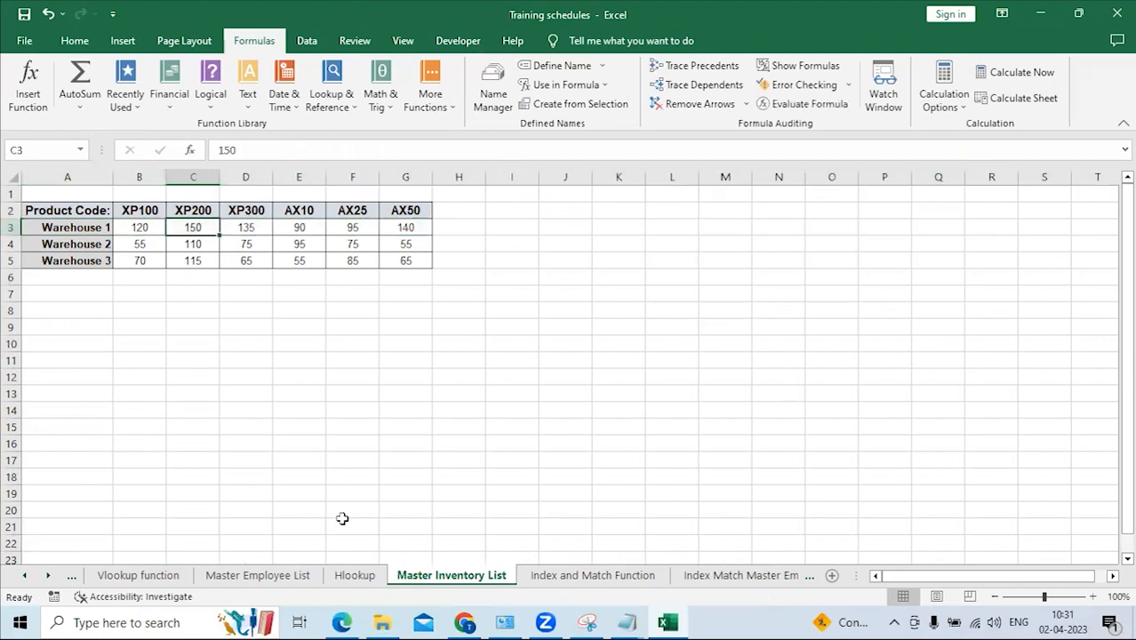
pyautogui.click(343, 576)
pyautogui.click(217, 265)
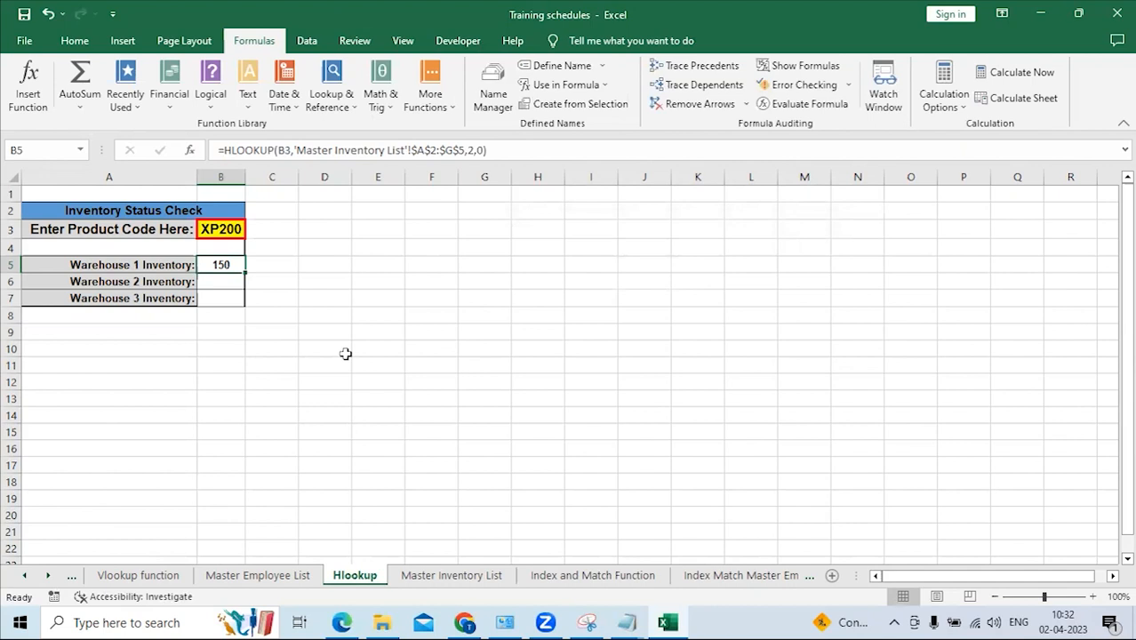
pyautogui.click(160, 577)
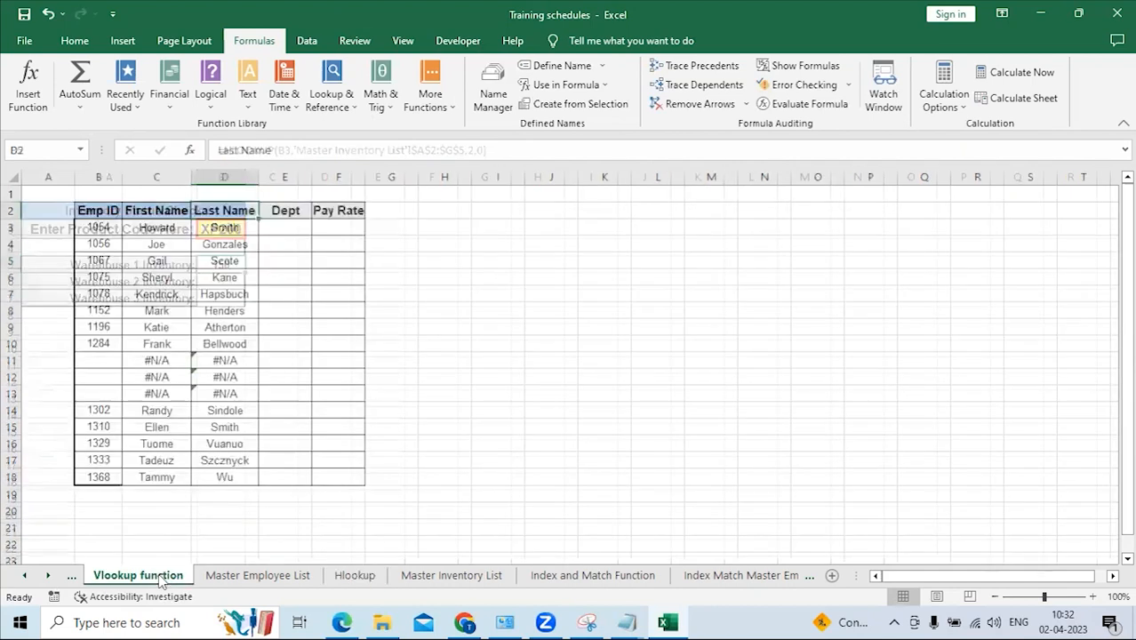
pyautogui.click(346, 578)
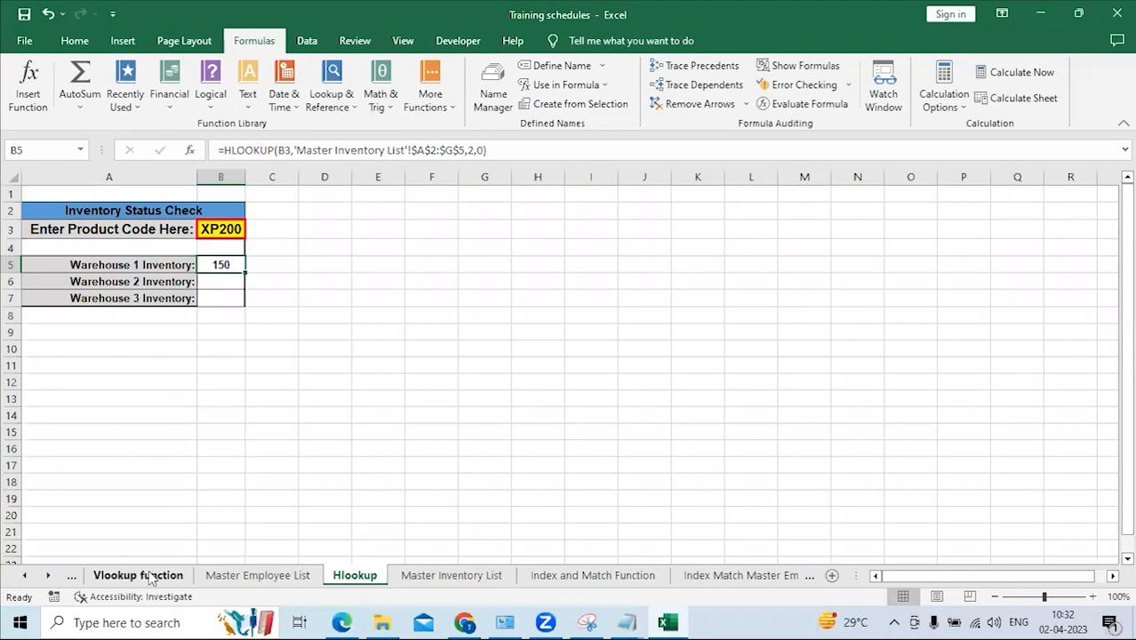
pyautogui.click(258, 575)
pyautogui.click(355, 577)
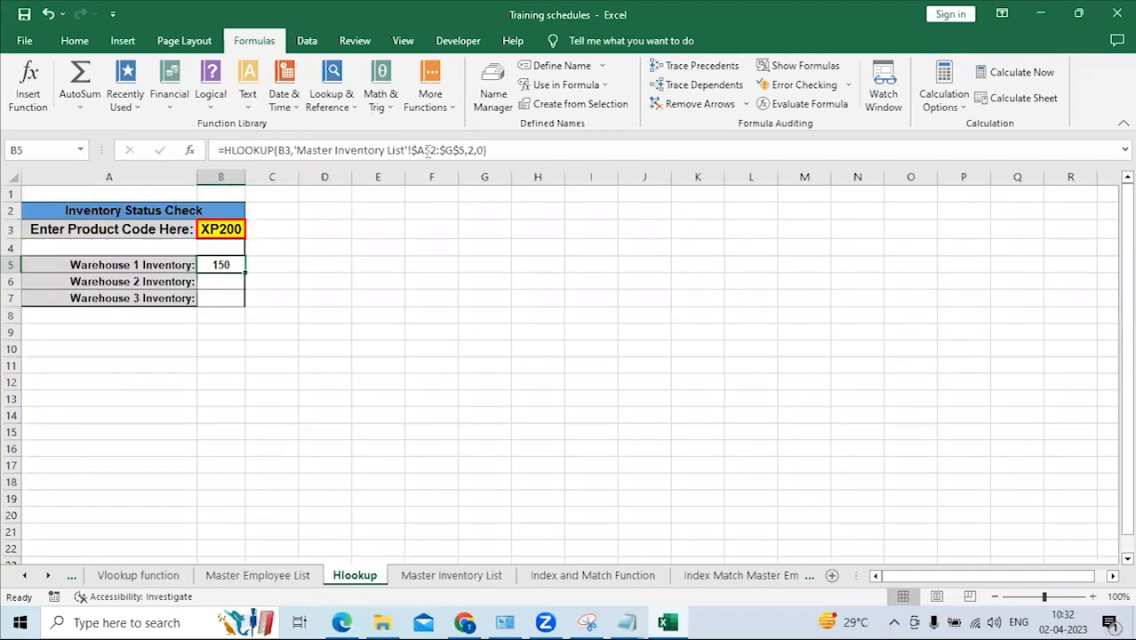
# Copy the product inventory table A2:G5 on Master Inventory List and paste it transposed at E11.
pyautogui.click(450, 577)
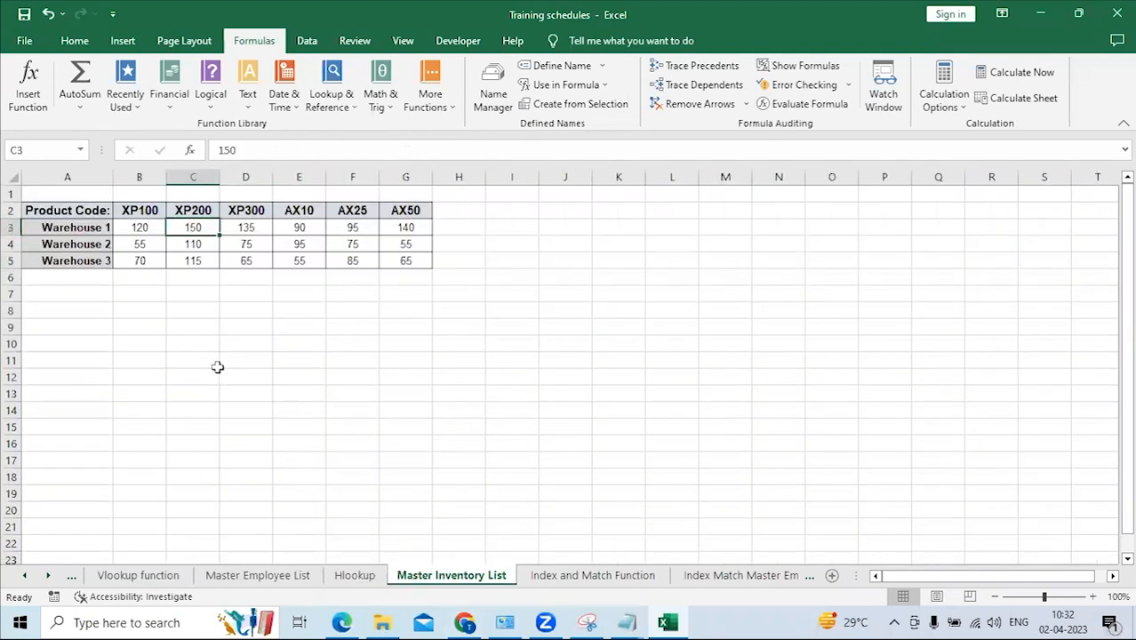
pyautogui.moveTo(89, 209); pyautogui.dragTo(392, 271)
pyautogui.hotkey('ctrl', 'c')
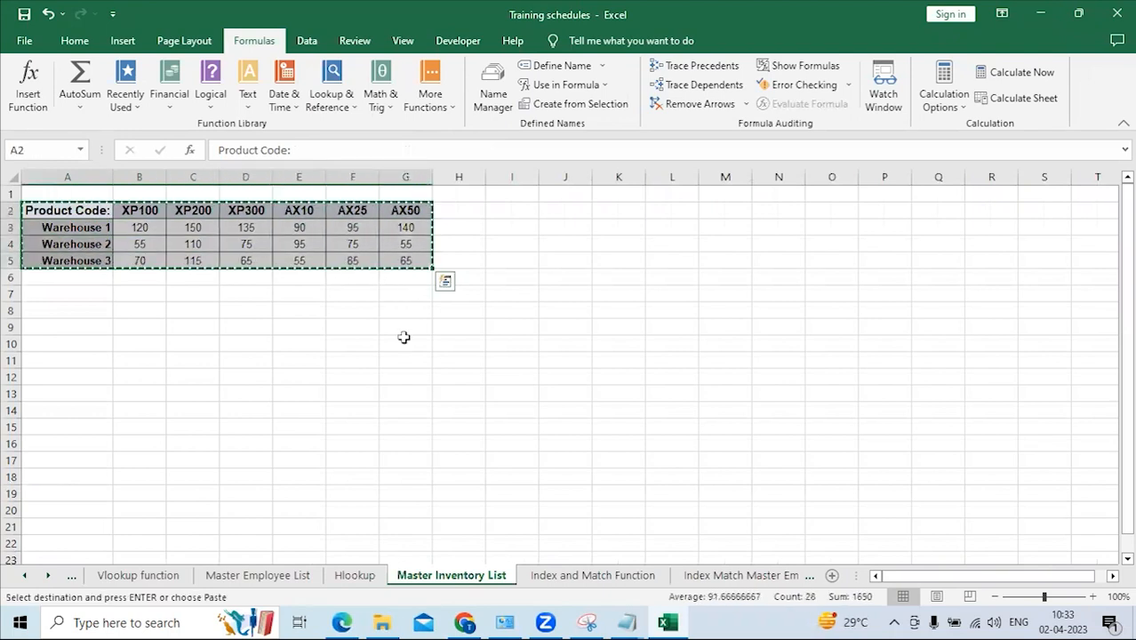
pyautogui.rightClick(283, 360)
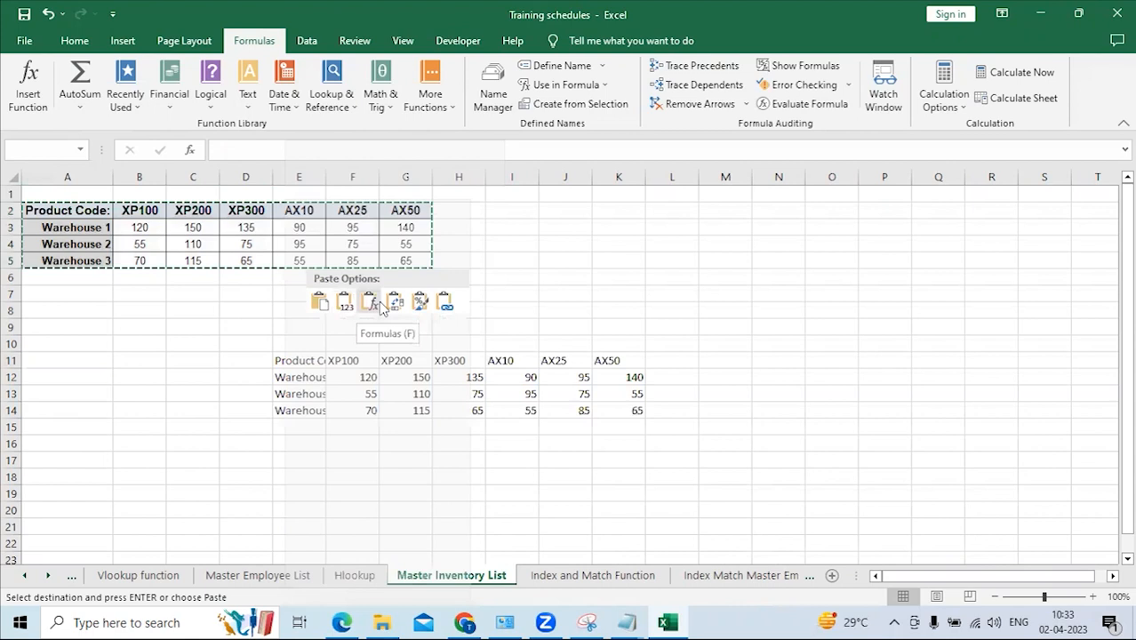
pyautogui.click(397, 304)
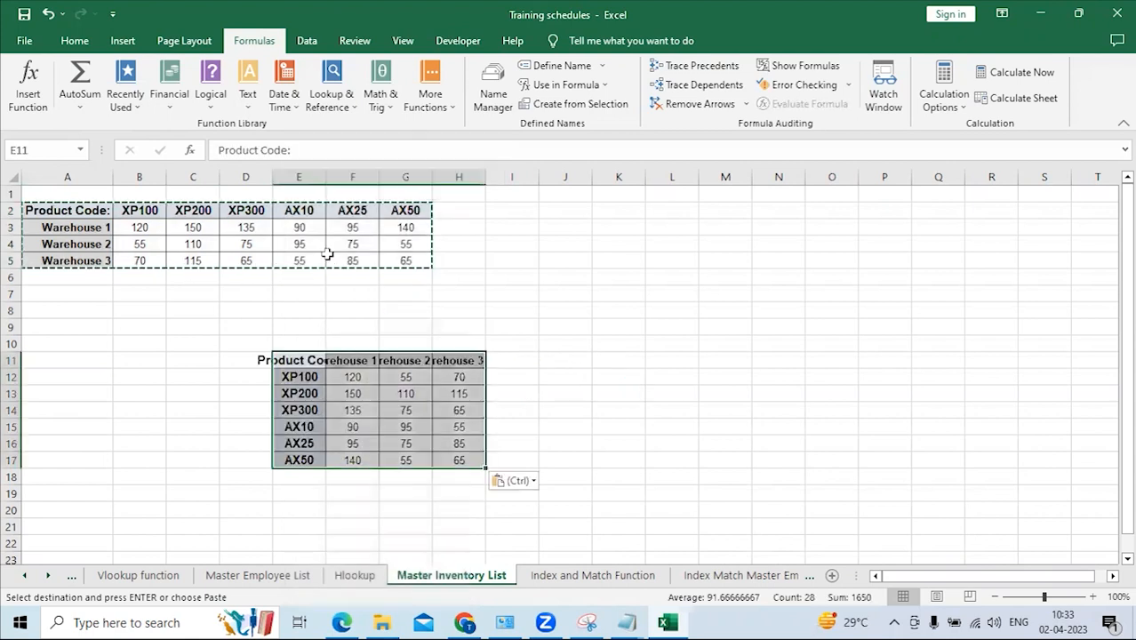
# Autofit columns E, F and G so the transposed table's Product Code, Warehouse 1 and Warehouse 2 headings fit.
pyautogui.doubleClick(324, 177)
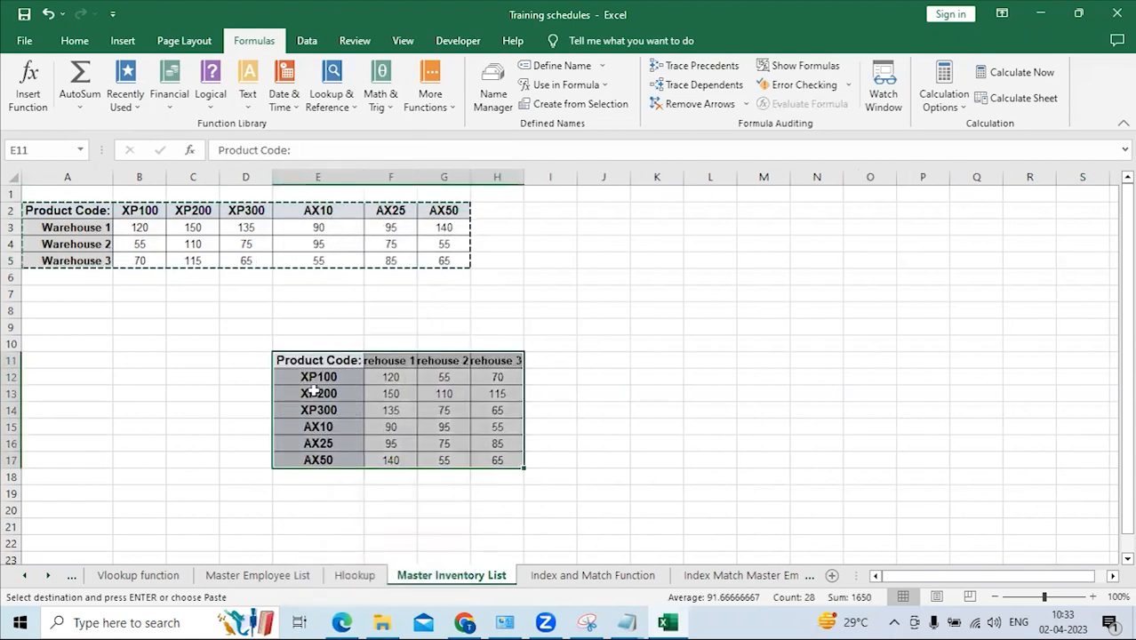
pyautogui.click(316, 396)
pyautogui.moveTo(329, 360); pyautogui.dragTo(480, 456)
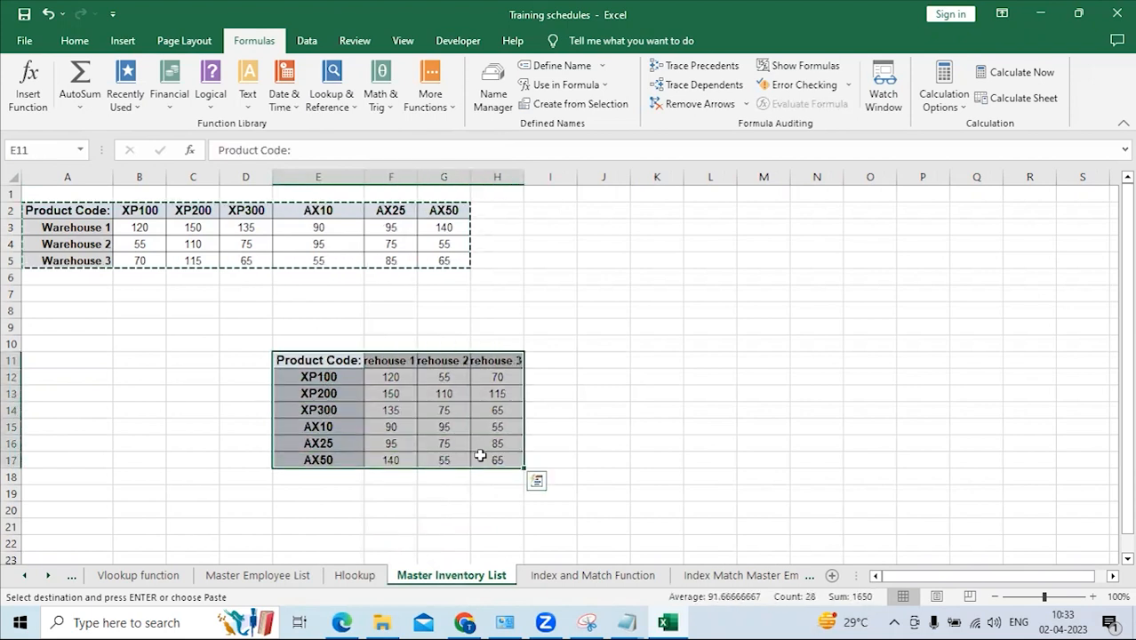
pyautogui.doubleClick(417, 173)
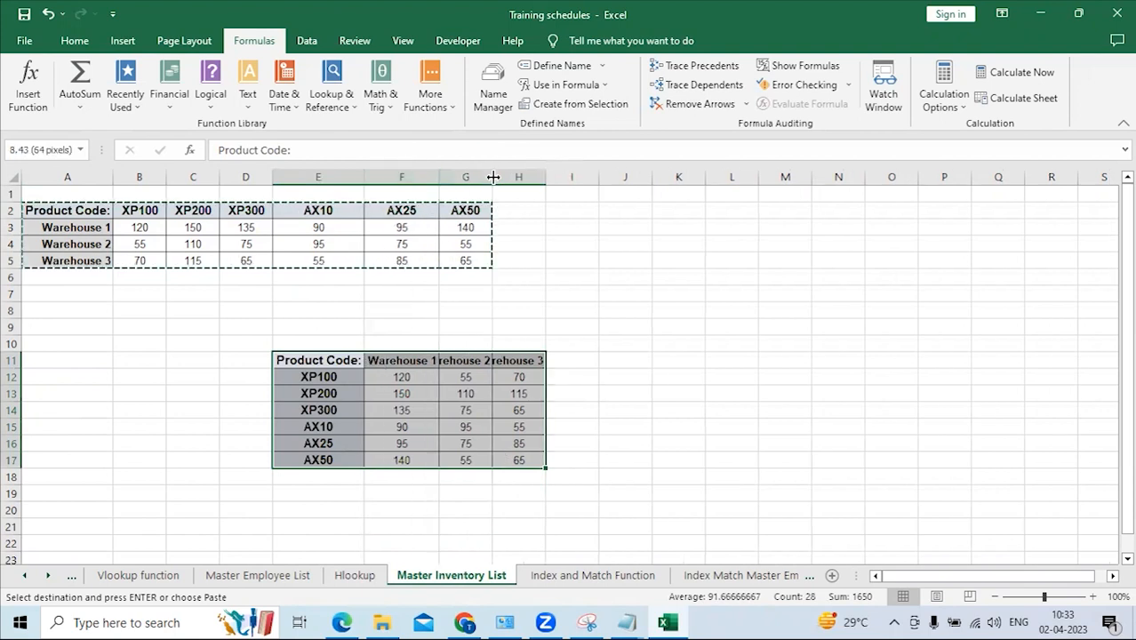
pyautogui.doubleClick(493, 178)
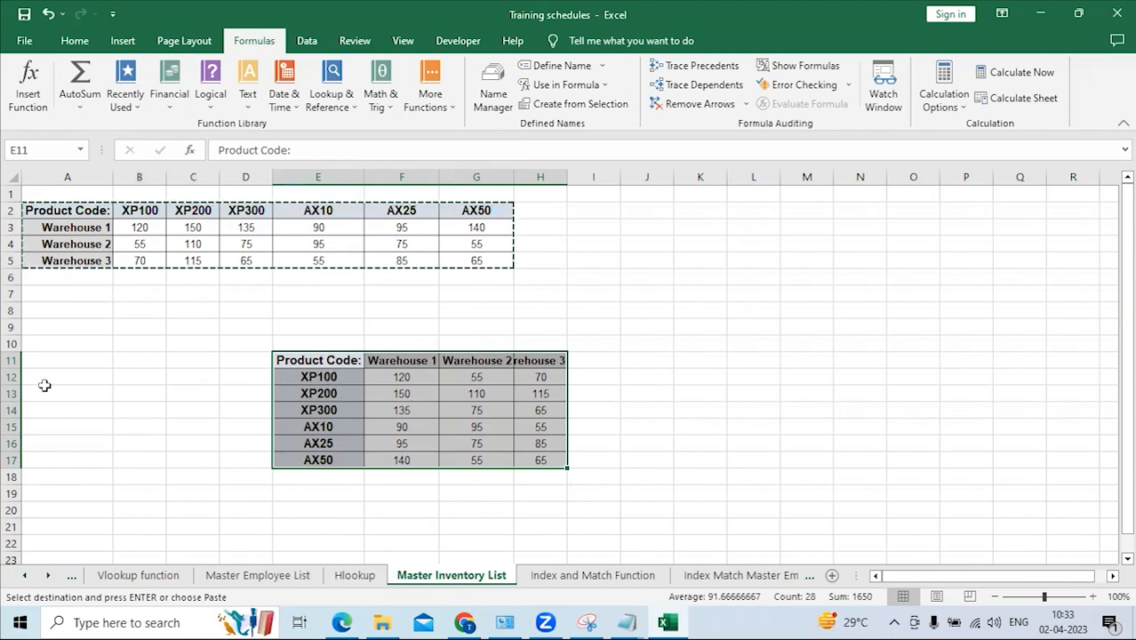
pyautogui.moveTo(12, 377); pyautogui.dragTo(13, 461)
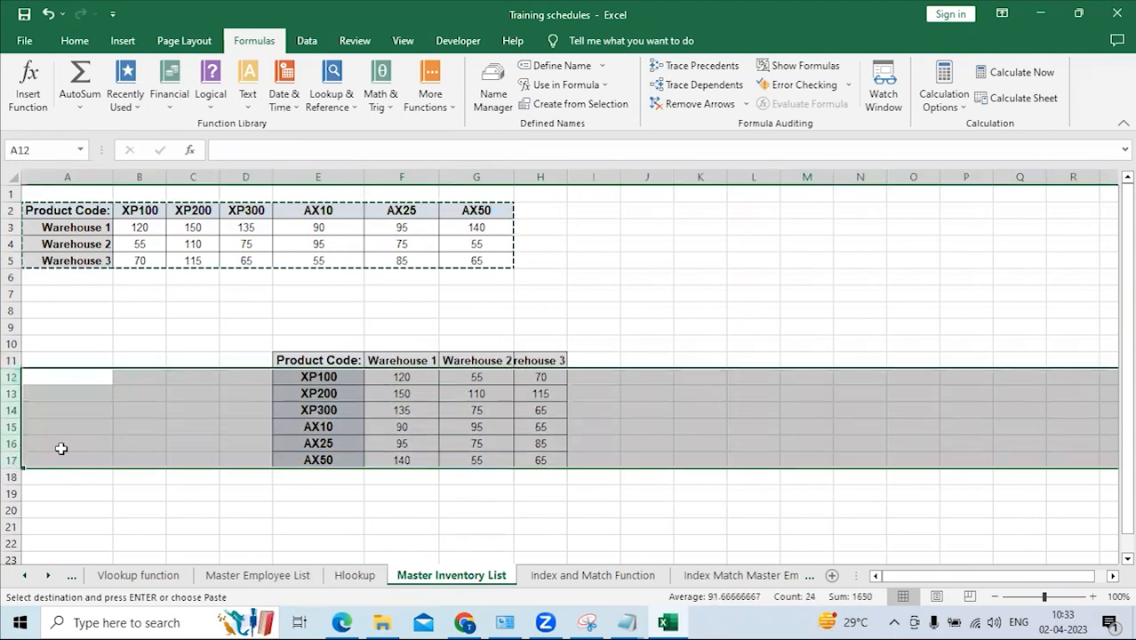
pyautogui.click(312, 397)
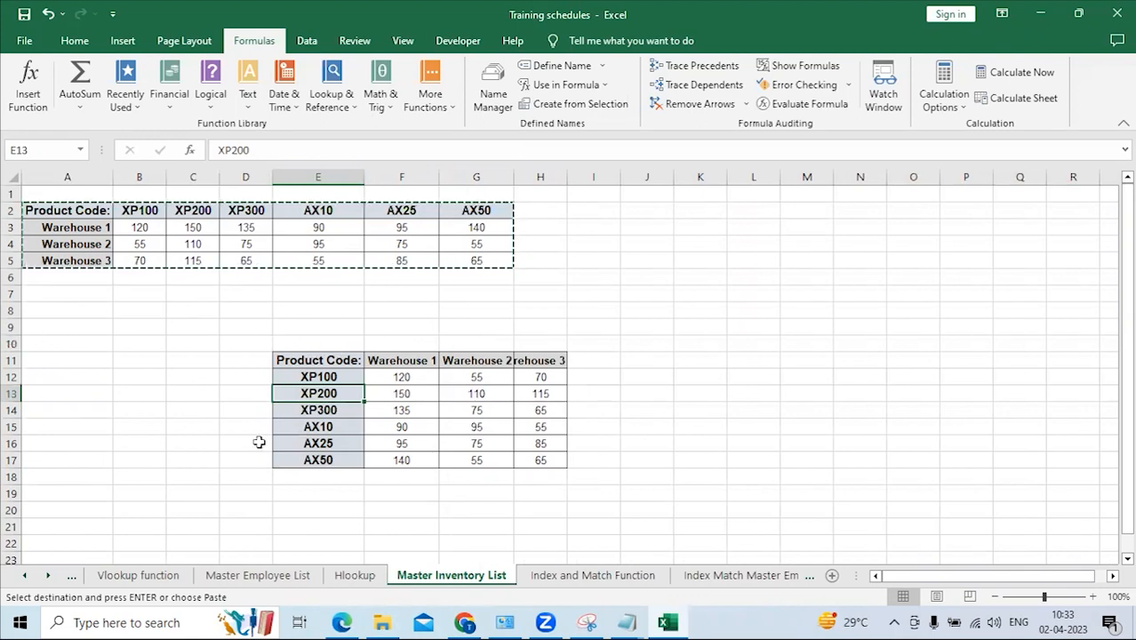
pyautogui.click(601, 576)
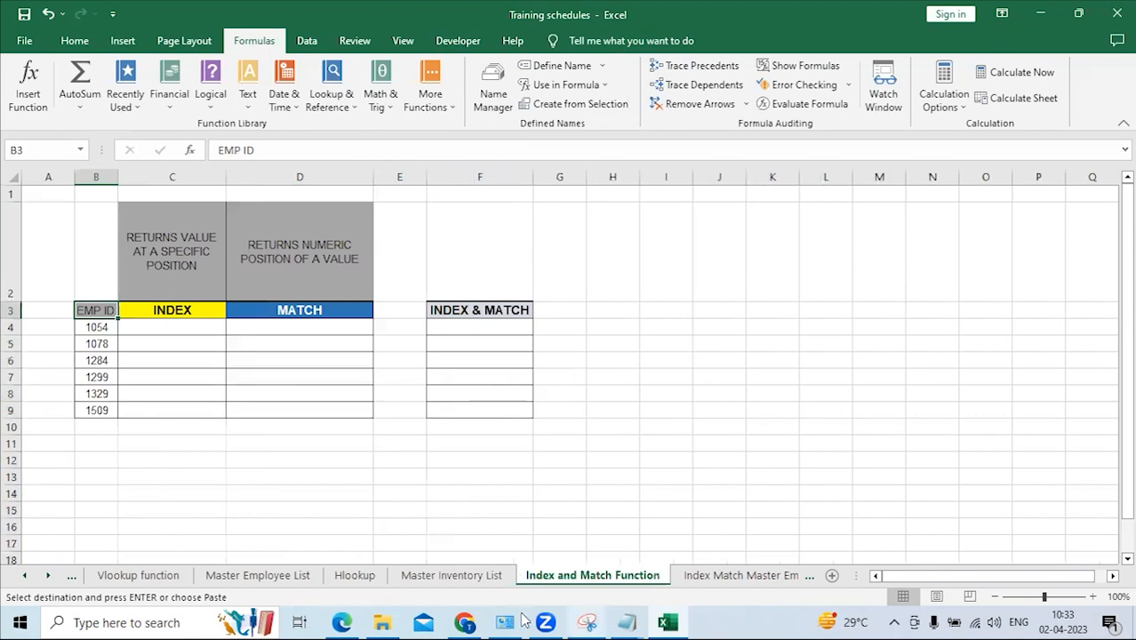
pyautogui.click(161, 327)
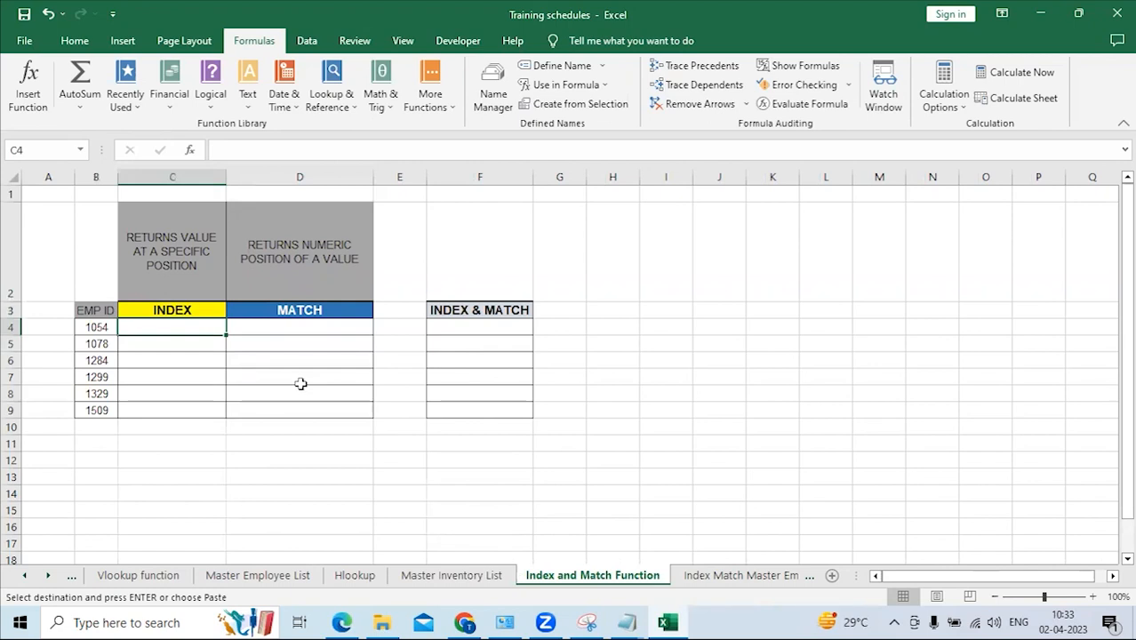
# On the Vlookup sheet, move Table 2's Emp No column I12:I16 between the Name and City columns.
pyautogui.click(136, 576)
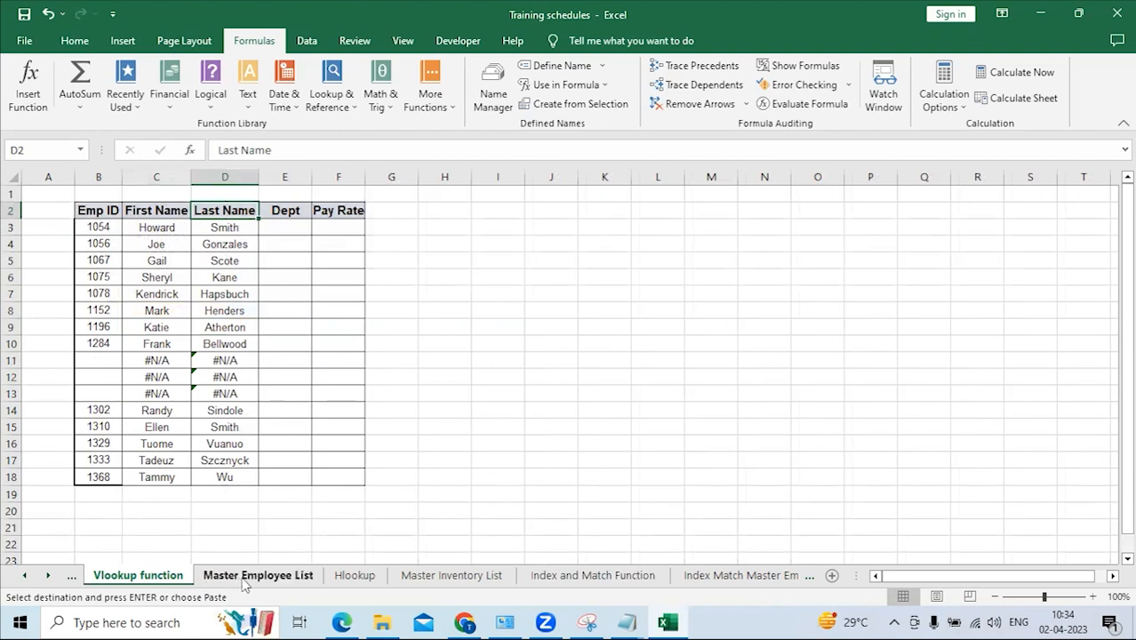
pyautogui.click(25, 576)
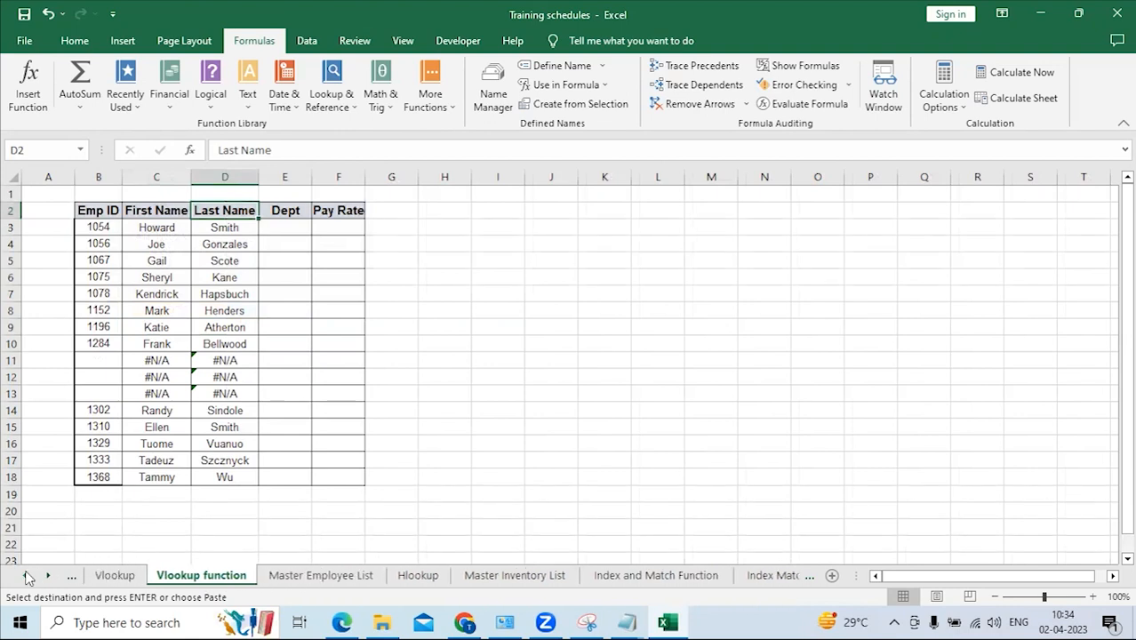
pyautogui.click(115, 576)
pyautogui.click(702, 443)
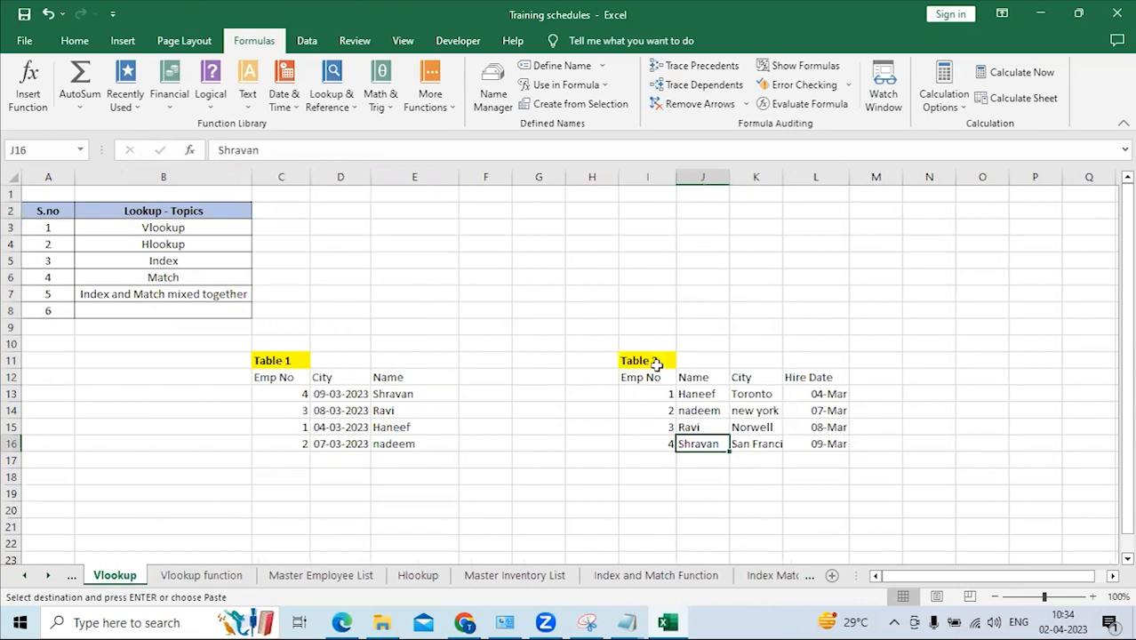
pyautogui.moveTo(649, 379); pyautogui.dragTo(644, 444)
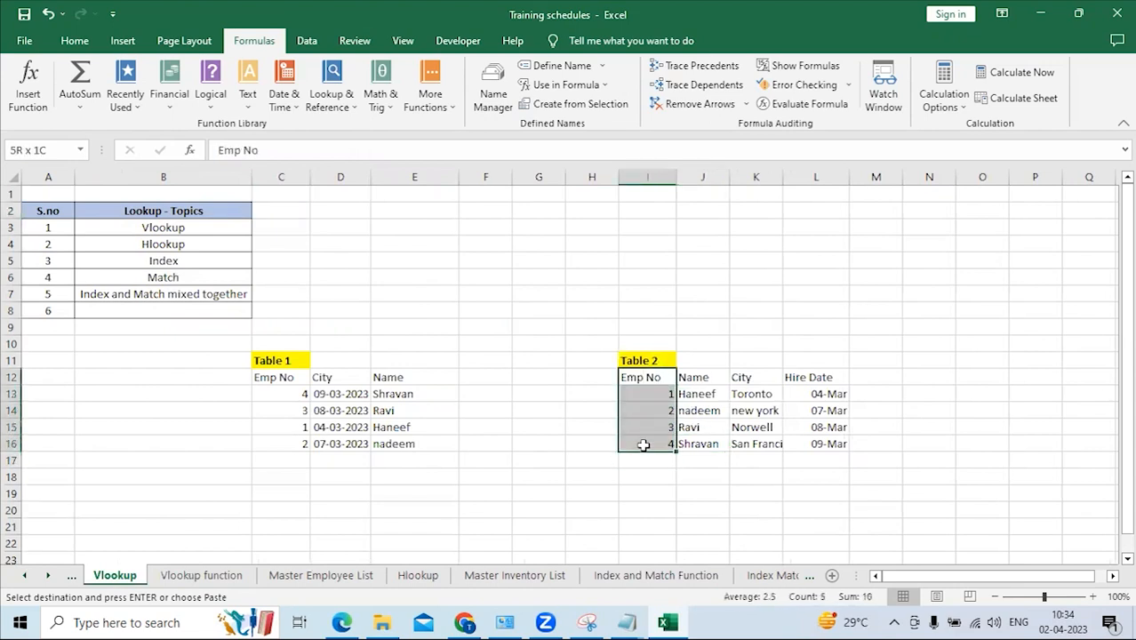
pyautogui.write('Emp No 1 2 3 4')
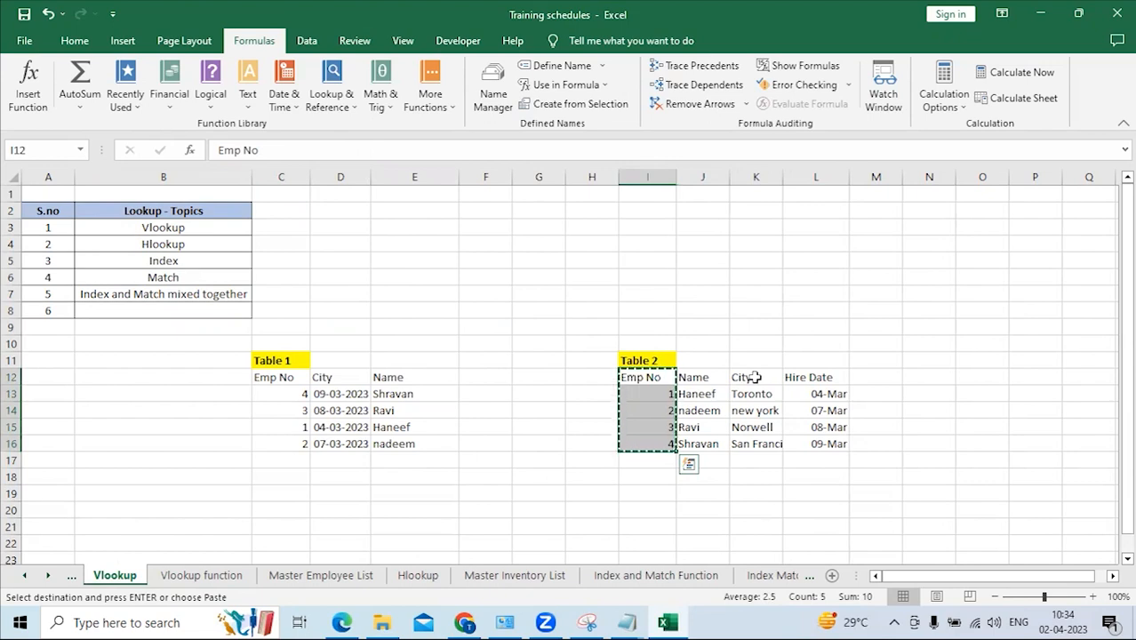
pyautogui.click(754, 377)
pyautogui.rightClick(754, 377)
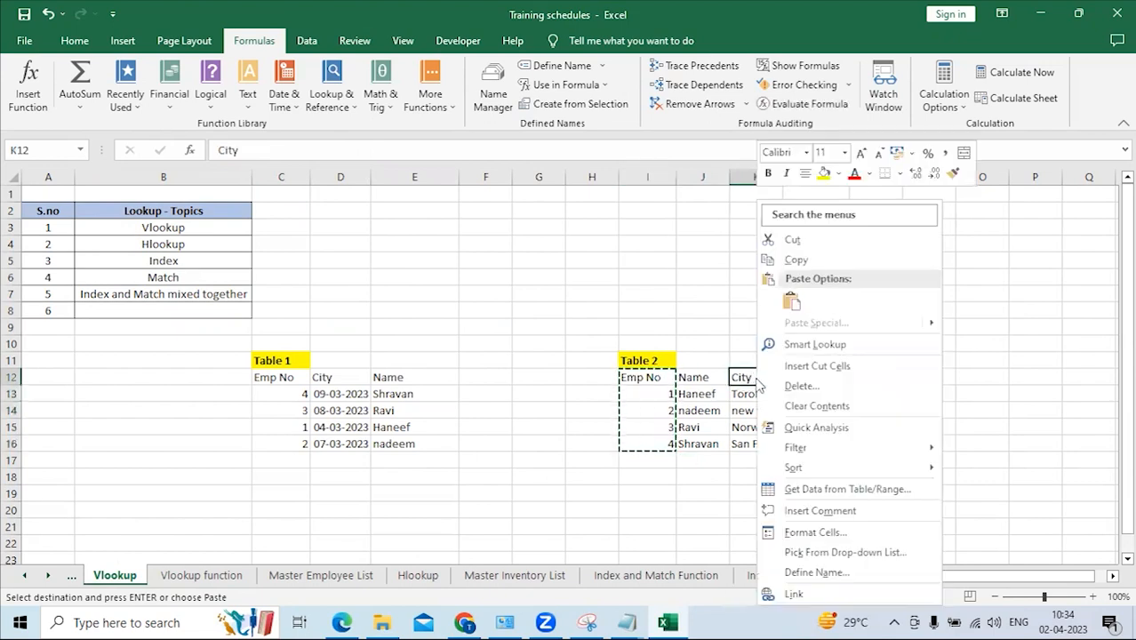
pyautogui.click(813, 364)
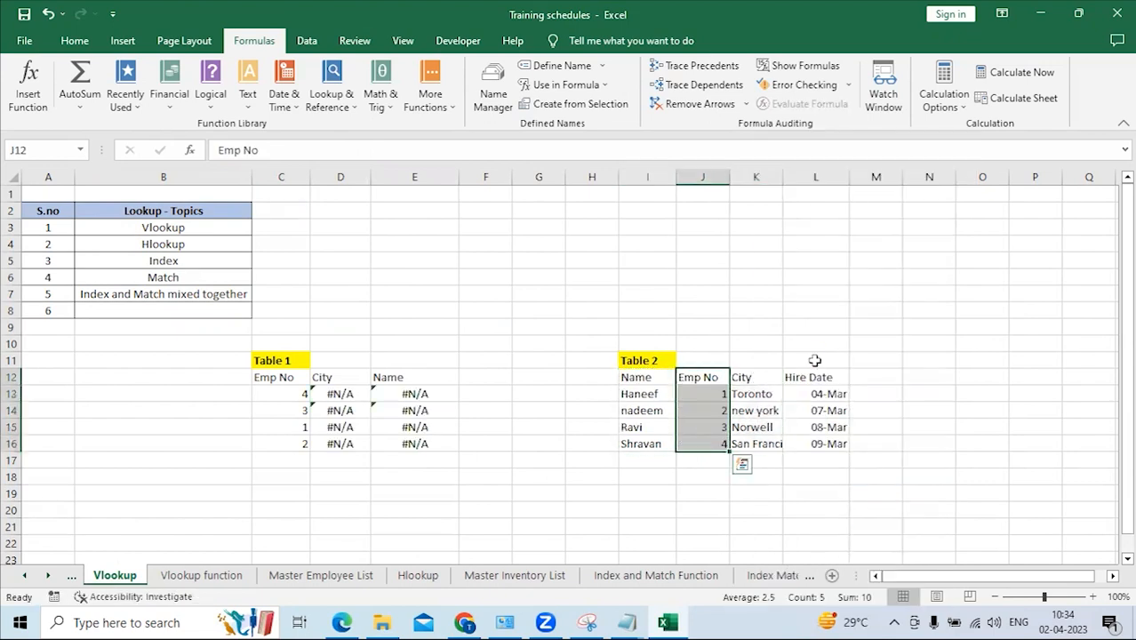
# Examine the order of the Name and Emp No columns in Table 2 against Table 1's lookup cells.
pyautogui.click(696, 397)
pyautogui.click(703, 374)
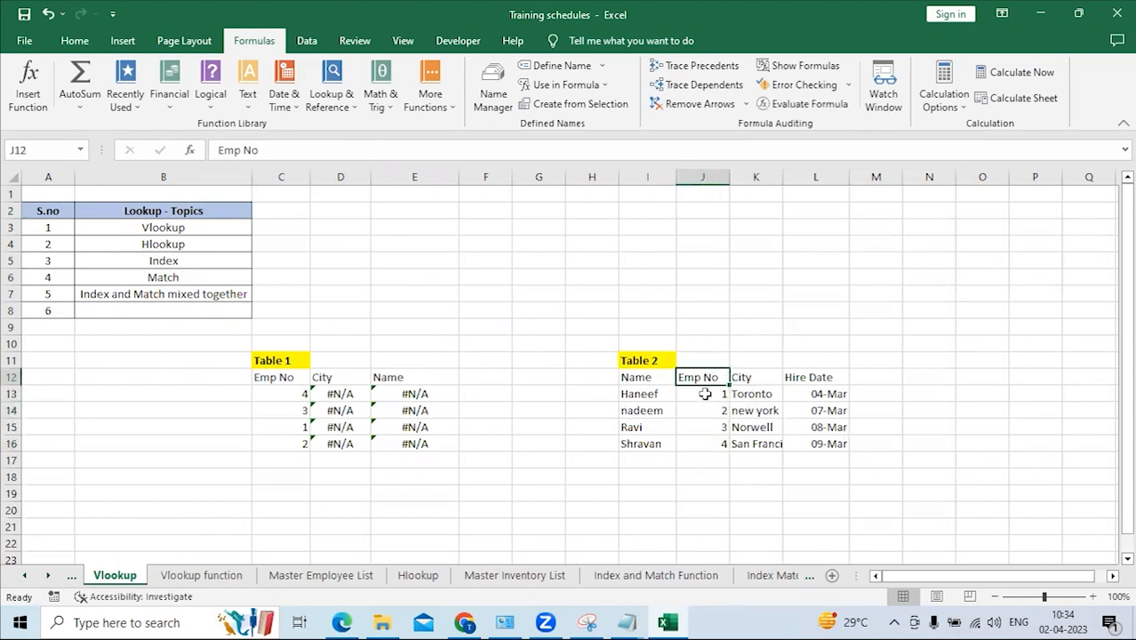
pyautogui.click(388, 398)
pyautogui.click(699, 397)
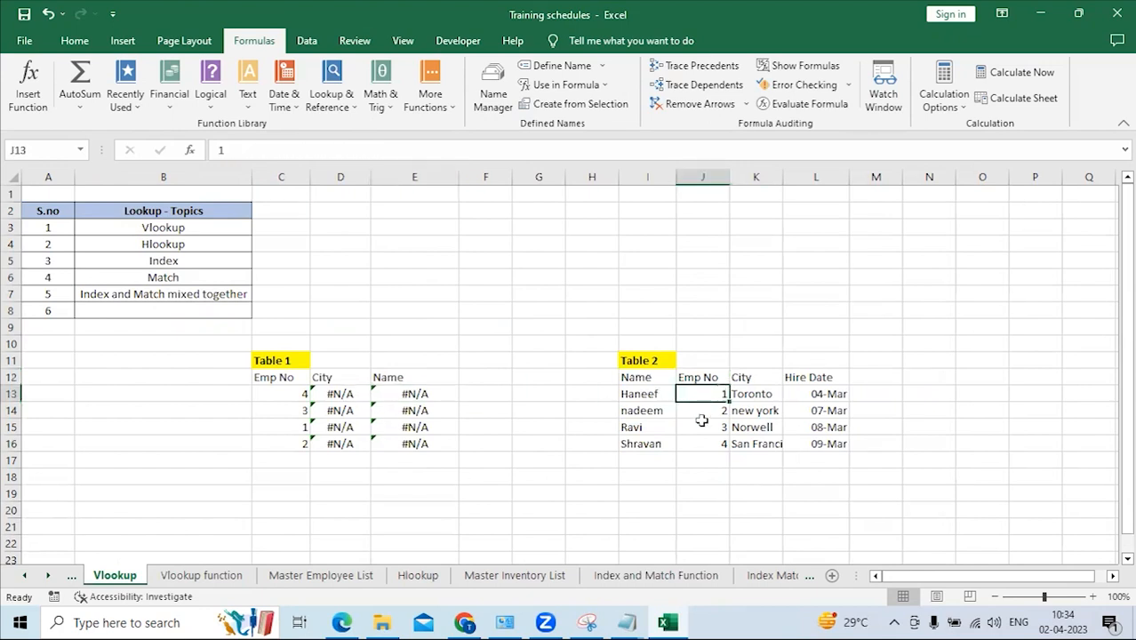
pyautogui.click(700, 442)
pyautogui.click(704, 396)
pyautogui.click(645, 379)
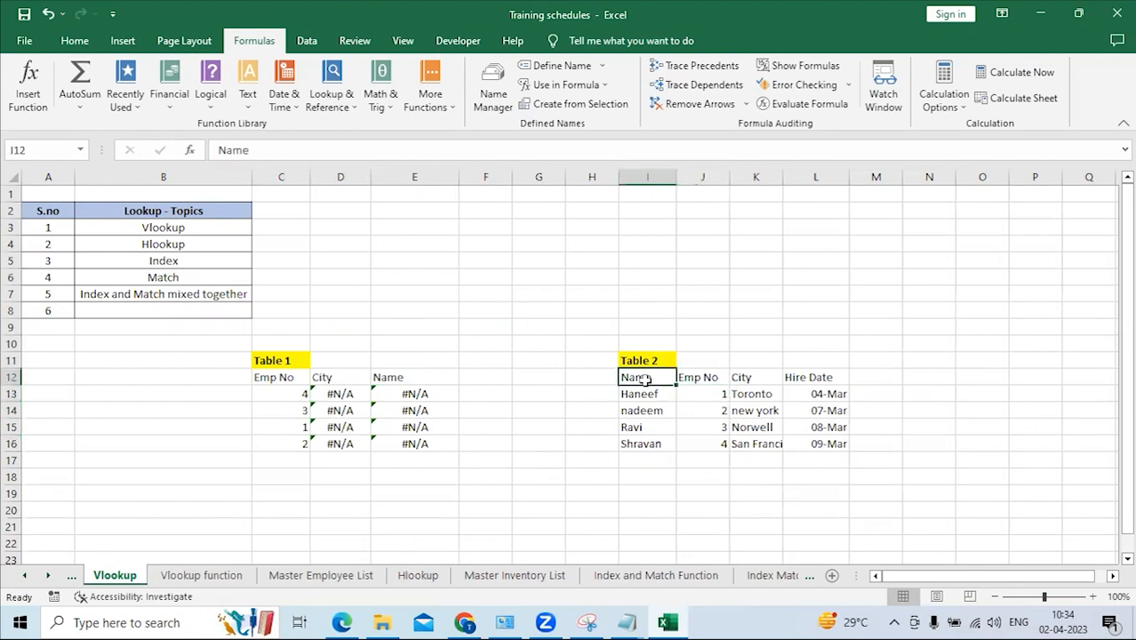
pyautogui.click(690, 379)
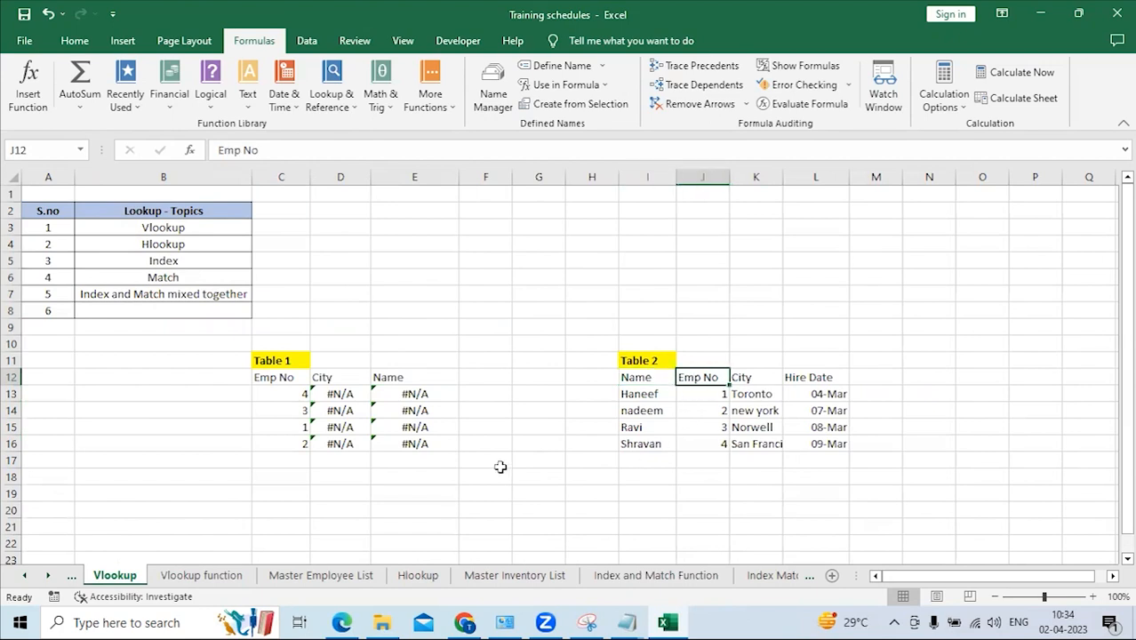
# Rename Table 1's City heading in D12 to Name and clear the old Name column E12:E16.
pyautogui.click(338, 377)
pyautogui.write('Name')
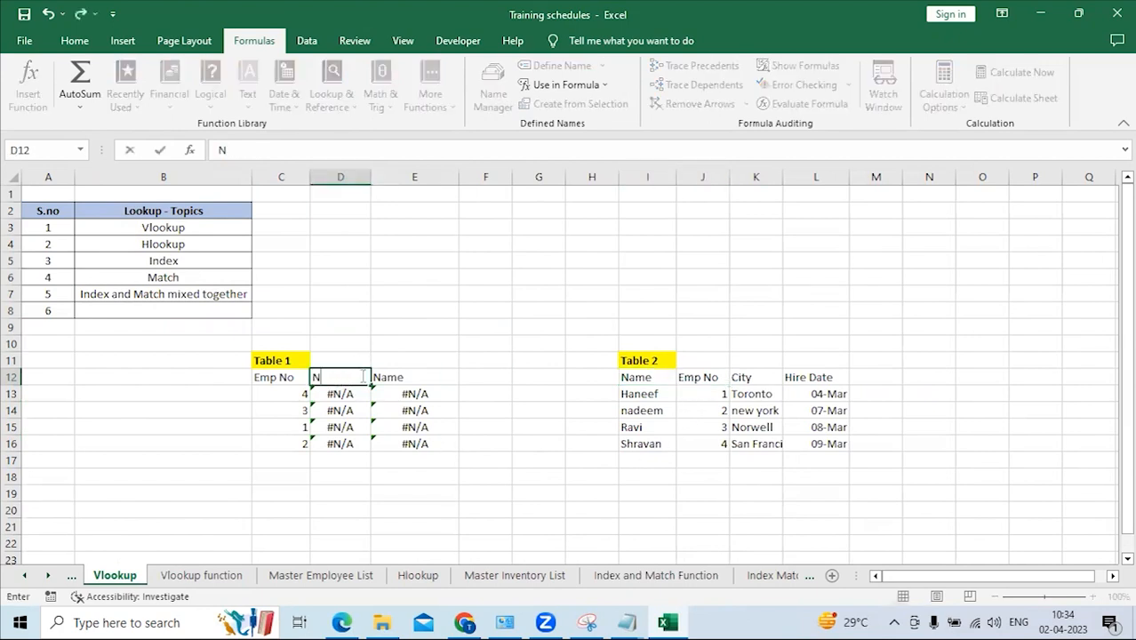
pyautogui.press('Return')
pyautogui.moveTo(401, 377); pyautogui.dragTo(436, 447)
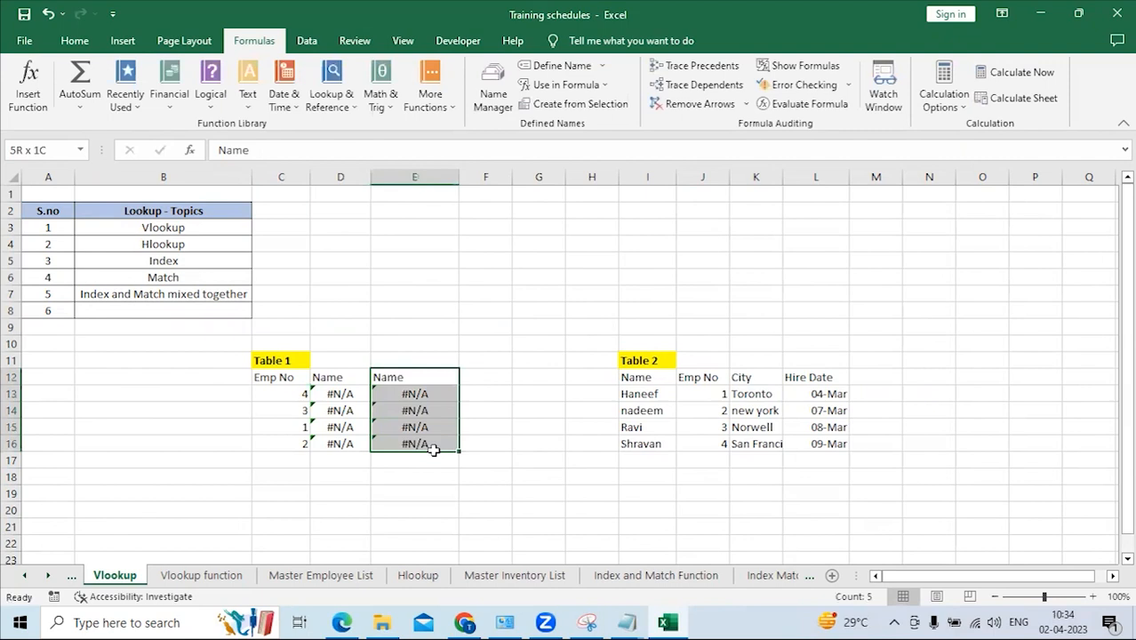
pyautogui.press('Delete')
# Try a VLOOKUP formula in Table 1's D13 that looks up C13 in Table 2's range J12:L16.
pyautogui.click(348, 395)
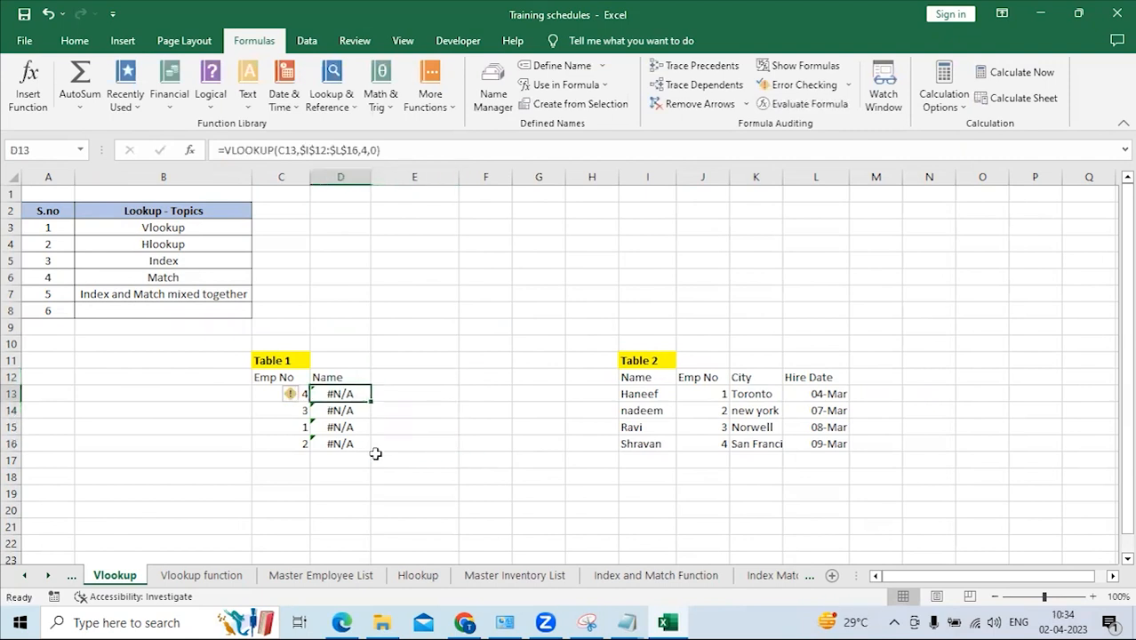
pyautogui.write('=VLOOKUP(')
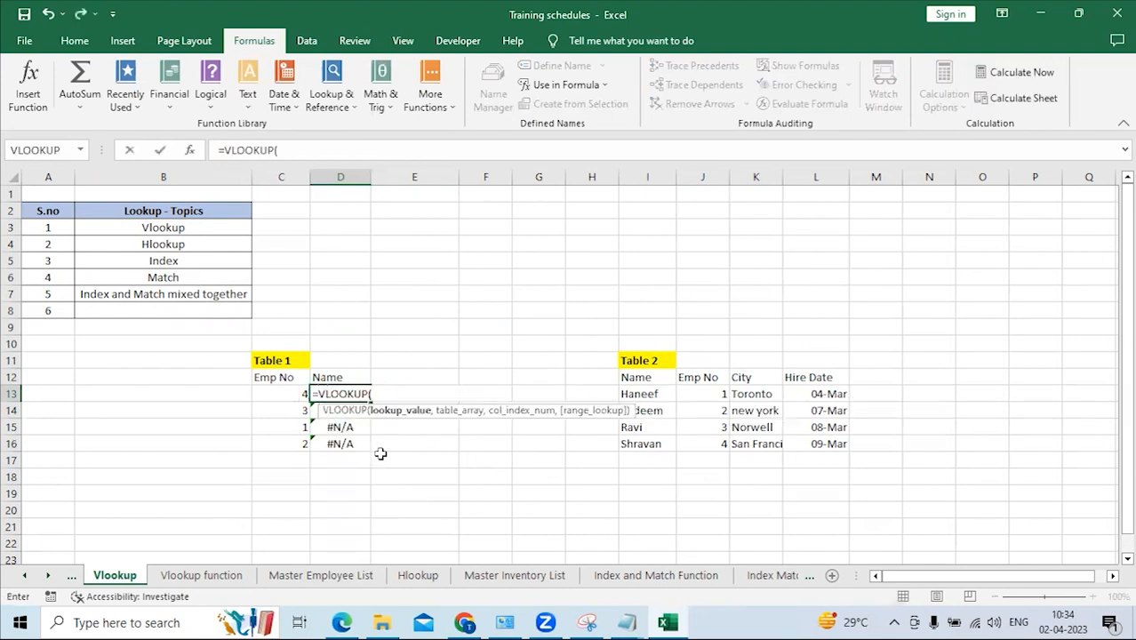
pyautogui.click(284, 391)
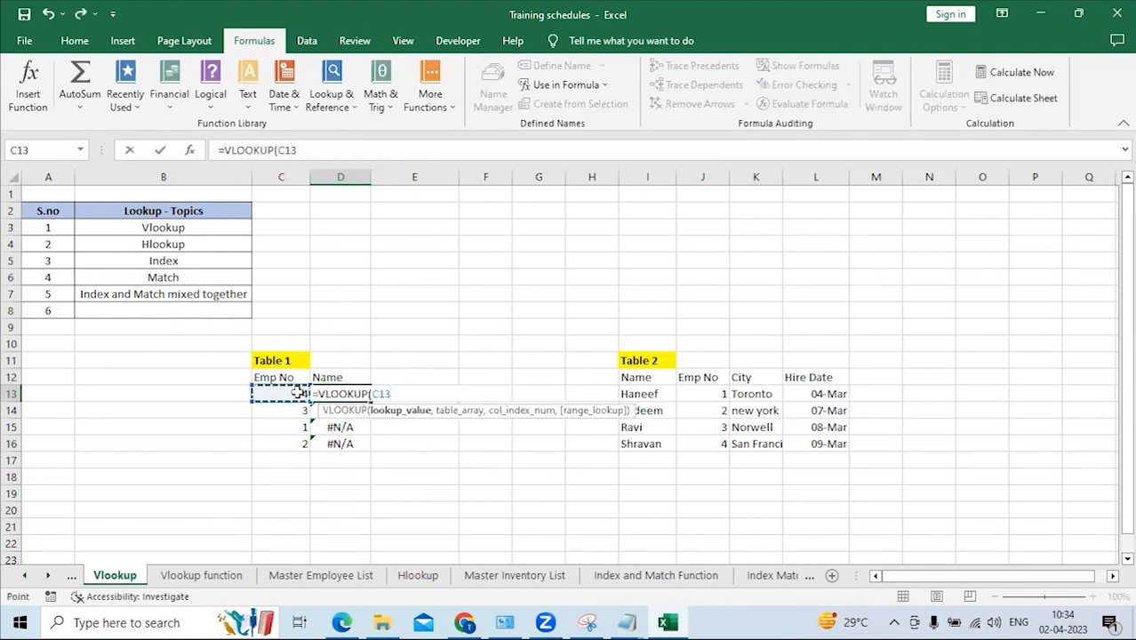
pyautogui.write(',')
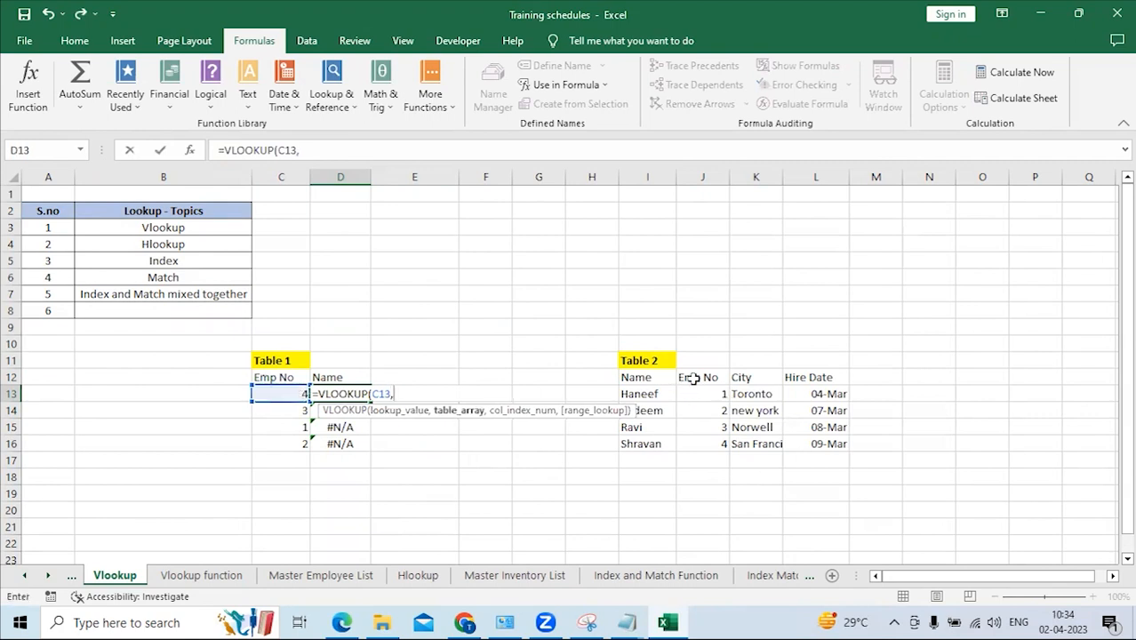
pyautogui.moveTo(693, 378); pyautogui.dragTo(811, 443)
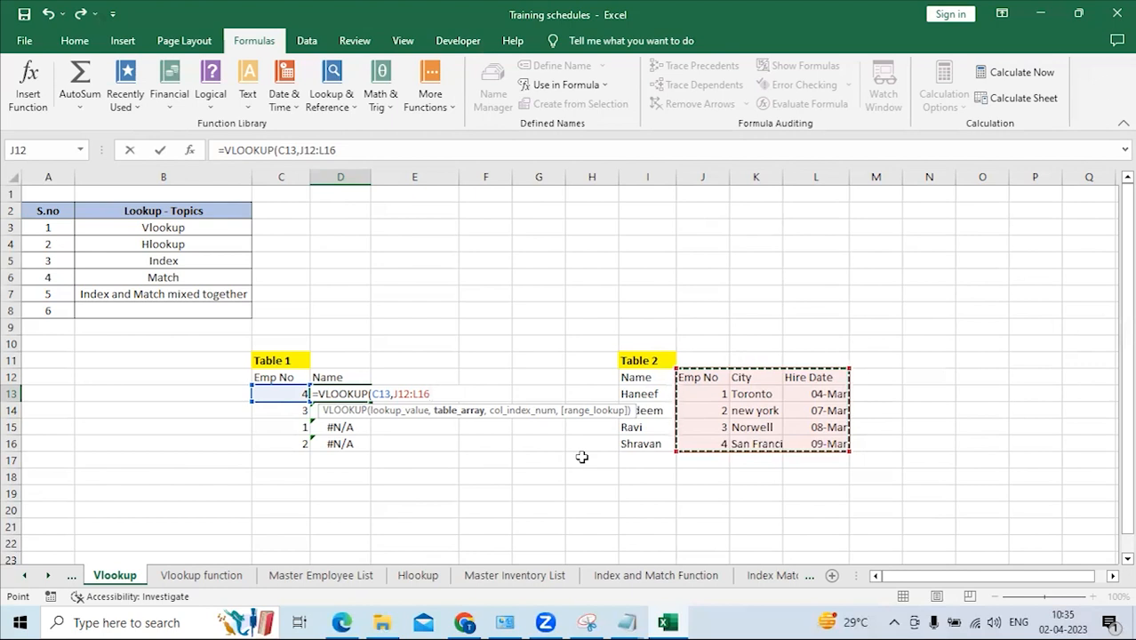
# Erase the unfinished VLOOKUP formula and leave cell D13 empty.
pyautogui.press('BackSpace')
pyautogui.press('BackSpace')
pyautogui.press('BackSpace')
pyautogui.press('BackSpace')
pyautogui.press('BackSpace')
pyautogui.press('BackSpace')
pyautogui.press('BackSpace')
pyautogui.press('BackSpace')
pyautogui.press('BackSpace')
pyautogui.press('BackSpace')
pyautogui.press('BackSpace')
pyautogui.press('BackSpace')
pyautogui.press('BackSpace')
pyautogui.press('BackSpace')
pyautogui.press('BackSpace')
pyautogui.press('BackSpace')
pyautogui.press('BackSpace')
pyautogui.press('BackSpace')
pyautogui.press('BackSpace')
pyautogui.press('BackSpace')
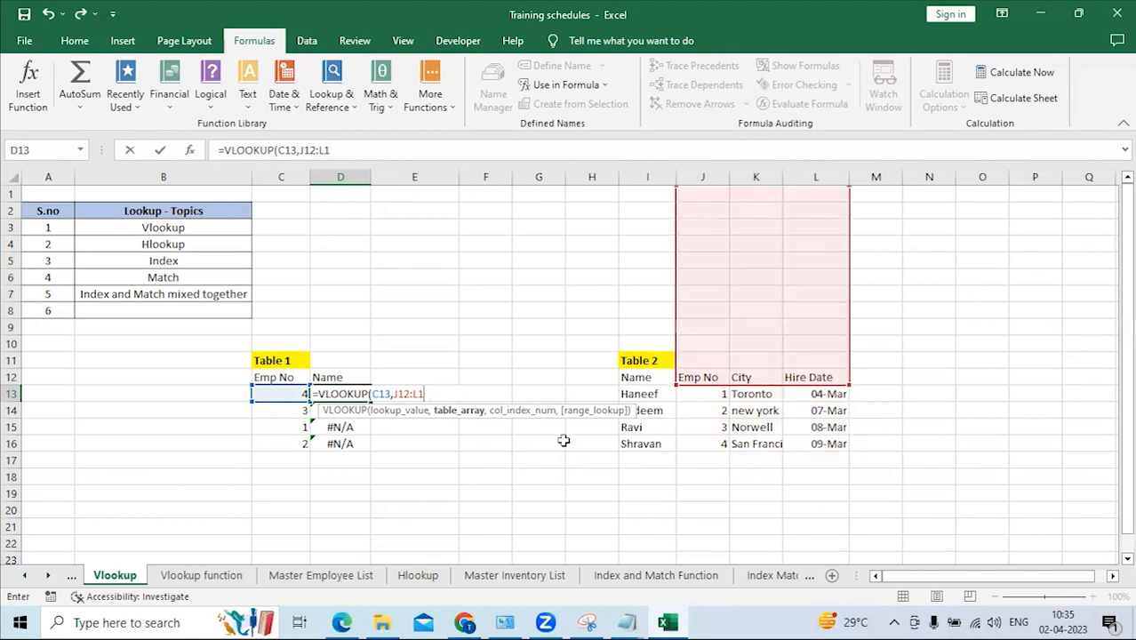
pyautogui.press('Return')
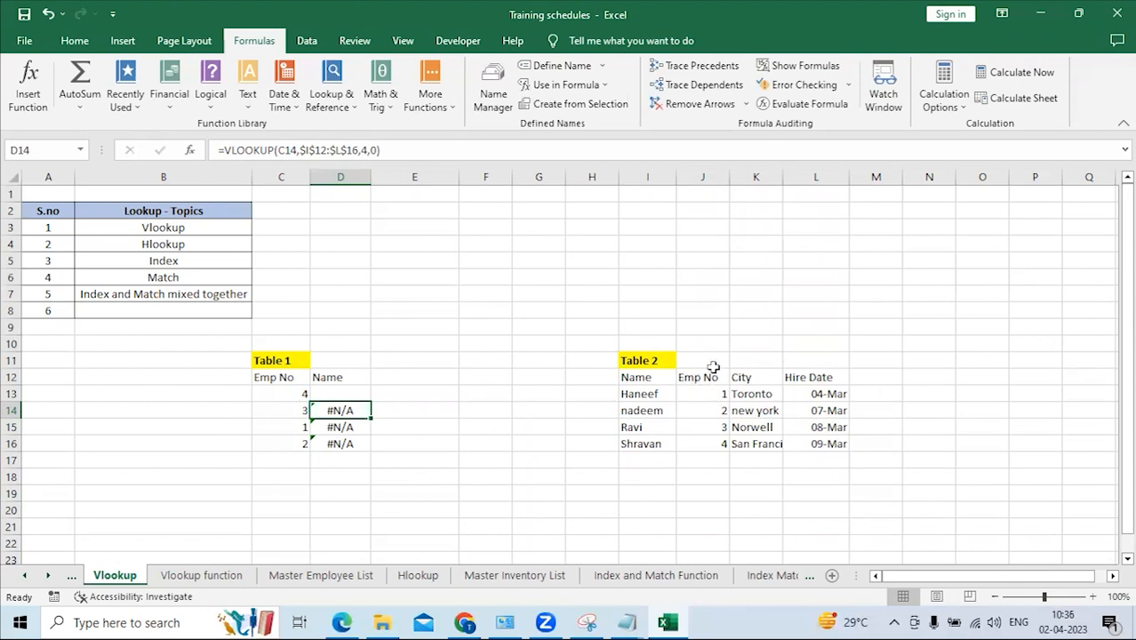
# Copy Table 2's Name column I12:I16 to M12:M16, just after the Hire Date column.
pyautogui.moveTo(636, 376); pyautogui.dragTo(647, 436)
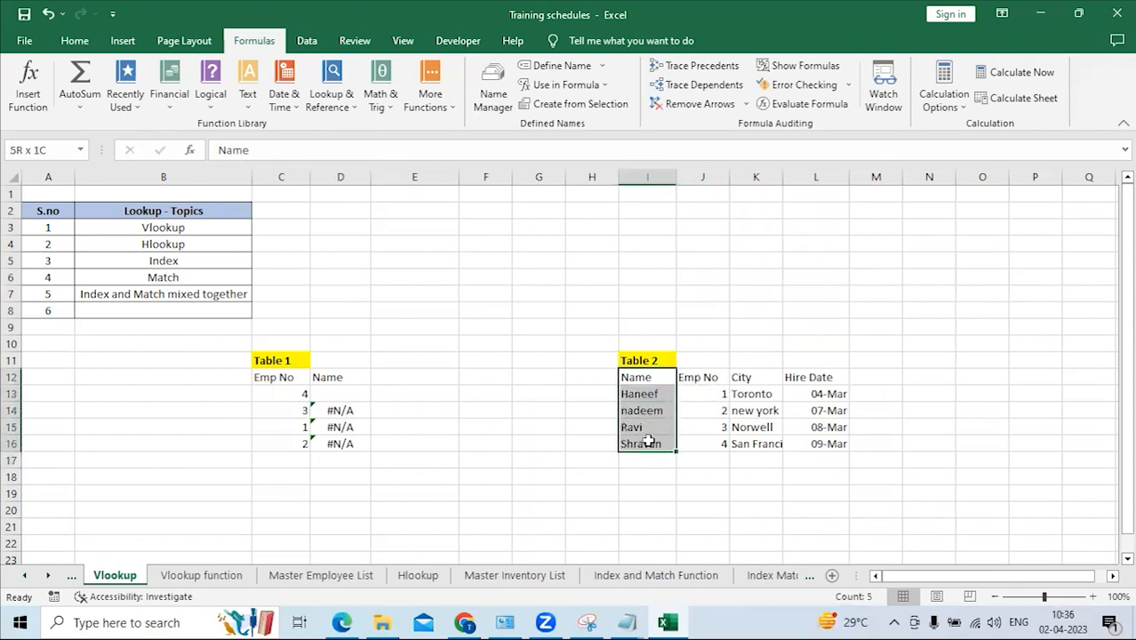
pyautogui.hotkey('ctrl', 'c')
pyautogui.click(859, 375)
pyautogui.hotkey('ctrl', 'v')
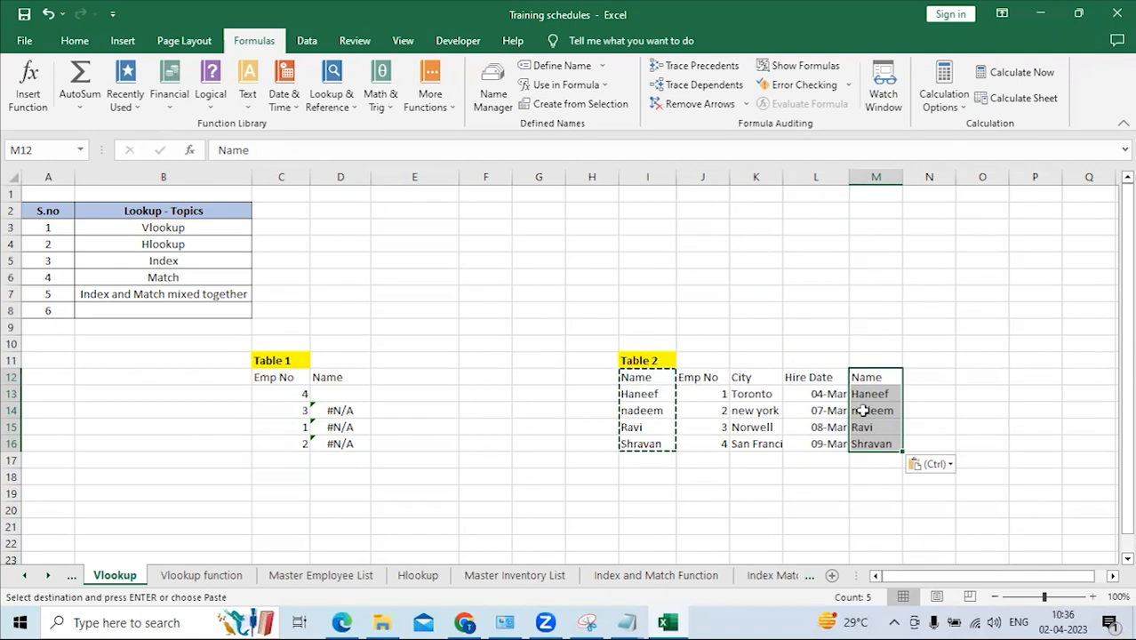
pyautogui.click(648, 380)
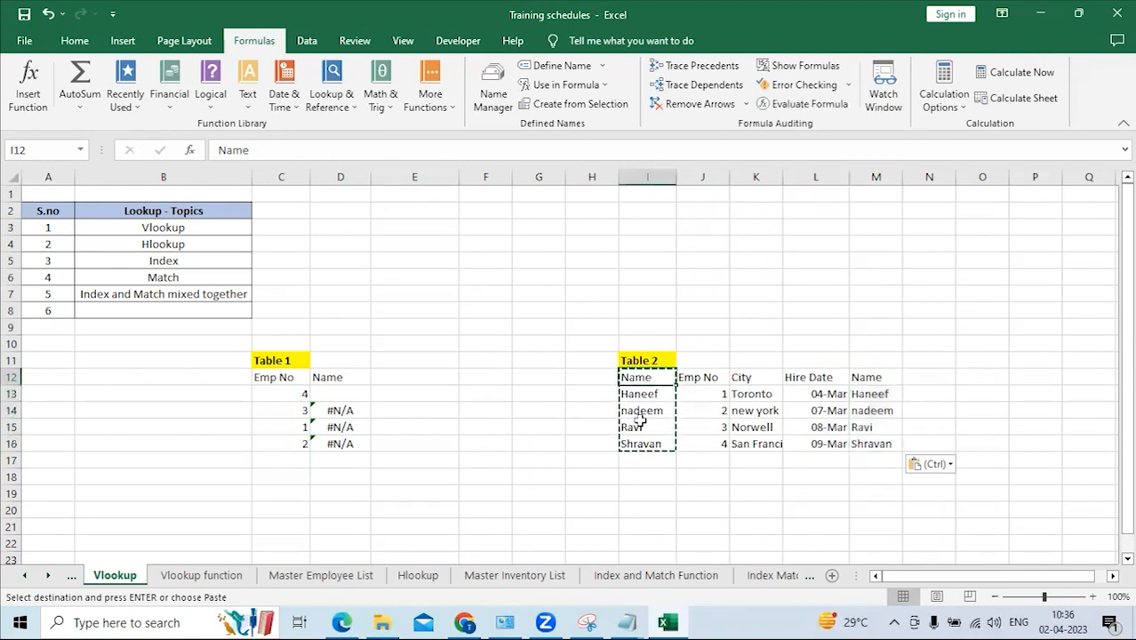
# Undo the recent edits back to Table 2 starting with Emp No and Table 1 having its City and Name columns.
pyautogui.click(331, 393)
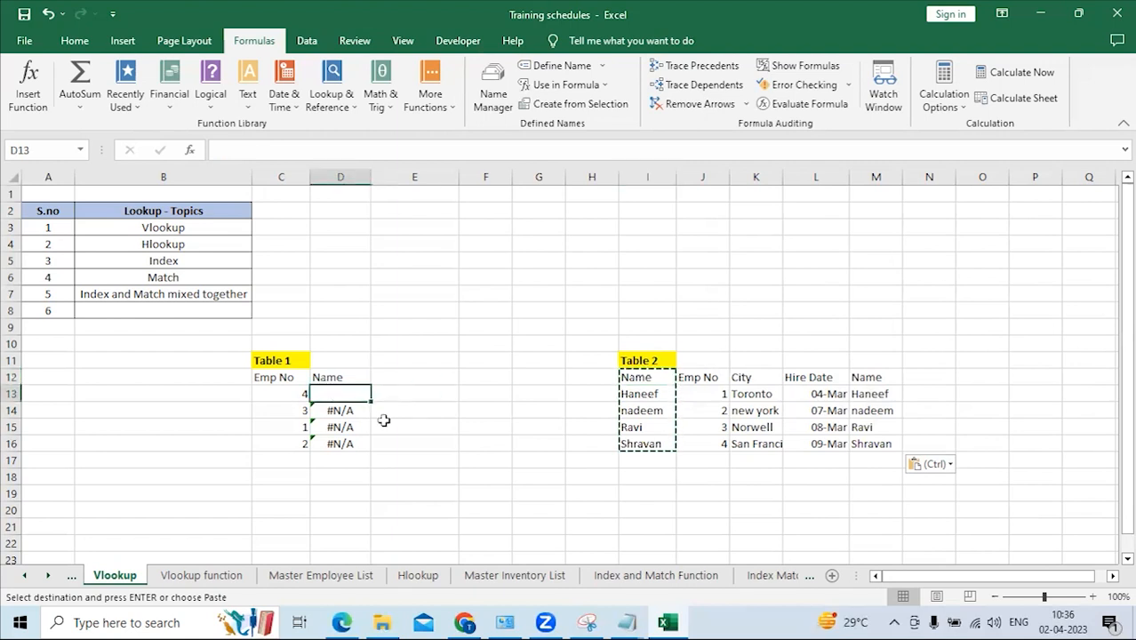
pyautogui.hotkey('ctrl', 'z')
pyautogui.hotkey('ctrl', 'z')
pyautogui.hotkey('ctrl', 'z')
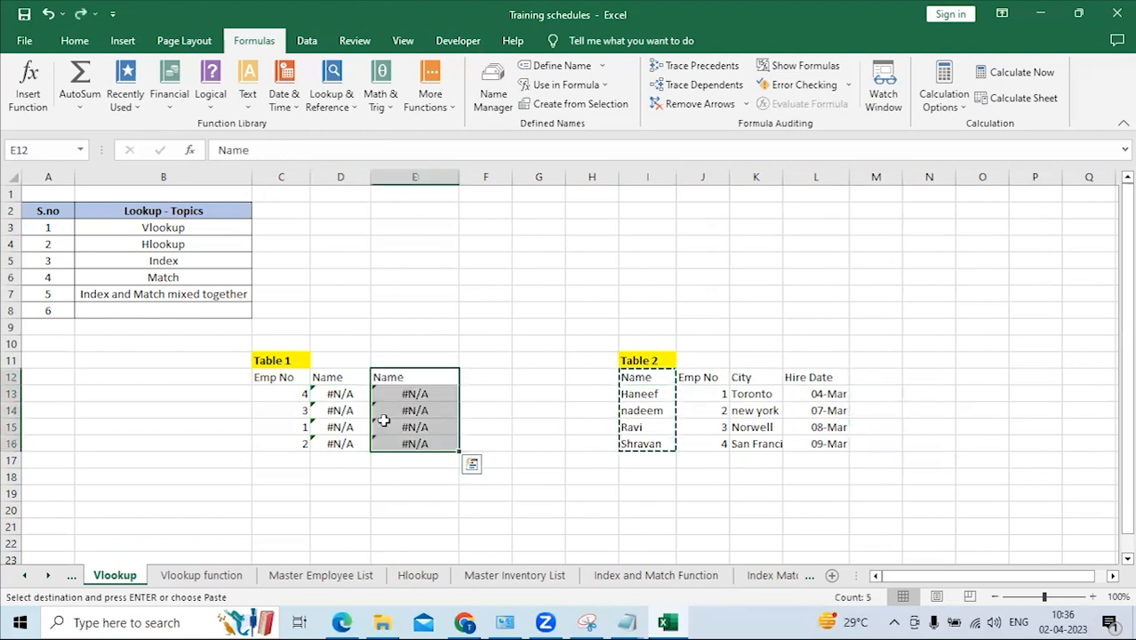
pyautogui.hotkey('ctrl', 'z')
pyautogui.hotkey('ctrl', 'z')
pyautogui.hotkey('ctrl', 'z')
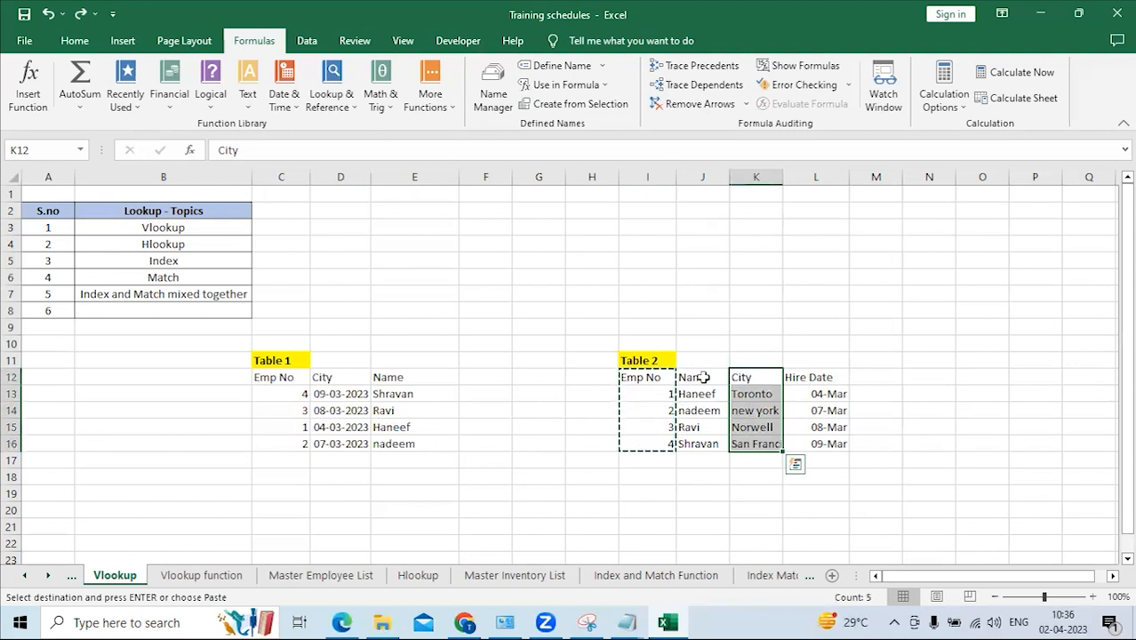
# Go to the Index and Match Function sheet and select the first INDEX & MATCH cell, F4.
pyautogui.hotkey('ctrl', 'pagedown')
pyautogui.hotkey('ctrl', 'pagedown')
pyautogui.hotkey('ctrl', 'pagedown')
pyautogui.hotkey('ctrl', 'pagedown')
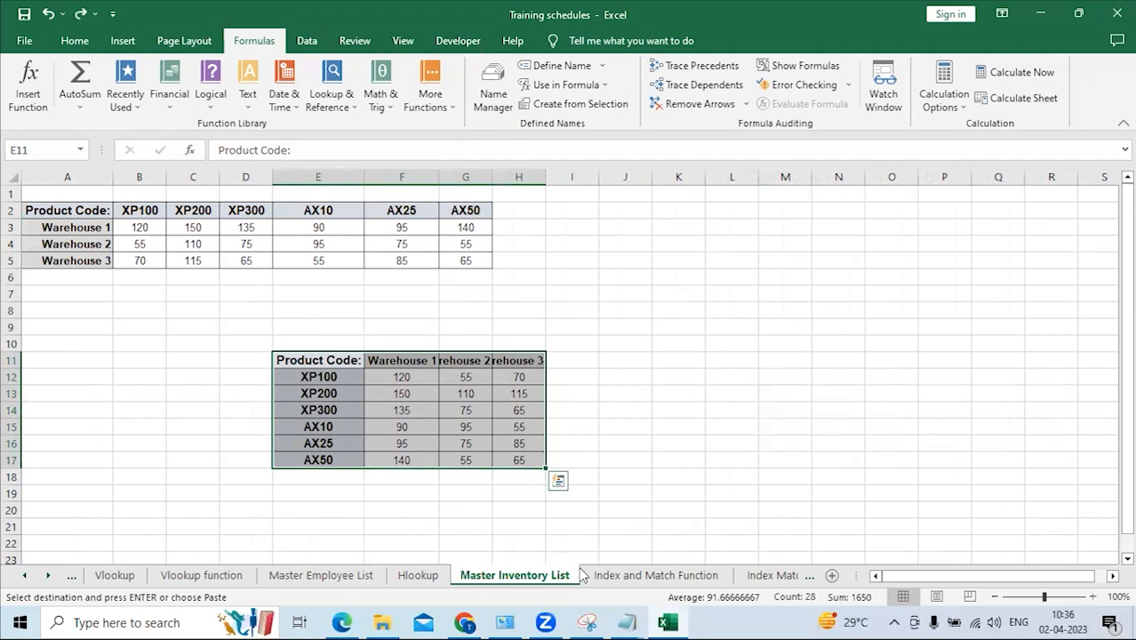
pyautogui.click(647, 576)
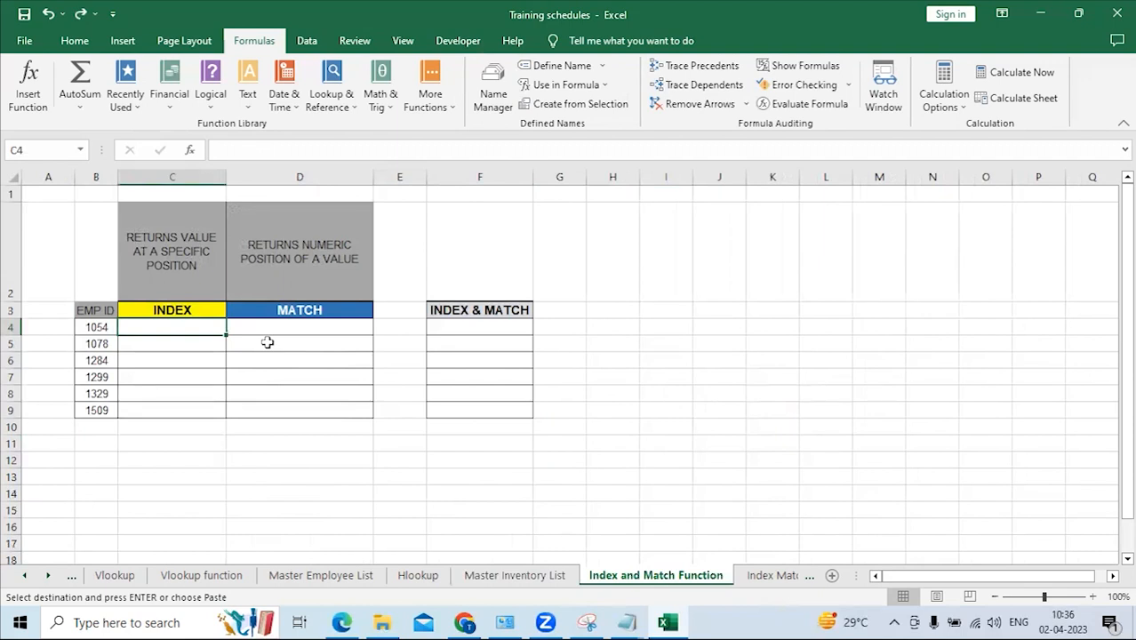
pyautogui.click(770, 576)
pyautogui.click(530, 576)
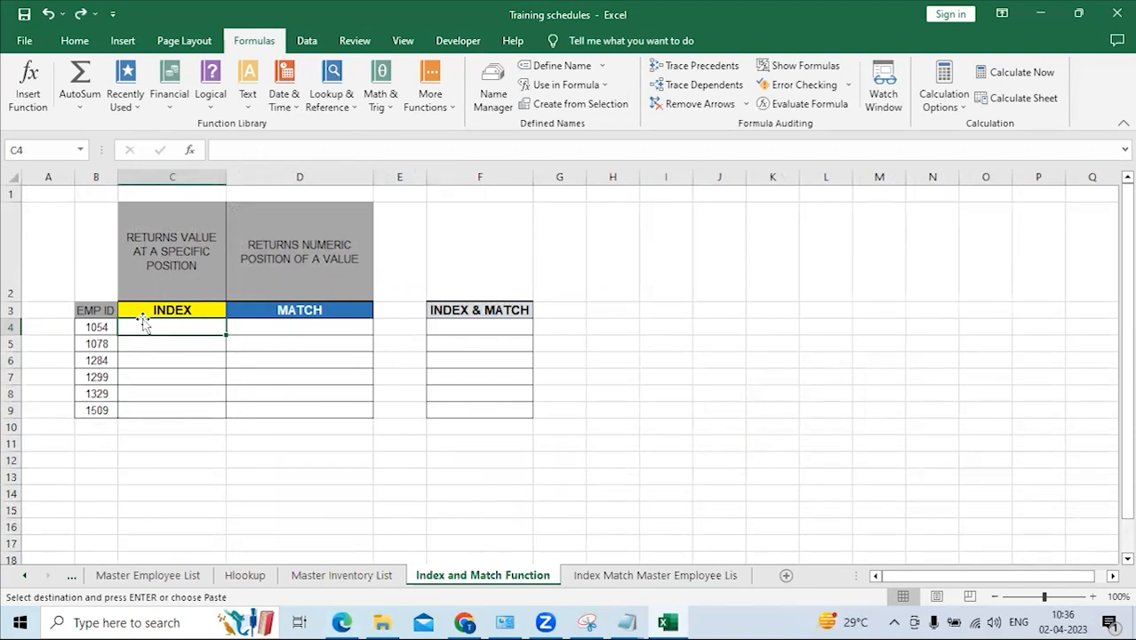
pyautogui.click(450, 326)
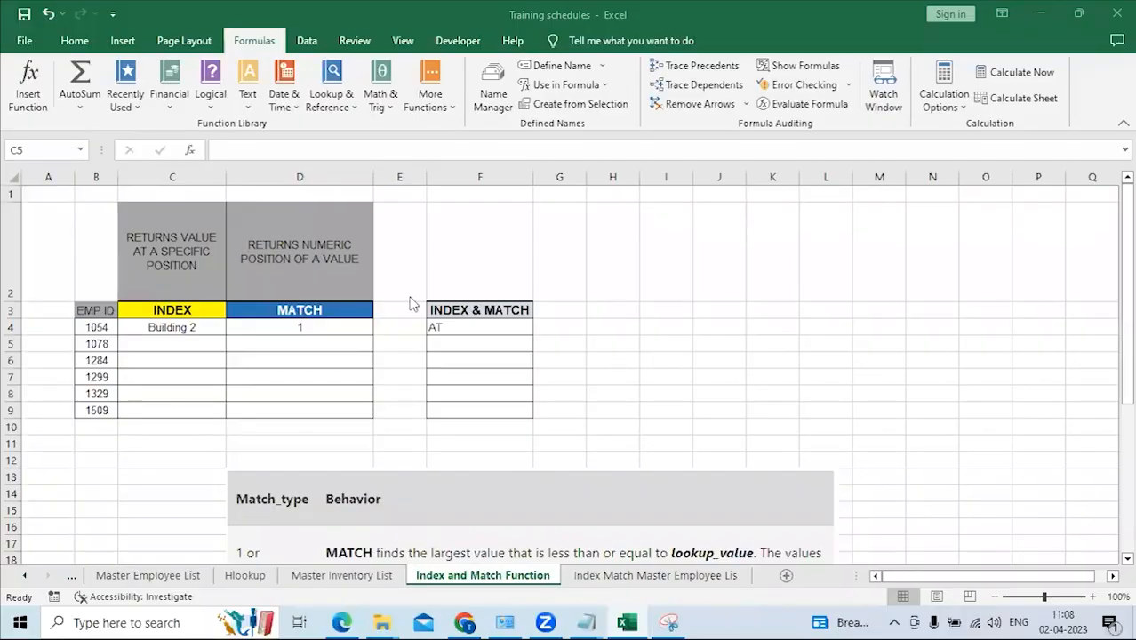
# Insert the INDEX function in C5 for employee 1078, using the array,row_num,column_num argument list.
pyautogui.click(177, 347)
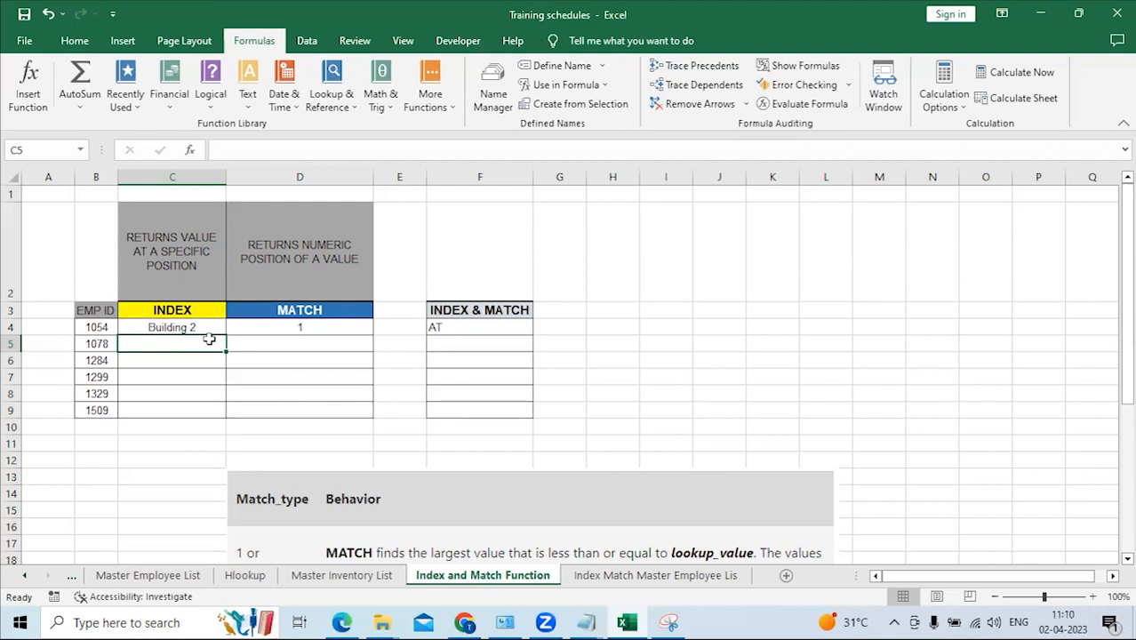
pyautogui.click(455, 151)
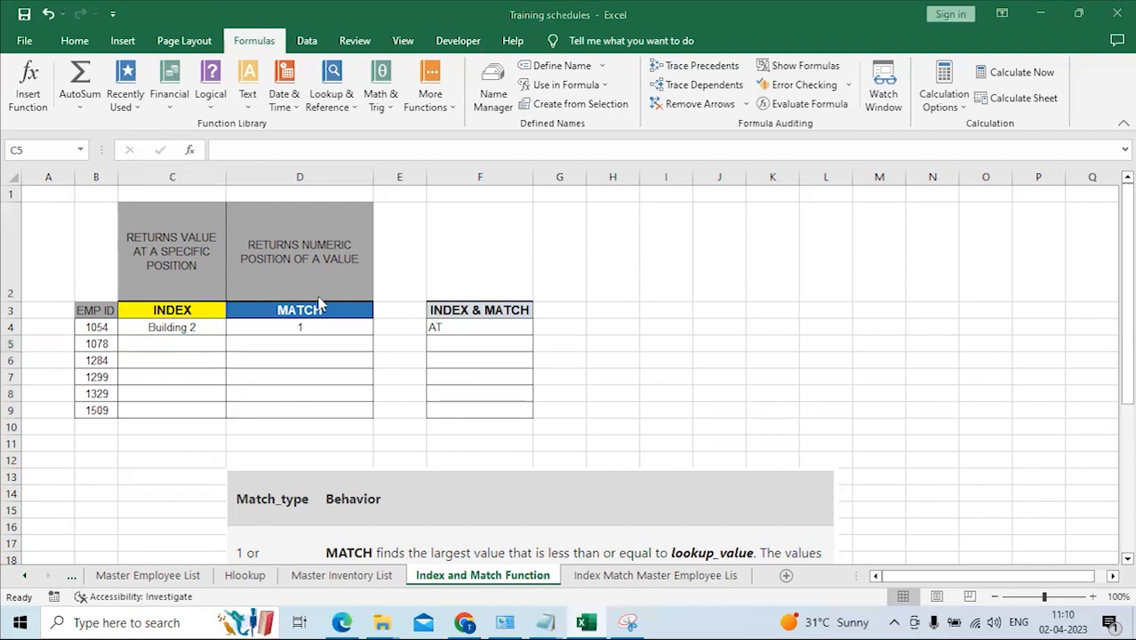
pyautogui.click(167, 348)
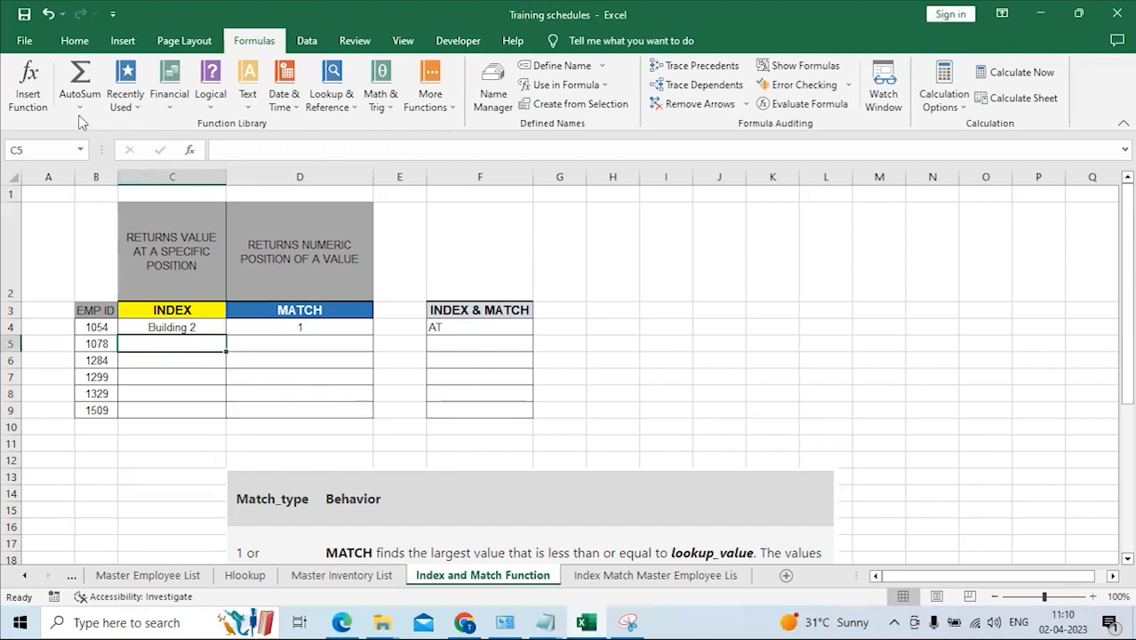
pyautogui.click(28, 93)
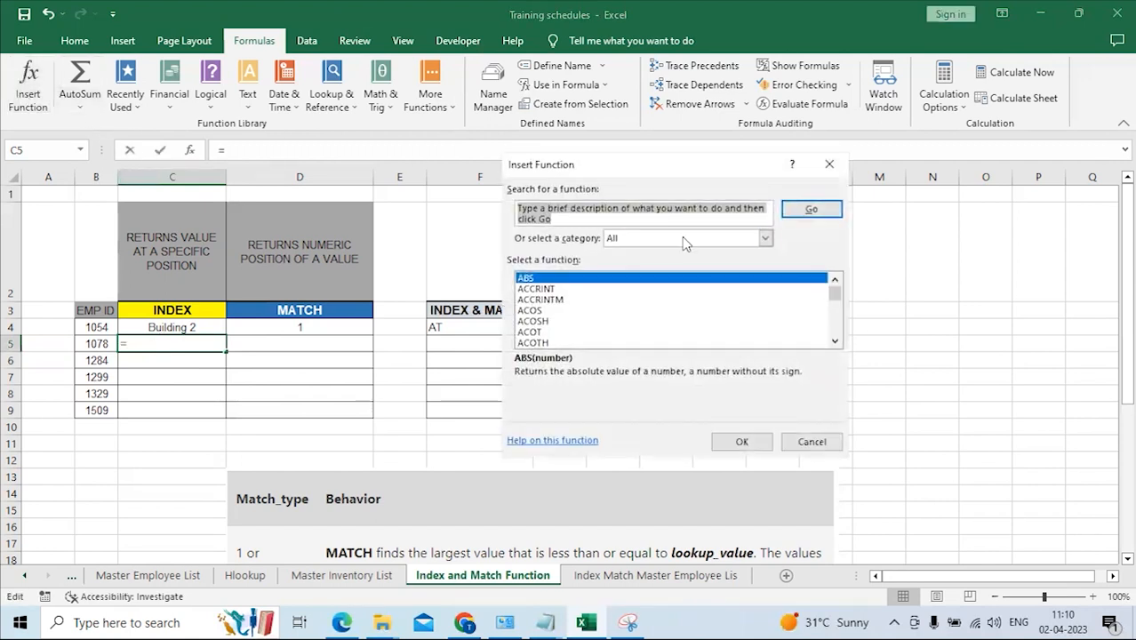
pyautogui.click(591, 321)
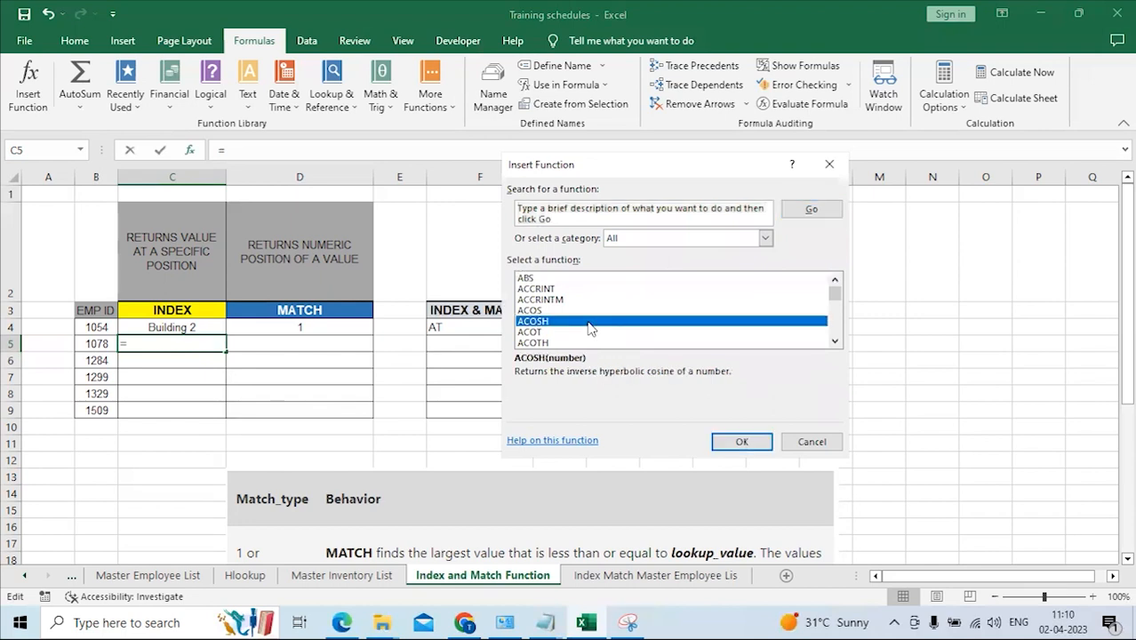
pyautogui.write('index')
pyautogui.click(742, 442)
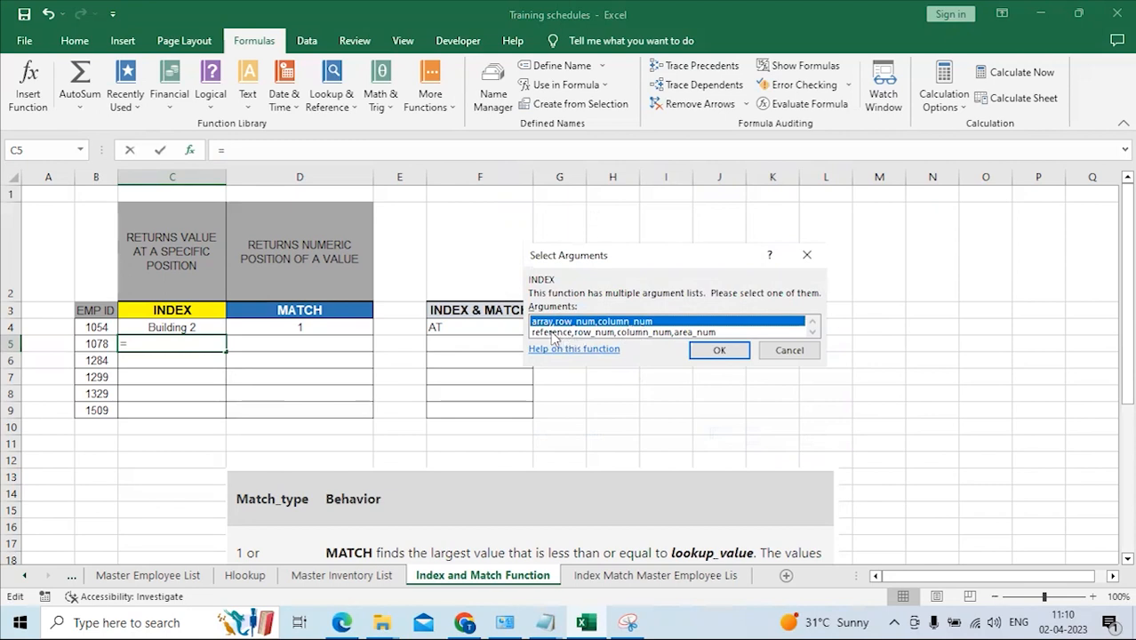
pyautogui.click(721, 352)
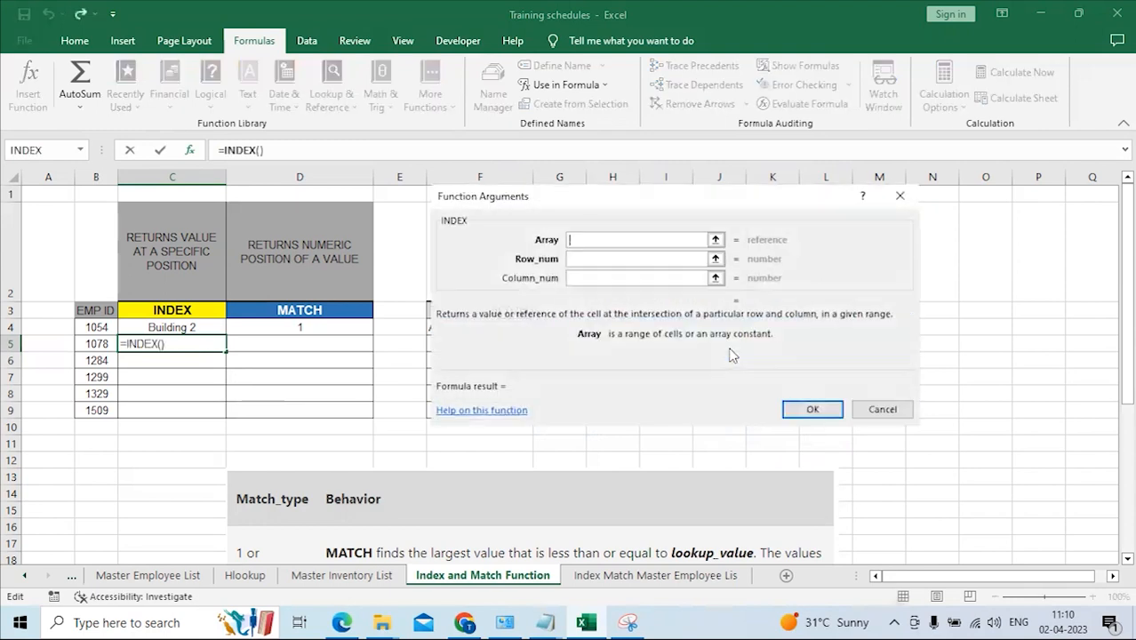
# Review INDEX's Row_num and Column_num arguments, then return to editing the =INDEX() formula in C5 with its arguments left empty.
pyautogui.click(591, 259)
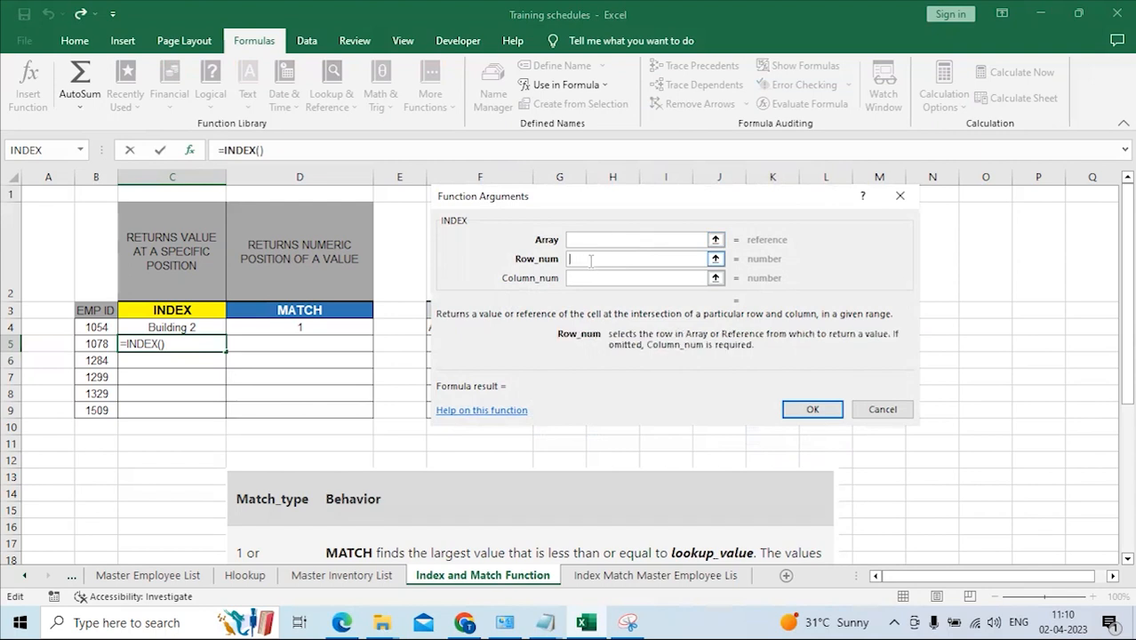
pyautogui.click(589, 278)
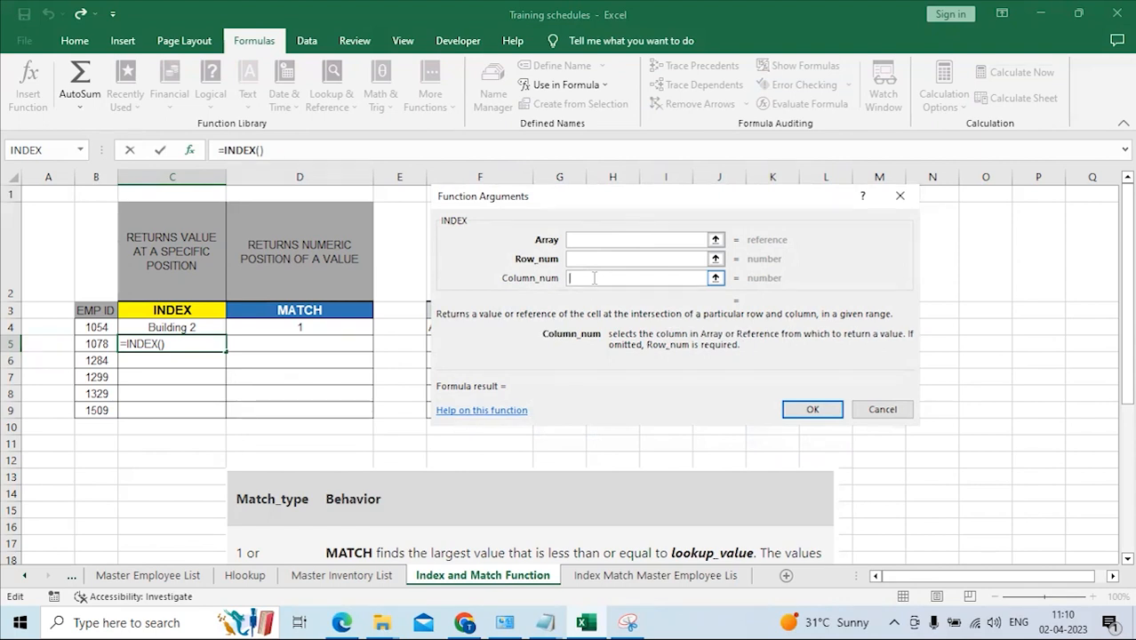
pyautogui.click(841, 410)
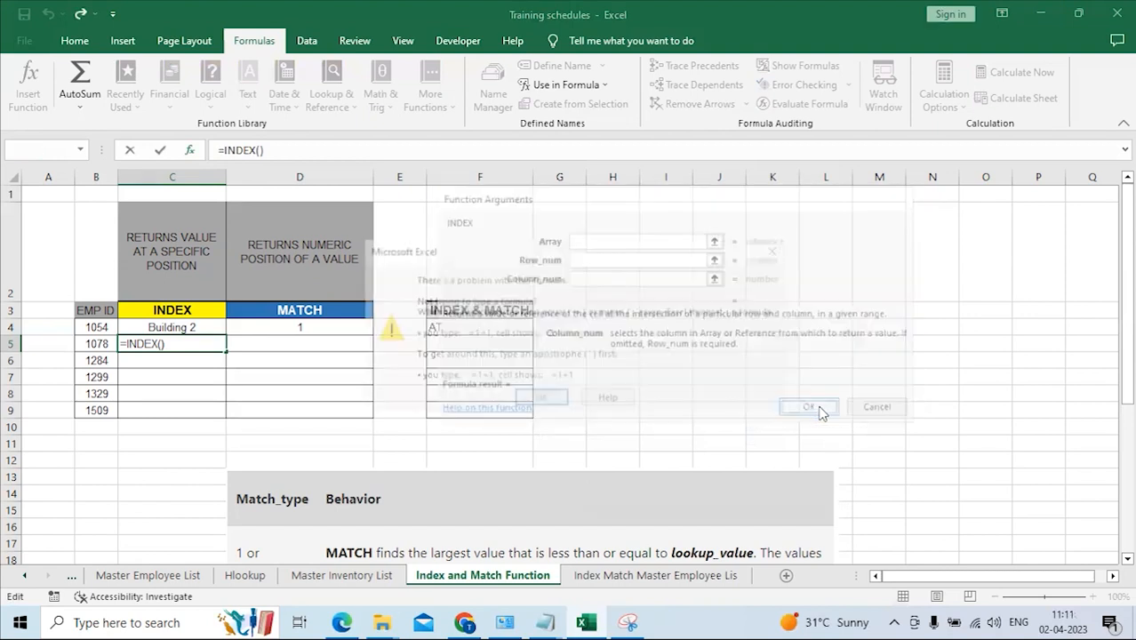
pyautogui.click(544, 398)
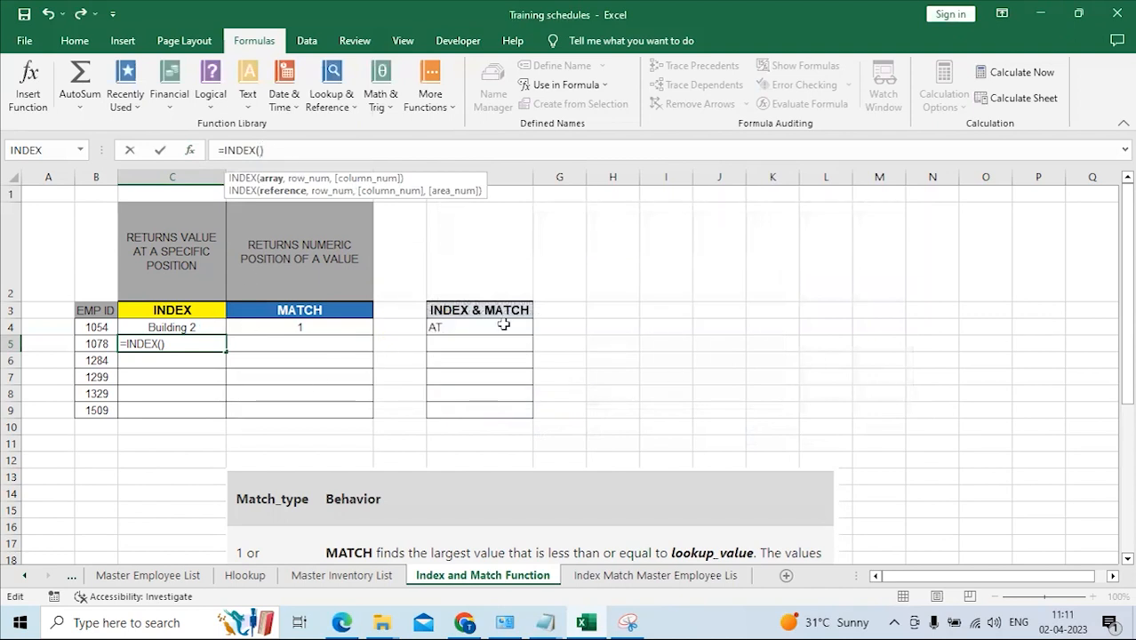
# Set the INDEX array to D2:D38 on the Index Match Master Employee Lis sheet.
pyautogui.click(615, 578)
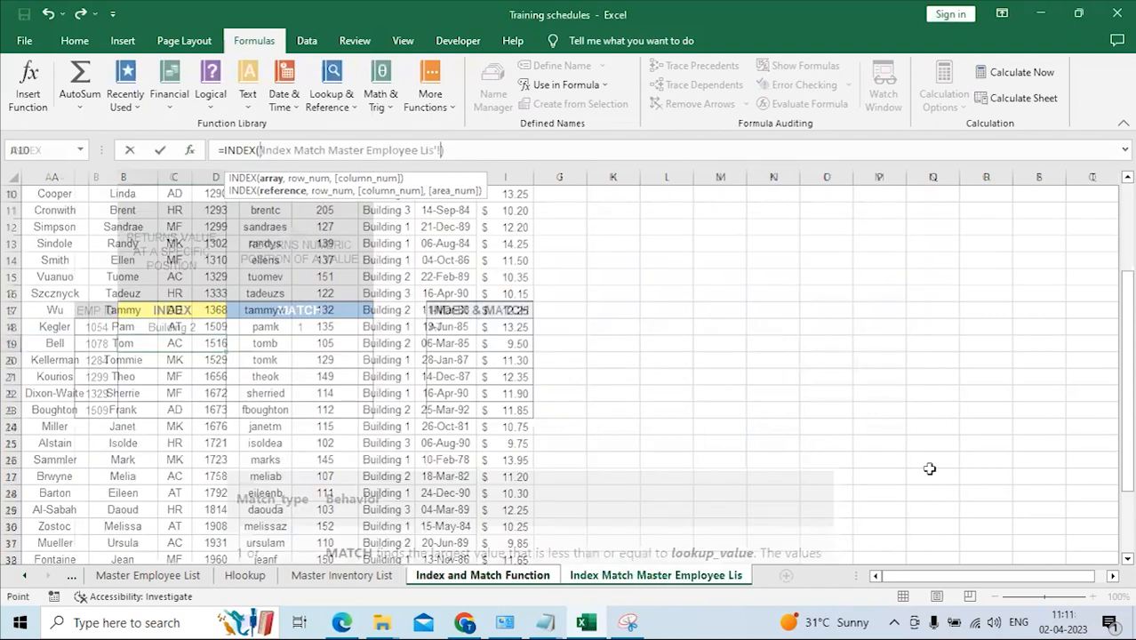
pyautogui.scroll(3, 197, 235)
pyautogui.click(212, 211)
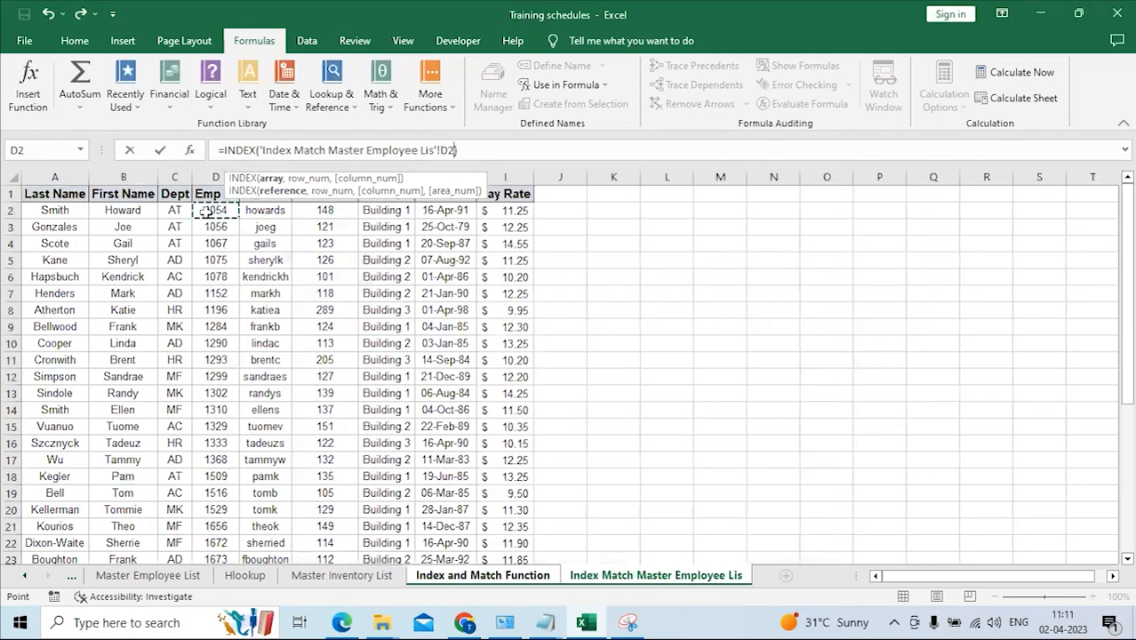
pyautogui.hotkey('ctrl', 'shift', 'Down')
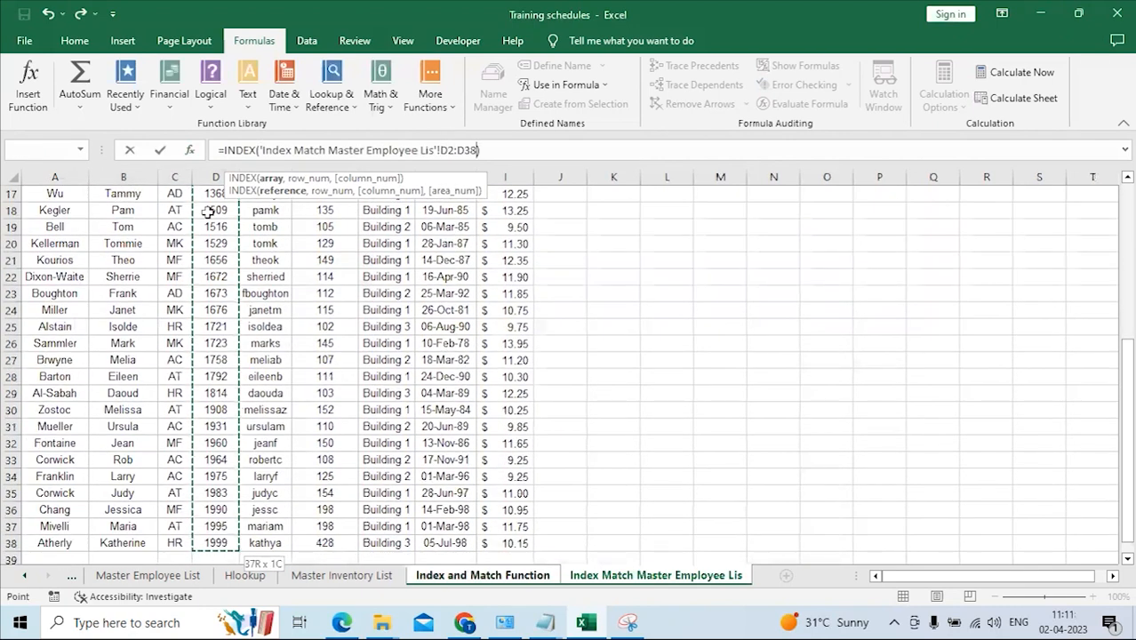
pyautogui.write(',')
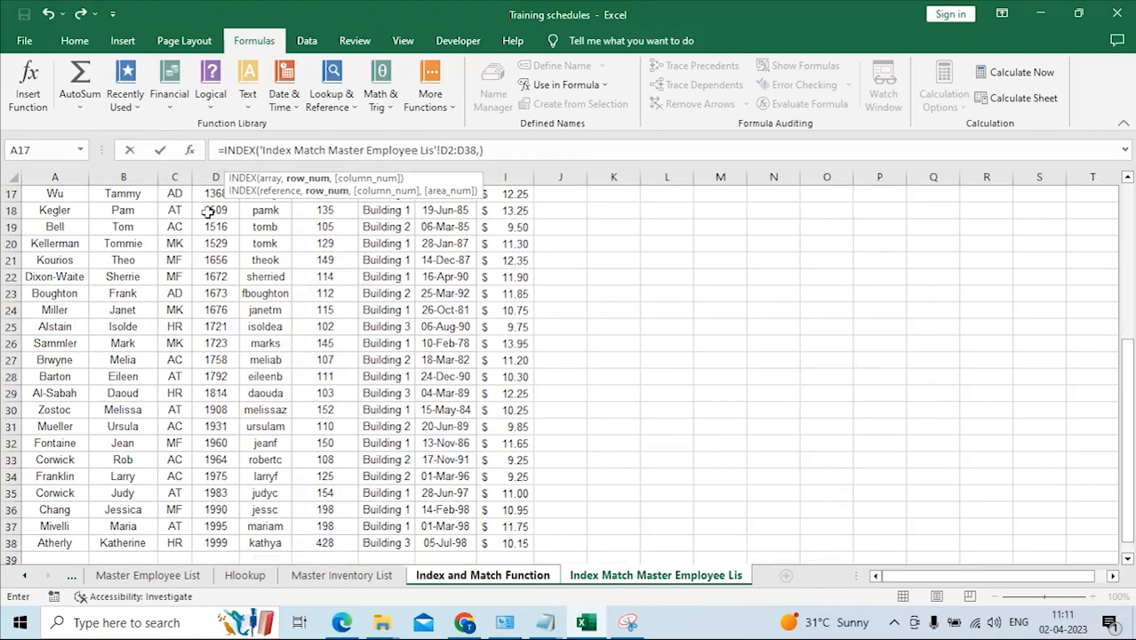
# Complete the C5 INDEX formula for employee 1078 with row number 6 and column number 3.
pyautogui.scroll(5, 294, 299)
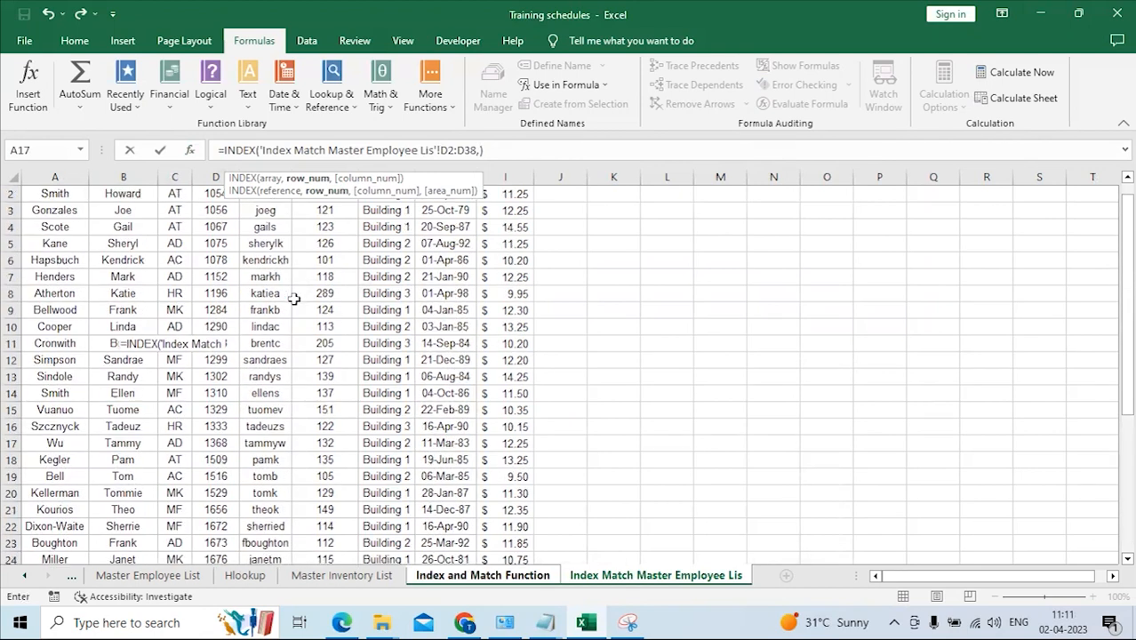
pyautogui.scroll(1, 293, 300)
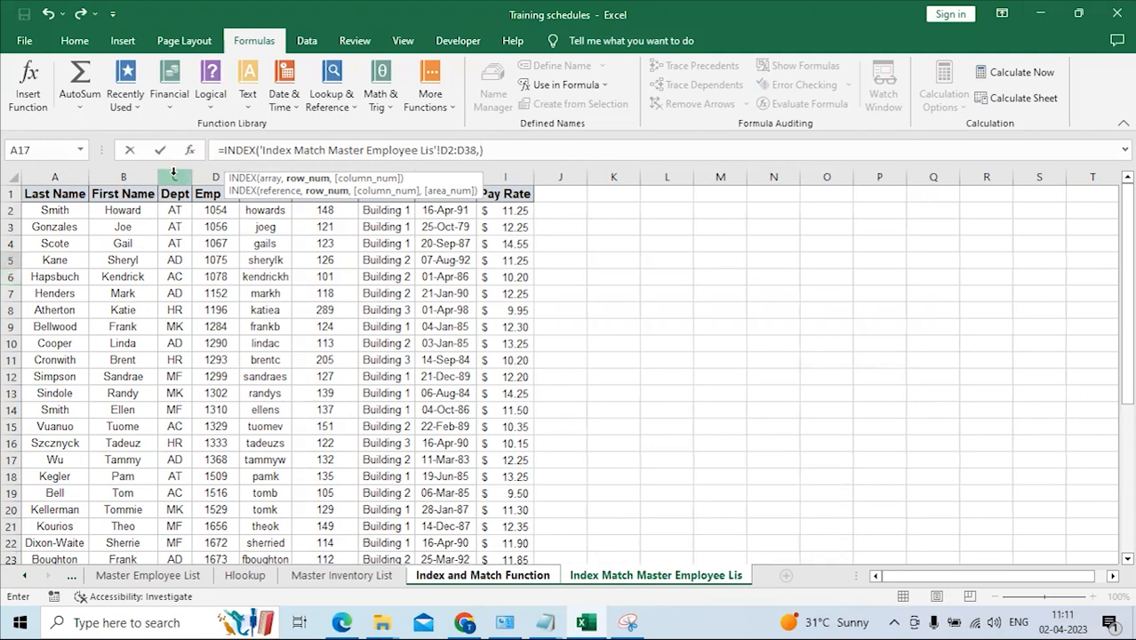
pyautogui.write('6,3)')
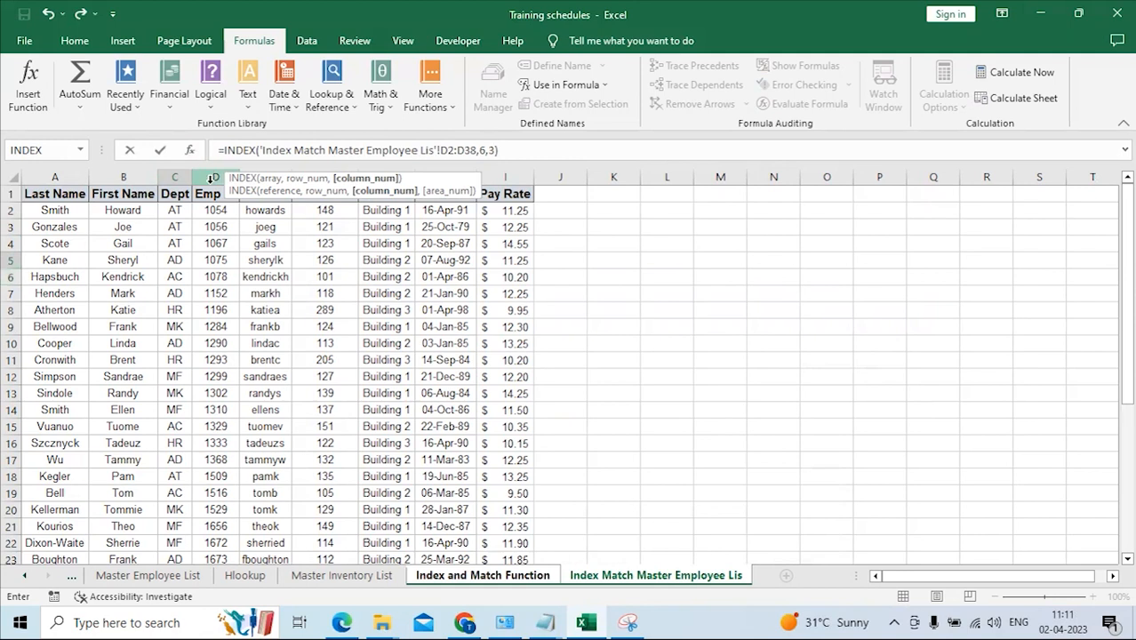
pyautogui.press('Return')
# Try replacing the array in the C5 INDEX formula with the whole column D:D of the Index Match Master Employee Lis sheet.
pyautogui.click(197, 343)
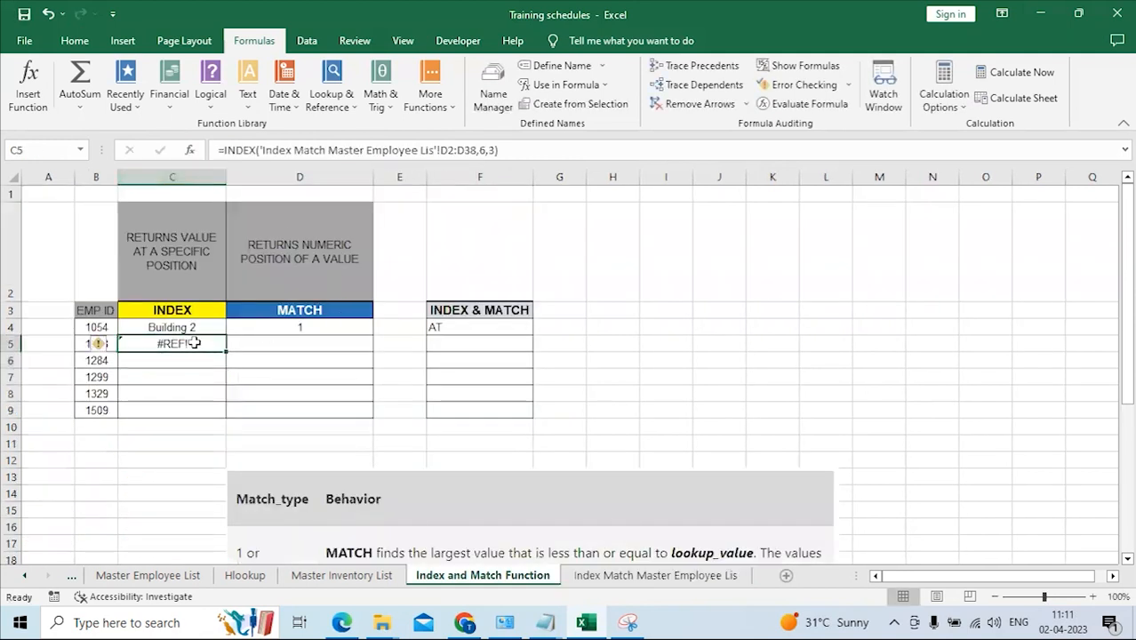
pyautogui.click(437, 150)
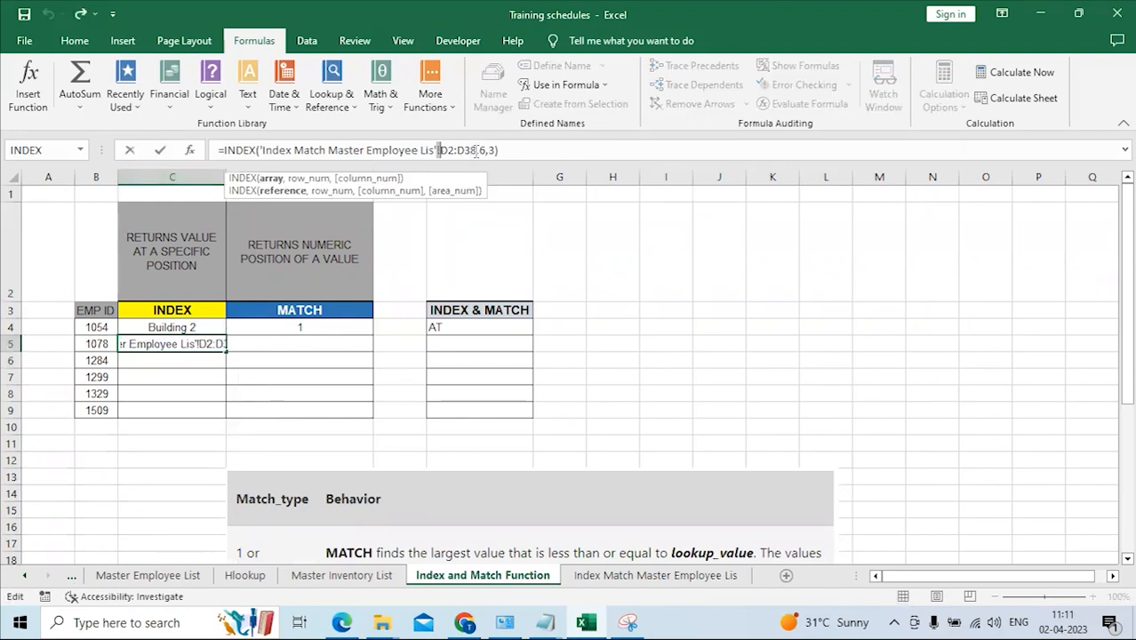
pyautogui.moveTo(474, 150); pyautogui.dragTo(259, 149)
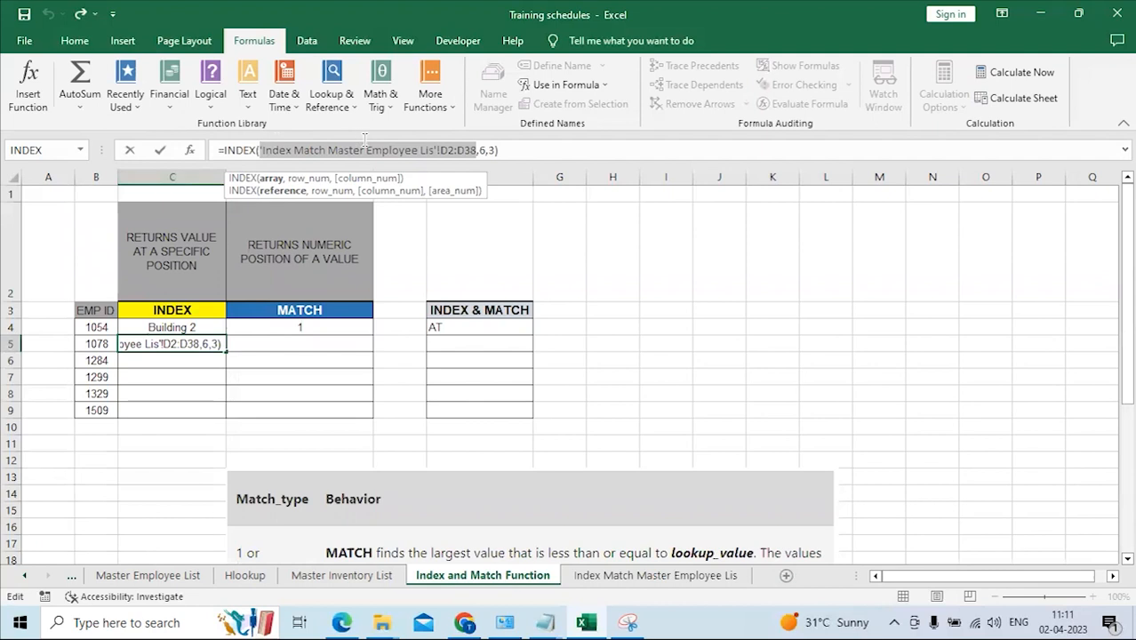
pyautogui.press('Delete')
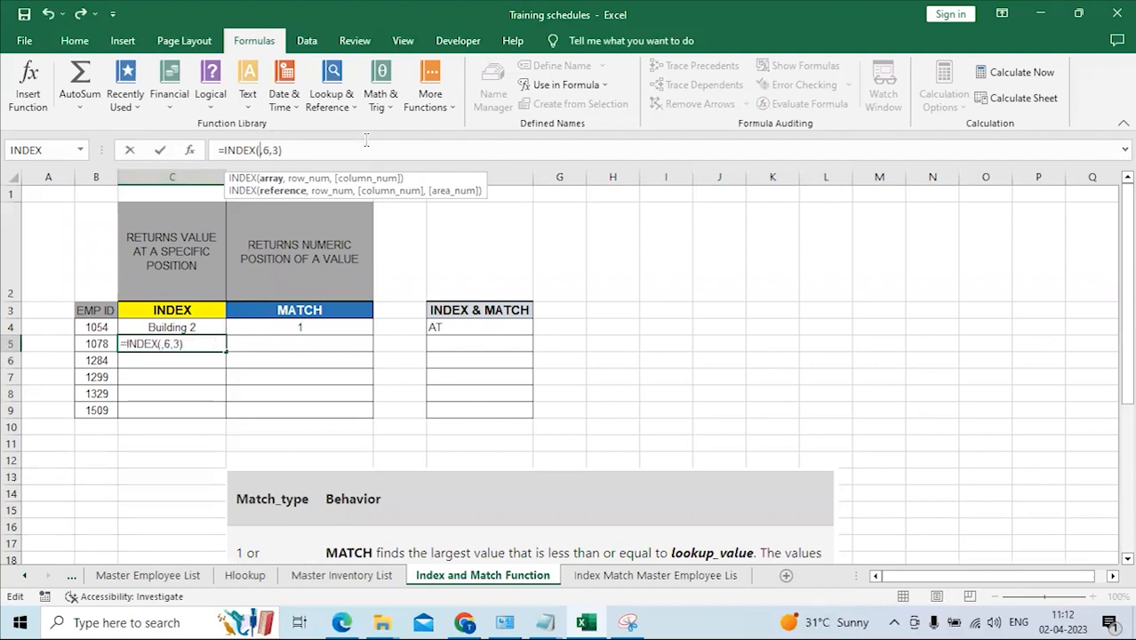
pyautogui.click(620, 579)
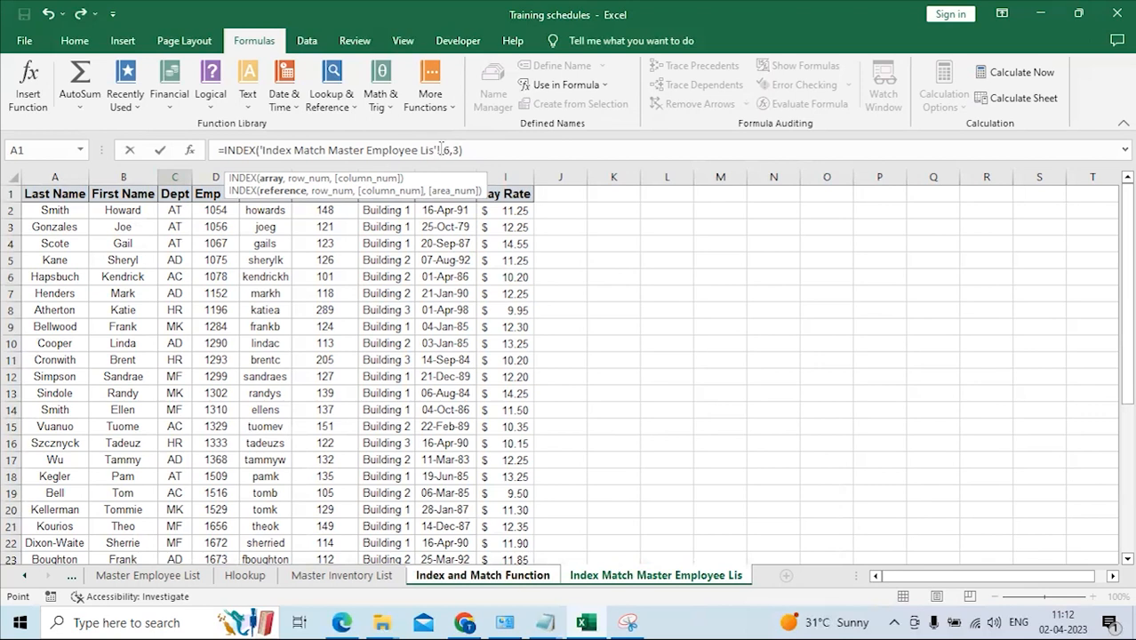
pyautogui.click(439, 149)
pyautogui.write(')')
pyautogui.moveTo(441, 149); pyautogui.dragTo(263, 149)
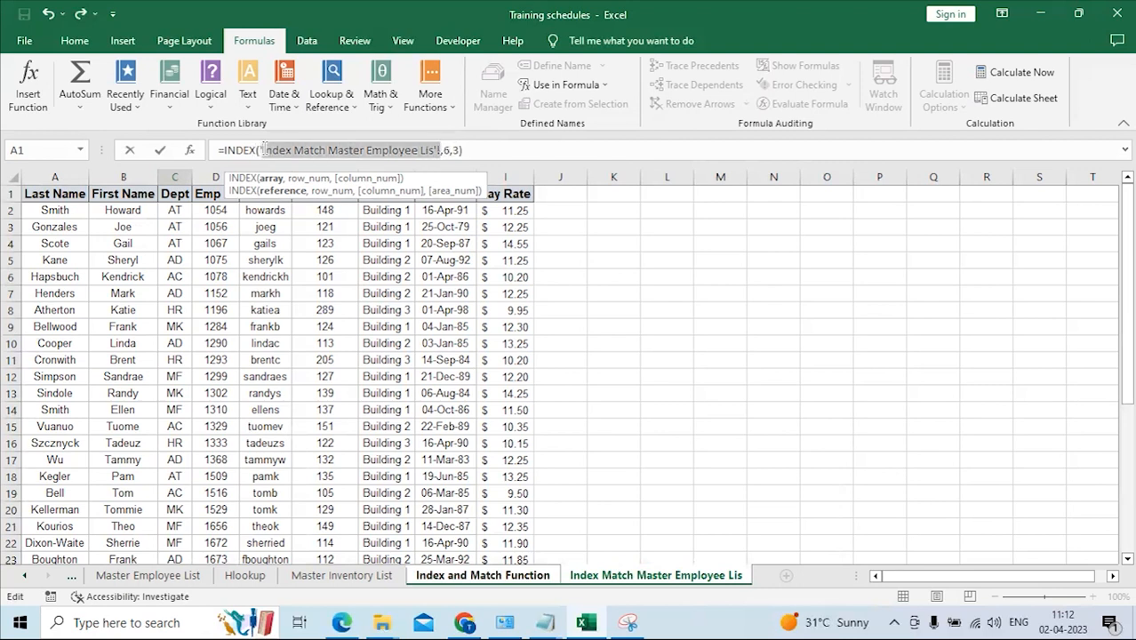
pyautogui.press('BackSpace')
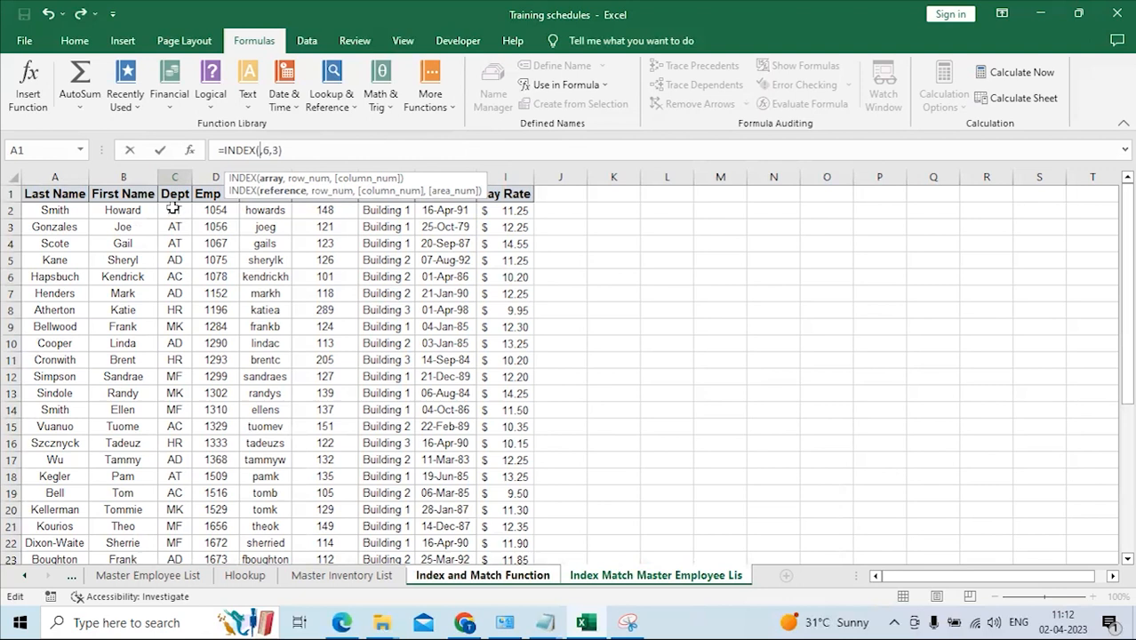
pyautogui.click(203, 177)
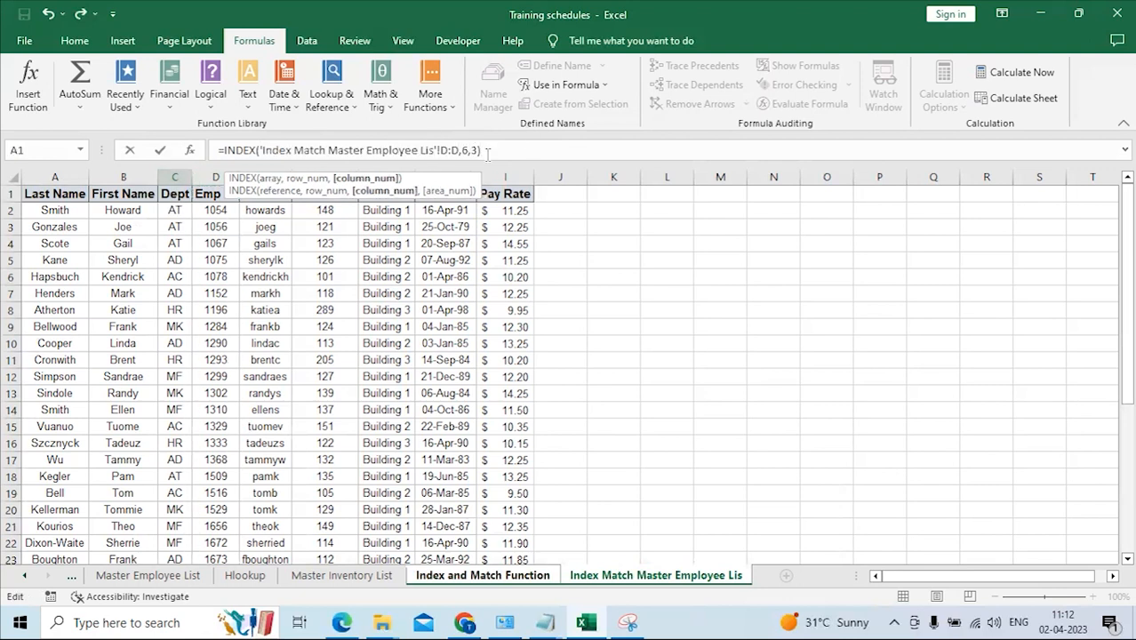
pyautogui.press('Return')
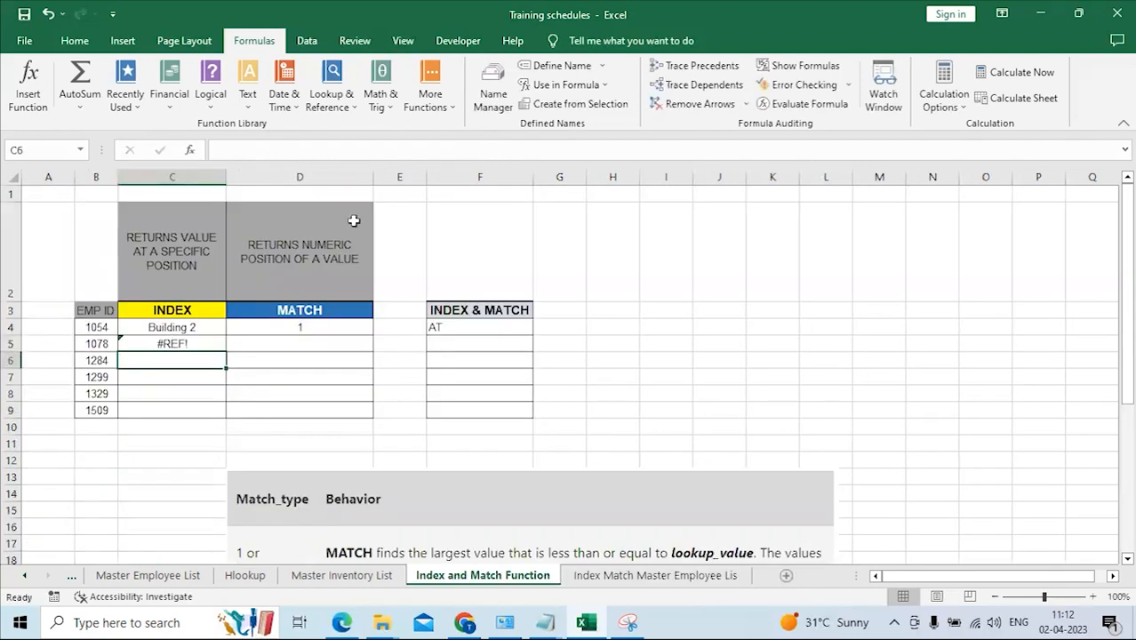
# Clear the INDEX formula from C5 and check the working INDEX formula in C4.
pyautogui.click(189, 344)
pyautogui.press('Delete')
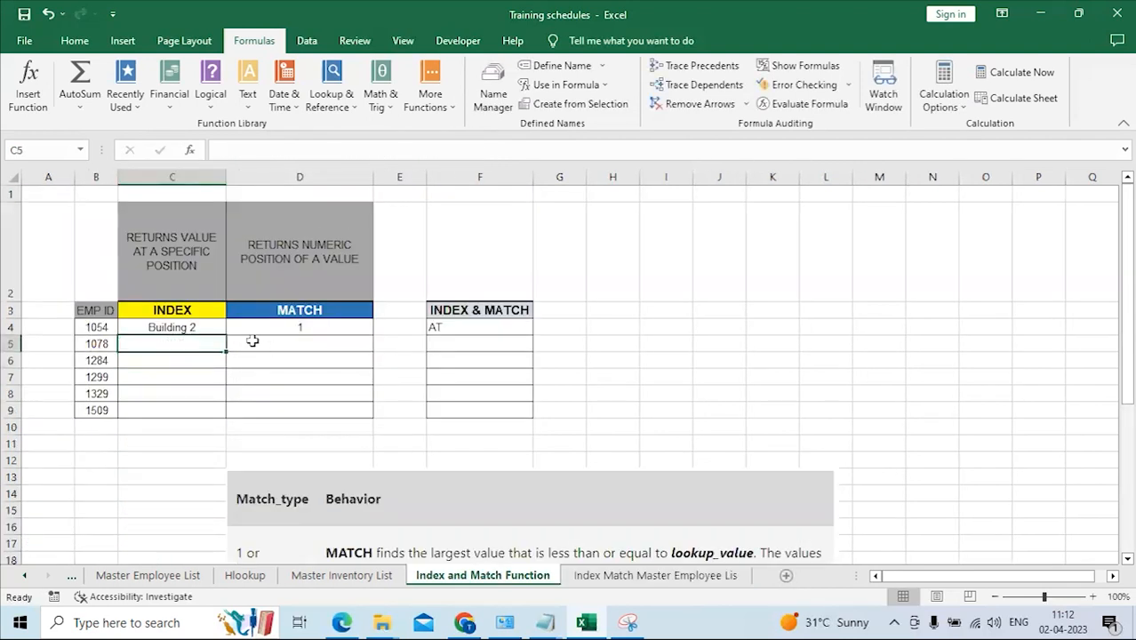
pyautogui.click(219, 327)
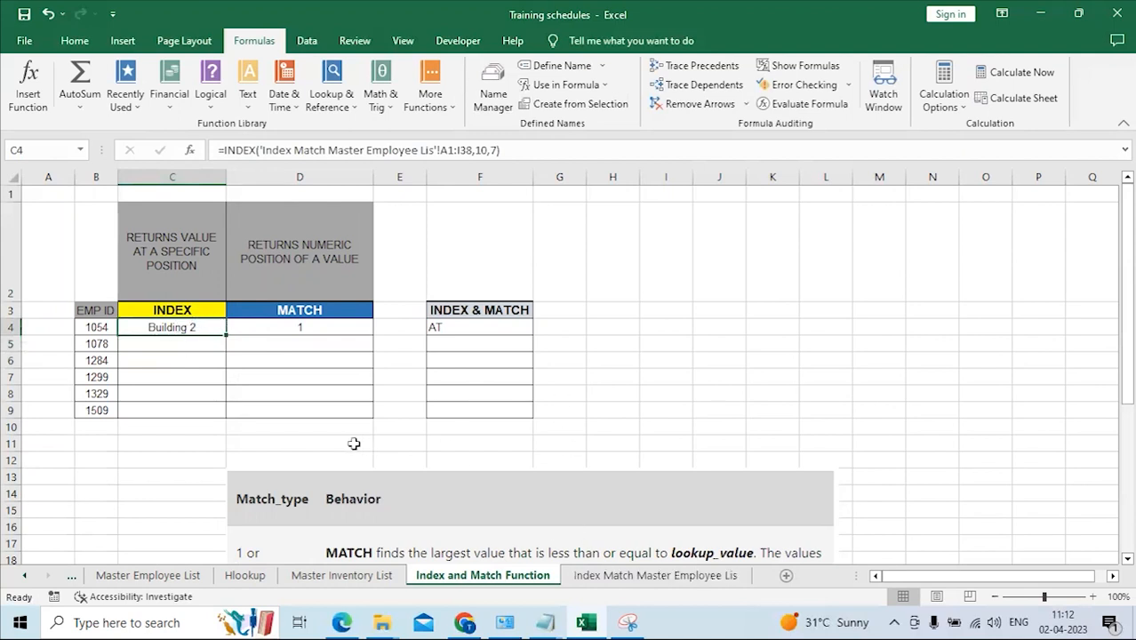
# Start a new INDEX formula in C5 with the array A1:I38 from the Index Match Master Employee Lis sheet.
pyautogui.click(191, 340)
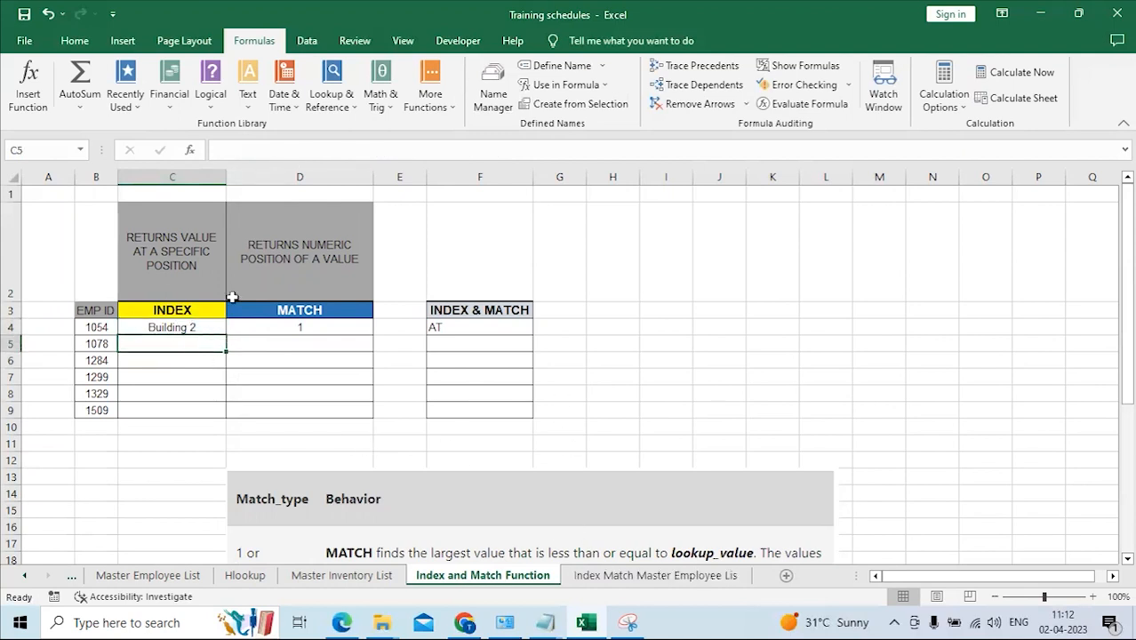
pyautogui.write('=')
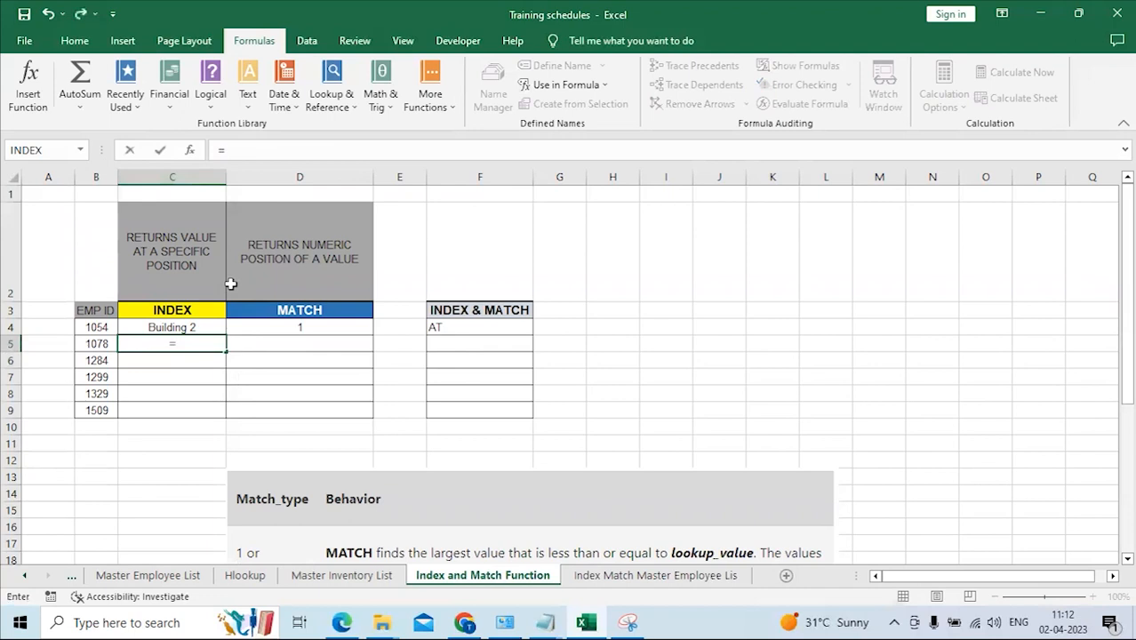
pyautogui.write('inde')
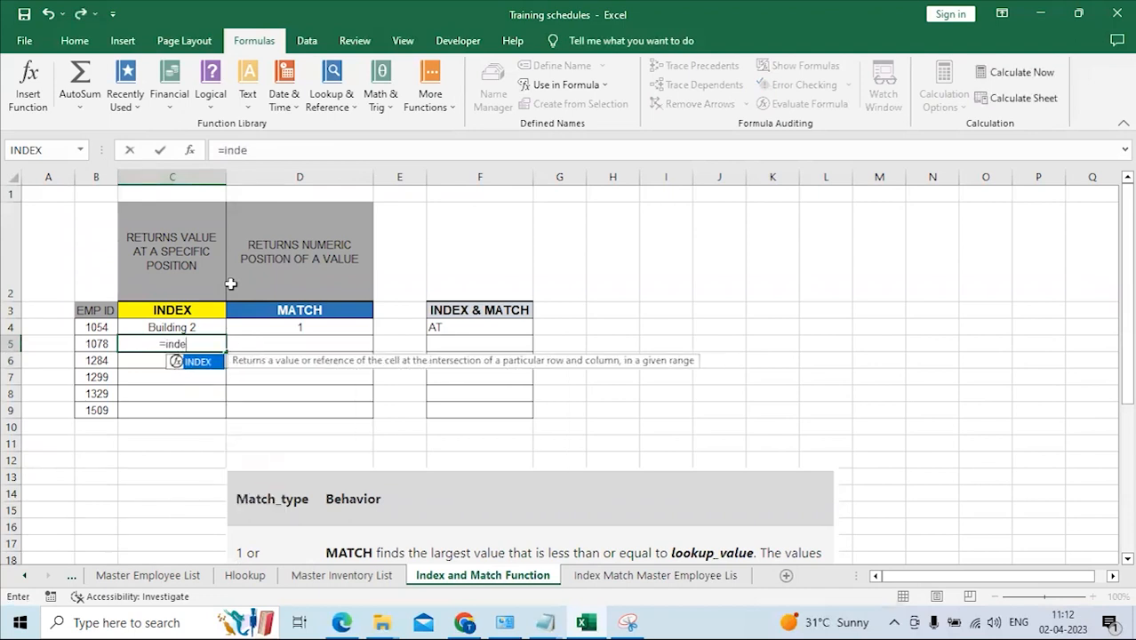
pyautogui.press('Tab')
pyautogui.click(658, 575)
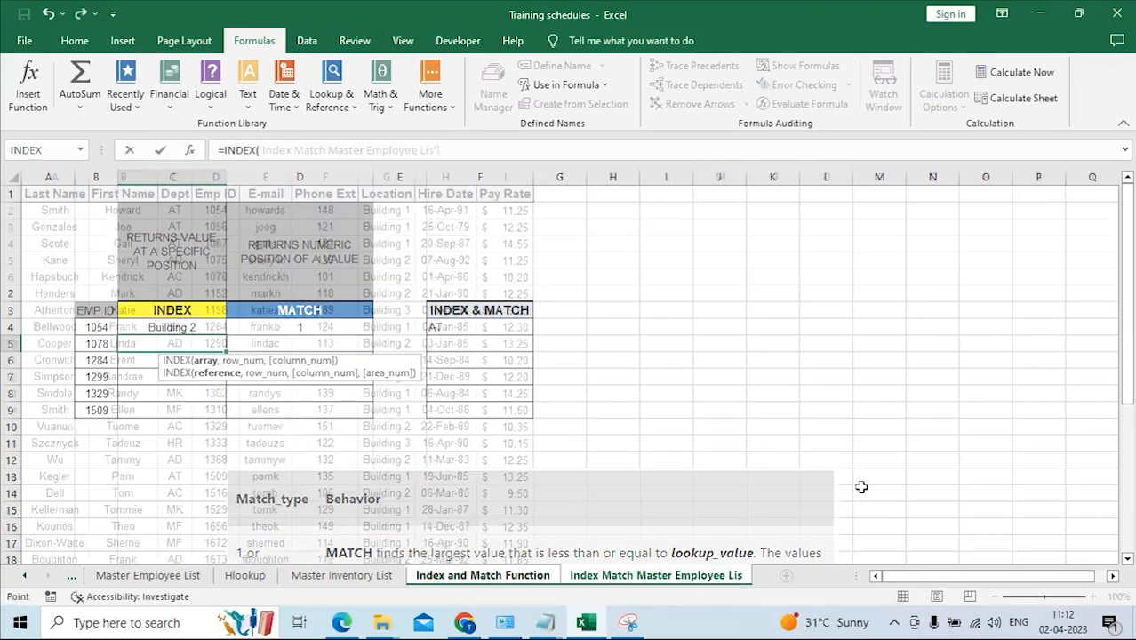
pyautogui.click(55, 196)
pyautogui.hotkey('ctrl', 'shift', 'Right')
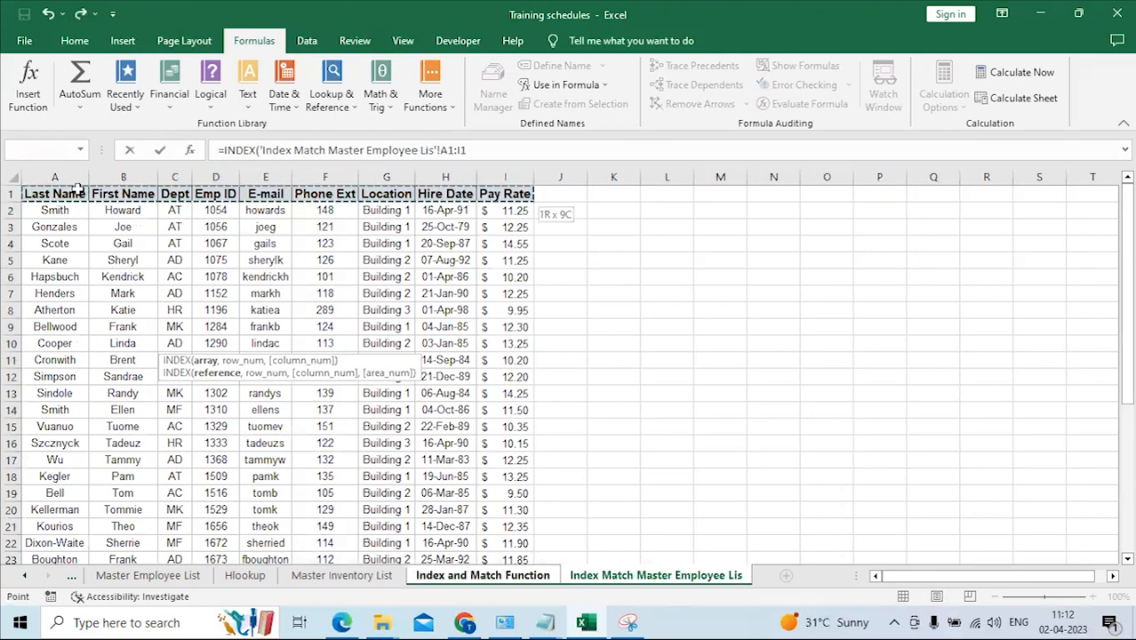
pyautogui.hotkey('ctrl', 'shift', 'Down')
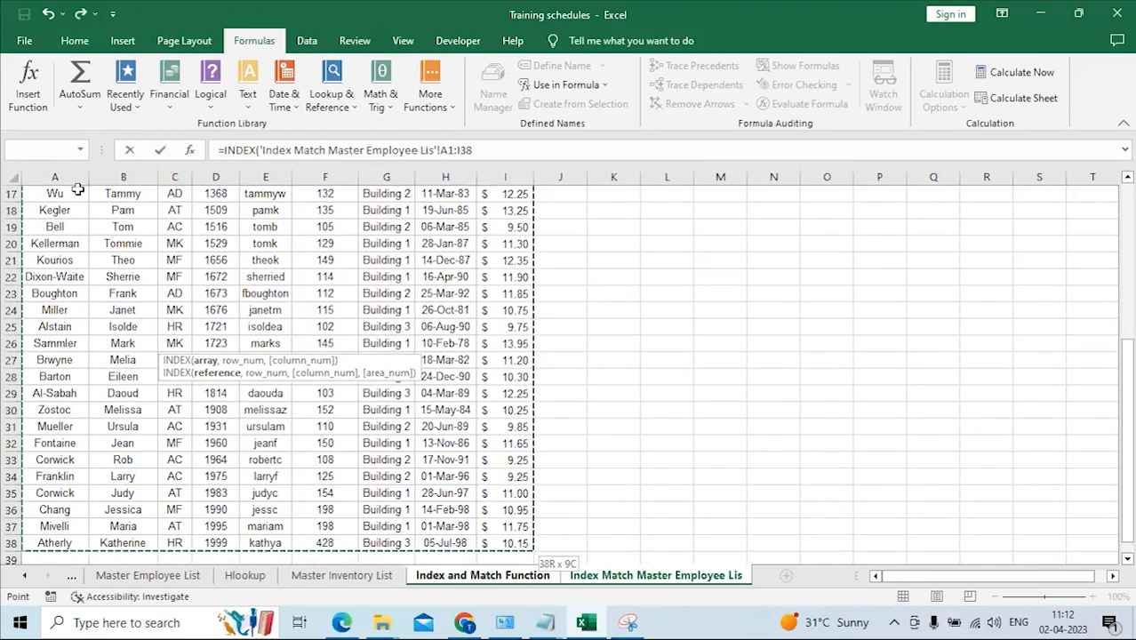
# Complete the C5 INDEX formula with row number 6 and column number 3.
pyautogui.write(',')
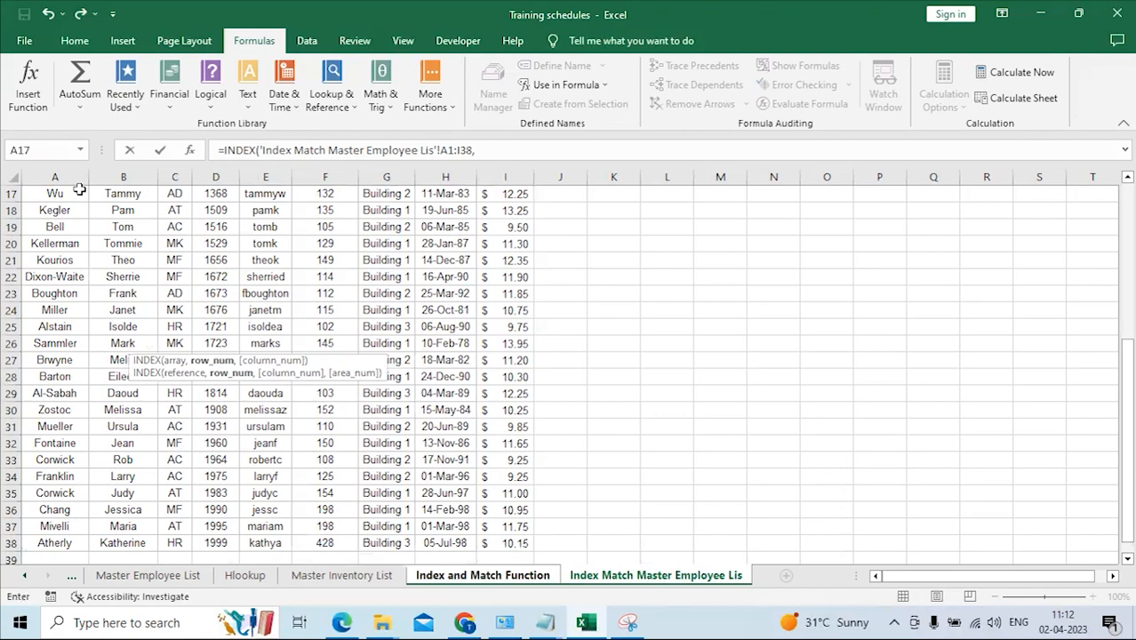
pyautogui.write('6,3')
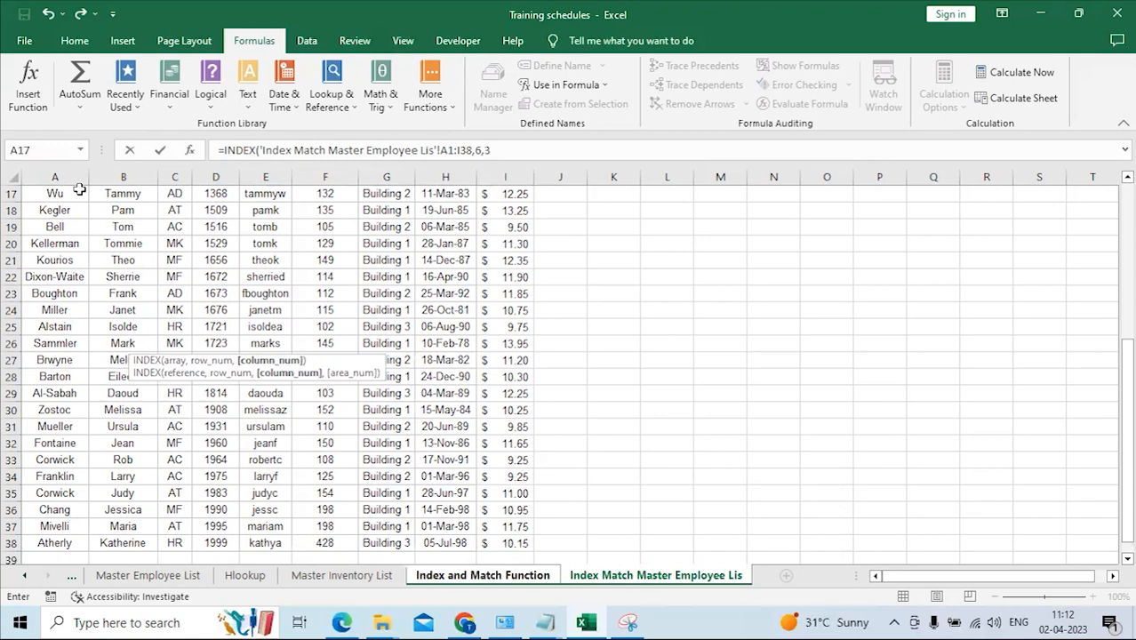
pyautogui.press('Return')
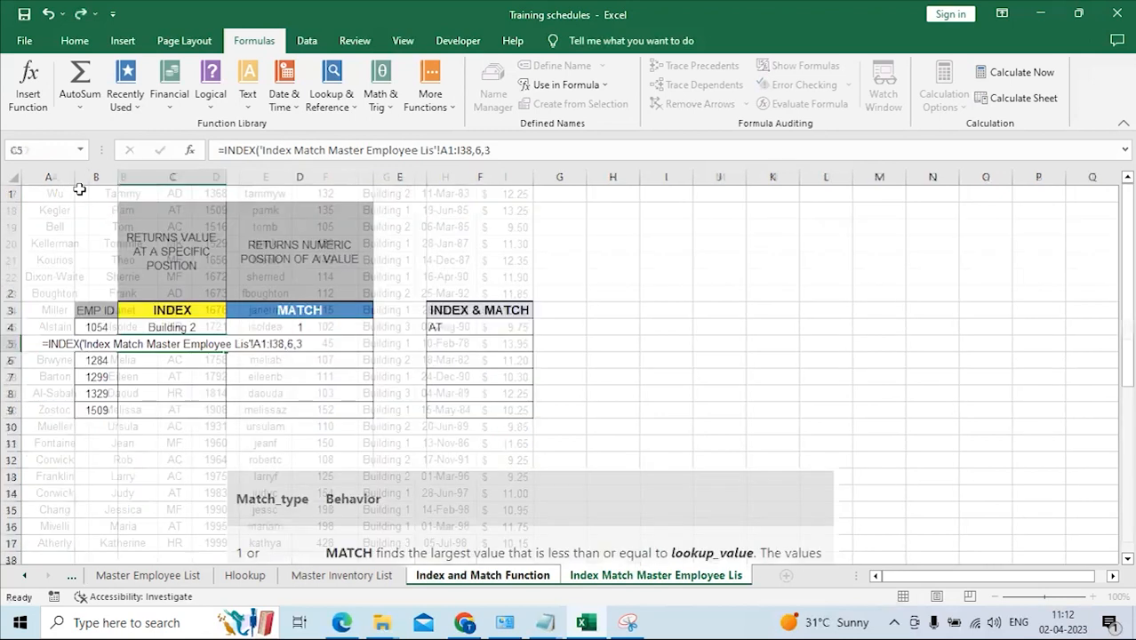
# Compare the C5 result with row 6 of the Index Match Master Employee Lis sheet.
pyautogui.click(185, 343)
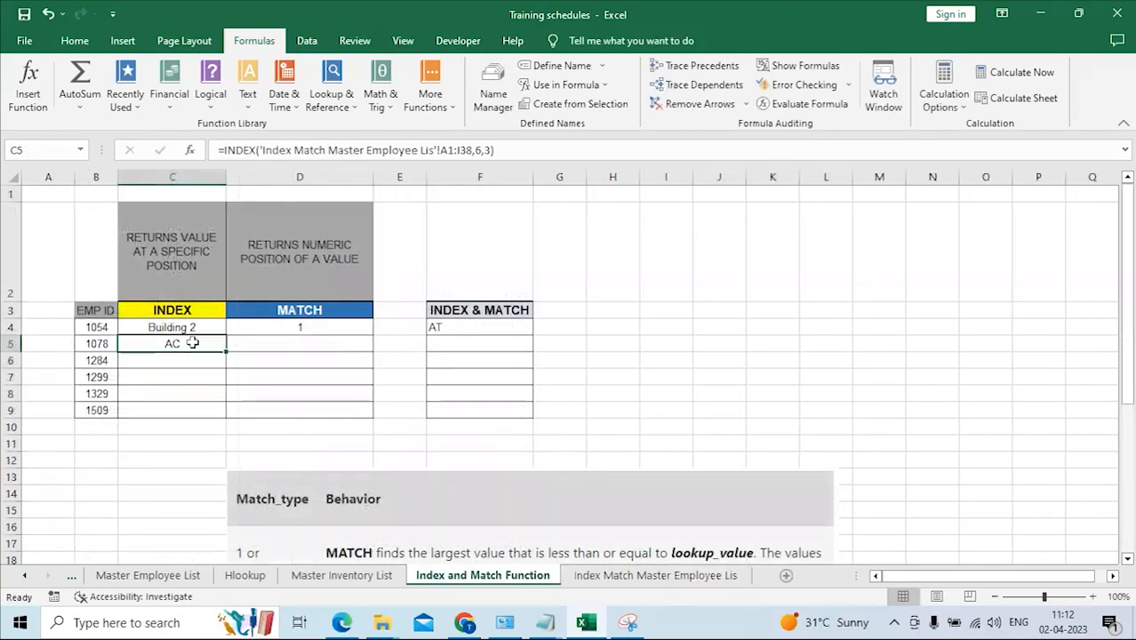
pyautogui.click(622, 577)
pyautogui.scroll(5, 327, 200)
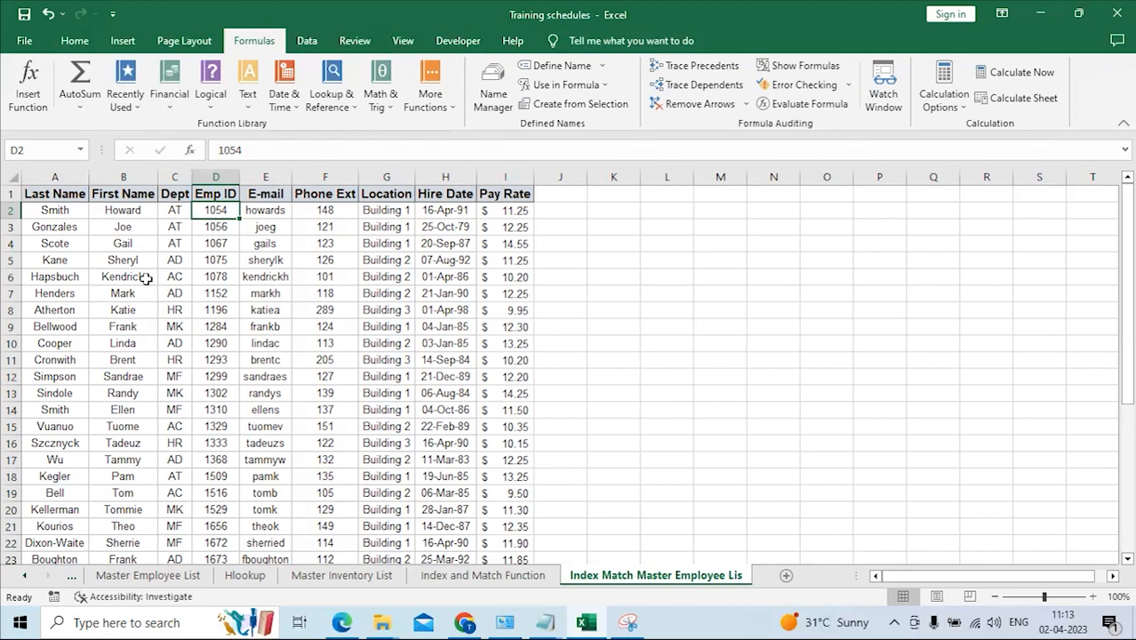
pyautogui.click(519, 586)
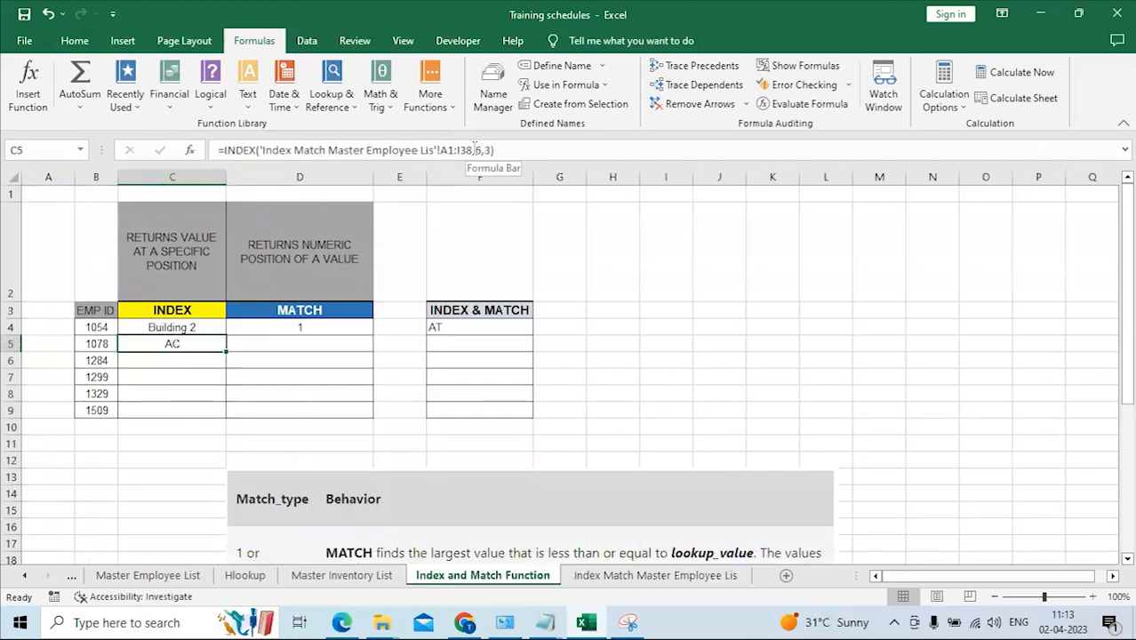
# Replace the I38 end of the C5 INDEX array with the range A2:A38 from the employee list sheet.
pyautogui.moveTo(473, 150); pyautogui.dragTo(456, 149)
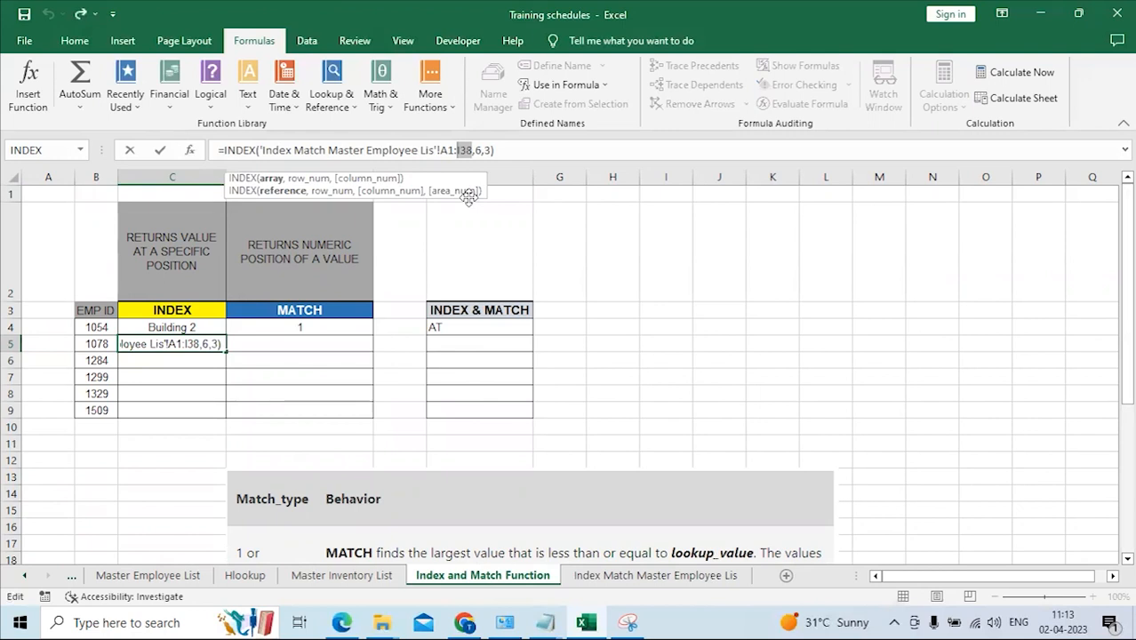
pyautogui.press('Delete')
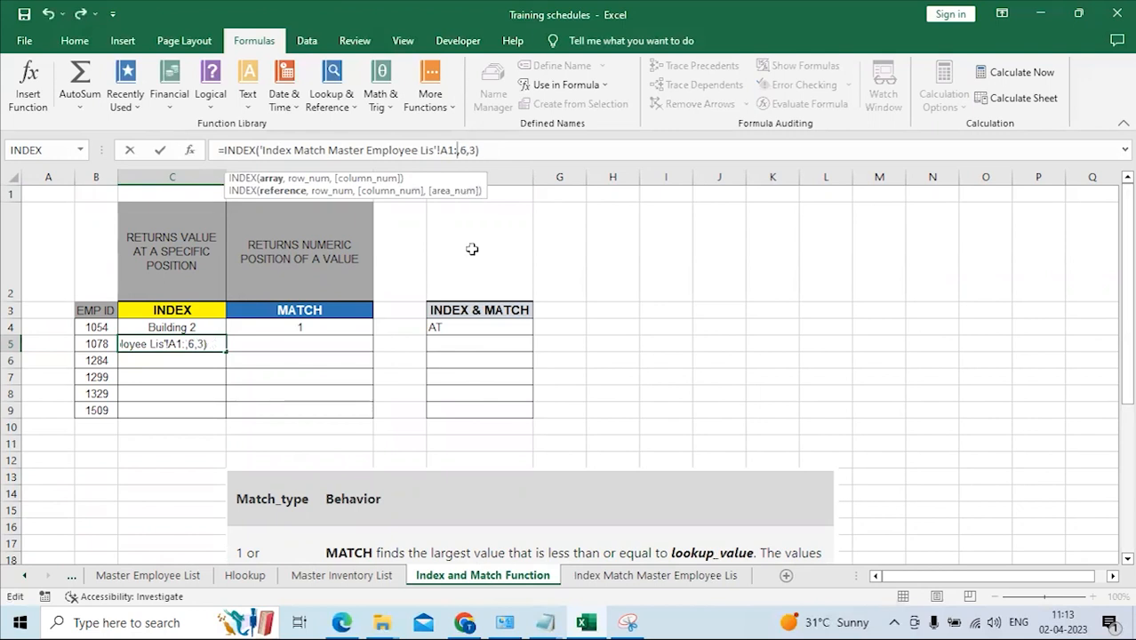
pyautogui.click(682, 579)
pyautogui.click(53, 212)
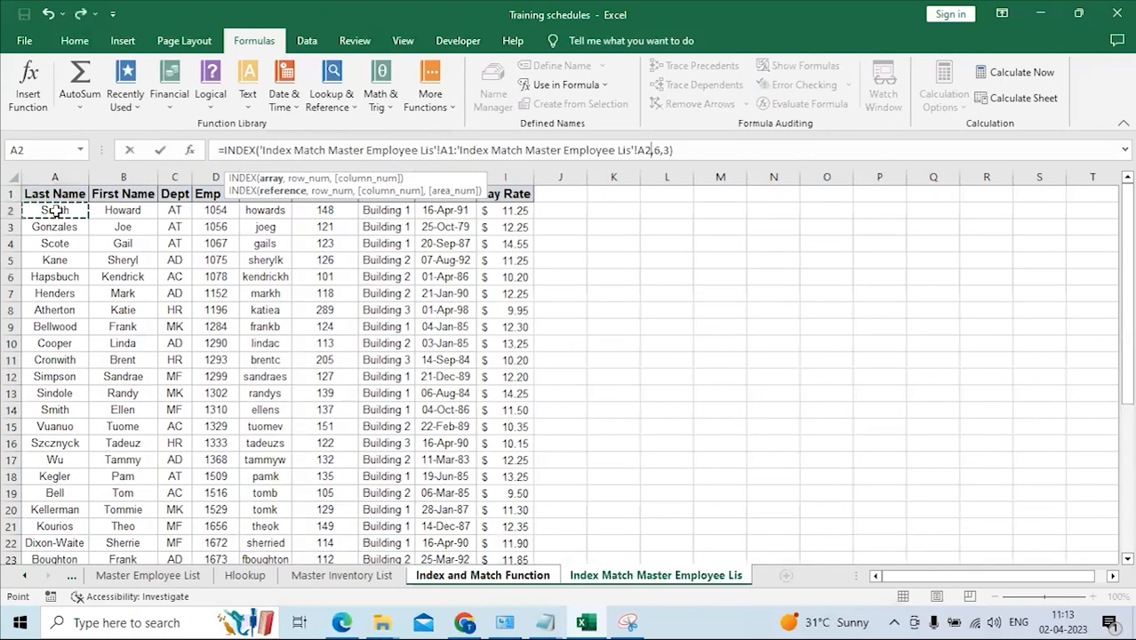
pyautogui.hotkey('ctrl', 'shift', 'Down')
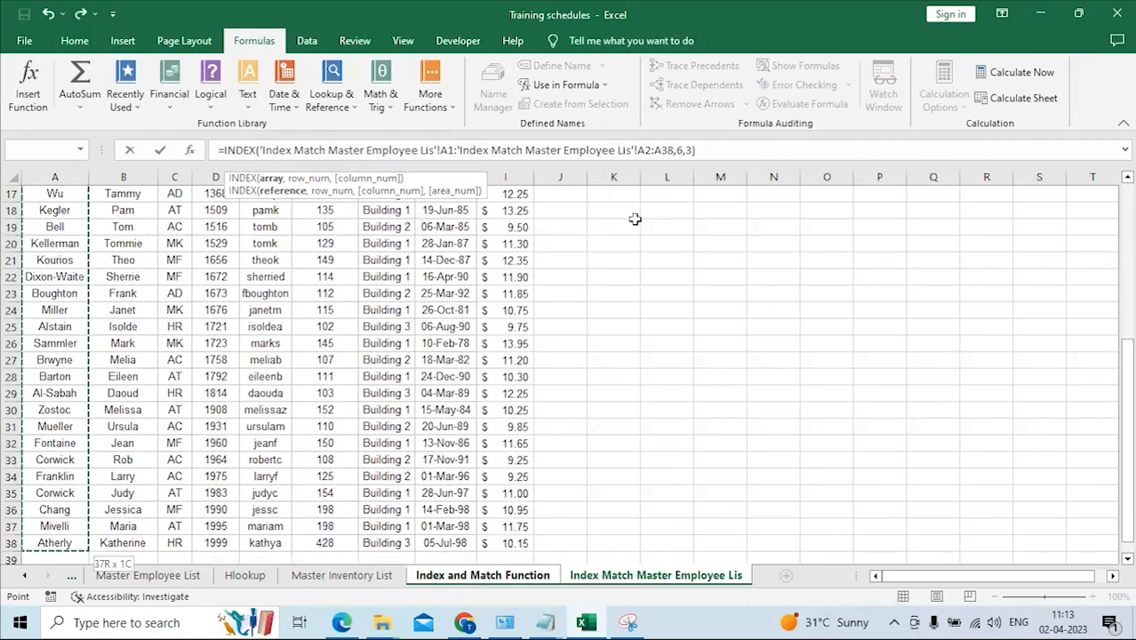
# Set the column number of the C5 INDEX formula to 1, keeping row number 6.
pyautogui.click(678, 151)
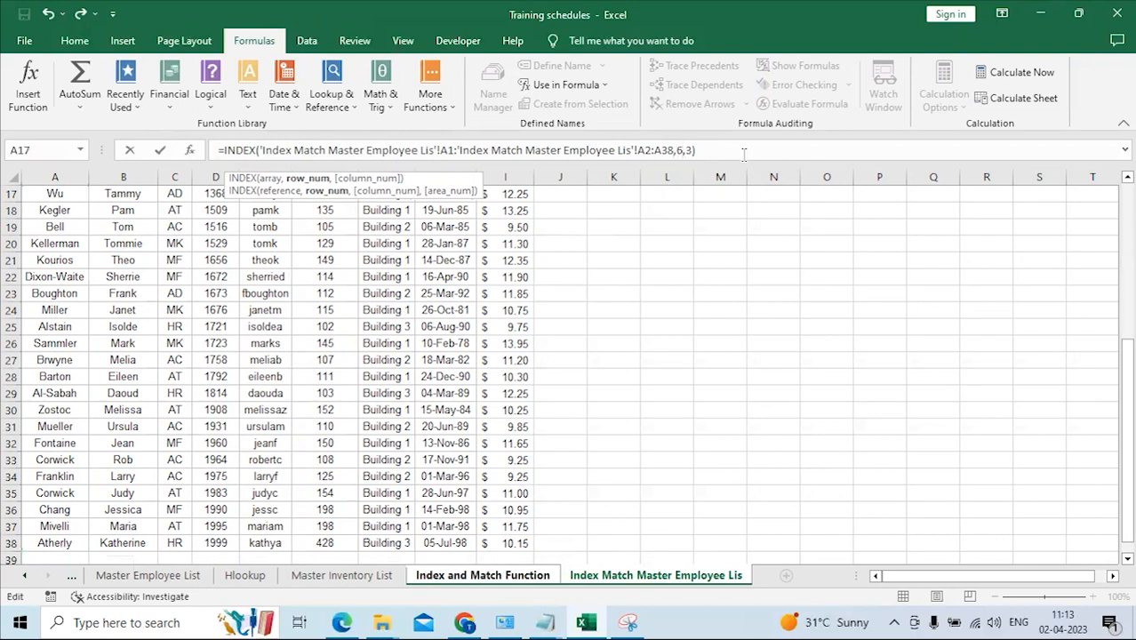
pyautogui.click(691, 152)
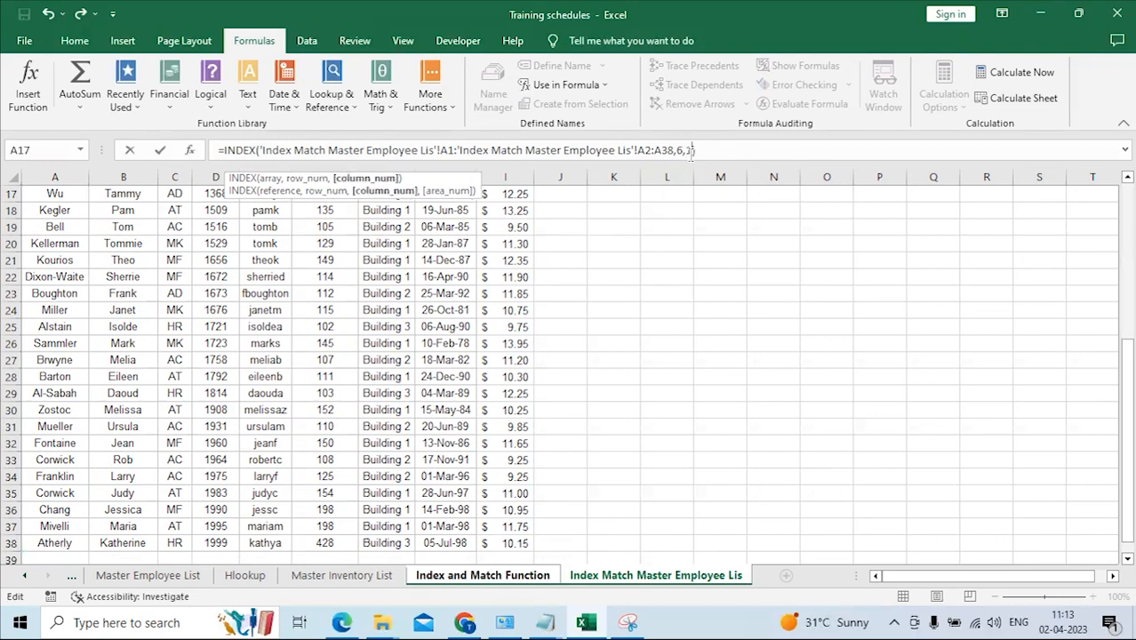
pyautogui.press('BackSpace')
pyautogui.write('1')
pyautogui.press('Return')
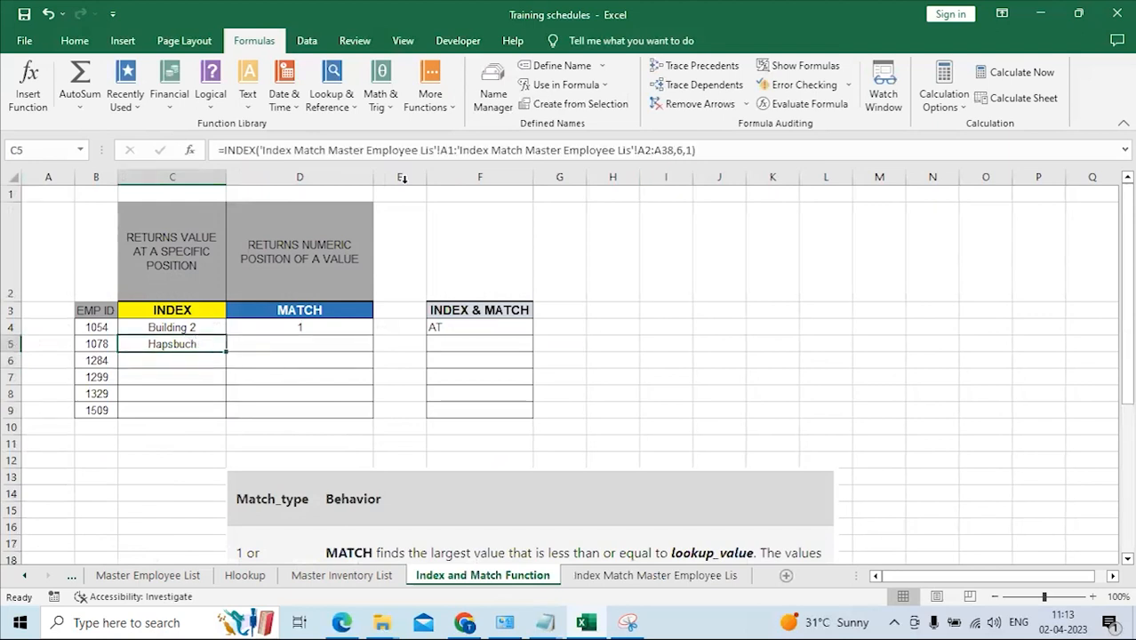
# Change the A2:A38 part of the C5 INDEX array to A2:I38 and set the column number to 3.
pyautogui.moveTo(674, 152); pyautogui.dragTo(636, 152)
pyautogui.click(661, 151)
pyautogui.press('BackSpace')
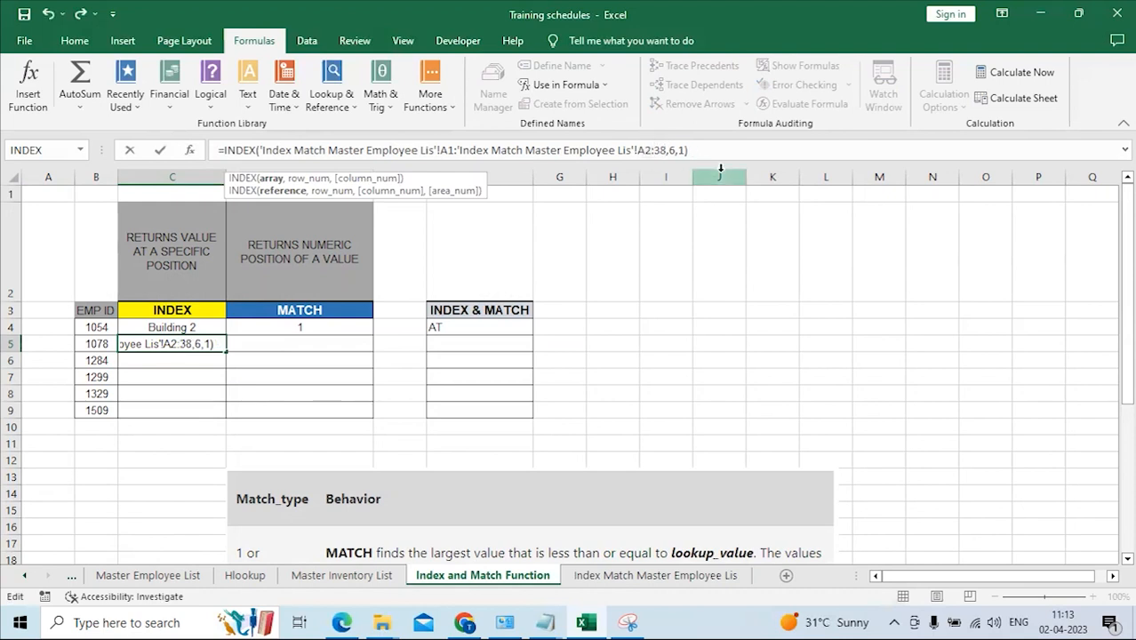
pyautogui.write('I')
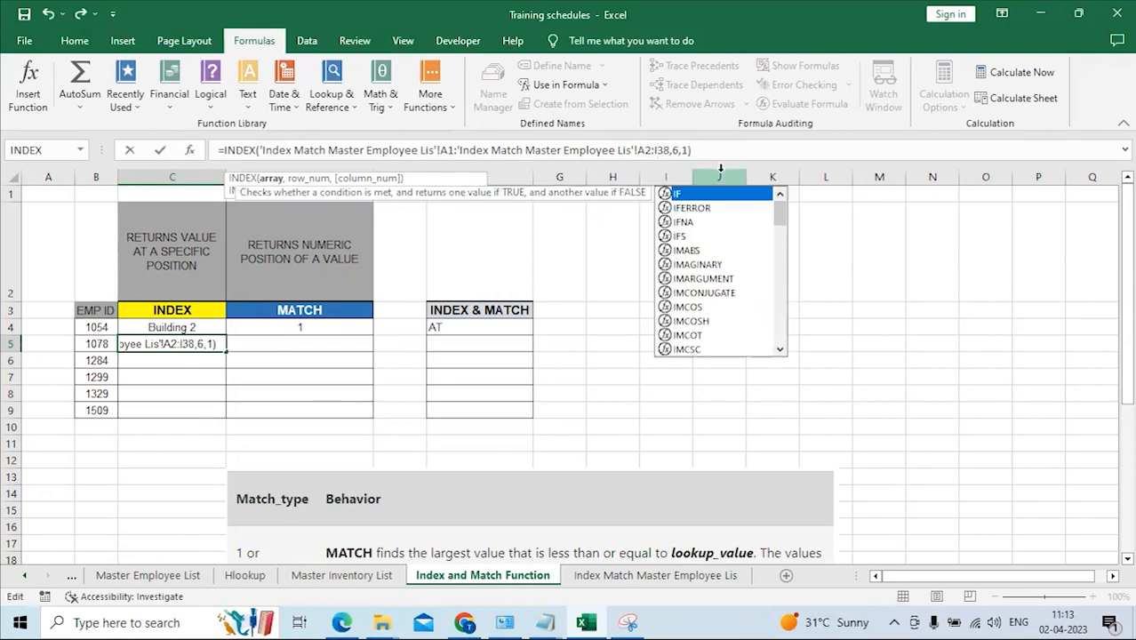
pyautogui.click(703, 153)
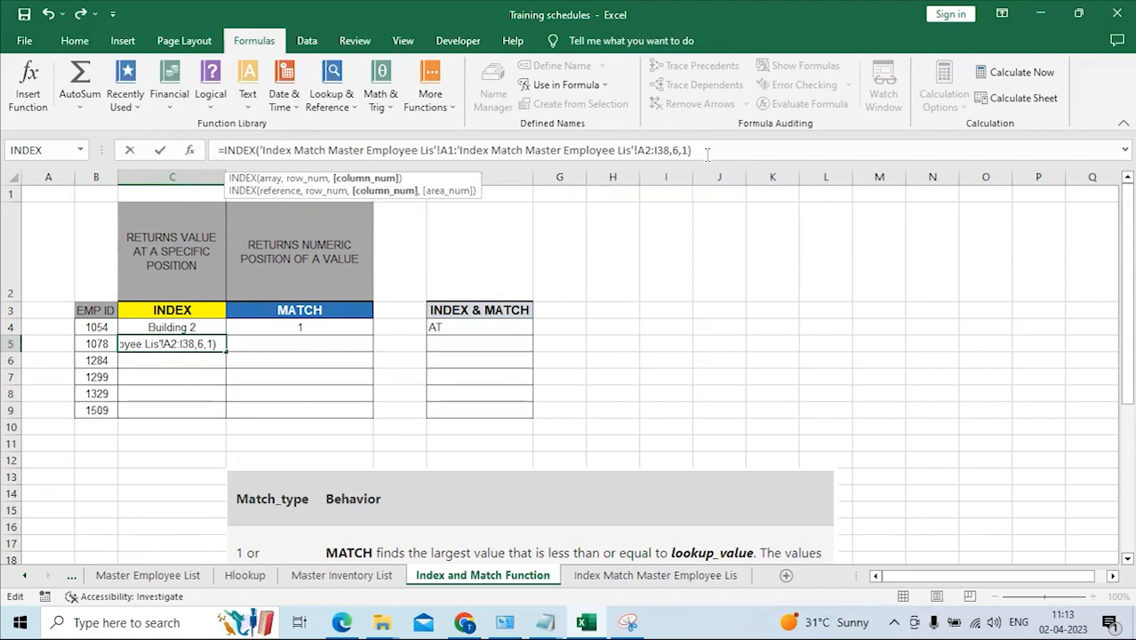
pyautogui.press('Return')
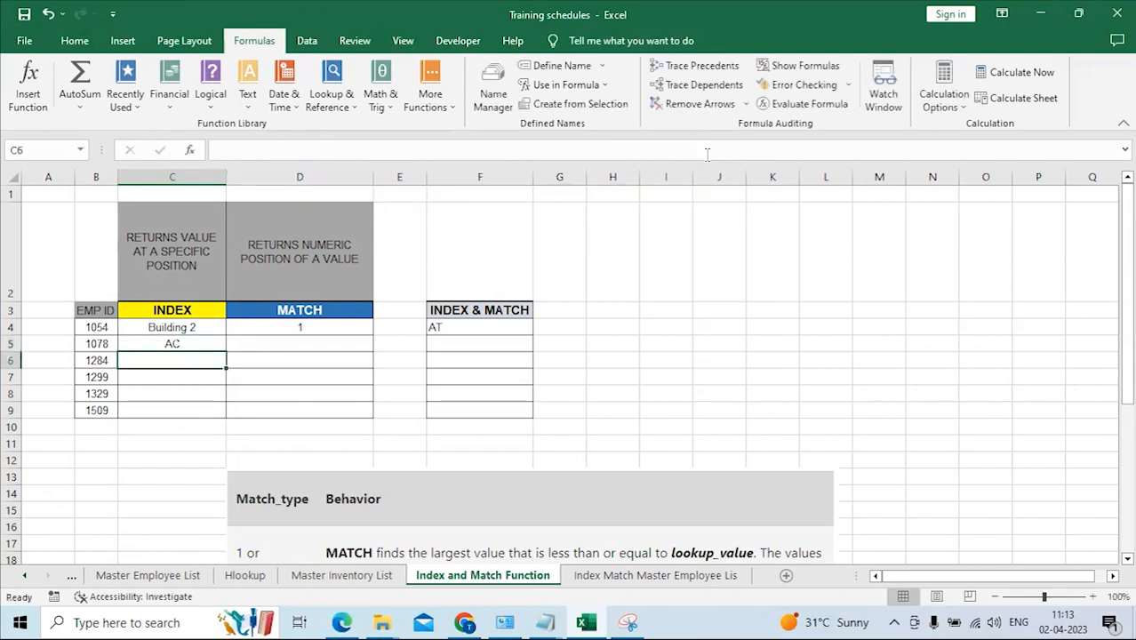
# Compare the INDEX formulas in C4 and C5, examining the row and column arguments.
pyautogui.click(158, 330)
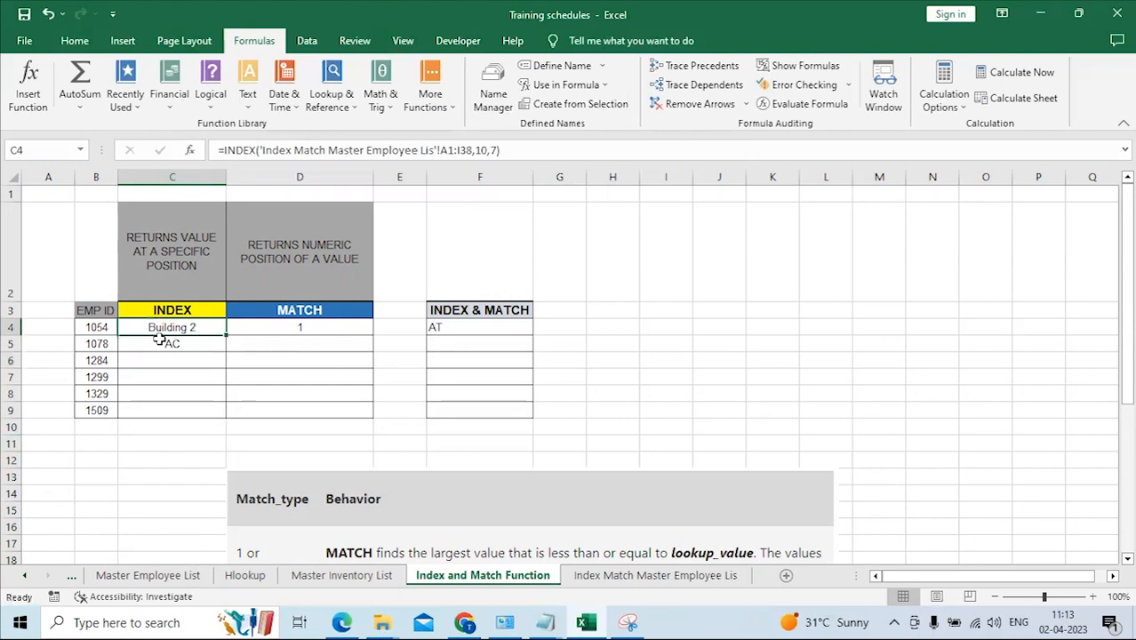
pyautogui.click(158, 342)
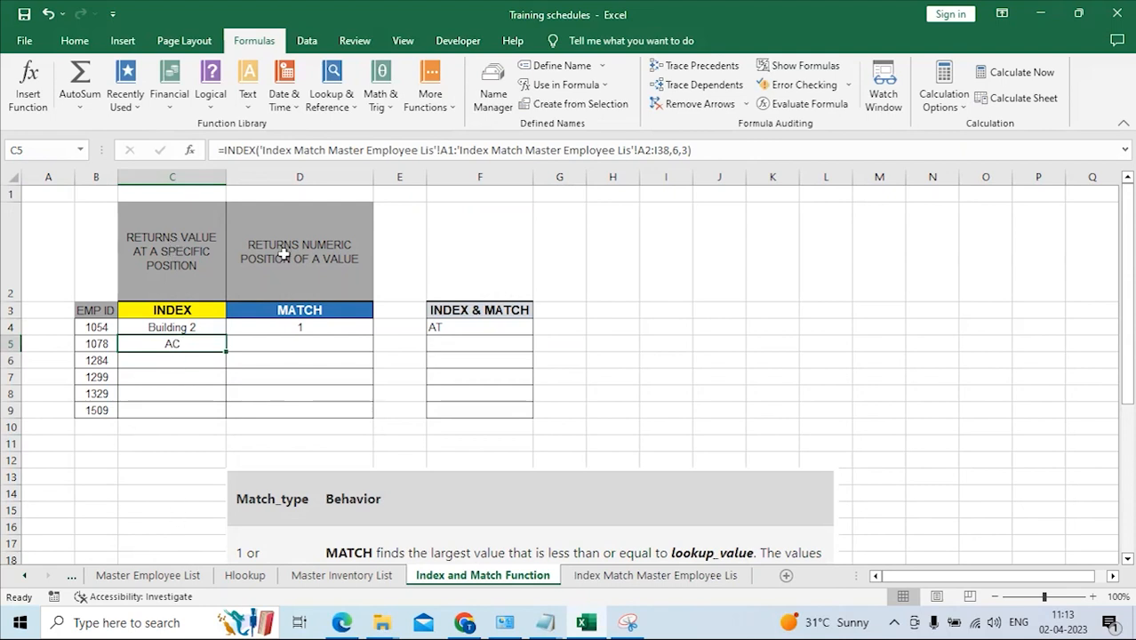
pyautogui.click(685, 151)
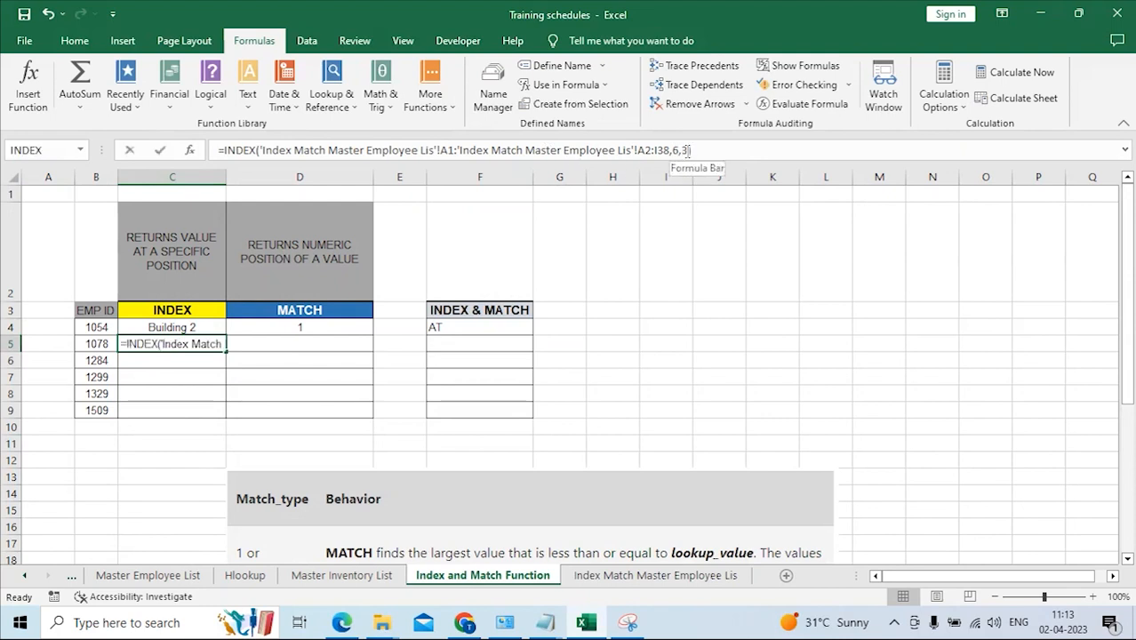
pyautogui.click(172, 363)
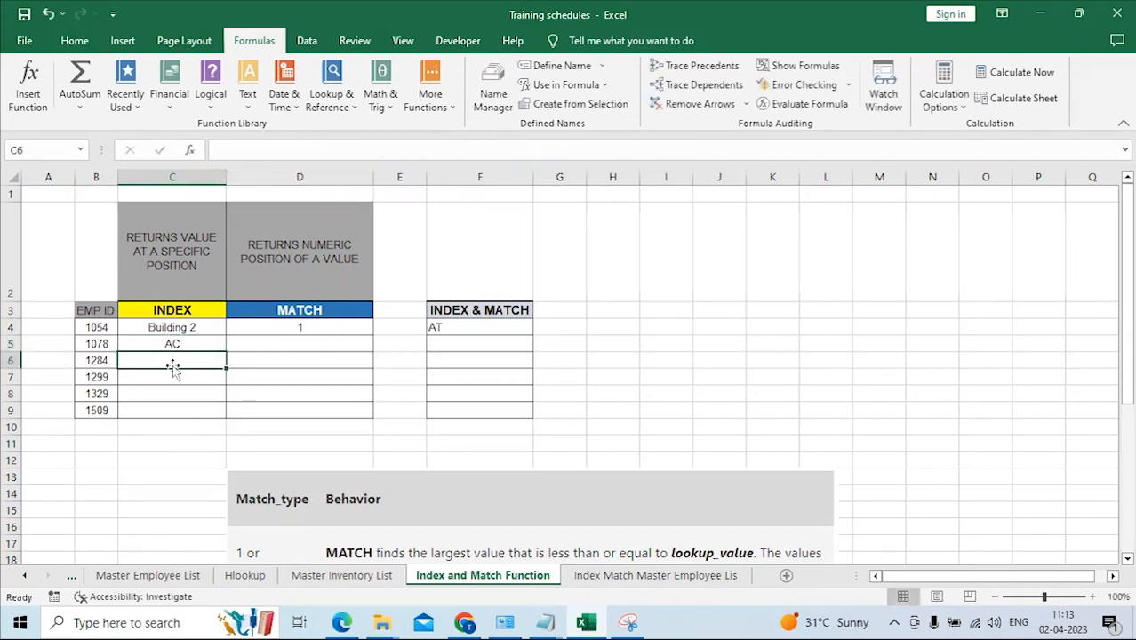
# Check the C5 result against the intersection of row 6 and the Dept column on the Index Match Master Employee Lis sheet.
pyautogui.click(640, 575)
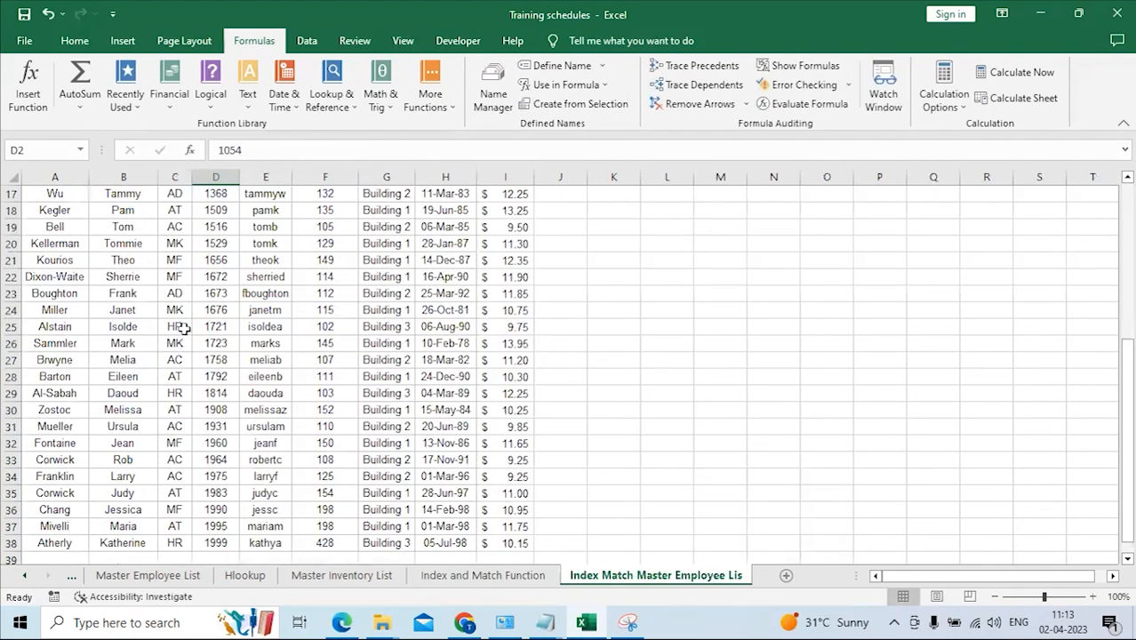
pyautogui.scroll(5, 185, 329)
pyautogui.click(181, 274)
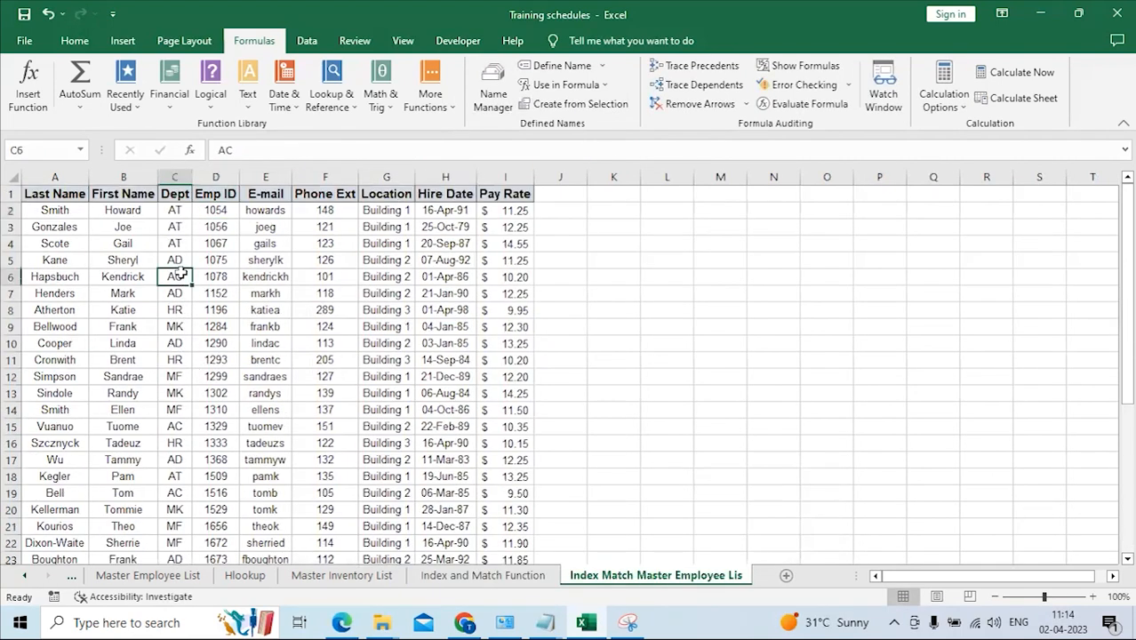
pyautogui.click(13, 276)
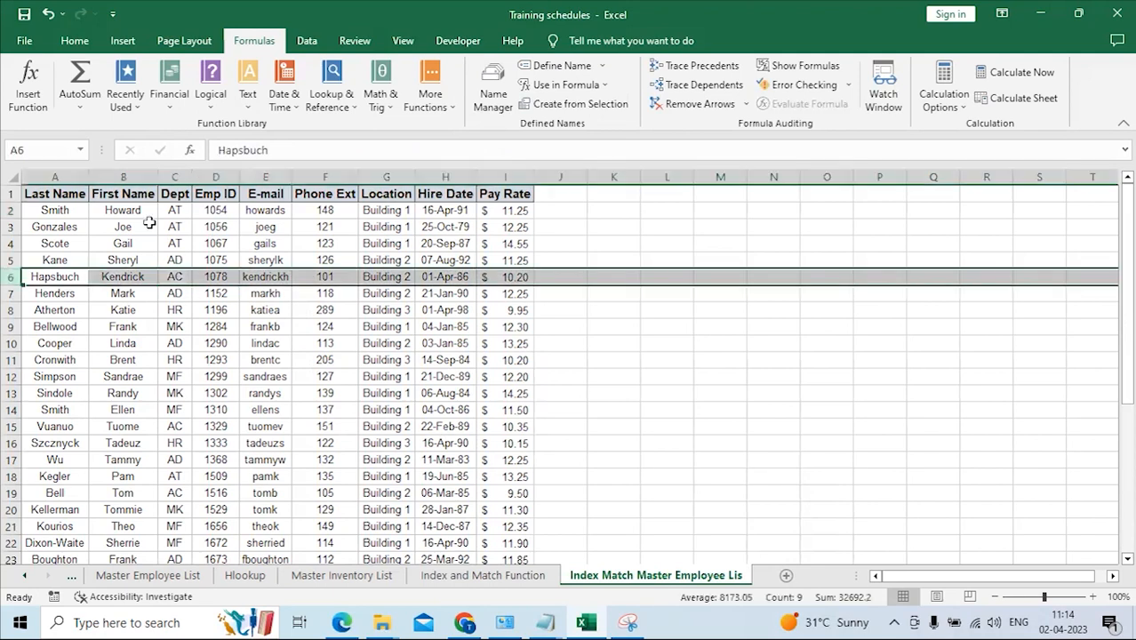
pyautogui.click(174, 177)
pyautogui.click(172, 277)
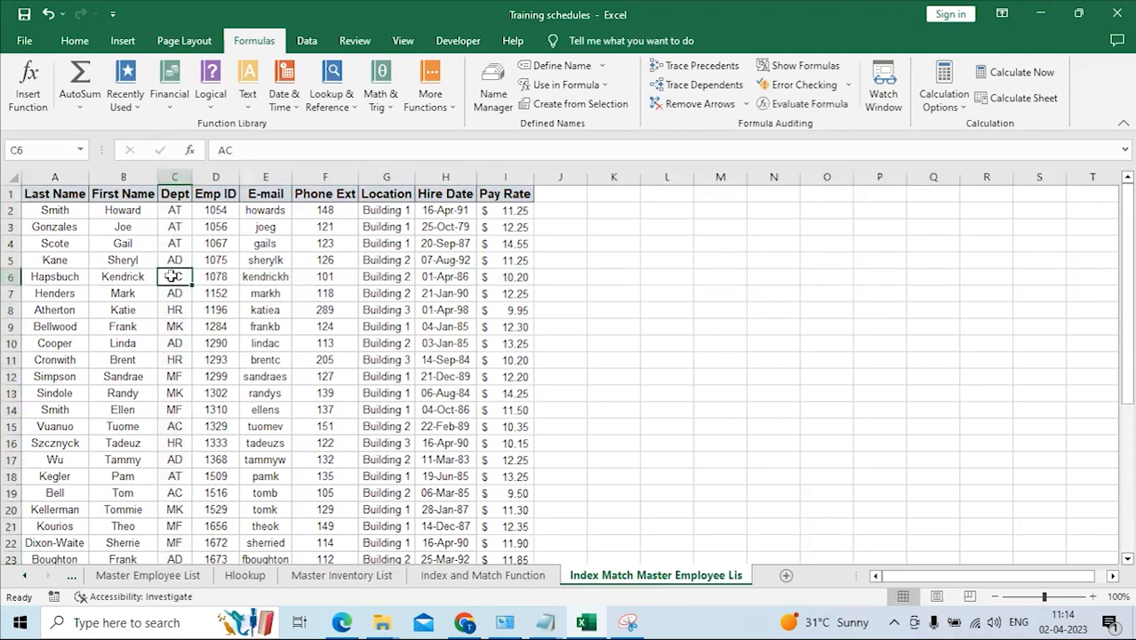
pyautogui.click(11, 277)
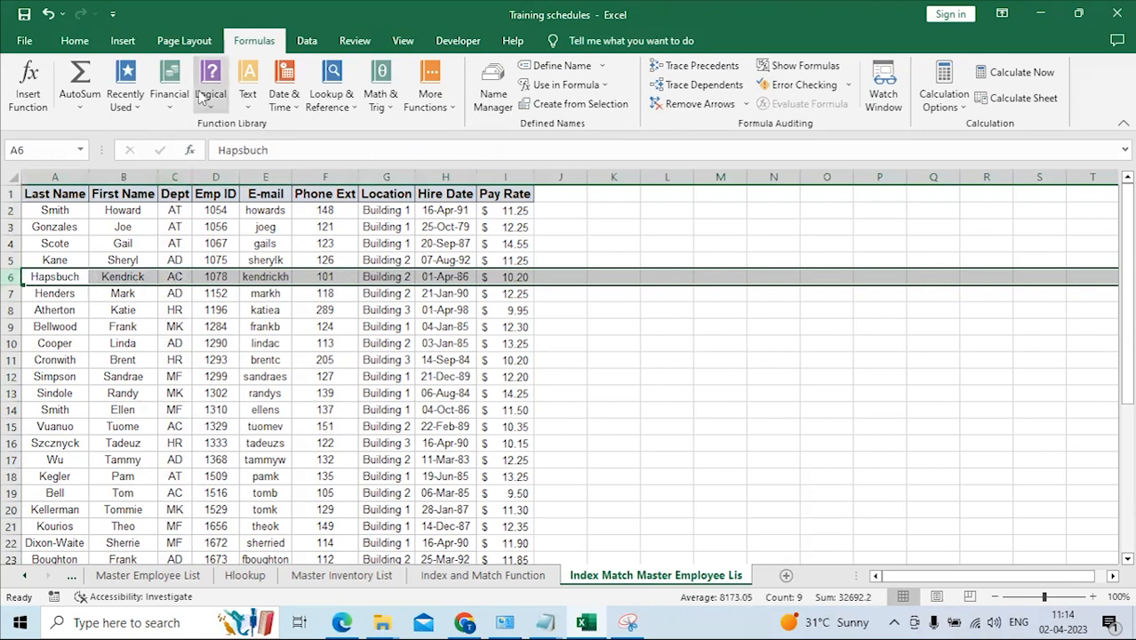
pyautogui.click(175, 276)
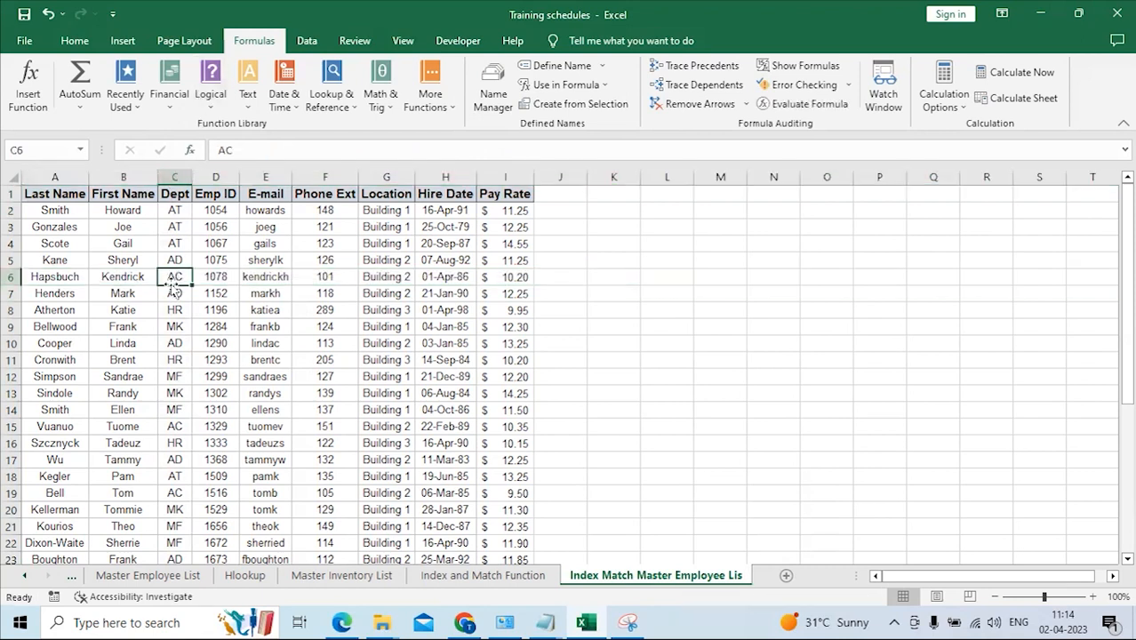
pyautogui.click(514, 579)
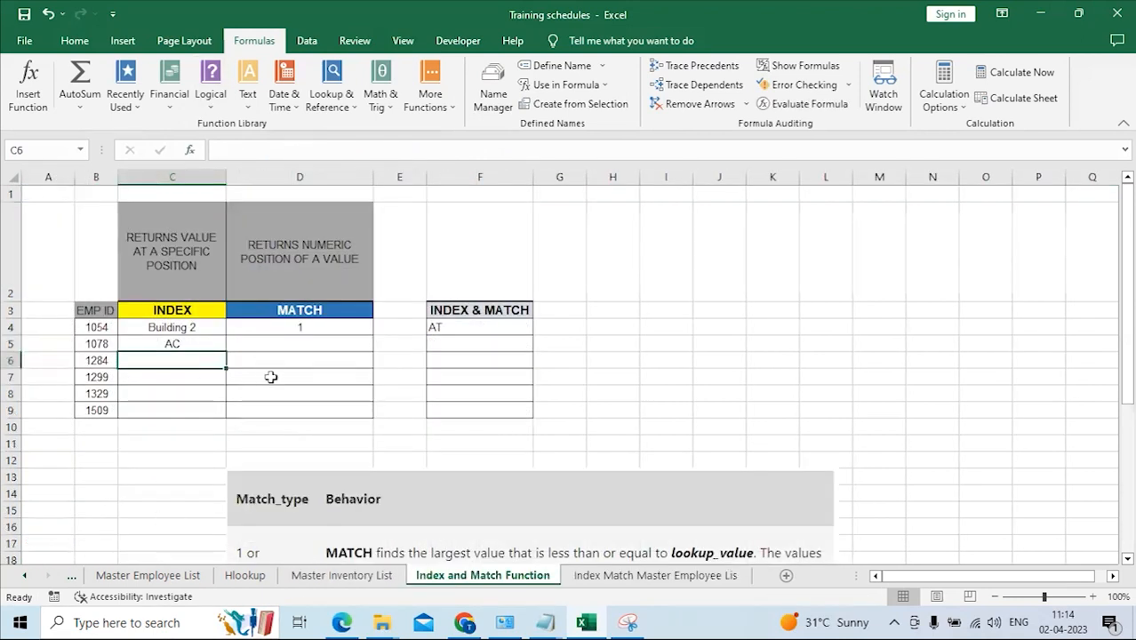
# Start a MATCH formula in D5 with the employee ID in B5 as the lookup value.
pyautogui.click(291, 345)
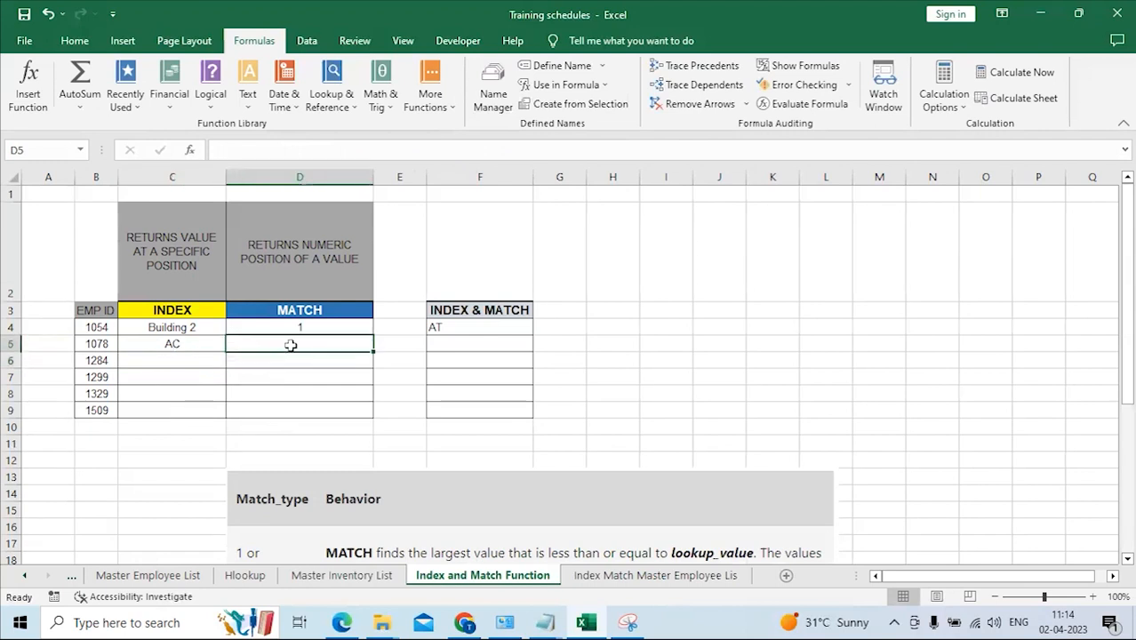
pyautogui.write('=match')
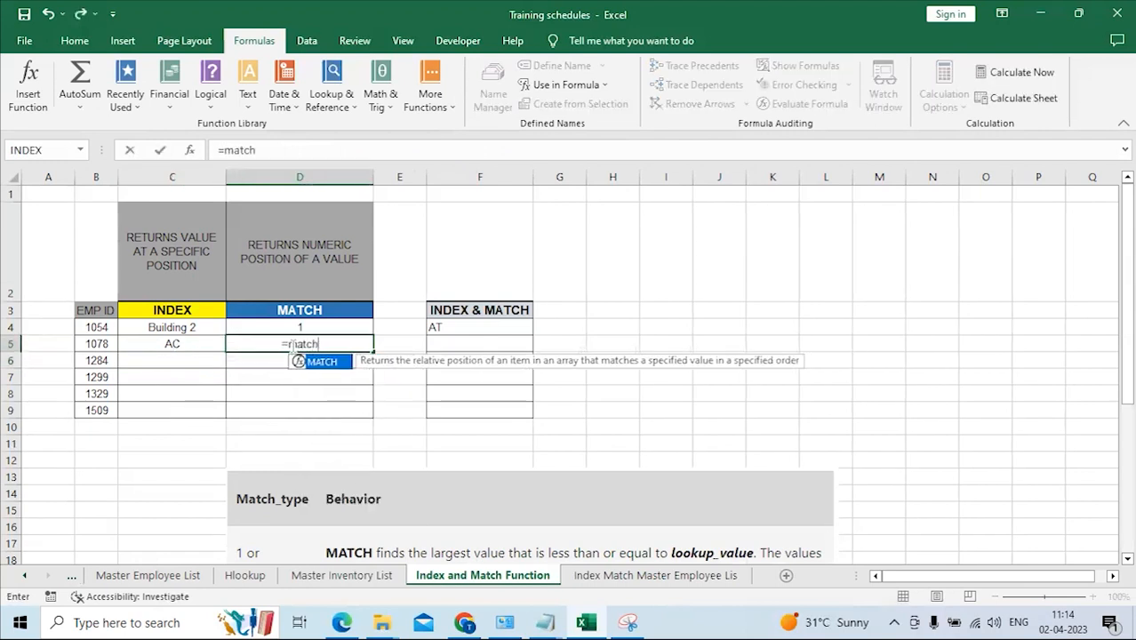
pyautogui.press('Tab')
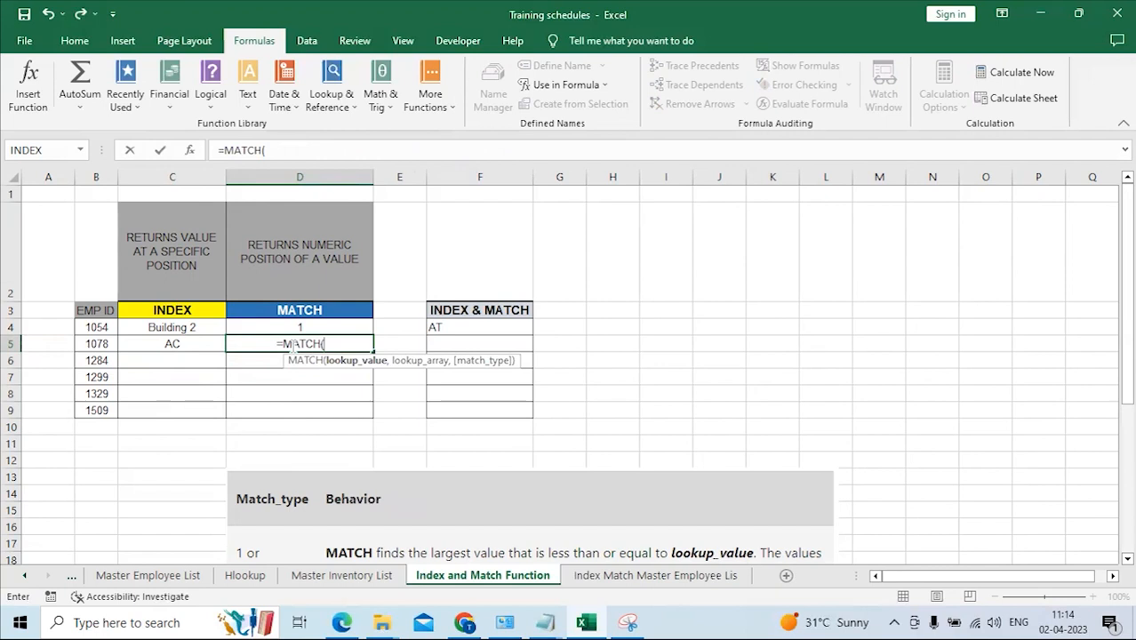
pyautogui.click(104, 343)
pyautogui.write(',')
# Complete the D5 MATCH formula with lookup array D2:D38 from the Index Match Master Employee Lis sheet and match type 0.
pyautogui.click(658, 575)
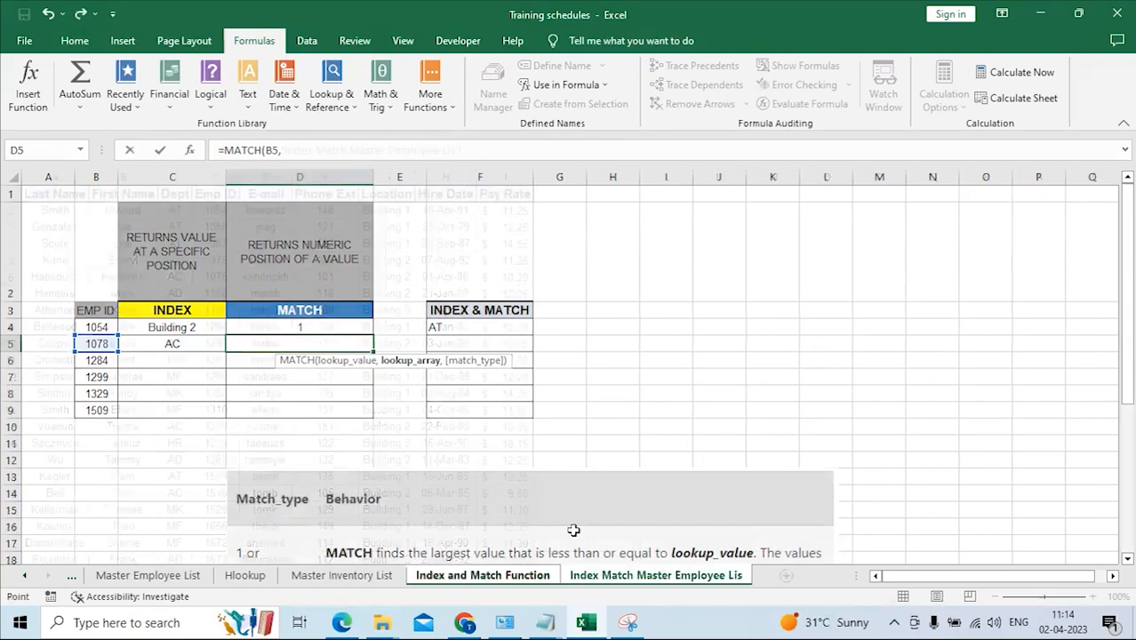
pyautogui.click(227, 210)
pyautogui.hotkey('ctrl', 'shift', 'Down')
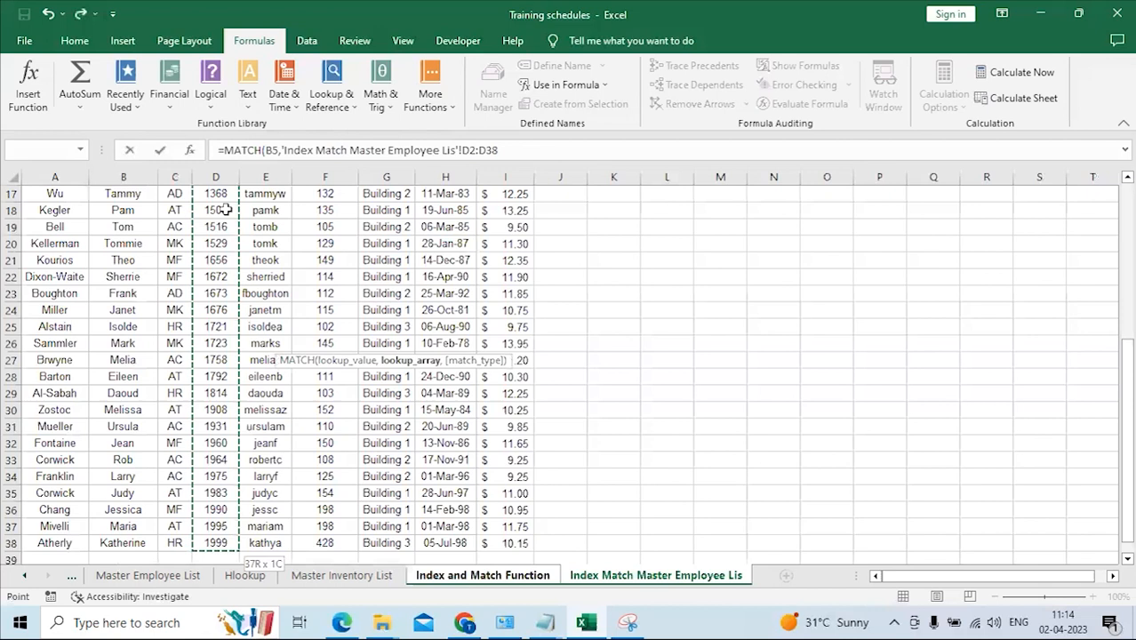
pyautogui.write(',')
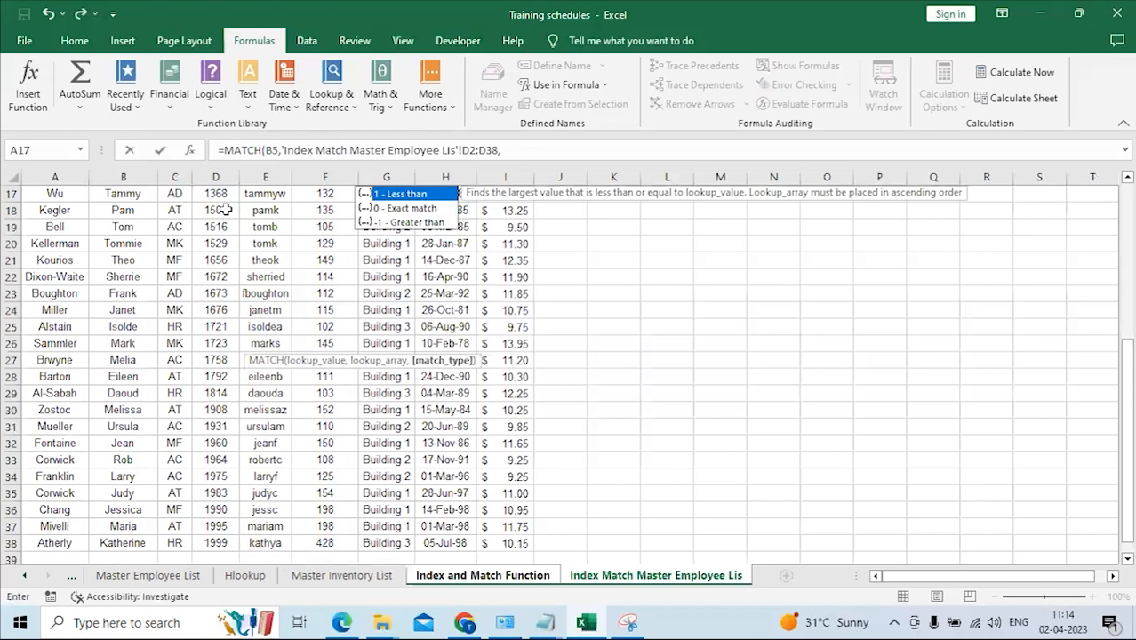
pyautogui.write('0')
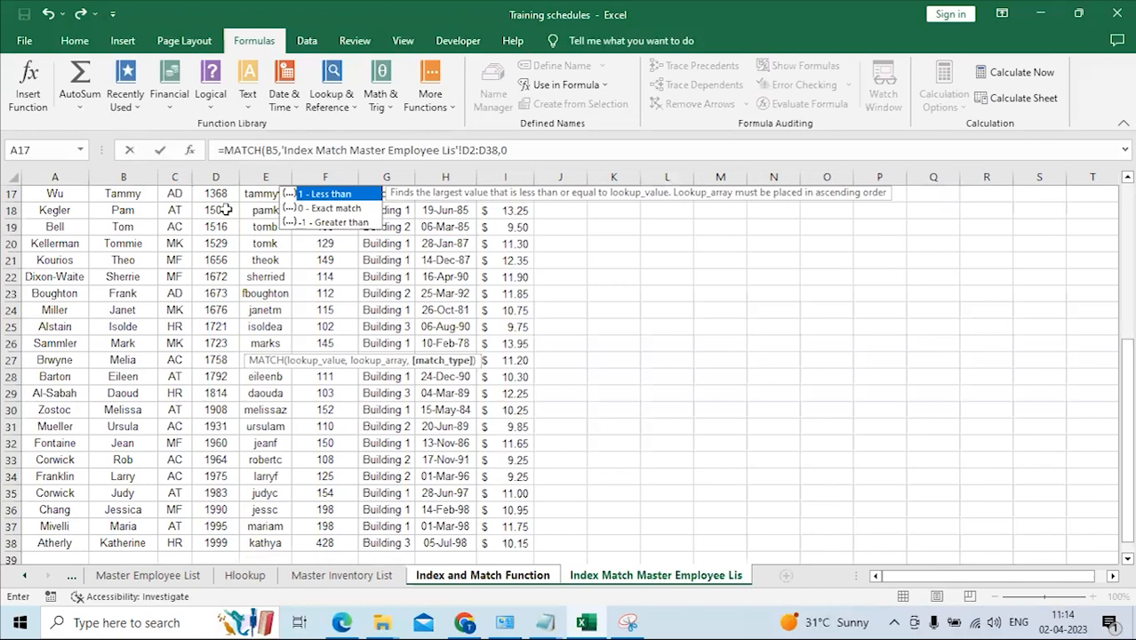
pyautogui.press('Return')
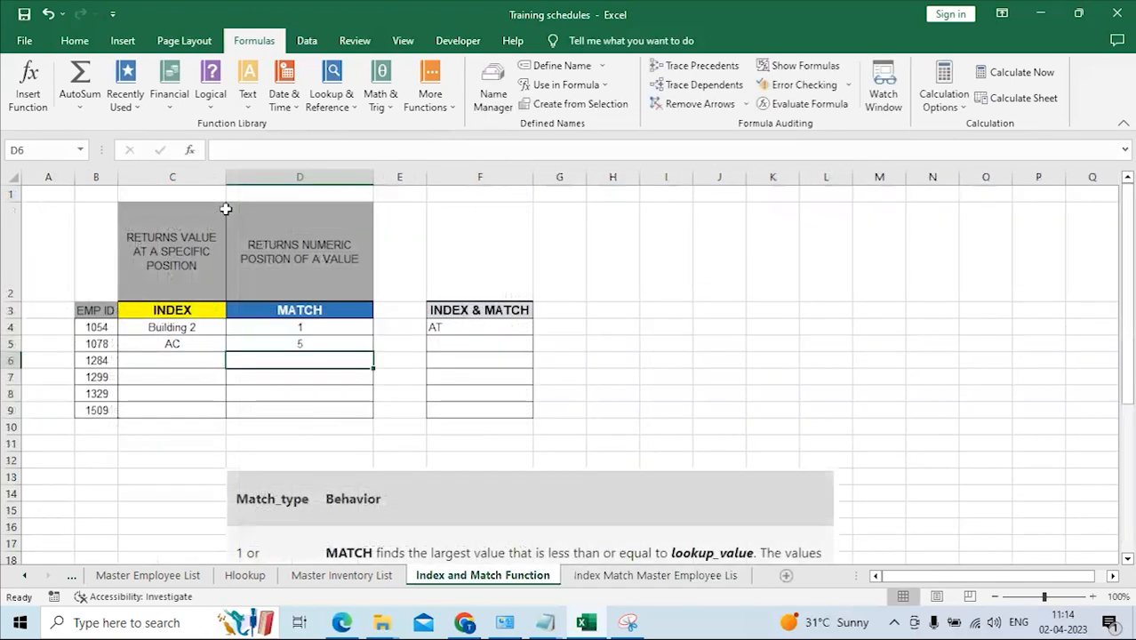
# Verify the D5 result by counting the Emp ID cells from D2 to D6 on the employee list sheet.
pyautogui.click(295, 344)
pyautogui.click(106, 342)
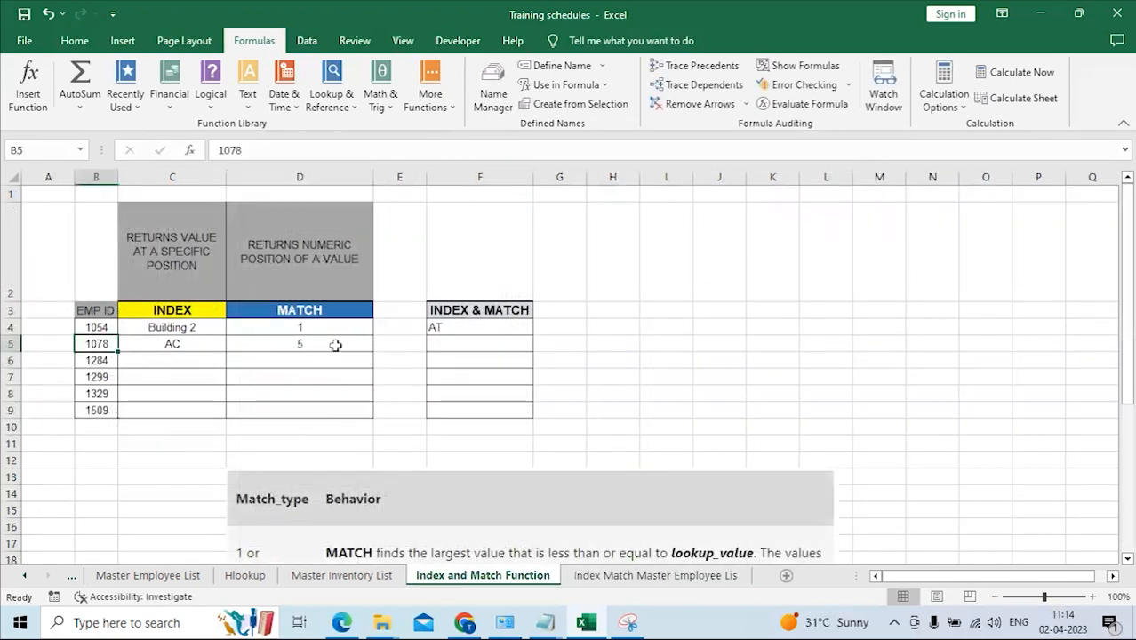
pyautogui.click(334, 344)
pyautogui.click(610, 580)
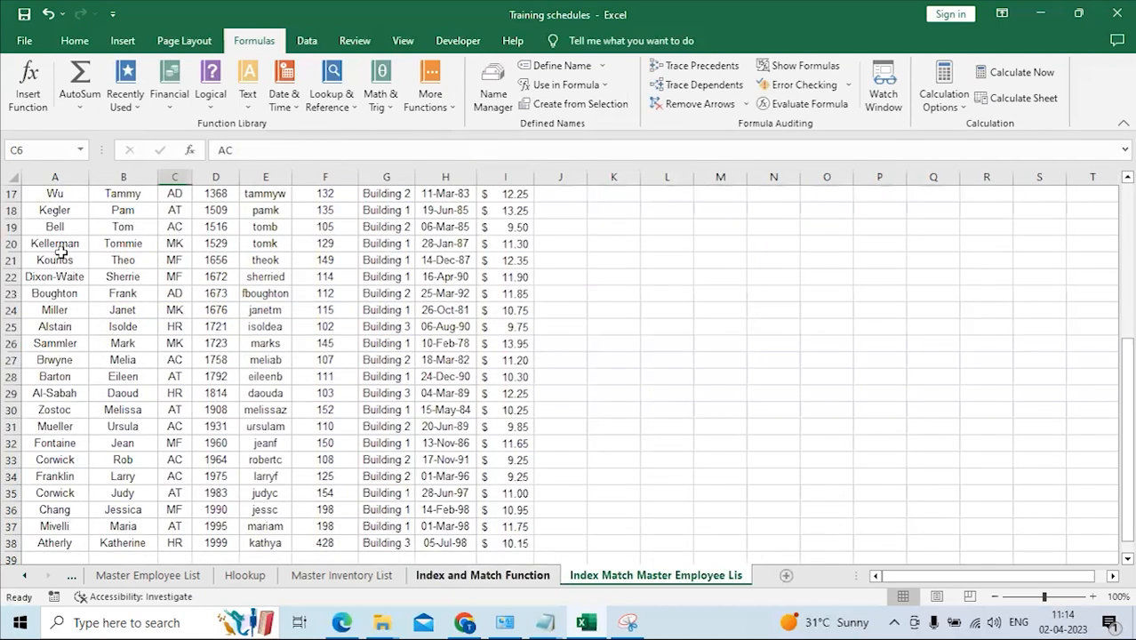
pyautogui.scroll(5, 58, 247)
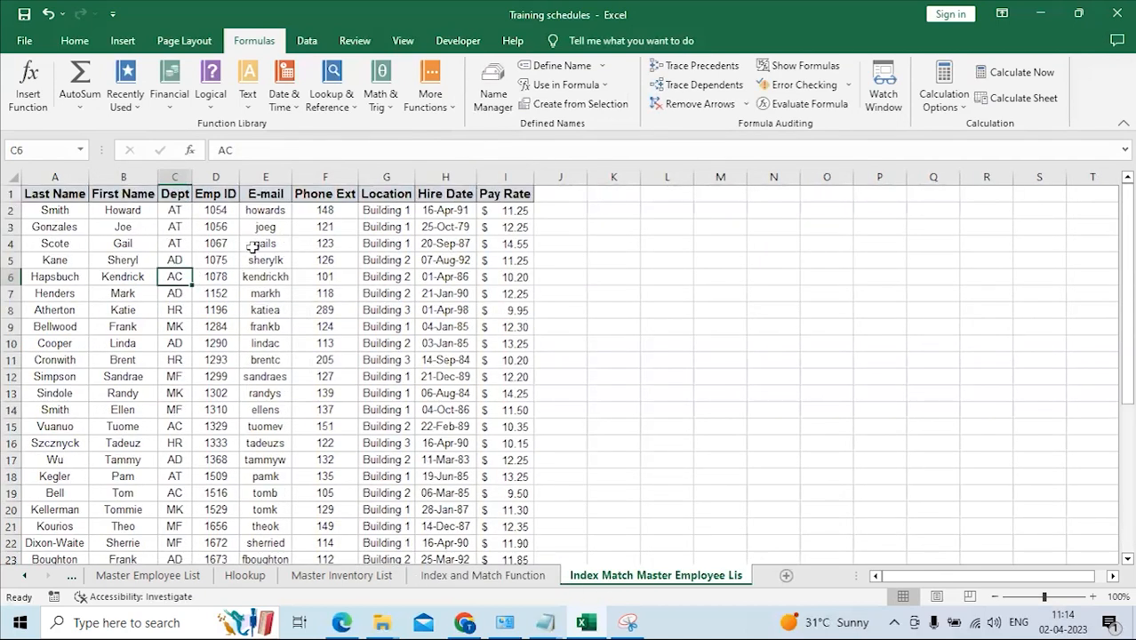
pyautogui.click(220, 277)
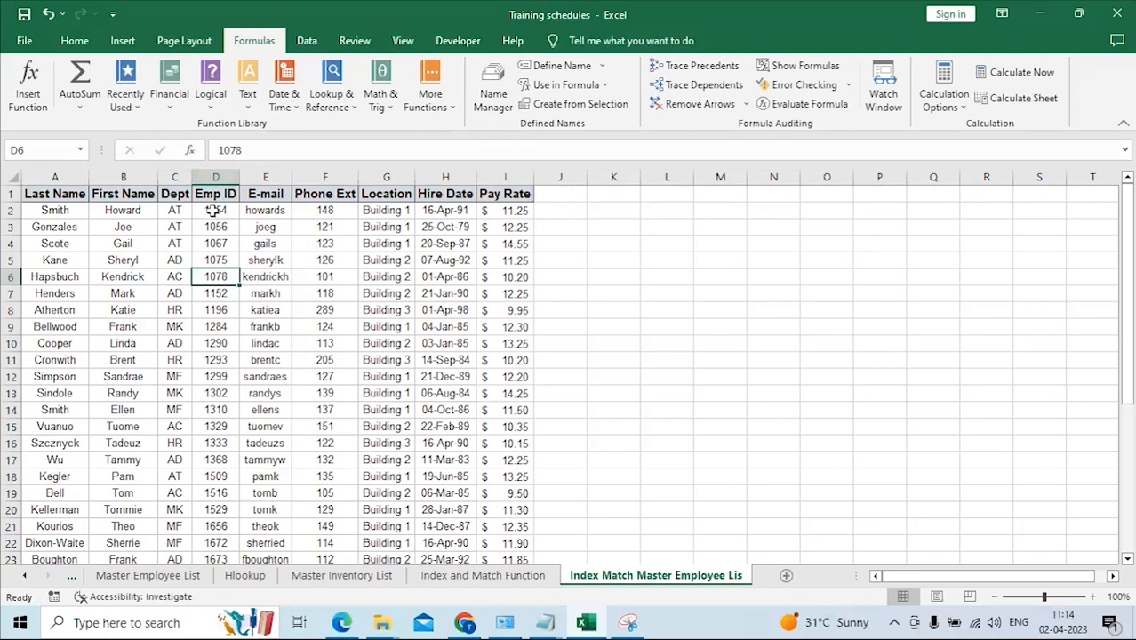
pyautogui.moveTo(216, 211); pyautogui.dragTo(216, 277)
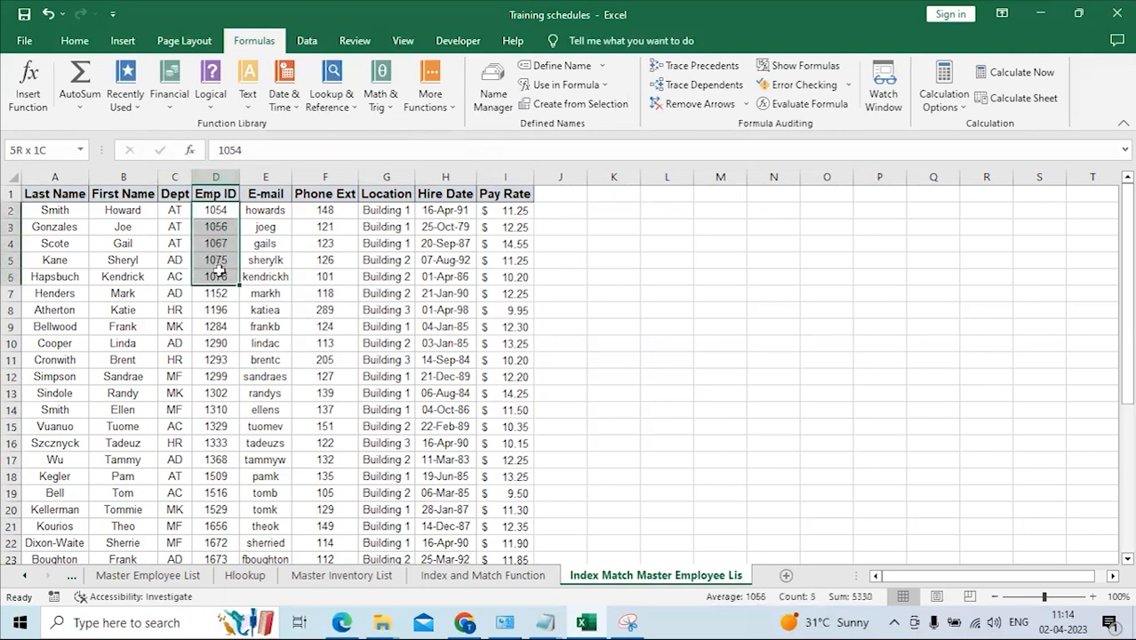
pyautogui.click(218, 210)
pyautogui.click(216, 227)
pyautogui.click(216, 244)
pyautogui.click(216, 260)
pyautogui.click(520, 575)
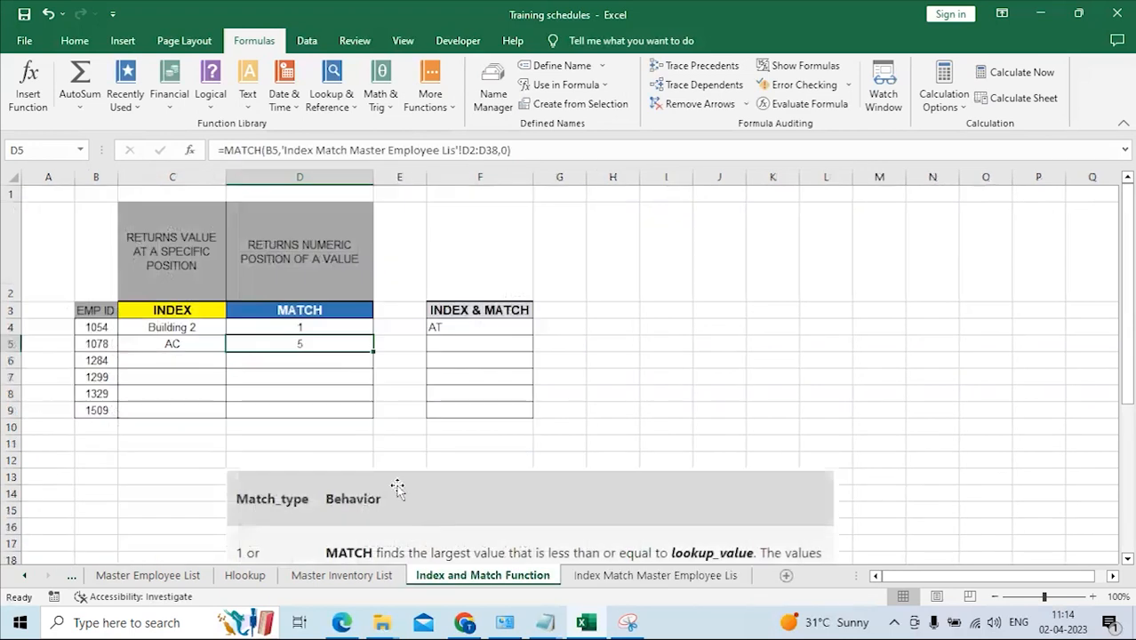
# Change the lookup array of the D5 MATCH formula to D1:D38 so that it includes the header row.
pyautogui.click(476, 150)
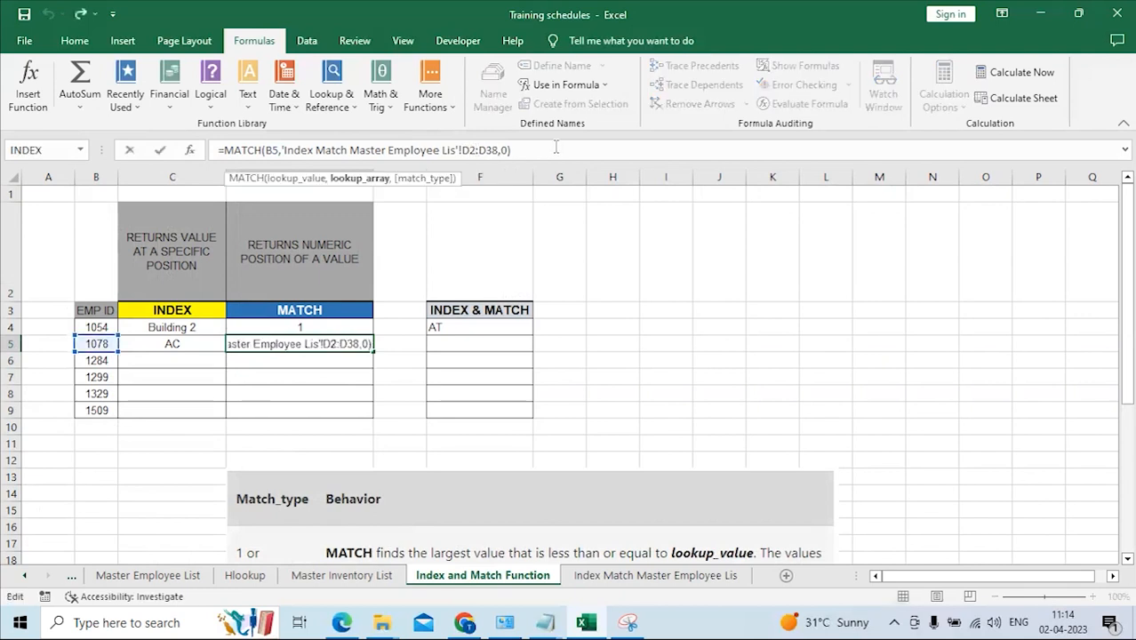
pyautogui.press('BackSpace')
pyautogui.write('1')
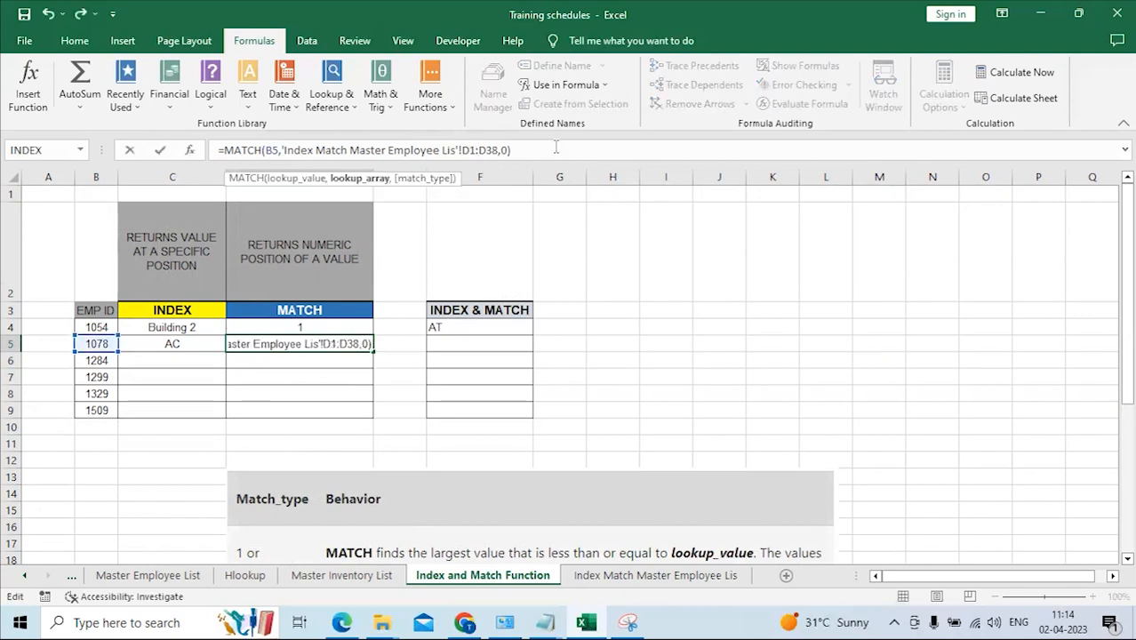
pyautogui.click(655, 575)
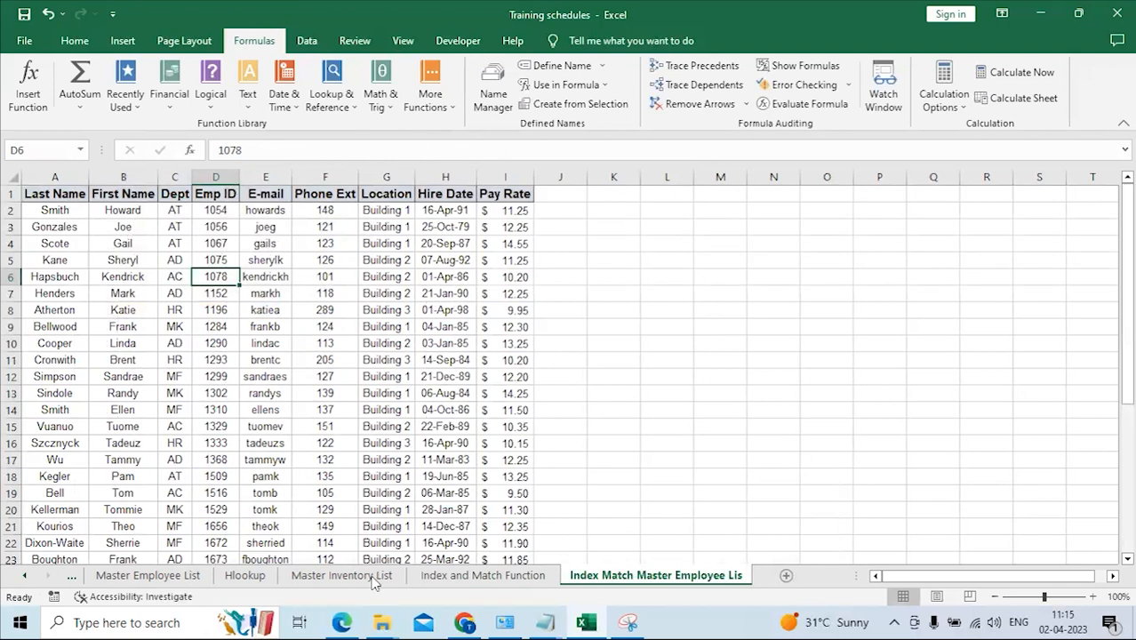
pyautogui.click(521, 578)
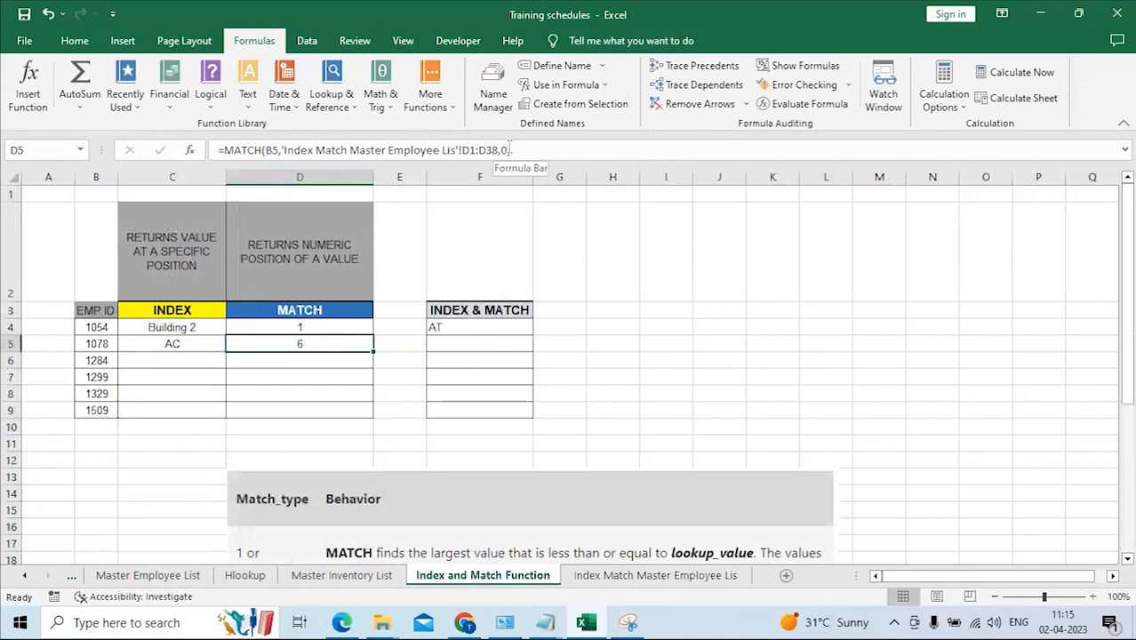
pyautogui.press('Return')
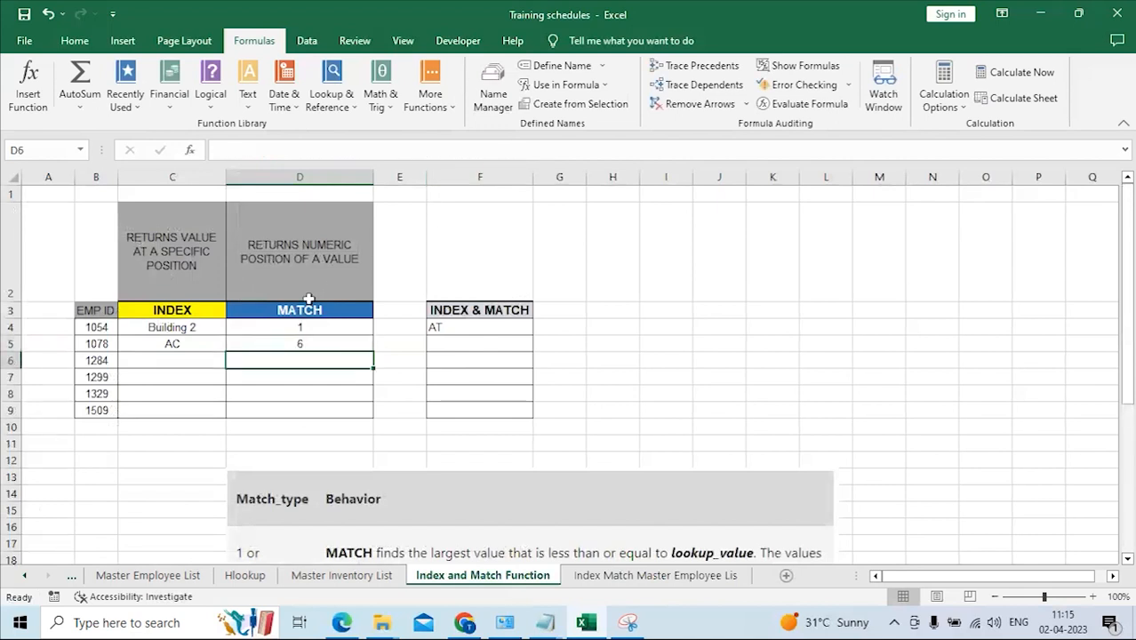
pyautogui.click(302, 341)
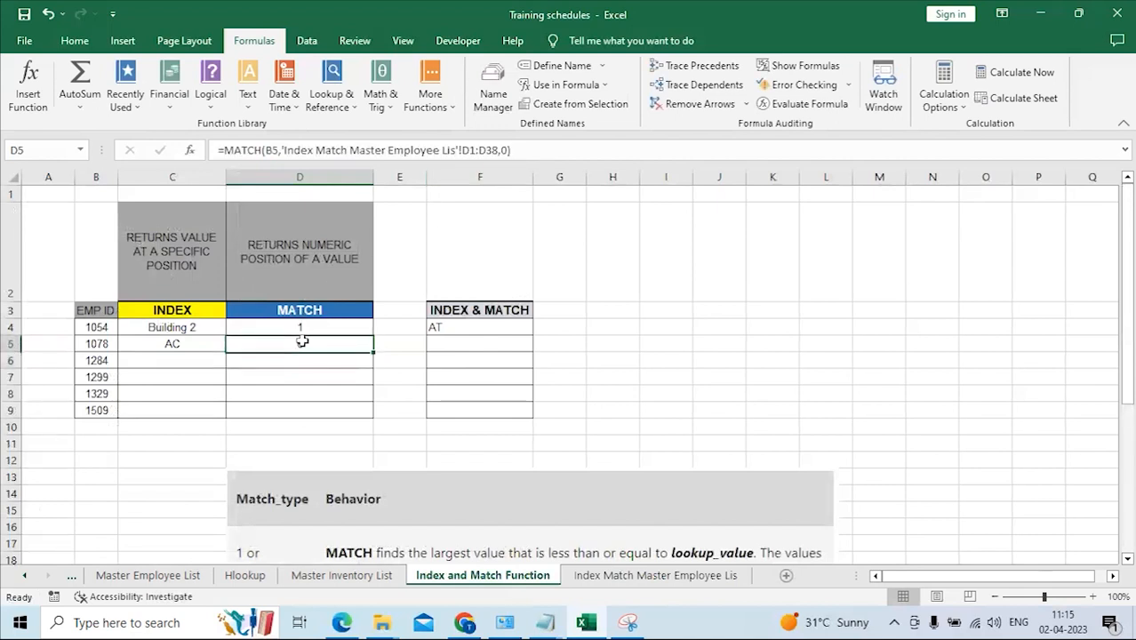
# Compare the D5 MATCH result by setting its lookup array to D2:D38 and restoring it to D1:D38.
pyautogui.click(478, 148)
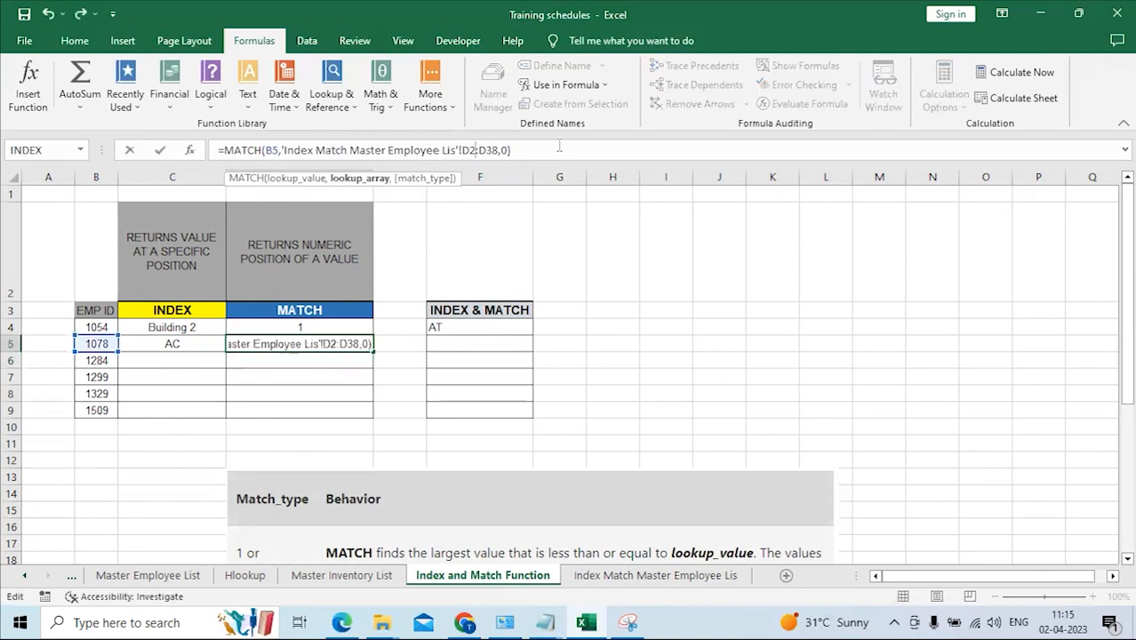
pyautogui.press('Return')
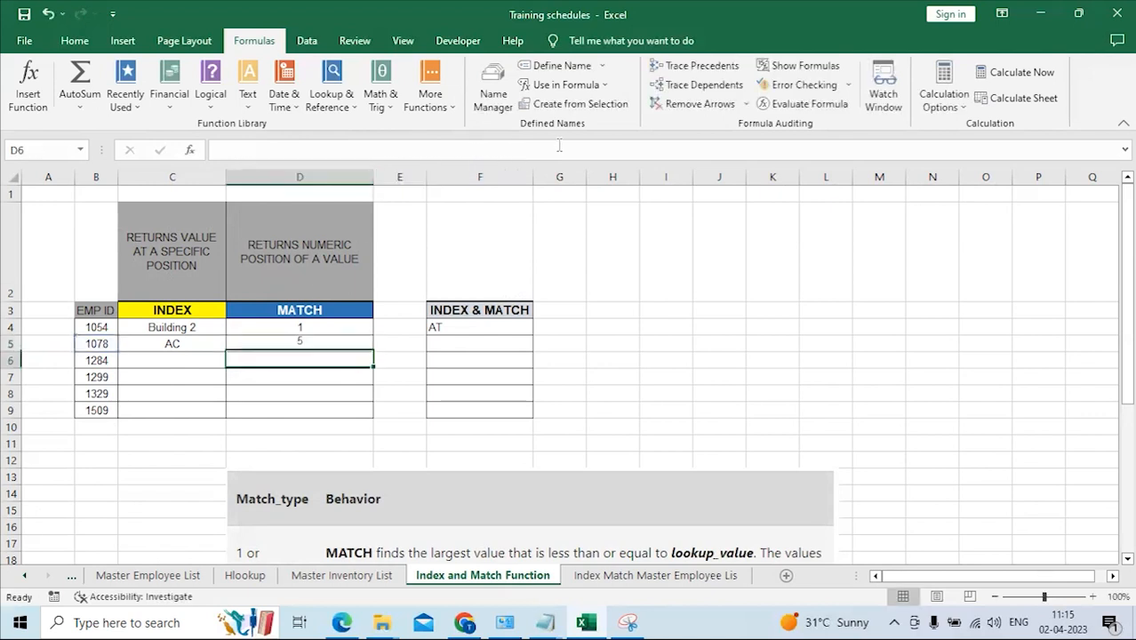
pyautogui.click(305, 346)
pyautogui.click(478, 149)
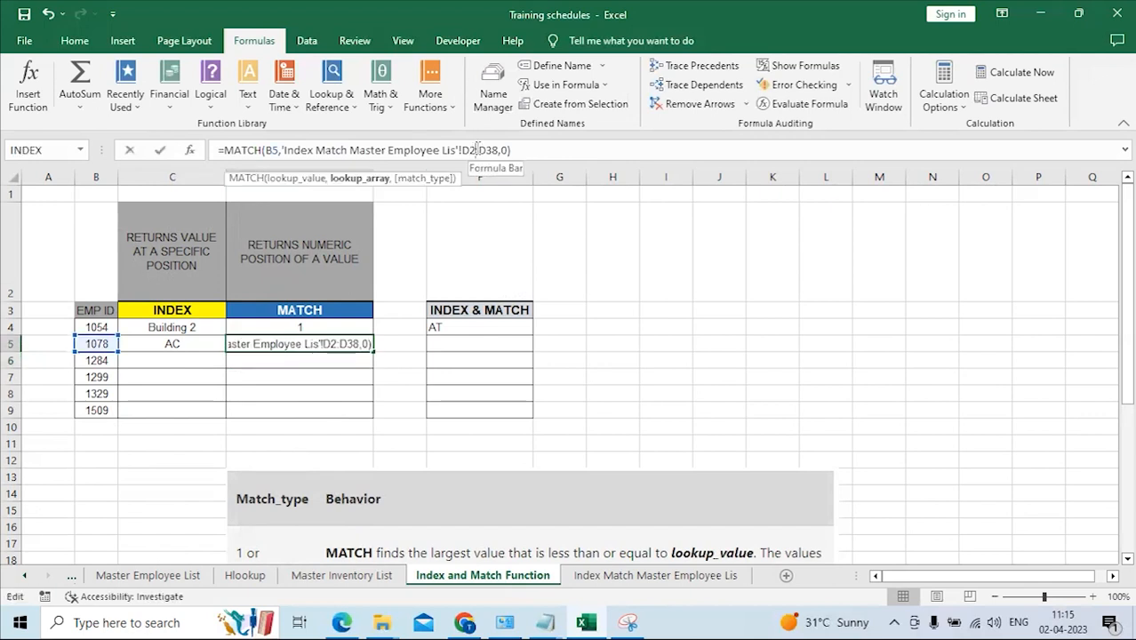
pyautogui.press('Return')
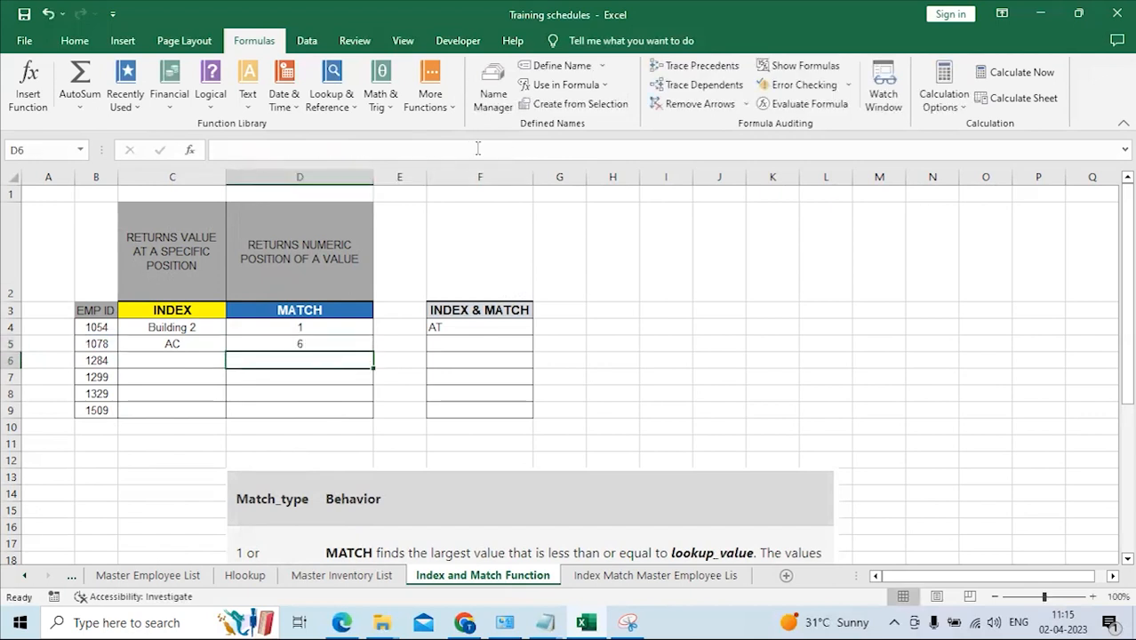
# Count the Emp ID cells from D2 to D6 on the Index Match Master Employee Lis sheet, leaving out the header.
pyautogui.click(308, 341)
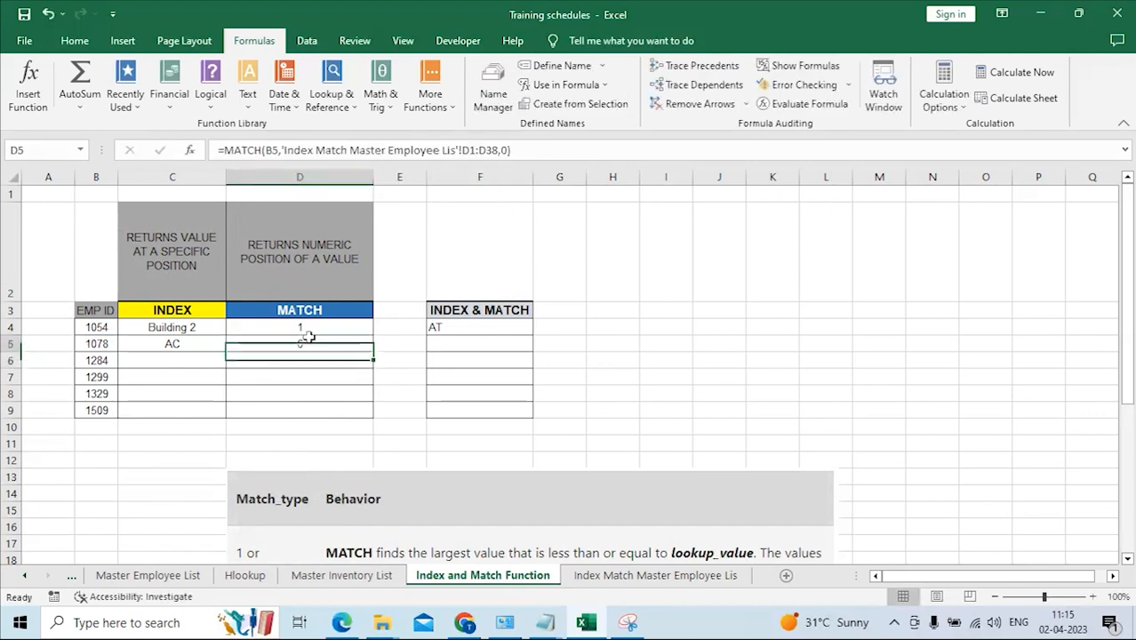
pyautogui.click(613, 576)
pyautogui.press('Up')
pyautogui.press('Up')
pyautogui.press('Up')
pyautogui.press('Up')
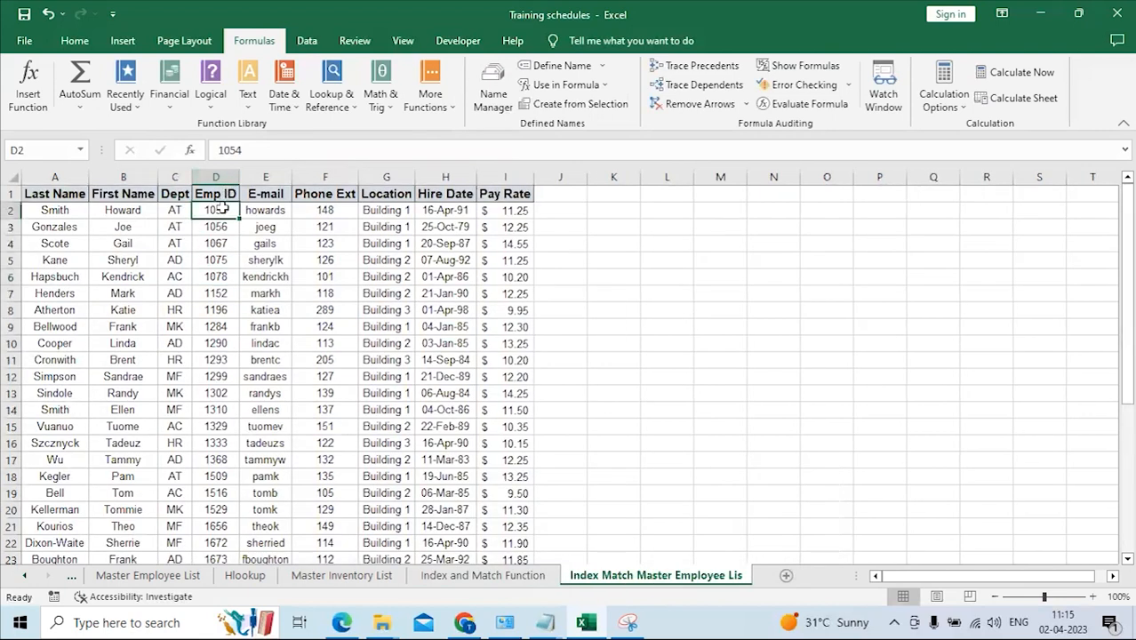
pyautogui.hotkey('ctrl', 'shift', 'Down')
pyautogui.scroll(5, 221, 208)
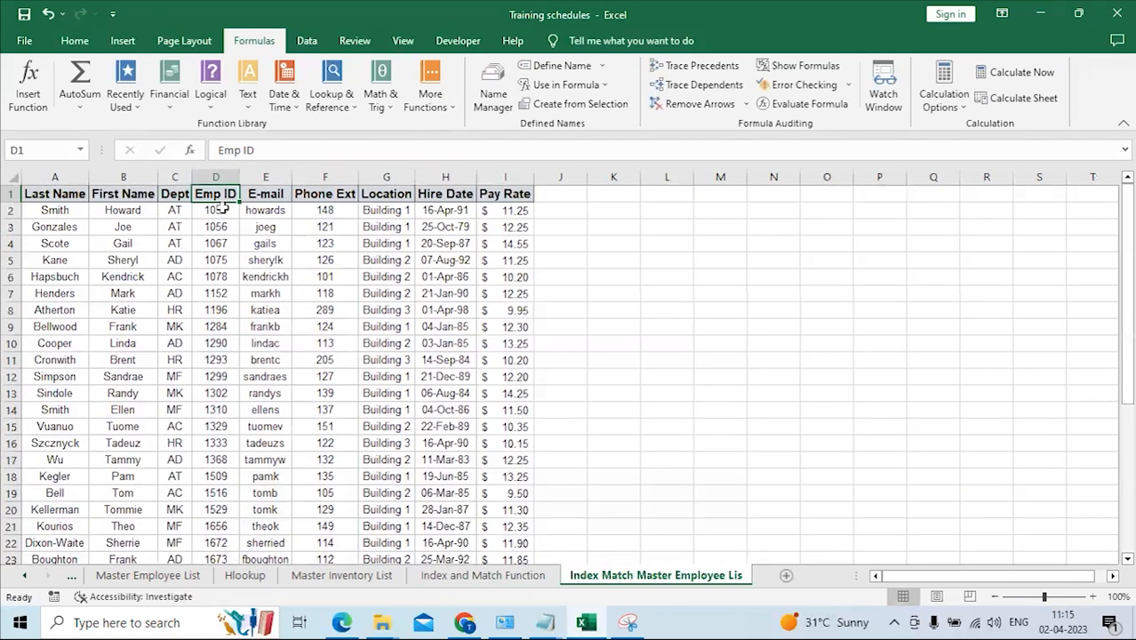
pyautogui.click(222, 279)
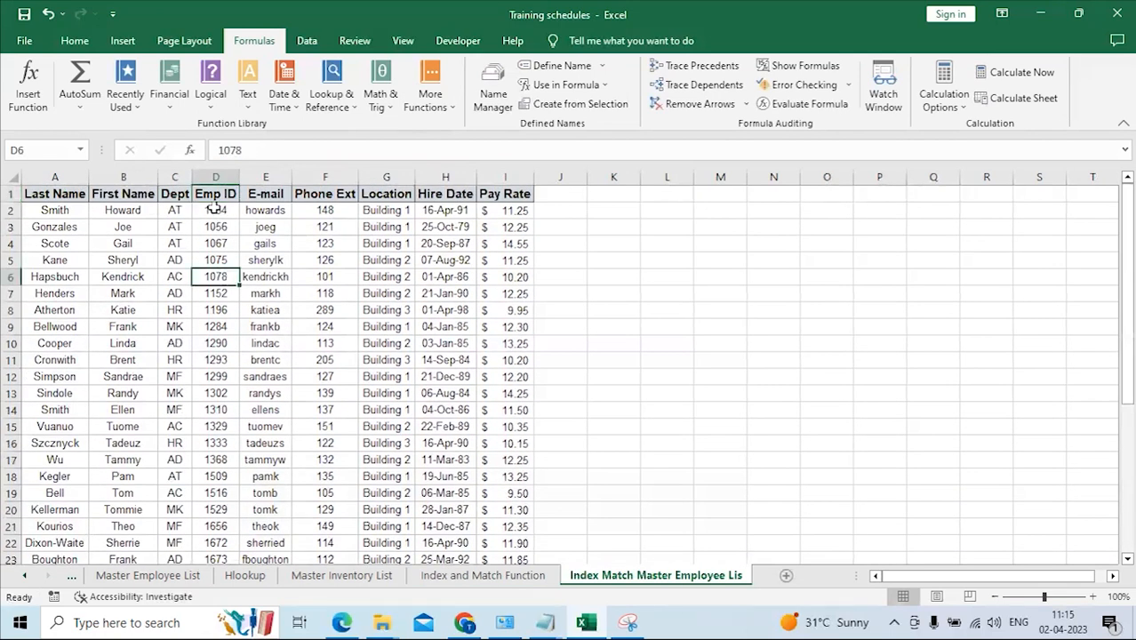
pyautogui.moveTo(216, 210); pyautogui.dragTo(218, 276)
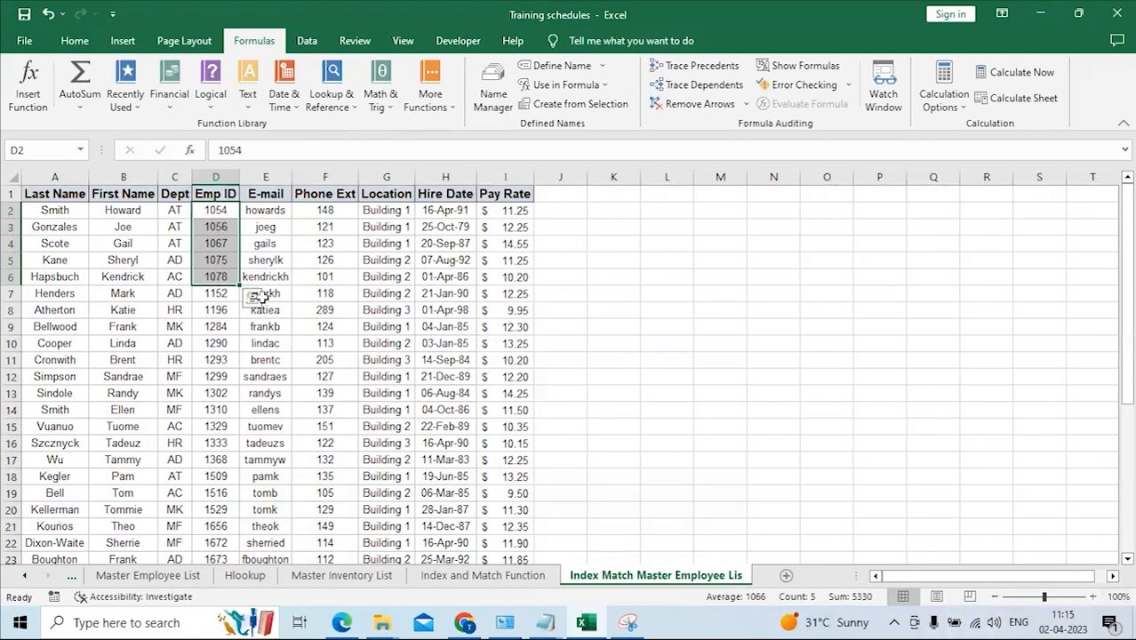
# Count the Emp ID cells from D1 to D6, including the header, to check the D5 MATCH result.
pyautogui.click(215, 194)
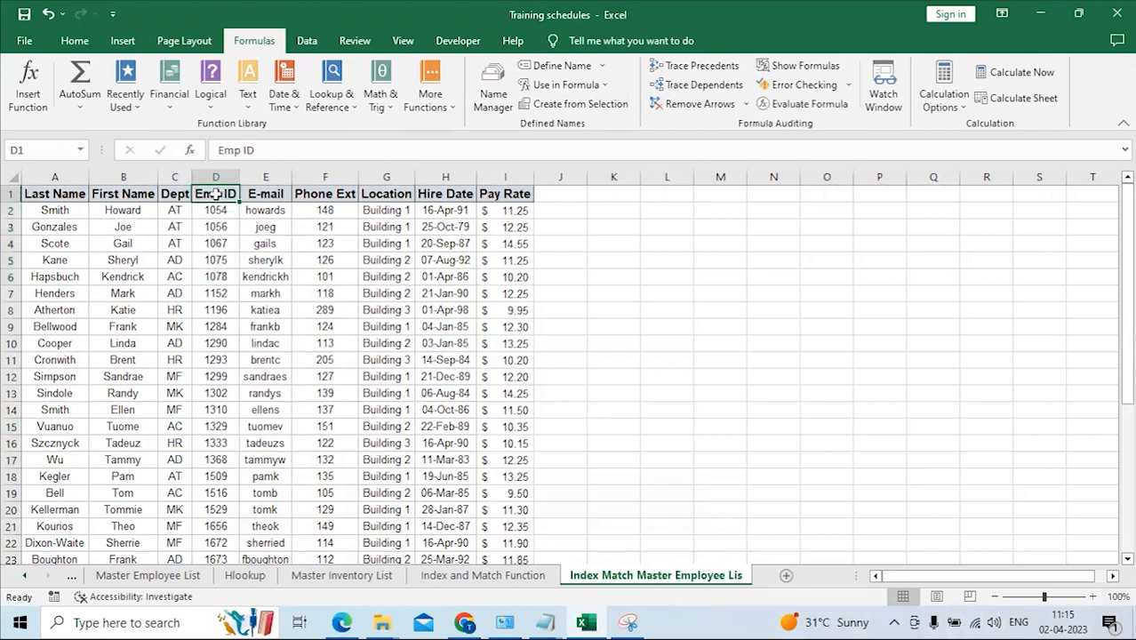
pyautogui.hotkey('ctrl', 'shift', 'Down')
pyautogui.hotkey('ctrl', 'shift', 'Up')
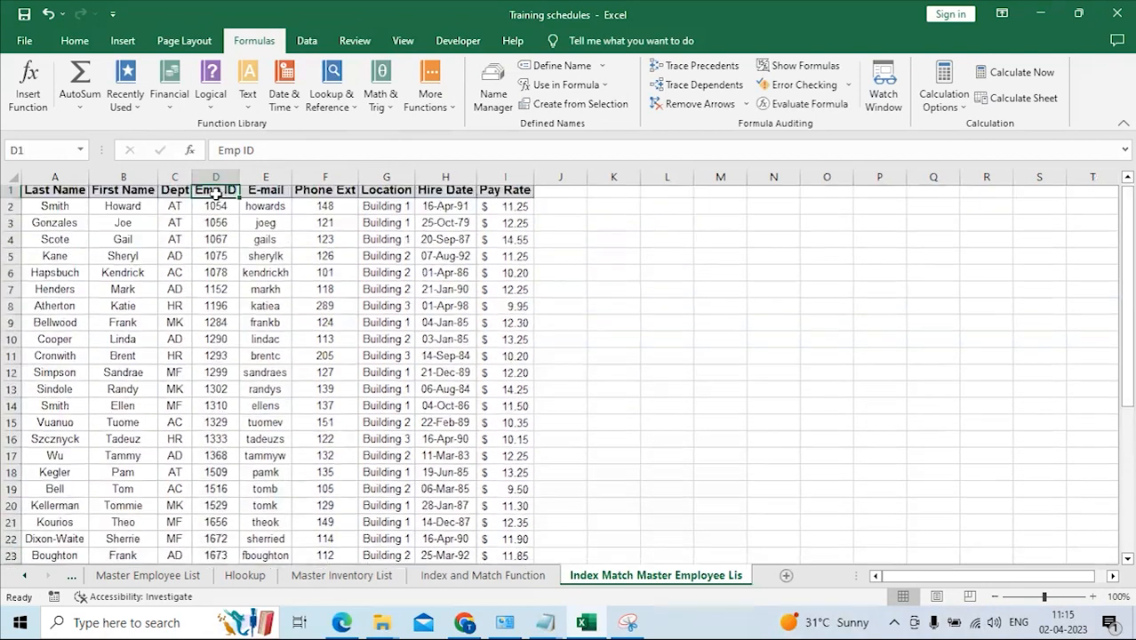
pyautogui.hotkey('shift', 'Down')
pyautogui.hotkey('shift', 'Down')
pyautogui.hotkey('shift', 'Down')
pyautogui.hotkey('shift', 'Down')
pyautogui.hotkey('shift', 'Down')
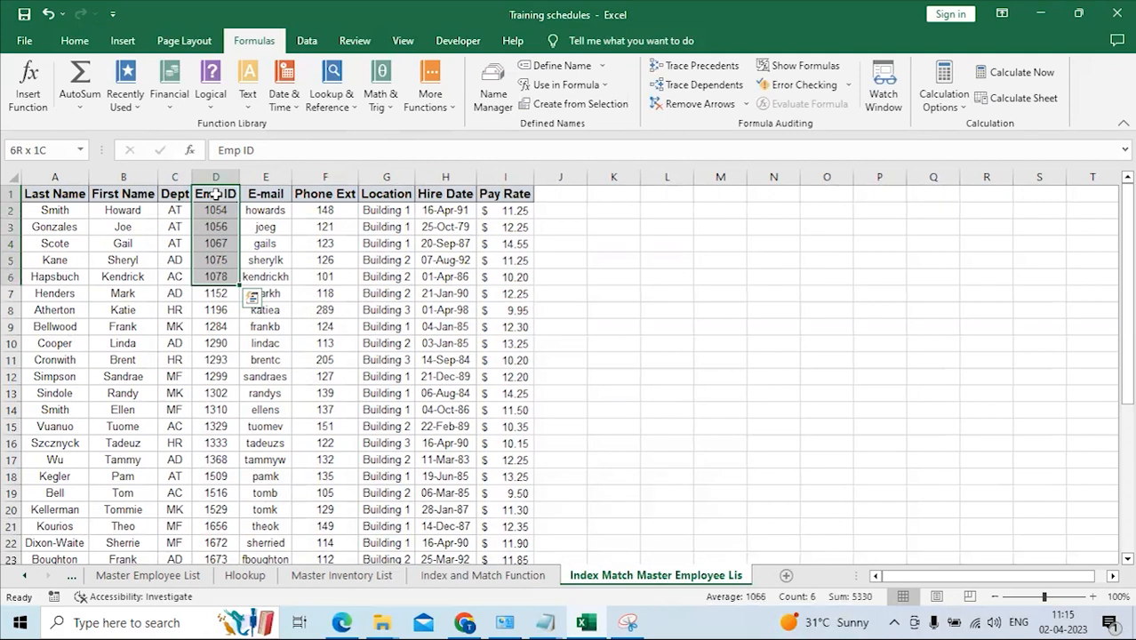
pyautogui.hotkey('ctrl', 'Home')
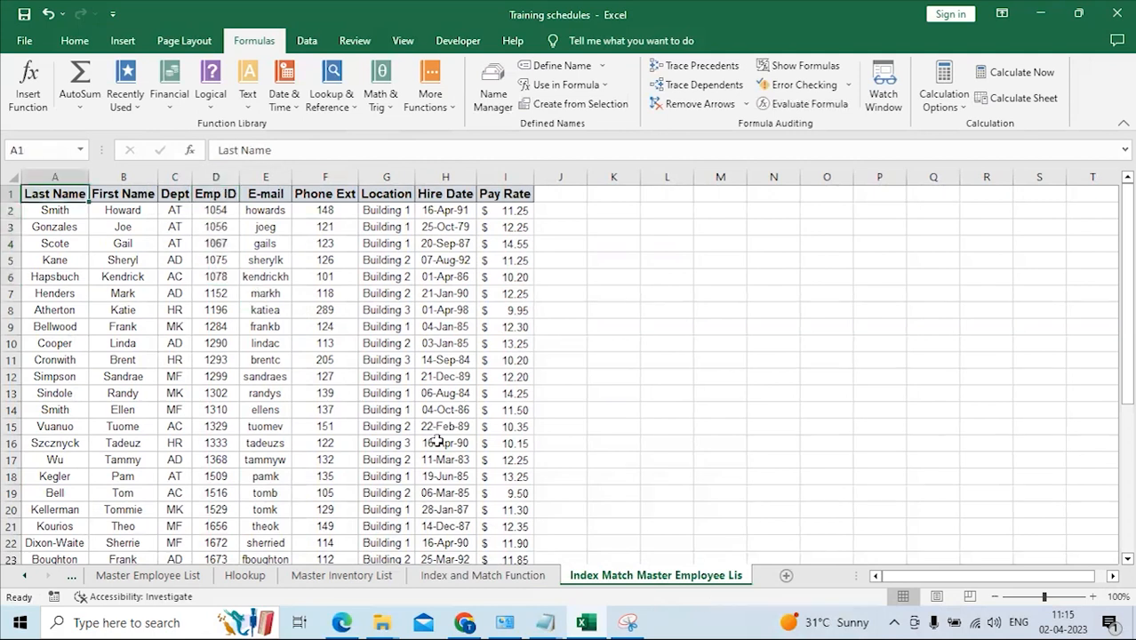
# Compare the positions of the Emp ID and Dept columns on the Index Match Master Employee Lis sheet.
pyautogui.click(466, 577)
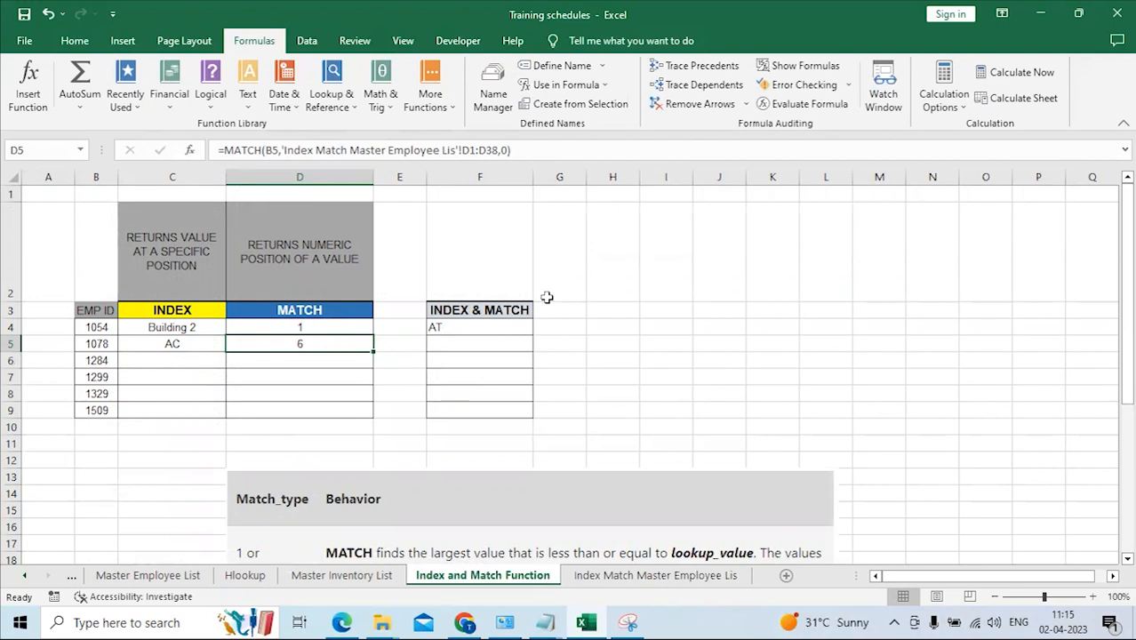
pyautogui.click(482, 277)
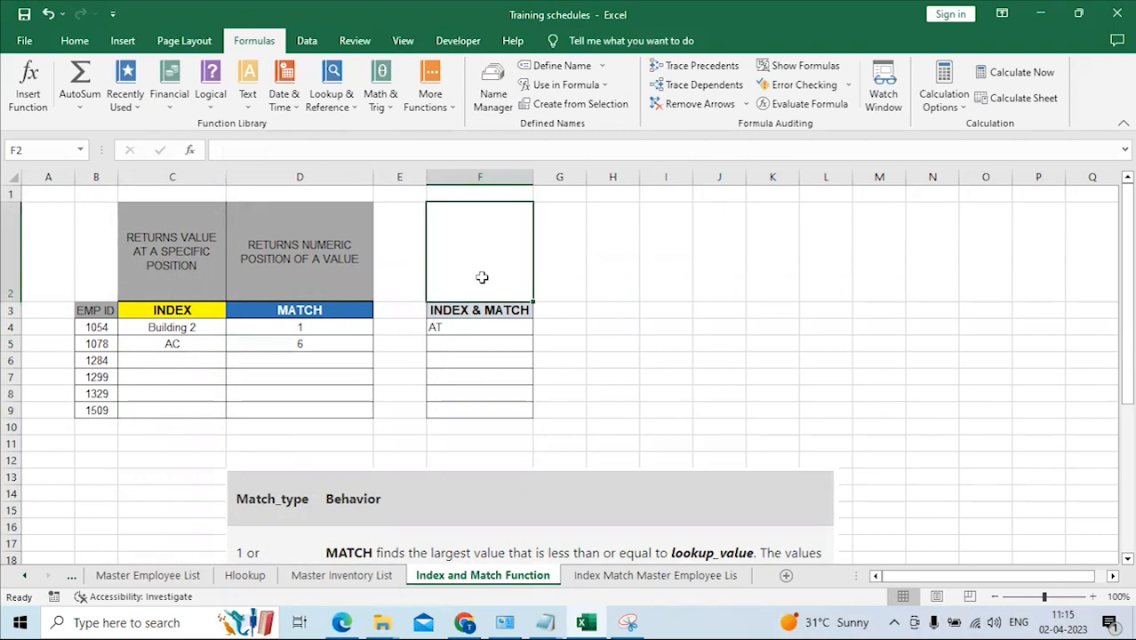
pyautogui.click(655, 575)
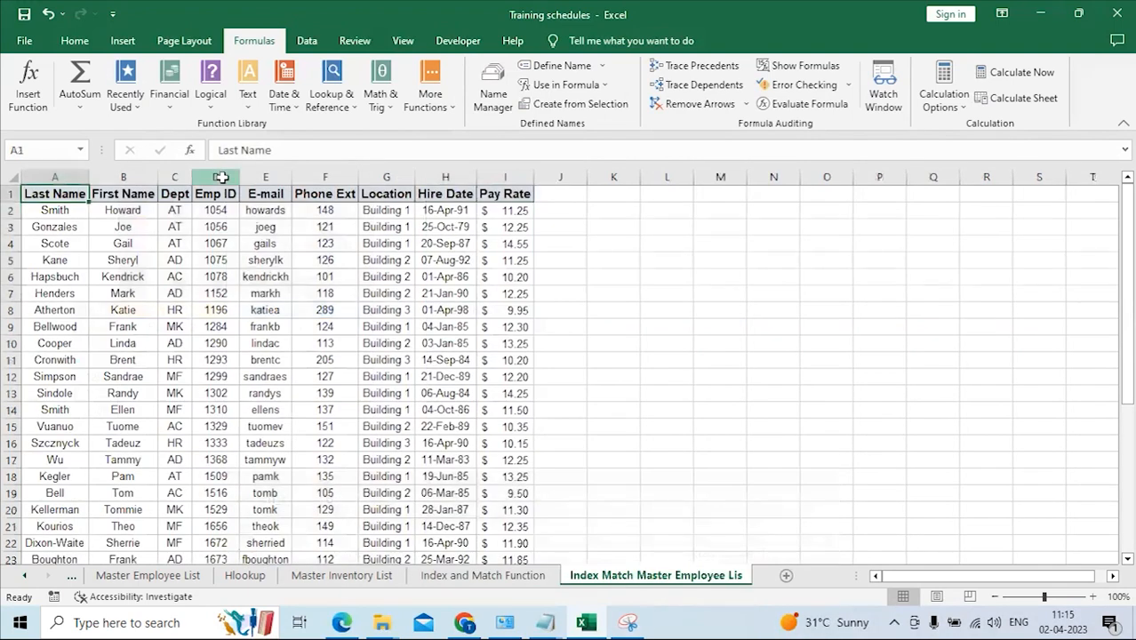
pyautogui.click(223, 177)
pyautogui.click(216, 227)
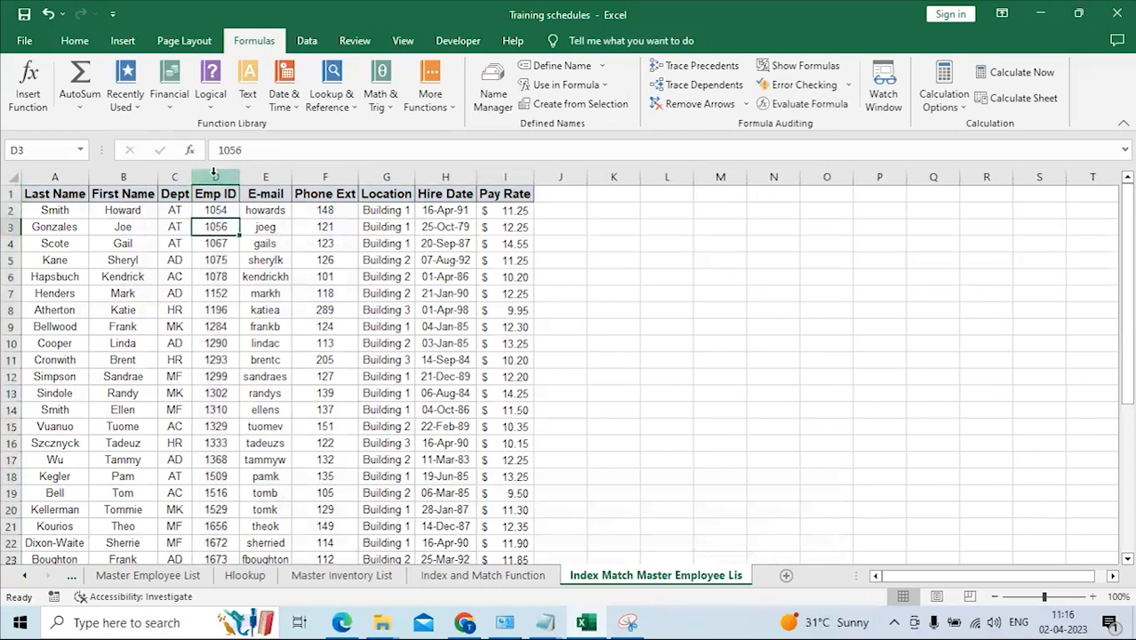
pyautogui.click(174, 177)
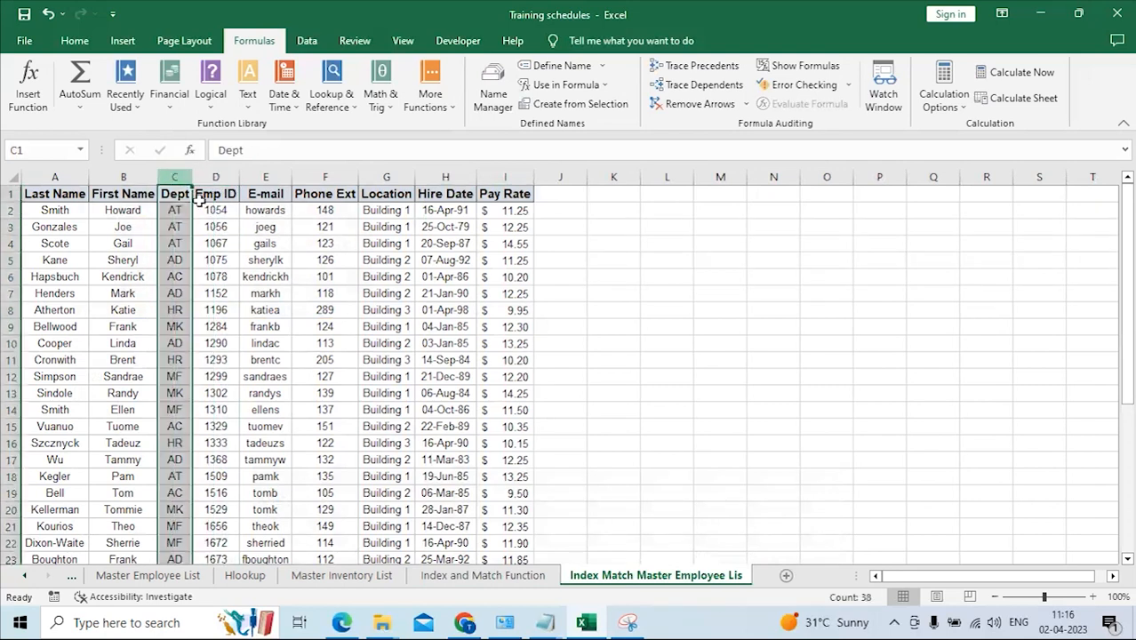
pyautogui.click(216, 276)
# Trace the employee ID in B4 to its Emp ID cell D2 and Dept cell C2 on the employee list sheet.
pyautogui.click(480, 575)
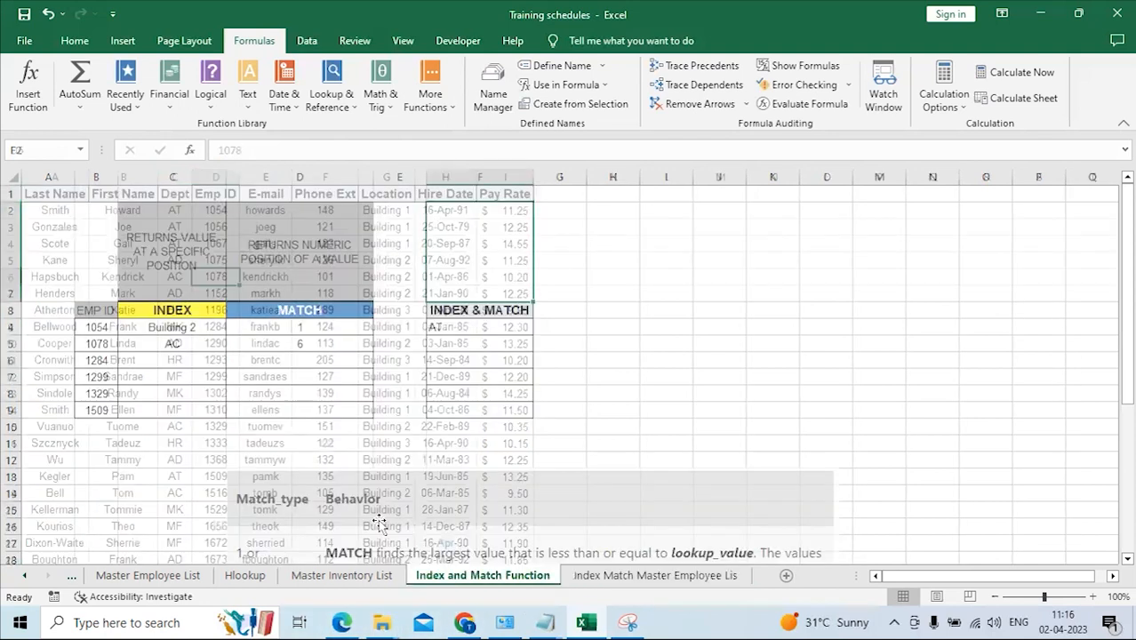
pyautogui.click(93, 327)
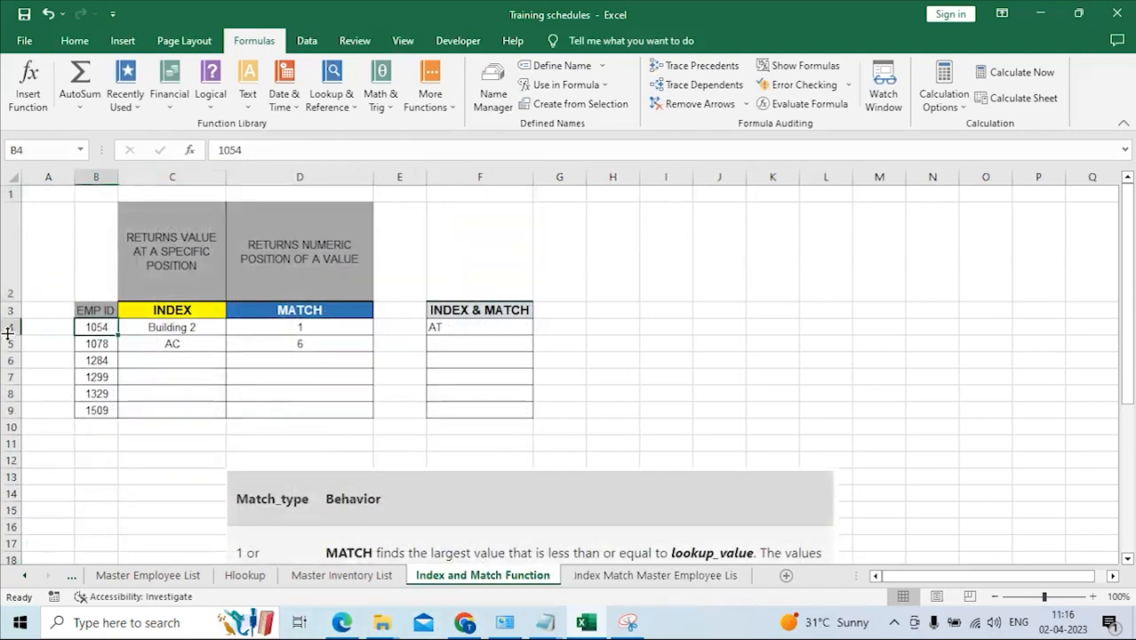
pyautogui.click(614, 577)
pyautogui.click(216, 209)
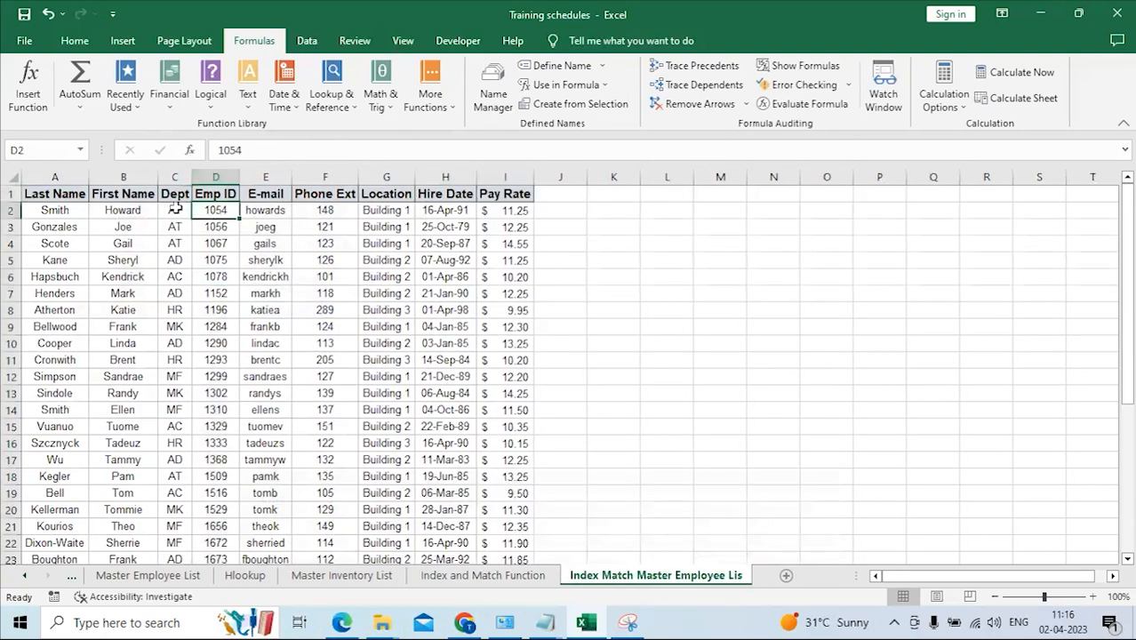
pyautogui.click(177, 207)
pyautogui.click(213, 209)
pyautogui.click(181, 211)
pyautogui.click(218, 210)
pyautogui.click(178, 210)
pyautogui.click(216, 210)
pyautogui.click(176, 209)
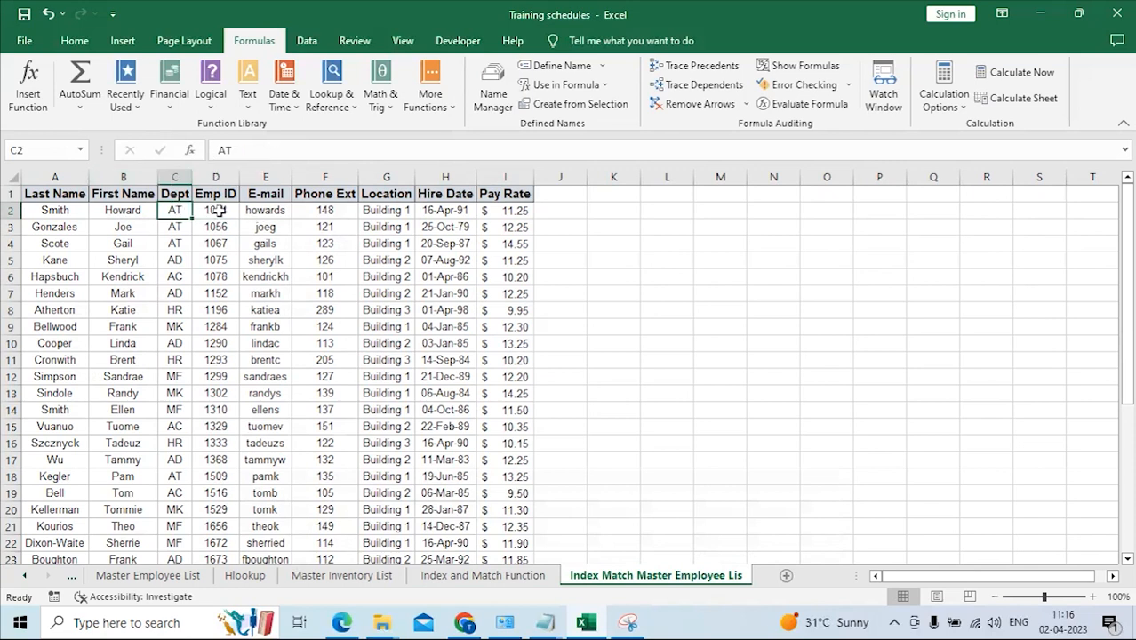
pyautogui.click(220, 211)
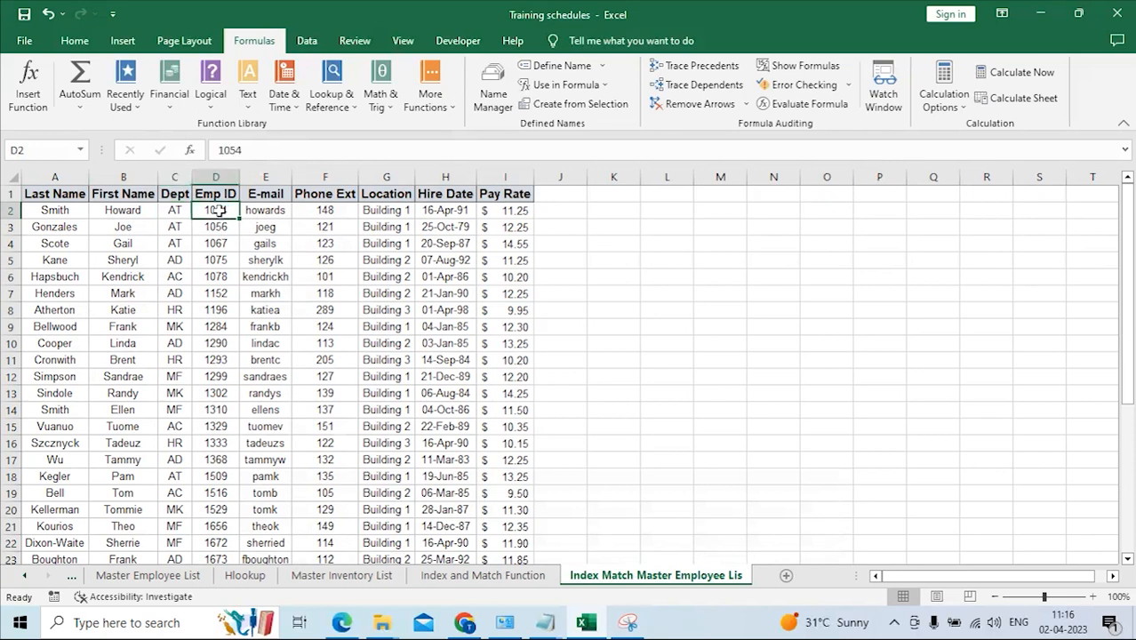
# Examine row 2 on both sides of the Emp ID, D2:I2 and A2:D2, and return to the Index and Match Function sheet.
pyautogui.moveTo(220, 210); pyautogui.dragTo(511, 213)
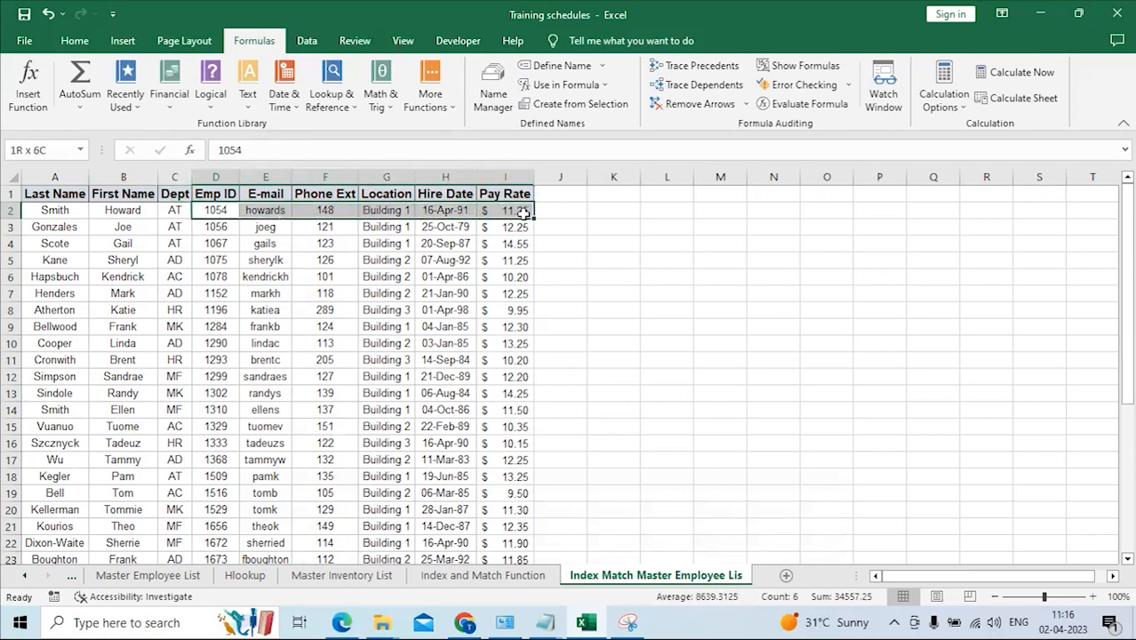
pyautogui.click(215, 211)
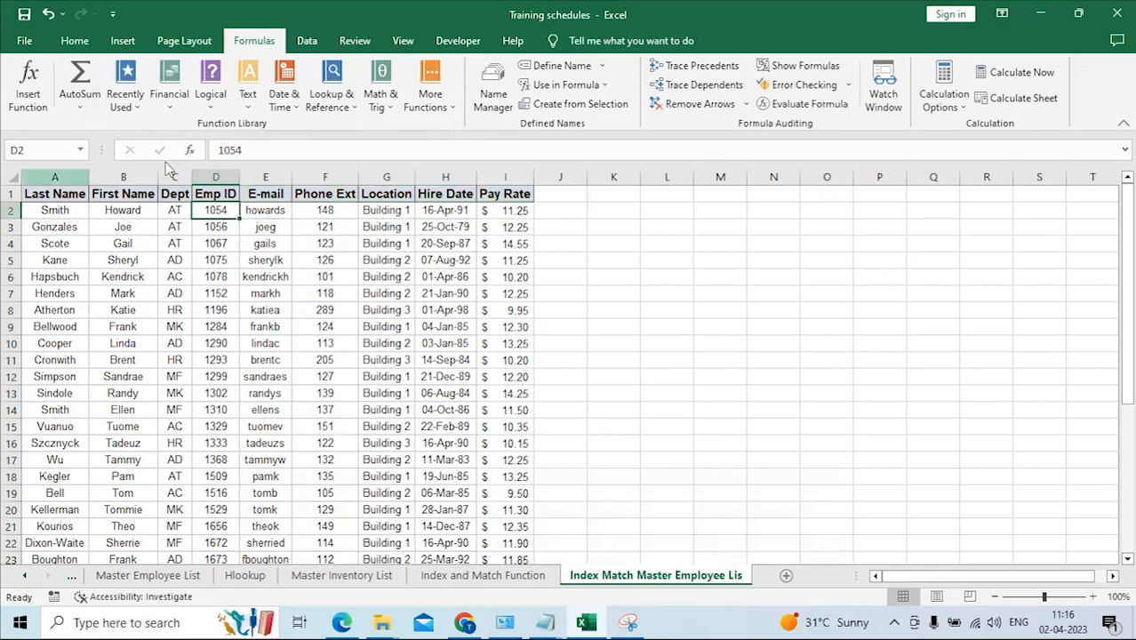
pyautogui.moveTo(208, 211); pyautogui.dragTo(52, 212)
pyautogui.click(150, 244)
pyautogui.click(220, 210)
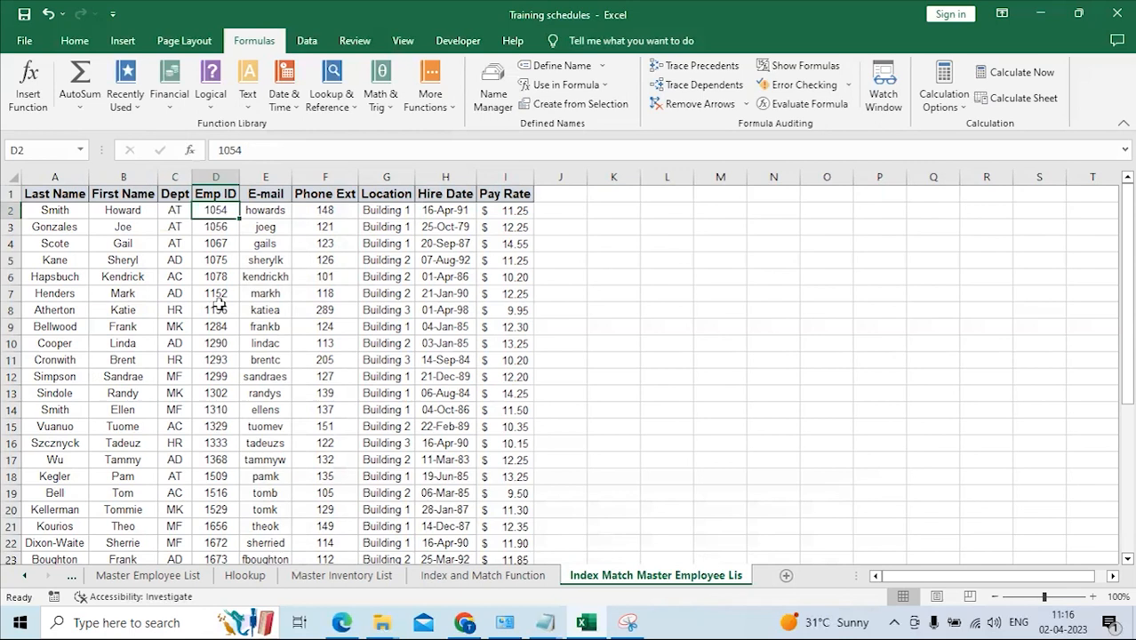
pyautogui.click(531, 580)
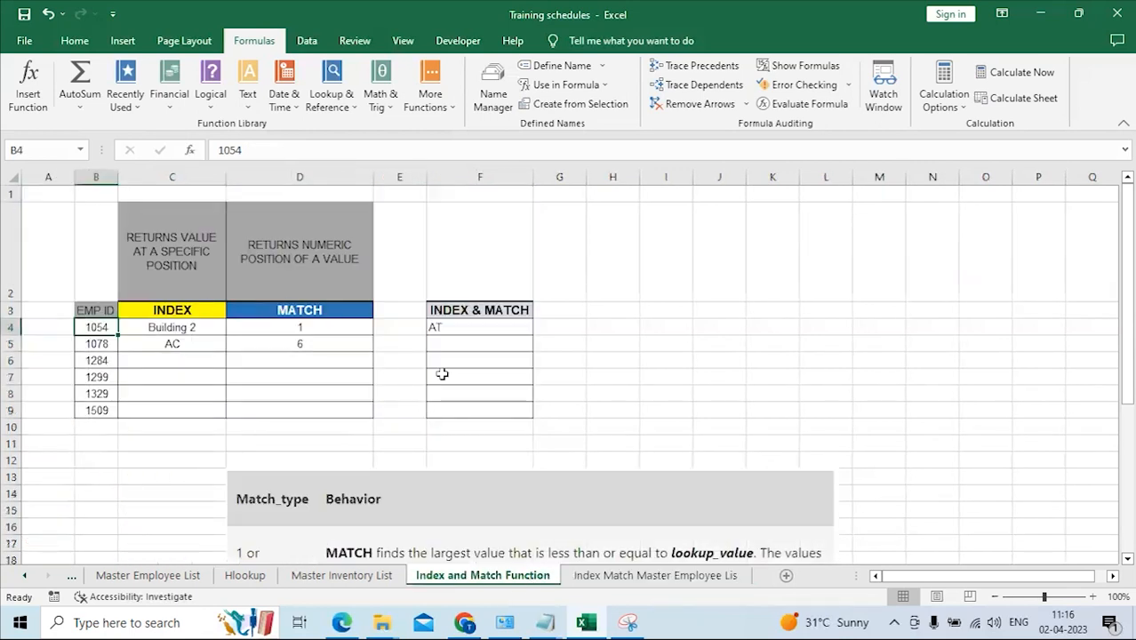
pyautogui.click(456, 342)
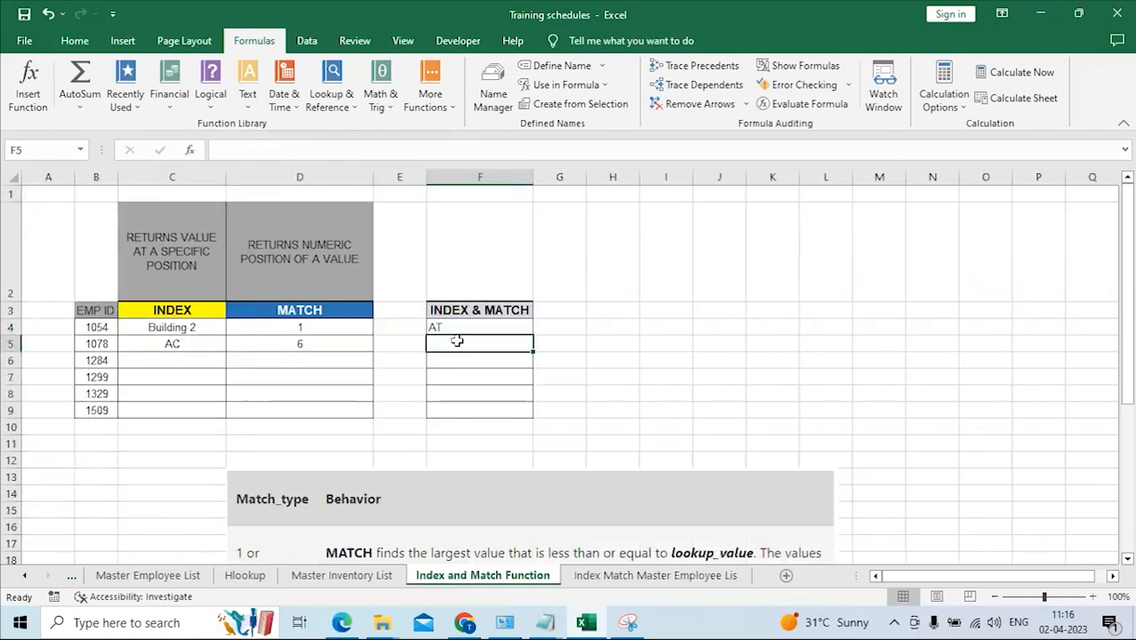
pyautogui.write('=')
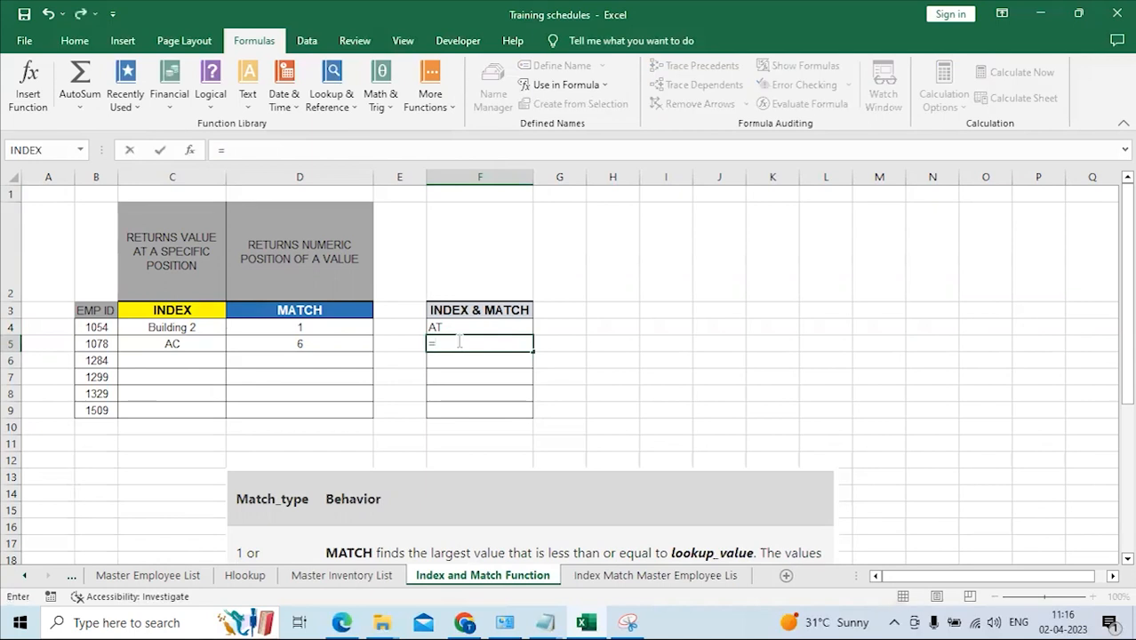
pyautogui.write('index')
pyautogui.press('Tab')
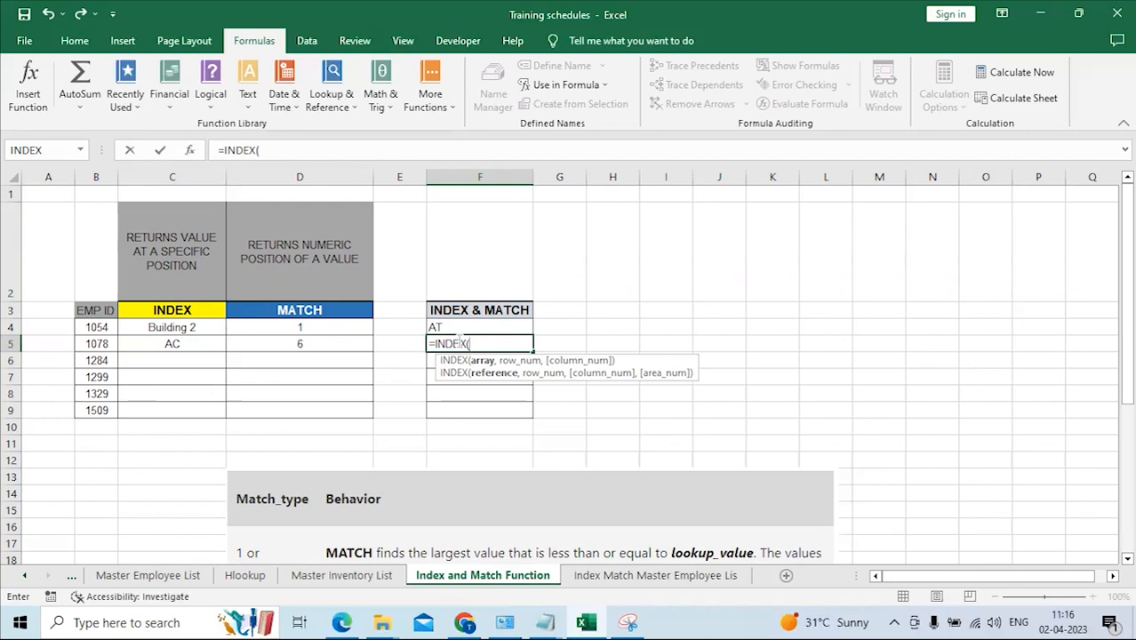
pyautogui.press('BackSpace')
pyautogui.press('BackSpace')
pyautogui.press('BackSpace')
pyautogui.press('BackSpace')
pyautogui.press('BackSpace')
pyautogui.press('BackSpace')
pyautogui.press('BackSpace')
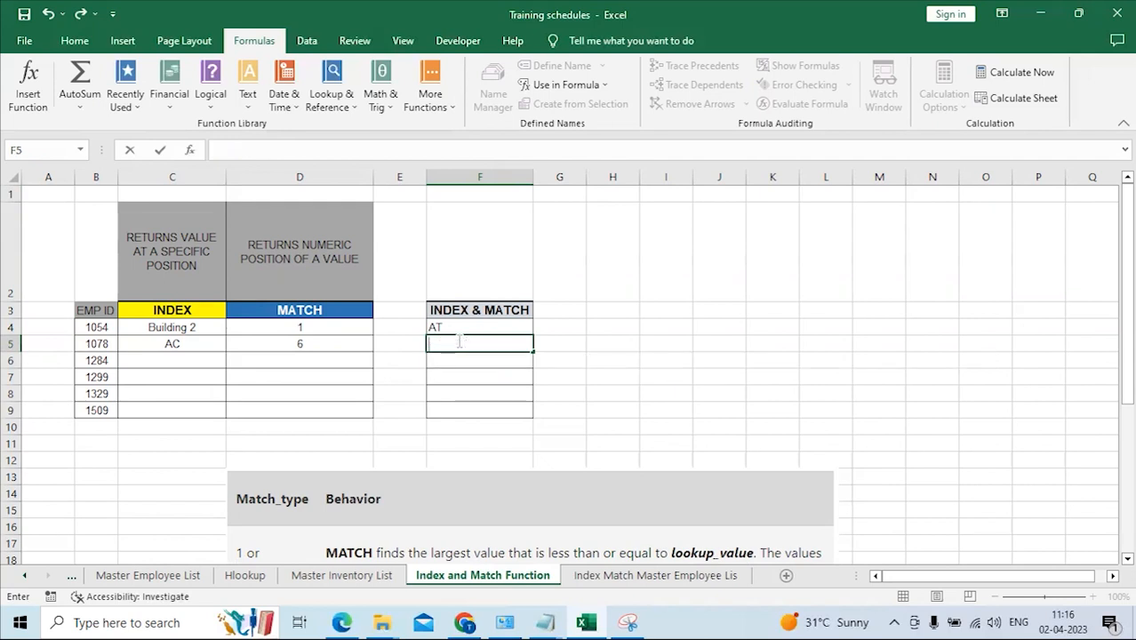
pyautogui.press('Escape')
pyautogui.press('Up')
# Start an INDEX formula in F5 with the Dept range C2:C38 from the Index Match Master Employee Lis sheet as the array.
pyautogui.click(457, 341)
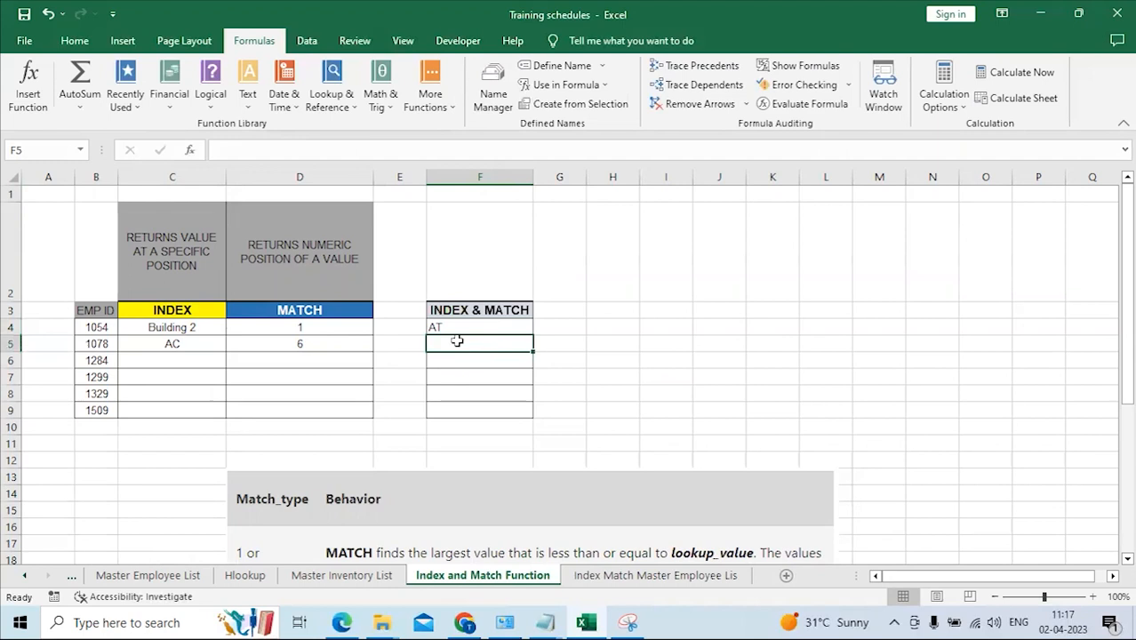
pyautogui.write('=arr')
pyautogui.press('BackSpace')
pyautogui.press('BackSpace')
pyautogui.press('BackSpace')
pyautogui.write('inee')
pyautogui.press('Tab')
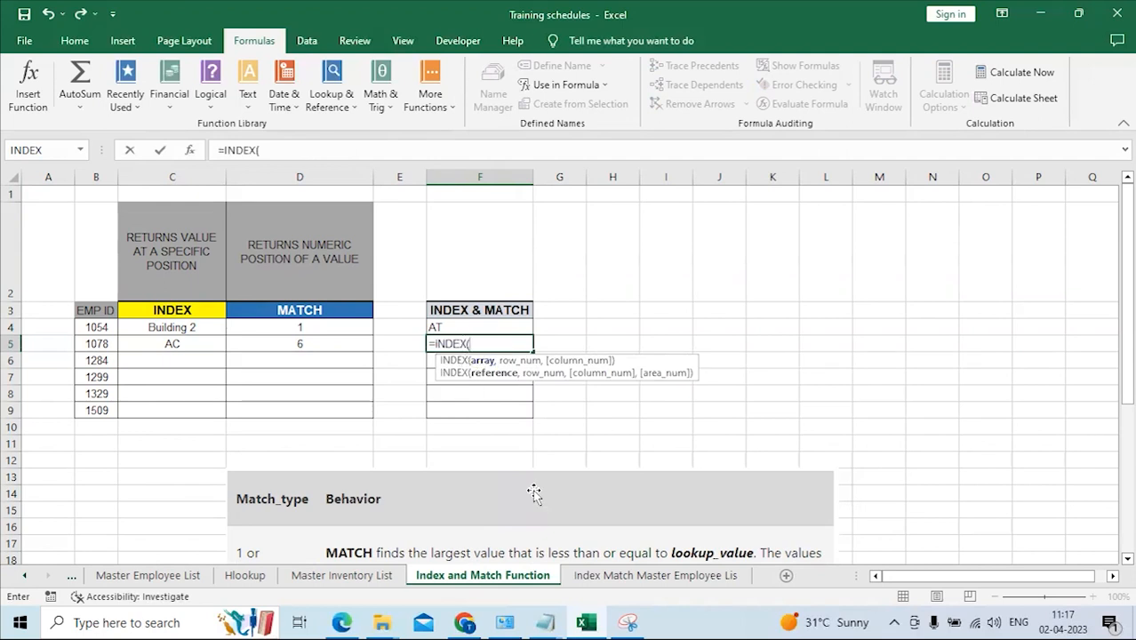
pyautogui.click(655, 576)
pyautogui.click(180, 210)
pyautogui.hotkey('ctrl', 'shift', 'Down')
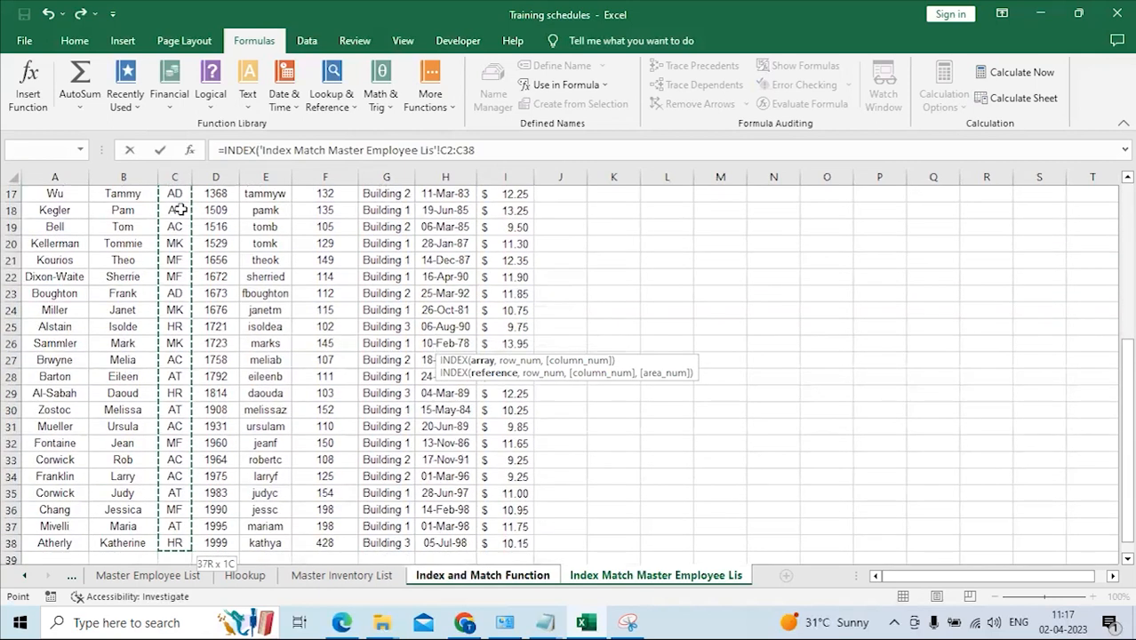
pyautogui.write(',')
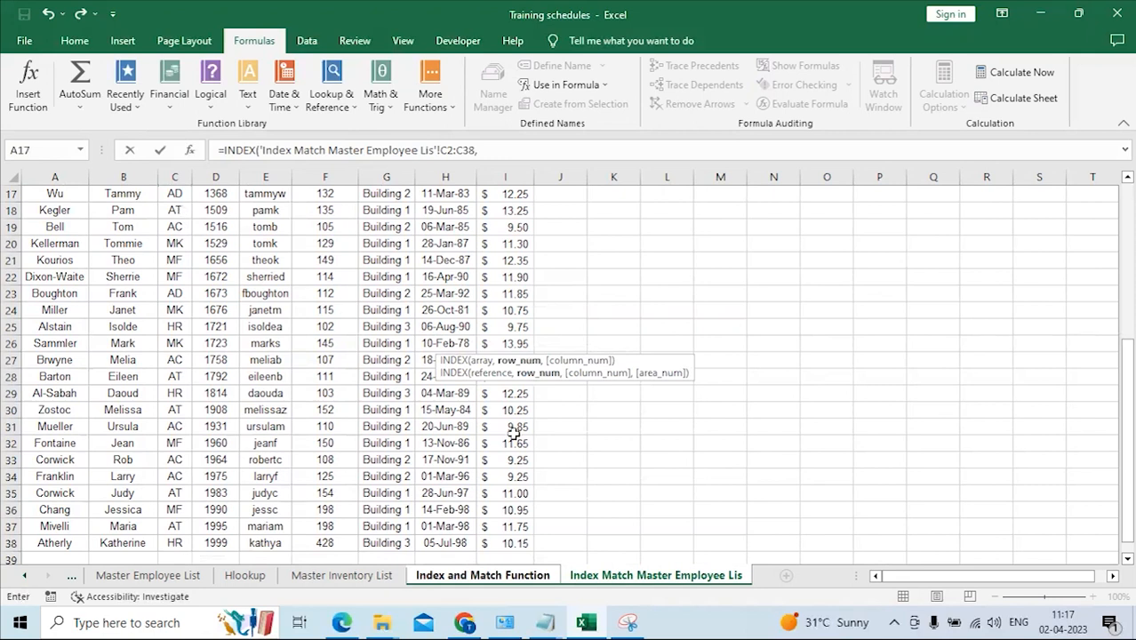
# Remove the stray sheet reference from the F5 formula and nest MATCH as the row number, with B5 as its lookup value.
pyautogui.click(518, 576)
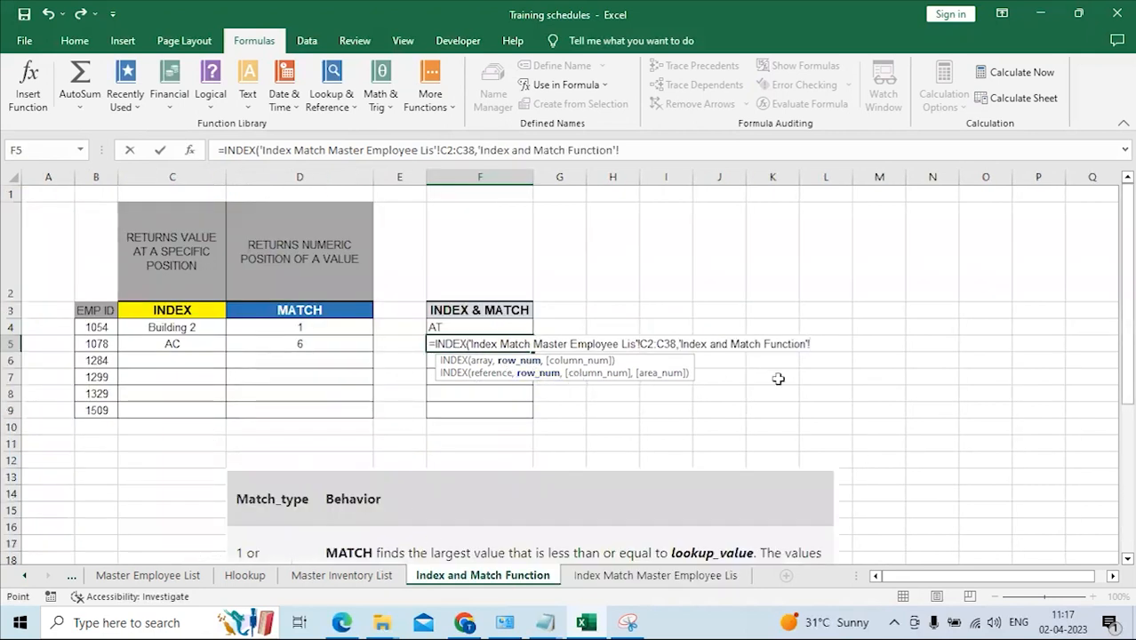
pyautogui.moveTo(811, 344); pyautogui.dragTo(682, 338)
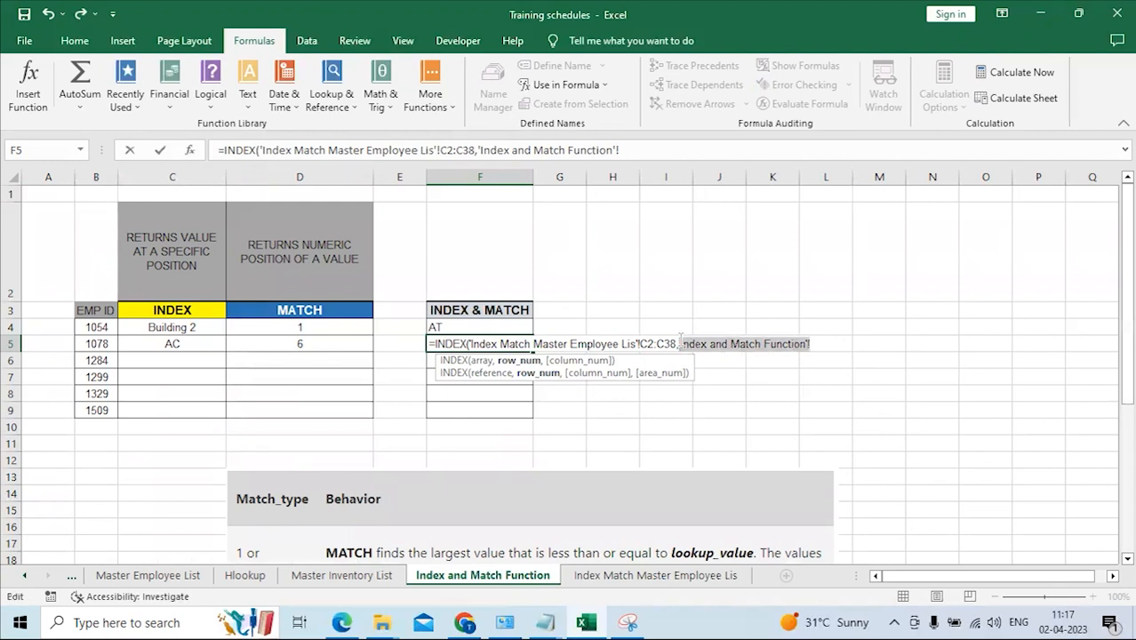
pyautogui.press('BackSpace')
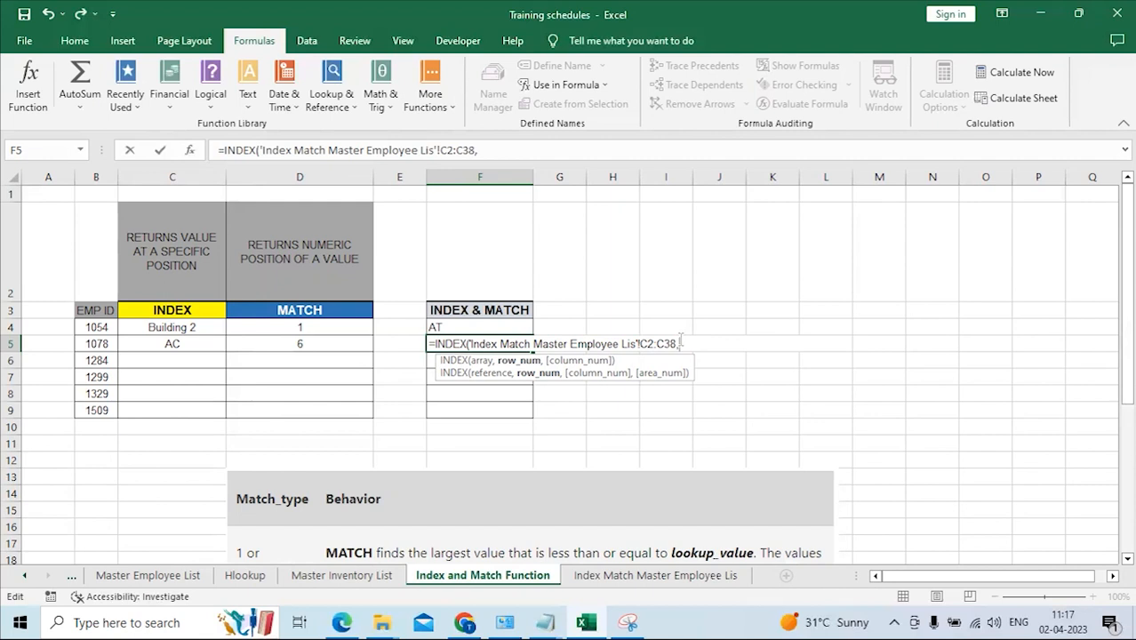
pyautogui.write('matc')
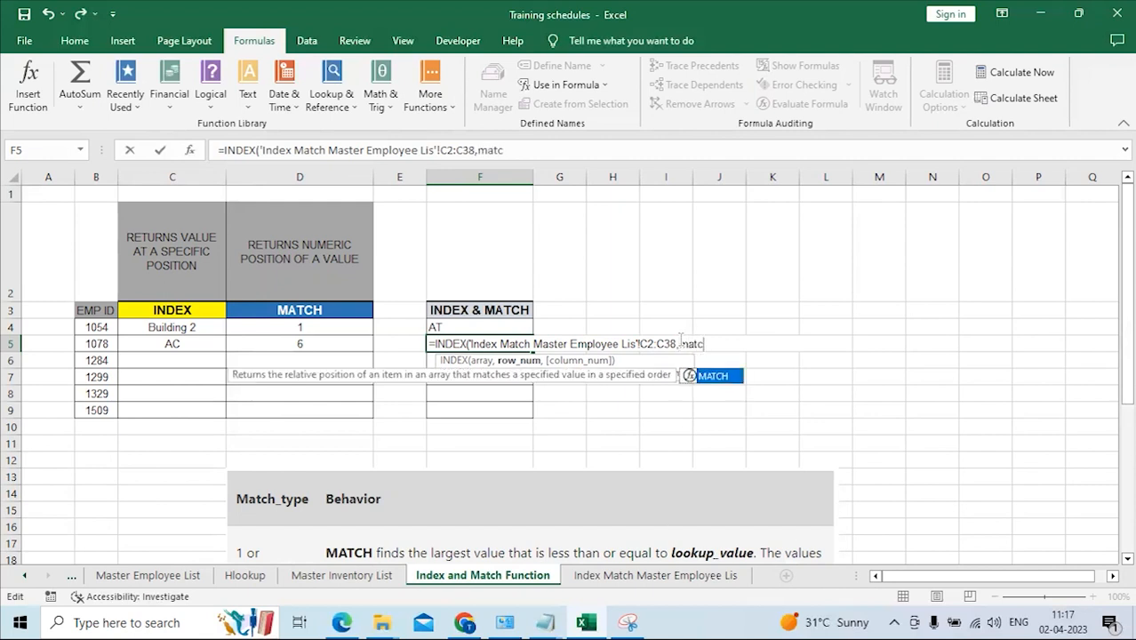
pyautogui.press('Tab')
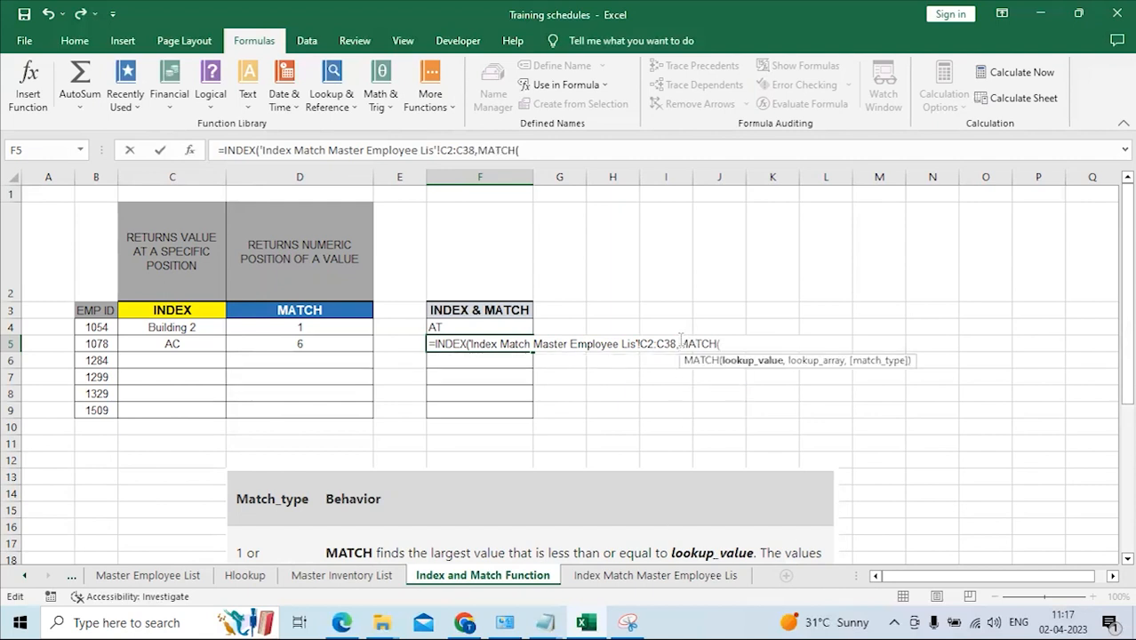
pyautogui.click(96, 347)
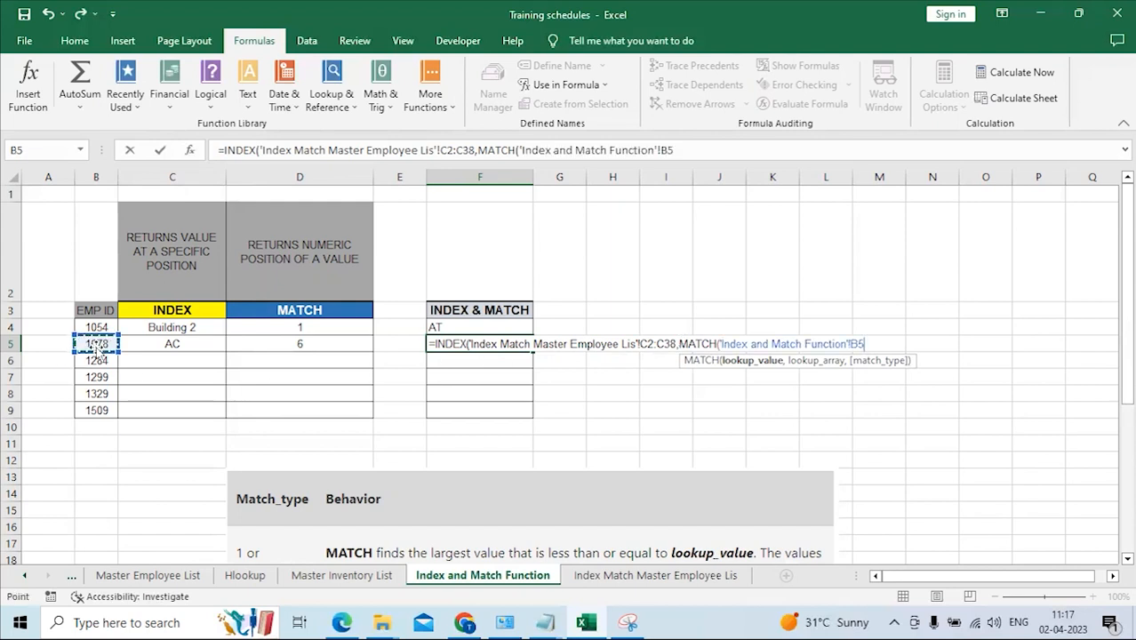
pyautogui.write(',')
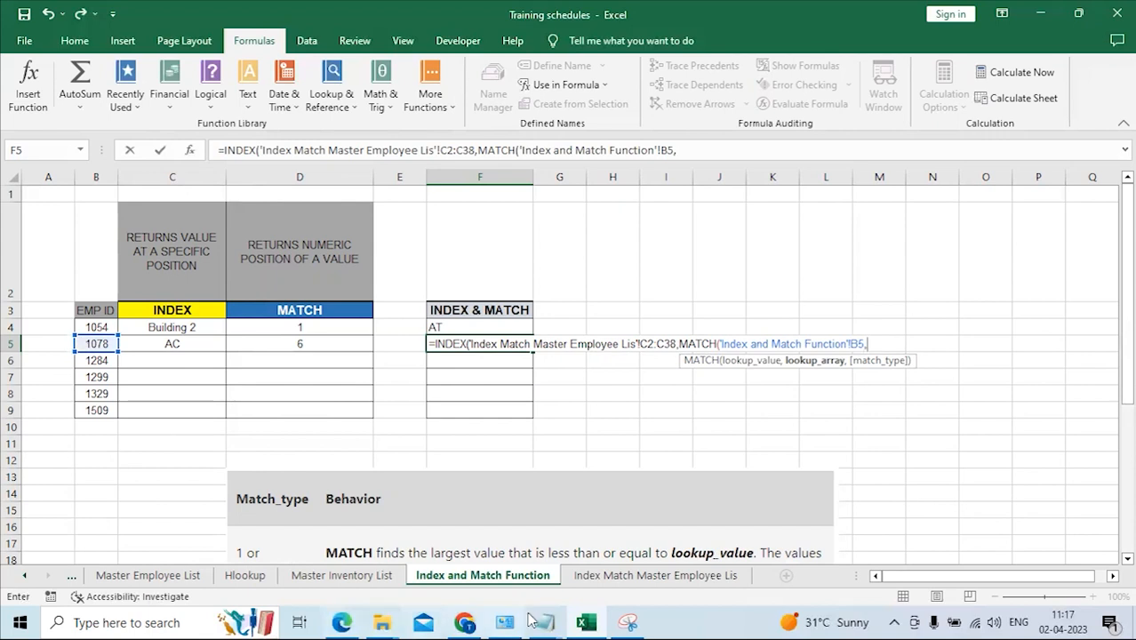
# Give MATCH the Emp ID range D2:D38 on the employee list sheet and match type 0, and complete the formula with a blank column number.
pyautogui.click(655, 575)
pyautogui.click(236, 204)
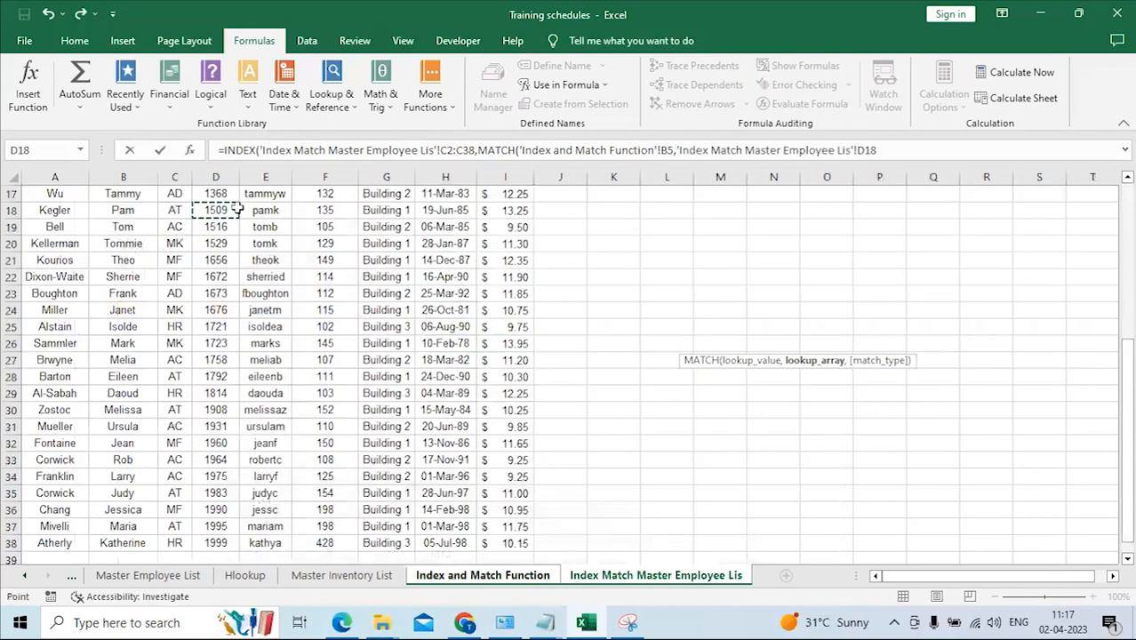
pyautogui.hotkey('ctrl', 'Up')
pyautogui.press('Down')
pyautogui.hotkey('ctrl', 'shift', 'Down')
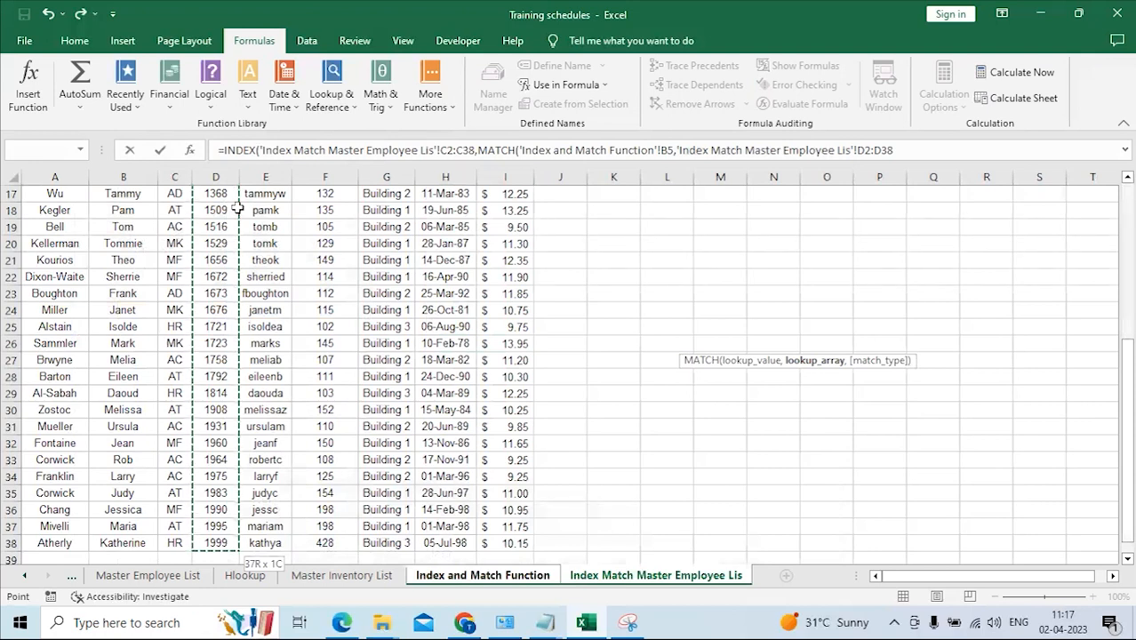
pyautogui.write(',')
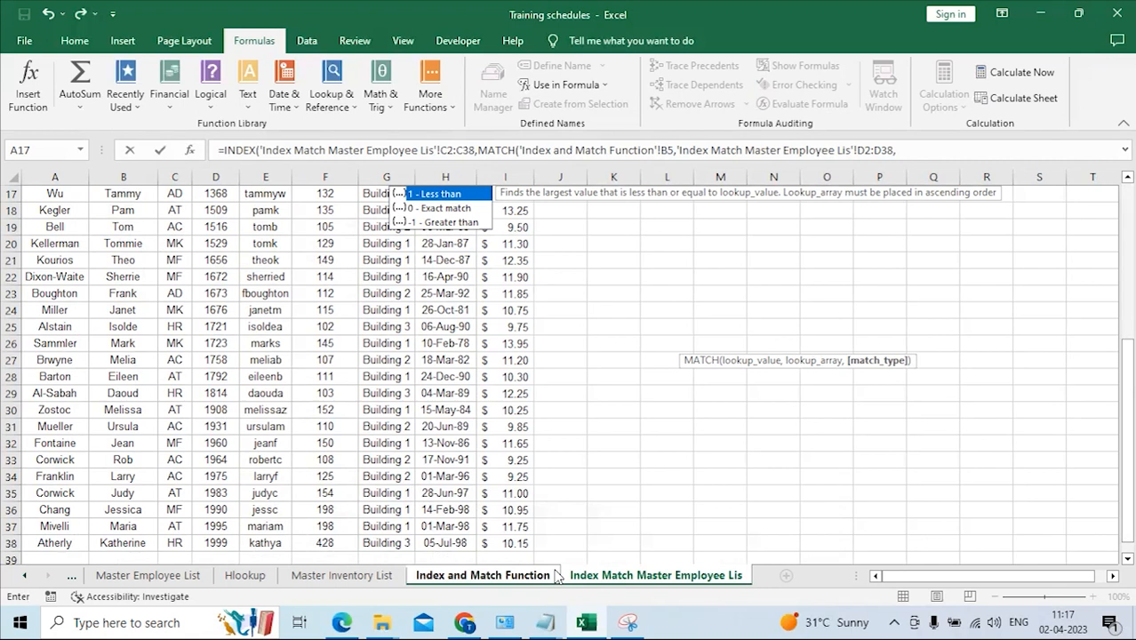
pyautogui.write('0)')
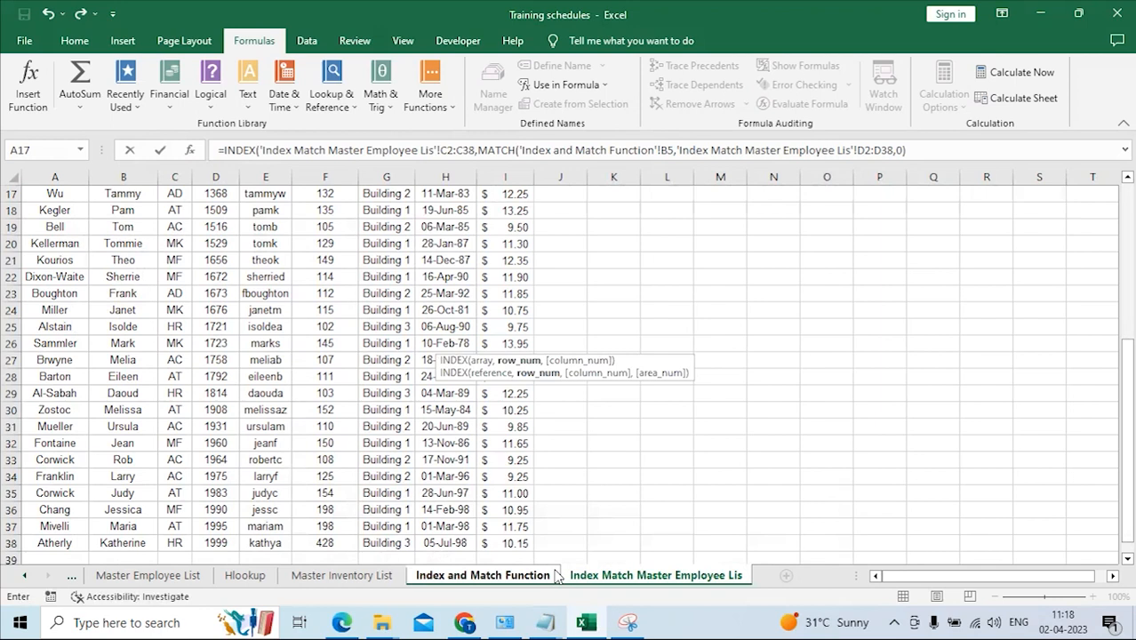
pyautogui.write(',')
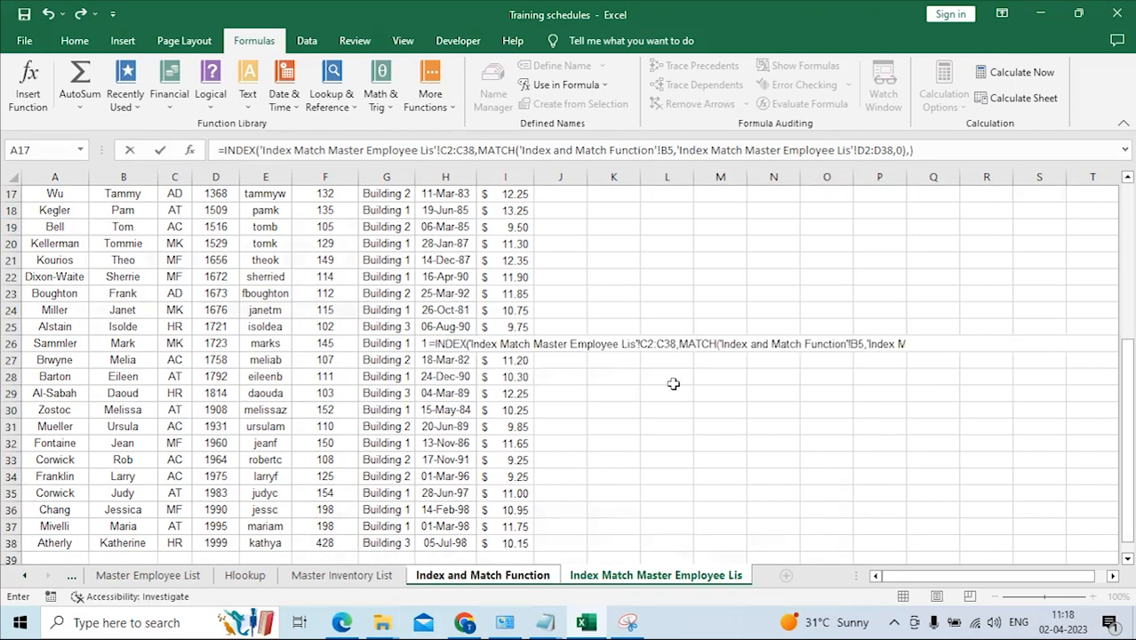
pyautogui.press('Return')
# Check the F5 result for the employee ID in B5 against row 6 of the employee list, including A6:C6.
pyautogui.click(485, 340)
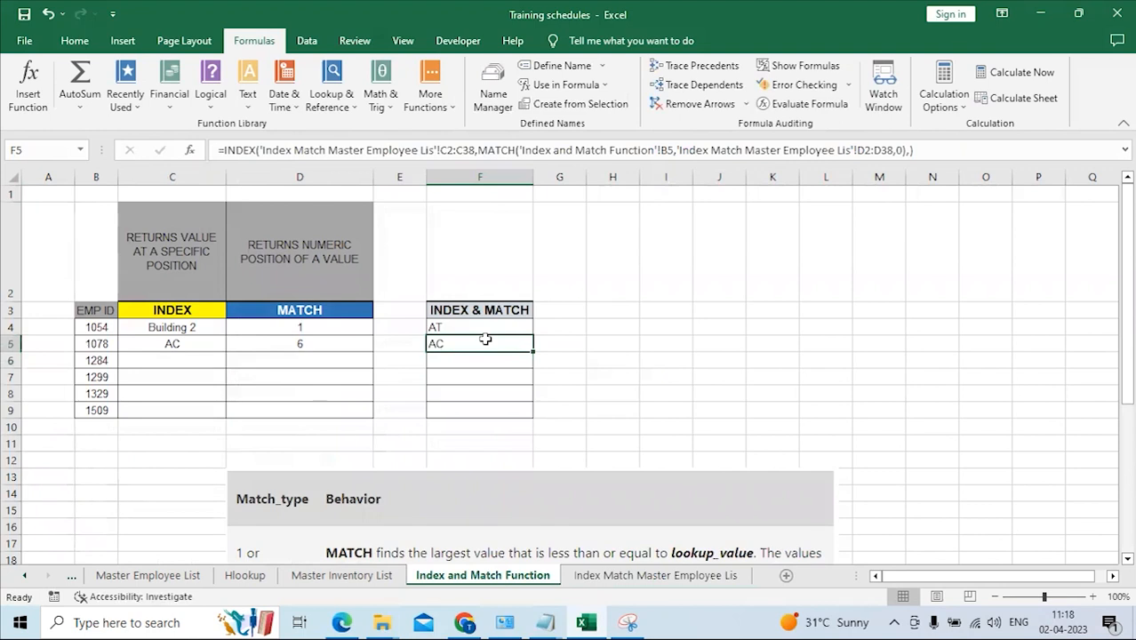
pyautogui.click(100, 340)
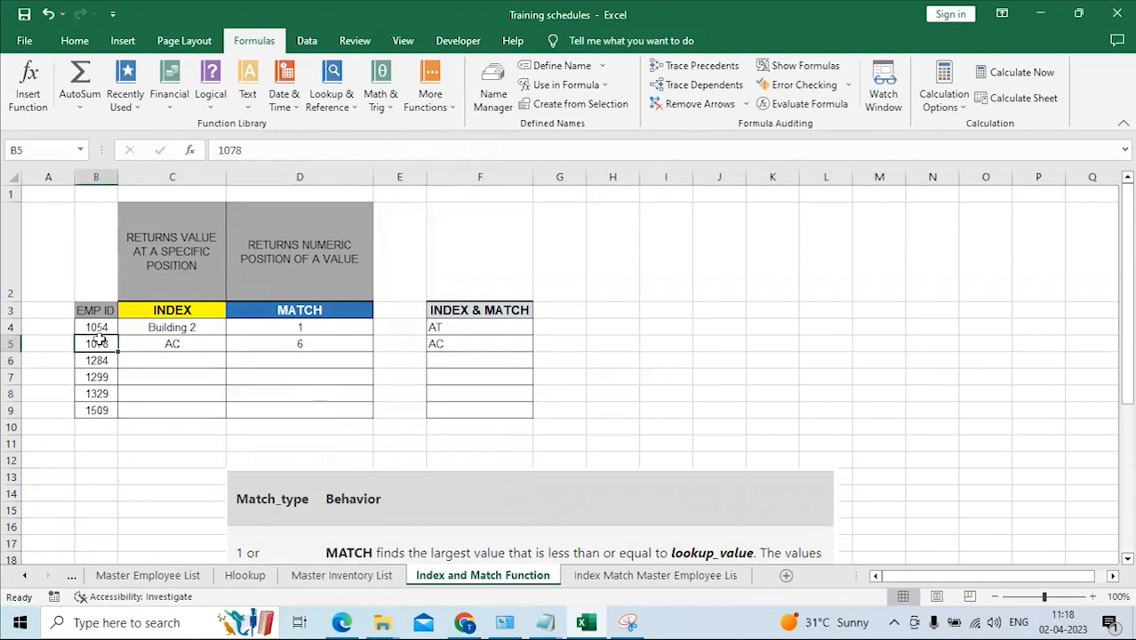
pyautogui.click(615, 575)
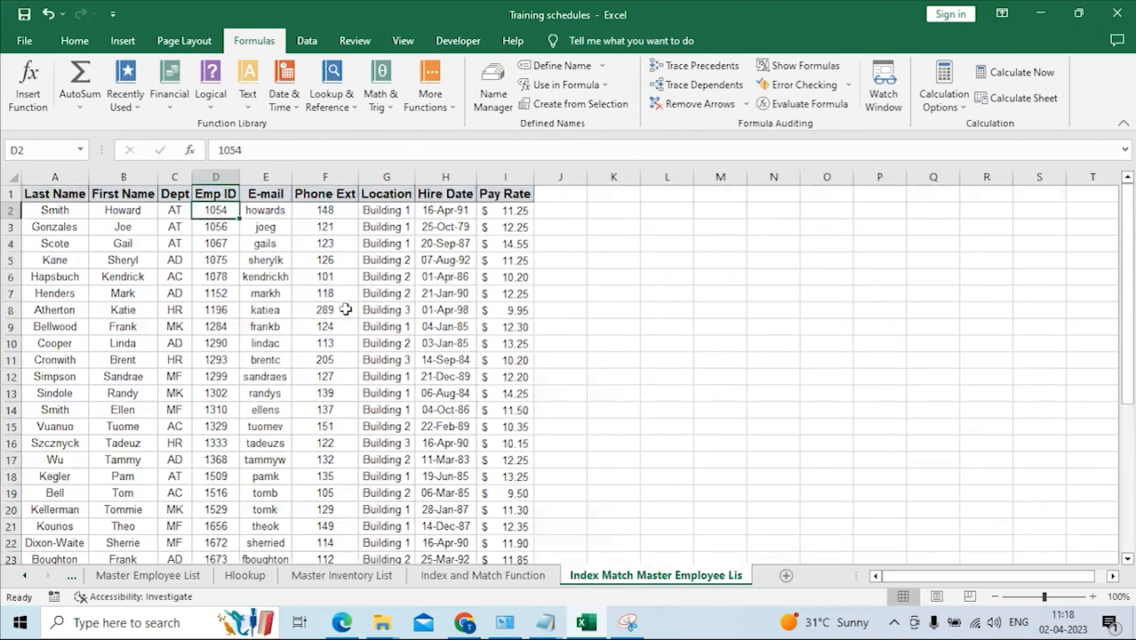
pyautogui.click(178, 276)
pyautogui.click(13, 277)
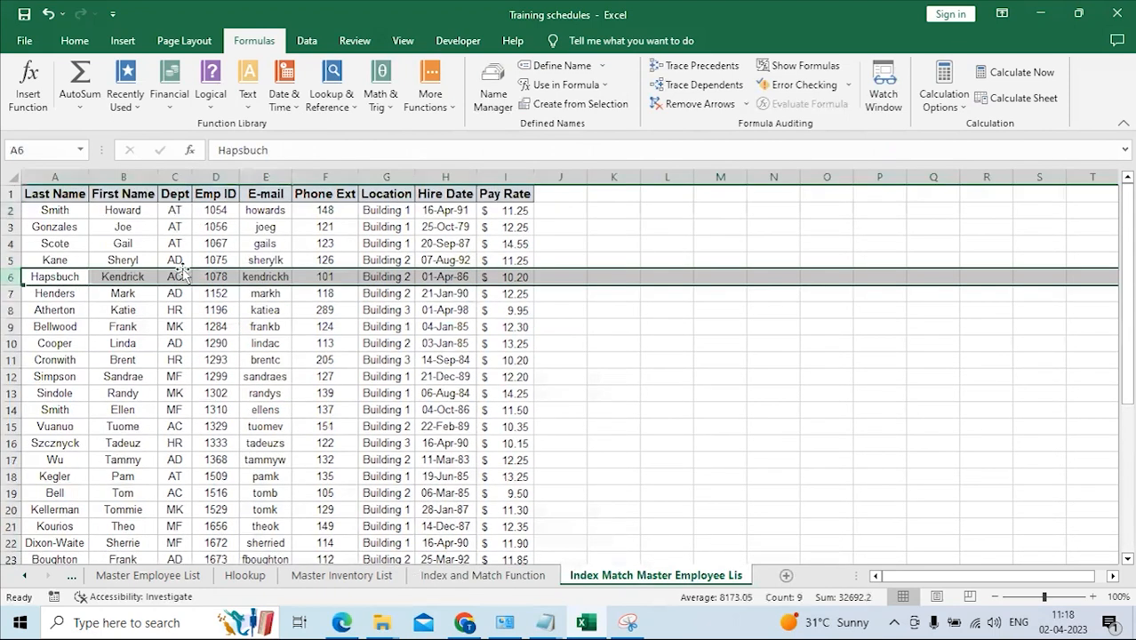
pyautogui.click(174, 276)
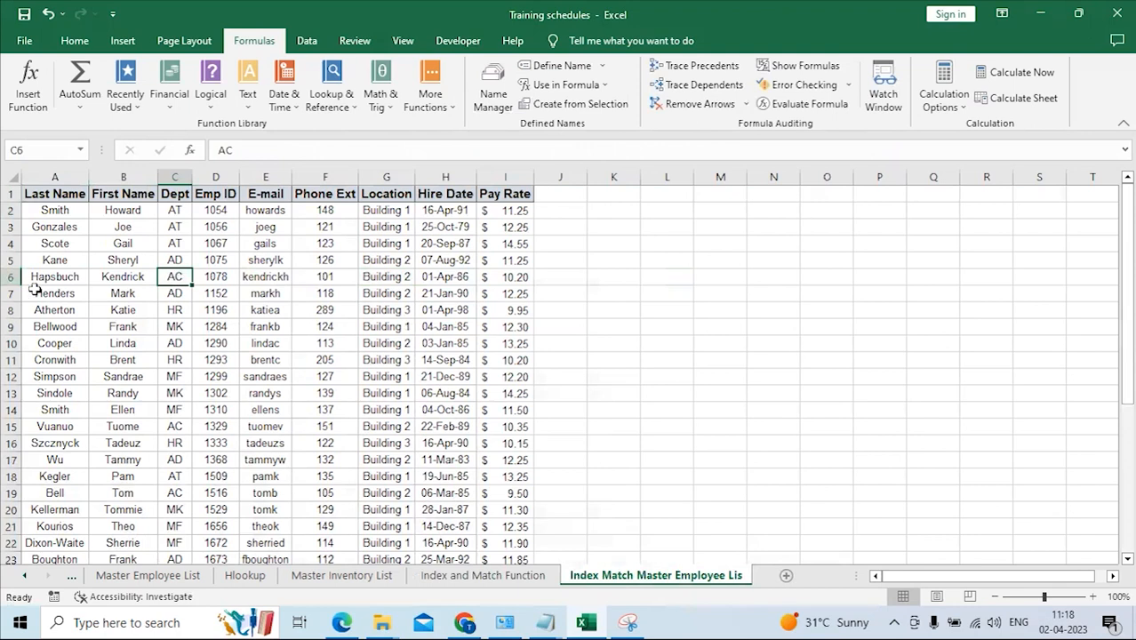
pyautogui.moveTo(36, 277); pyautogui.dragTo(176, 277)
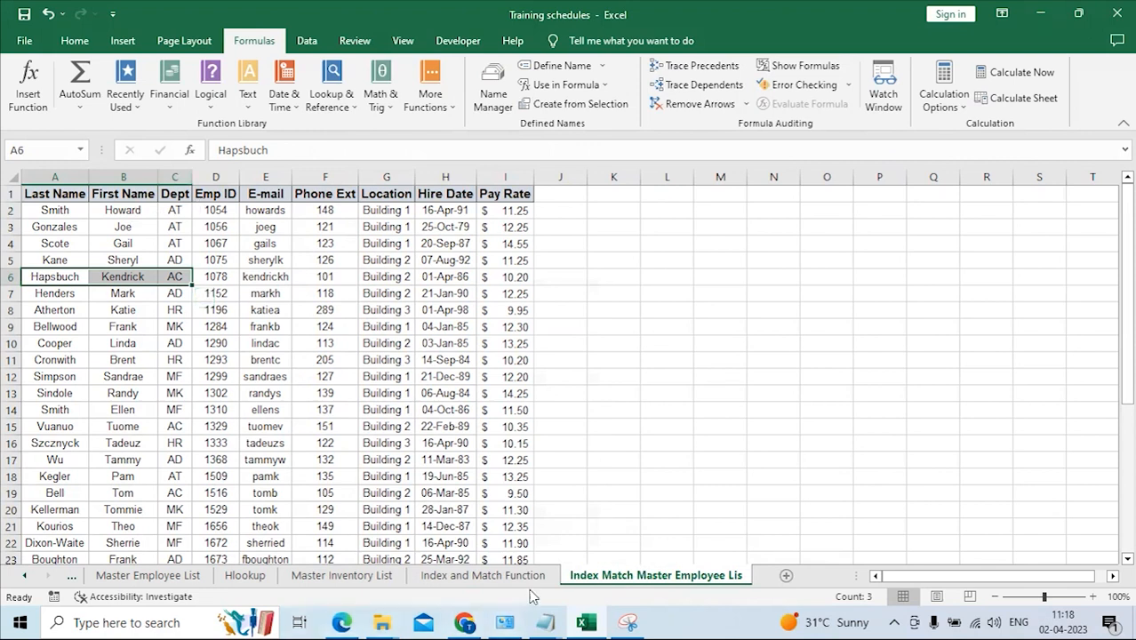
# Fill the INDEX and MATCH formula from F5 down to F9 on the Index and Match Function sheet.
pyautogui.click(483, 575)
pyautogui.click(452, 341)
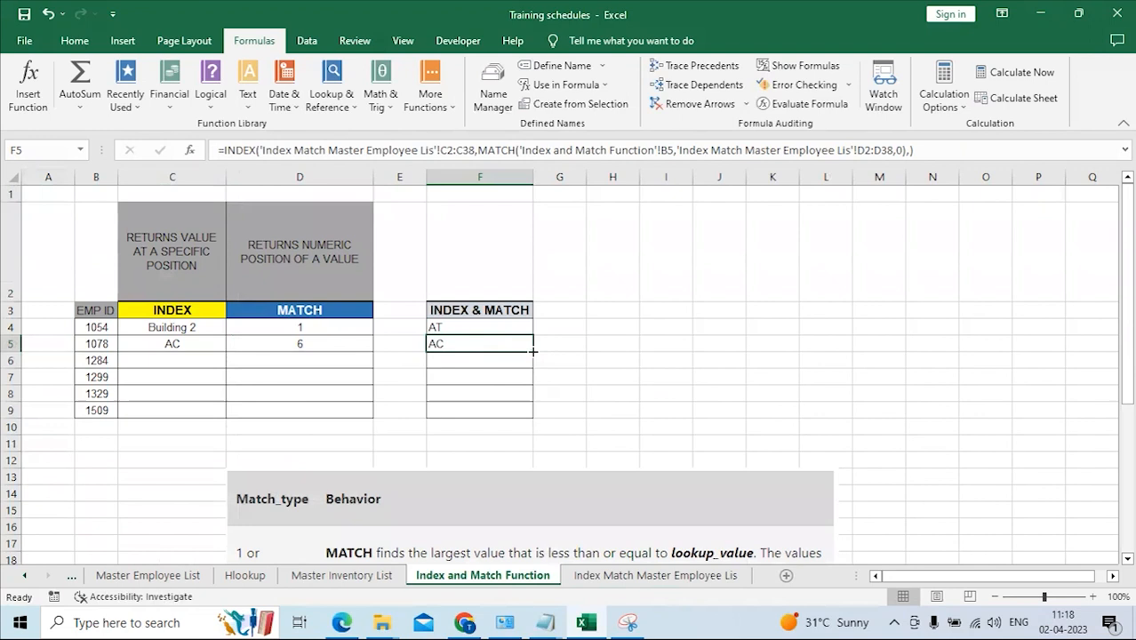
pyautogui.moveTo(533, 351); pyautogui.dragTo(534, 418)
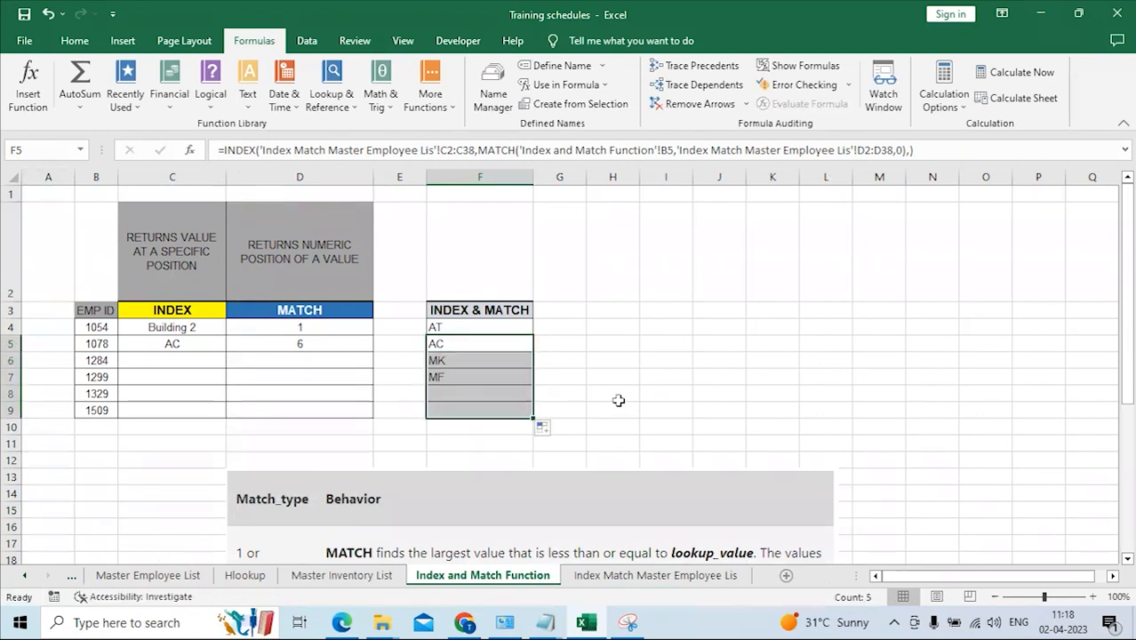
# Check the F6 result for the employee ID in B6 against cells C9:D9 of the employee list.
pyautogui.click(517, 360)
pyautogui.click(96, 360)
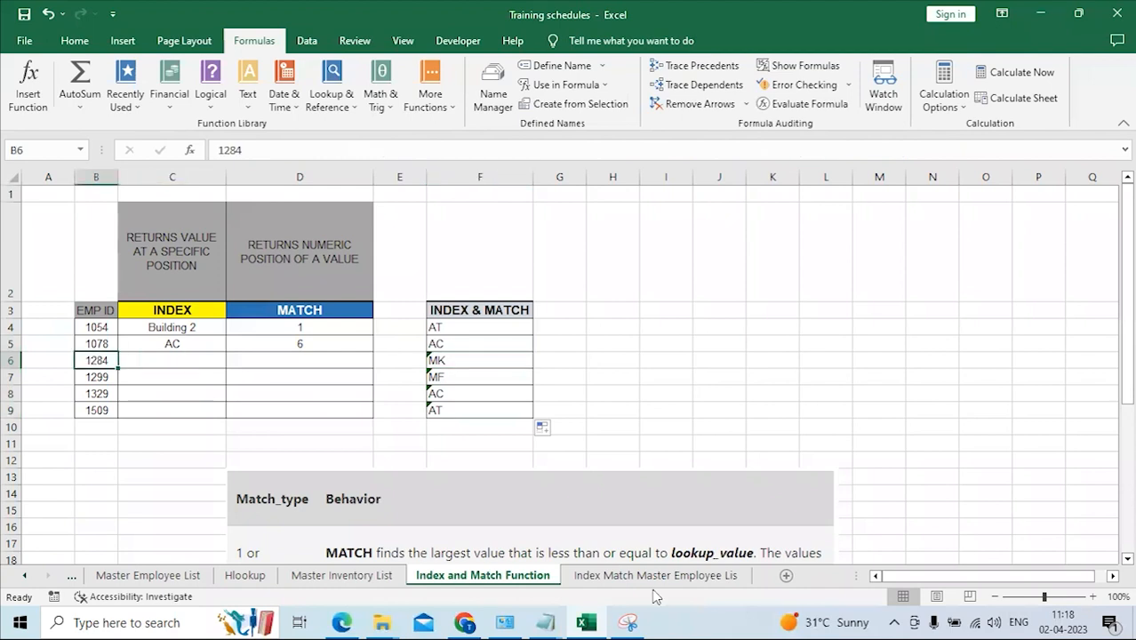
pyautogui.click(628, 579)
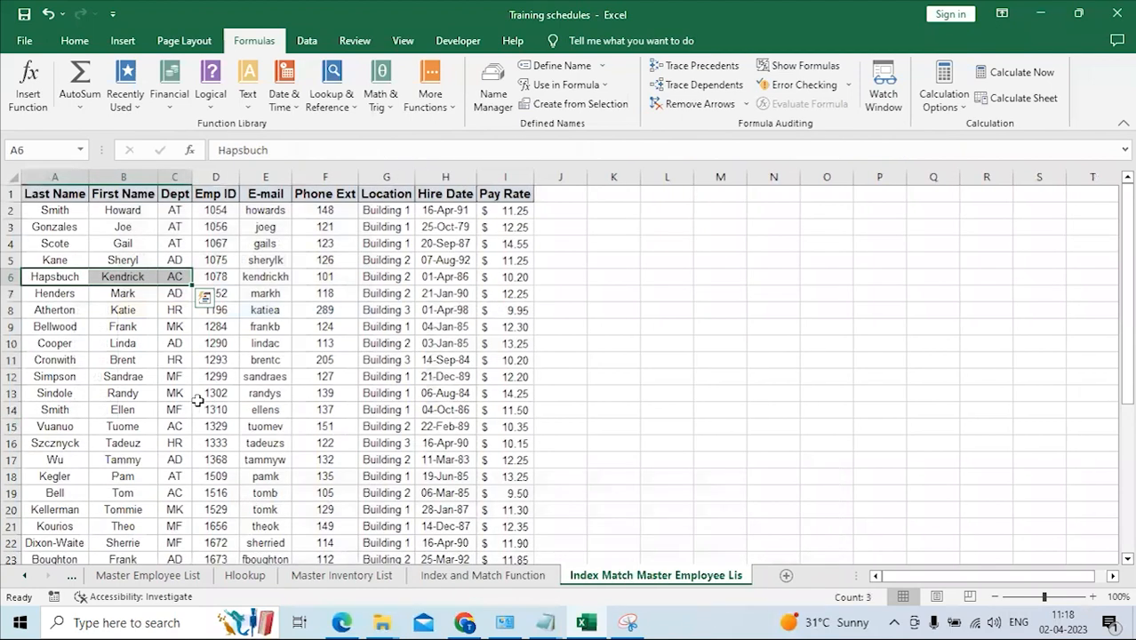
pyautogui.click(233, 375)
pyautogui.click(224, 327)
pyautogui.moveTo(224, 327); pyautogui.dragTo(182, 330)
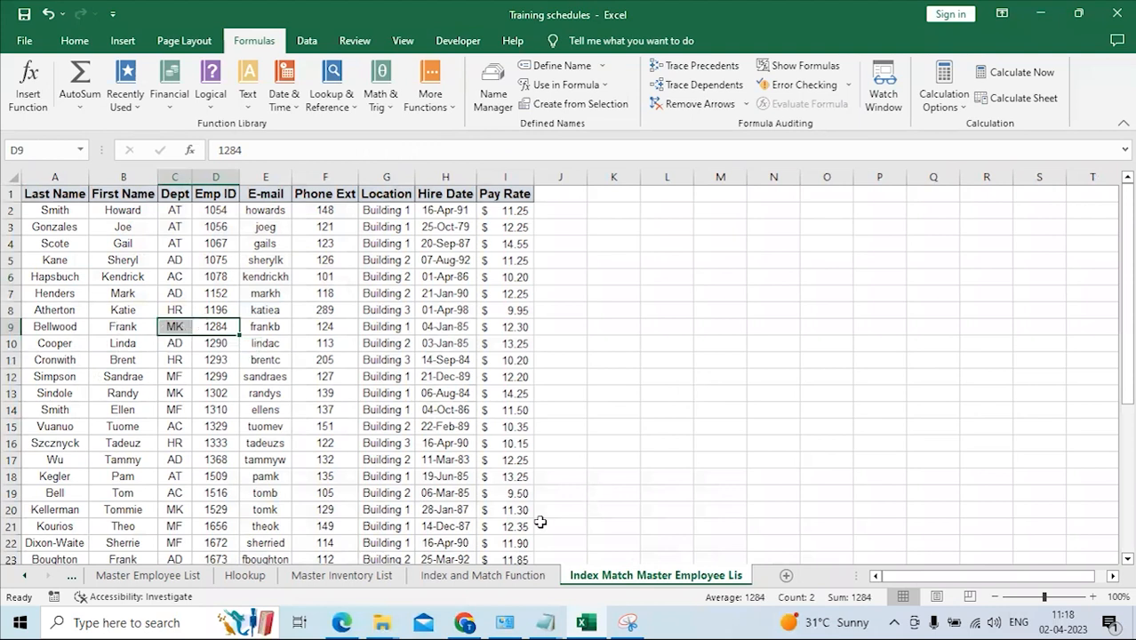
# Check the F7 result for the employee ID in B7 against C12:D12 of the employee list, and return to the formula sheet.
pyautogui.click(483, 576)
pyautogui.click(464, 378)
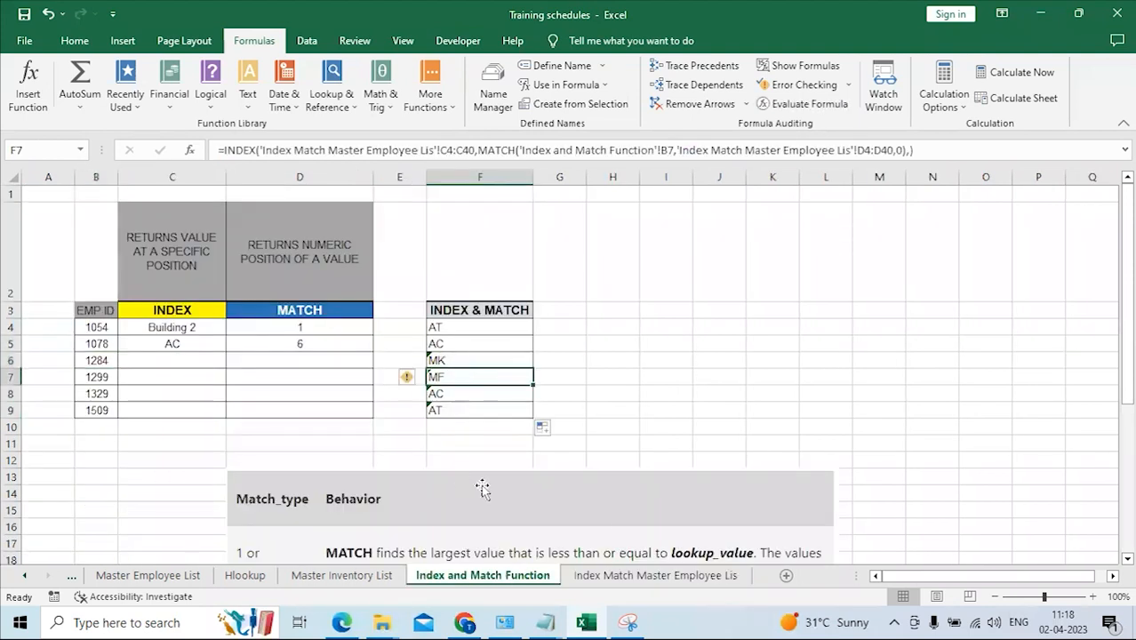
pyautogui.click(96, 377)
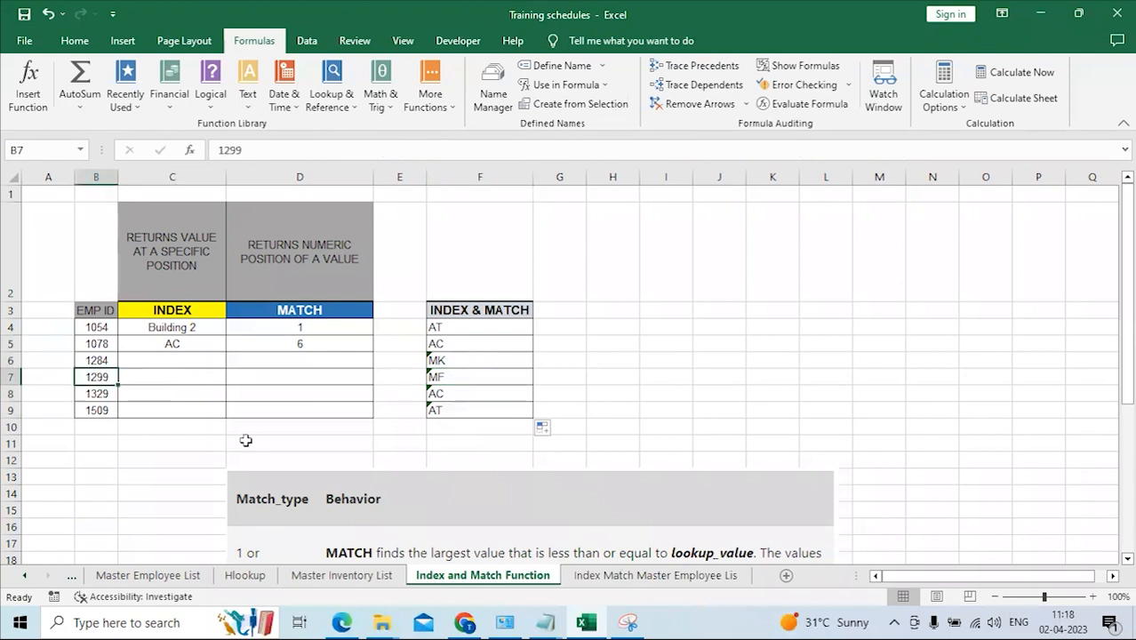
pyautogui.click(655, 575)
pyautogui.click(213, 376)
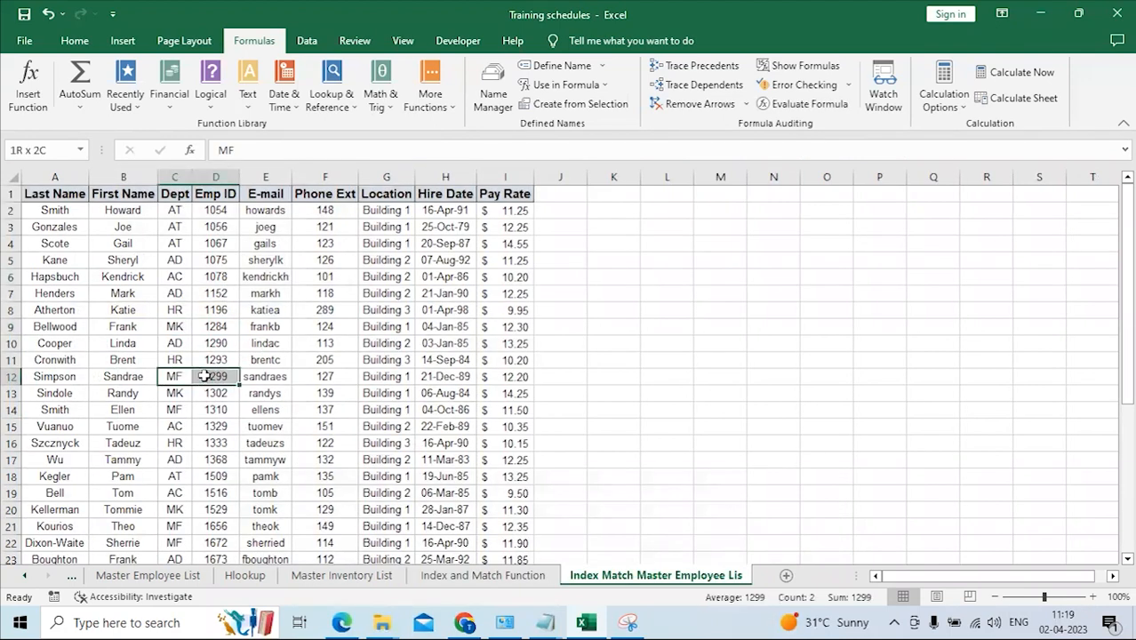
pyautogui.click(483, 575)
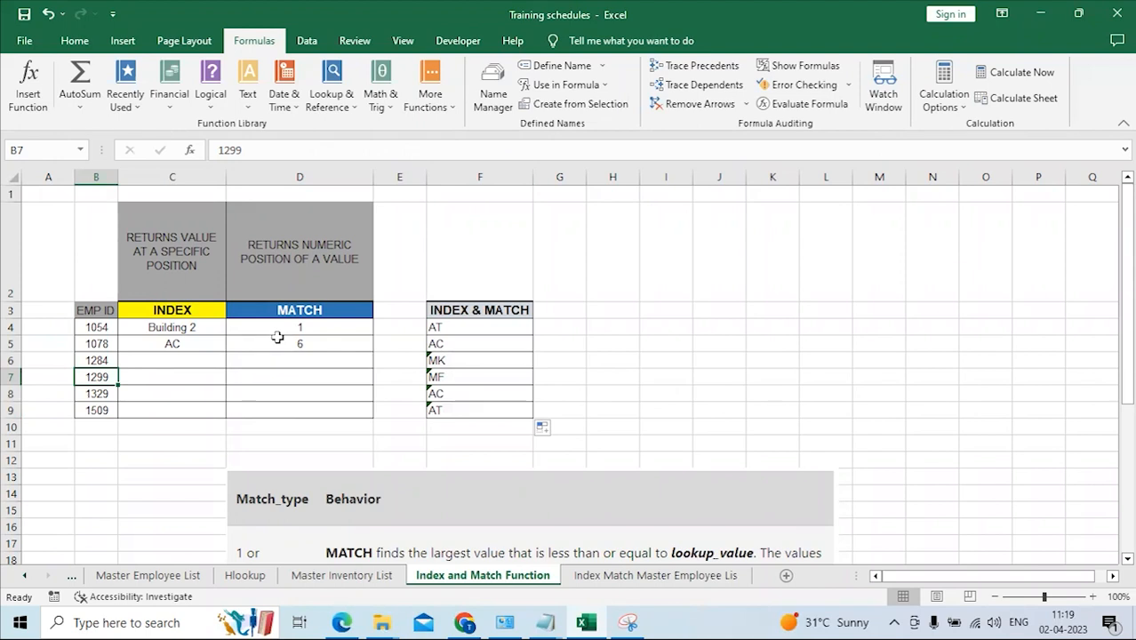
# Examine the INDEX array, MATCH lookup value and match type arguments of the F4 formula, and leave the formula as is.
pyautogui.click(441, 327)
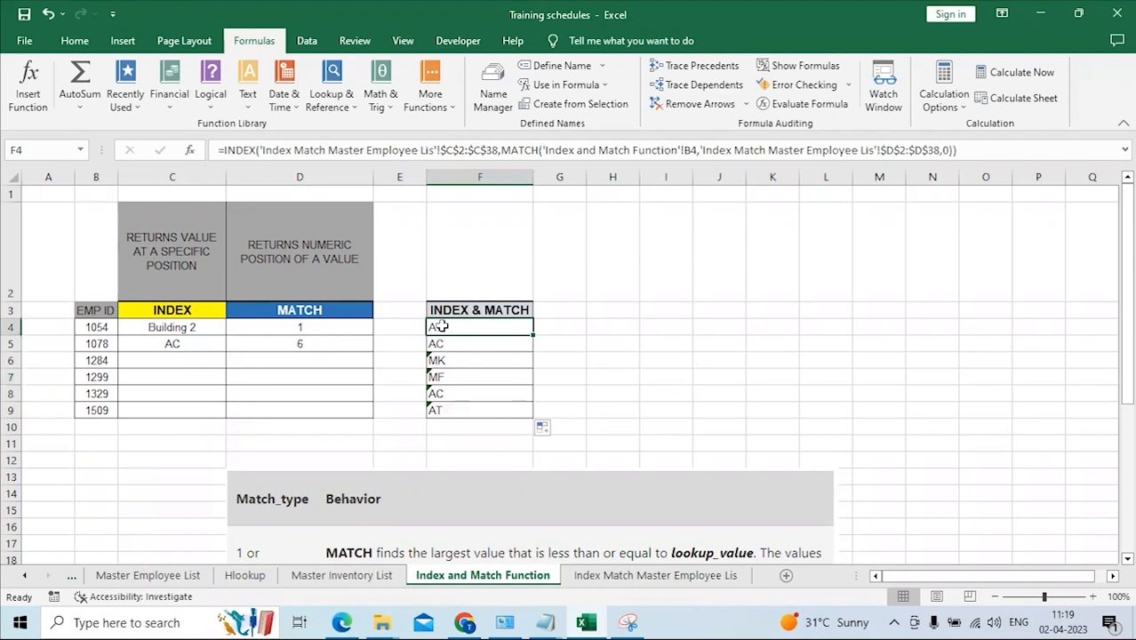
pyautogui.click(578, 151)
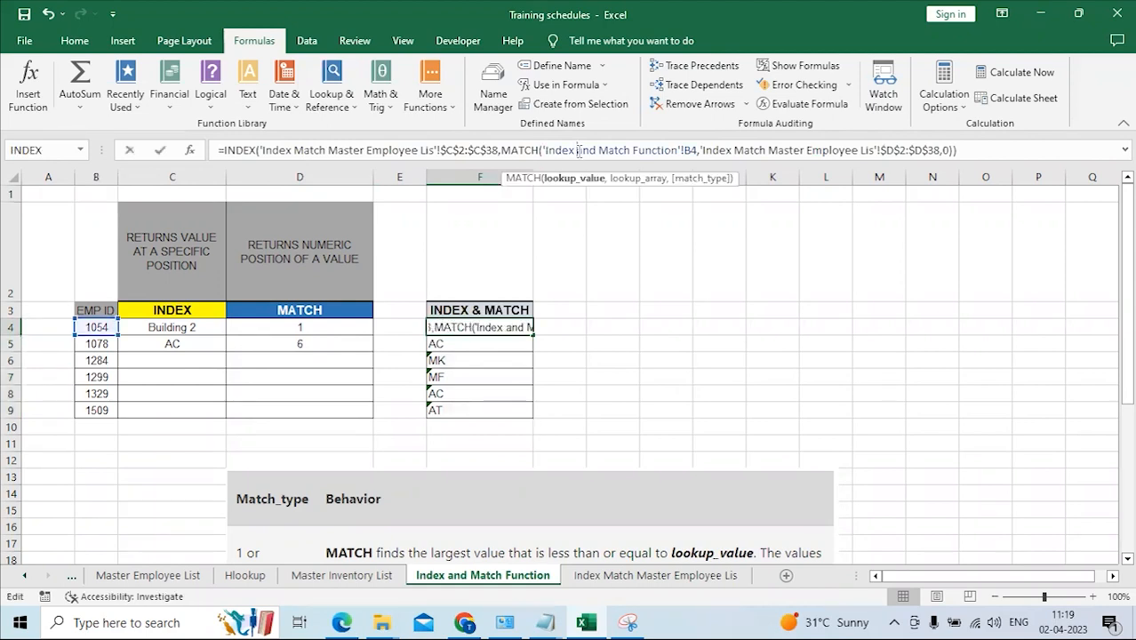
pyautogui.click(361, 150)
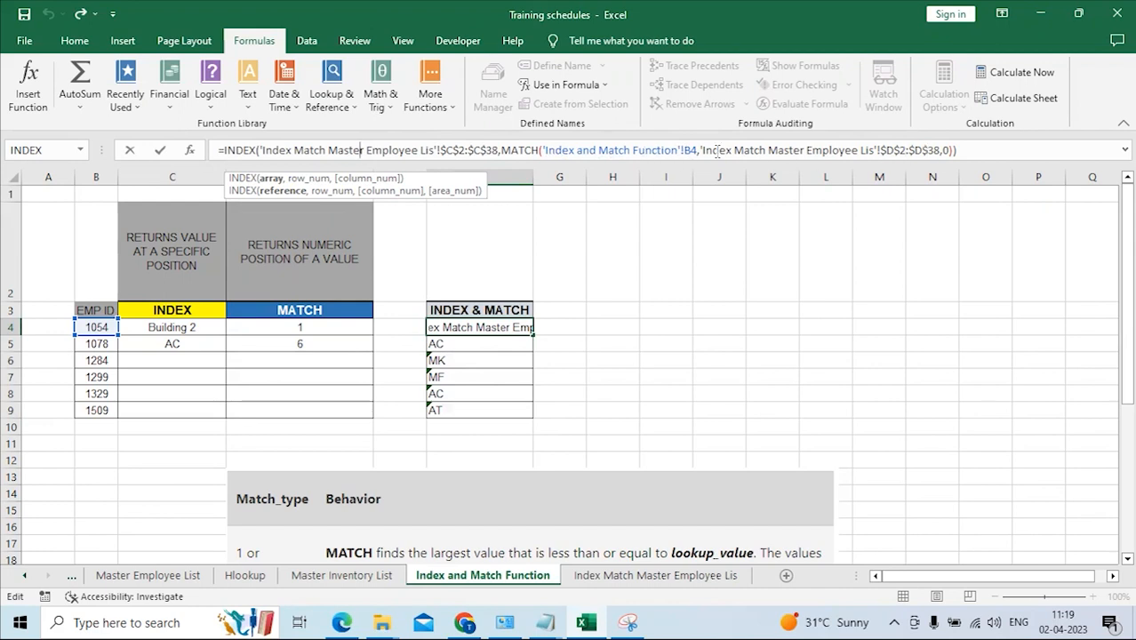
pyautogui.click(950, 151)
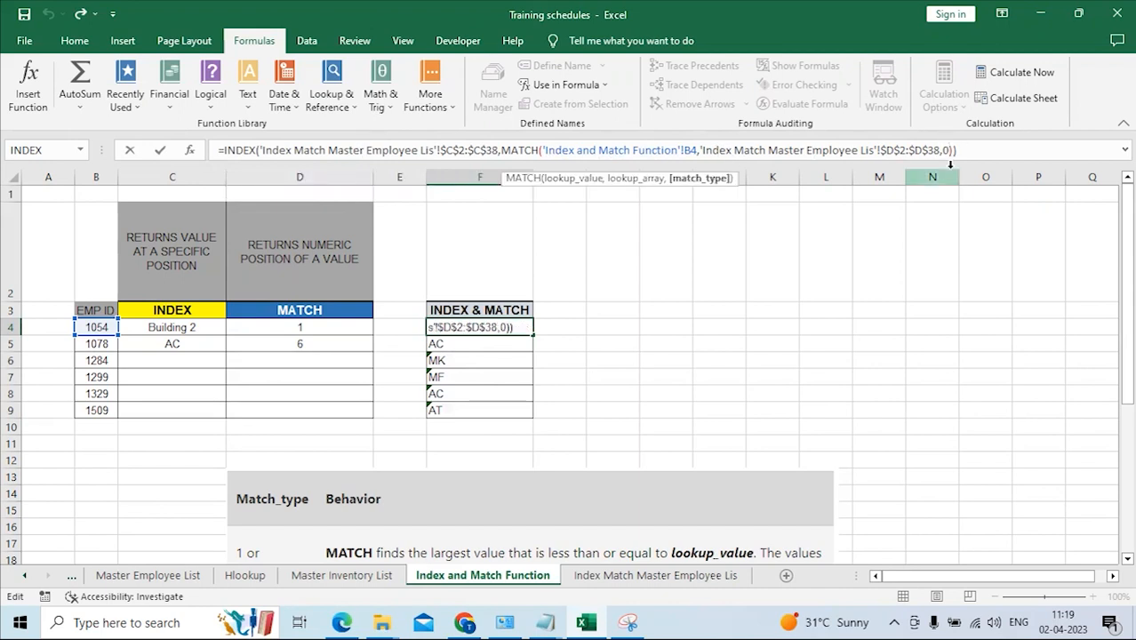
pyautogui.press('Return')
# Review the MATCH formula in D4 and the Match_type behavior table below the data.
pyautogui.scroll(-3, 671, 302)
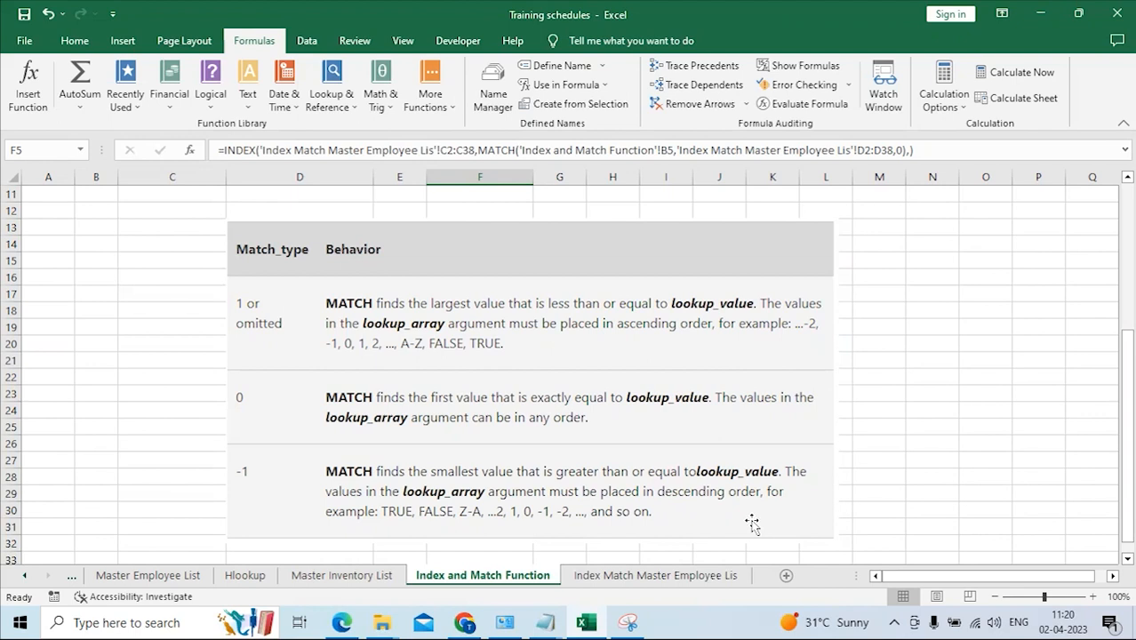
pyautogui.scroll(3, 609, 418)
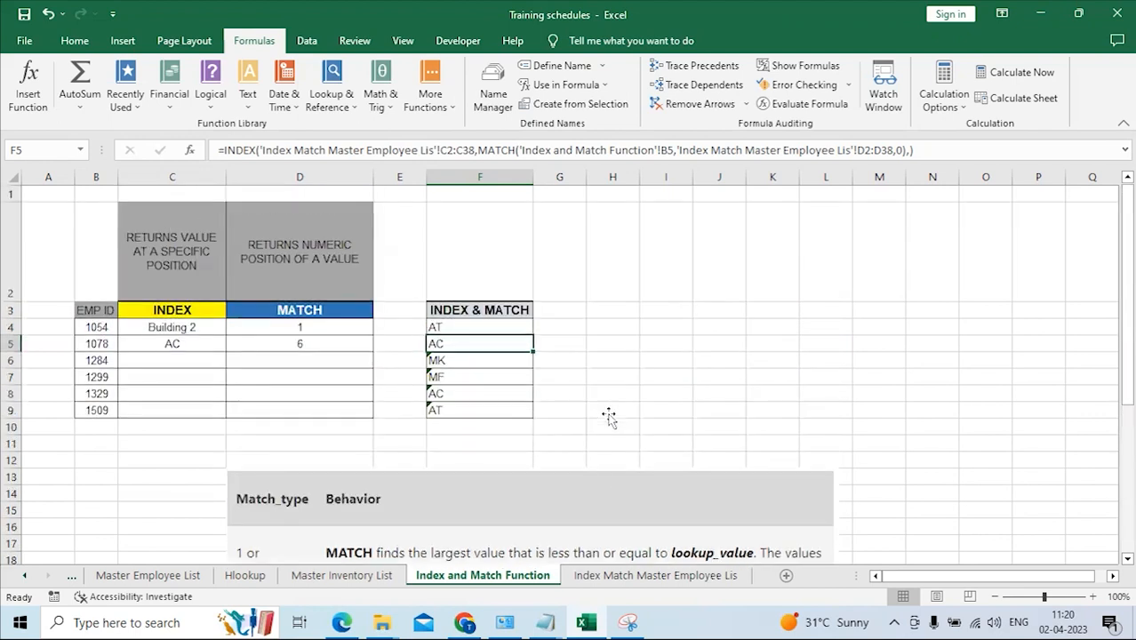
pyautogui.click(359, 326)
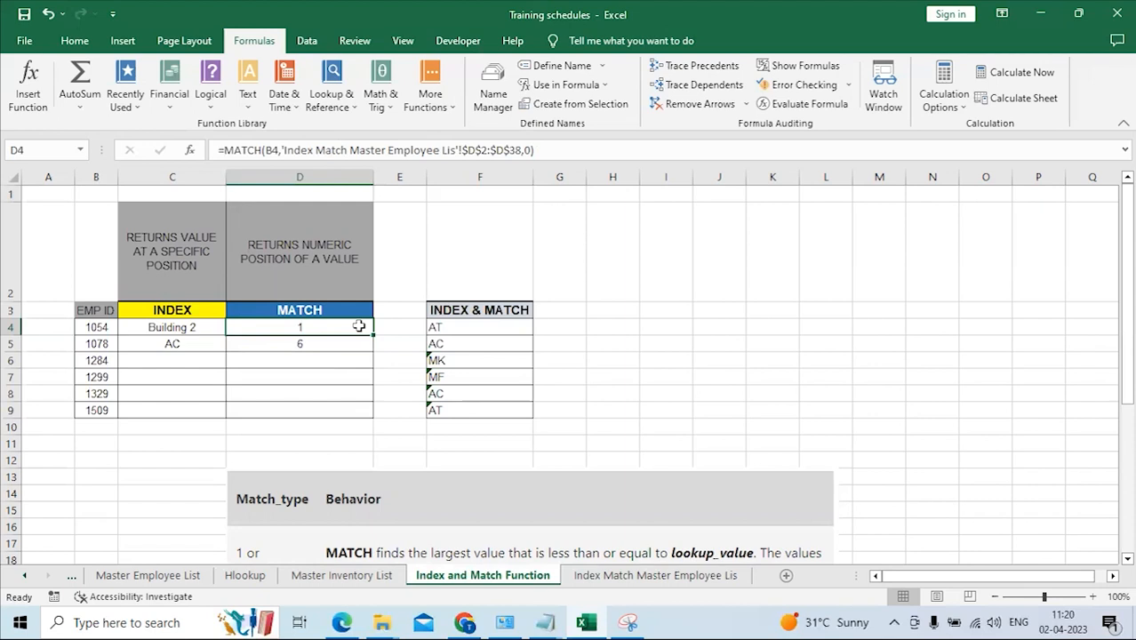
pyautogui.scroll(-3, 456, 311)
pyautogui.scroll(-3, 456, 311)
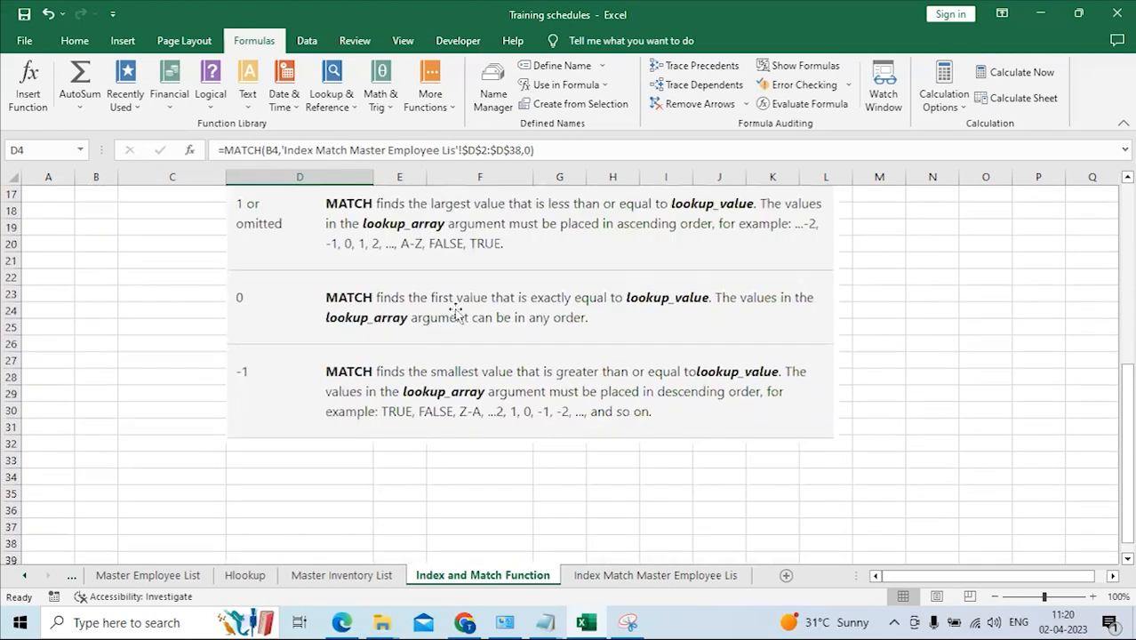
# Review the Match_type table and the INDEX and MATCH results, glance at the Index Match Master Employee Lis sheet, and return to the formula sheet.
pyautogui.scroll(2, 464, 310)
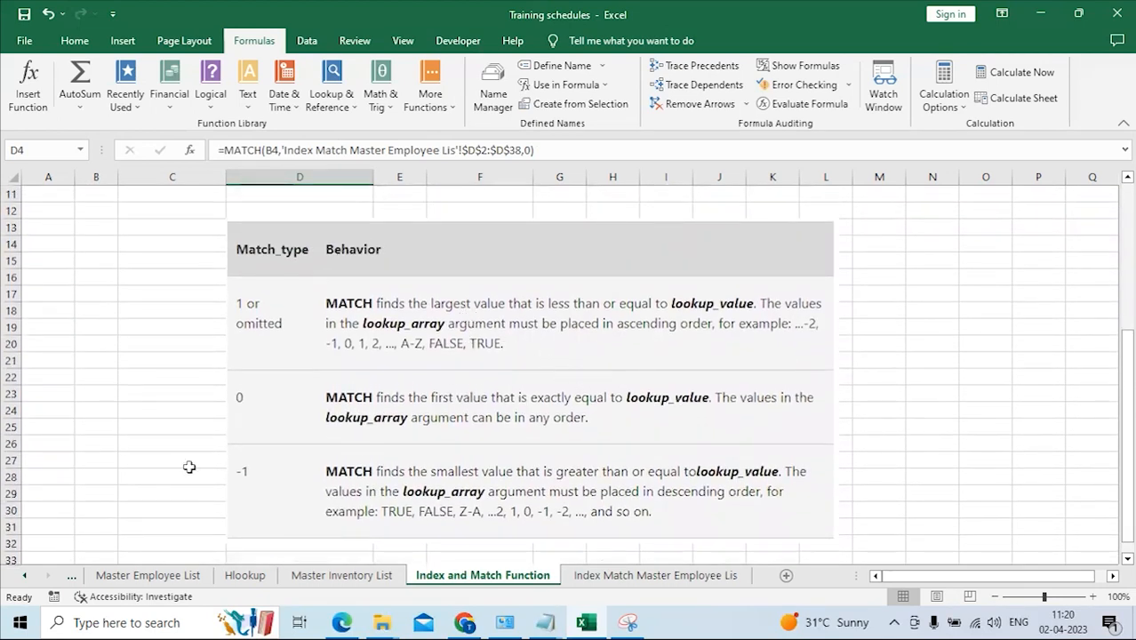
pyautogui.scroll(4, 221, 320)
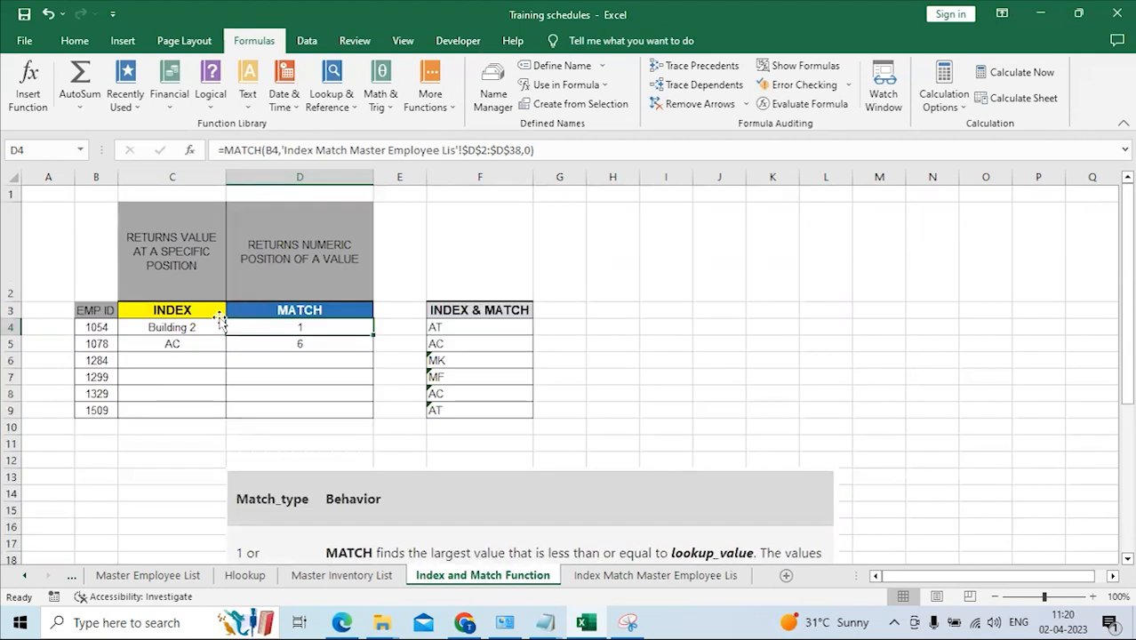
pyautogui.scroll(-1, 221, 320)
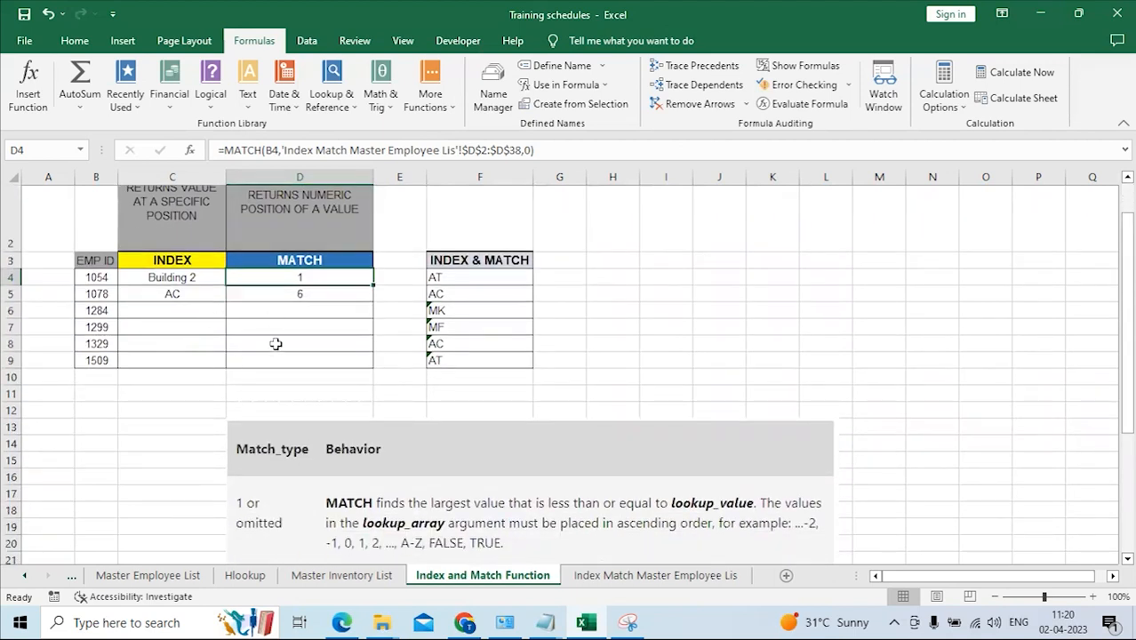
pyautogui.scroll(1, 276, 343)
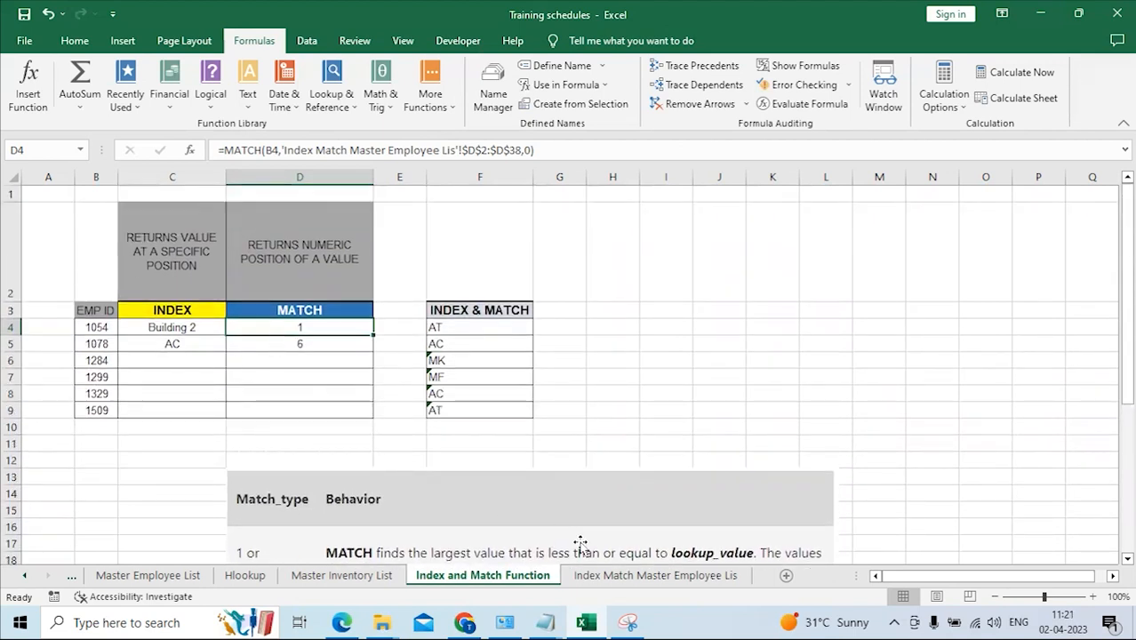
pyautogui.click(613, 577)
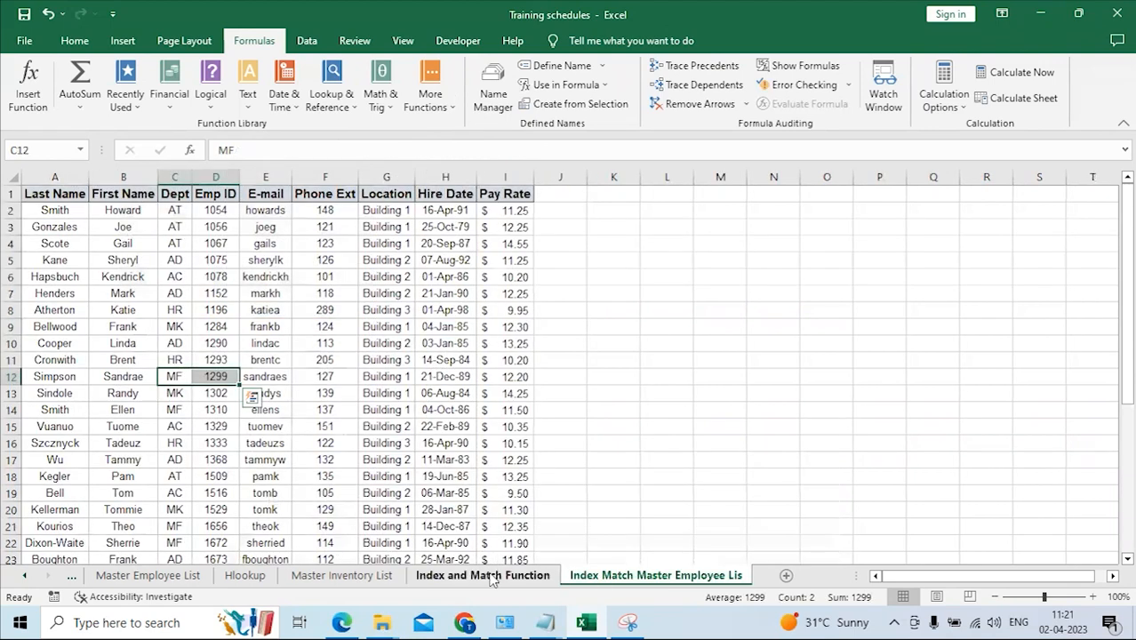
pyautogui.click(494, 576)
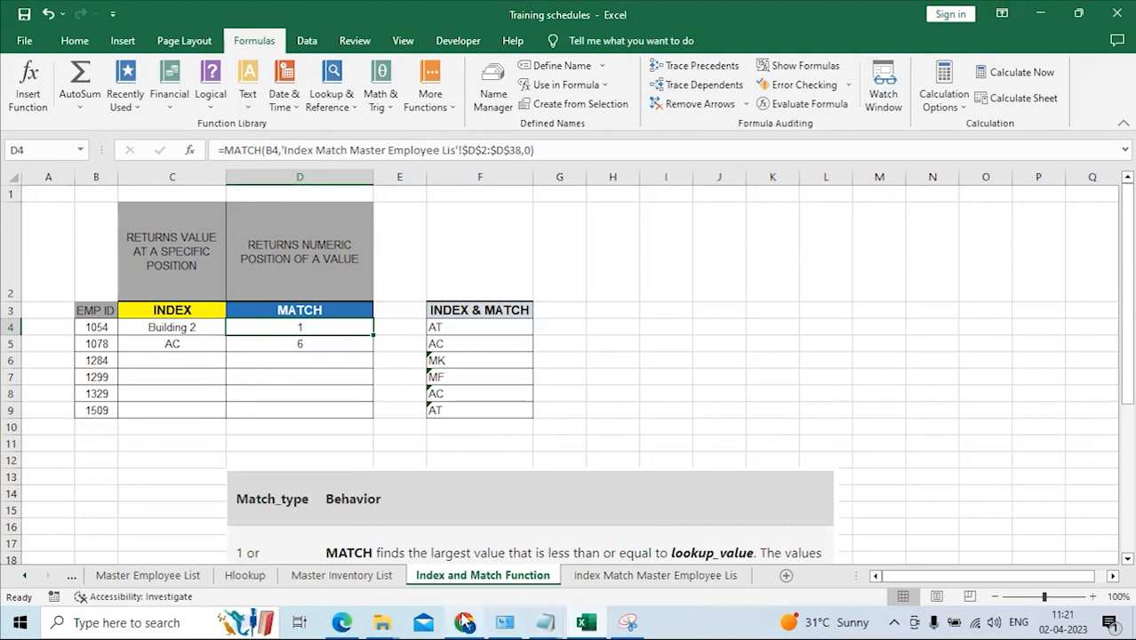
pyautogui.moveTo(545, 622)
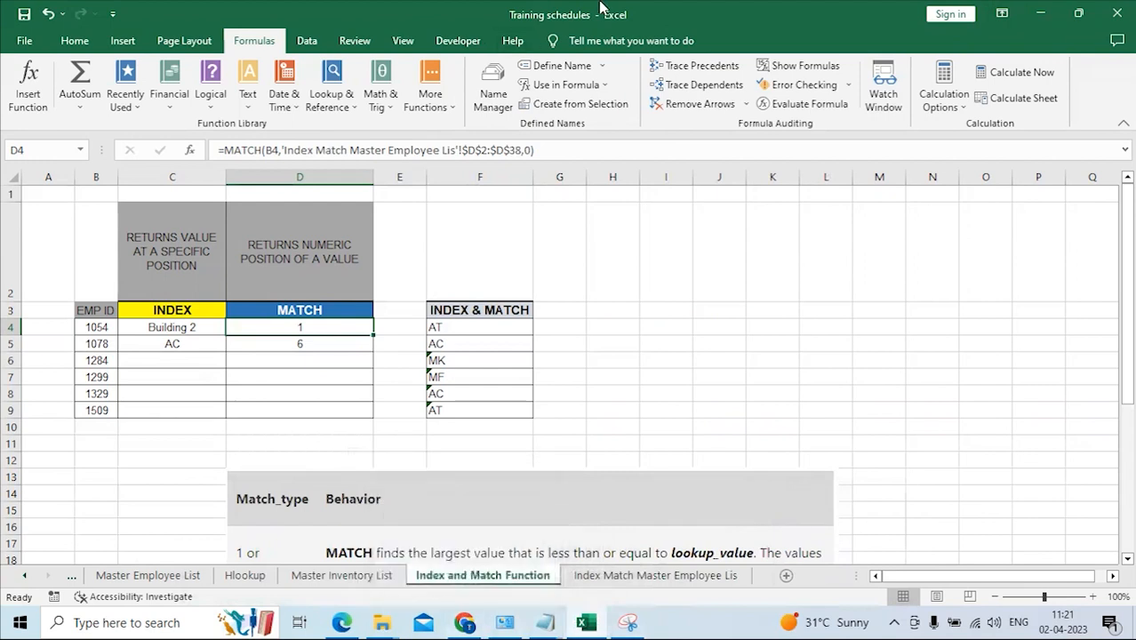
pyautogui.click(466, 622)
pyautogui.click(469, 622)
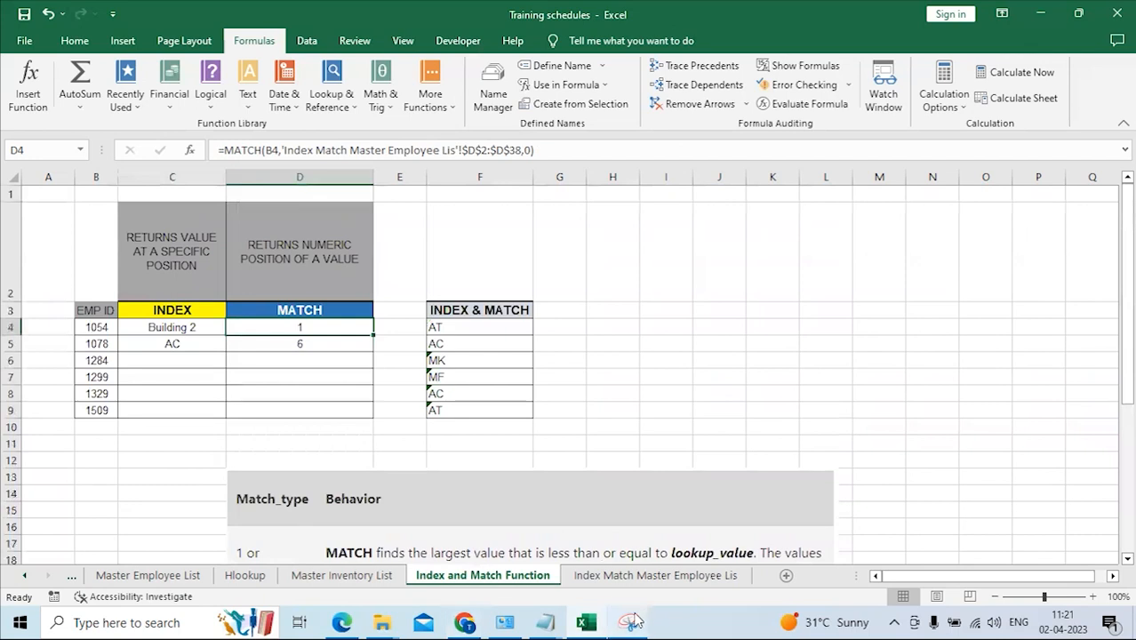
pyautogui.click(895, 623)
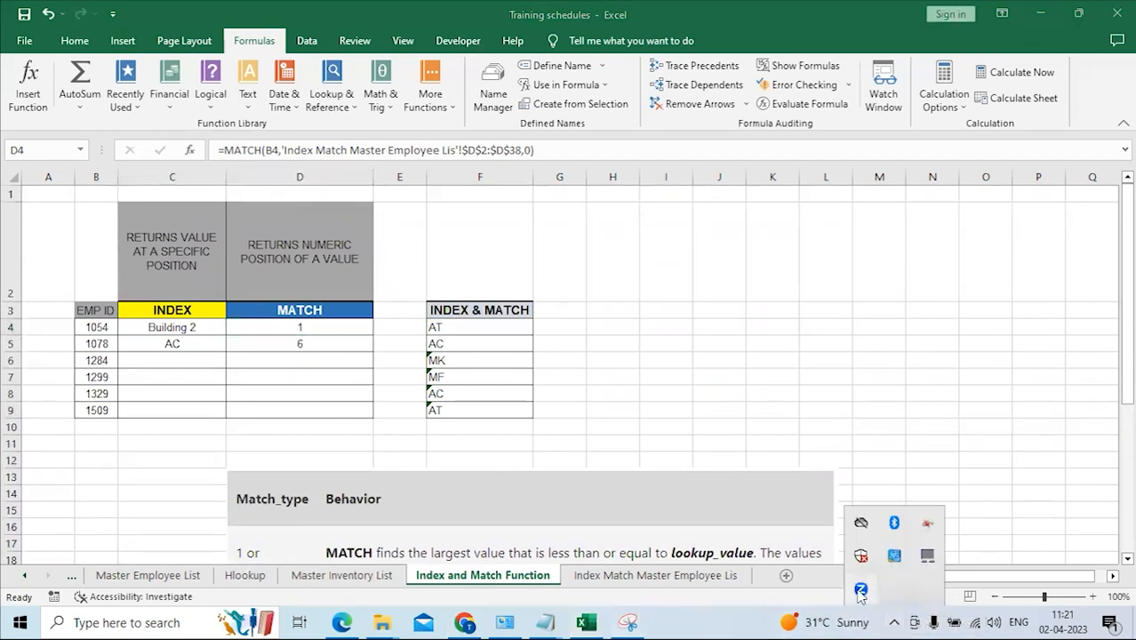